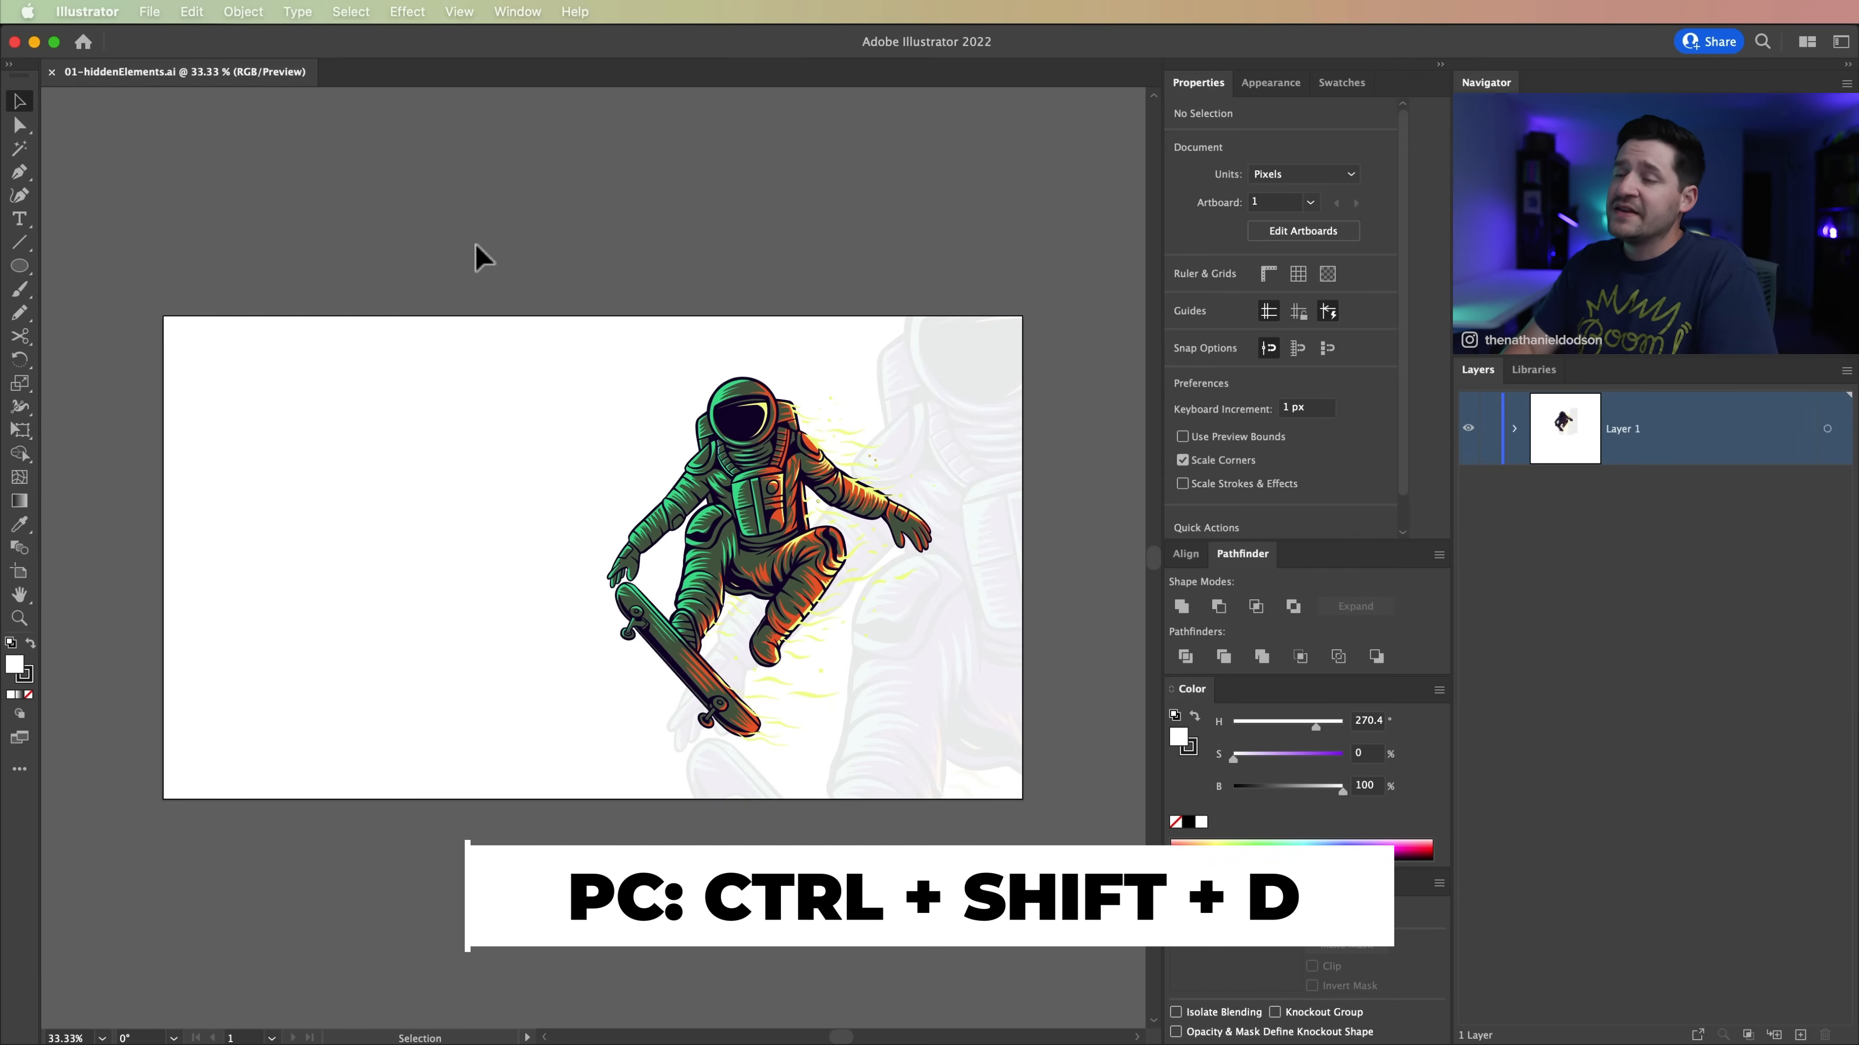
Step: Show the transparency grid to inspect white elements hidden on the artboard, and hide it again
key(super+shift+d)
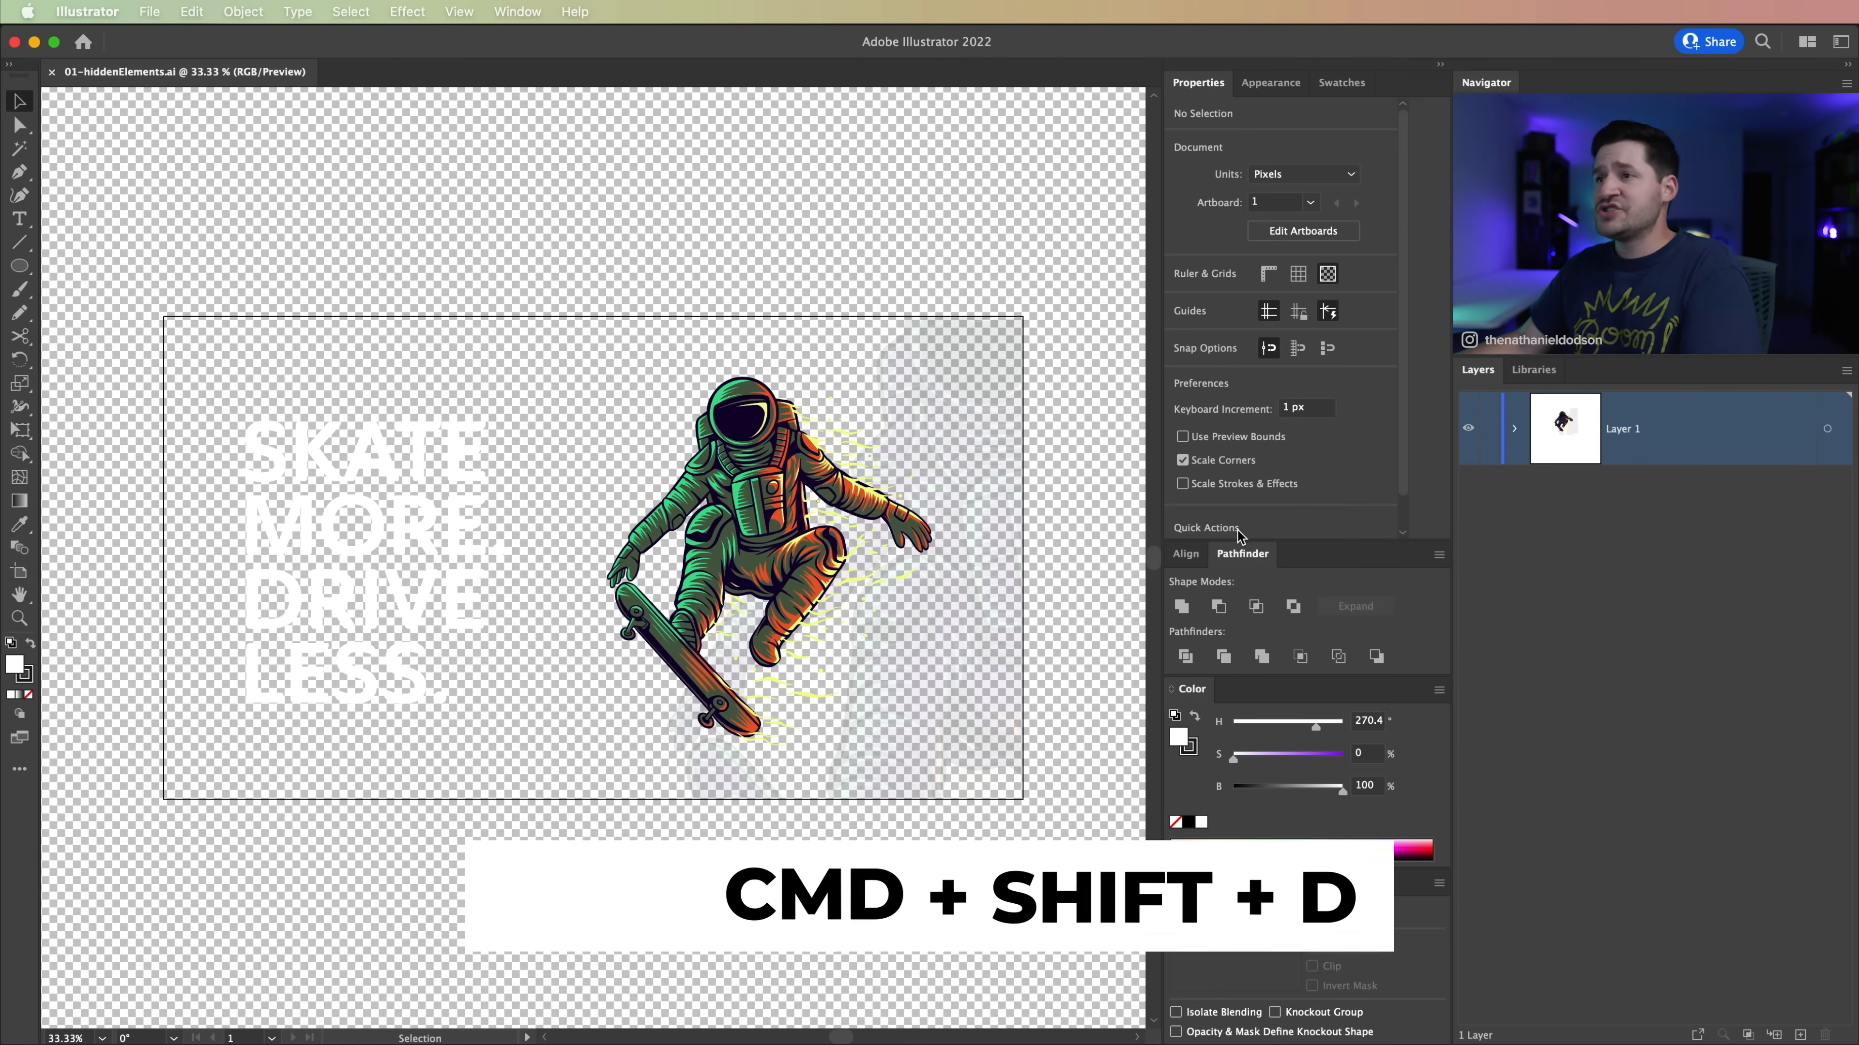
key(super+shift+d)
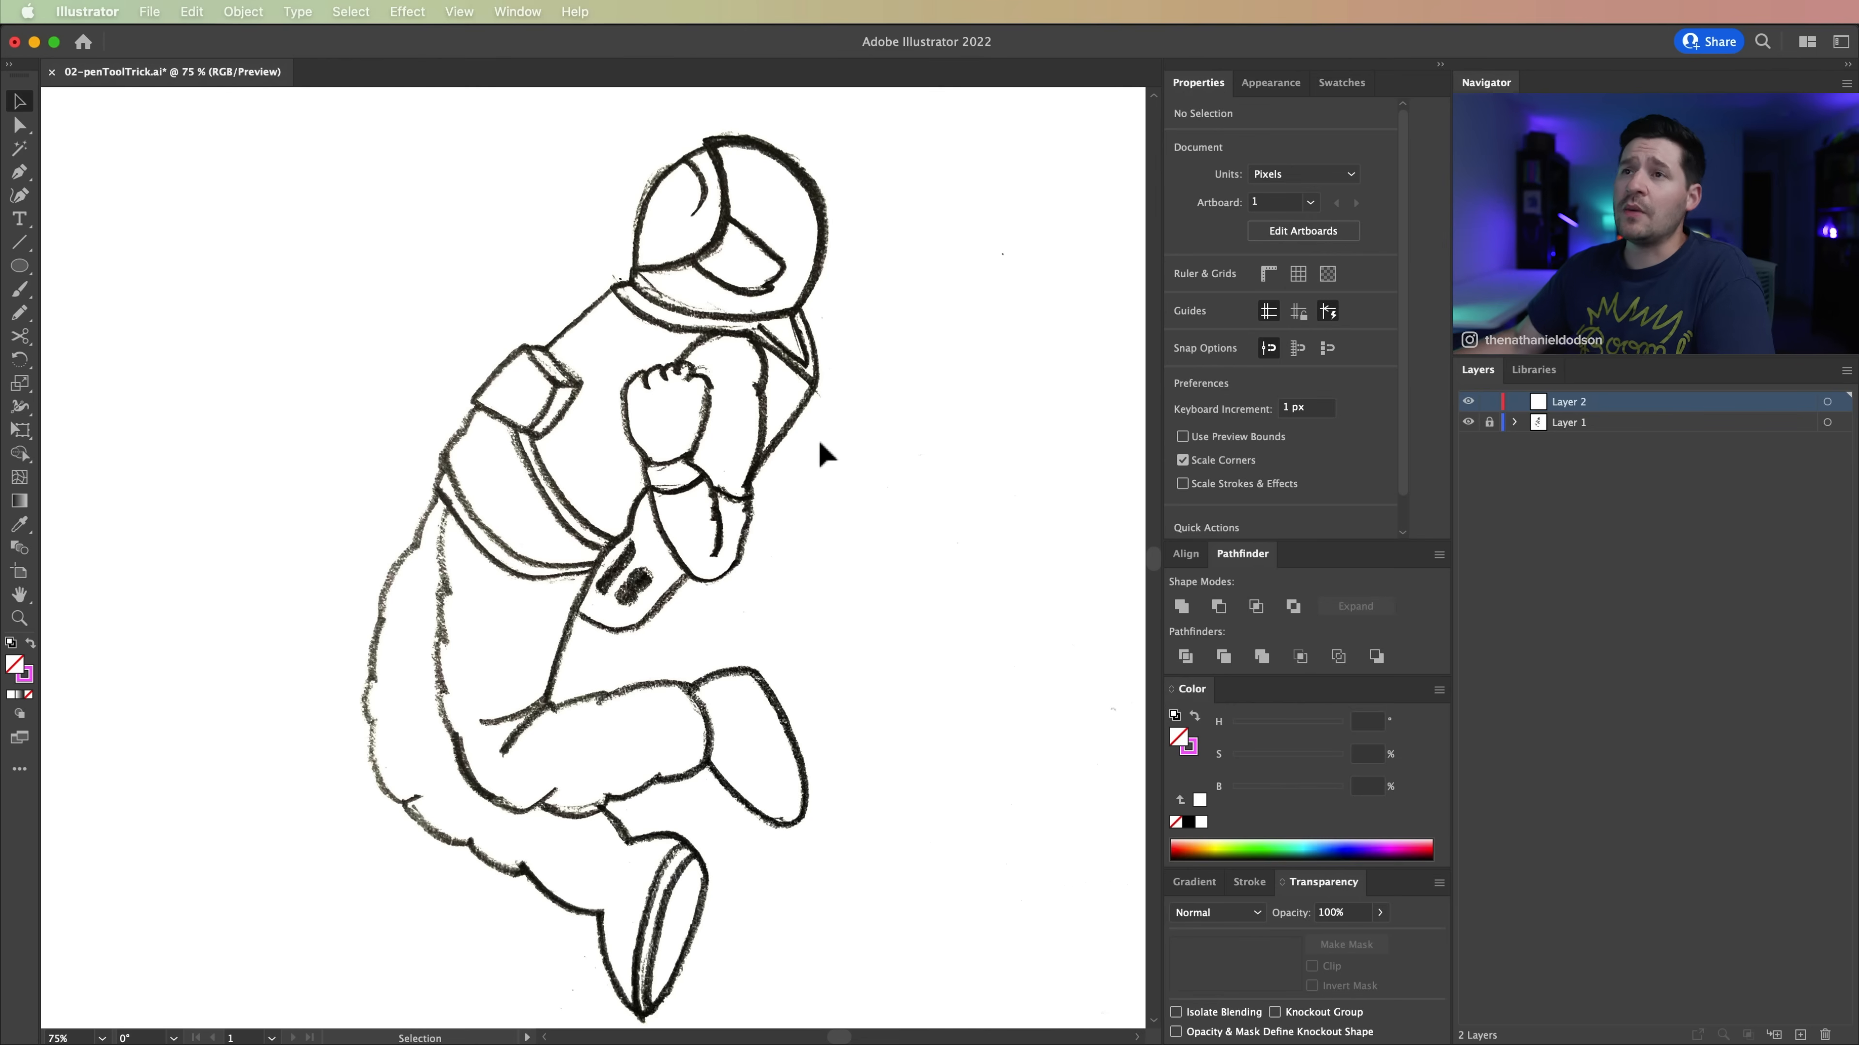
Step: Start a Pen path with a smooth anchor point on the outline of the astronaut's lower back
click(19, 173)
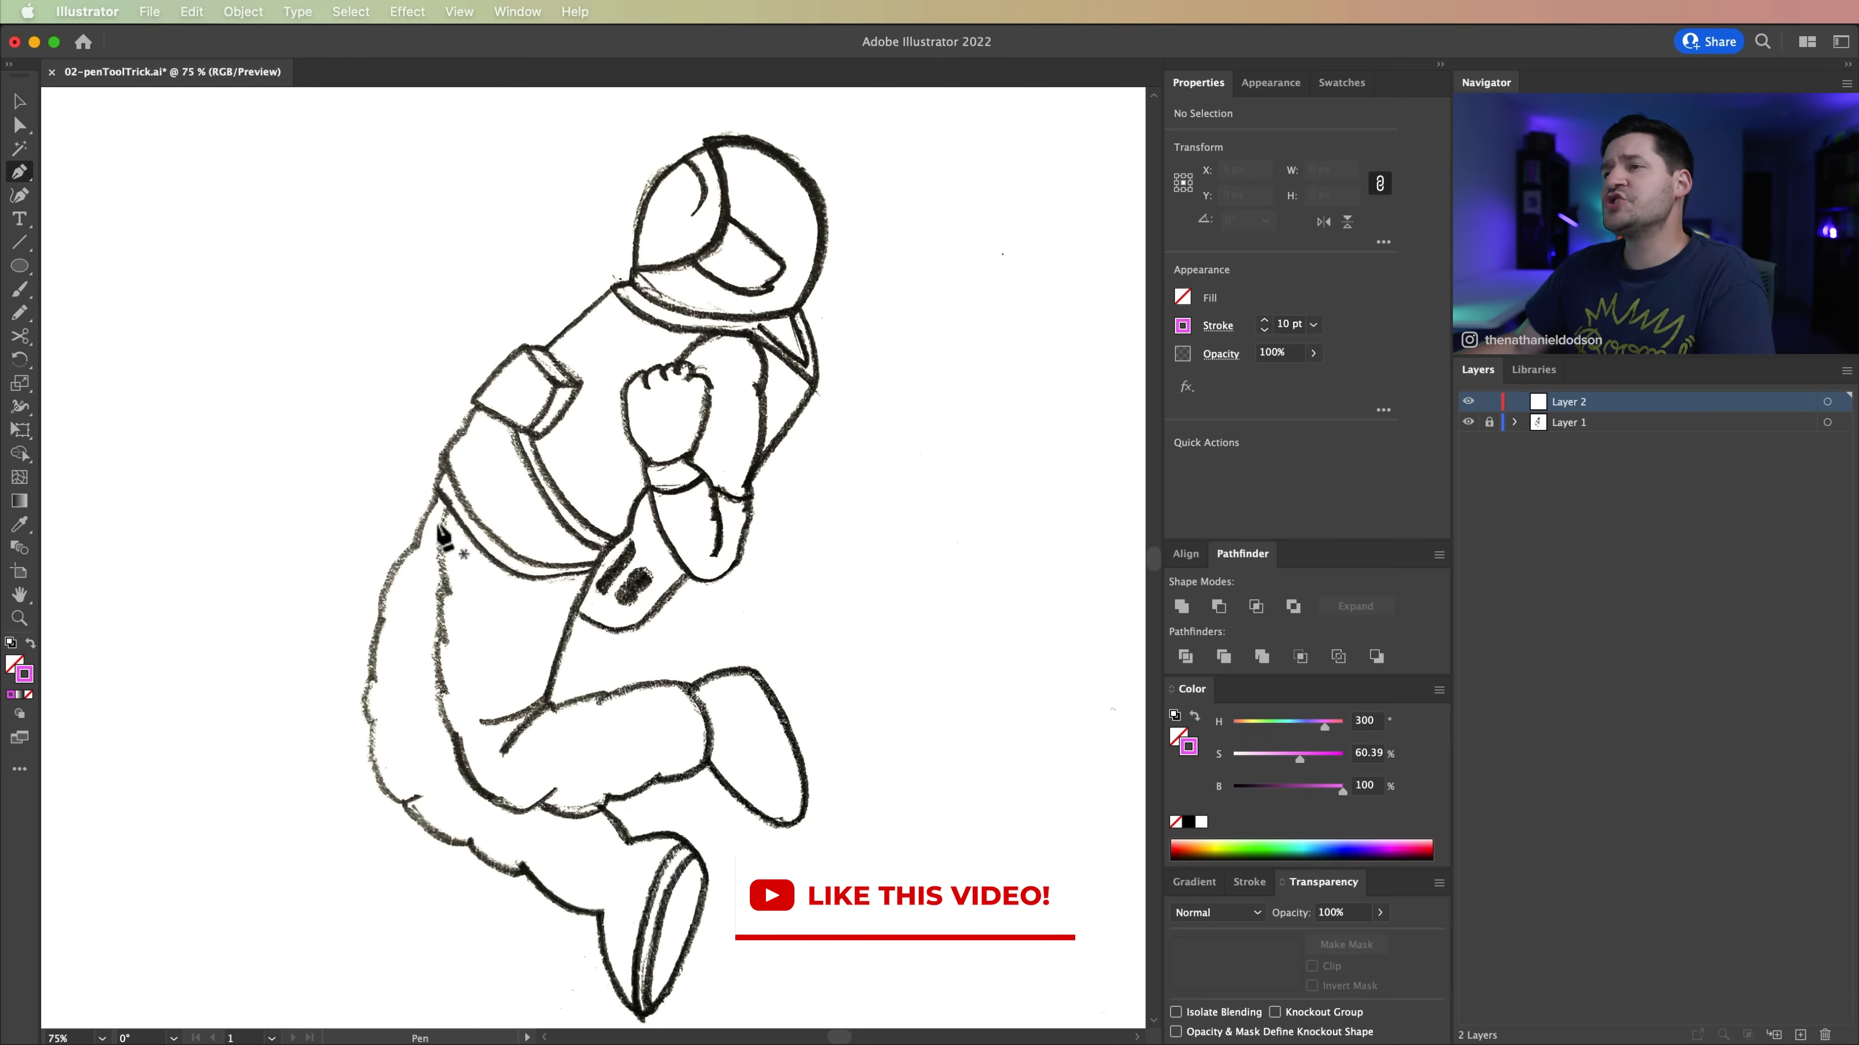
click(630, 542)
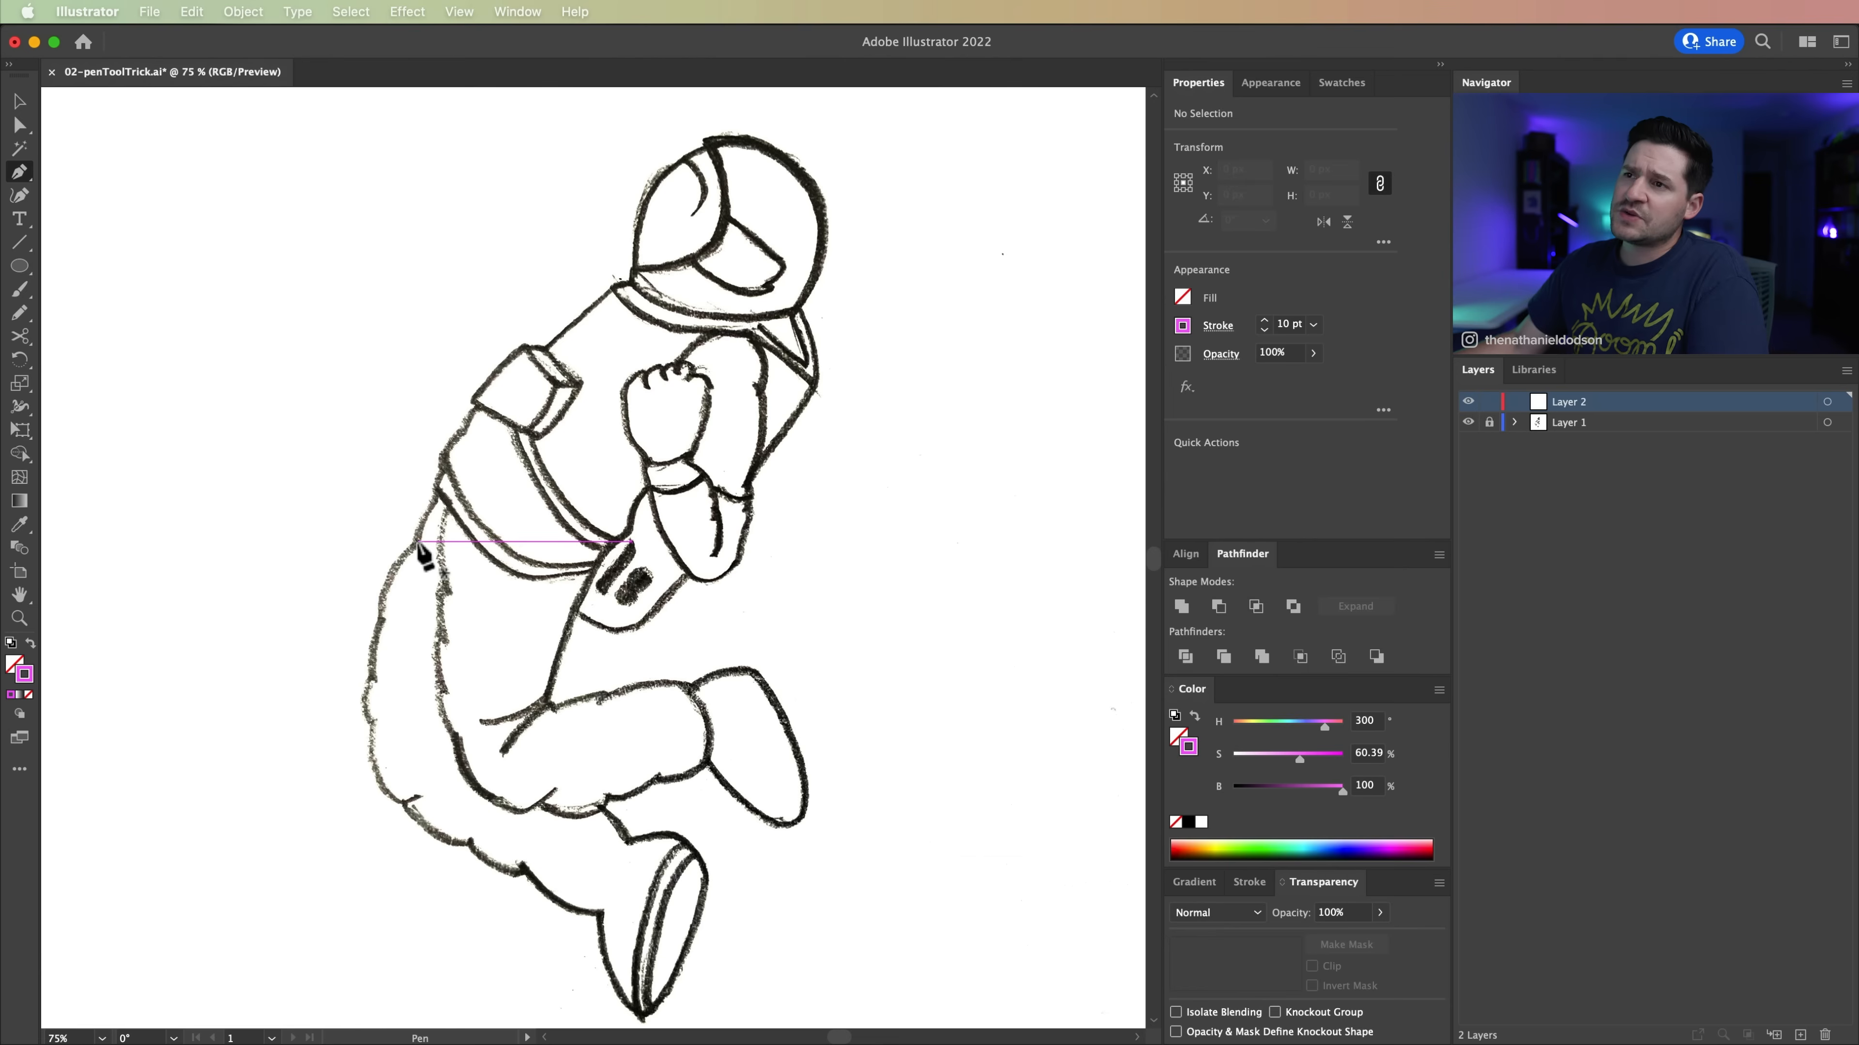
drag(415, 538, 446, 411)
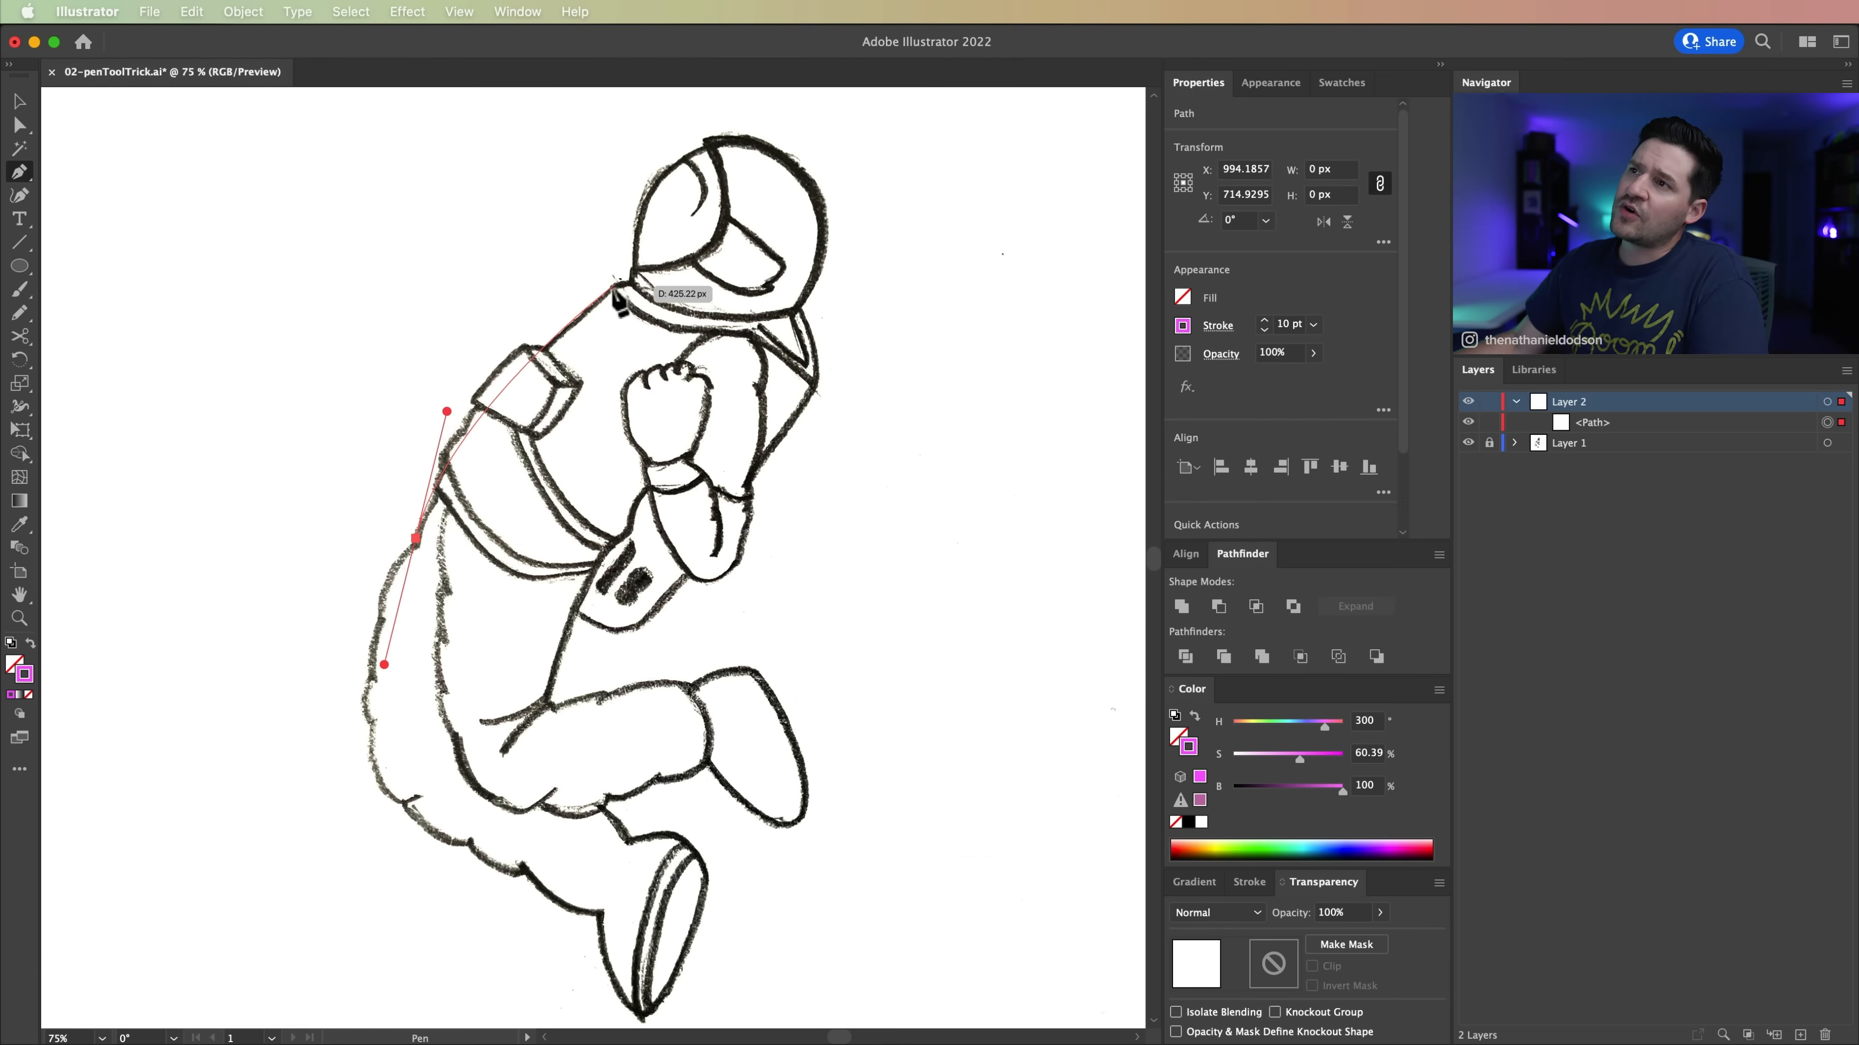
drag(626, 279, 723, 220)
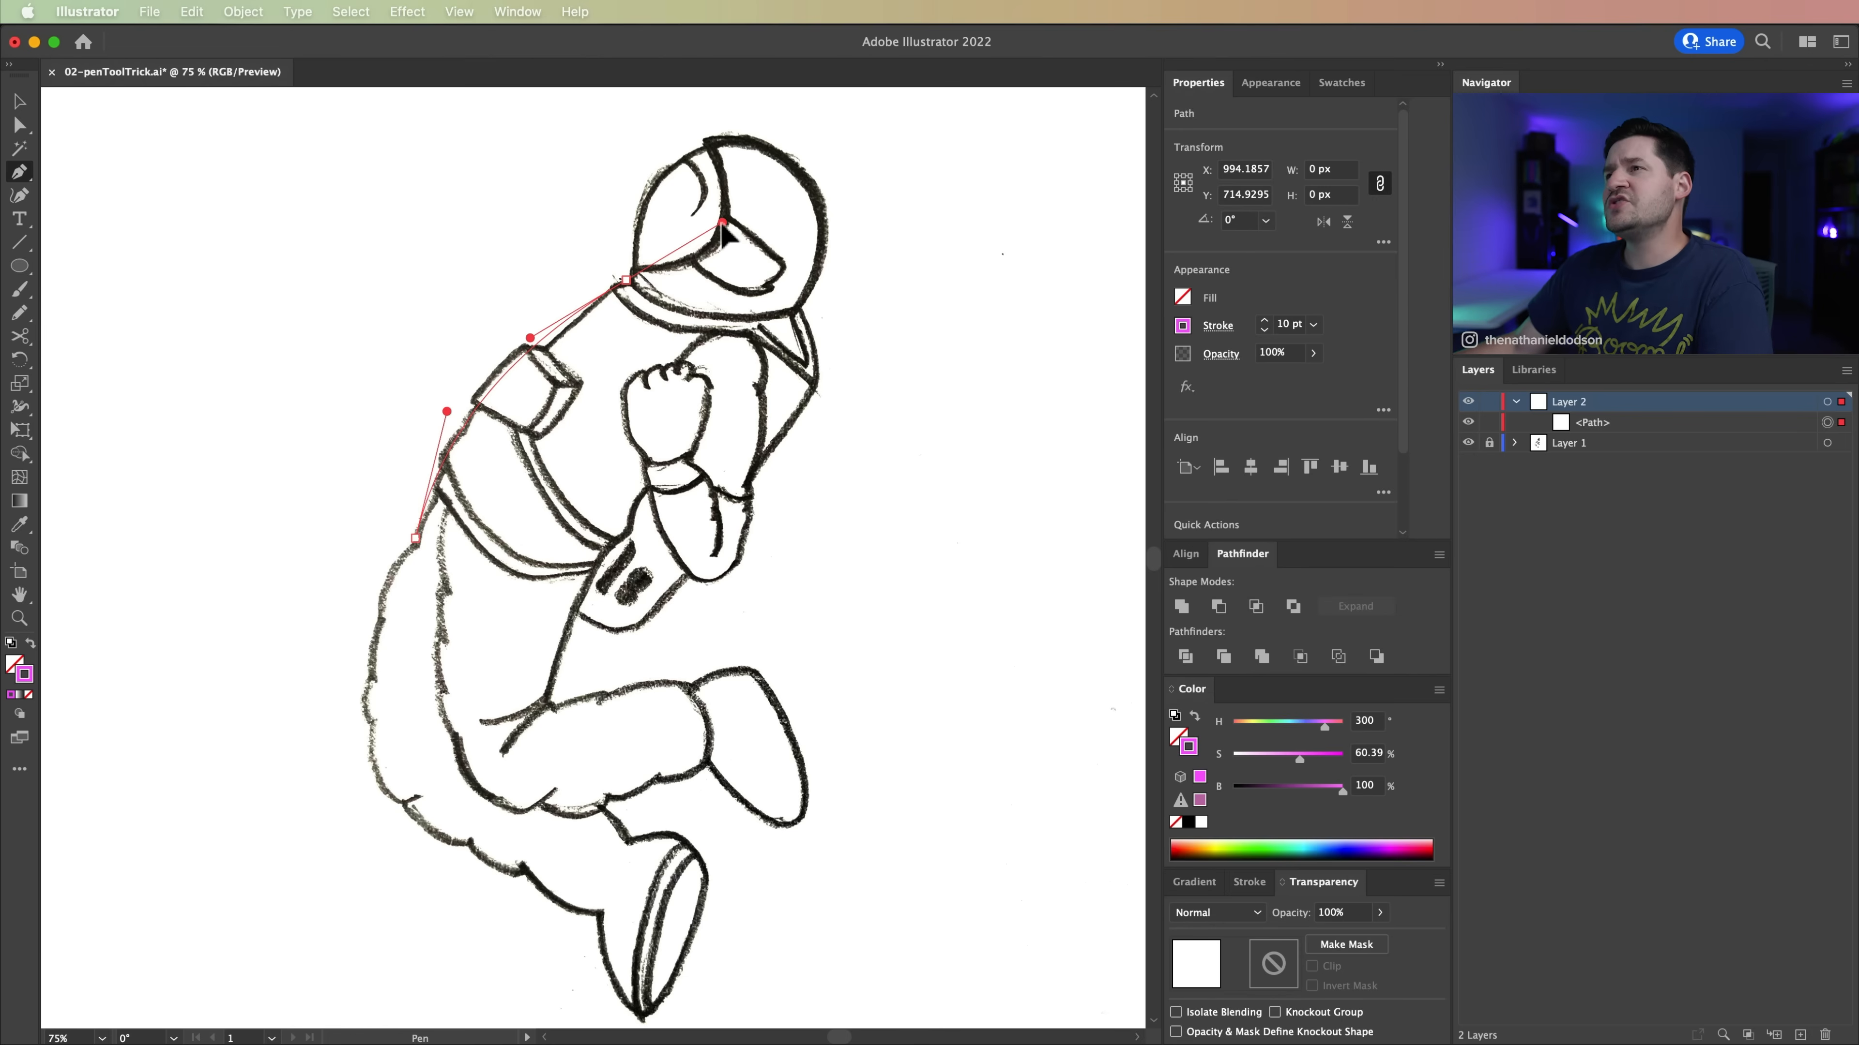
drag(720, 221, 720, 221)
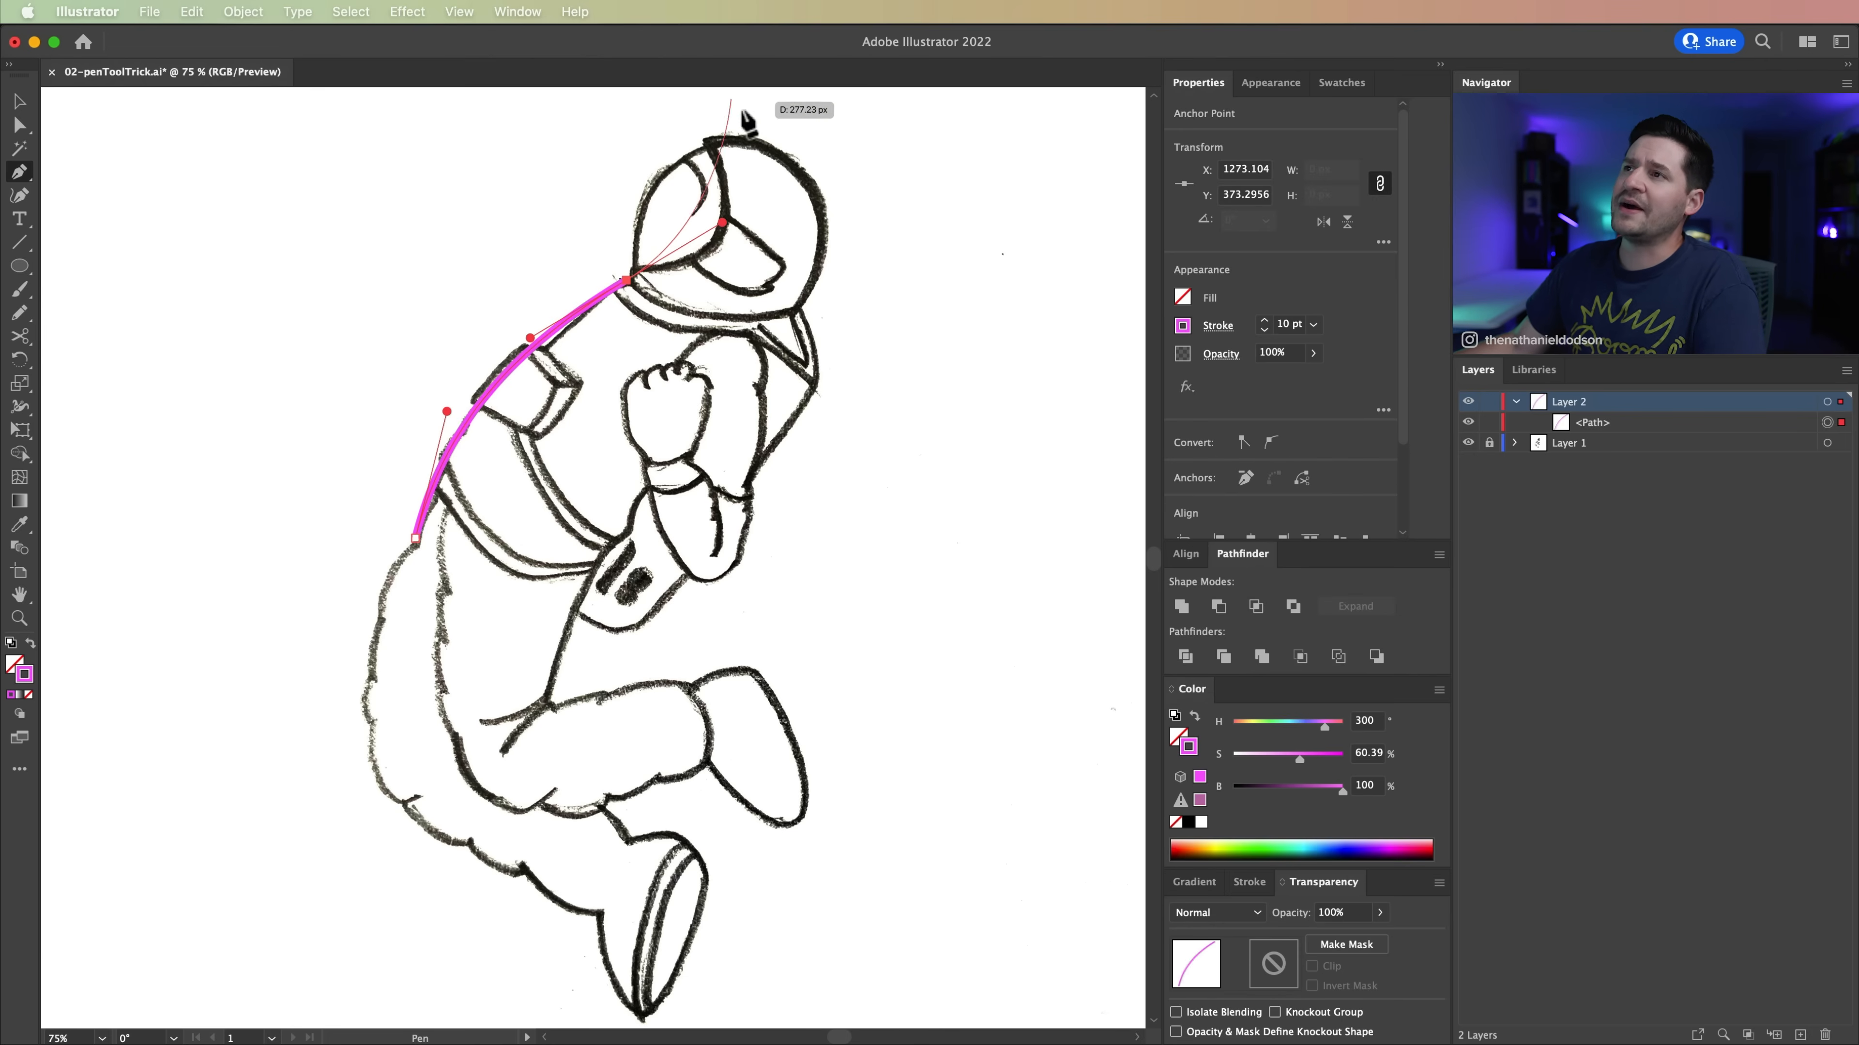
key(alt)
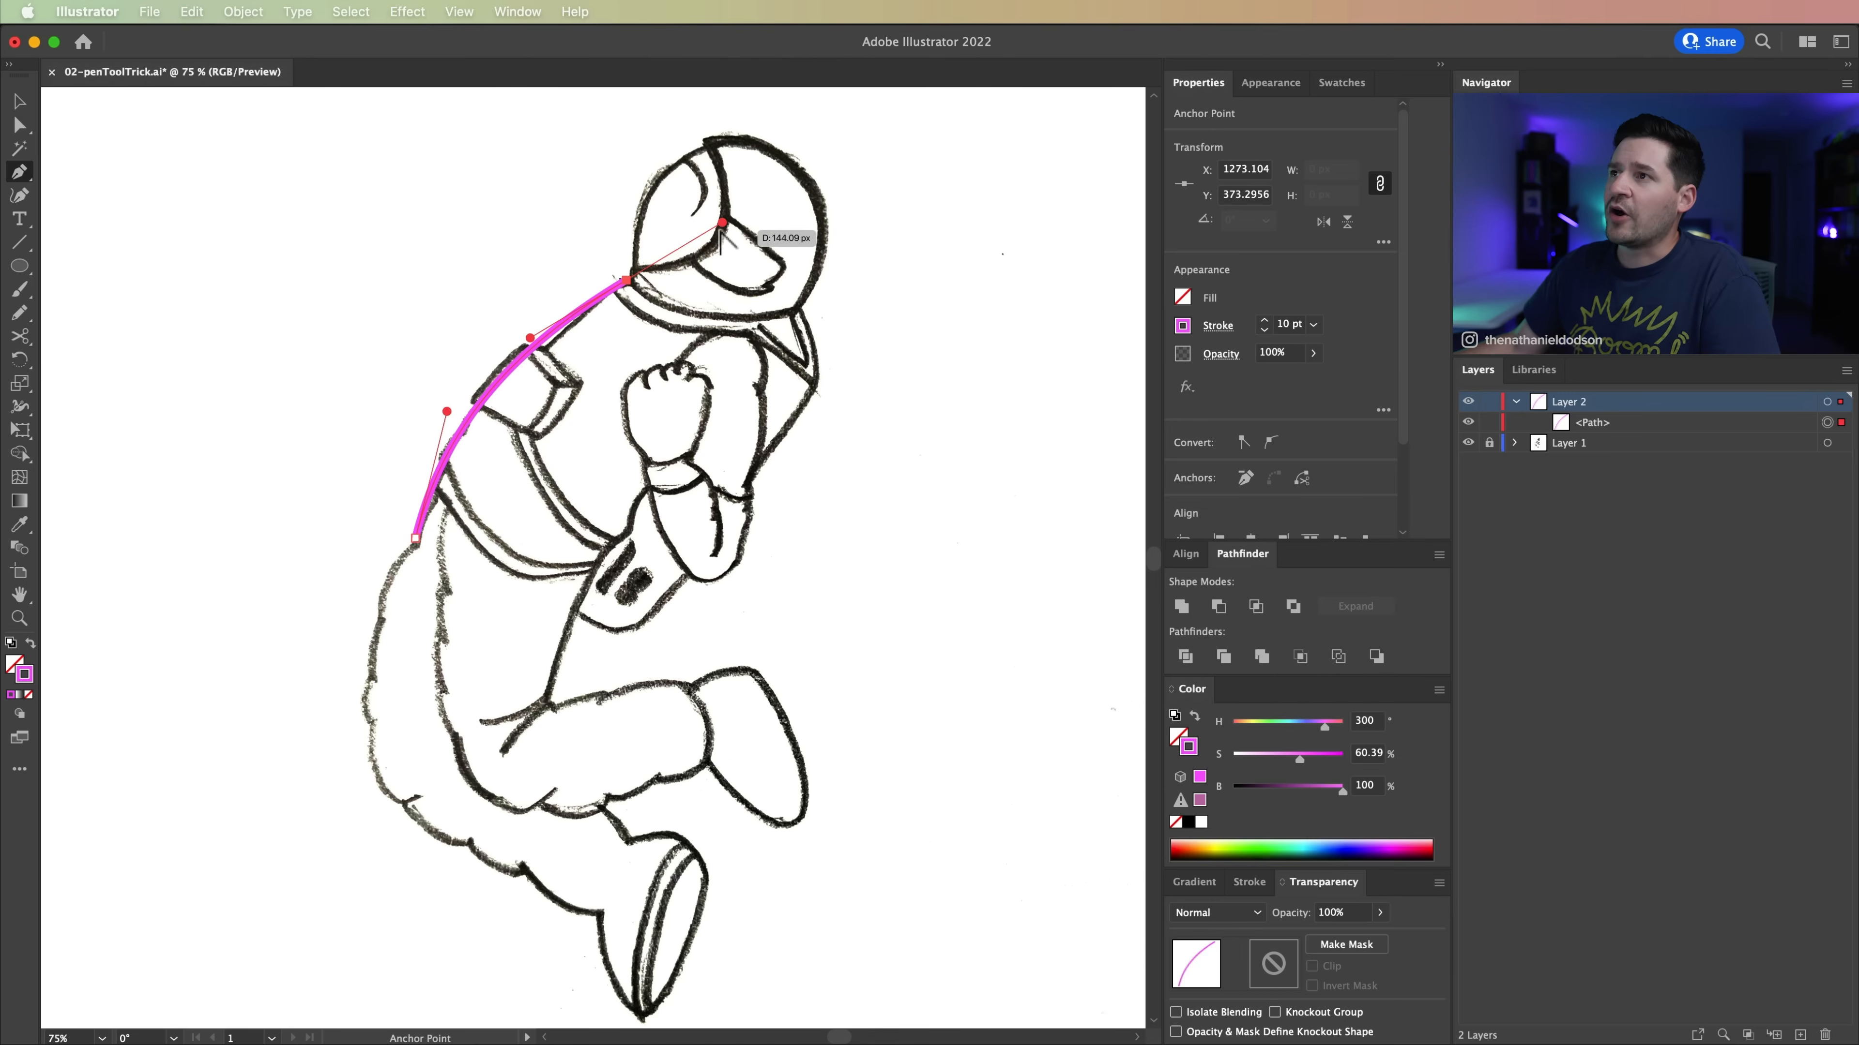
drag(722, 221, 585, 154)
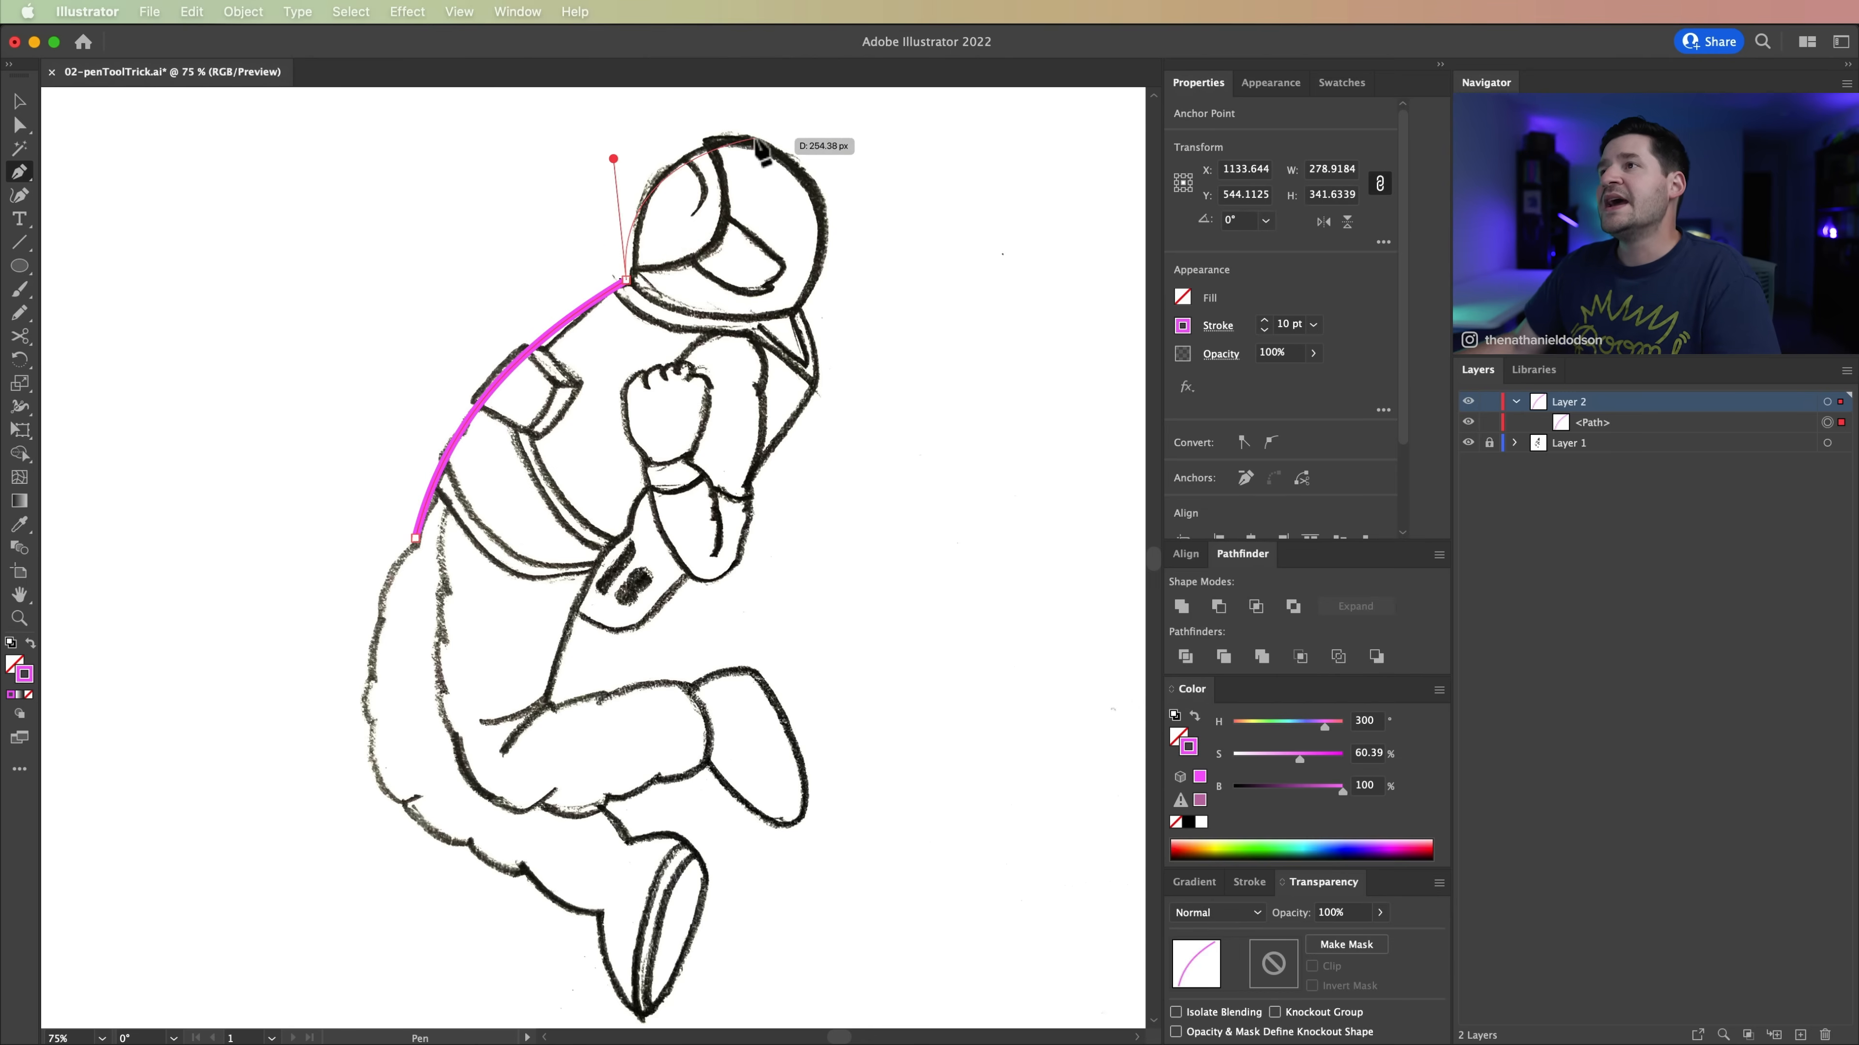
drag(769, 142, 759, 83)
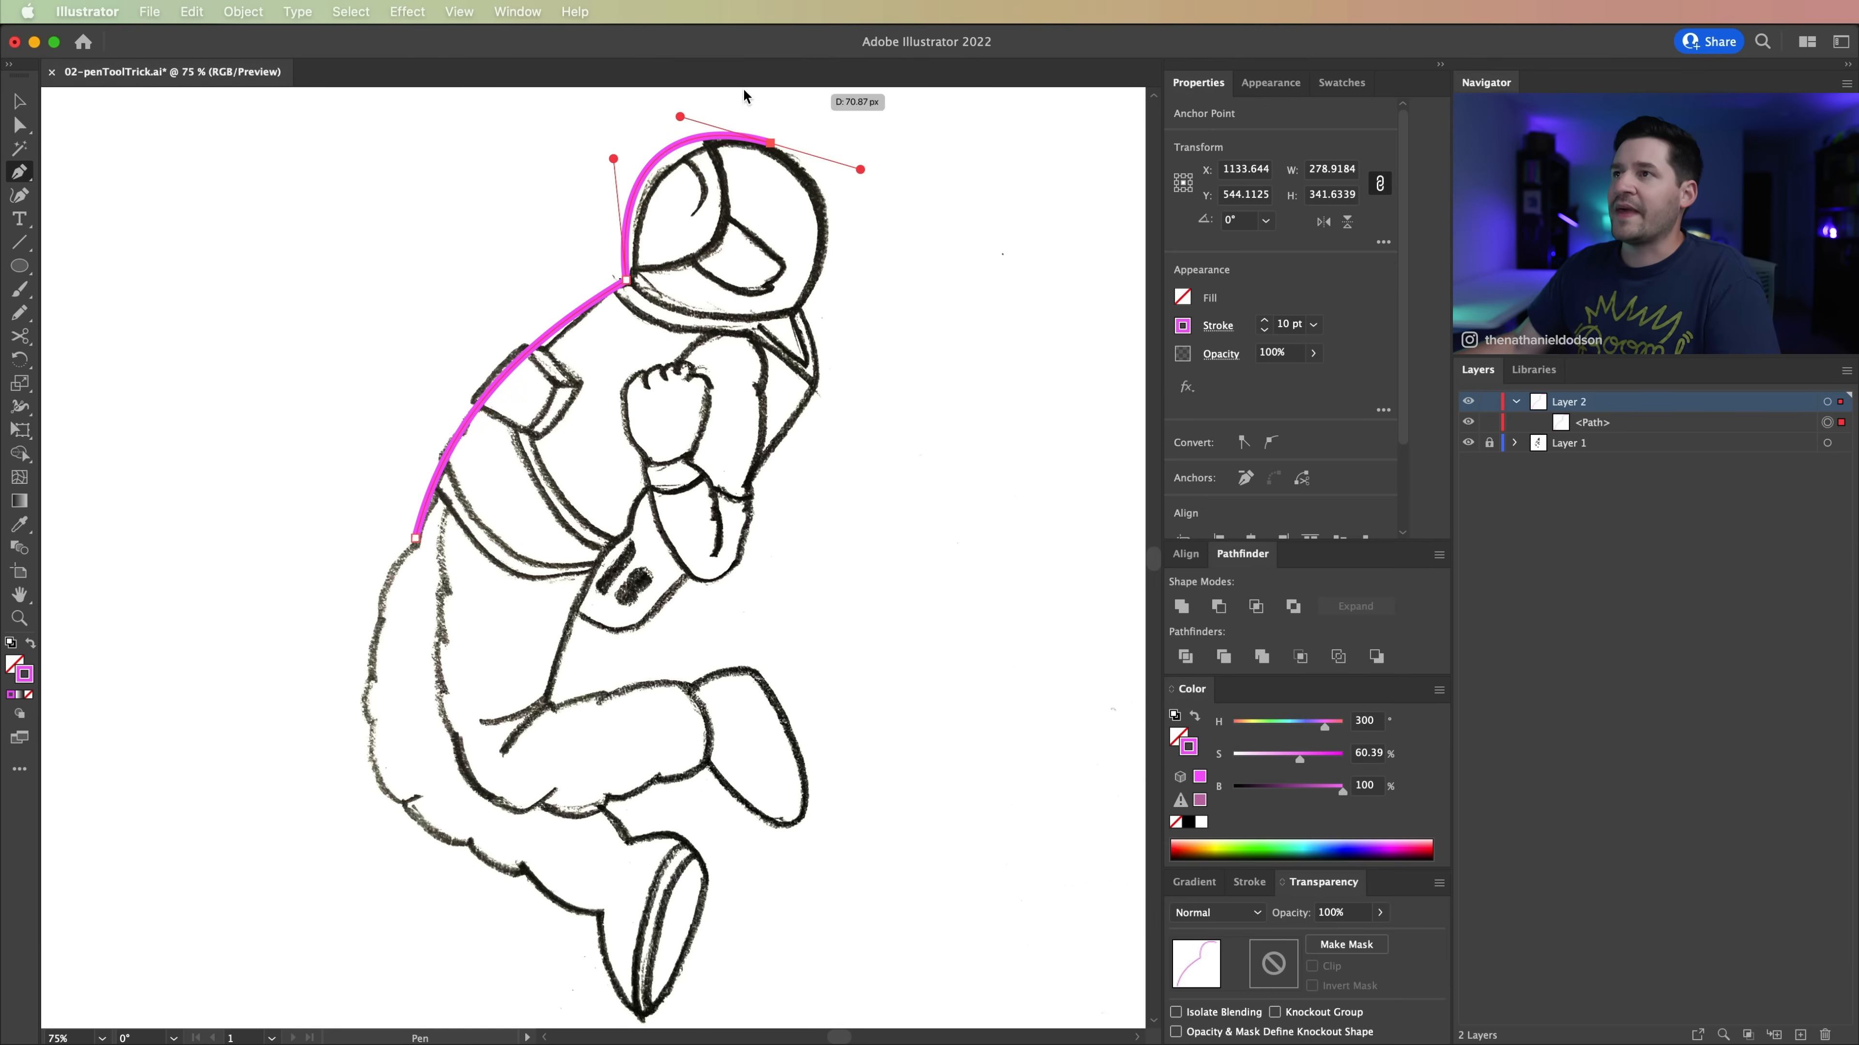
key(super+z)
key(super+z)
key(super+z)
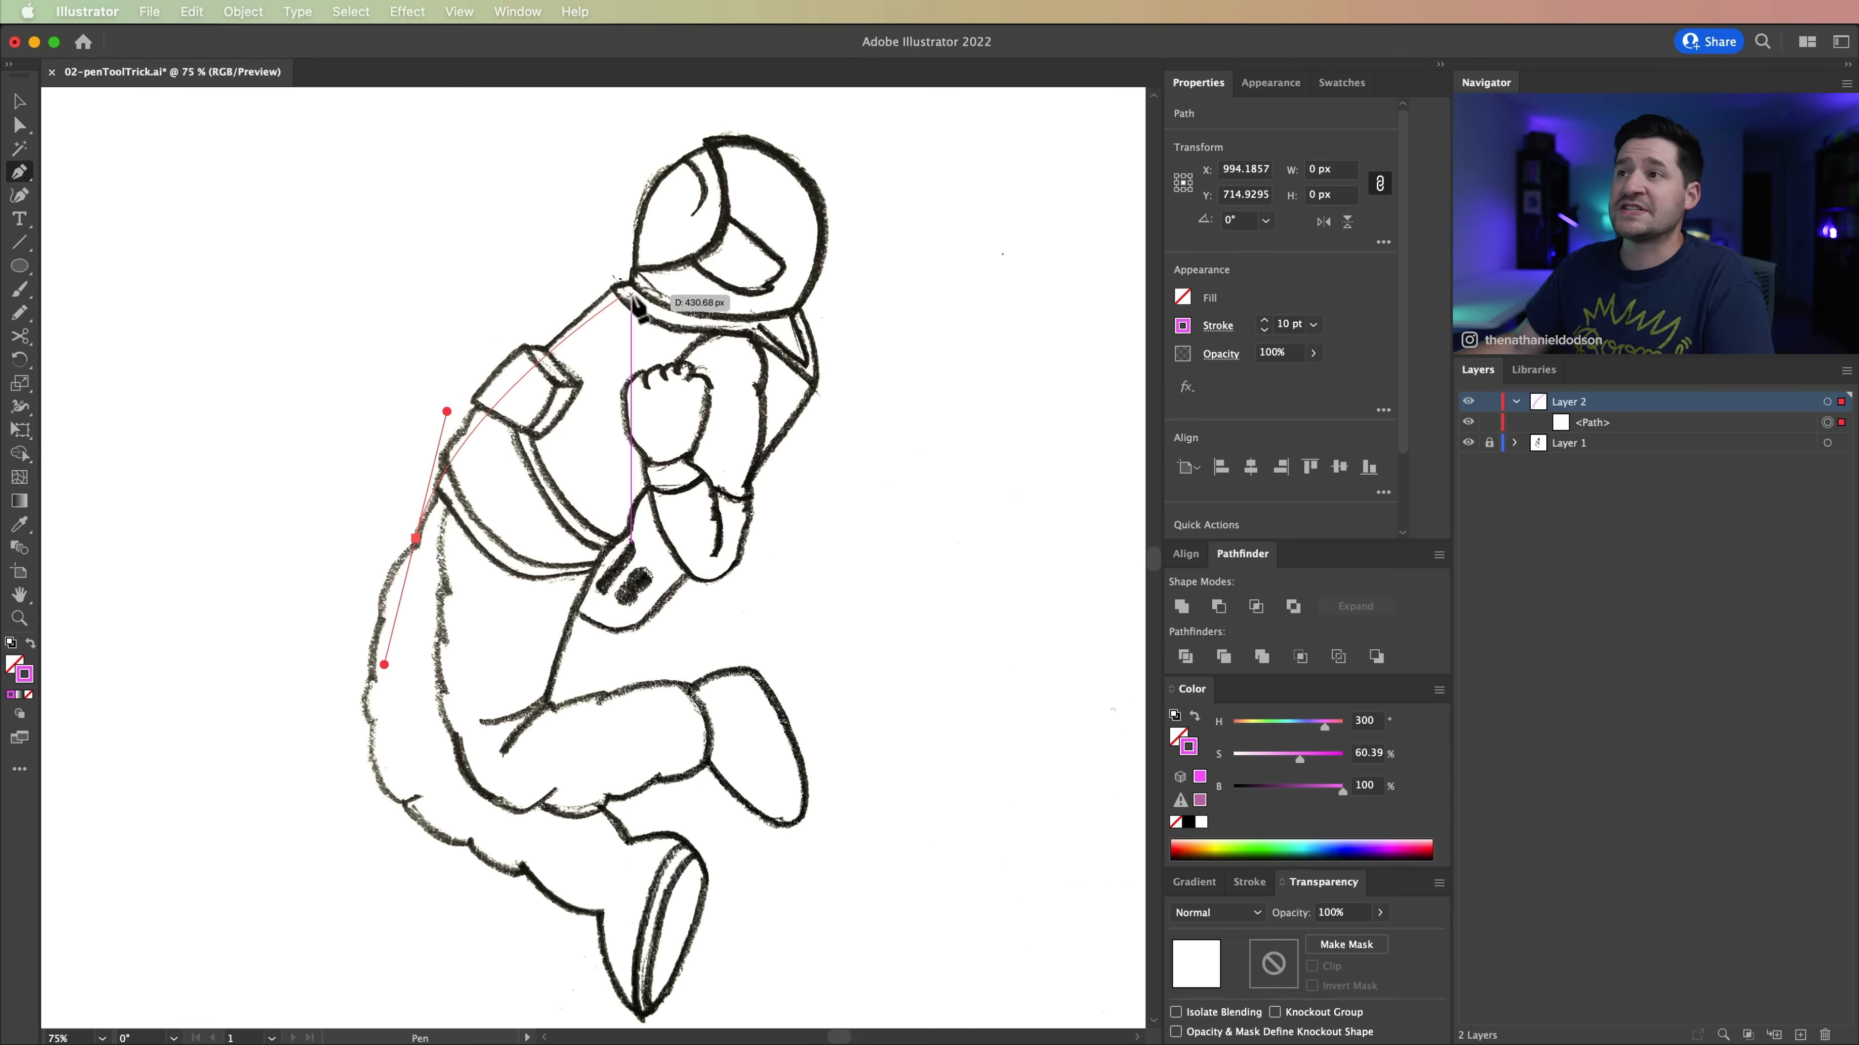
Step: Trace the astronaut's back up to the neck and over the helmet top with curved segments, redirecting the handles at the neck and helmet anchors
drag(631, 279, 735, 216)
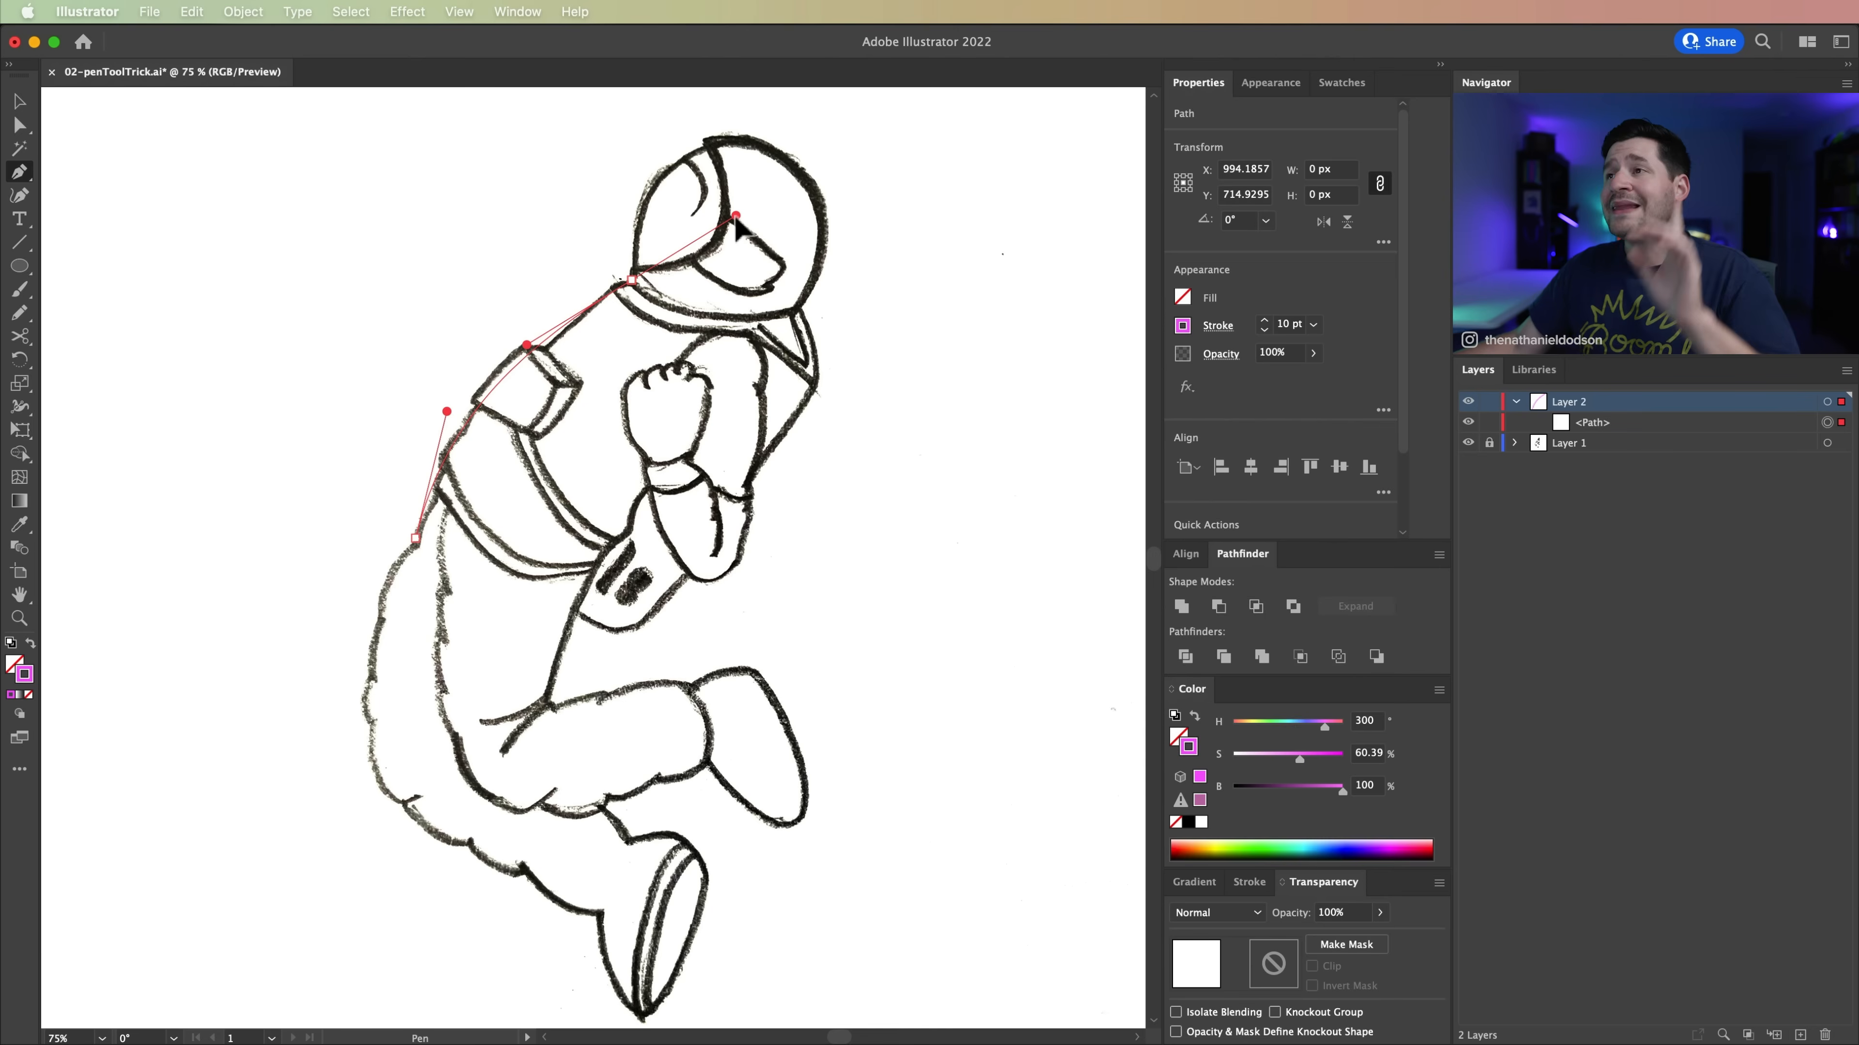
drag(735, 218, 611, 165)
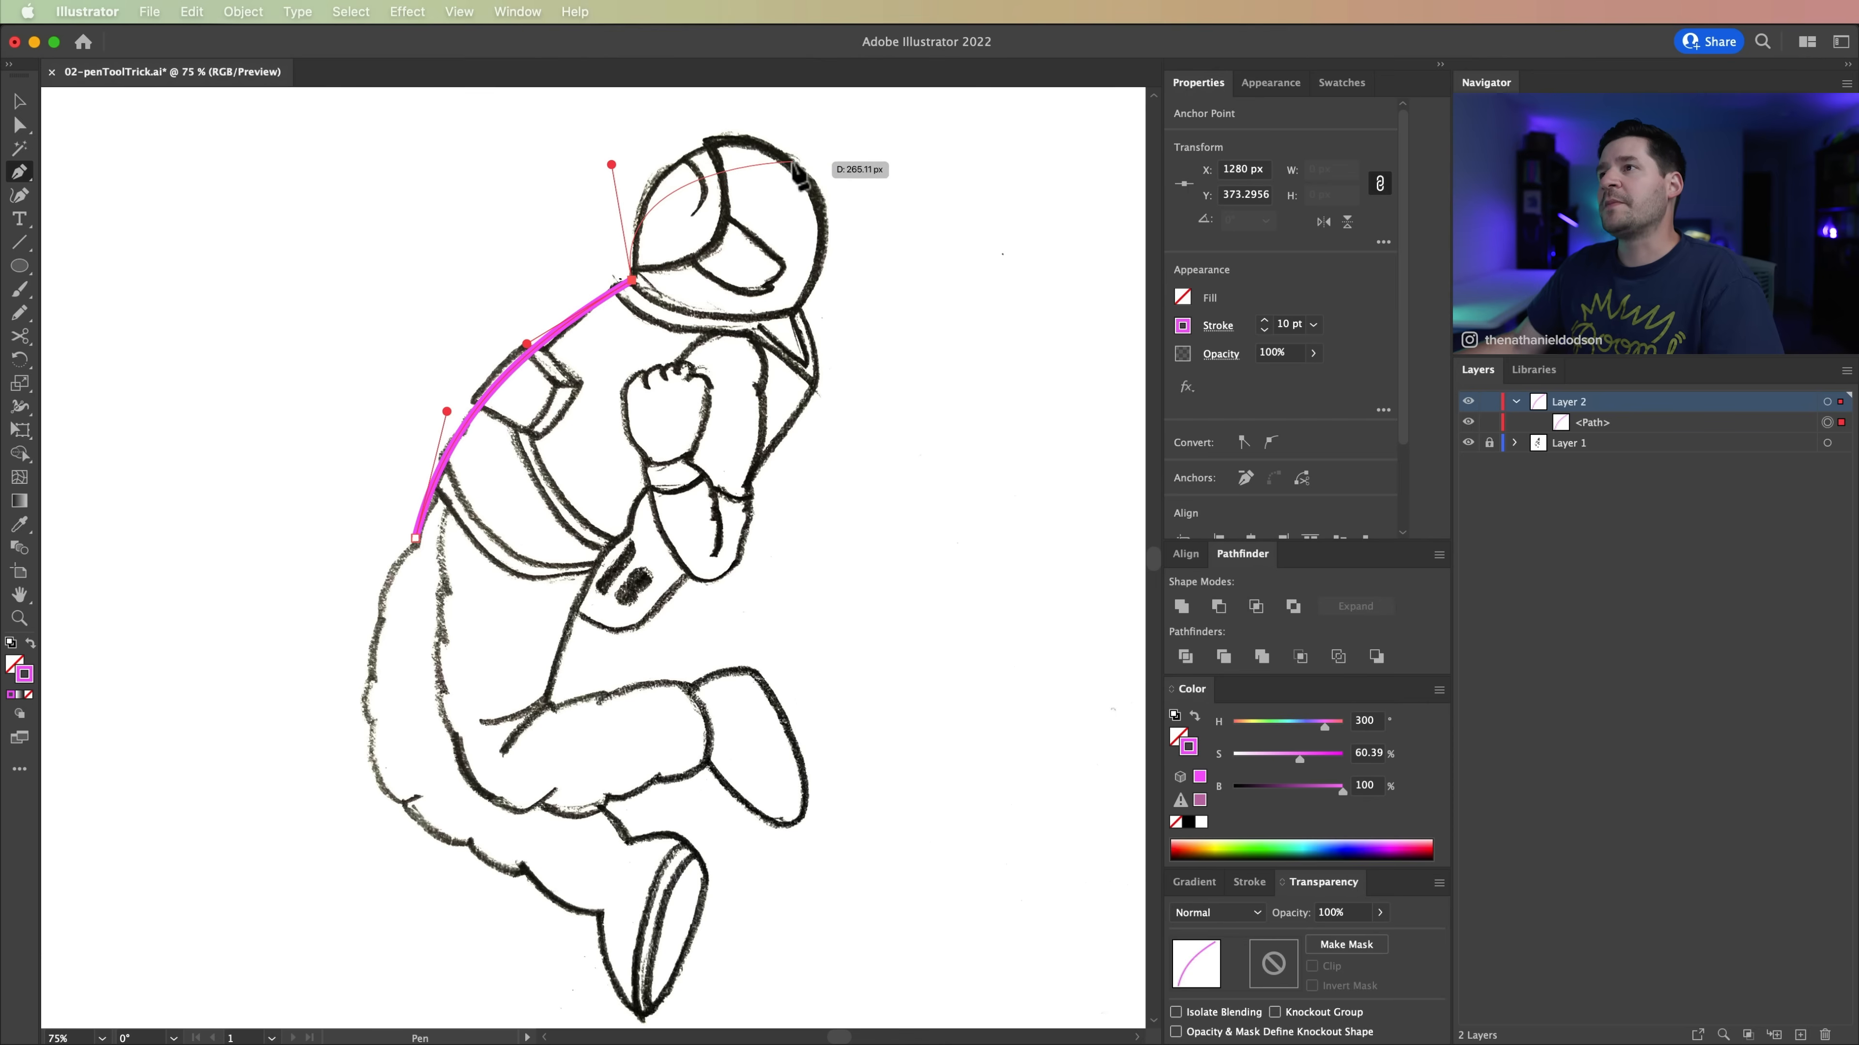
drag(791, 154, 898, 266)
key(space)
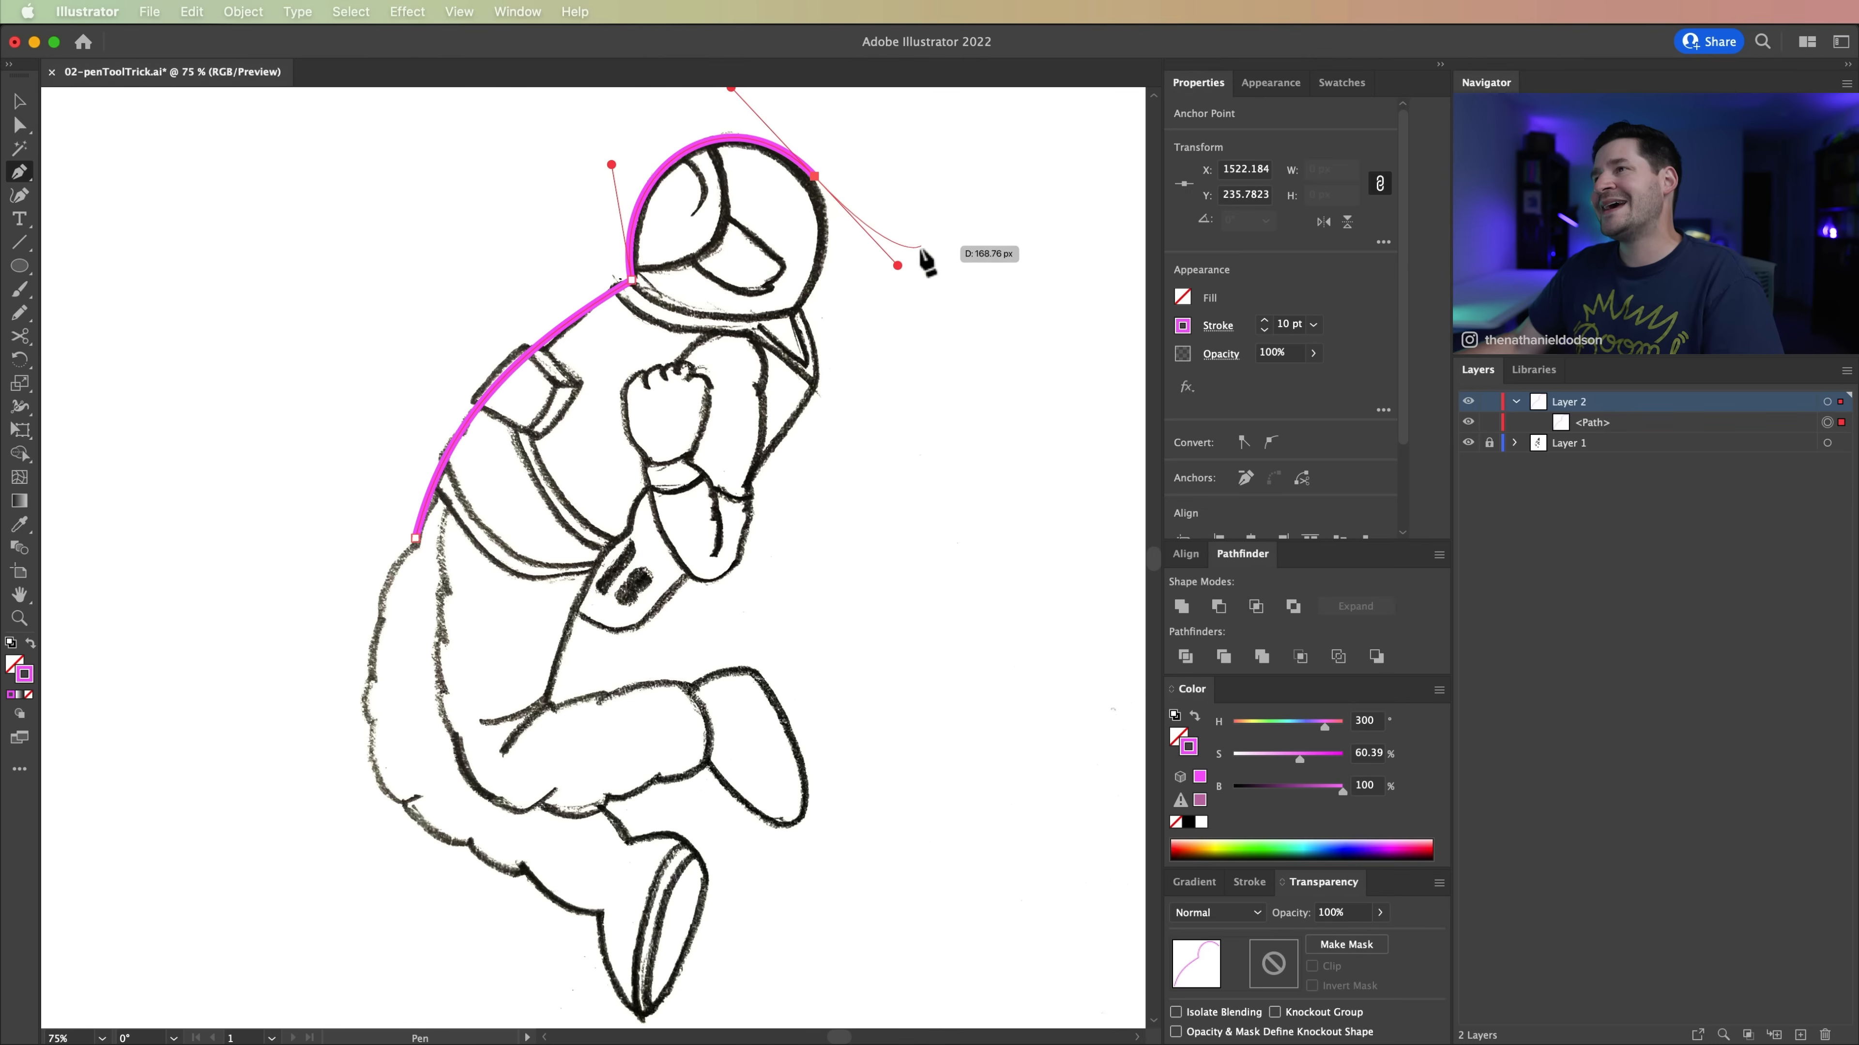
key(super+z)
drag(814, 183, 895, 280)
key(alt)
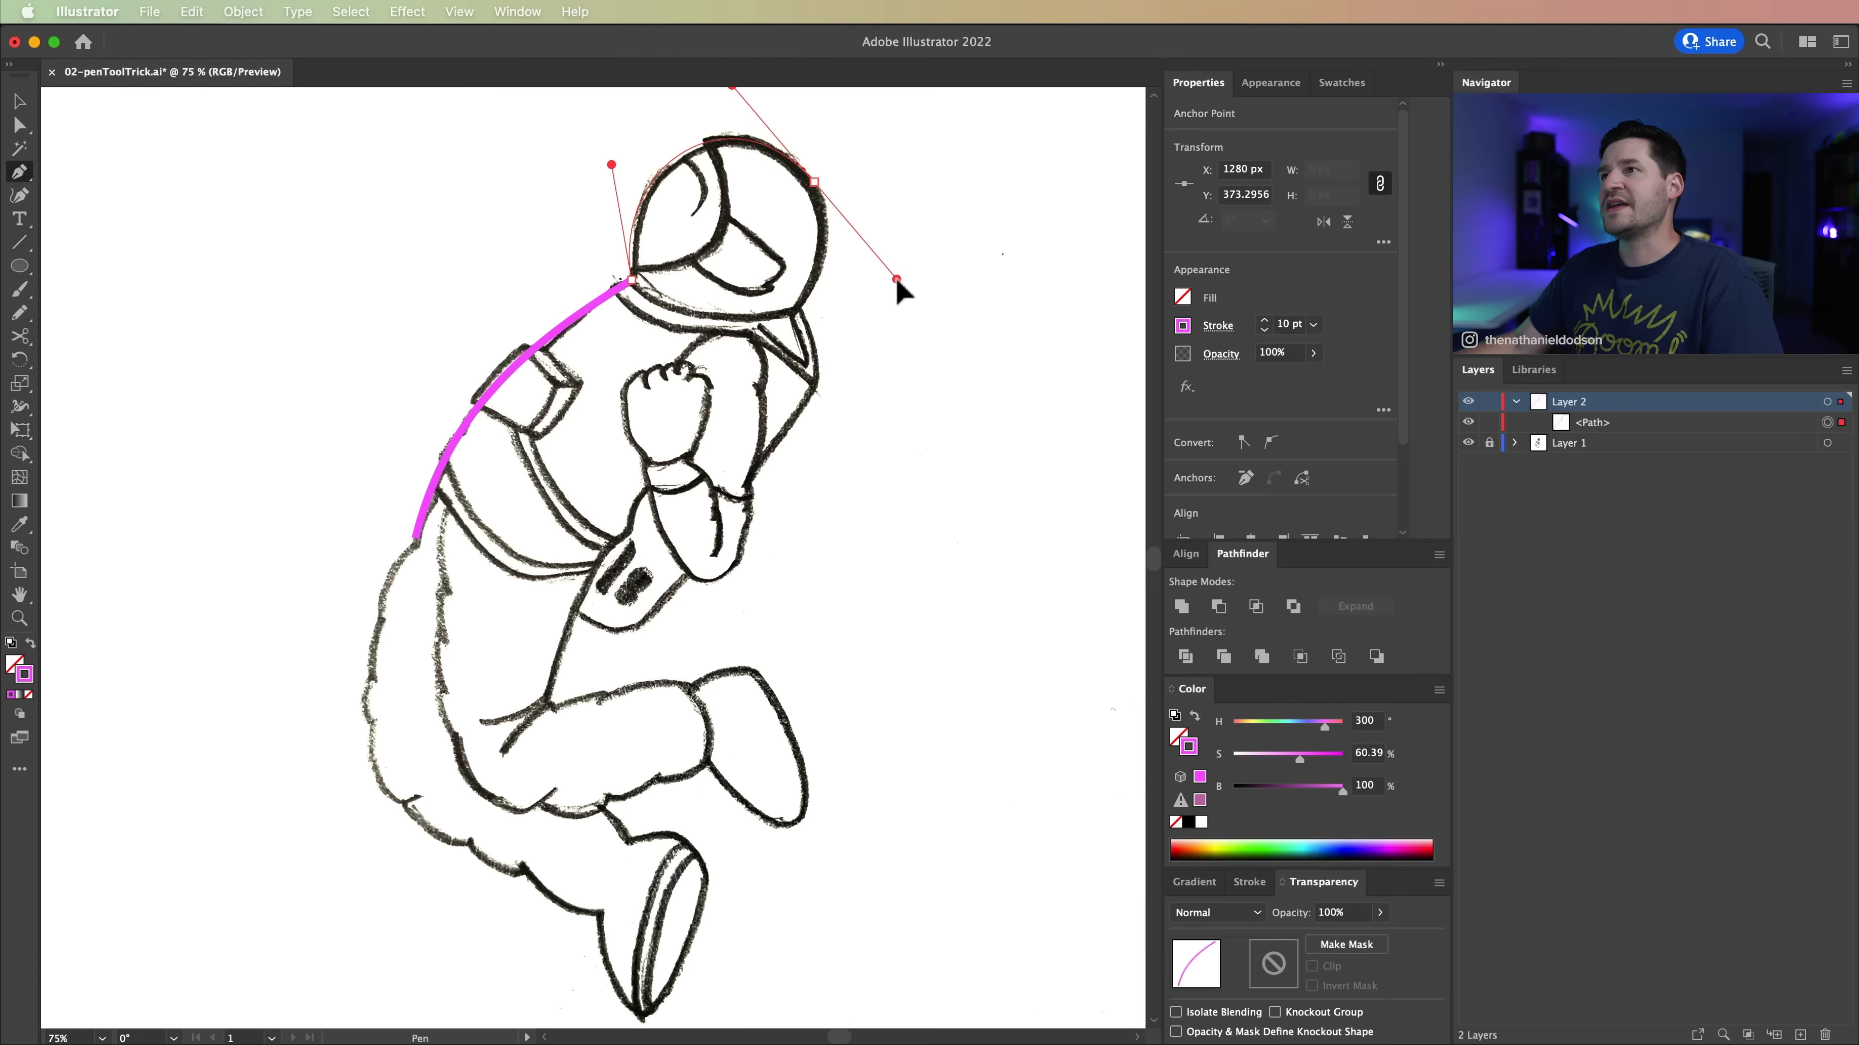
drag(837, 212, 841, 212)
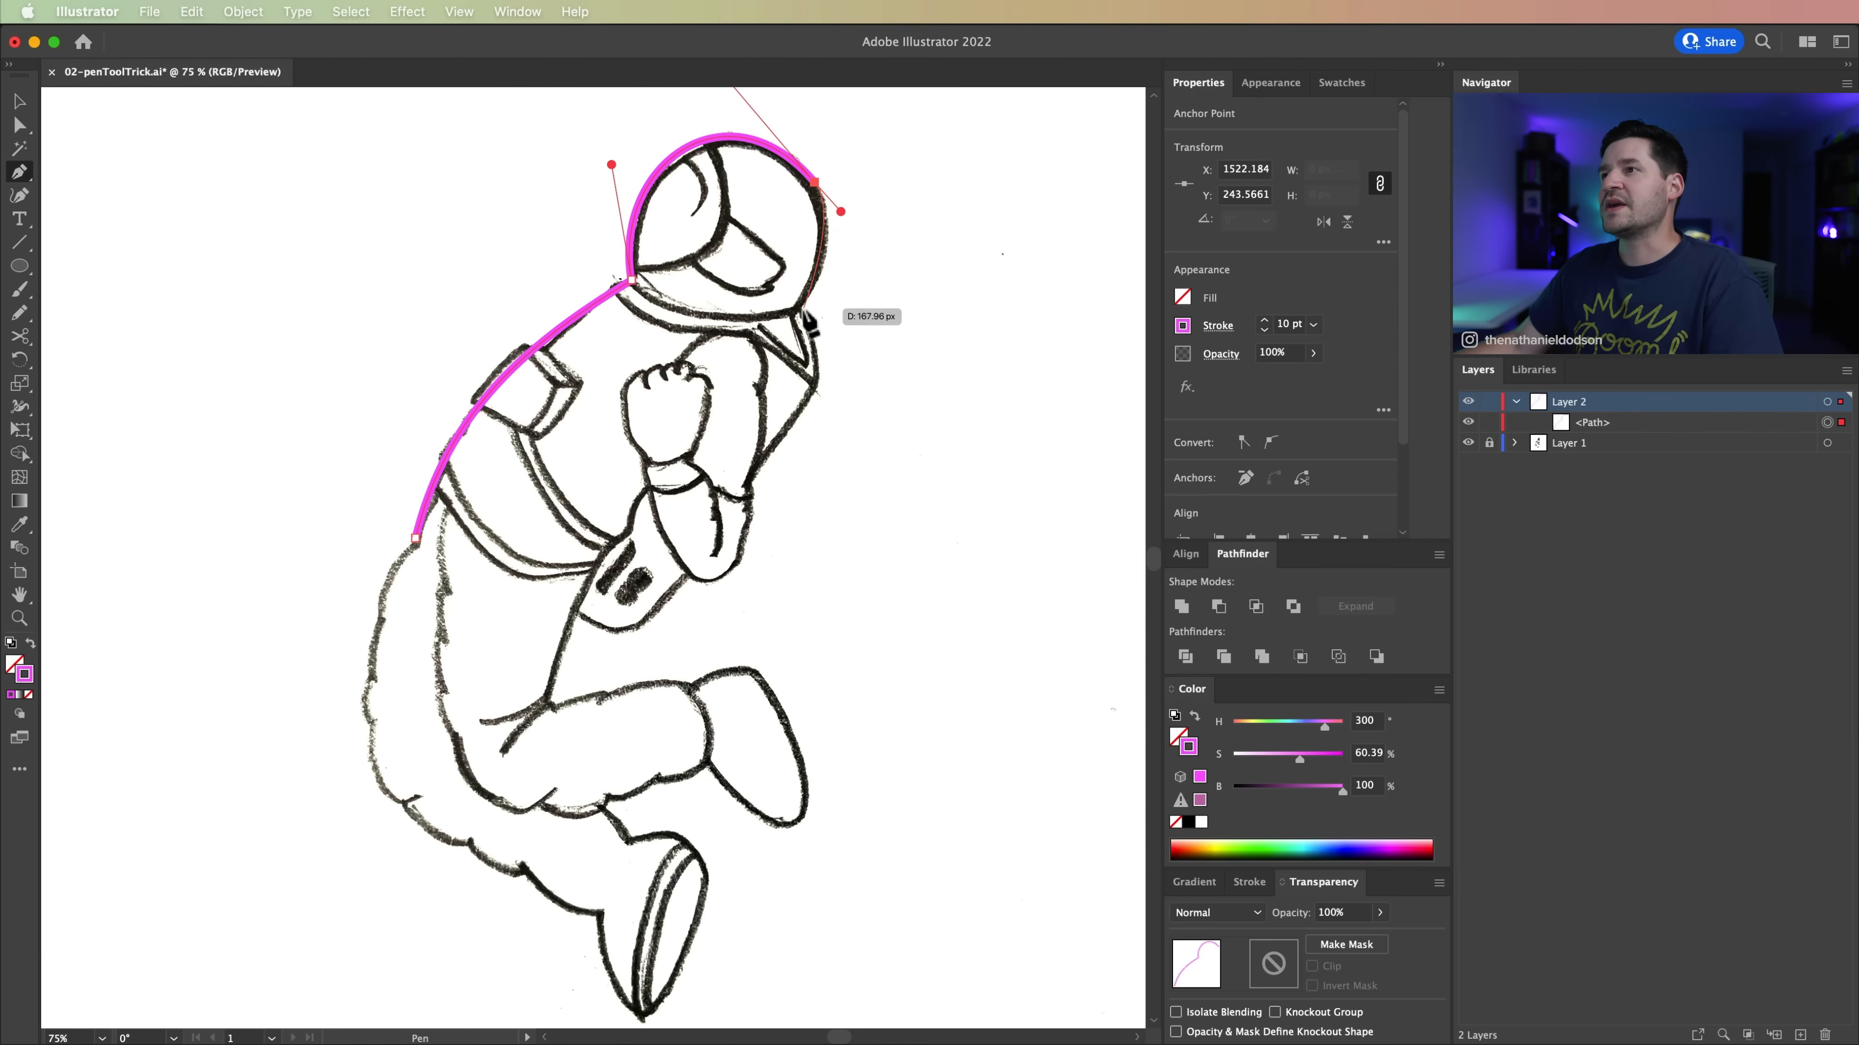
Step: Continue the path around the rest of the helmet, past the collar and chest, and around the bent elbow
drag(801, 307, 770, 344)
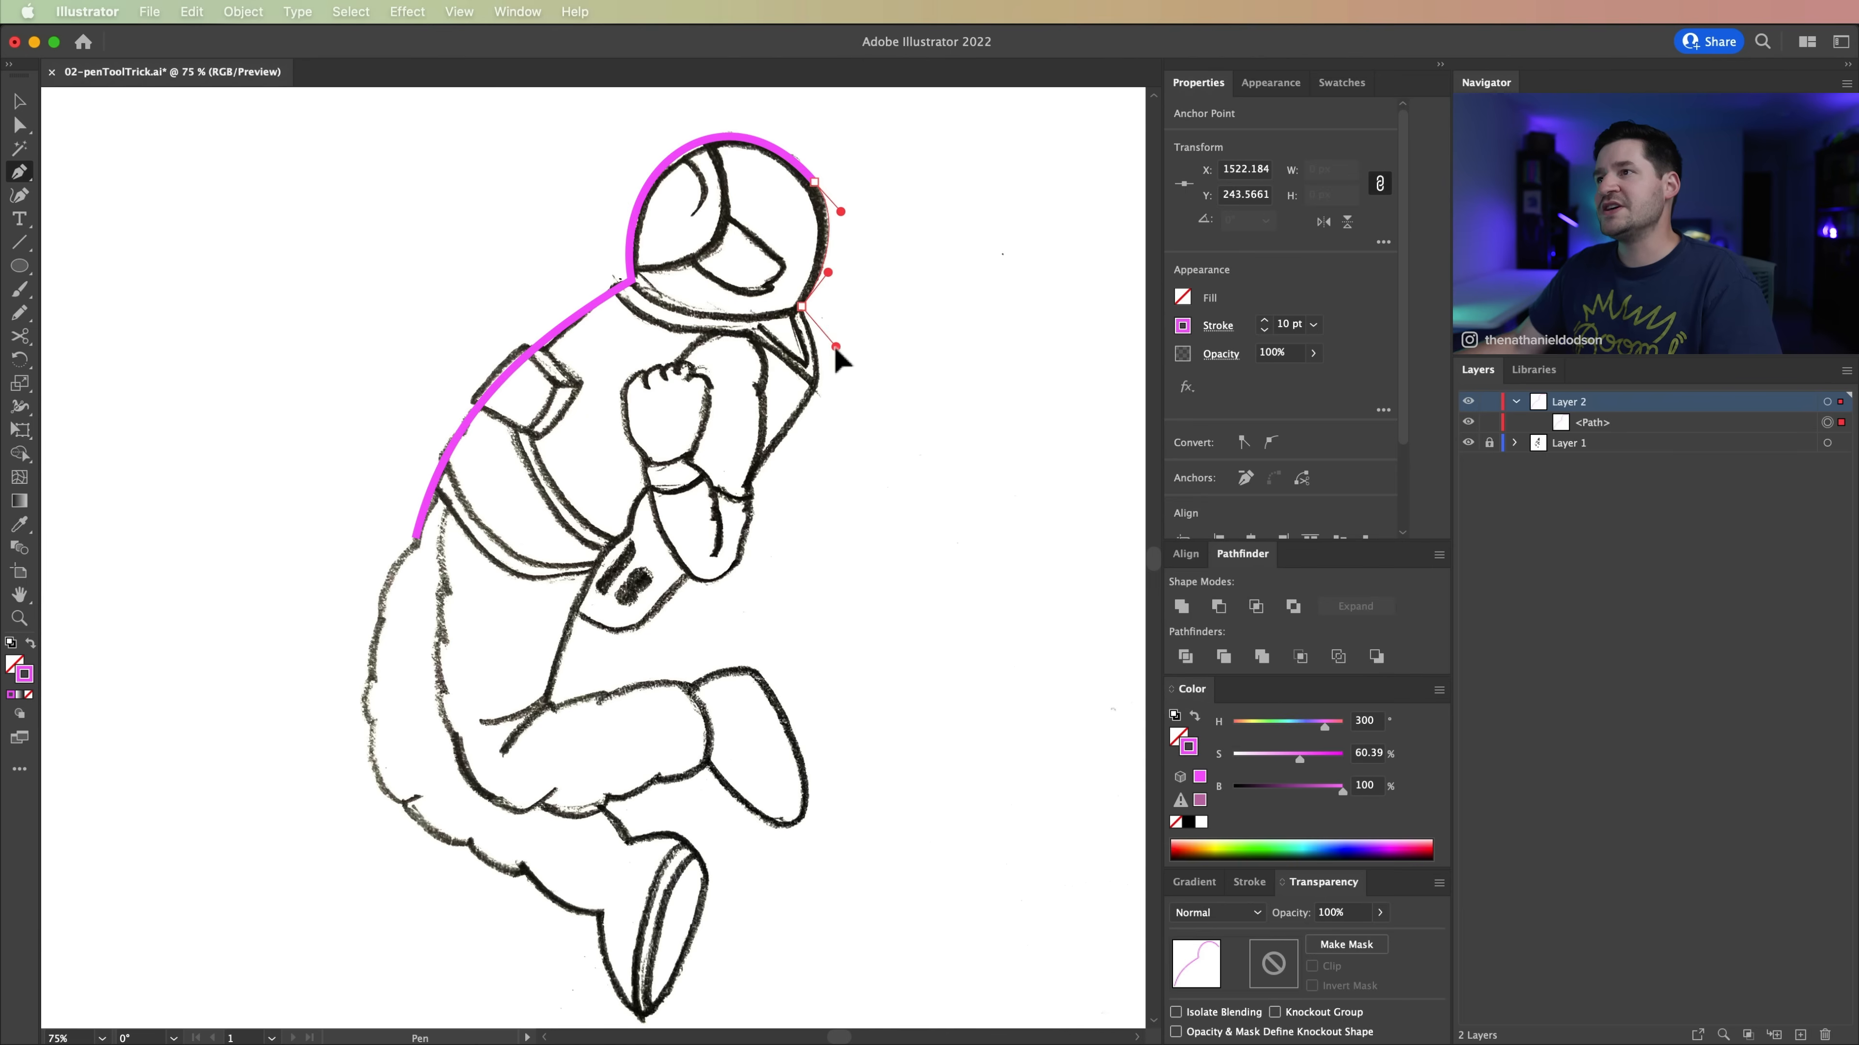
drag(872, 289, 674, 688)
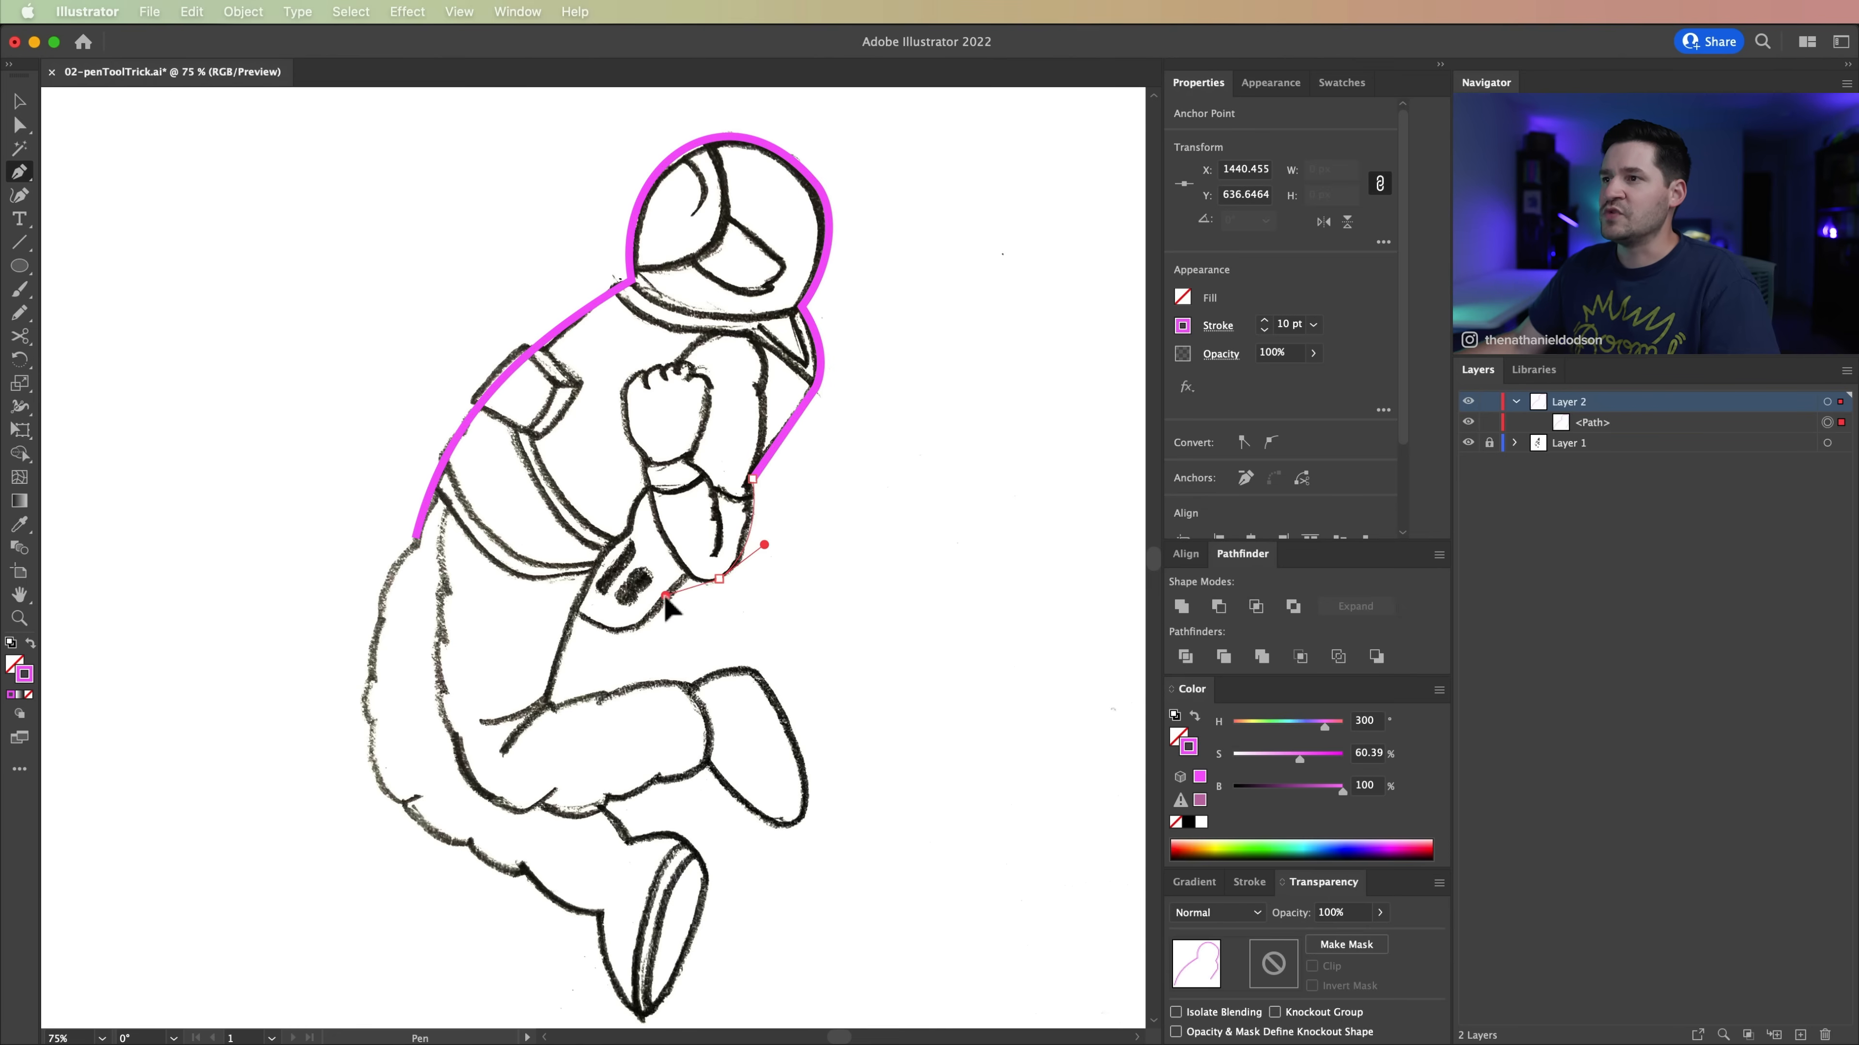
drag(678, 596, 680, 596)
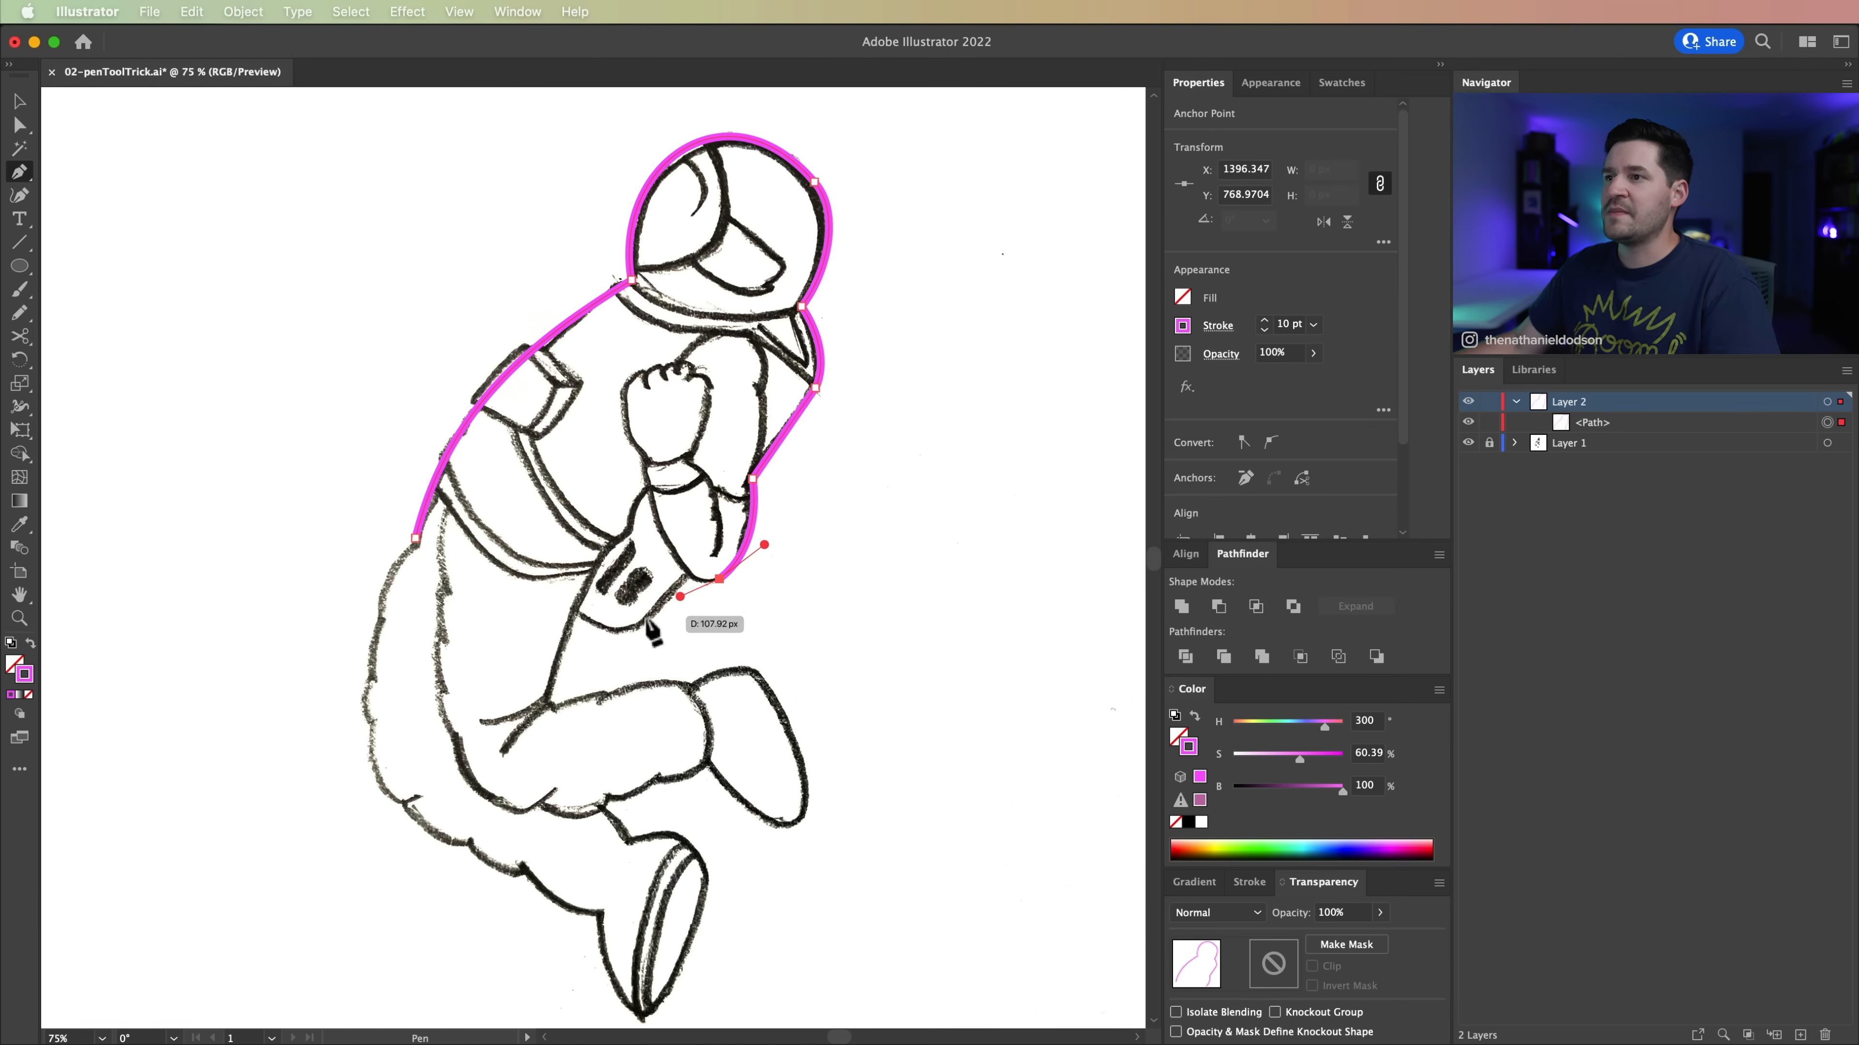
Step: Trace below the hip pocket and down to the top of the thigh, and close the path at its starting anchor
drag(597, 643, 600, 656)
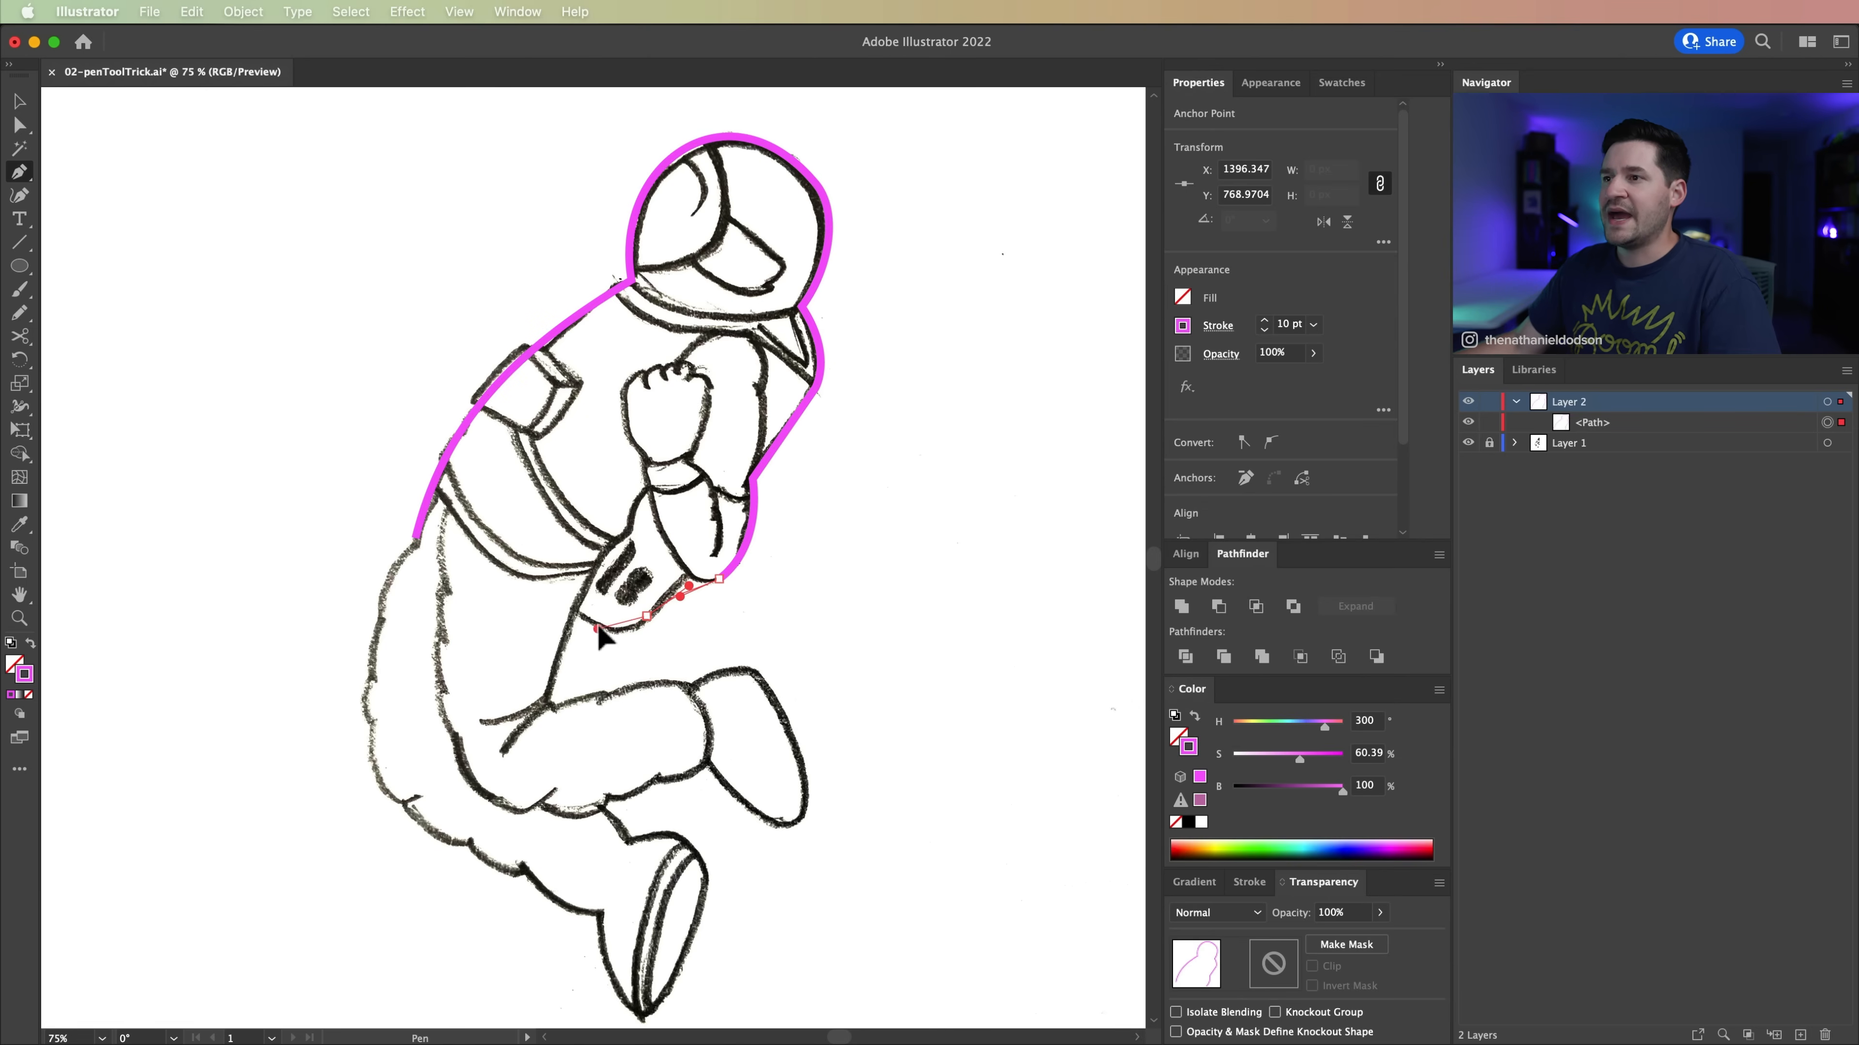
drag(632, 640, 631, 637)
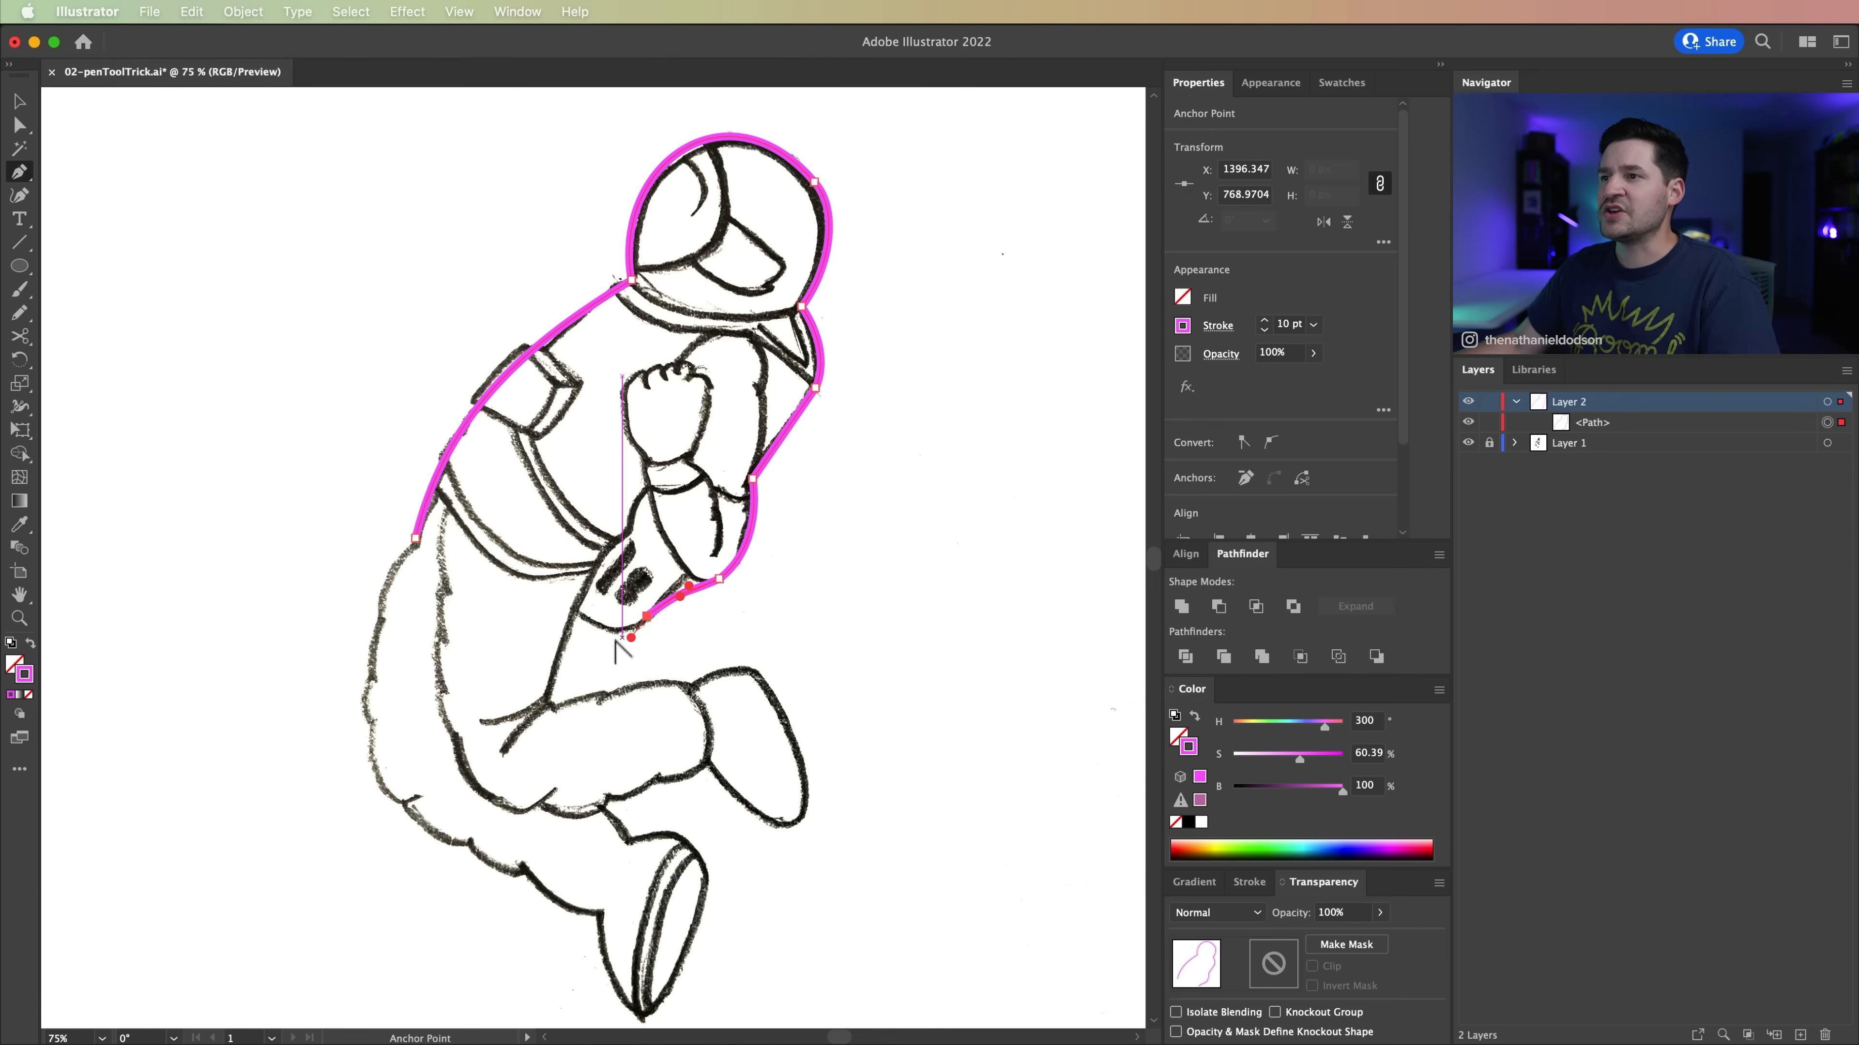
drag(594, 624, 573, 613)
click(552, 690)
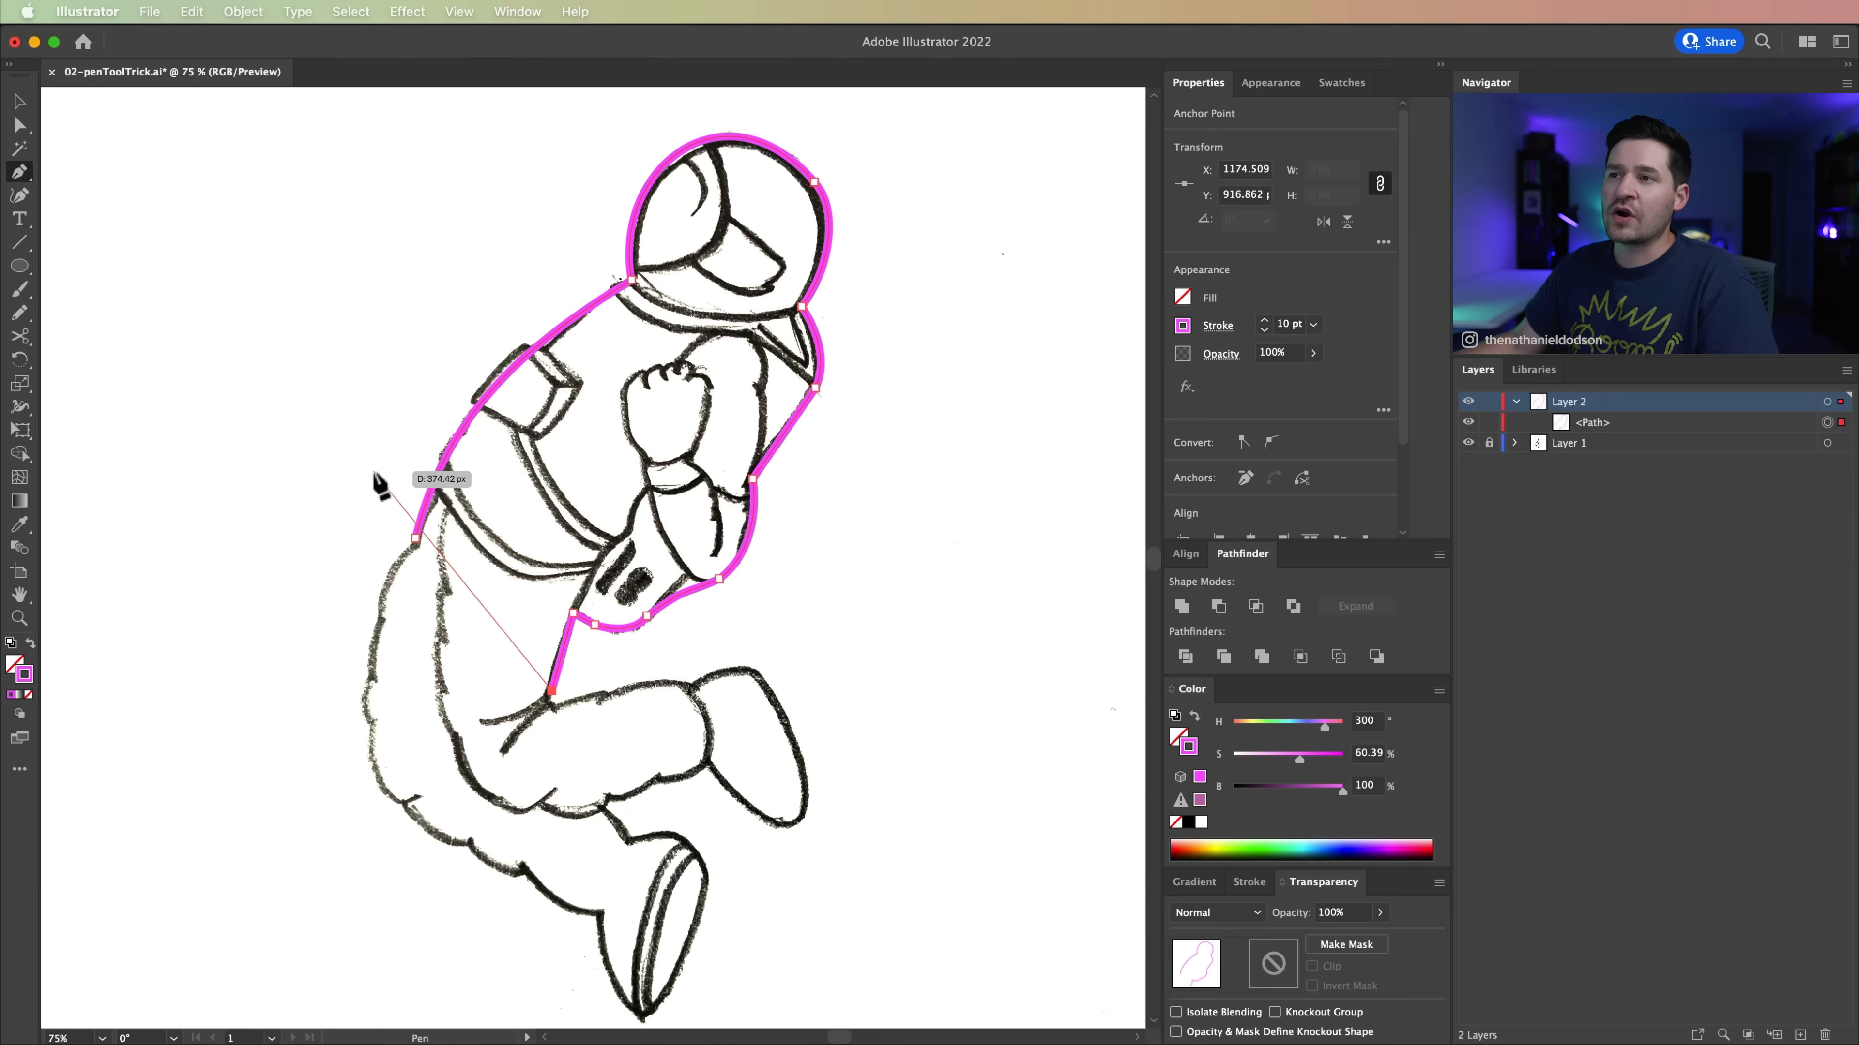
click(415, 538)
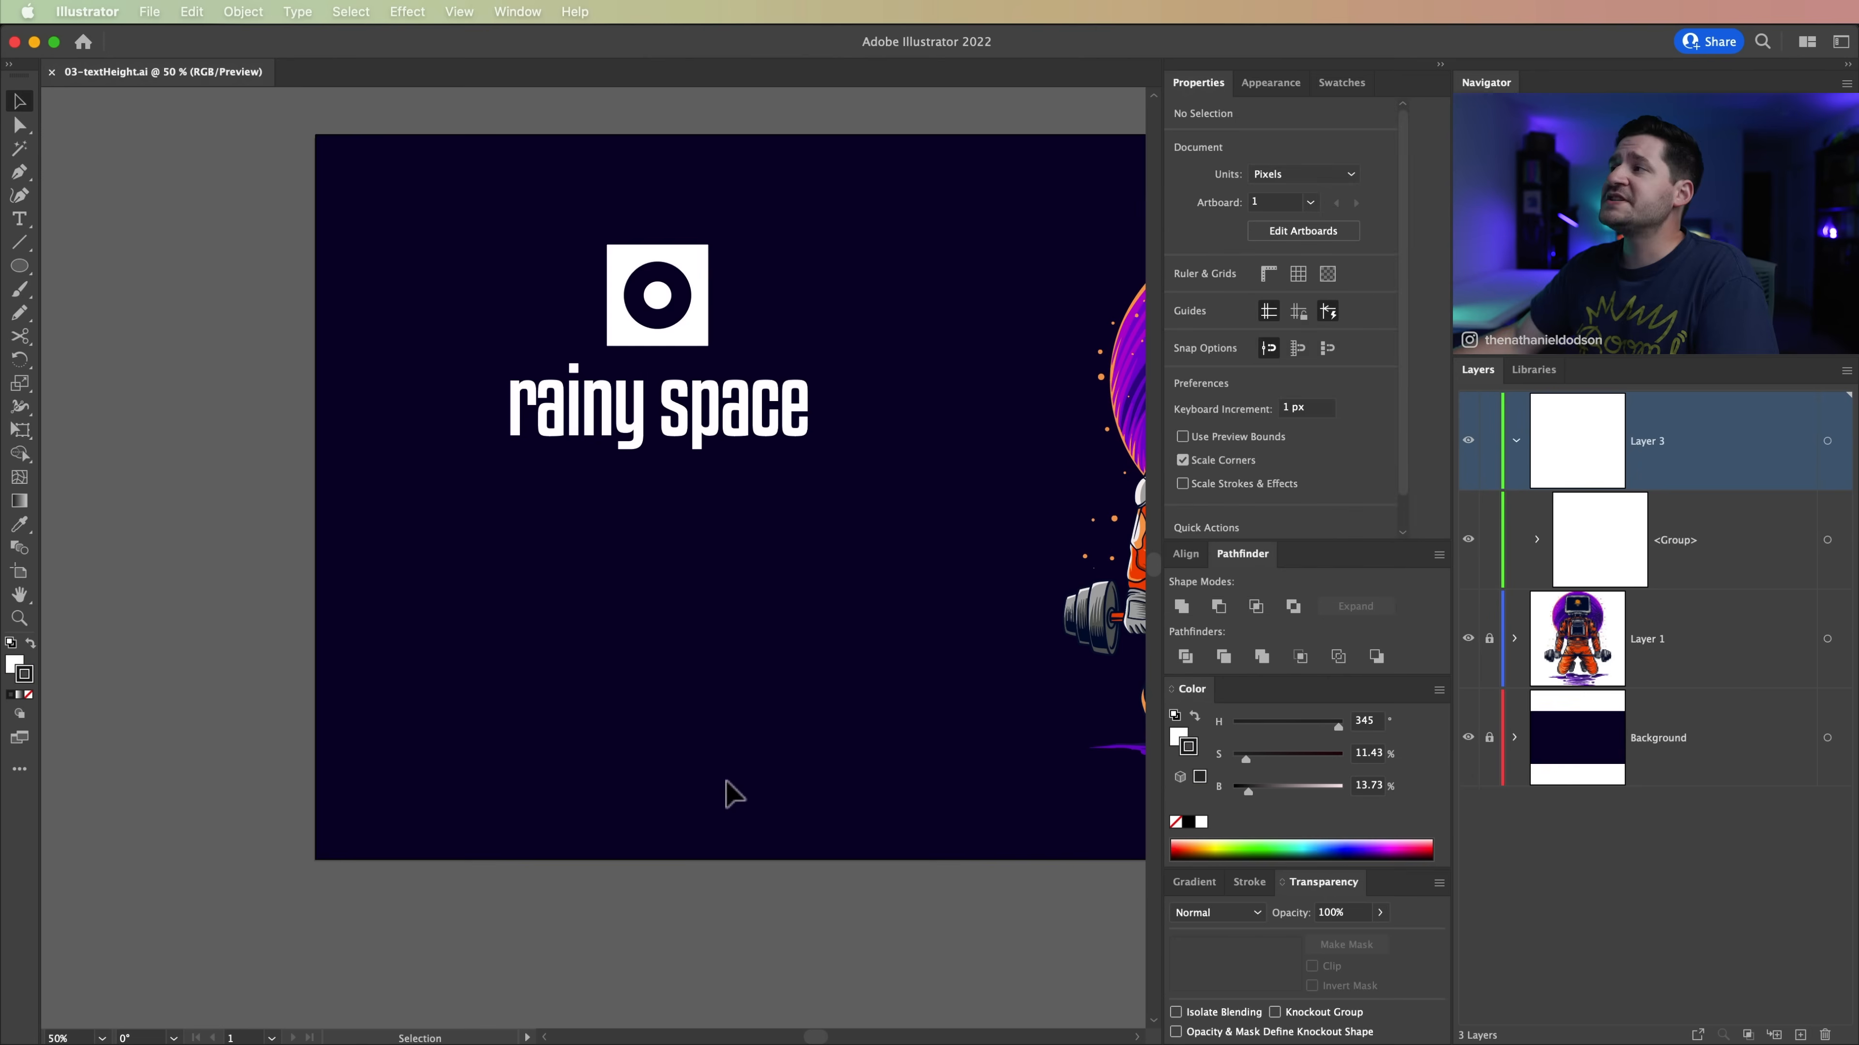
Step: Duplicate the rainy space logo group below the original
drag(804, 611, 557, 682)
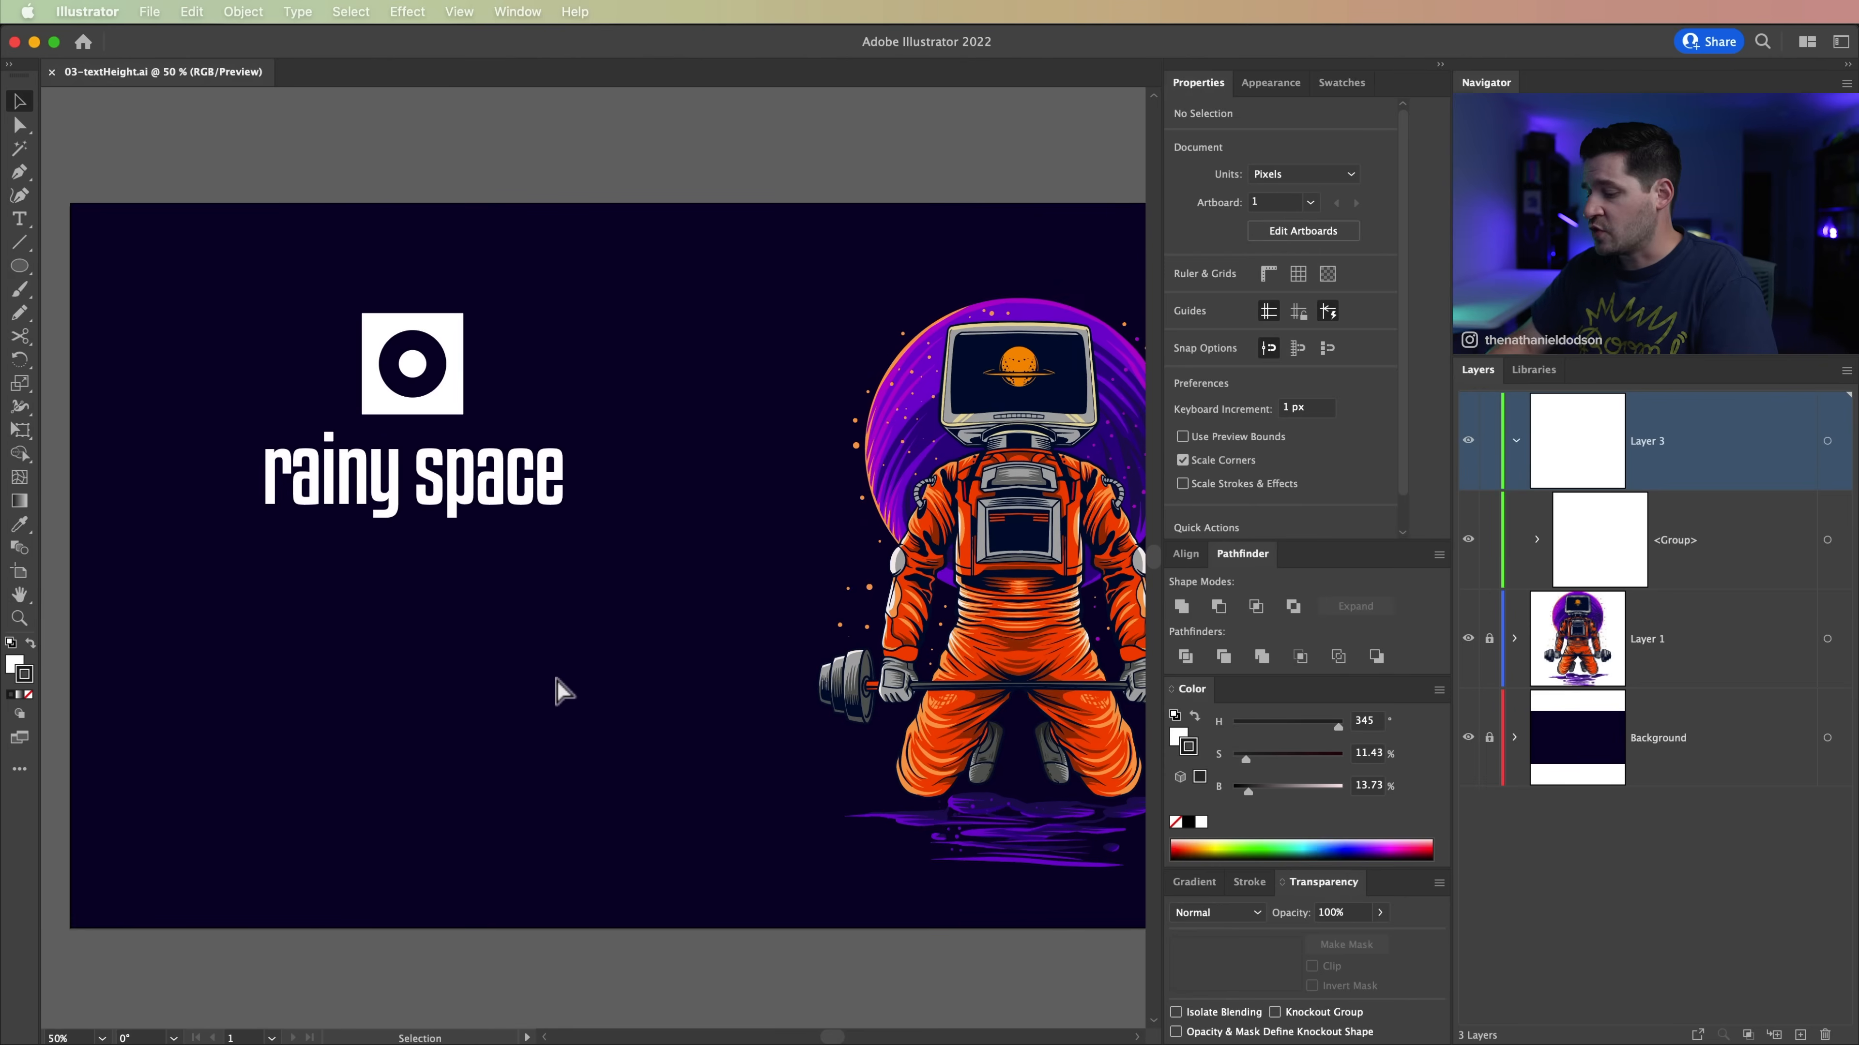
key(super+minus)
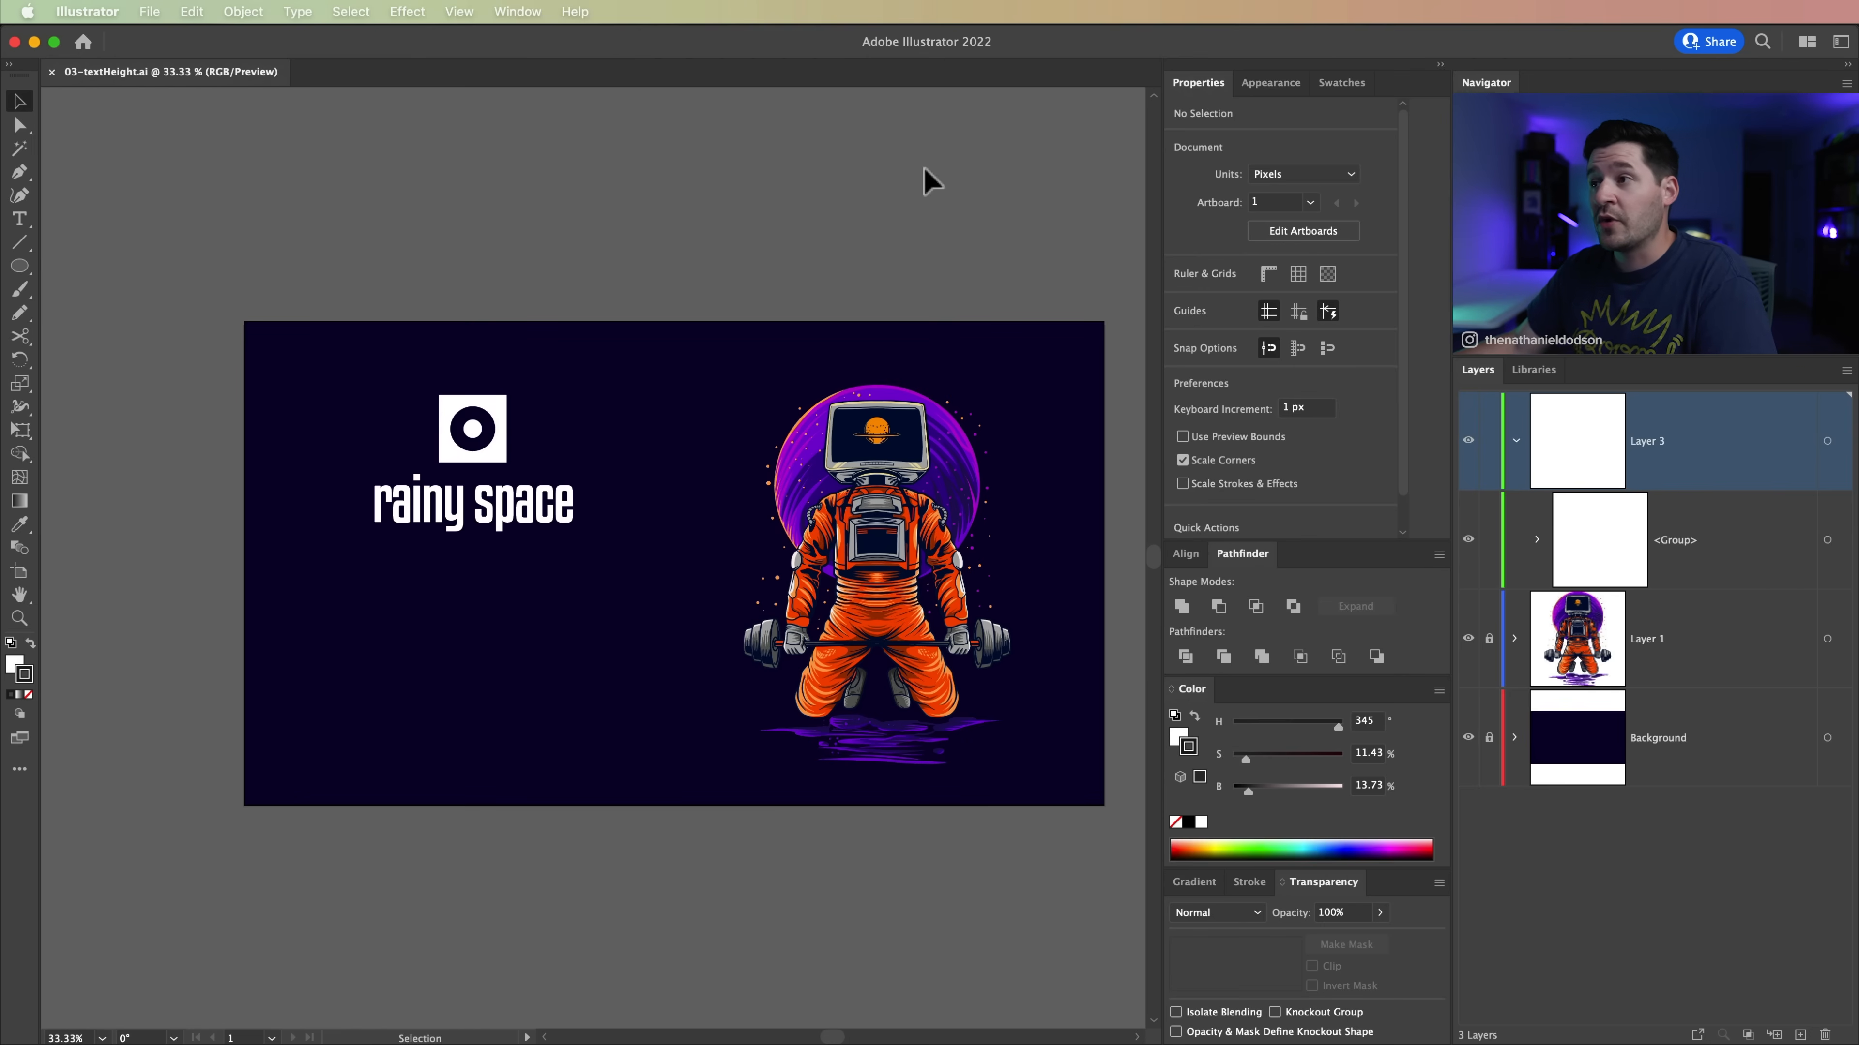
key(z)
click(533, 483)
drag(646, 546, 794, 414)
key(v)
drag(465, 207, 882, 540)
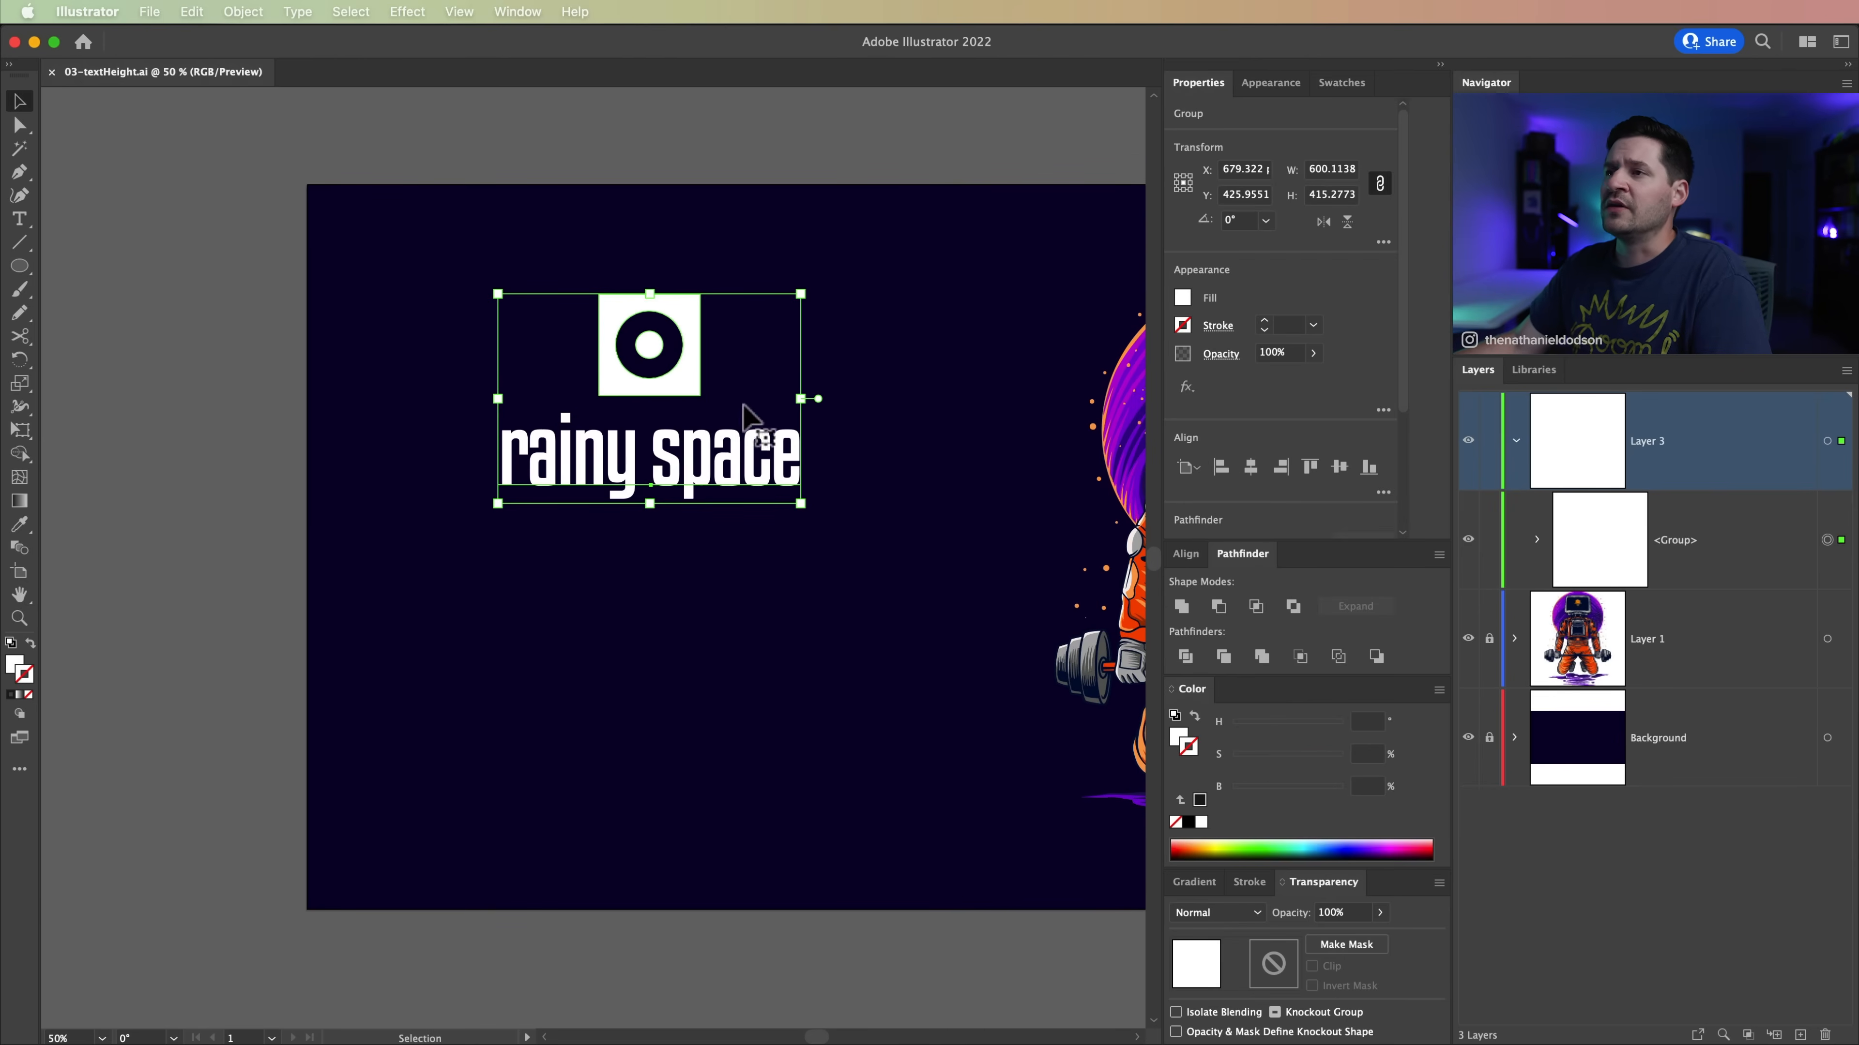
drag(746, 472, 678, 565)
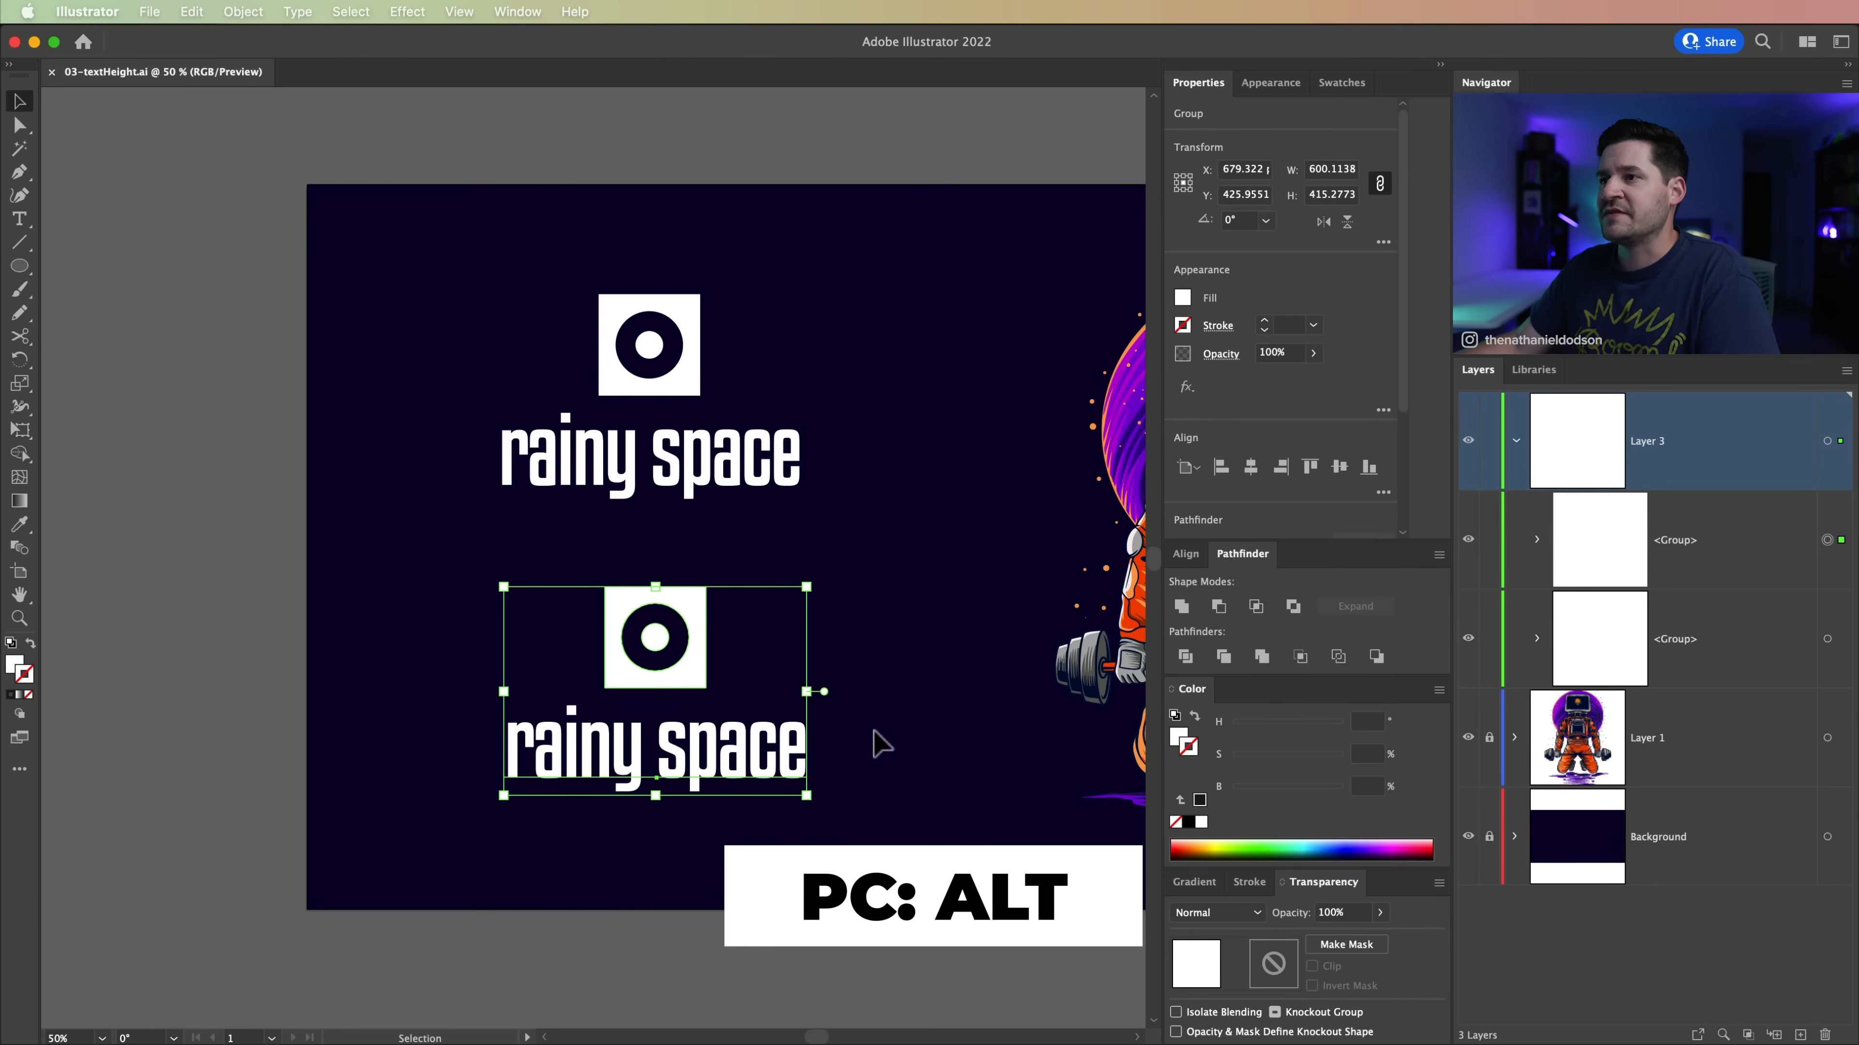
Step: Ungroup the duplicated logo and rearrange it horizontally, with the square icon to the left of the text
click(256, 13)
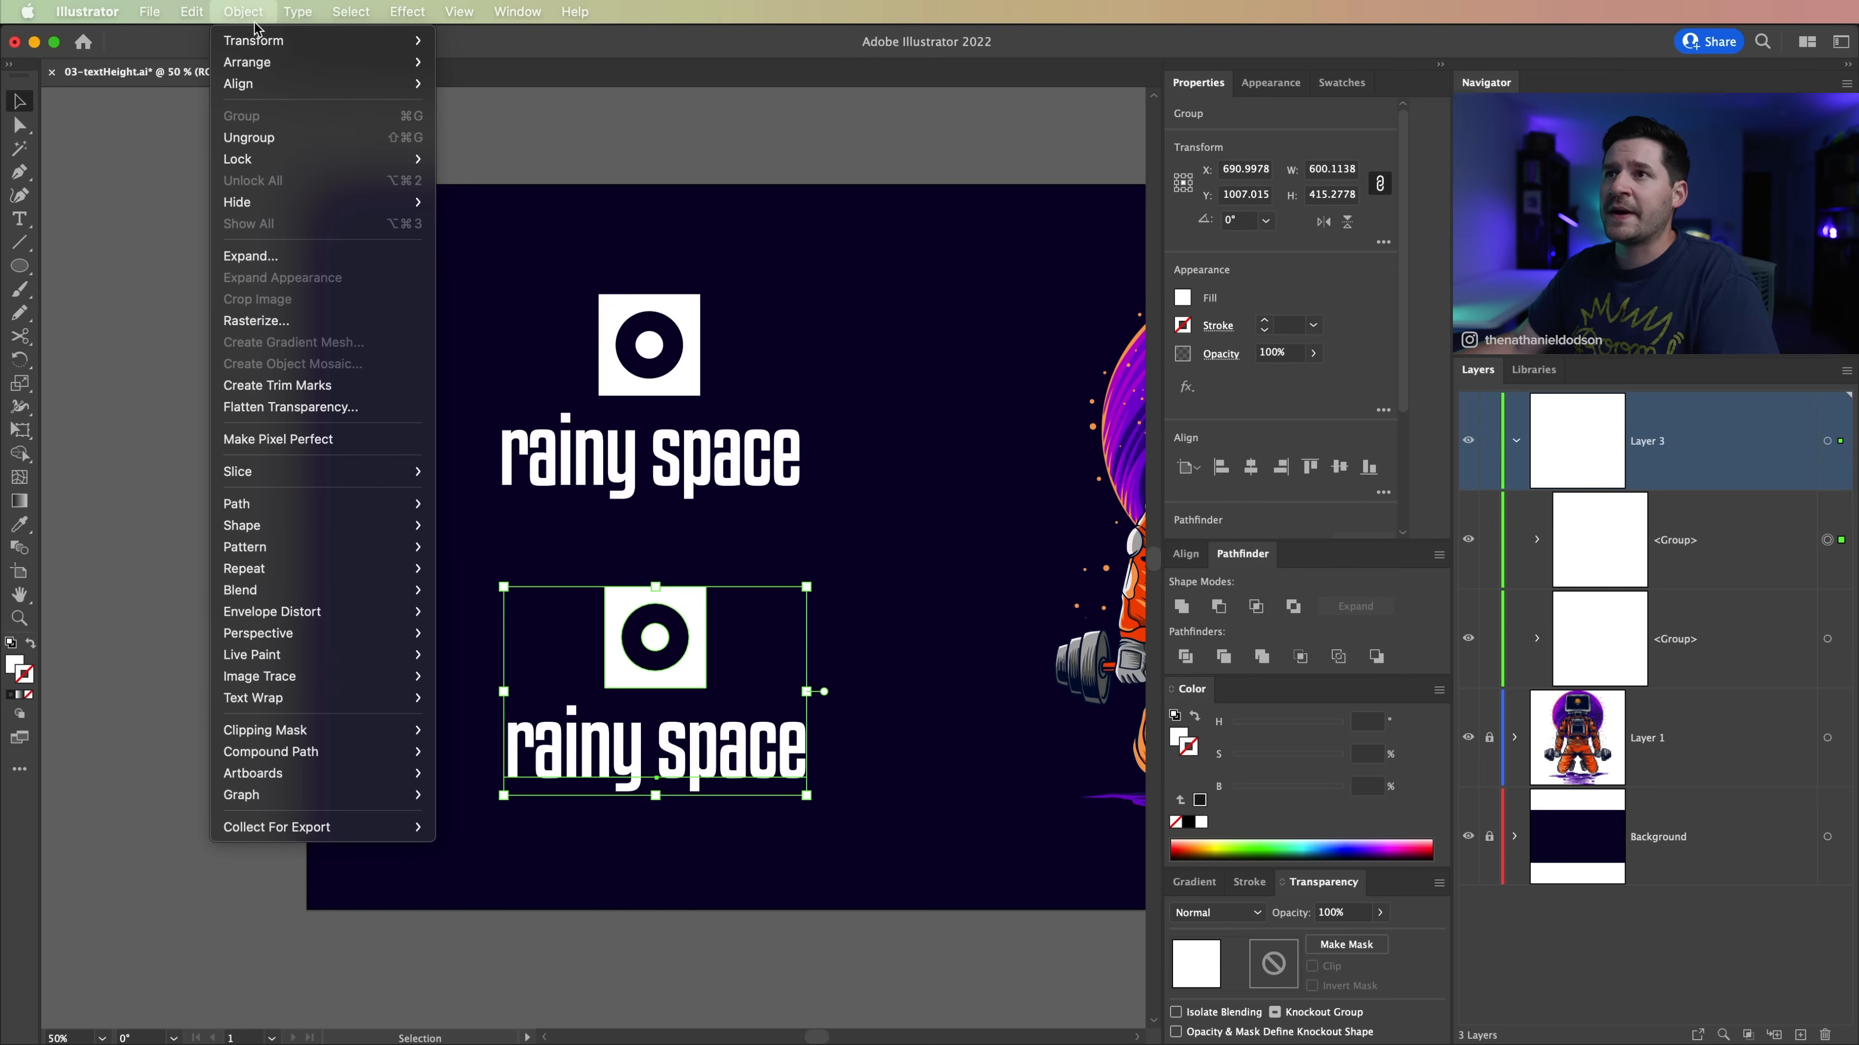
click(285, 138)
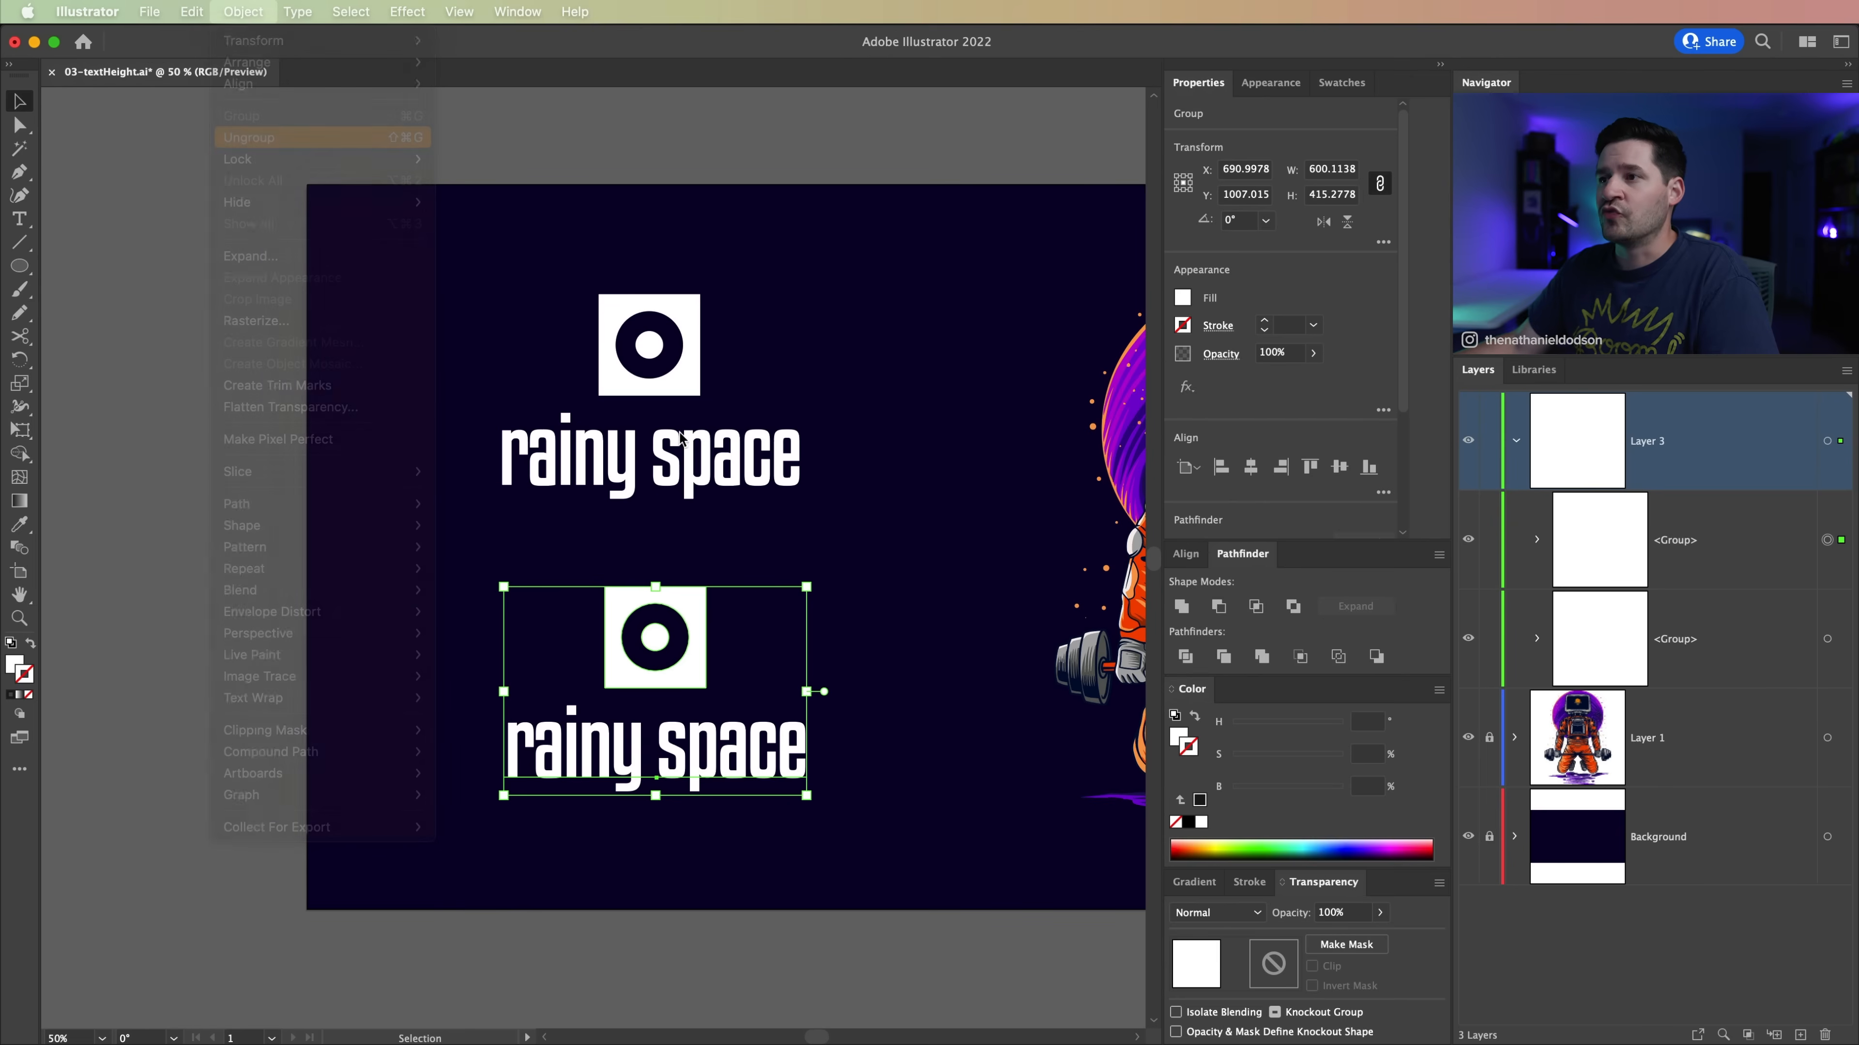
click(933, 652)
drag(693, 606, 446, 675)
click(703, 708)
drag(702, 709, 747, 668)
drag(477, 672, 489, 670)
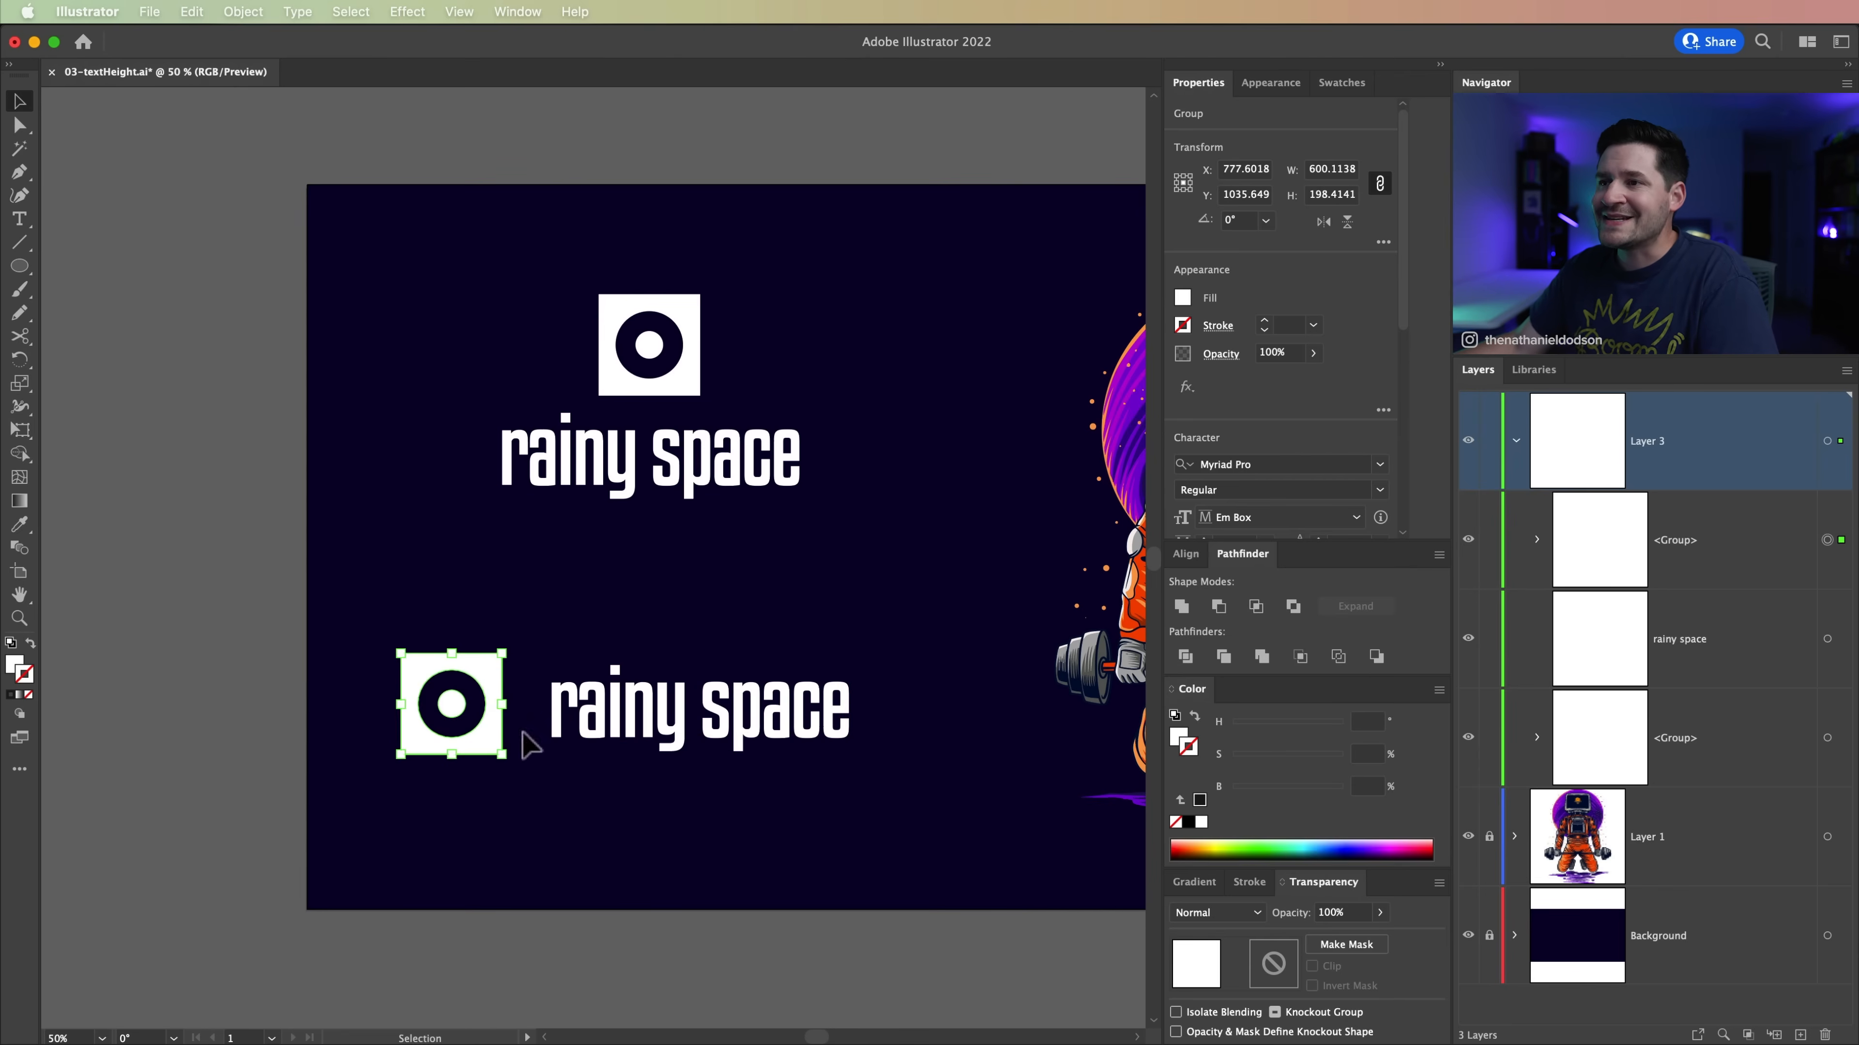
Step: Move the duplicated logo's text closer to the square icon
click(516, 625)
key(z)
click(573, 715)
click(629, 571)
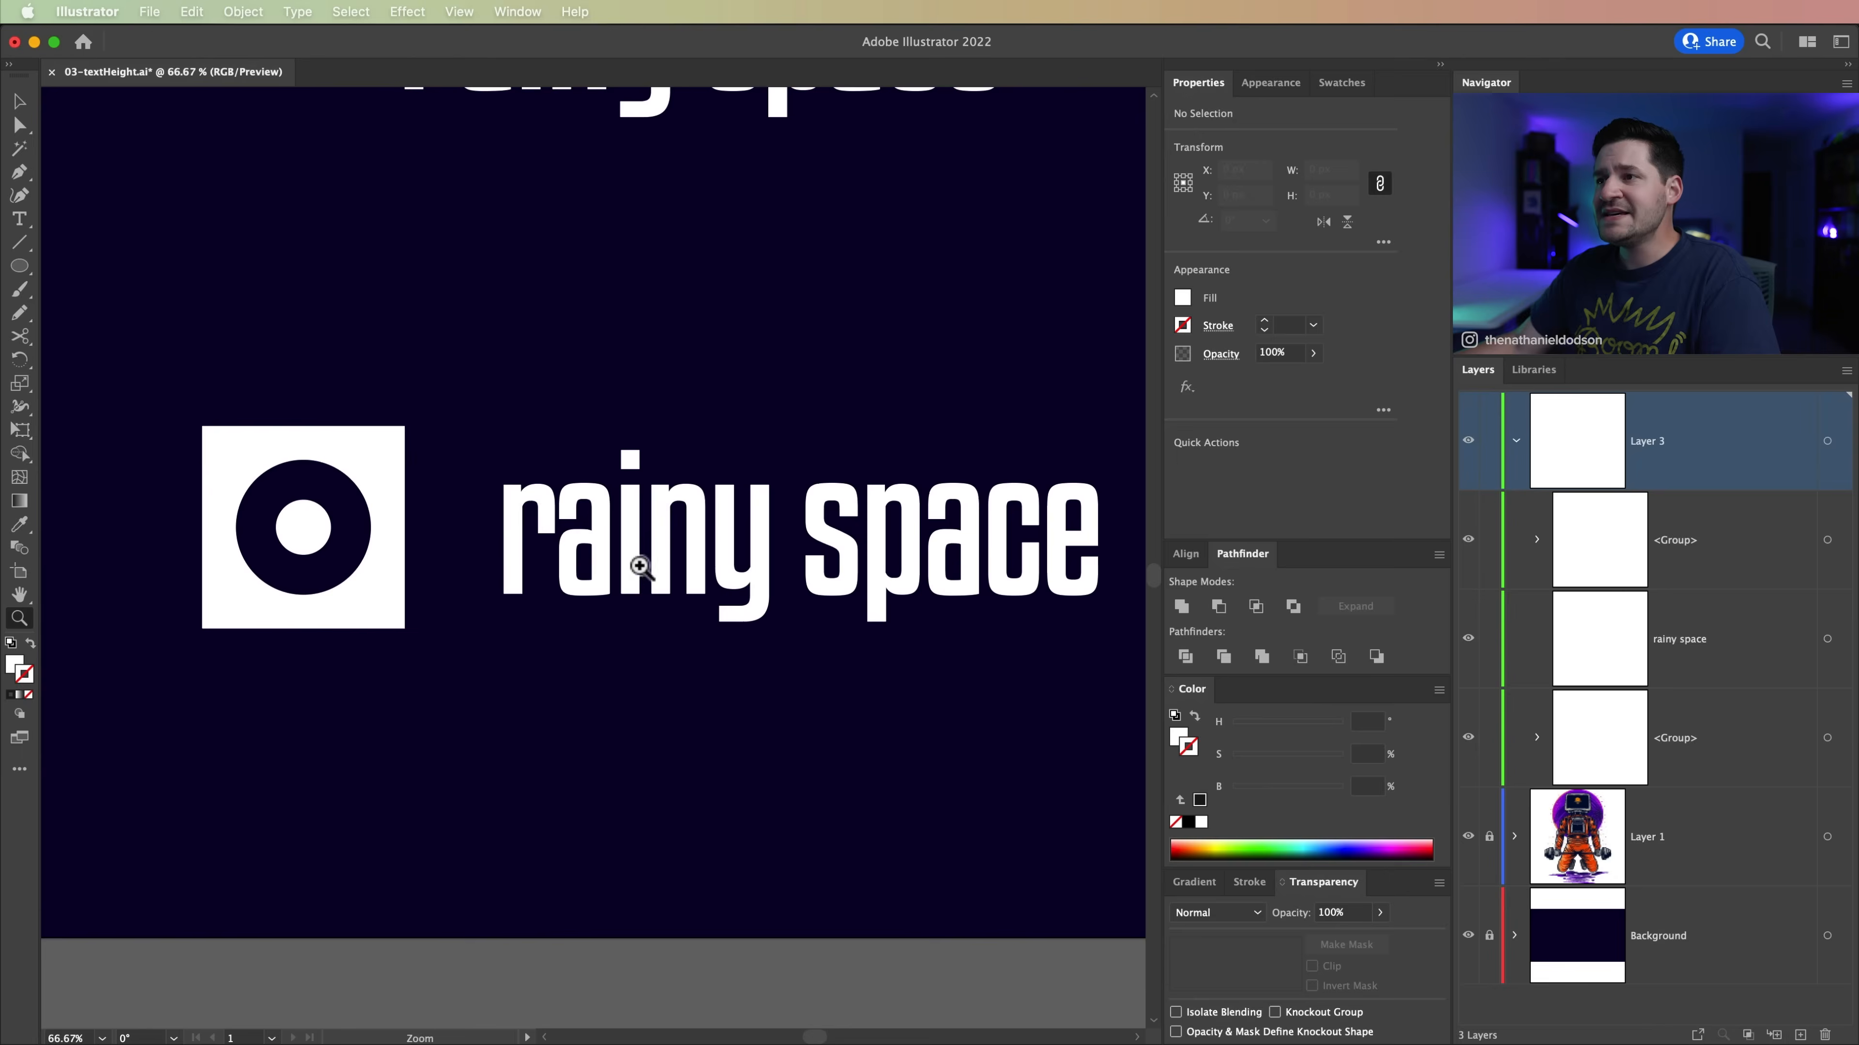
drag(638, 570, 753, 788)
key(v)
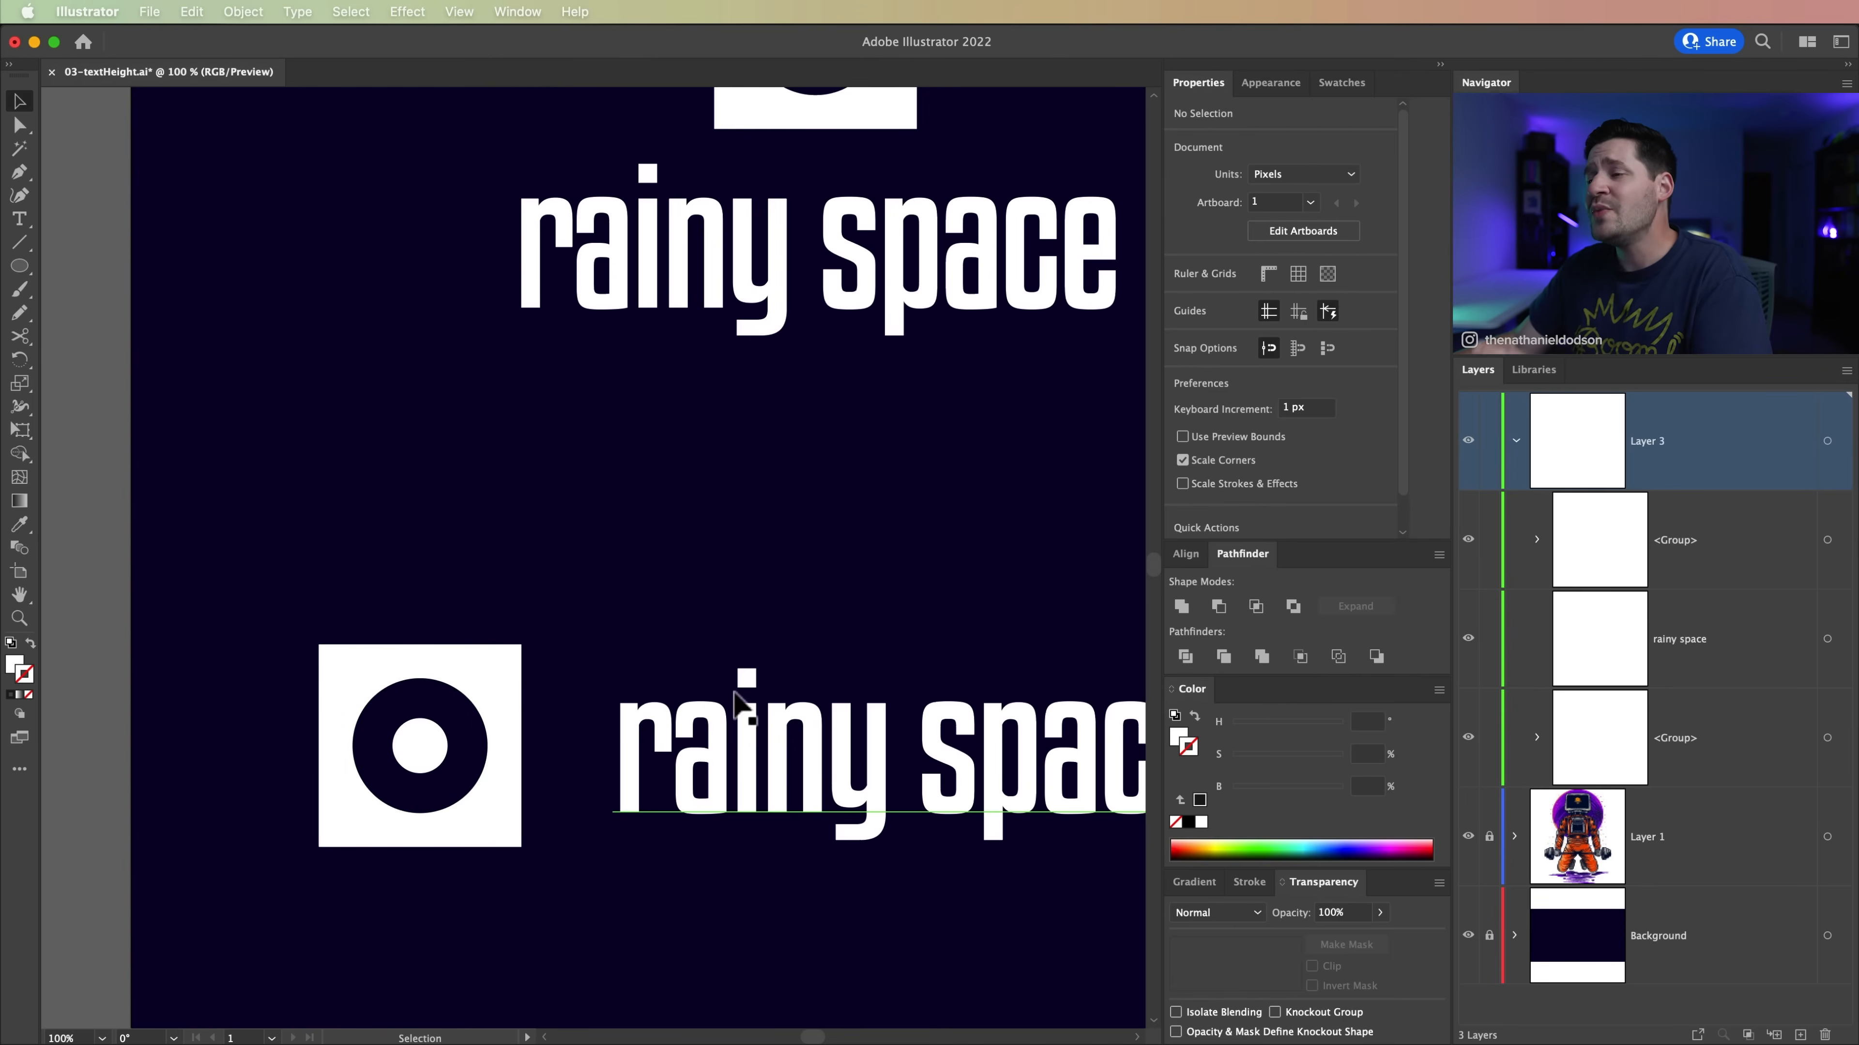
click(769, 781)
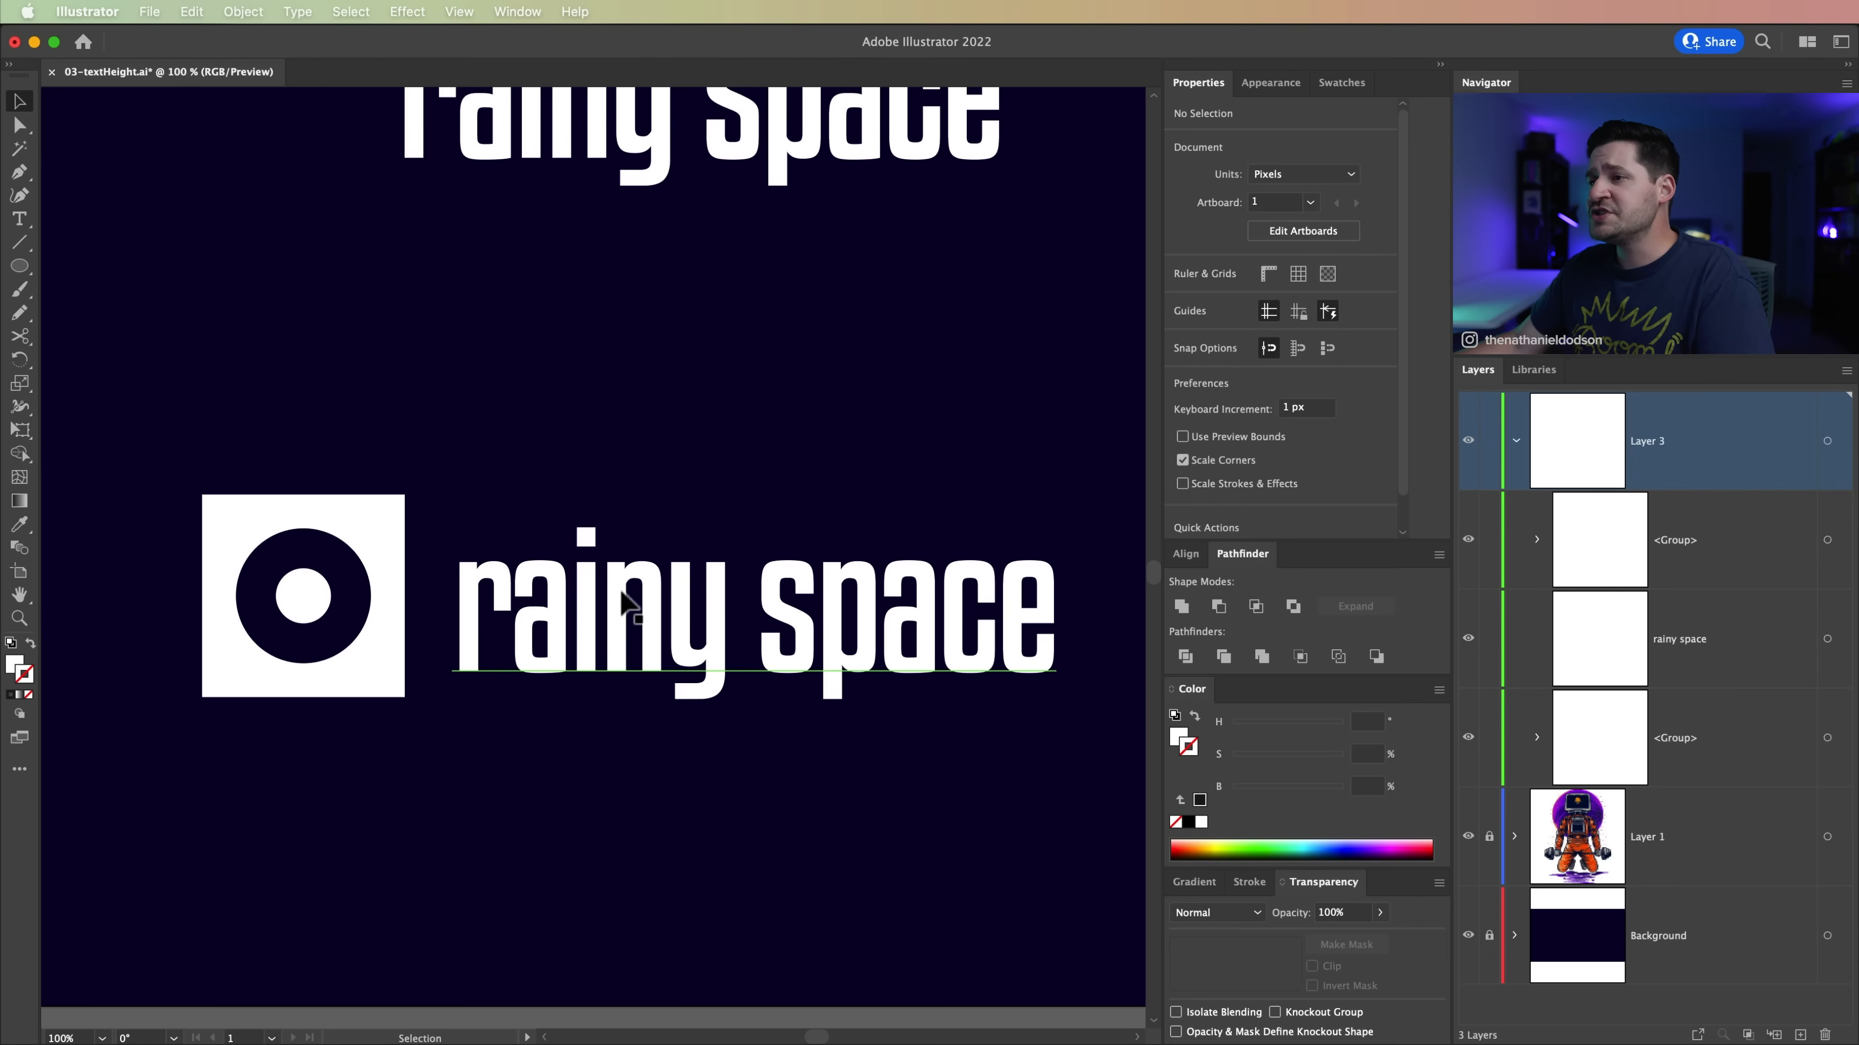
click(622, 600)
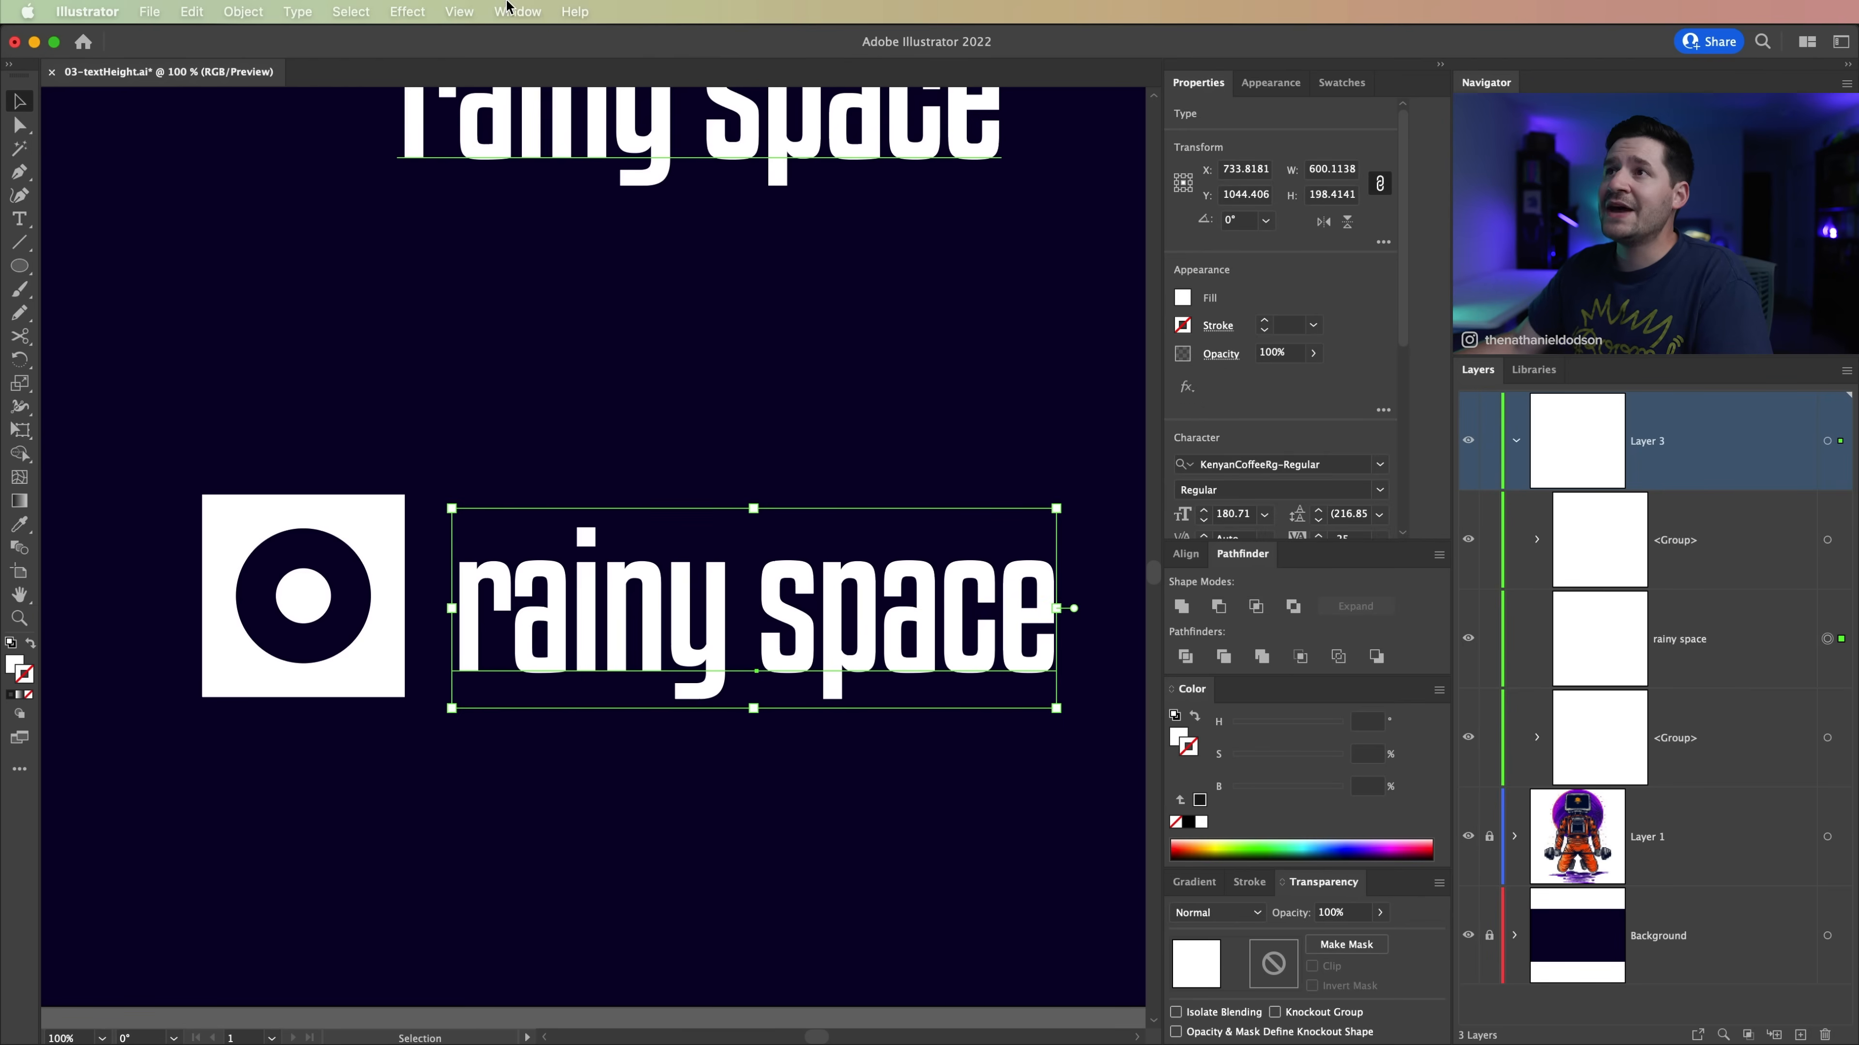
Step: Display the full Character settings for the selected rainy space text
click(536, 10)
scroll(622, 830, down, 3)
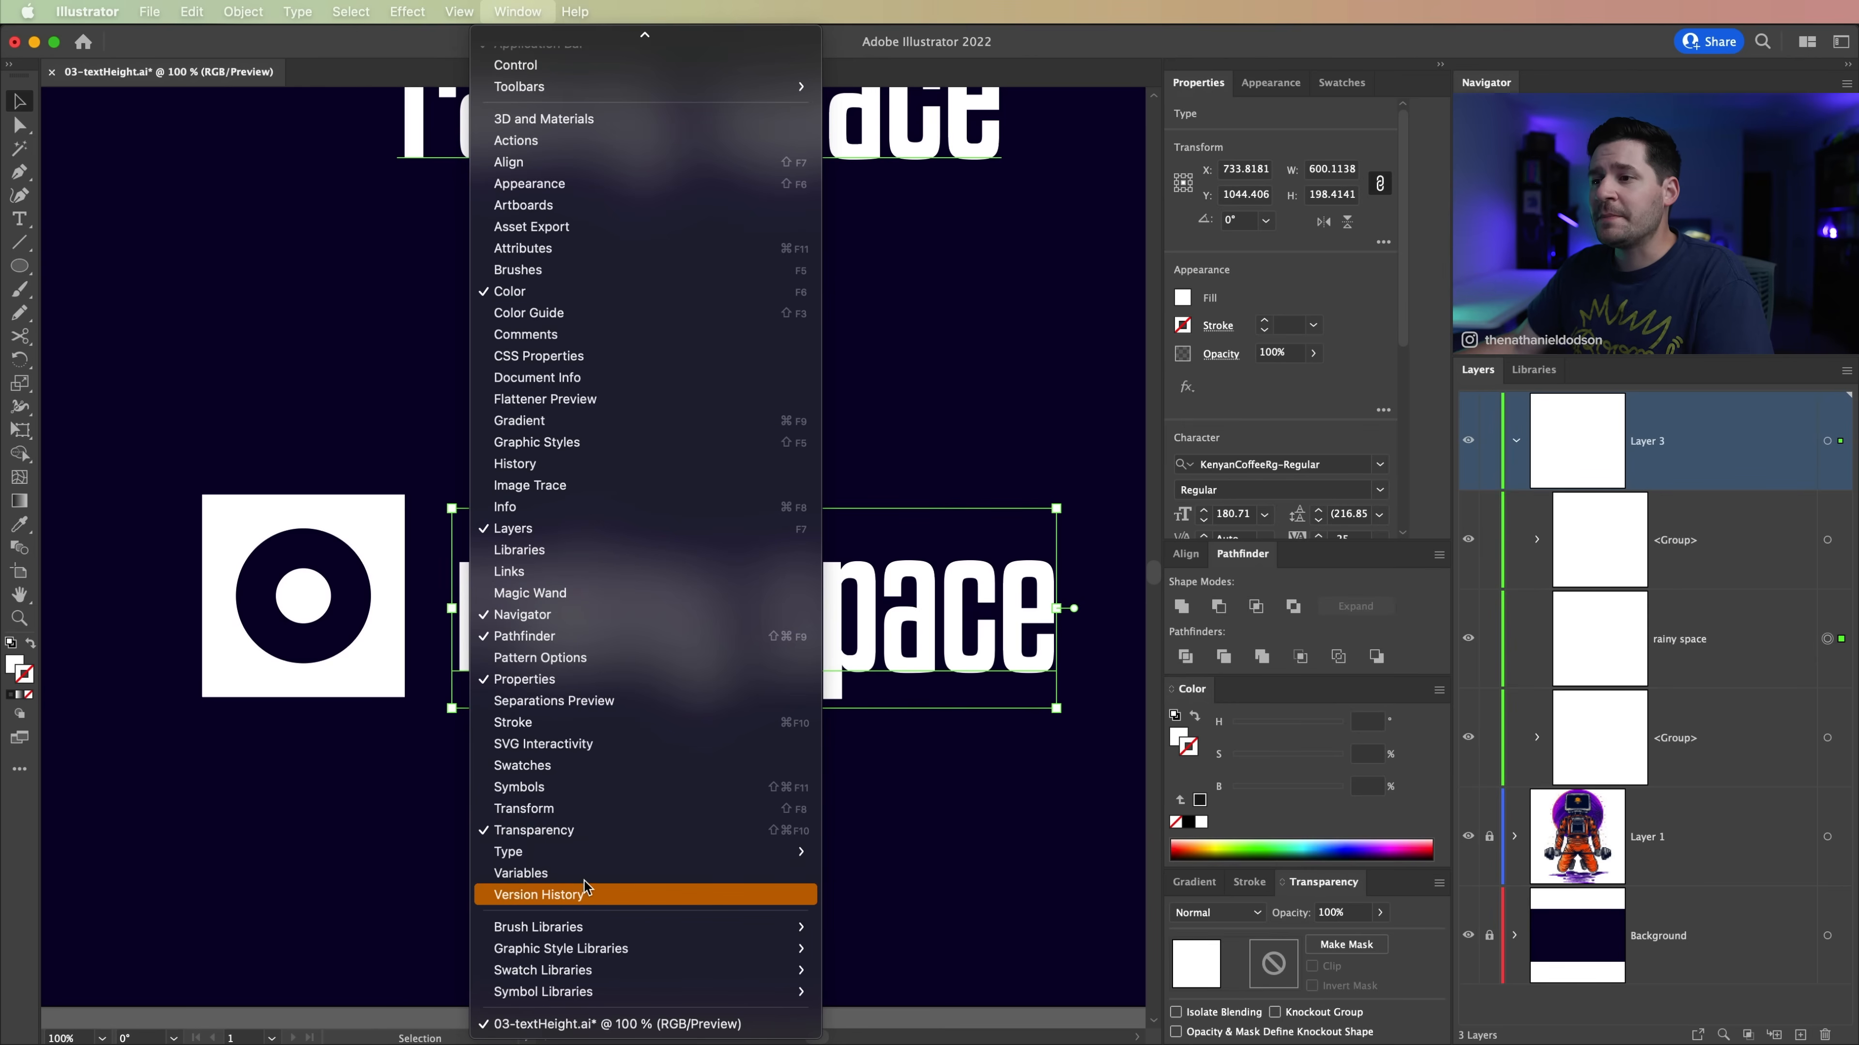
mouse_move(585, 853)
click(951, 853)
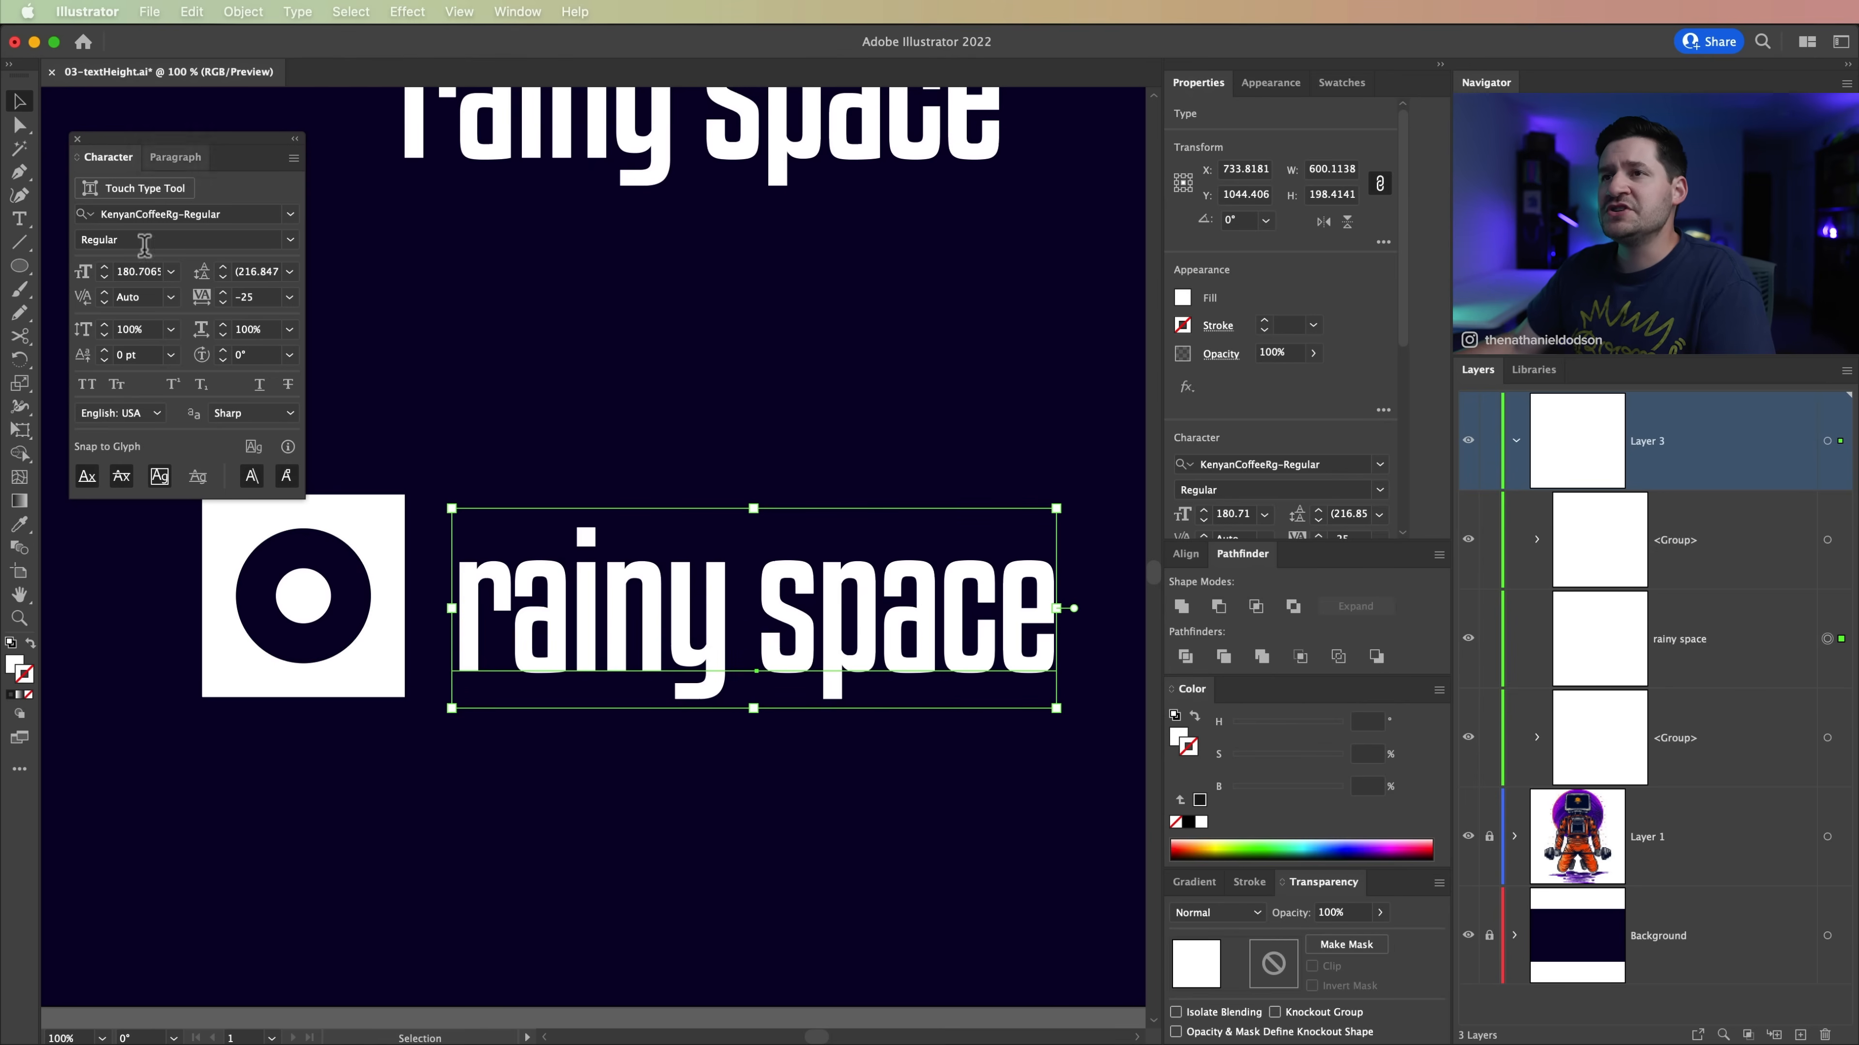
Step: Show the font height options in the Character settings for the rainy space text
click(293, 159)
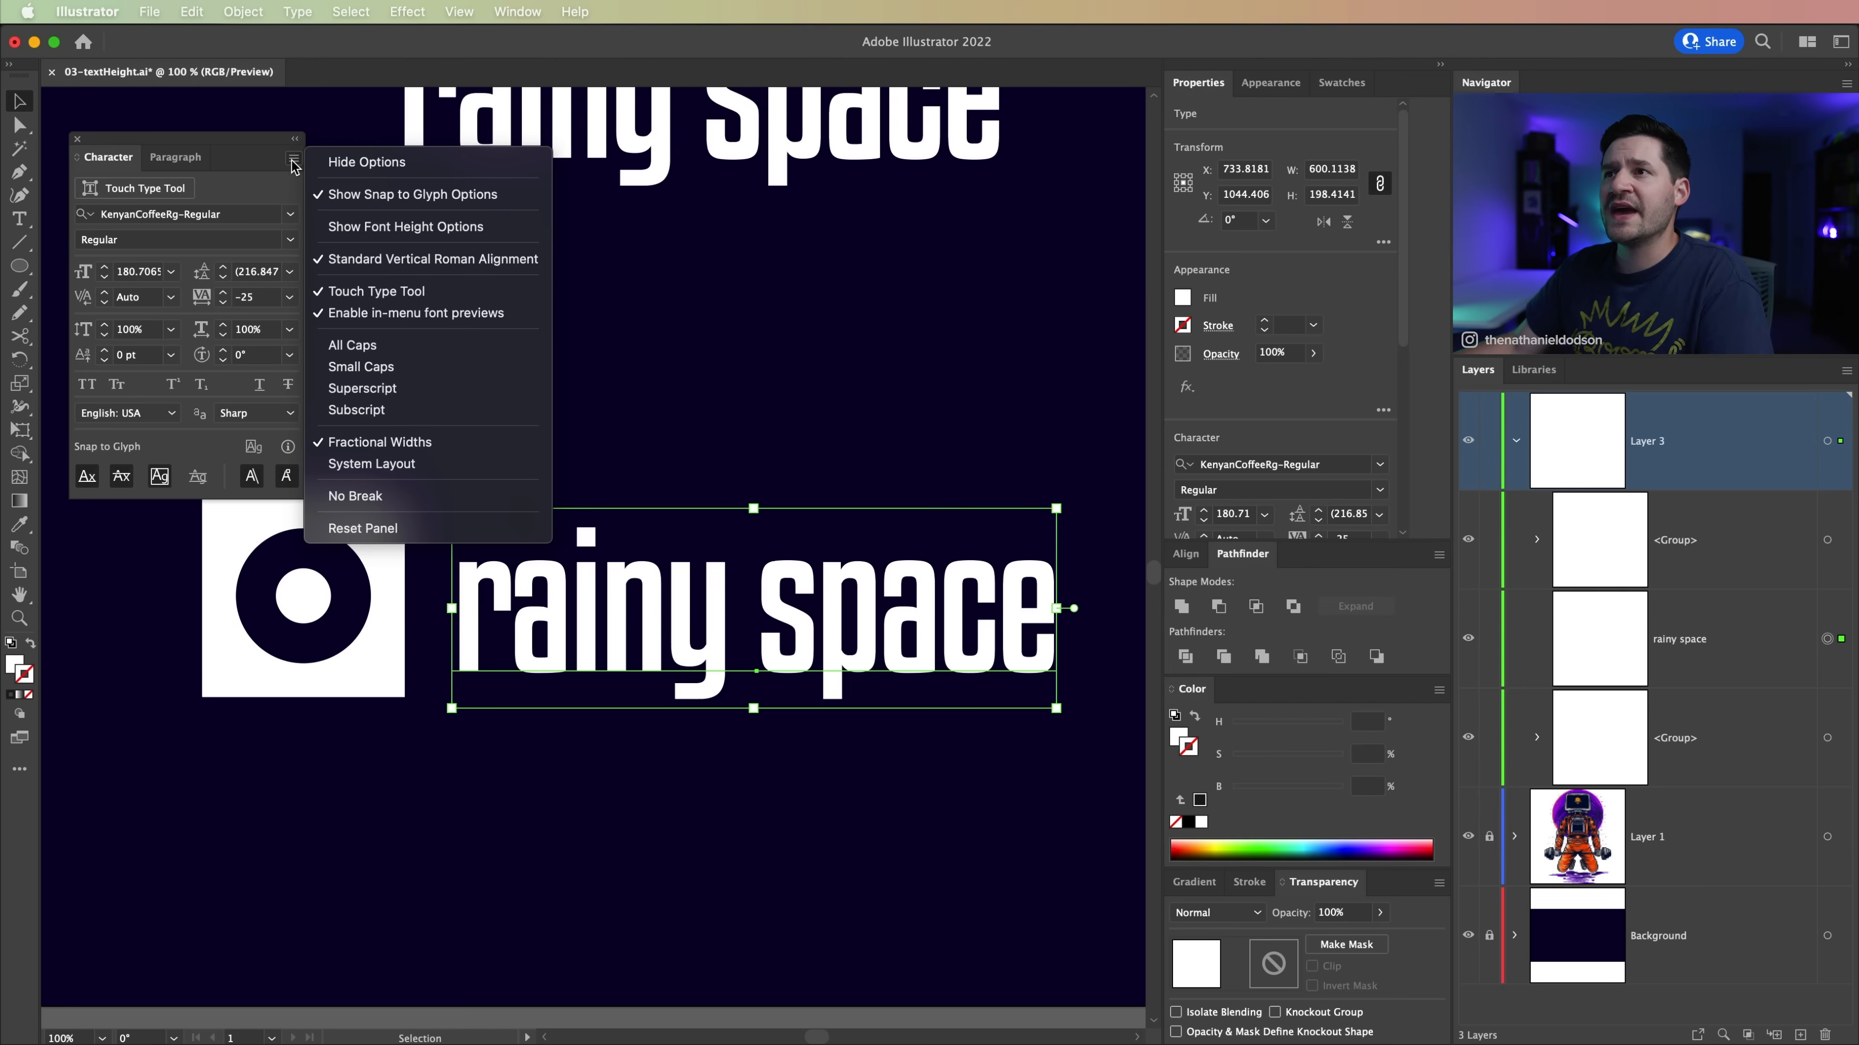
click(444, 229)
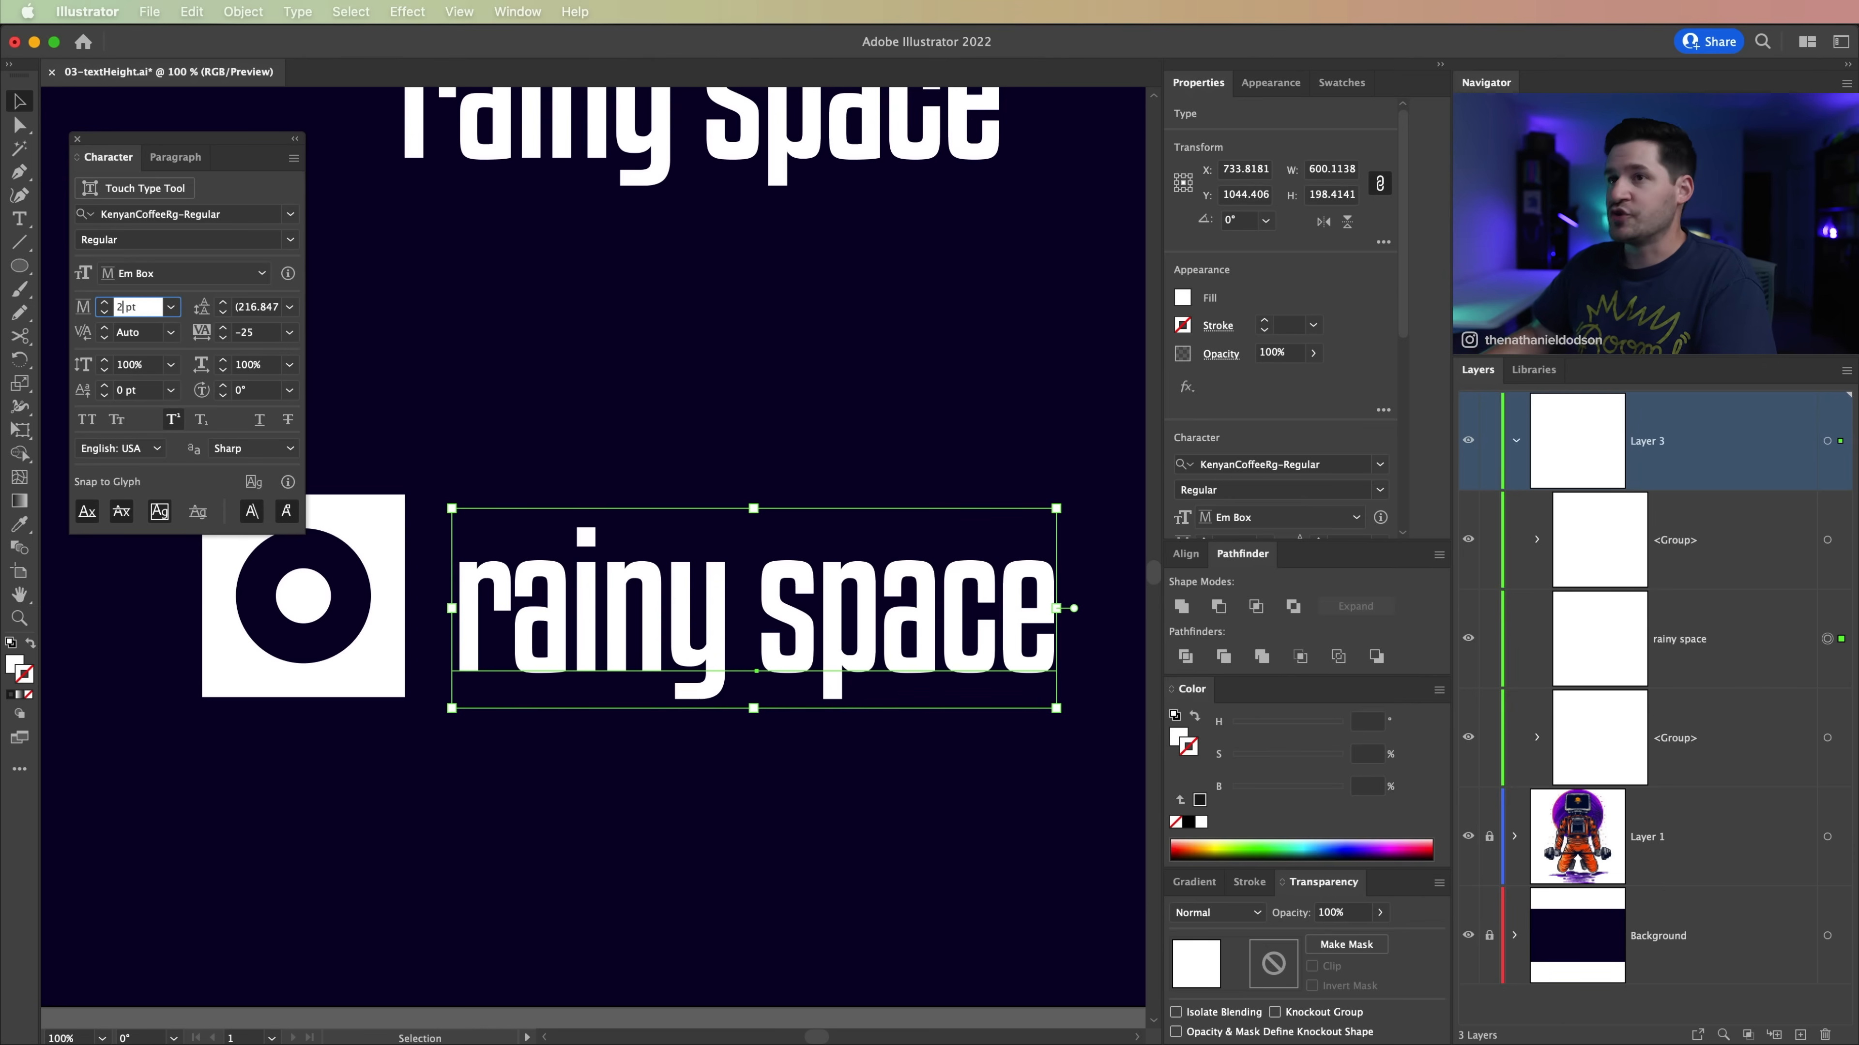
Step: Try a 200 pt Em Box font size on the rainy space text and undo the change
key(Tab)
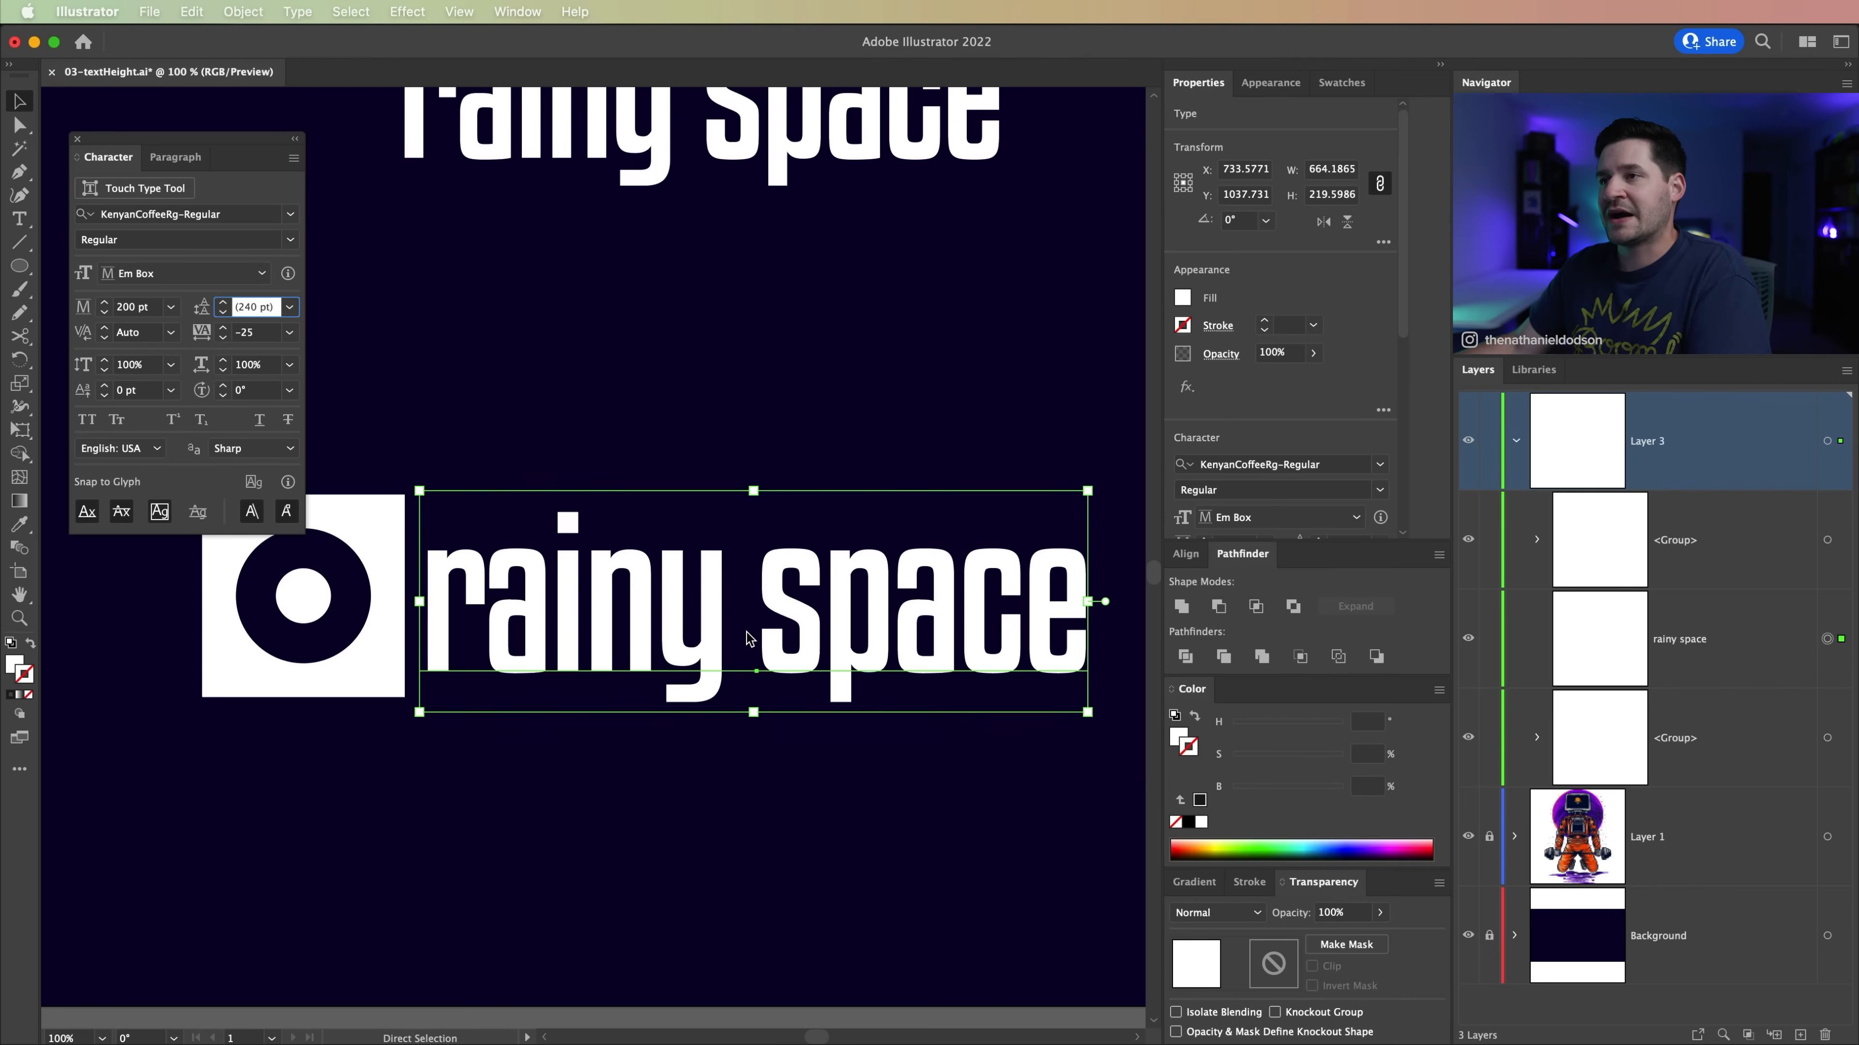
click(652, 371)
click(771, 635)
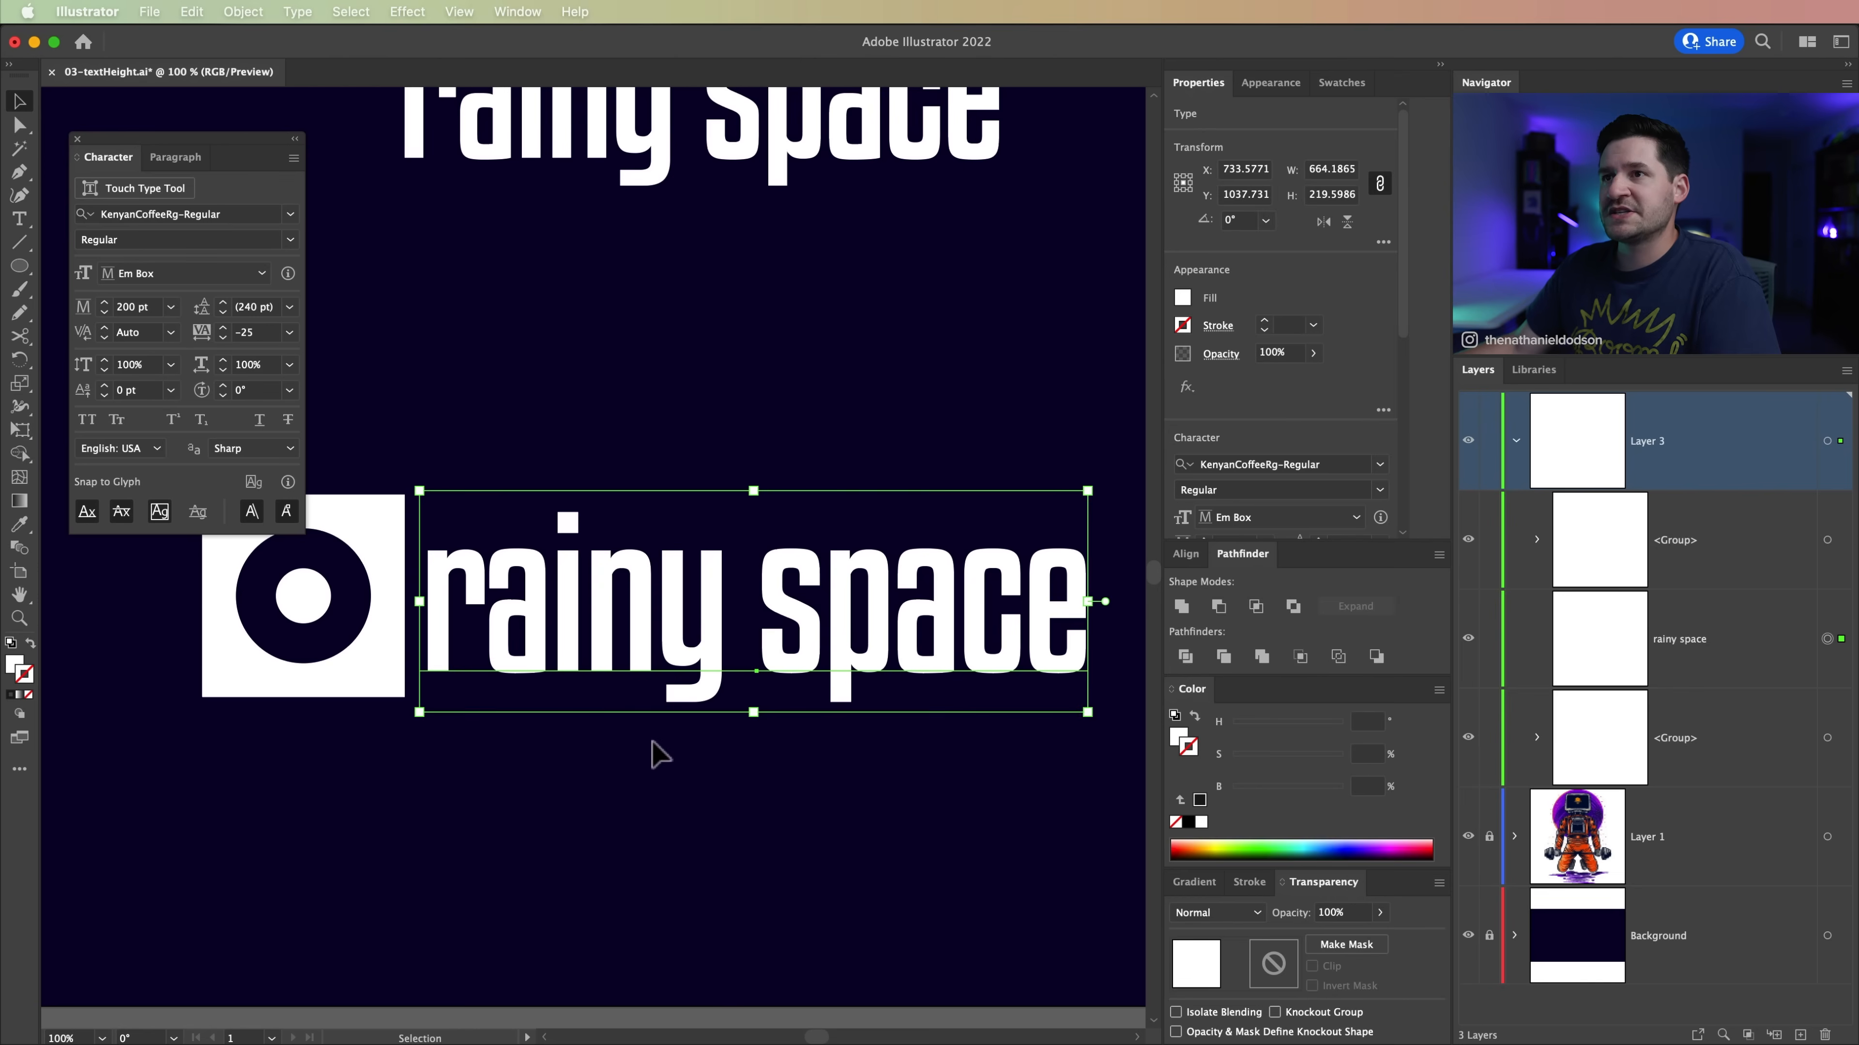
key(super+z)
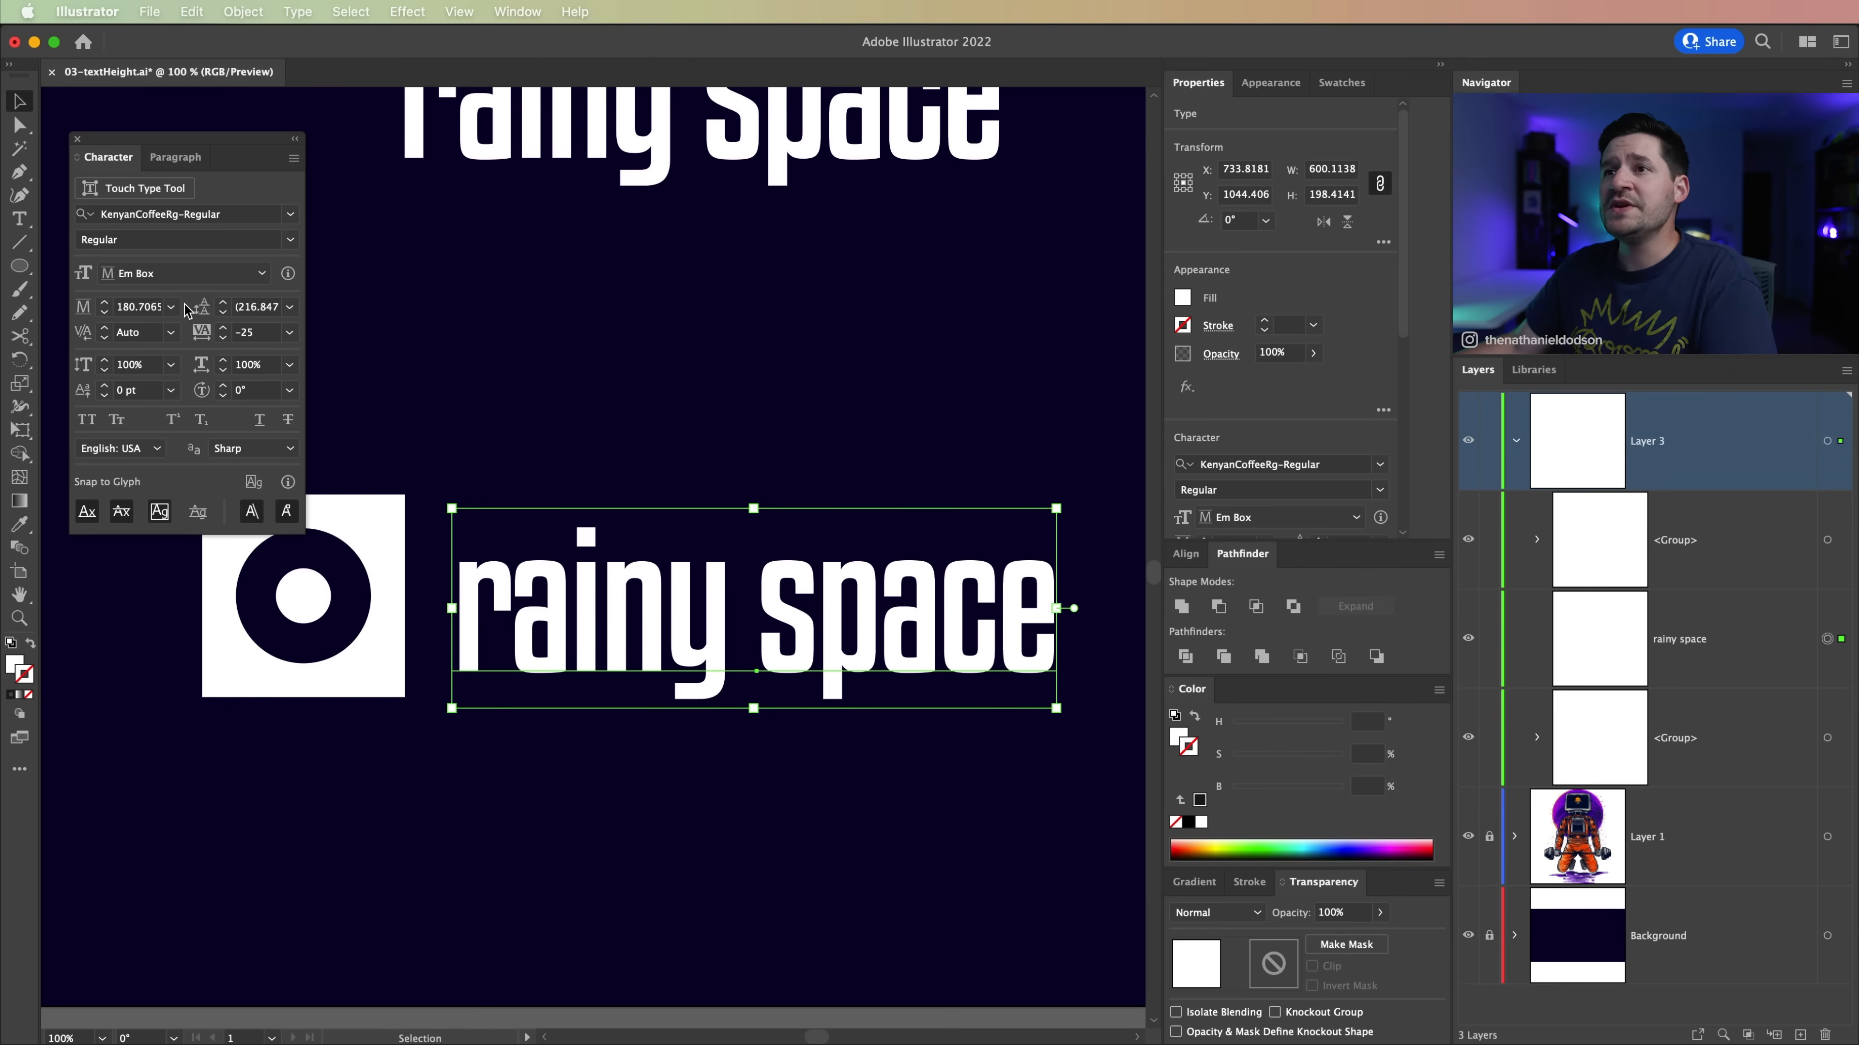
Step: Change the rainy space text's font height reference to x-Height and move the Character settings clear of the square icon
click(174, 276)
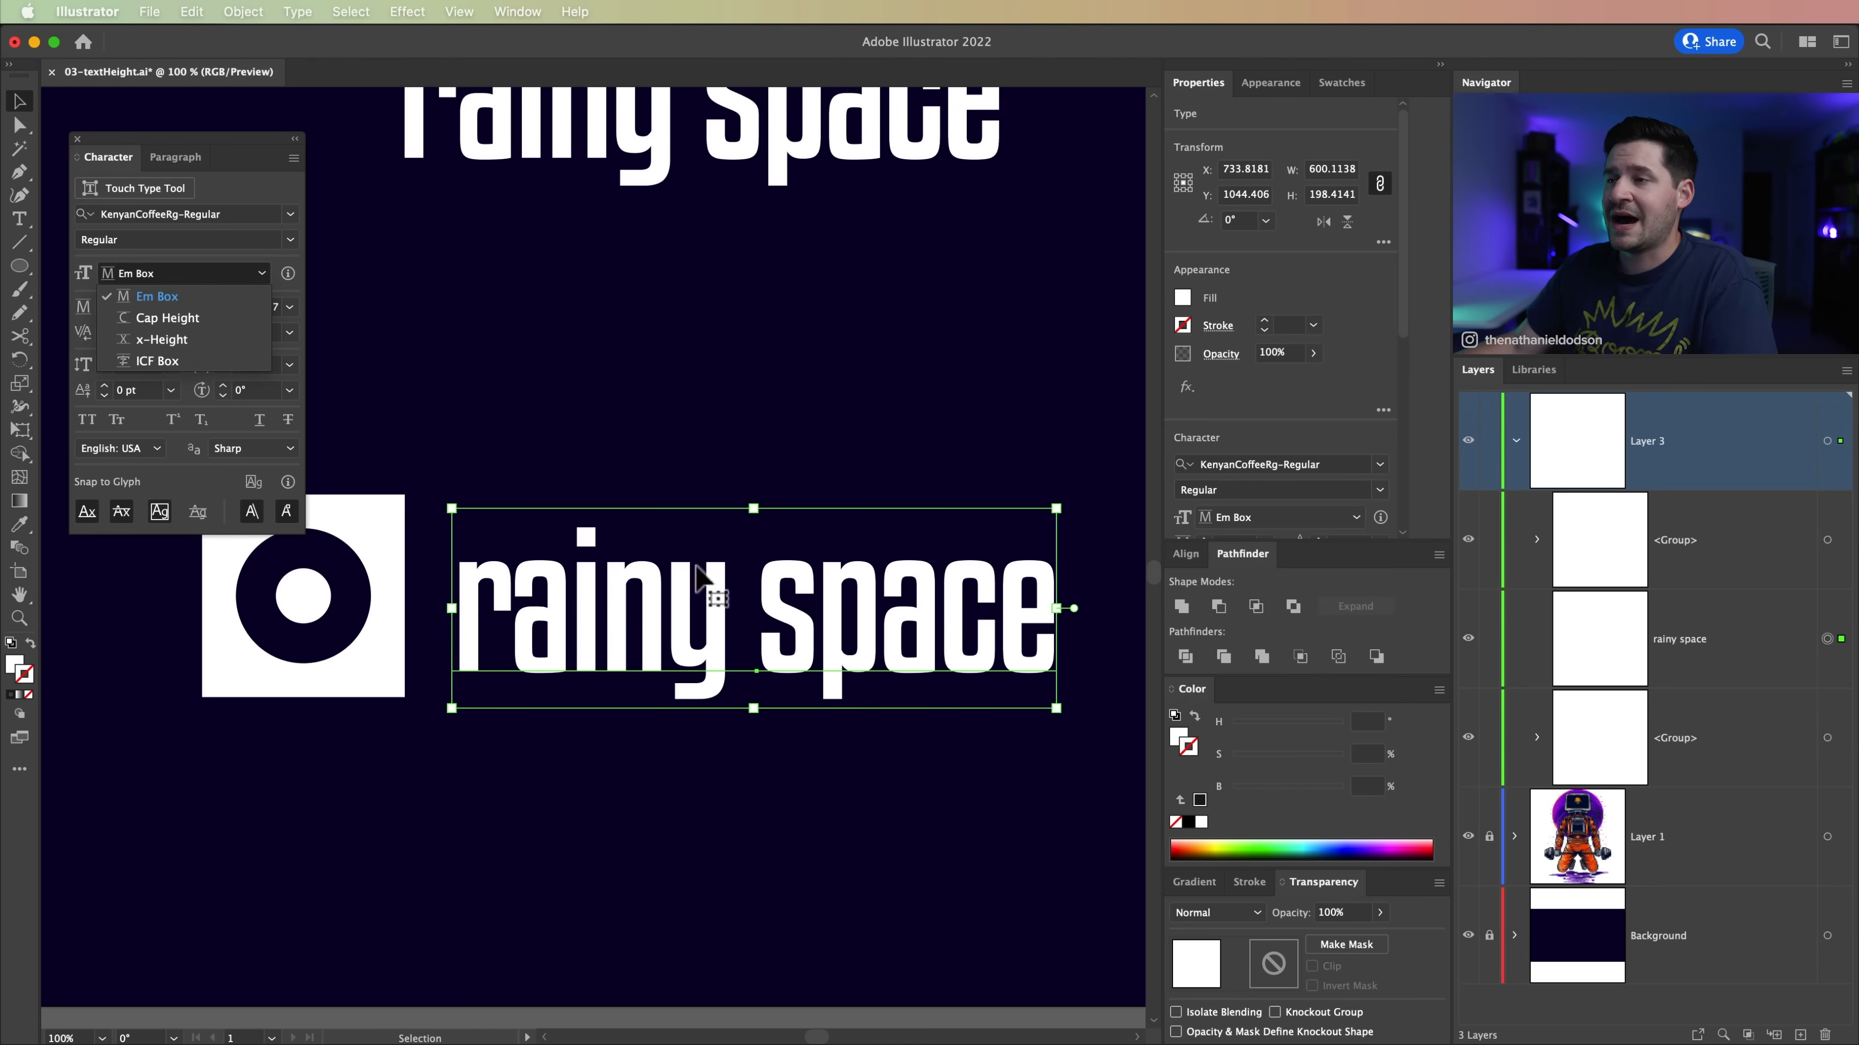
click(161, 339)
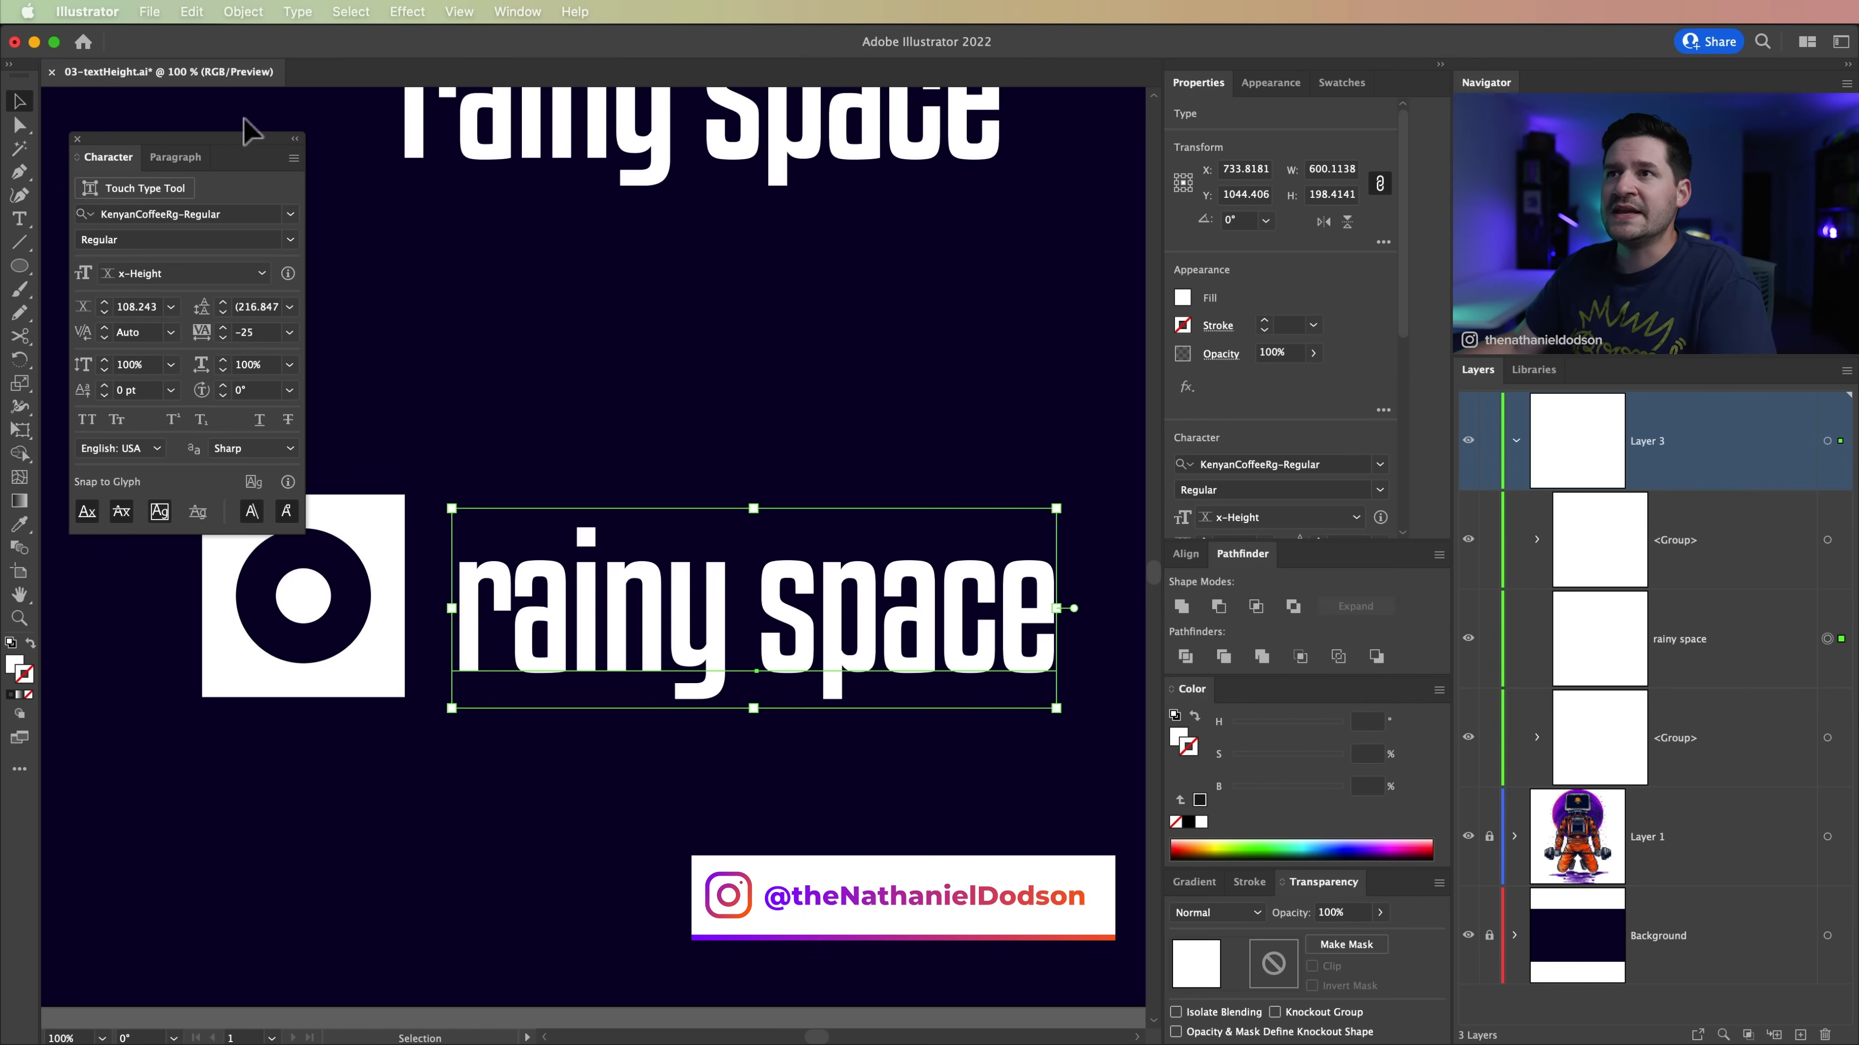
drag(244, 147, 222, 118)
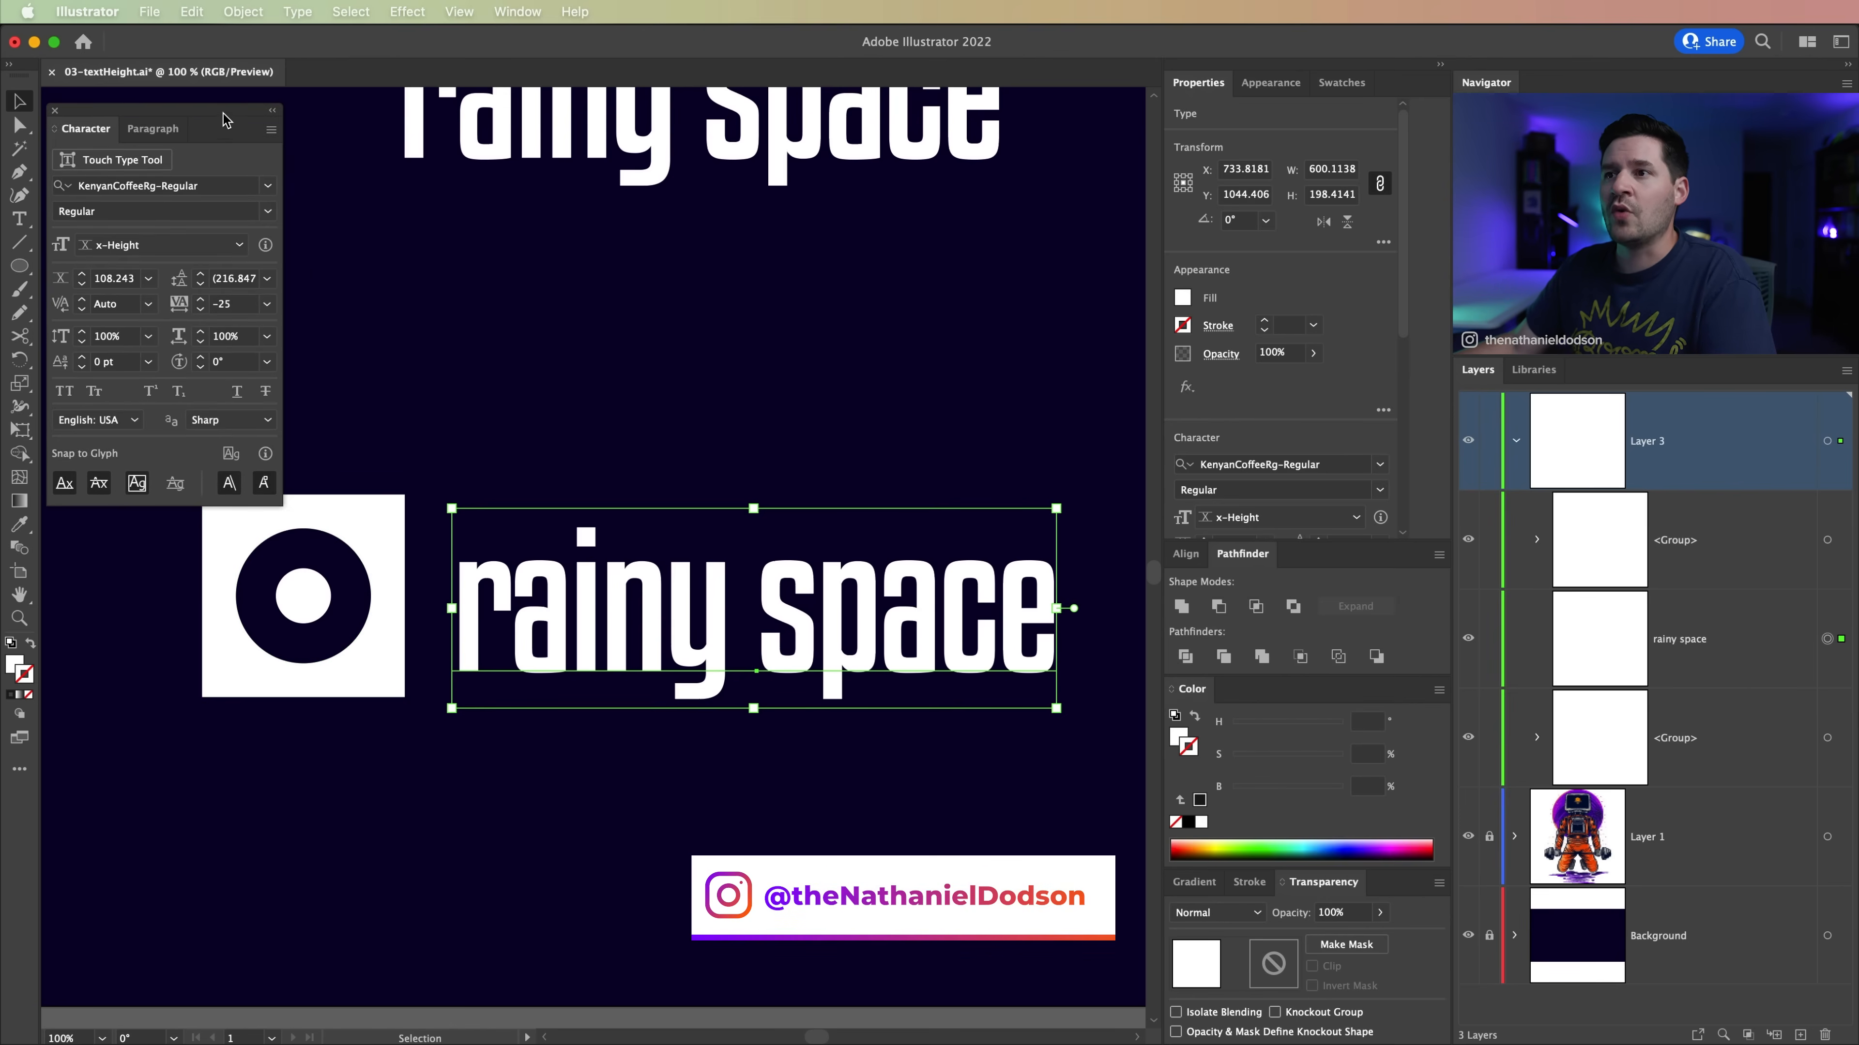
Step: Copy the square icon's height and apply it as the rainy space text's x-height, 201.0782 pt
click(381, 540)
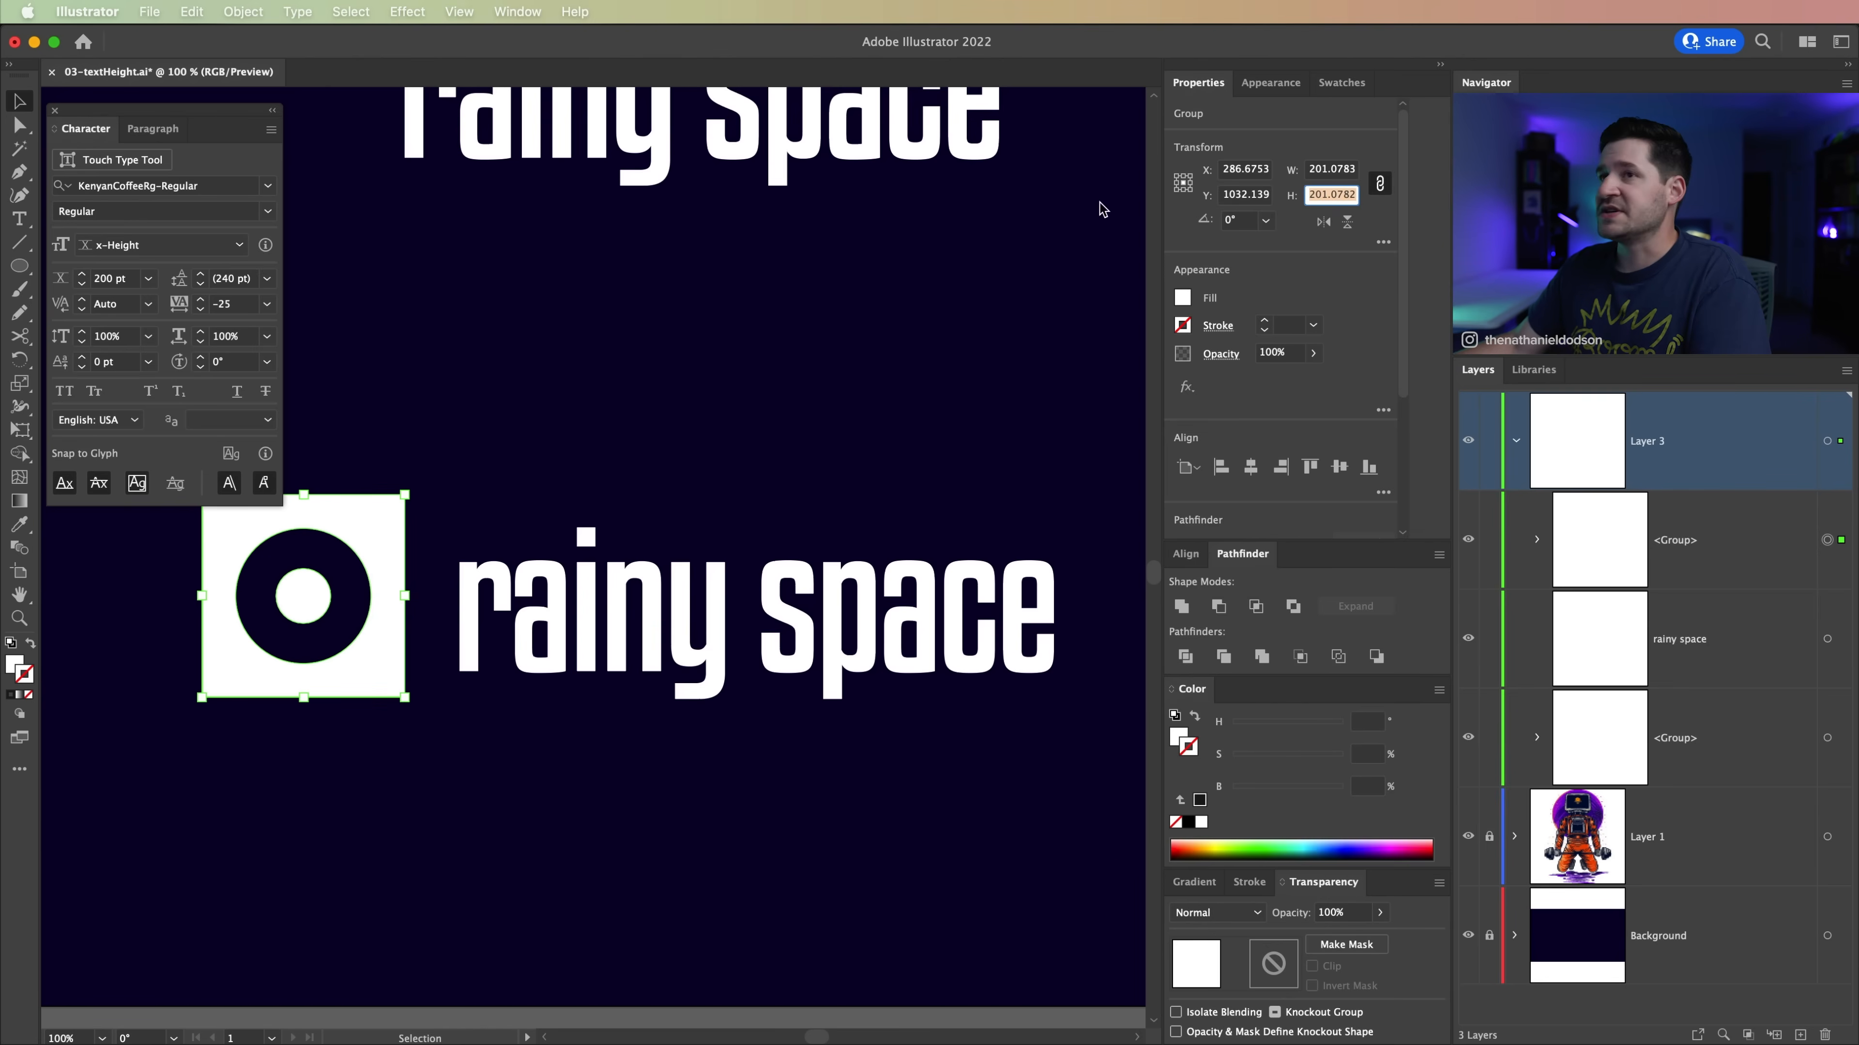
click(618, 607)
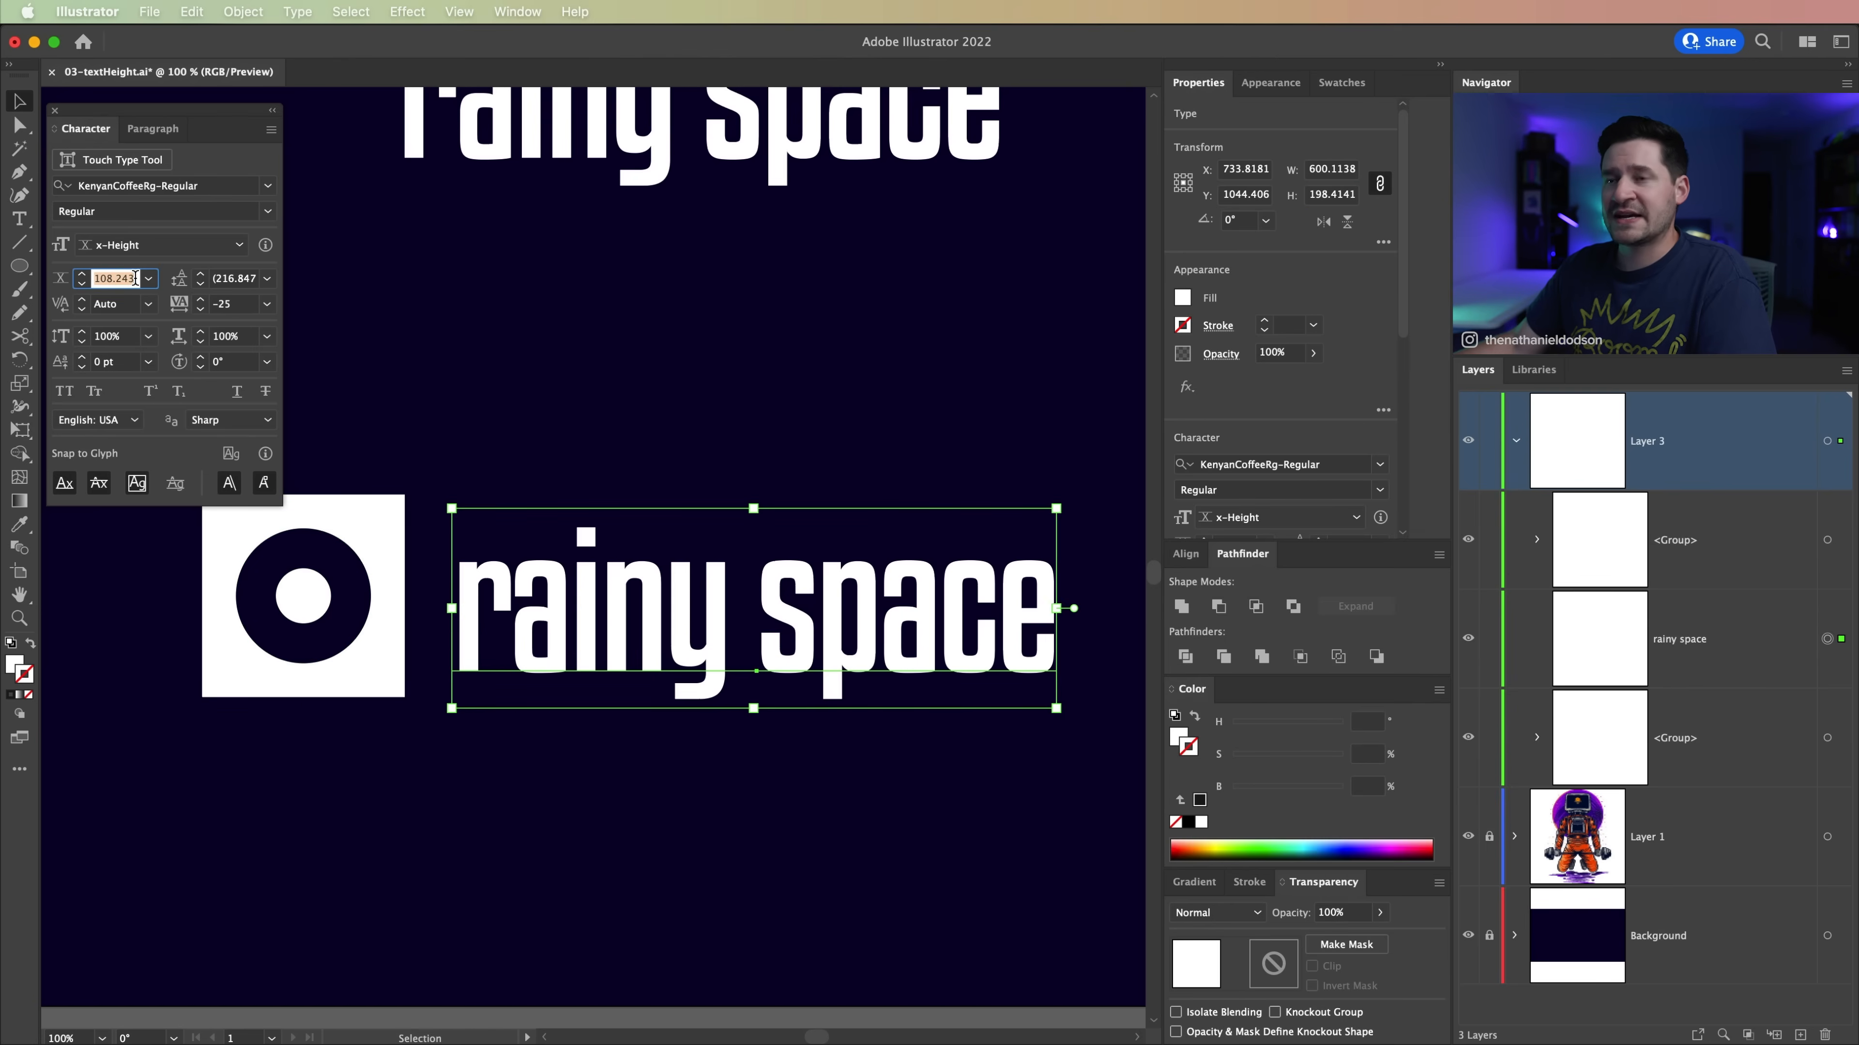
text(201.0782)
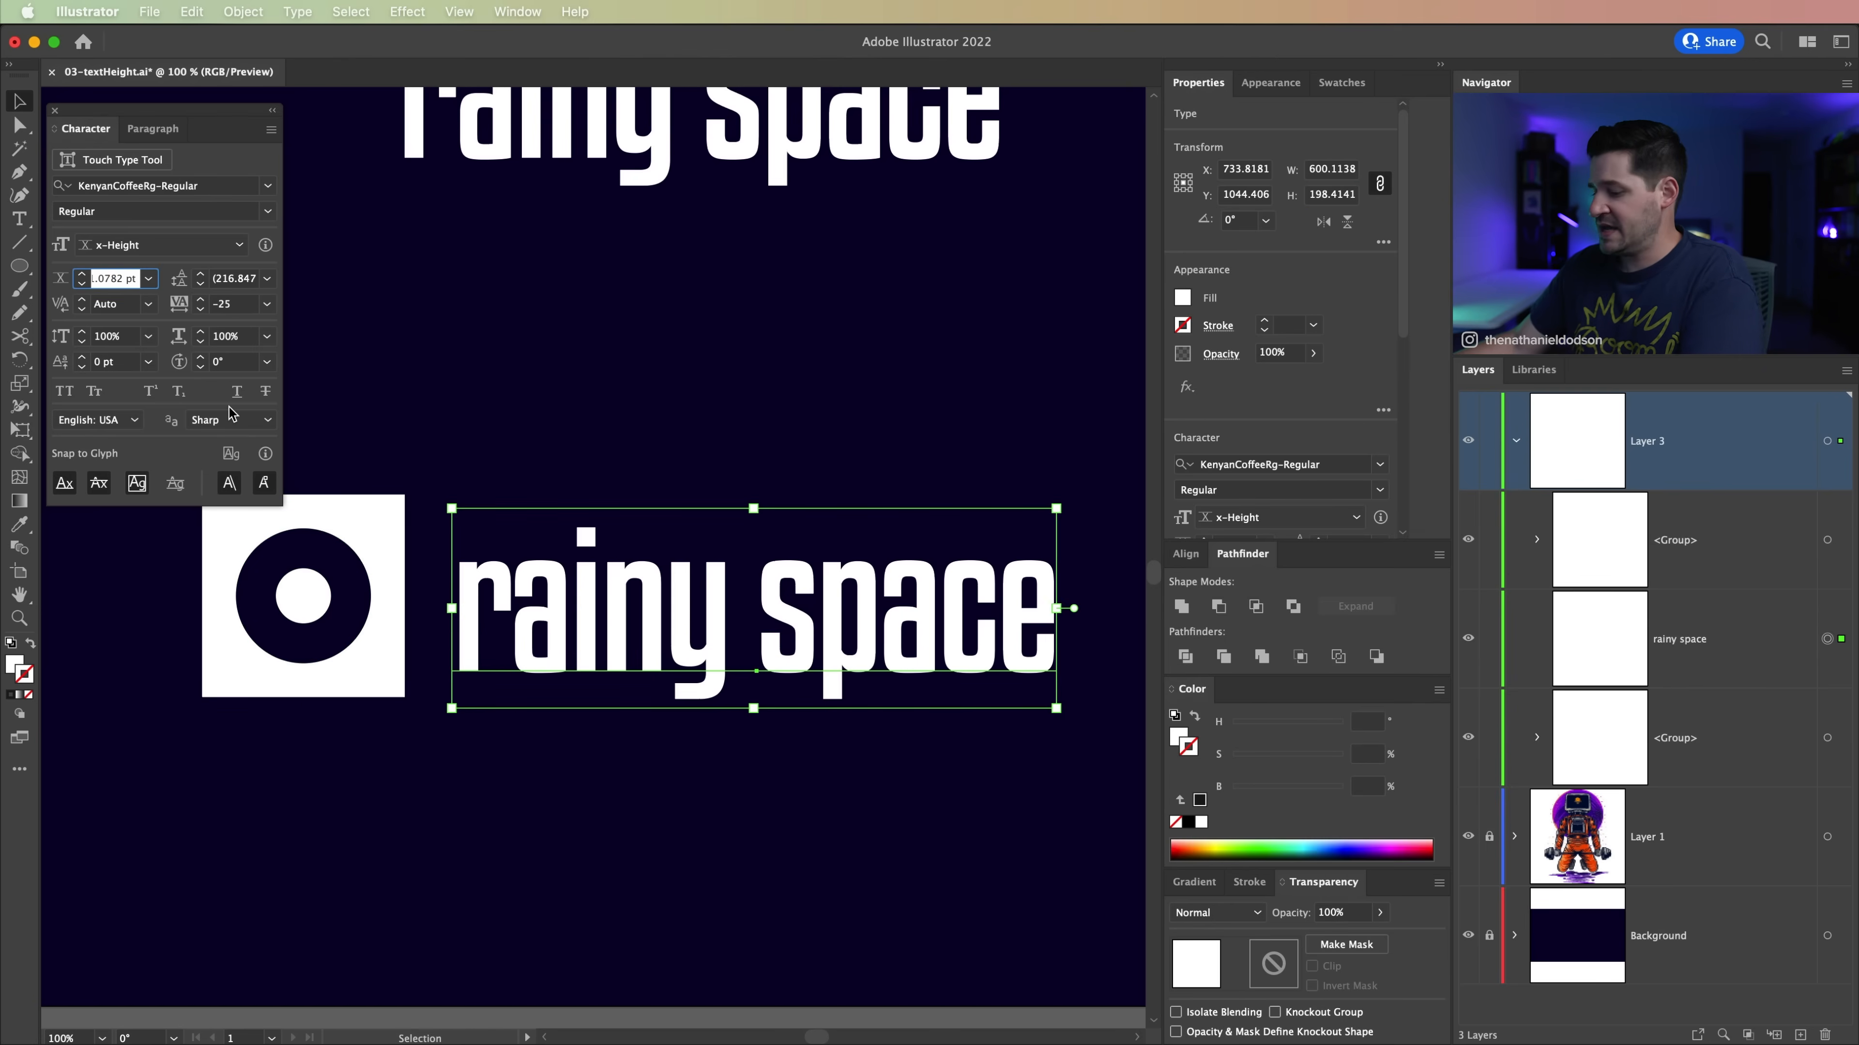
key(Return)
Step: Move the enlarged rainy space text beside the square icon so that its first letter meets the icon's right edge
drag(444, 544, 644, 564)
click(518, 801)
drag(430, 543, 519, 554)
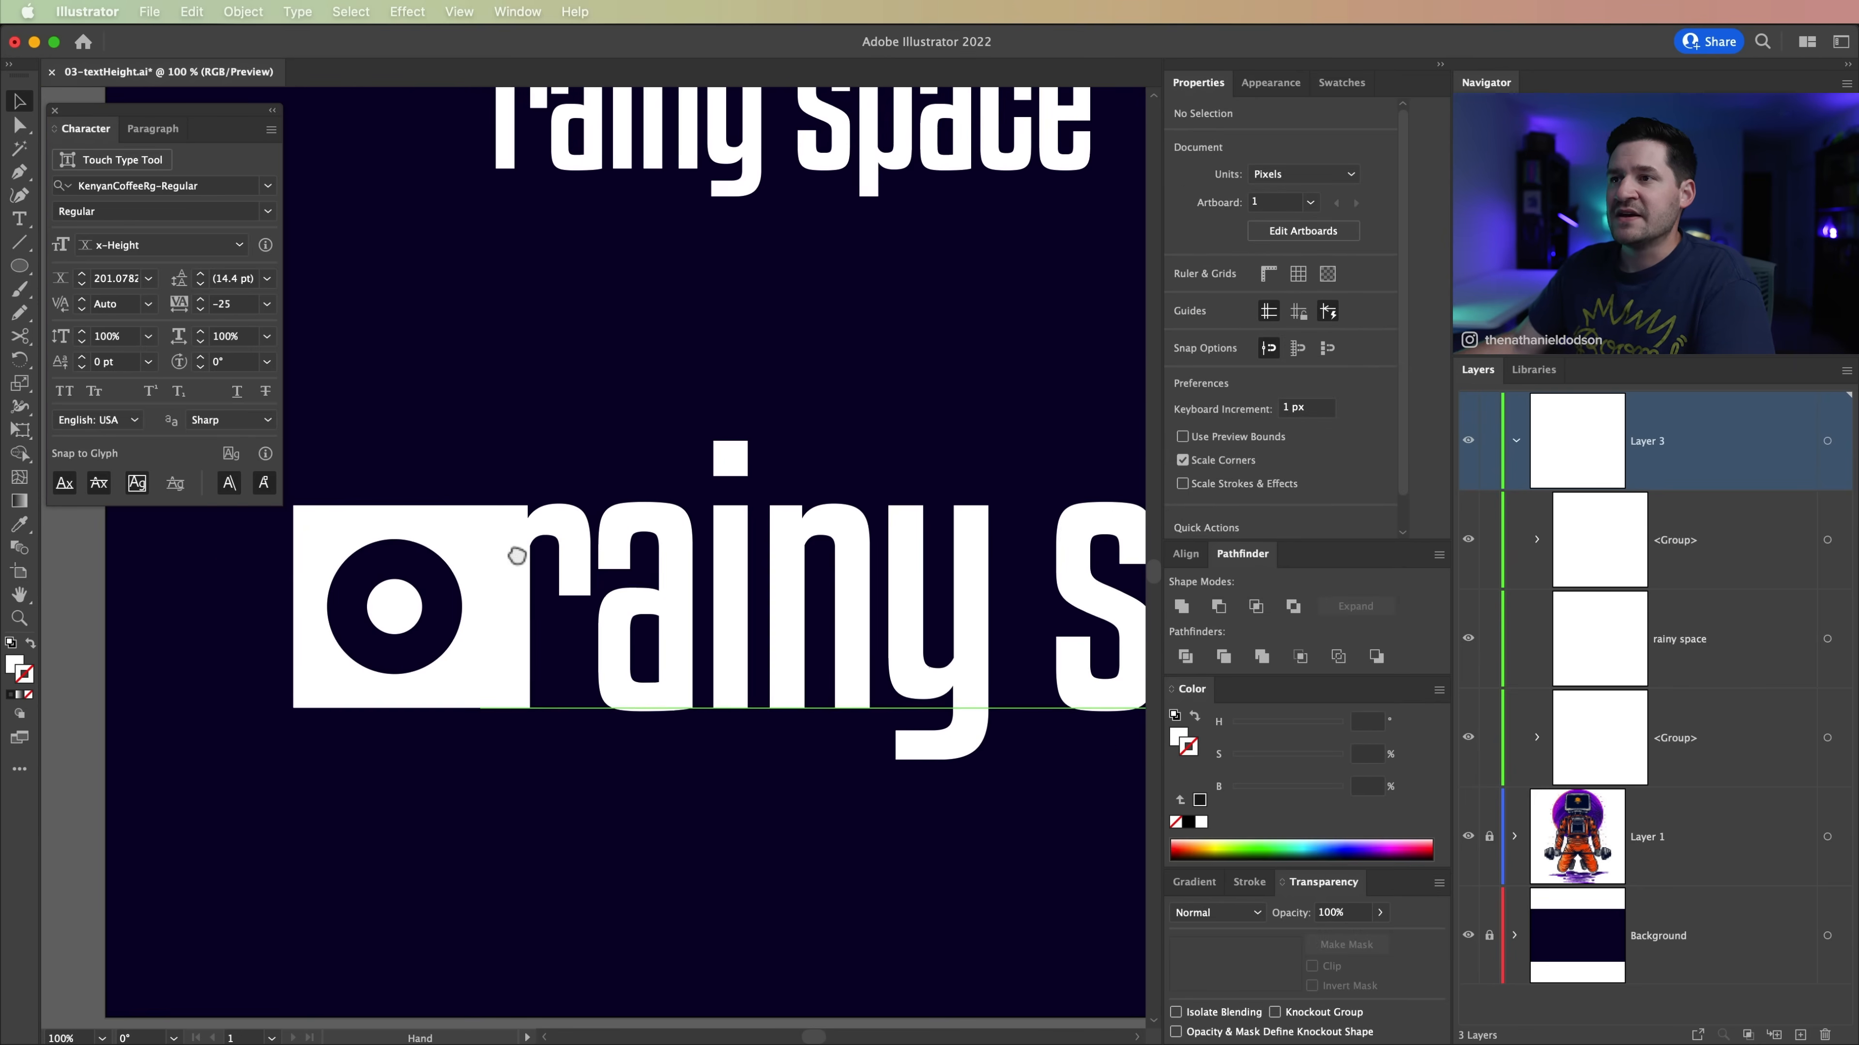
drag(519, 897, 446, 921)
key(super+minus)
key(super+minus)
key(super+minus)
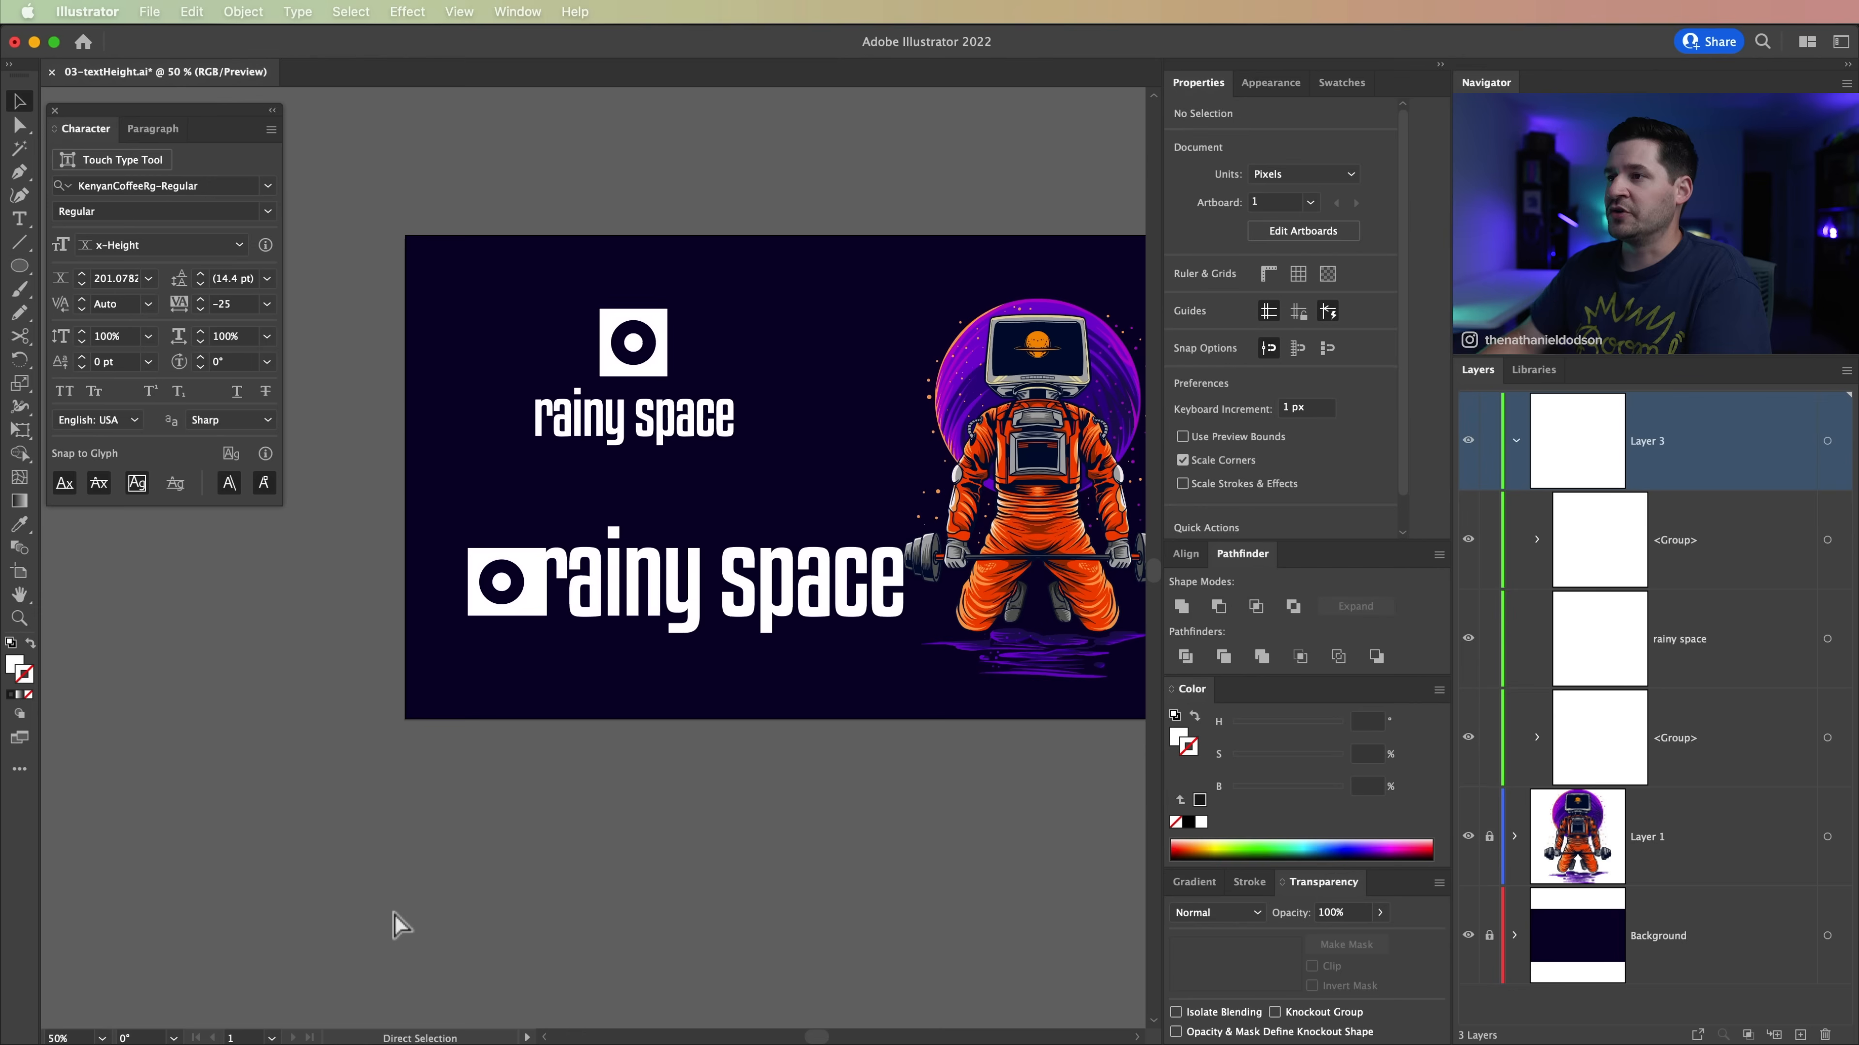
Step: Move the horizontal logo's icon and text together slightly down and to the left on the artboard
drag(461, 523, 723, 661)
drag(711, 577, 681, 616)
click(477, 502)
Step: Recolor the horizontal logo's square icon with orange sampled from the astronaut's suit using the Eyedropper
drag(417, 589, 547, 770)
click(470, 621)
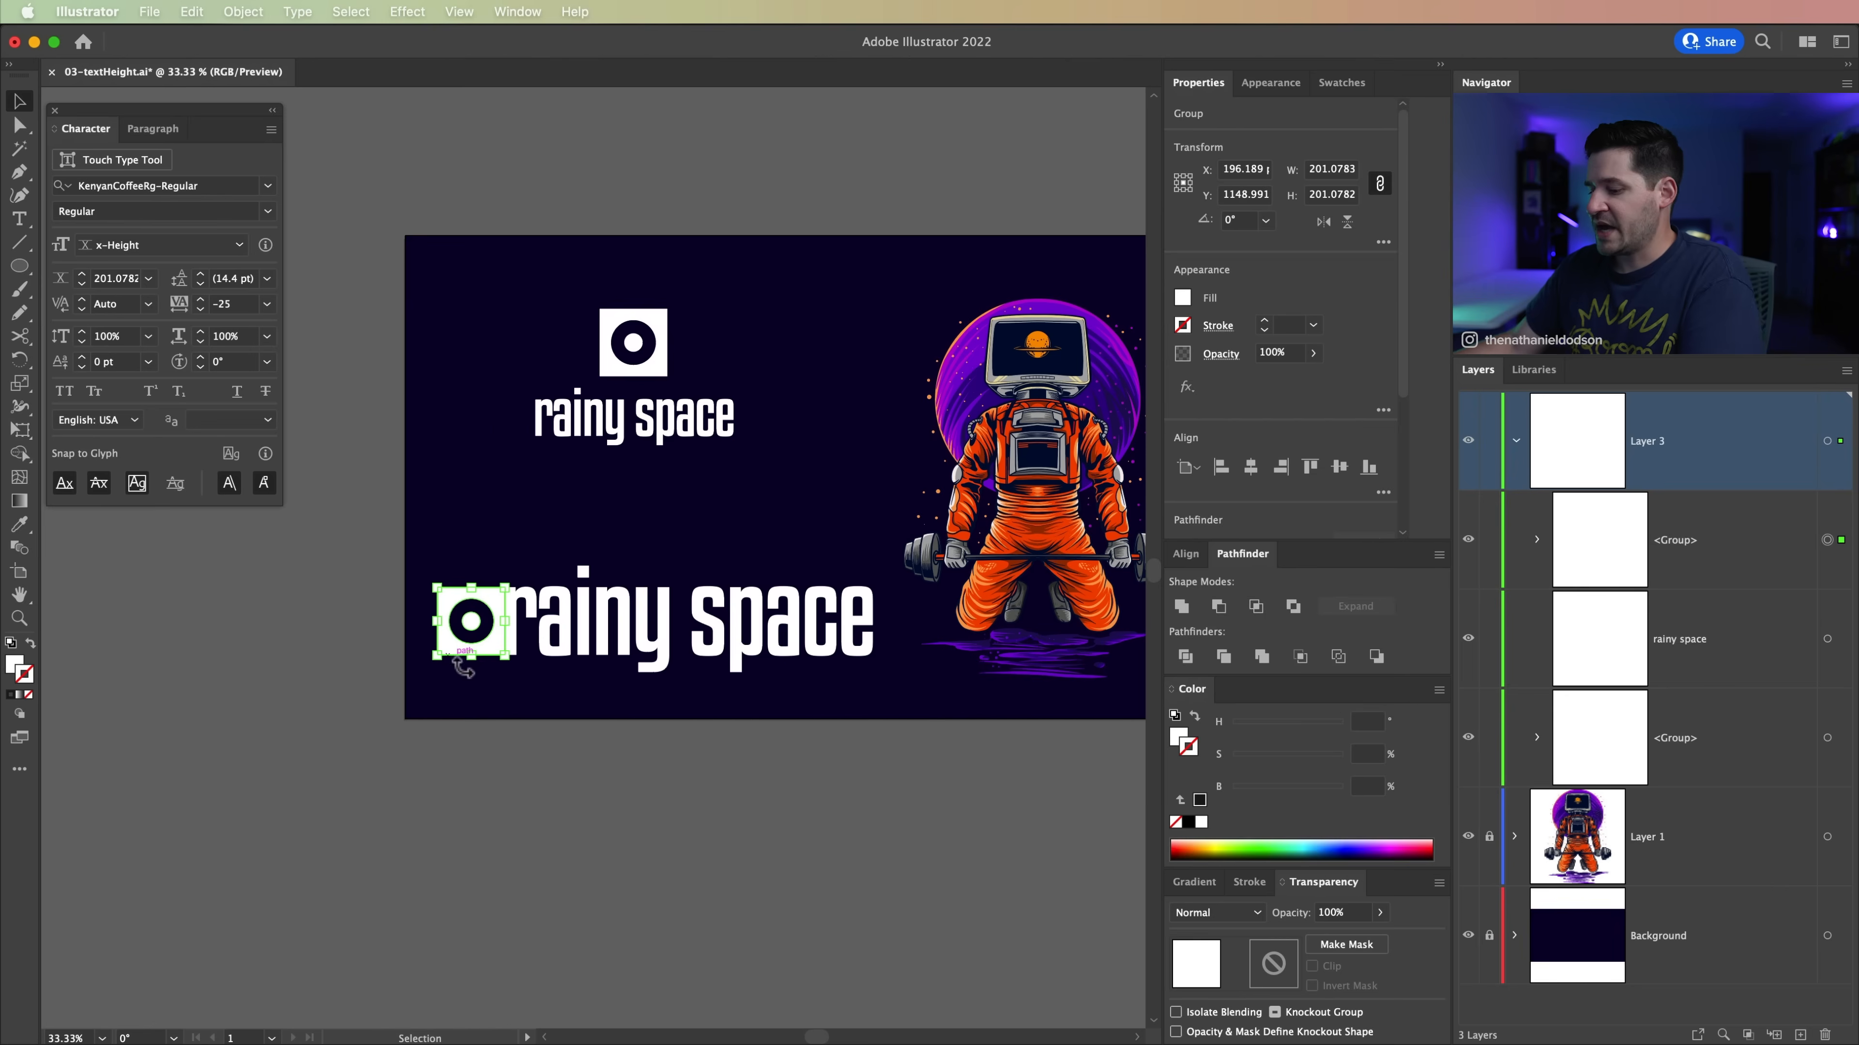
key(i)
click(1034, 546)
key(v)
click(606, 878)
Step: Scale down the horizontal logo's orange icon and rainy space text together
drag(631, 706, 583, 758)
drag(432, 614, 728, 667)
drag(830, 588, 757, 604)
click(593, 929)
Step: Close the floating Character settings with the whole artboard in view
drag(606, 890, 647, 866)
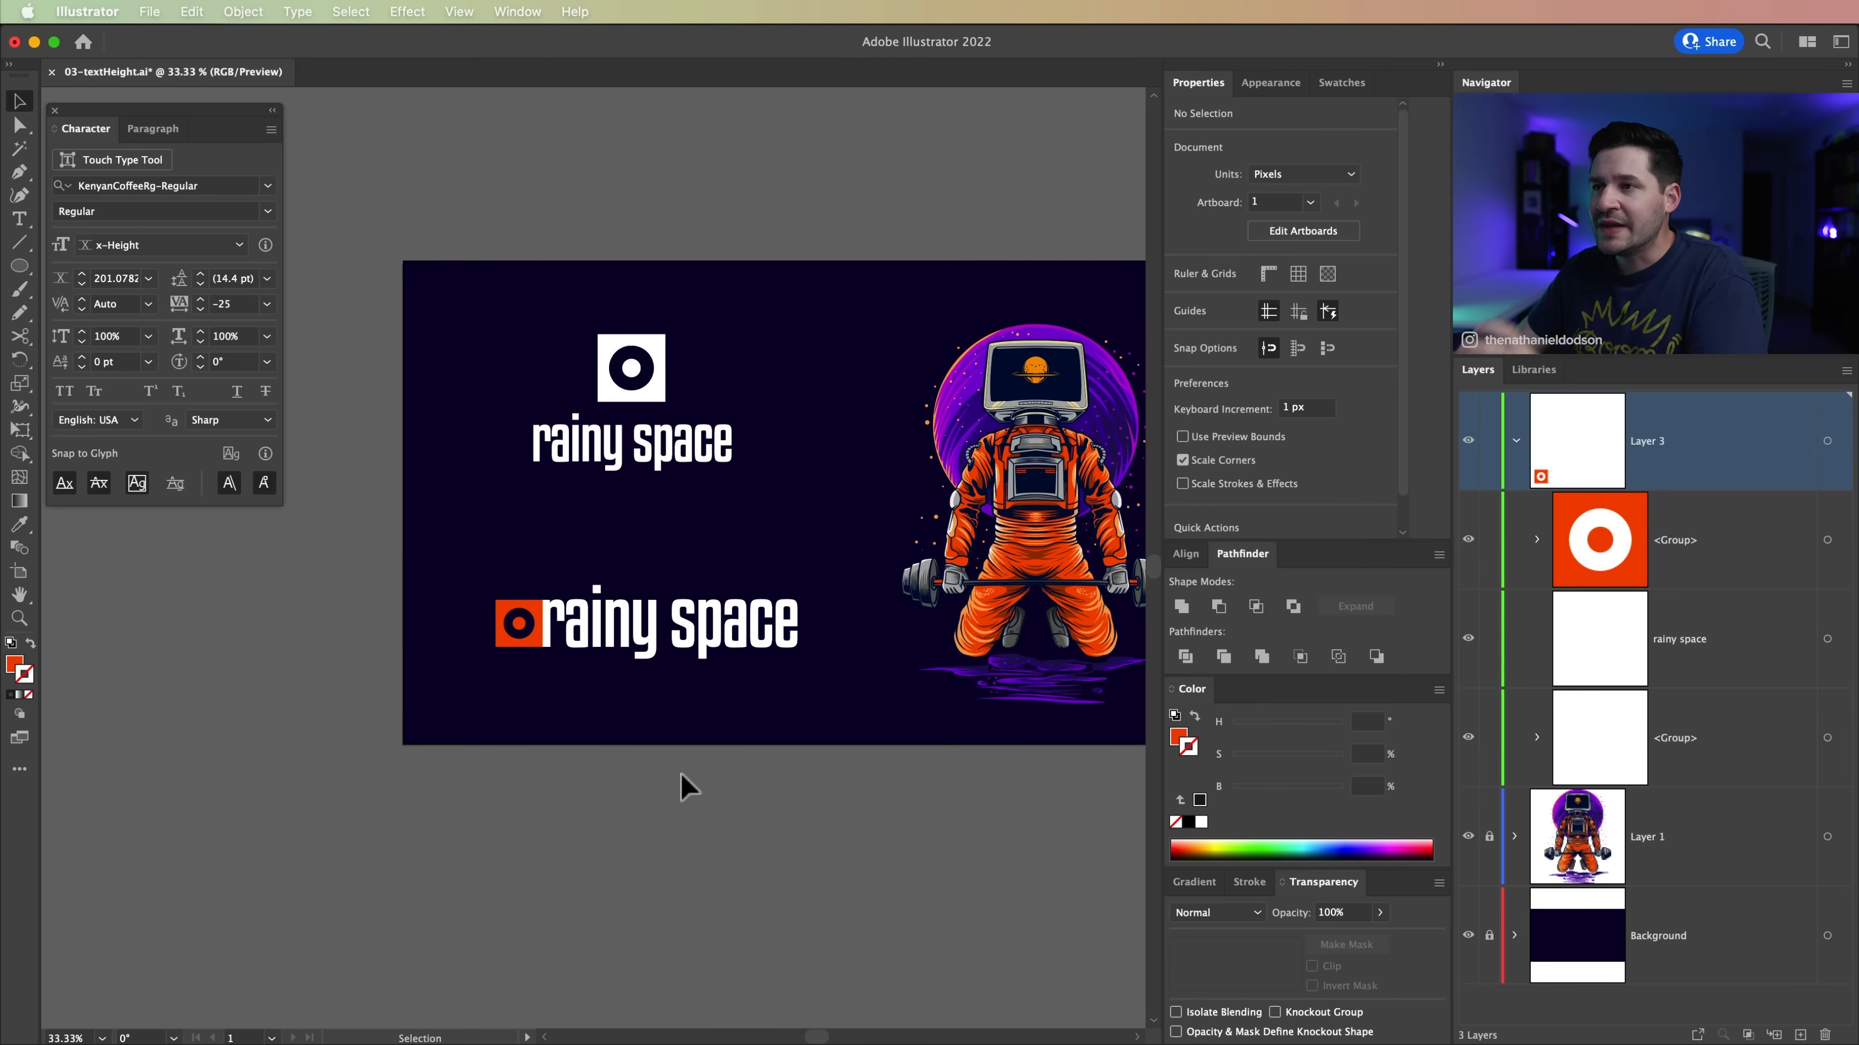
drag(798, 635, 626, 708)
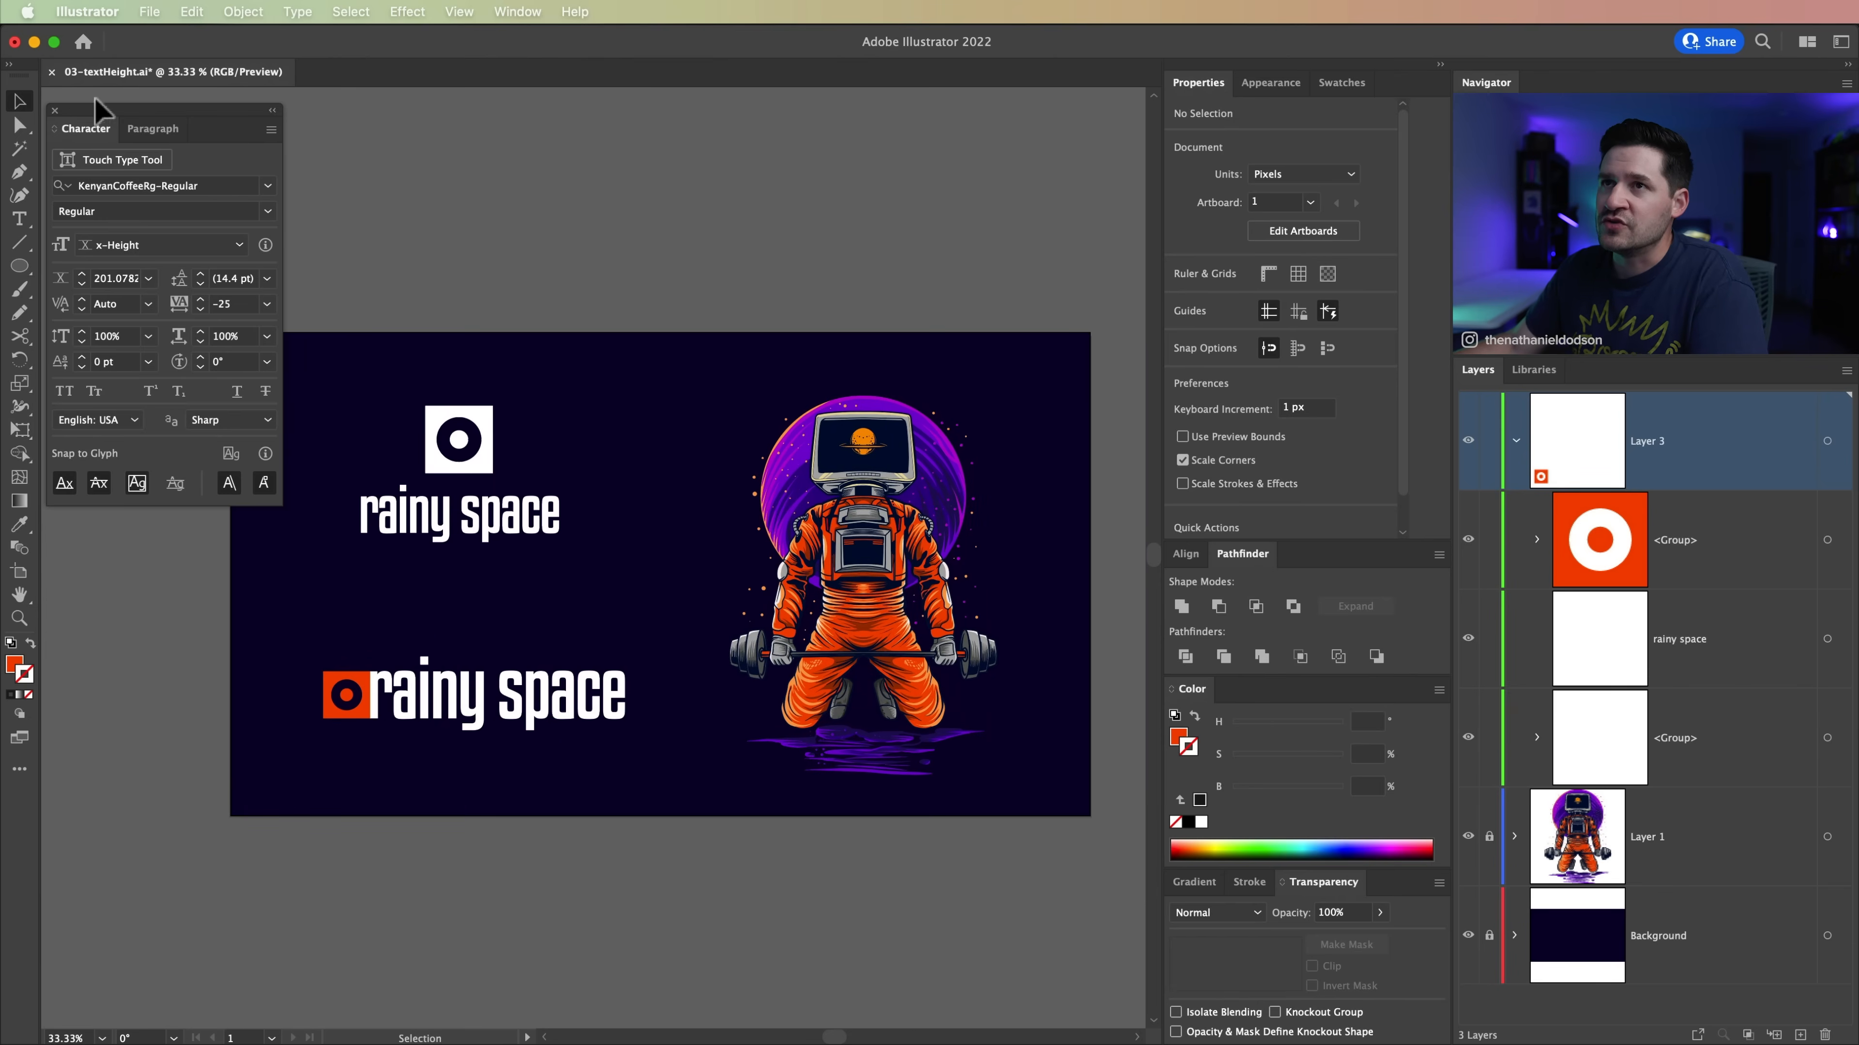
click(54, 111)
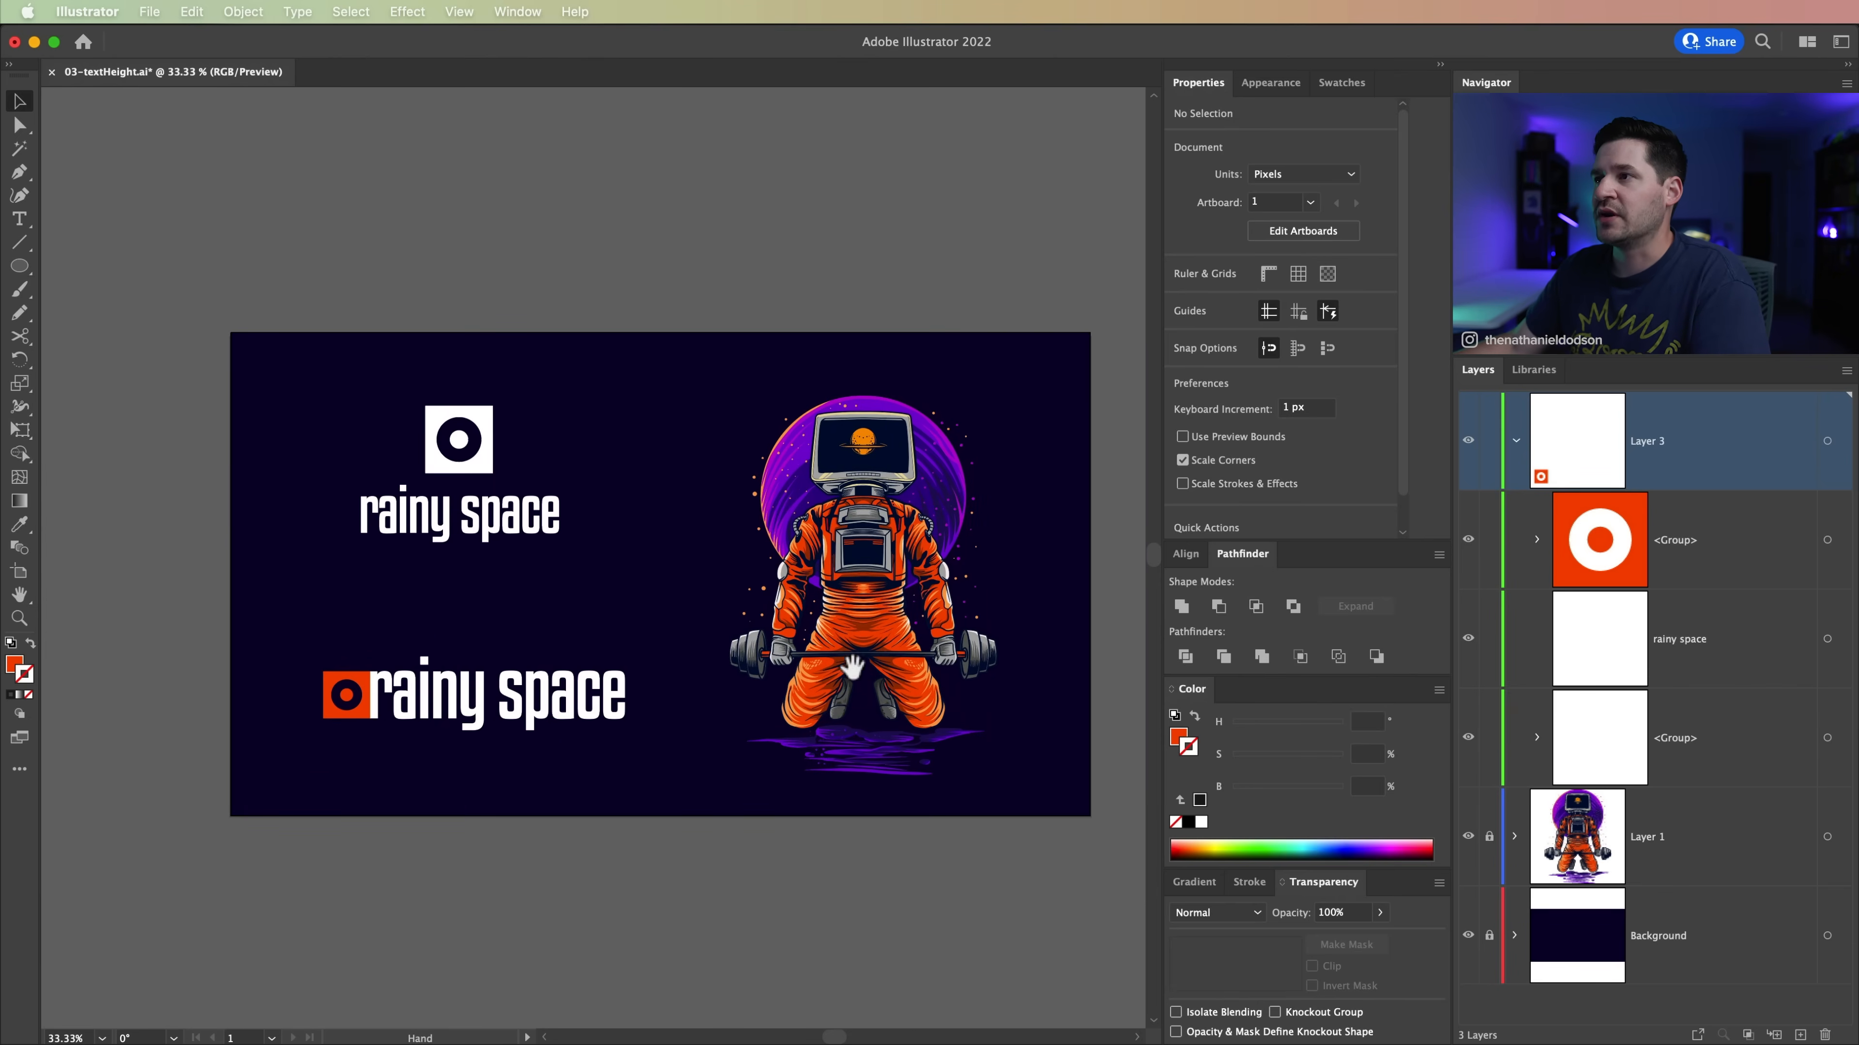
scroll(850, 666, down, 2)
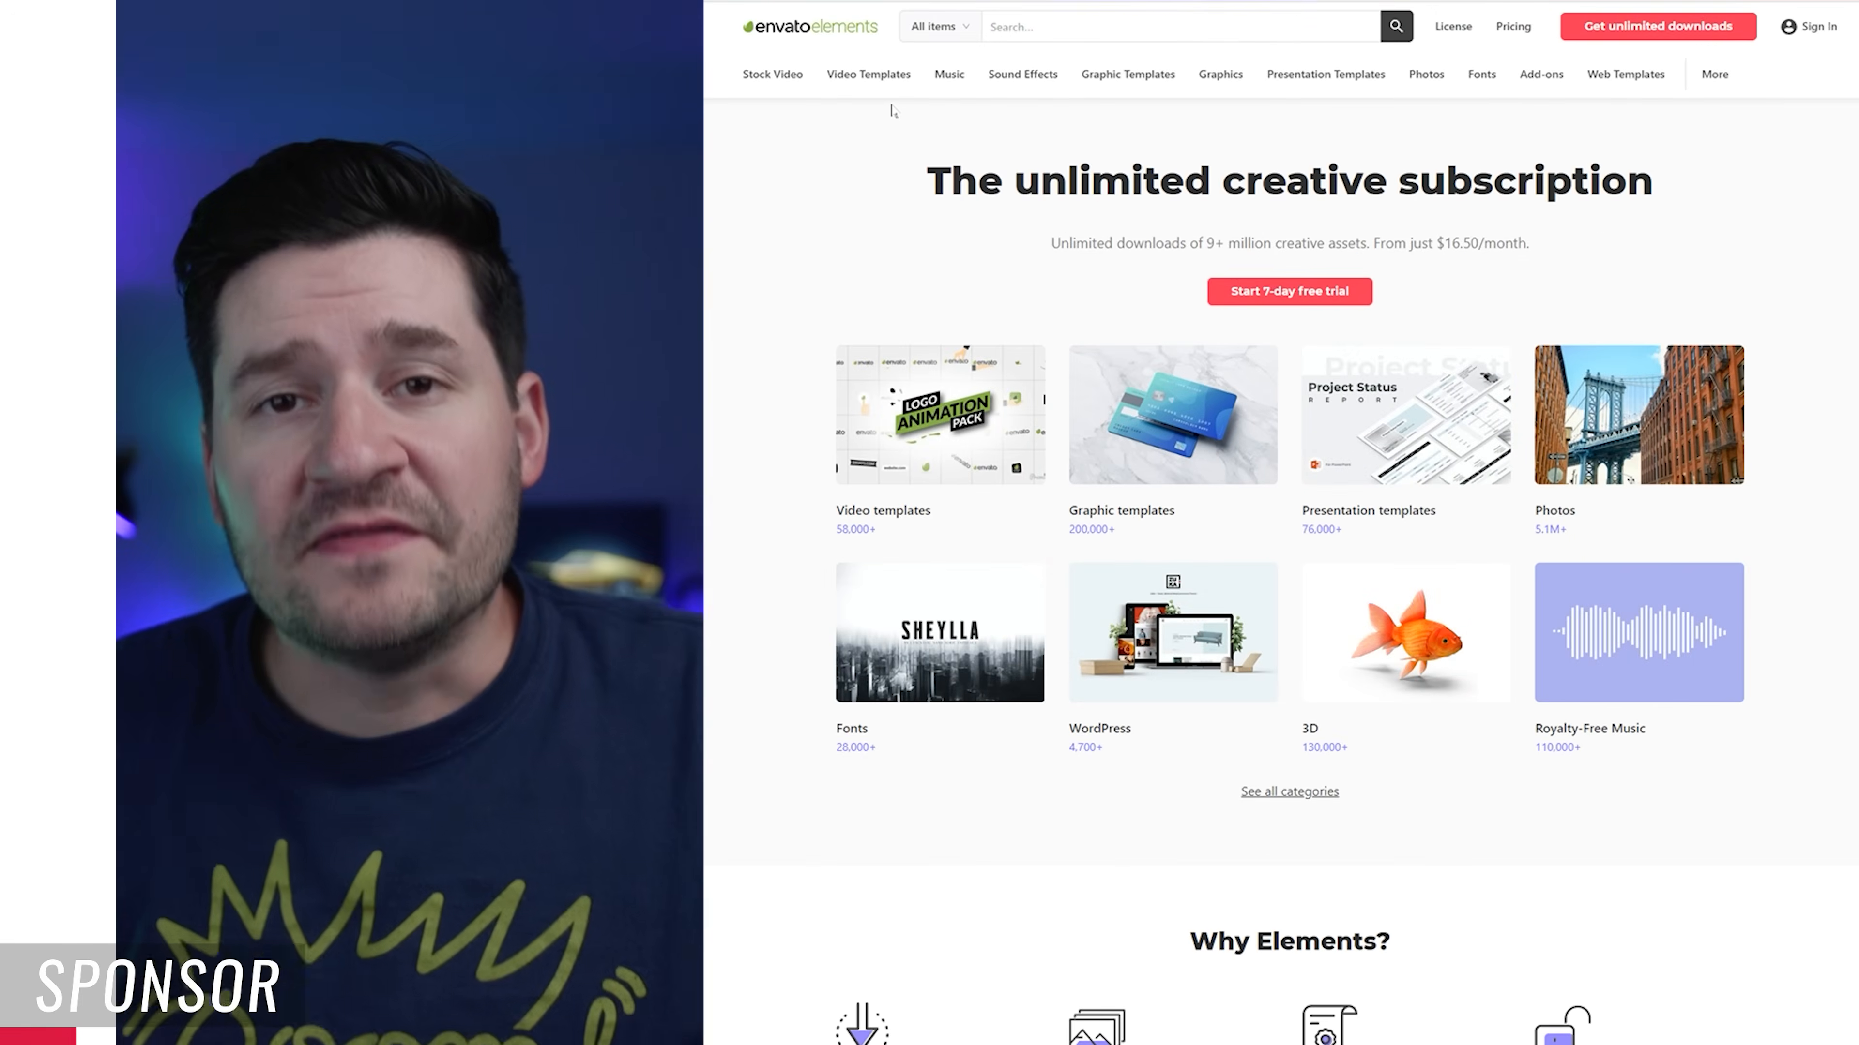
Step: Switch to the Envato Elements website and browse the icon packs in the Graphics category
mouse_move(1224, 82)
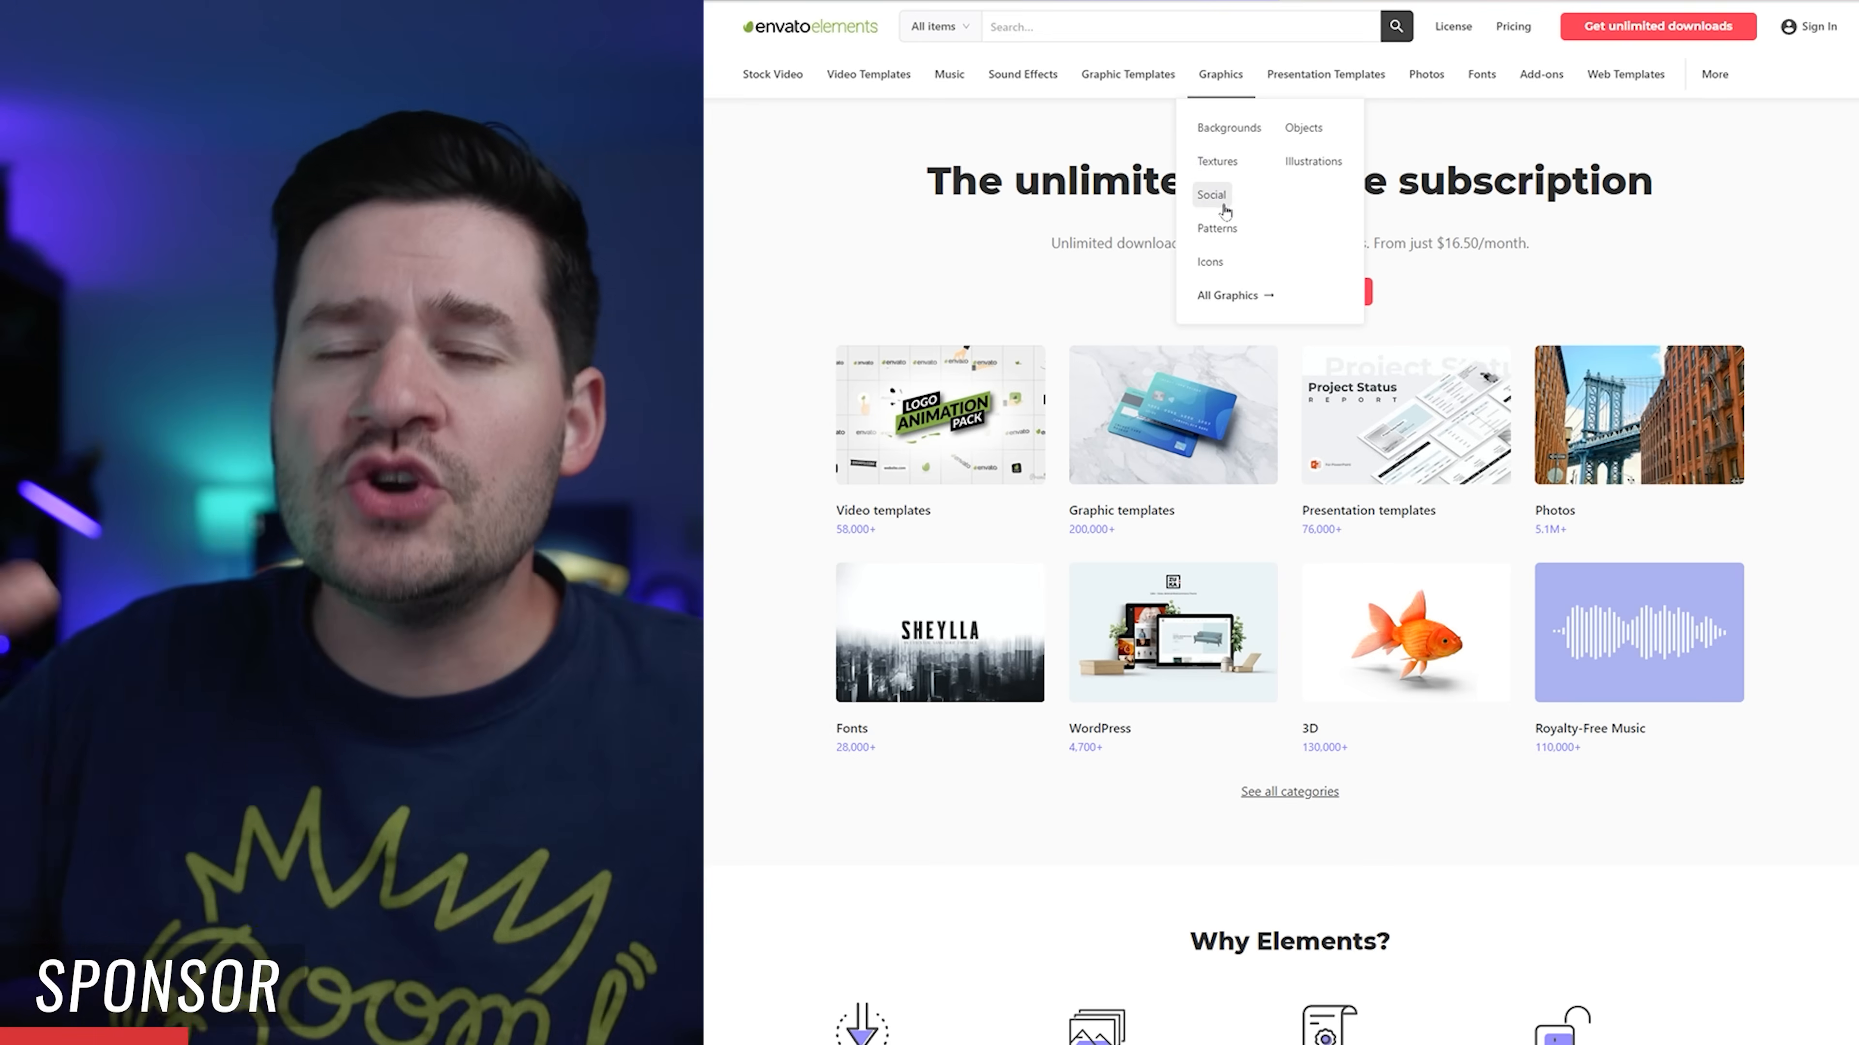
click(1205, 266)
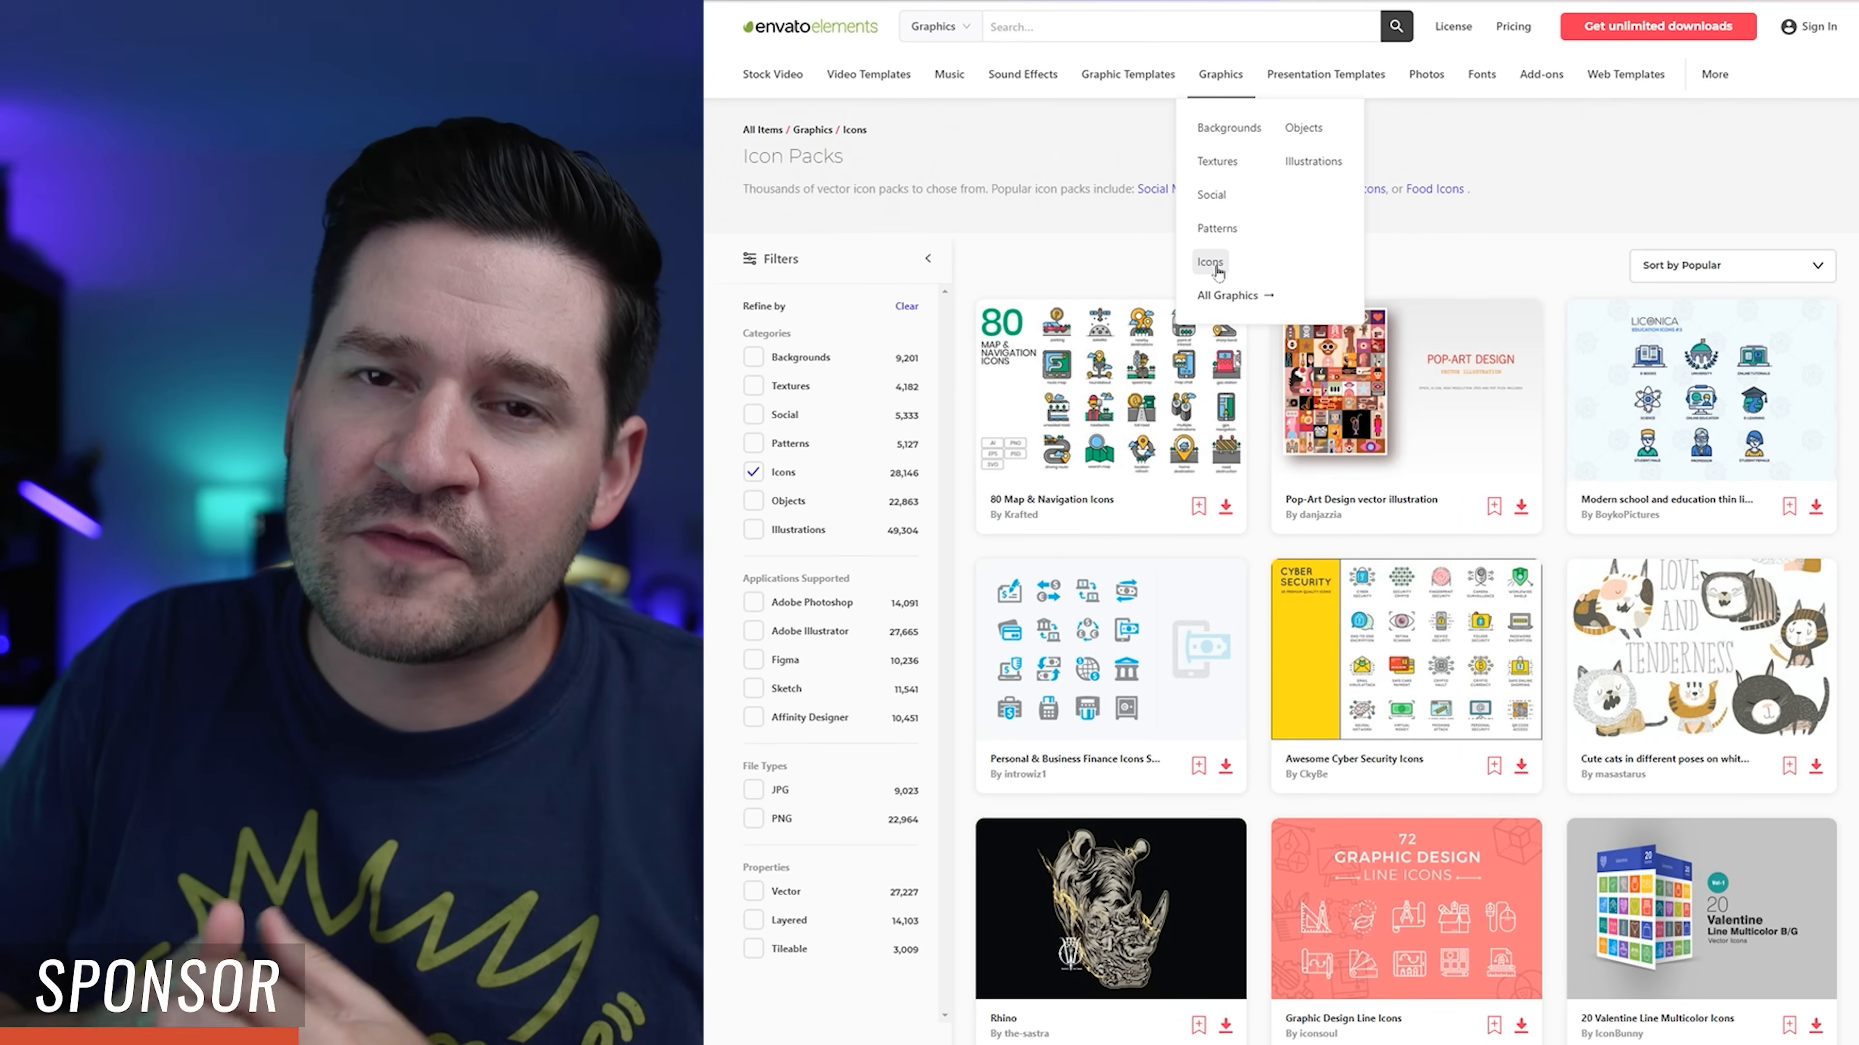
scroll(1405, 571, down, 5)
scroll(1405, 571, down, 10)
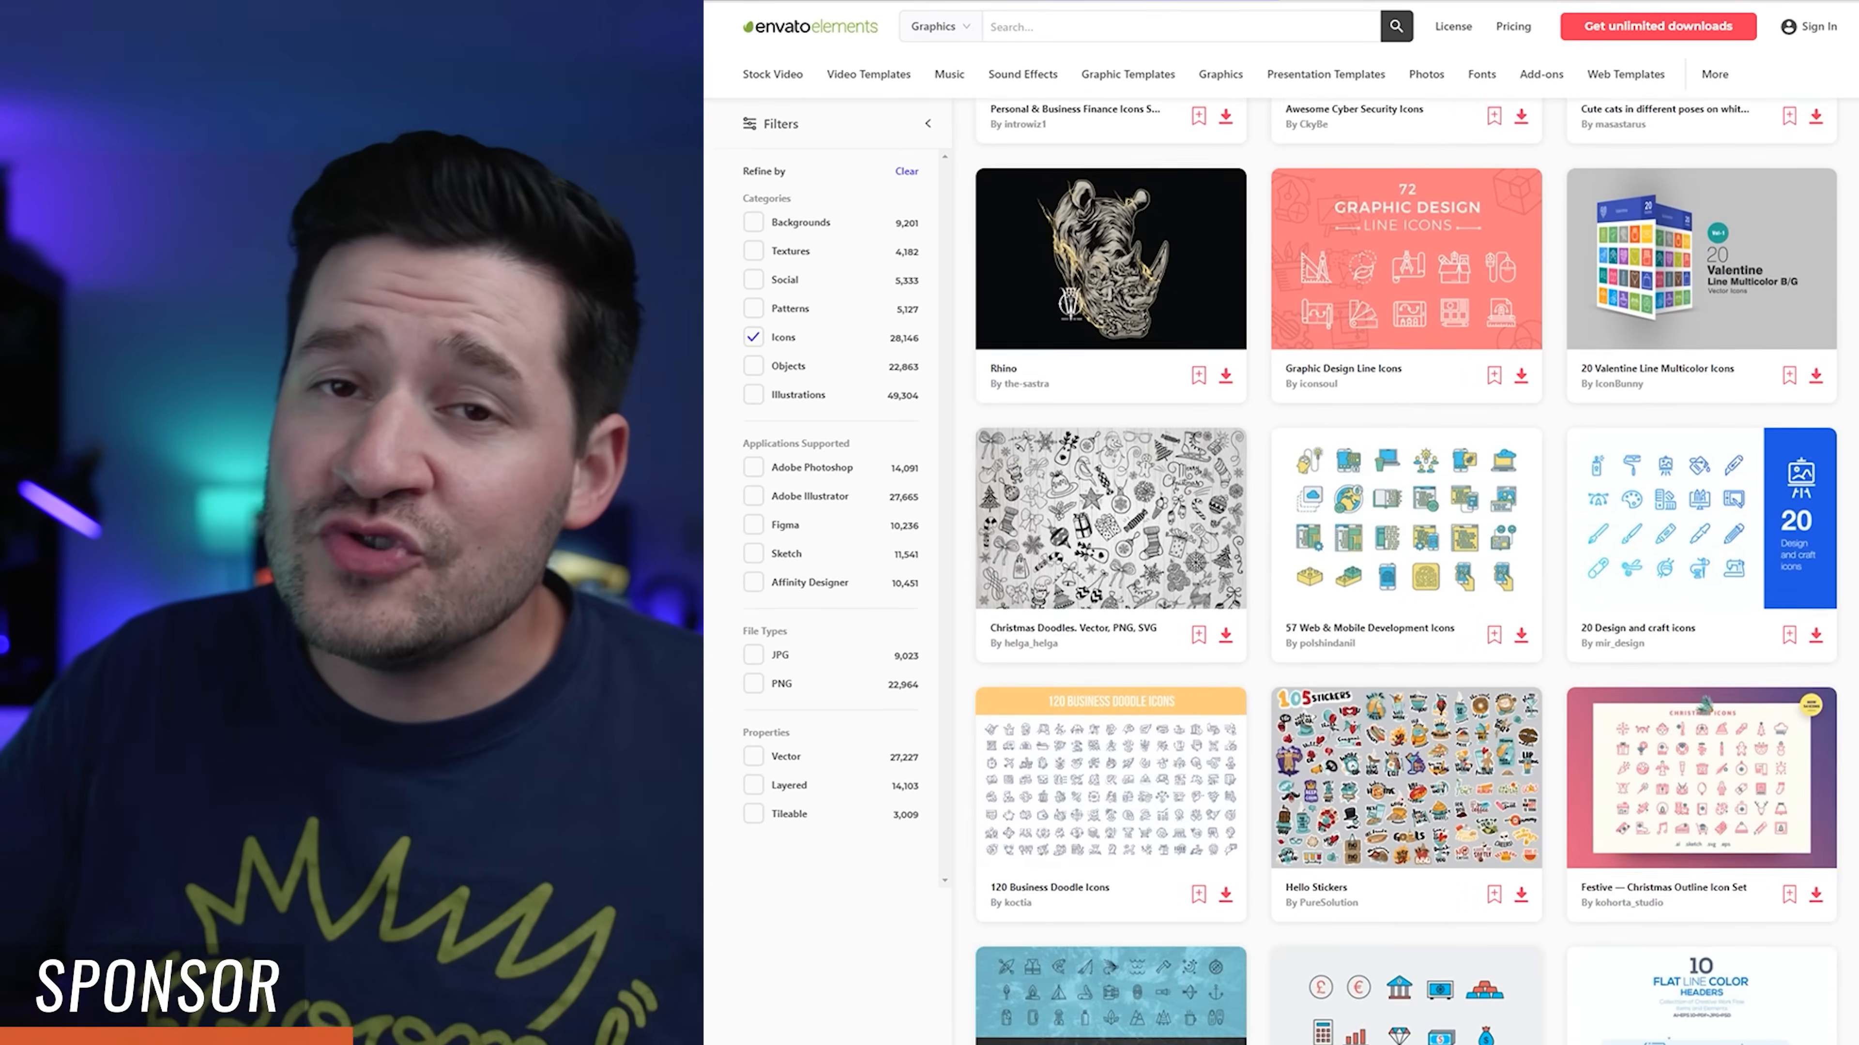
scroll(1405, 571, down, 4)
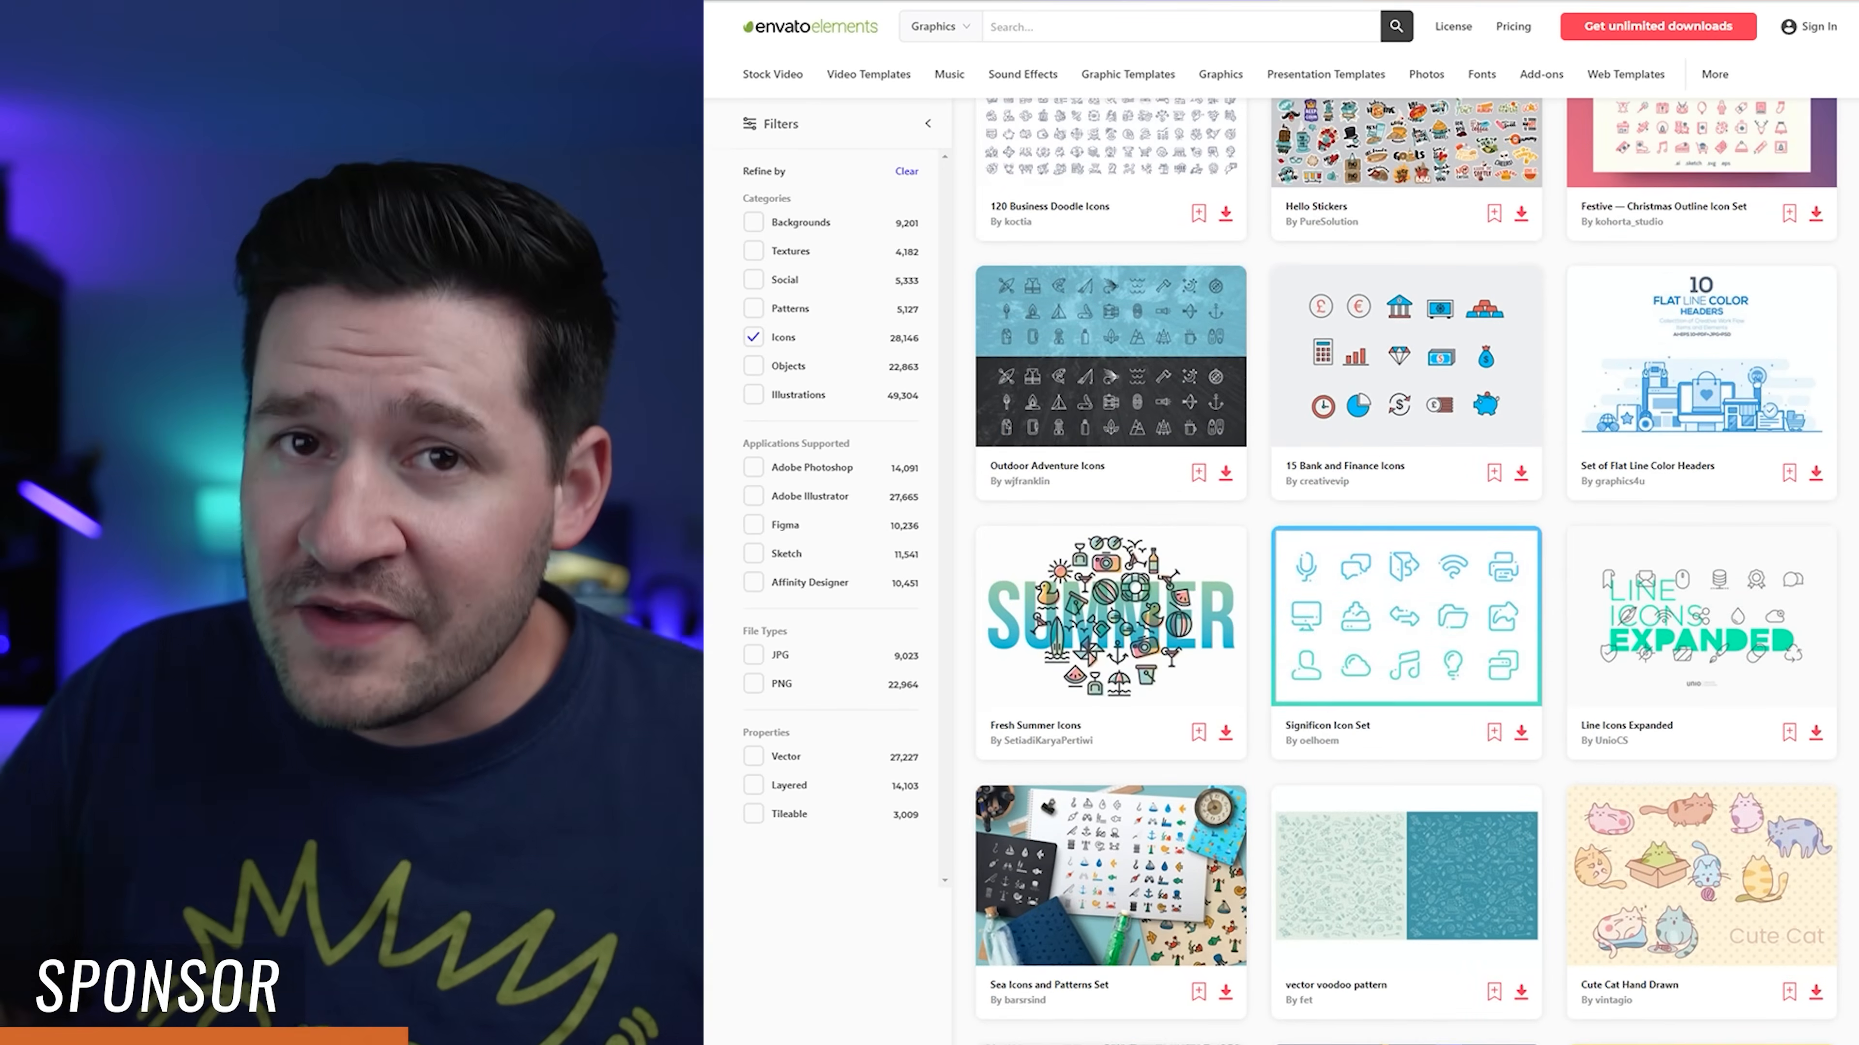
scroll(1405, 571, down, 6)
scroll(1405, 571, up, 18)
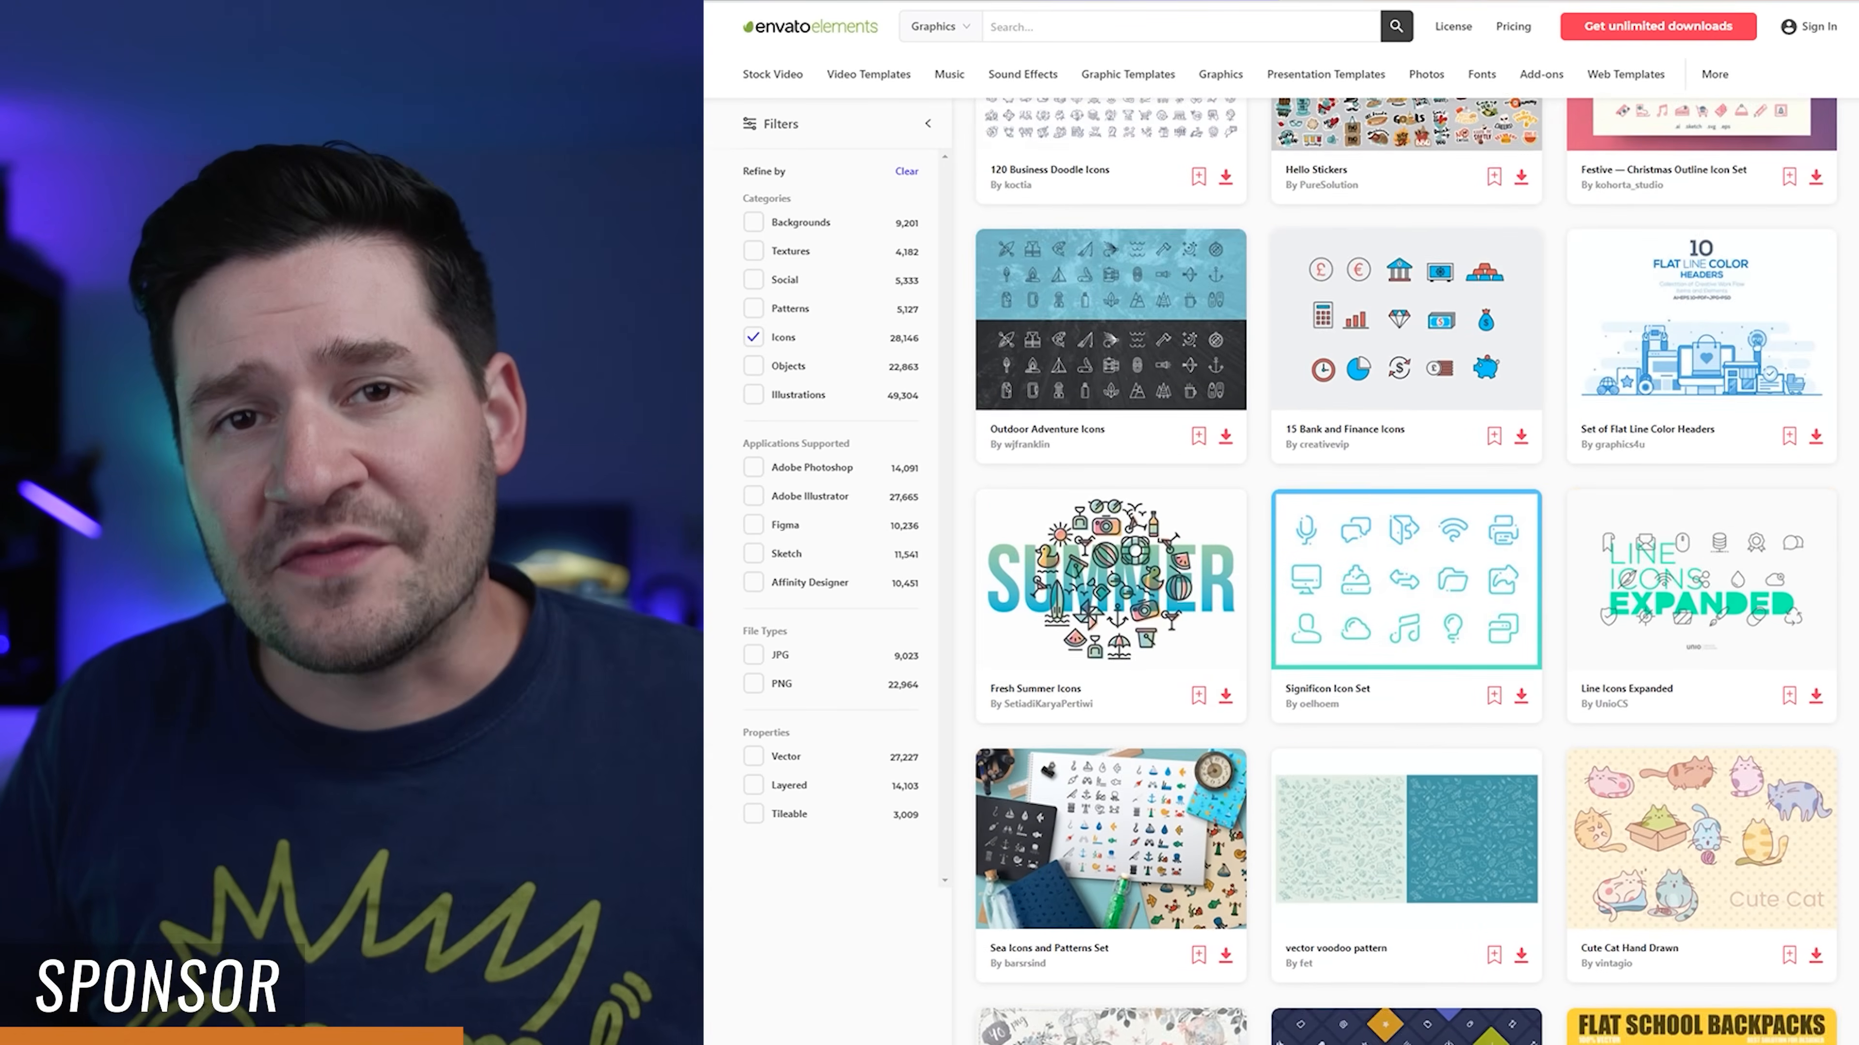
scroll(1312, 182, up, 6)
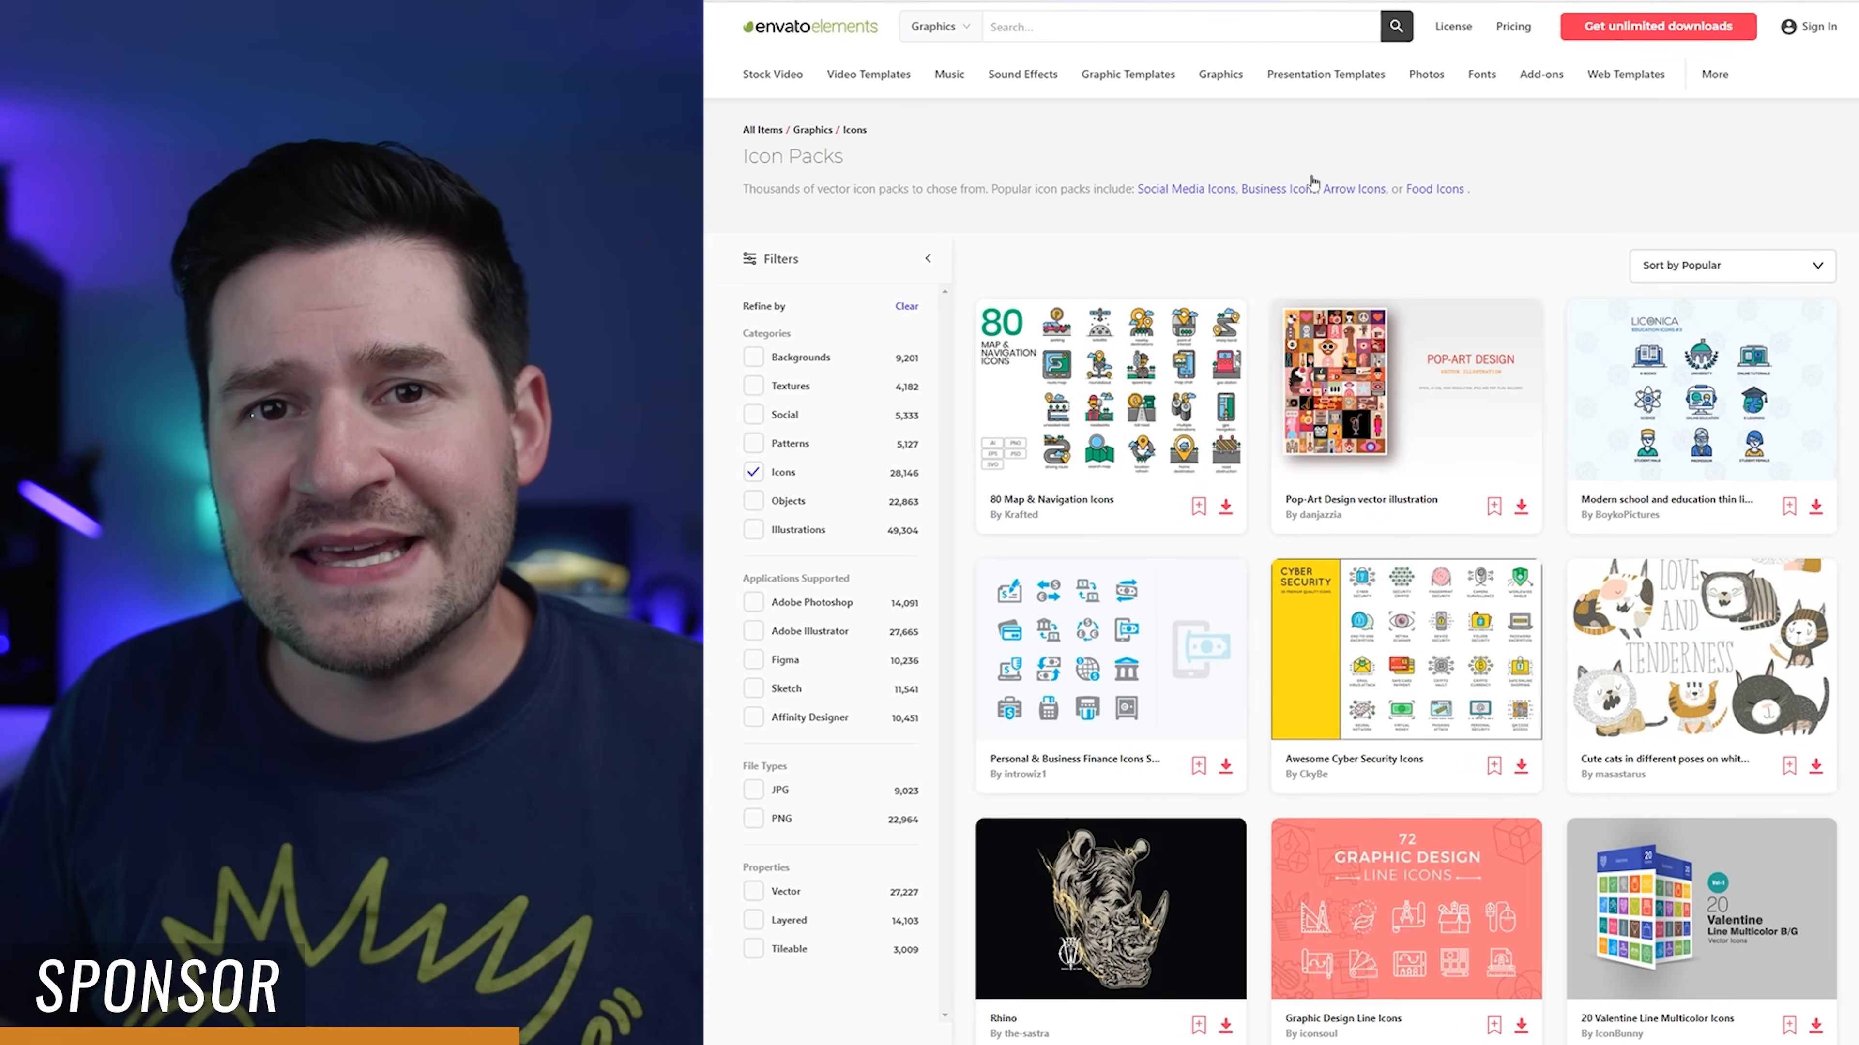
Step: Browse the Textures collection within the Graphics category
mouse_move(1216, 86)
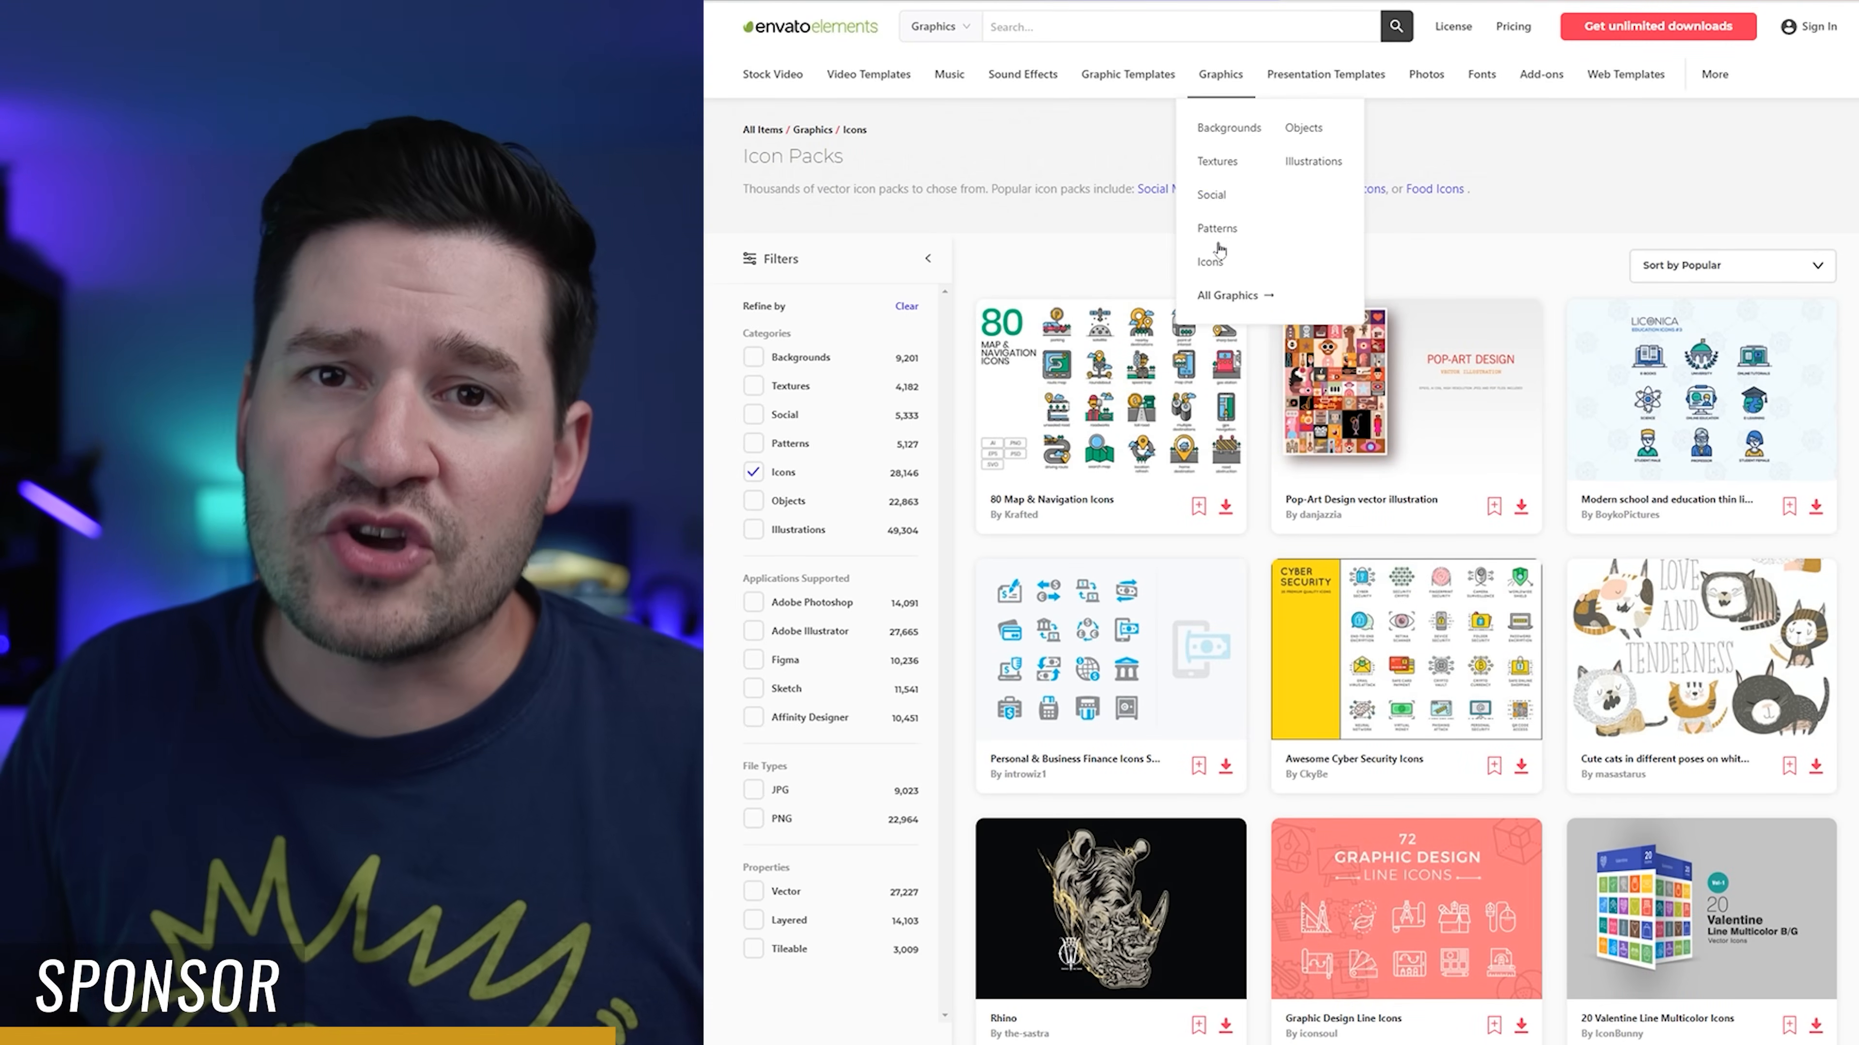
click(1214, 163)
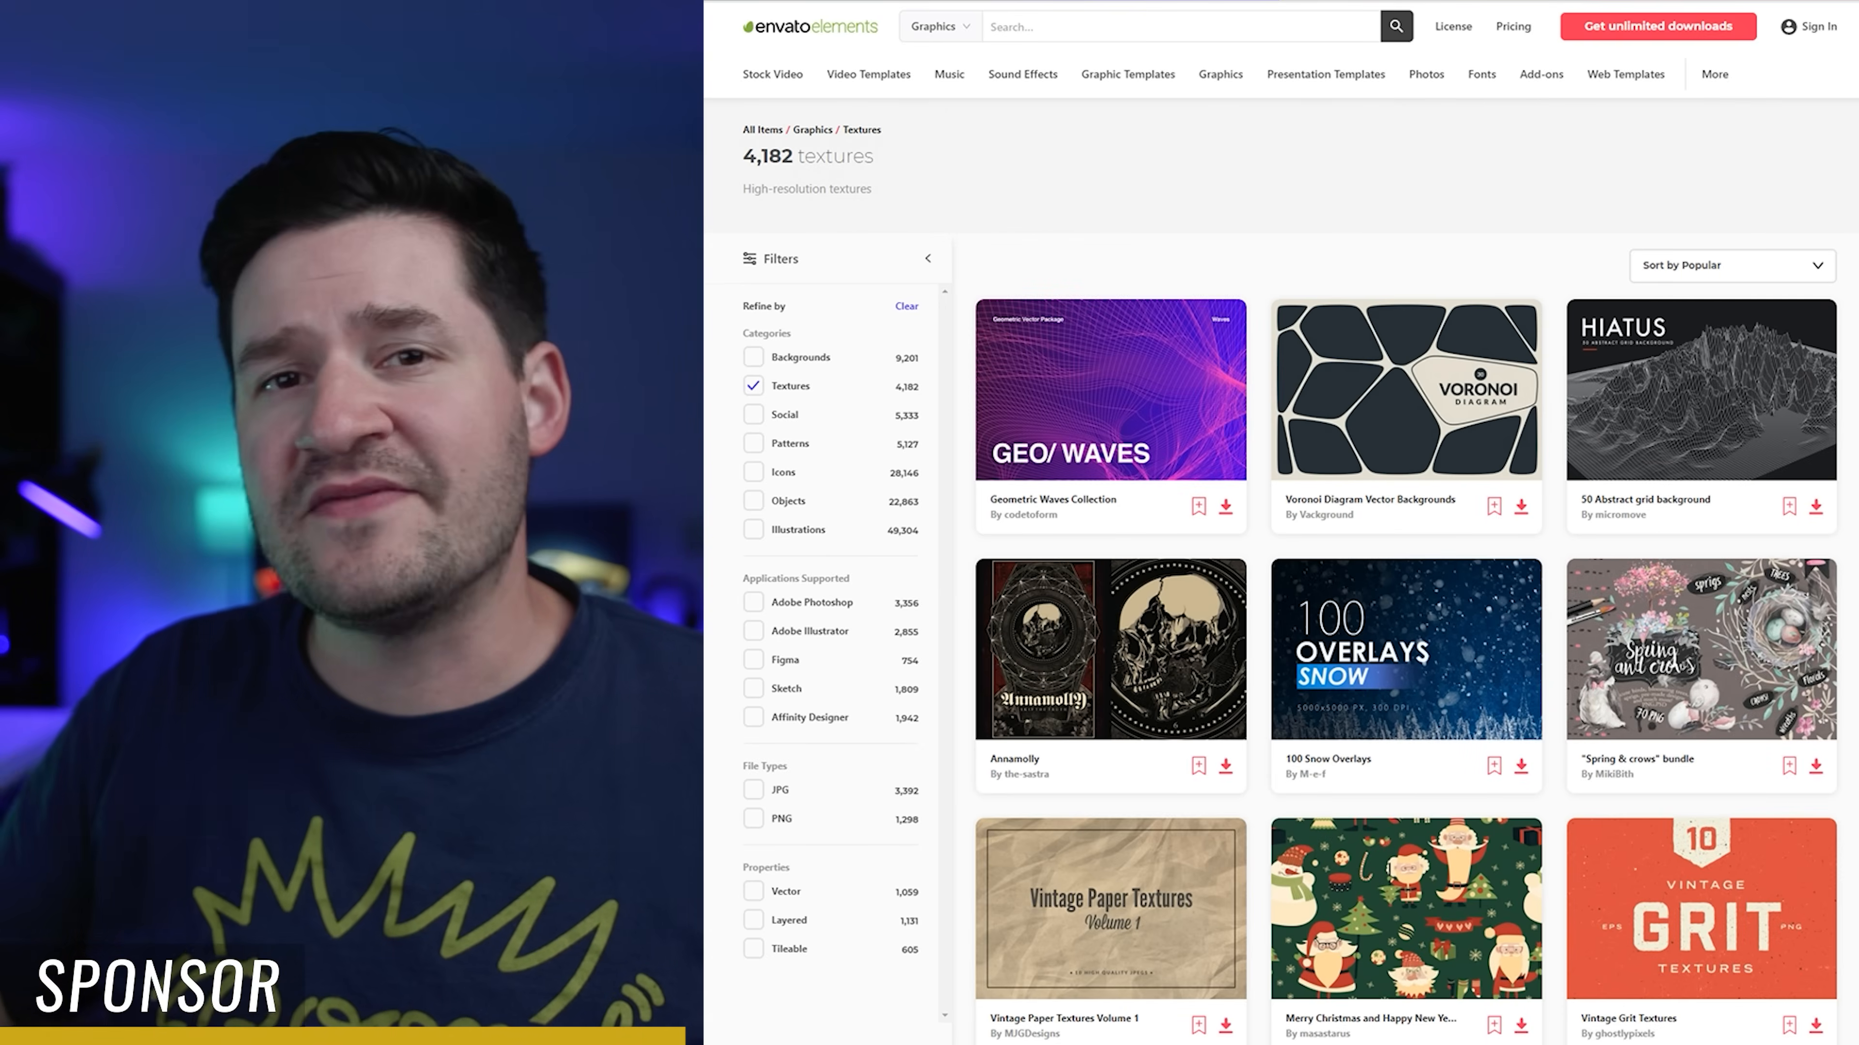
scroll(1405, 572, down, 10)
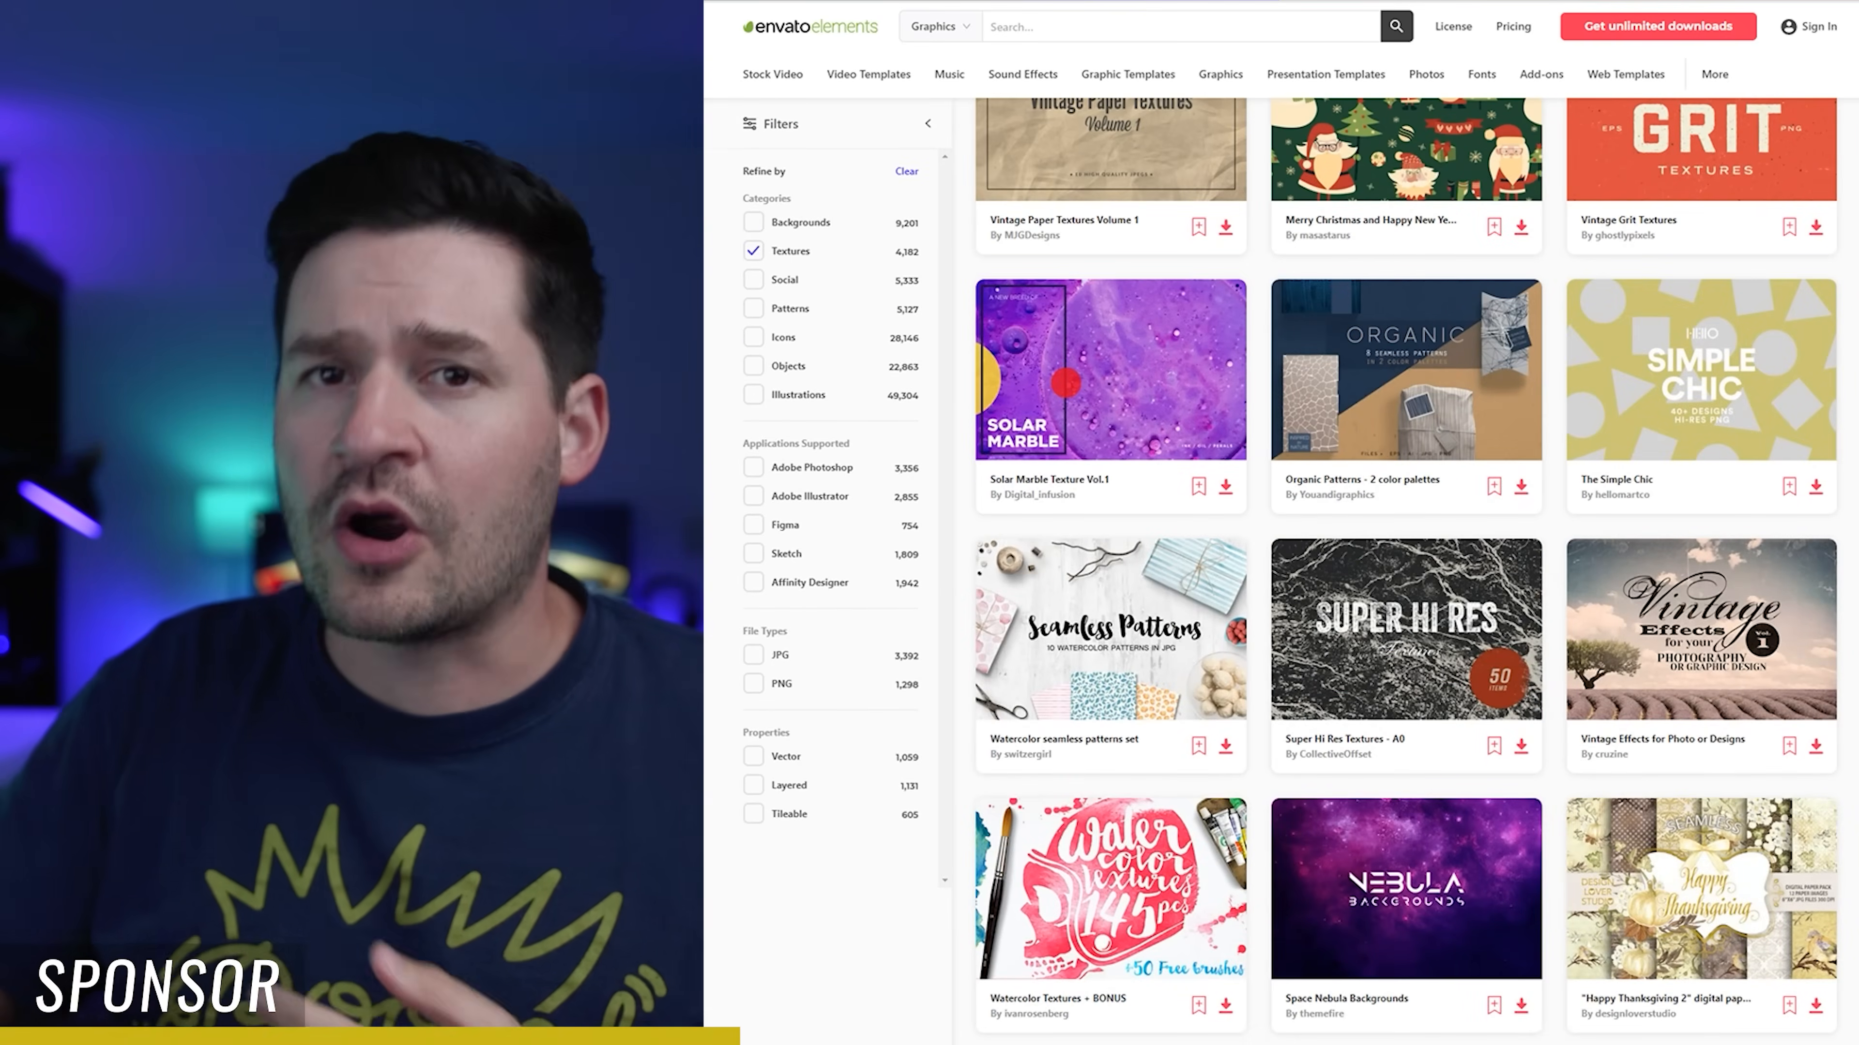
scroll(1405, 571, down, 10)
scroll(1694, 759, down, 15)
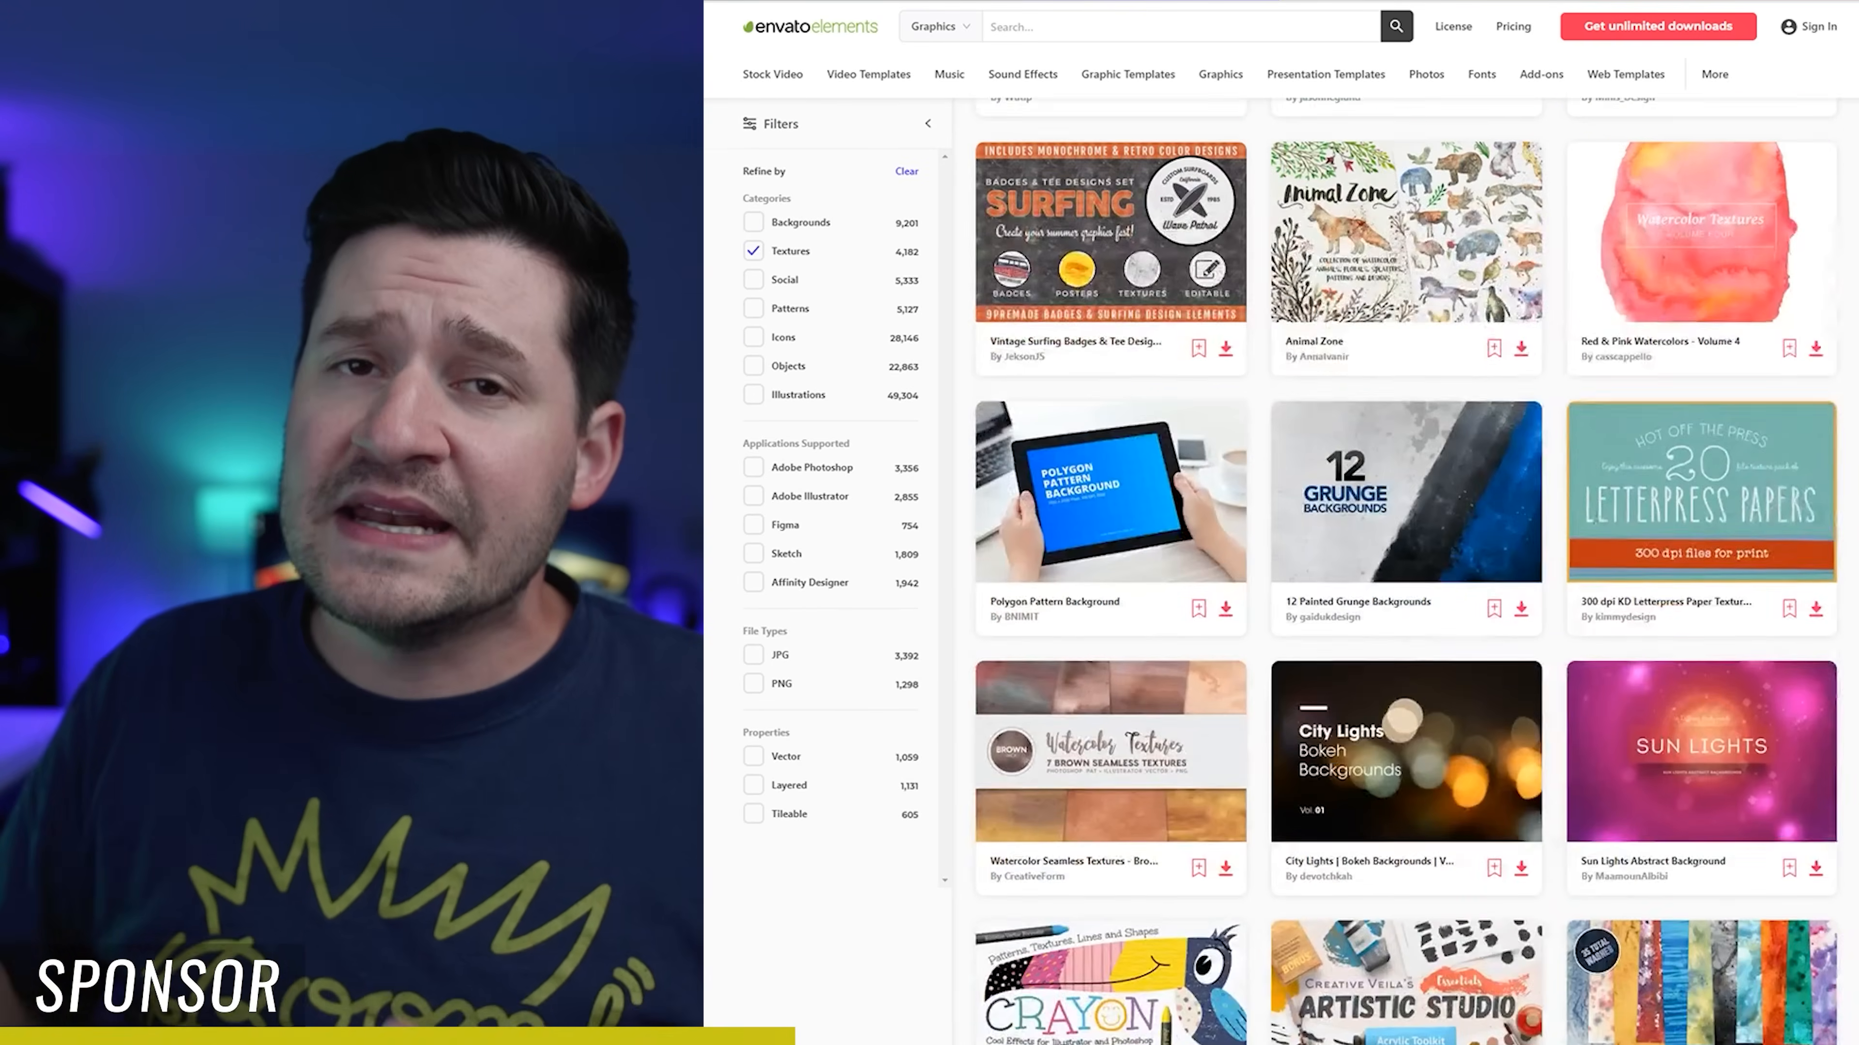
scroll(1694, 759, down, 10)
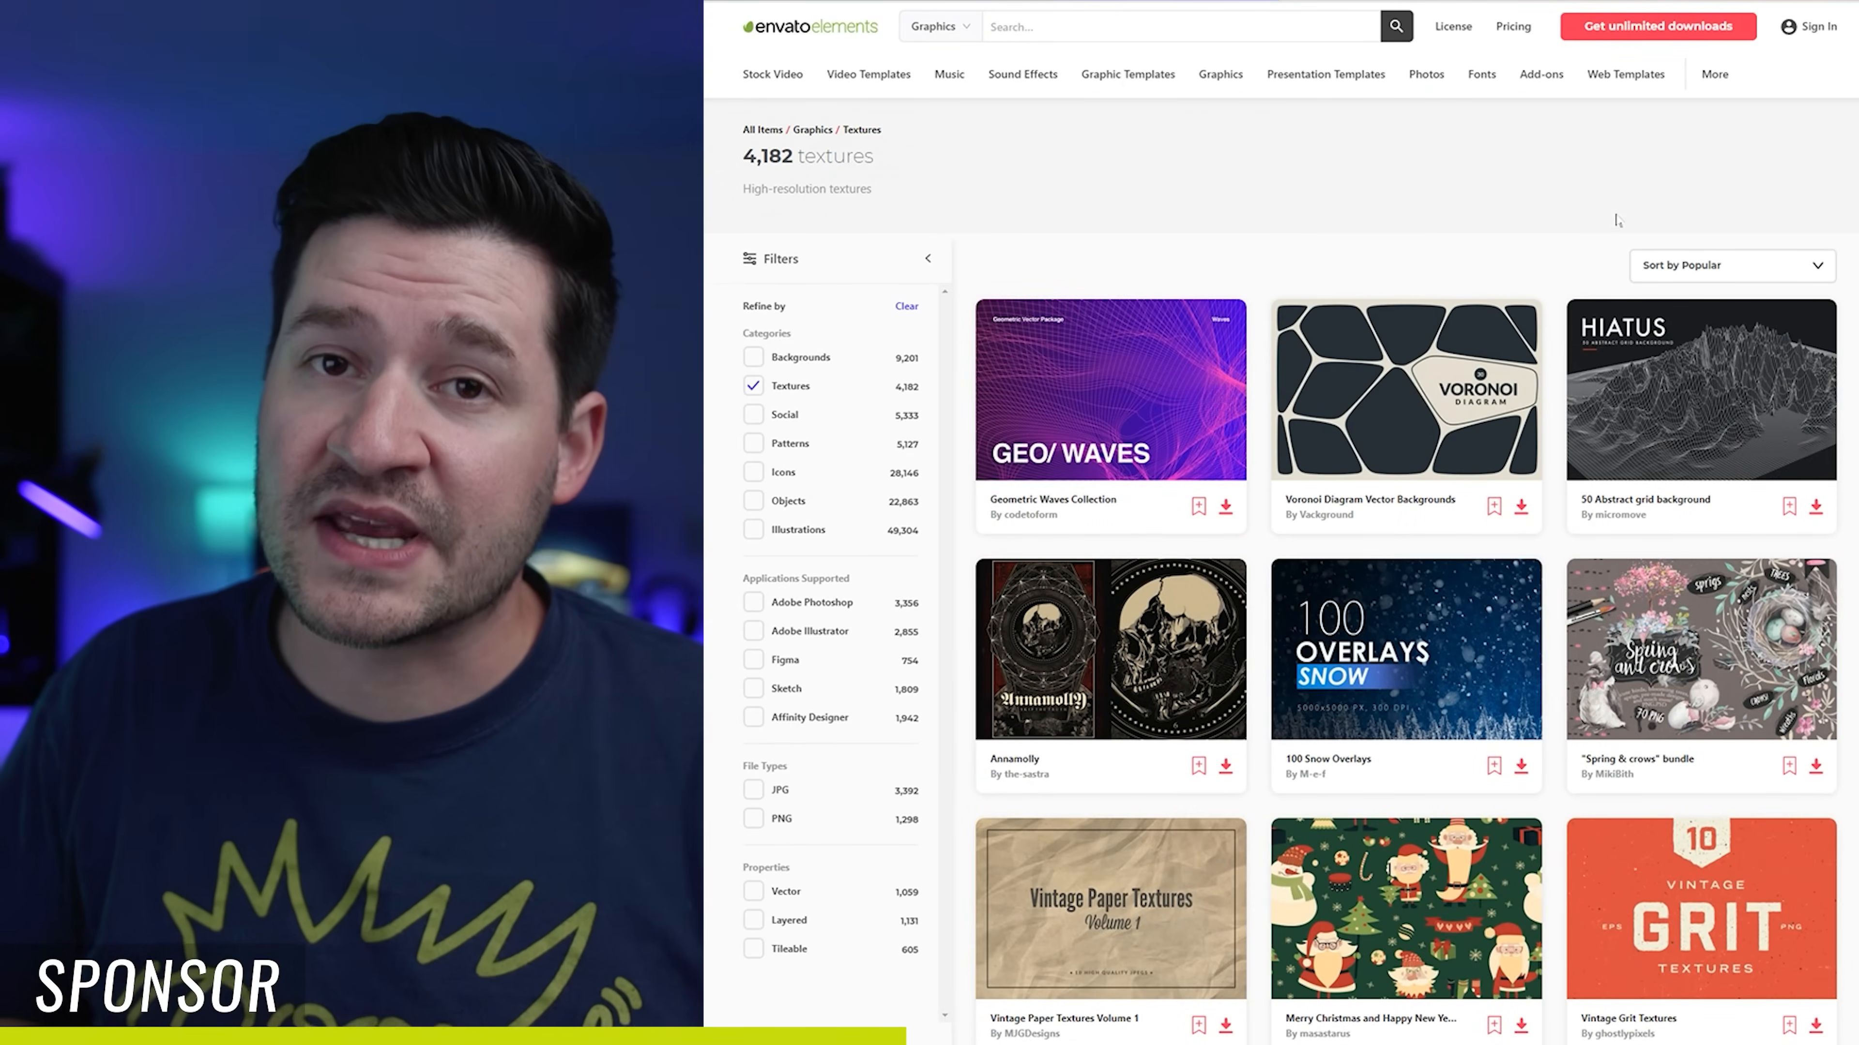
Step: Browse the Presentation Templates category for slide themes
click(1348, 82)
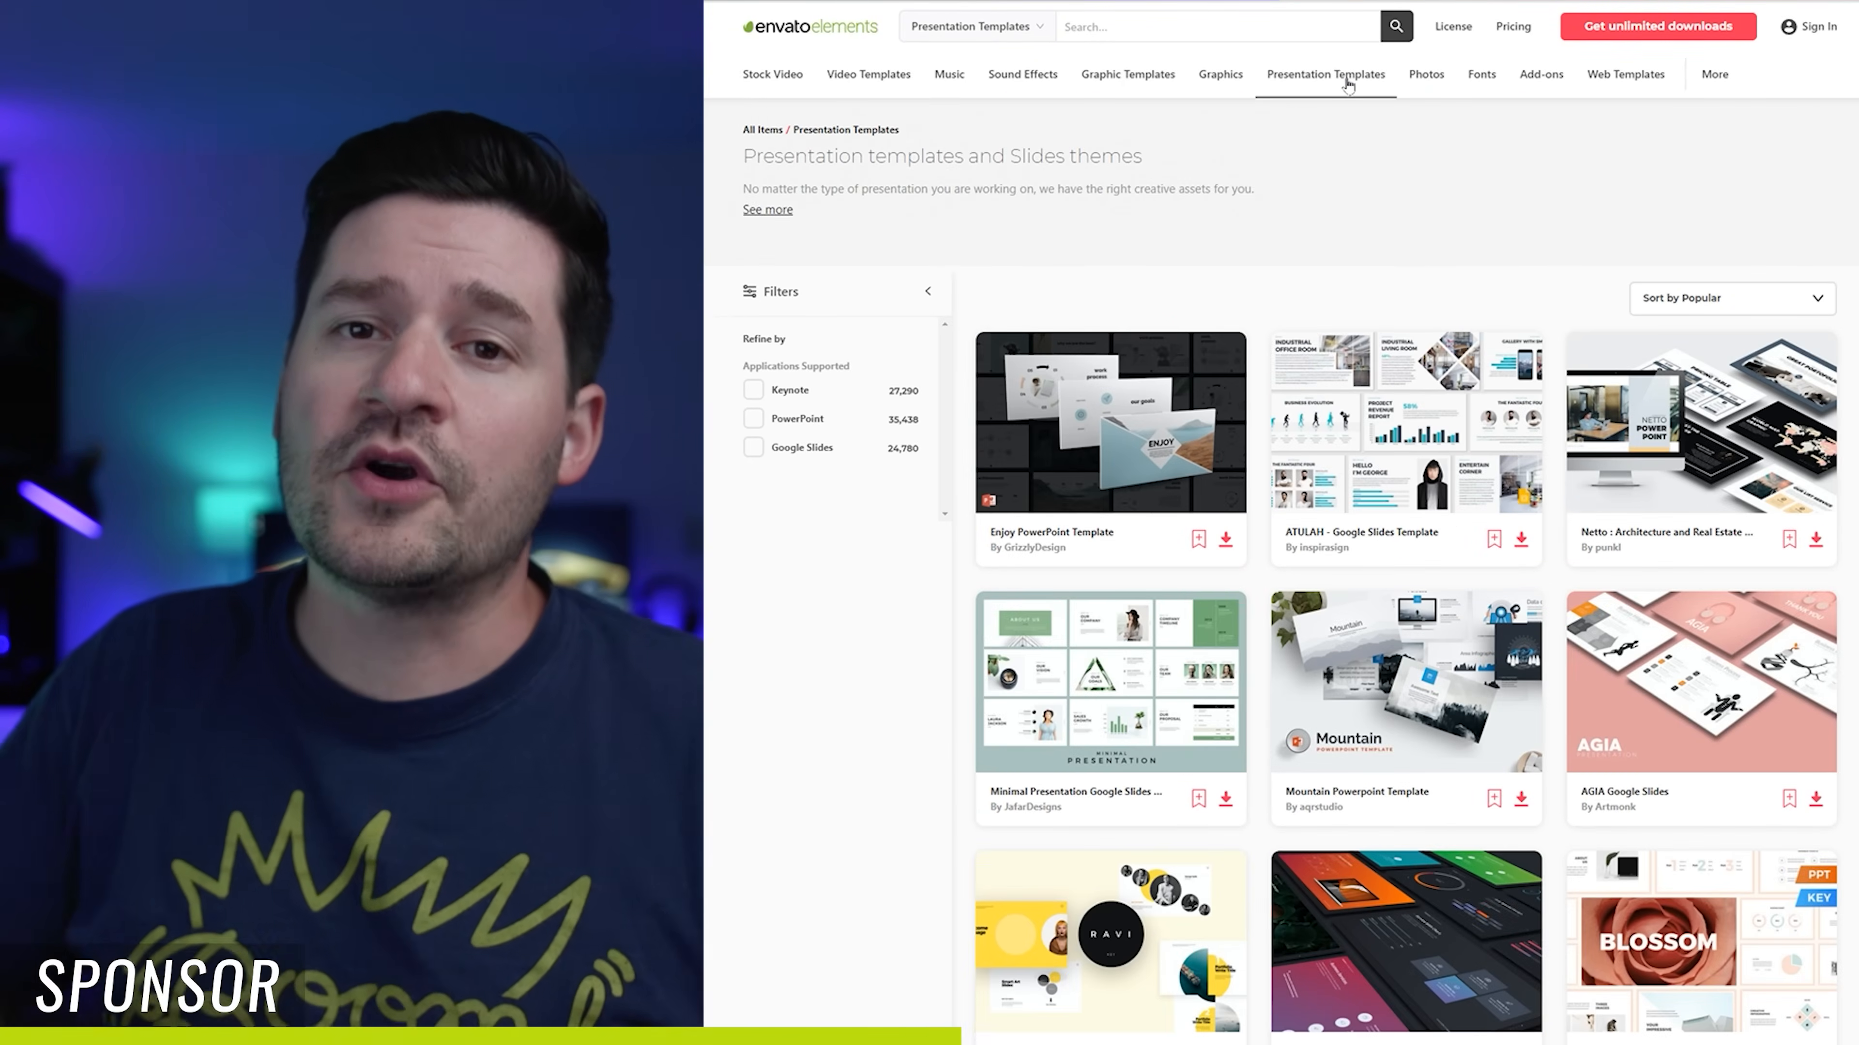
scroll(1844, 442, down, 1)
scroll(1844, 442, down, 12)
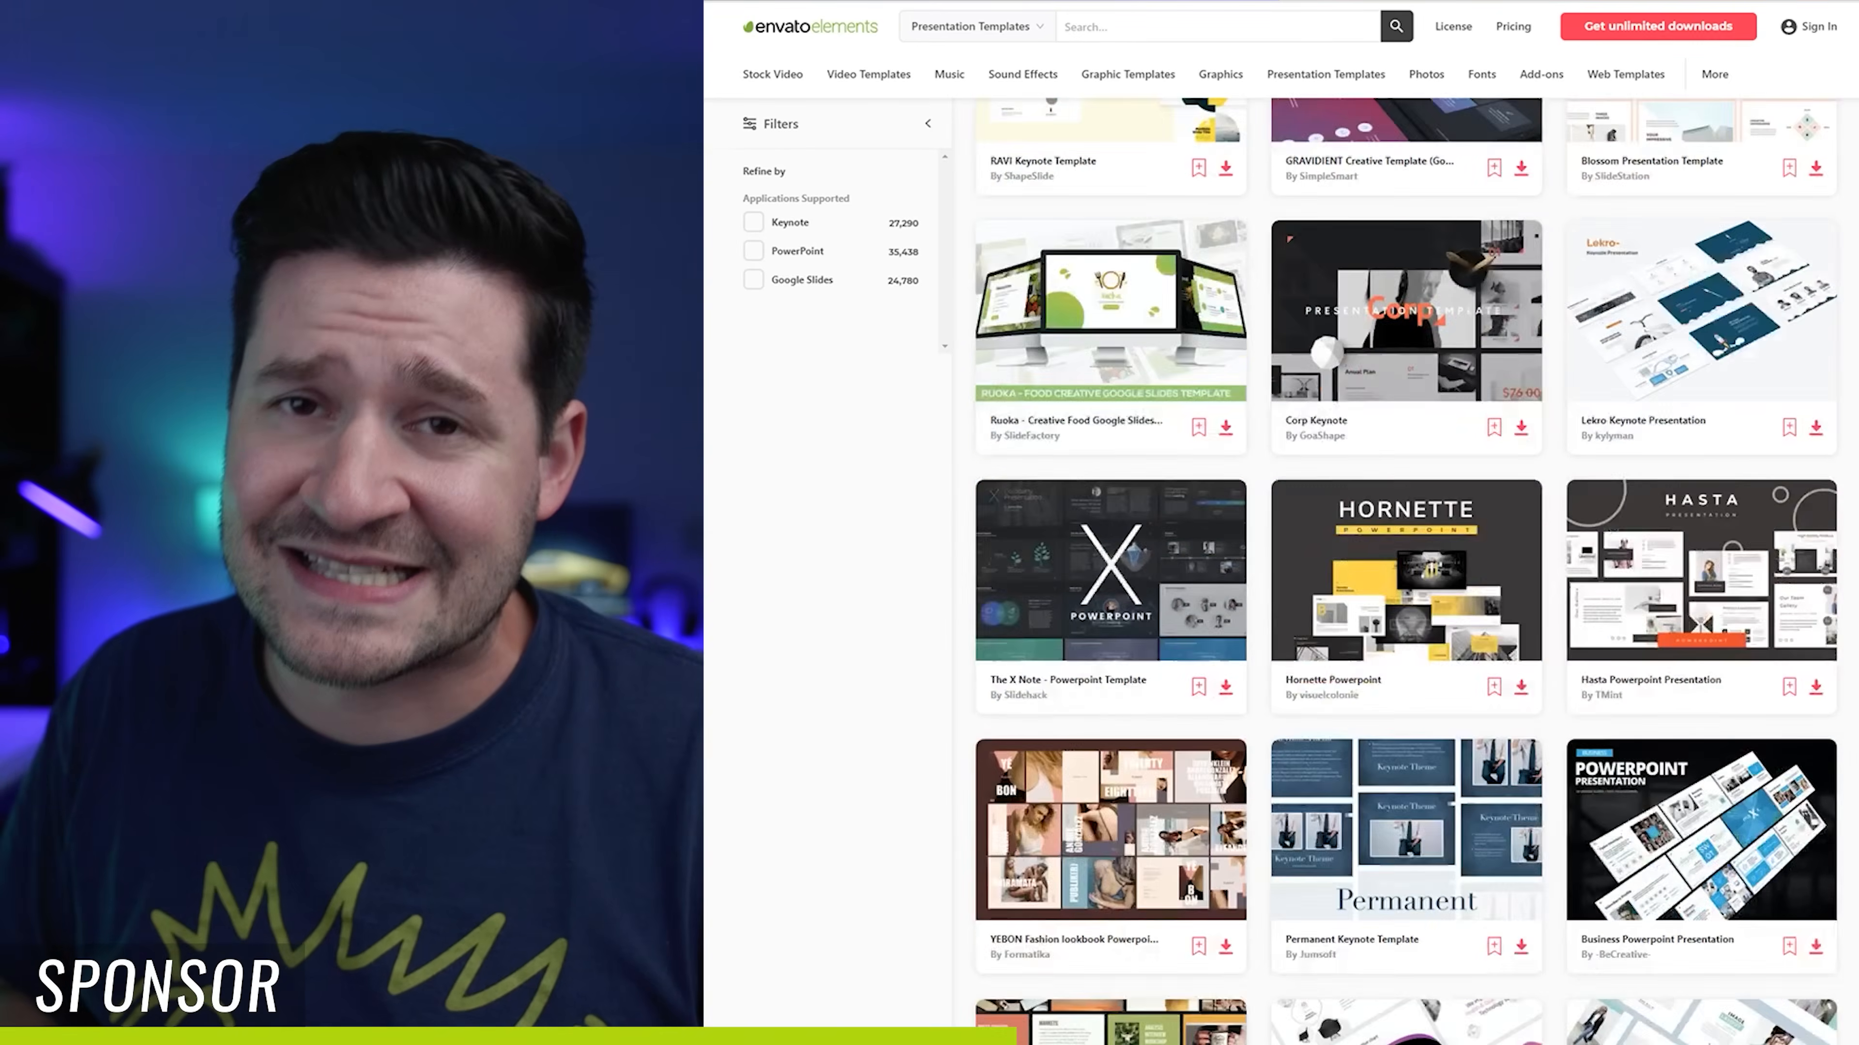
scroll(1405, 571, down, 15)
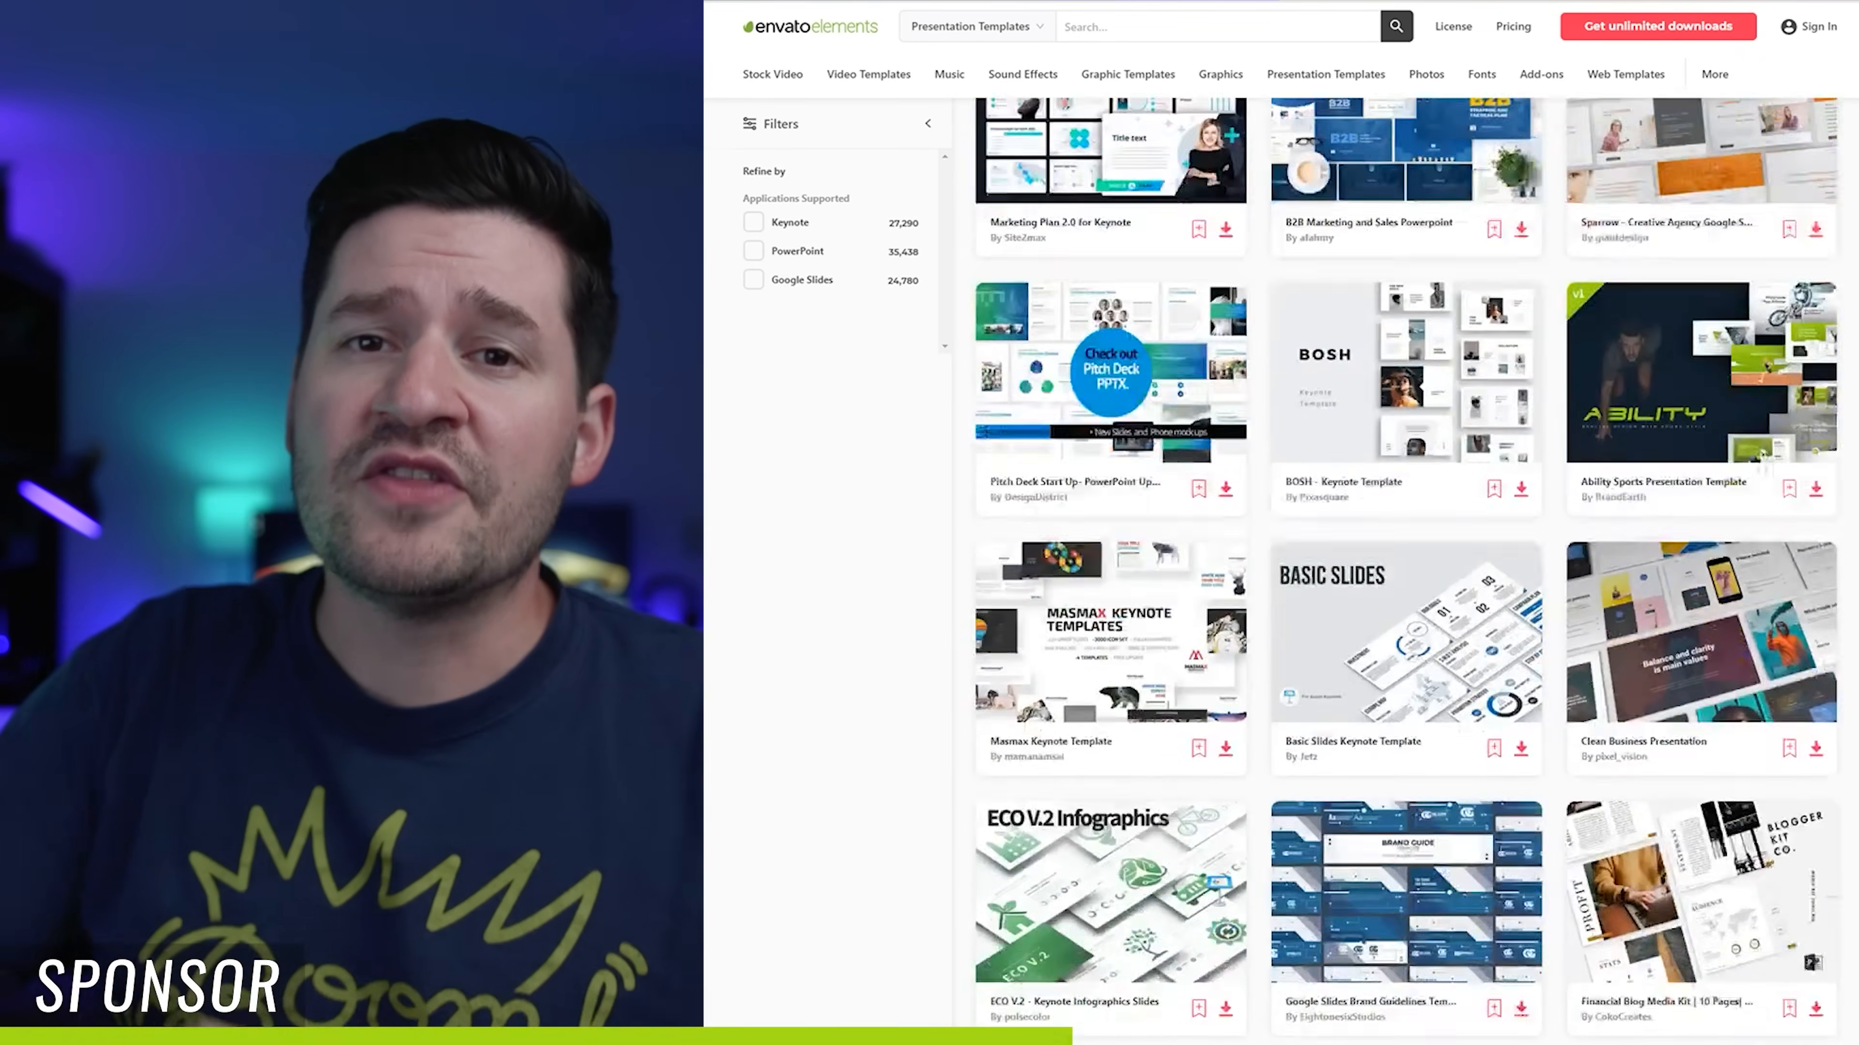
scroll(1405, 571, down, 10)
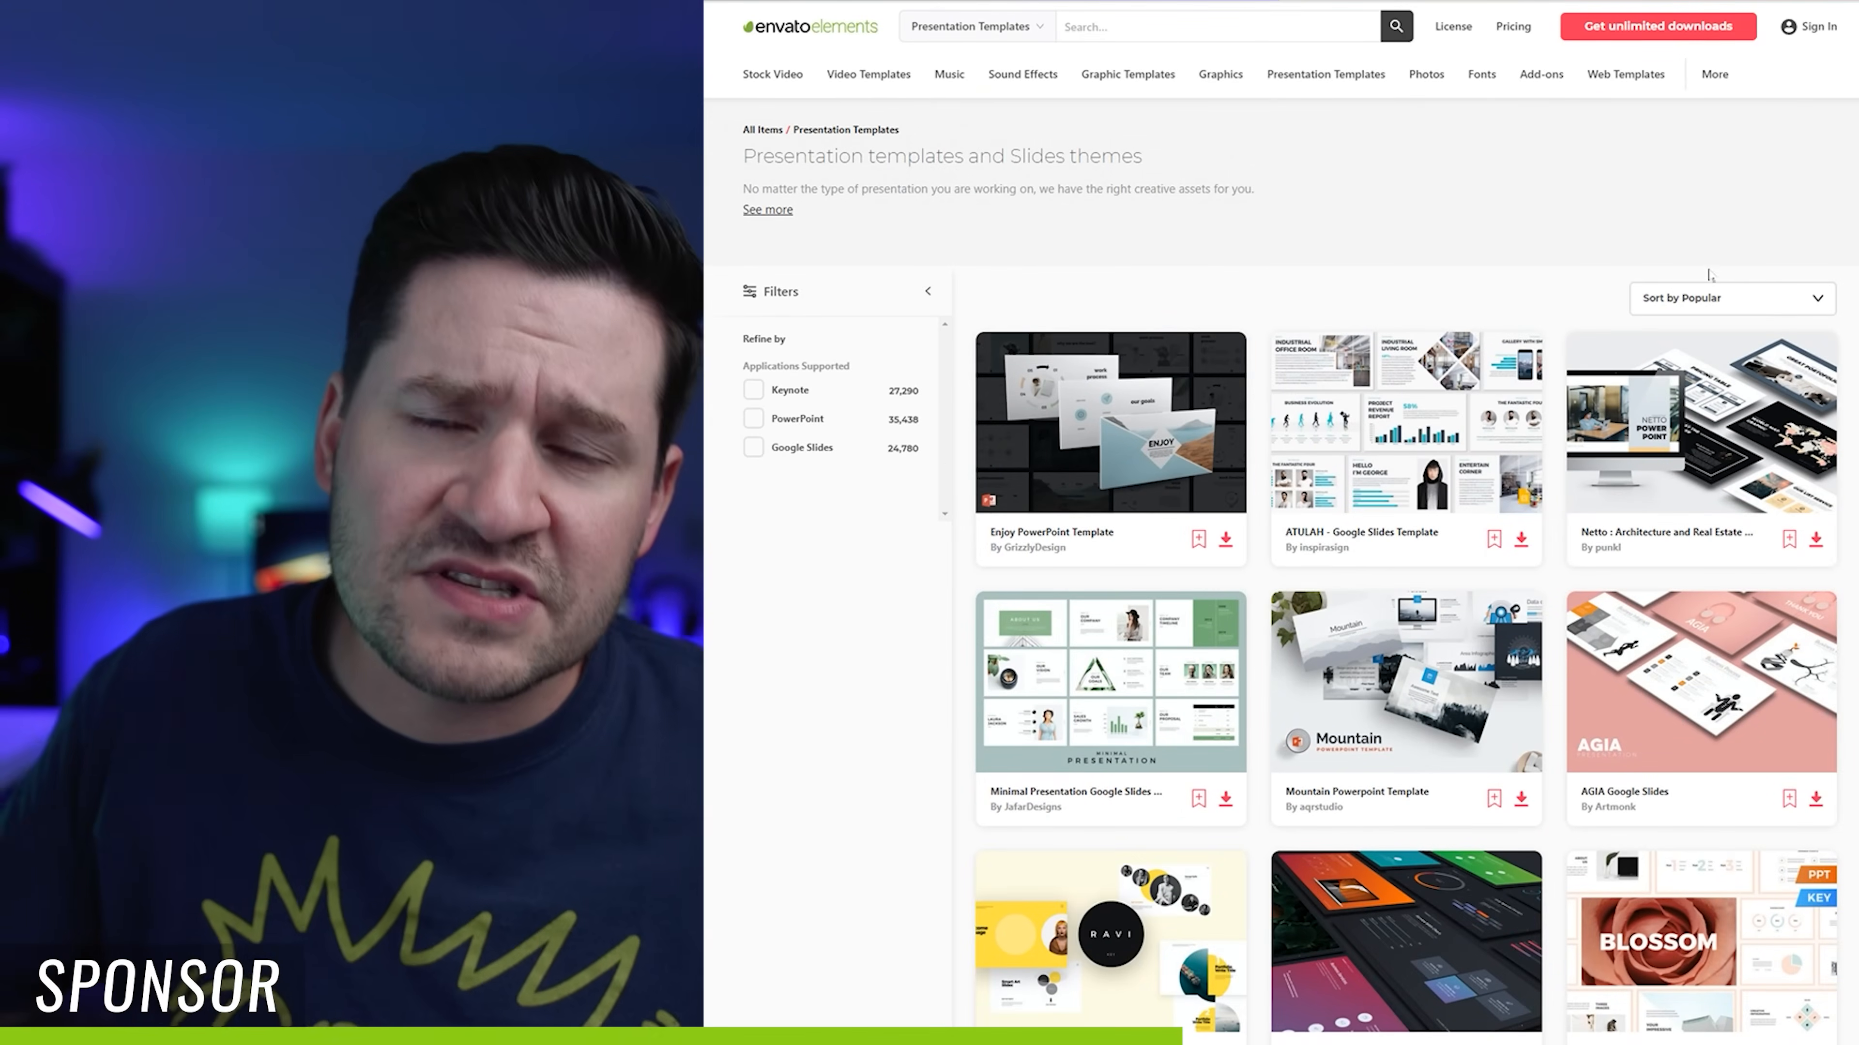
Step: Browse the Fonts category for available typefaces
click(1478, 76)
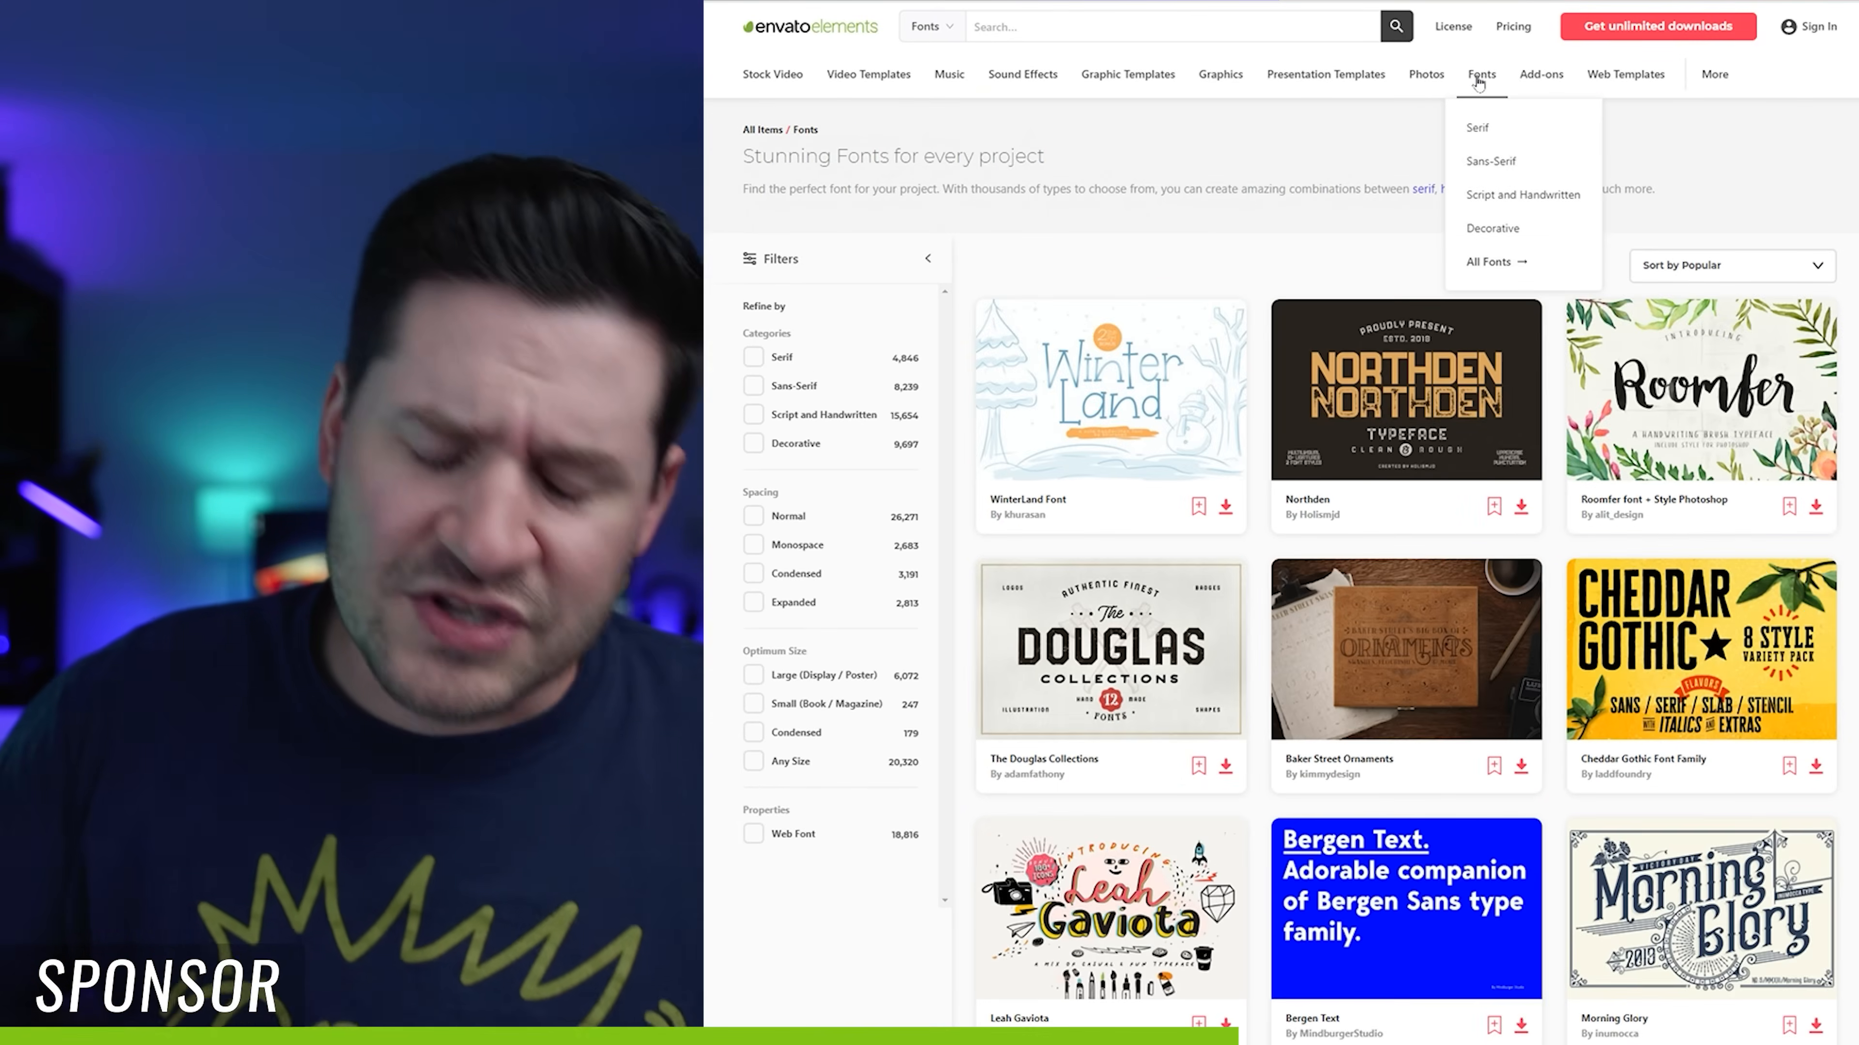
scroll(1405, 571, down, 15)
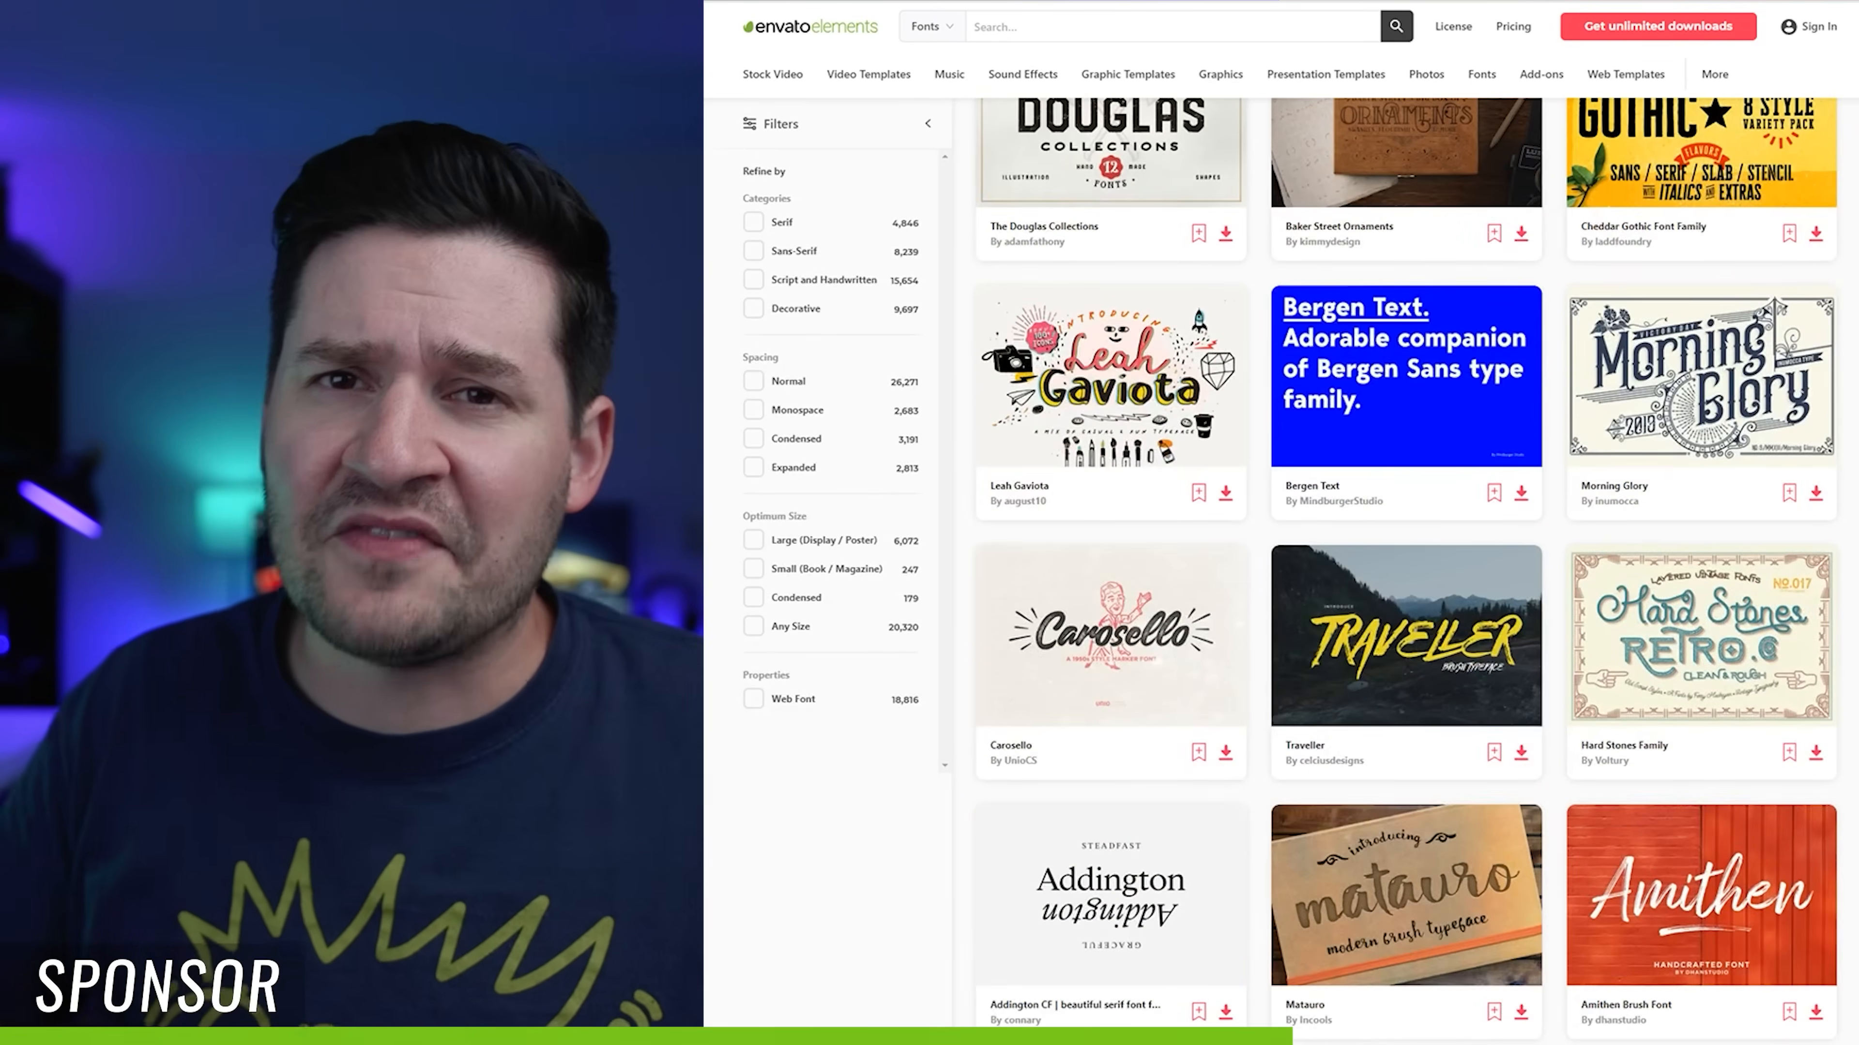
Step: Browse more typefaces in the Fonts category and the photo results for "landscape sunset"
scroll(1405, 571, down, 20)
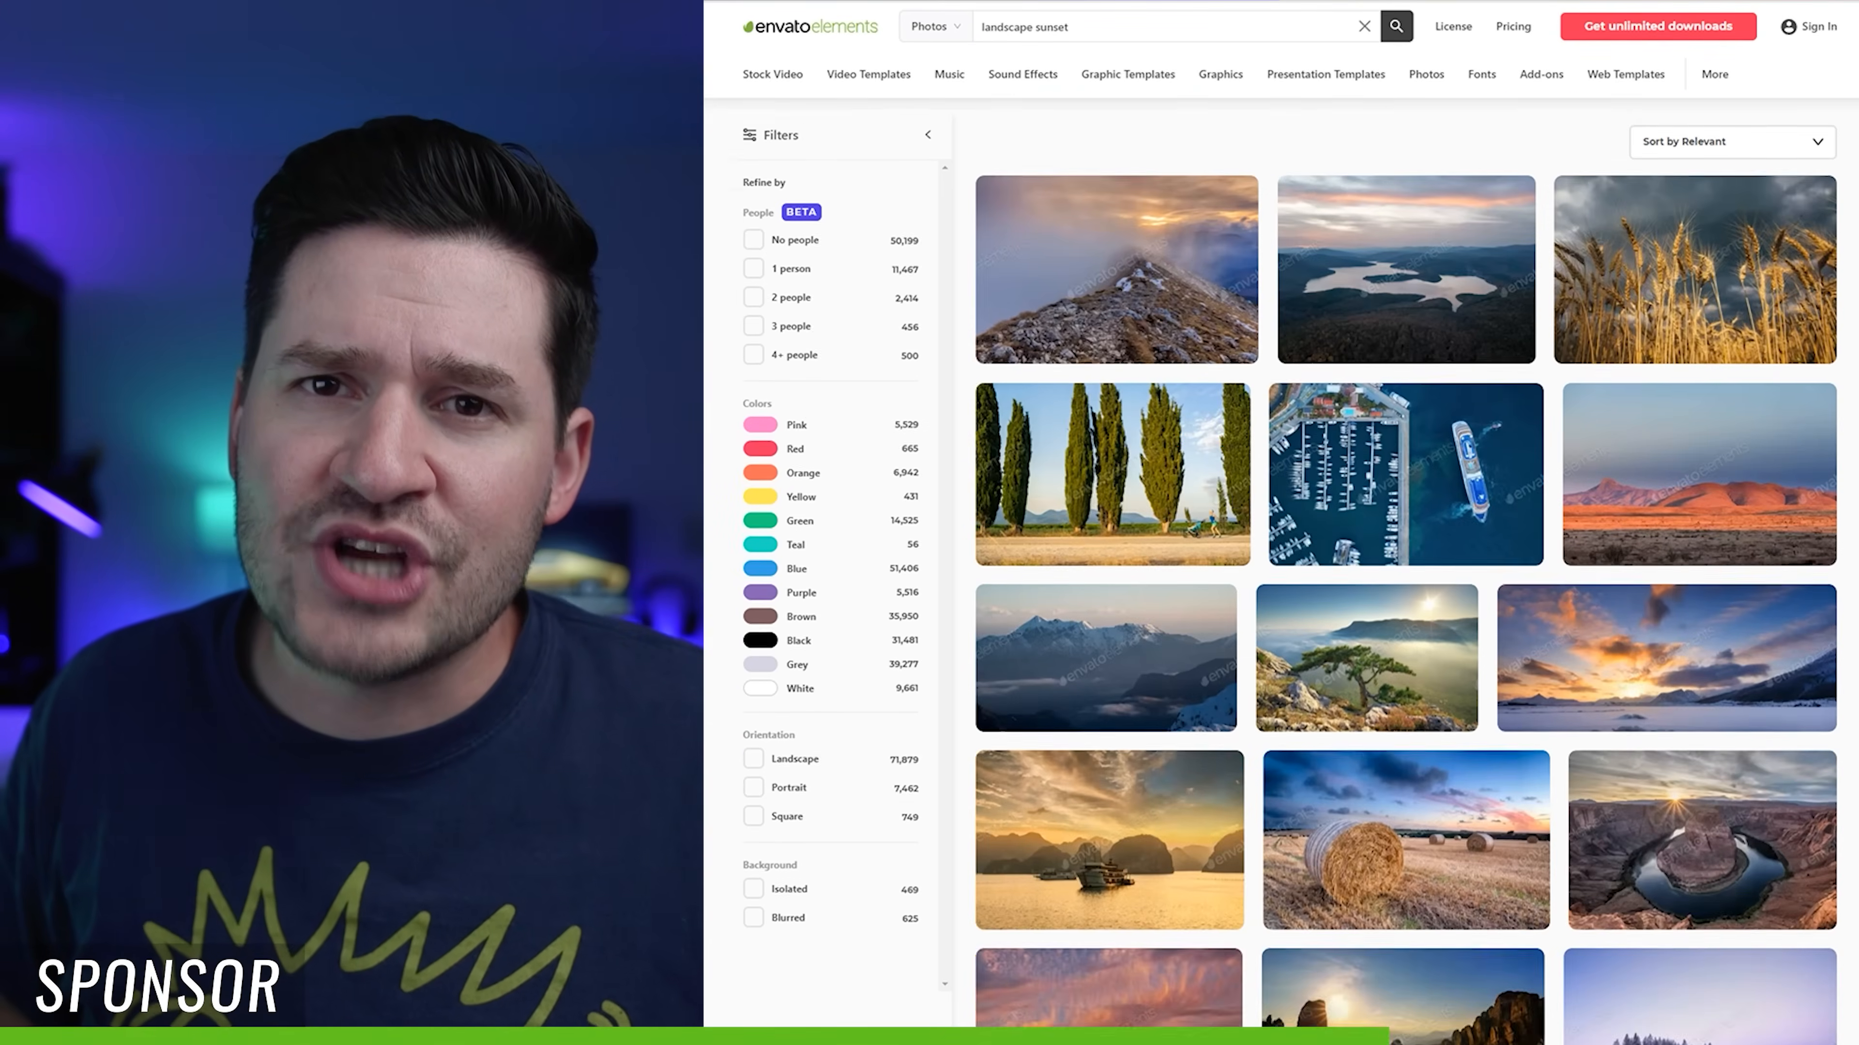
scroll(1405, 572, down, 10)
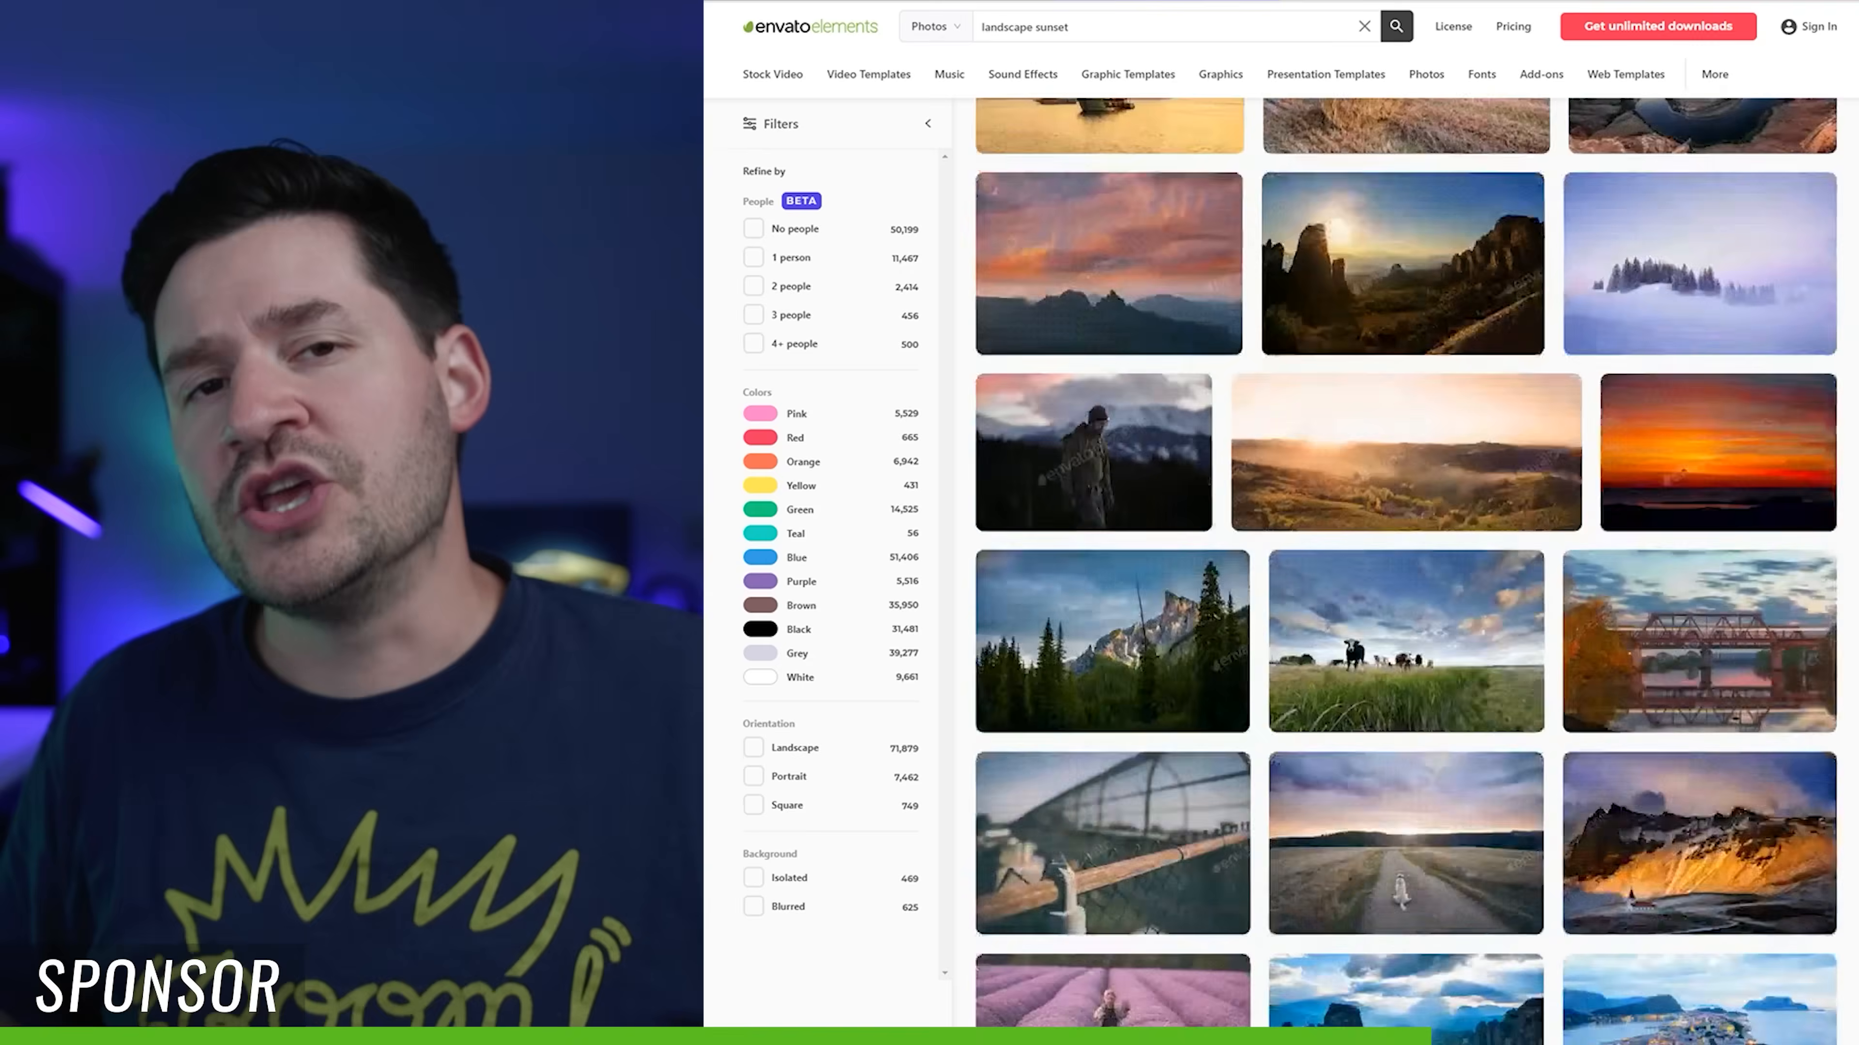
scroll(1405, 571, down, 15)
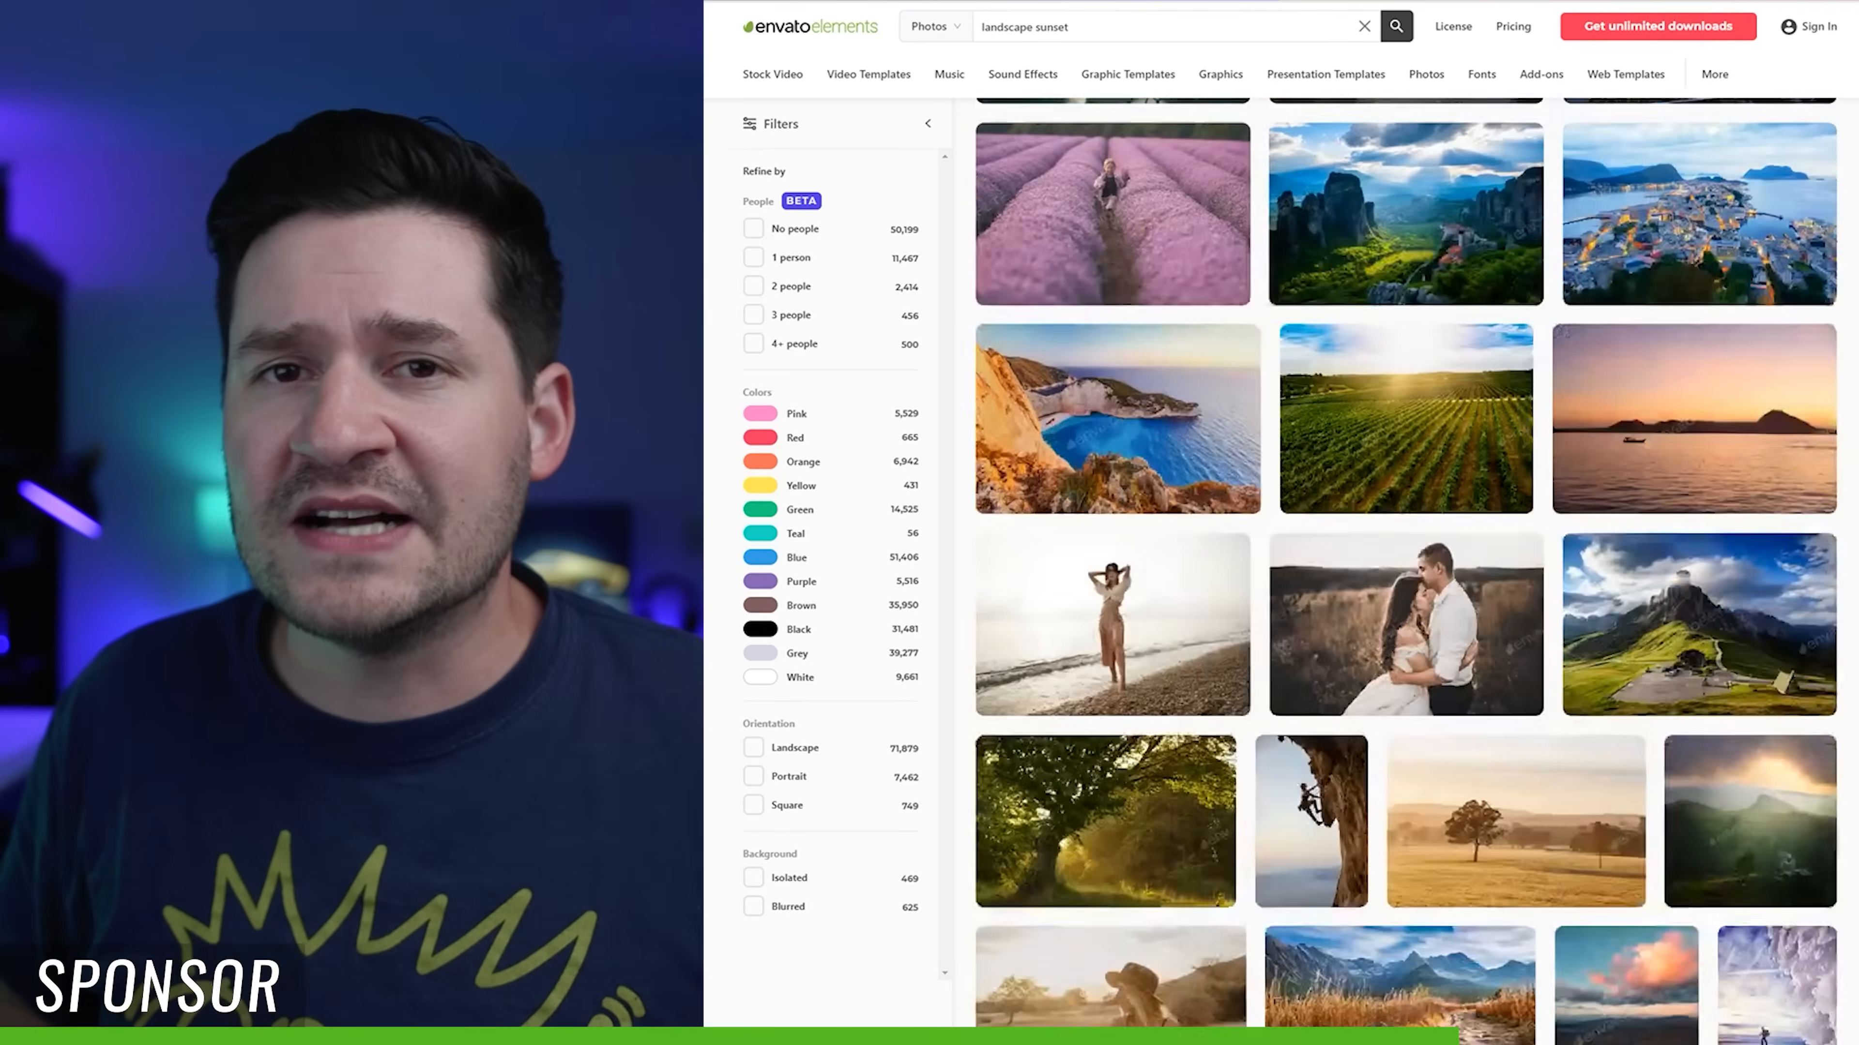
scroll(1405, 571, down, 5)
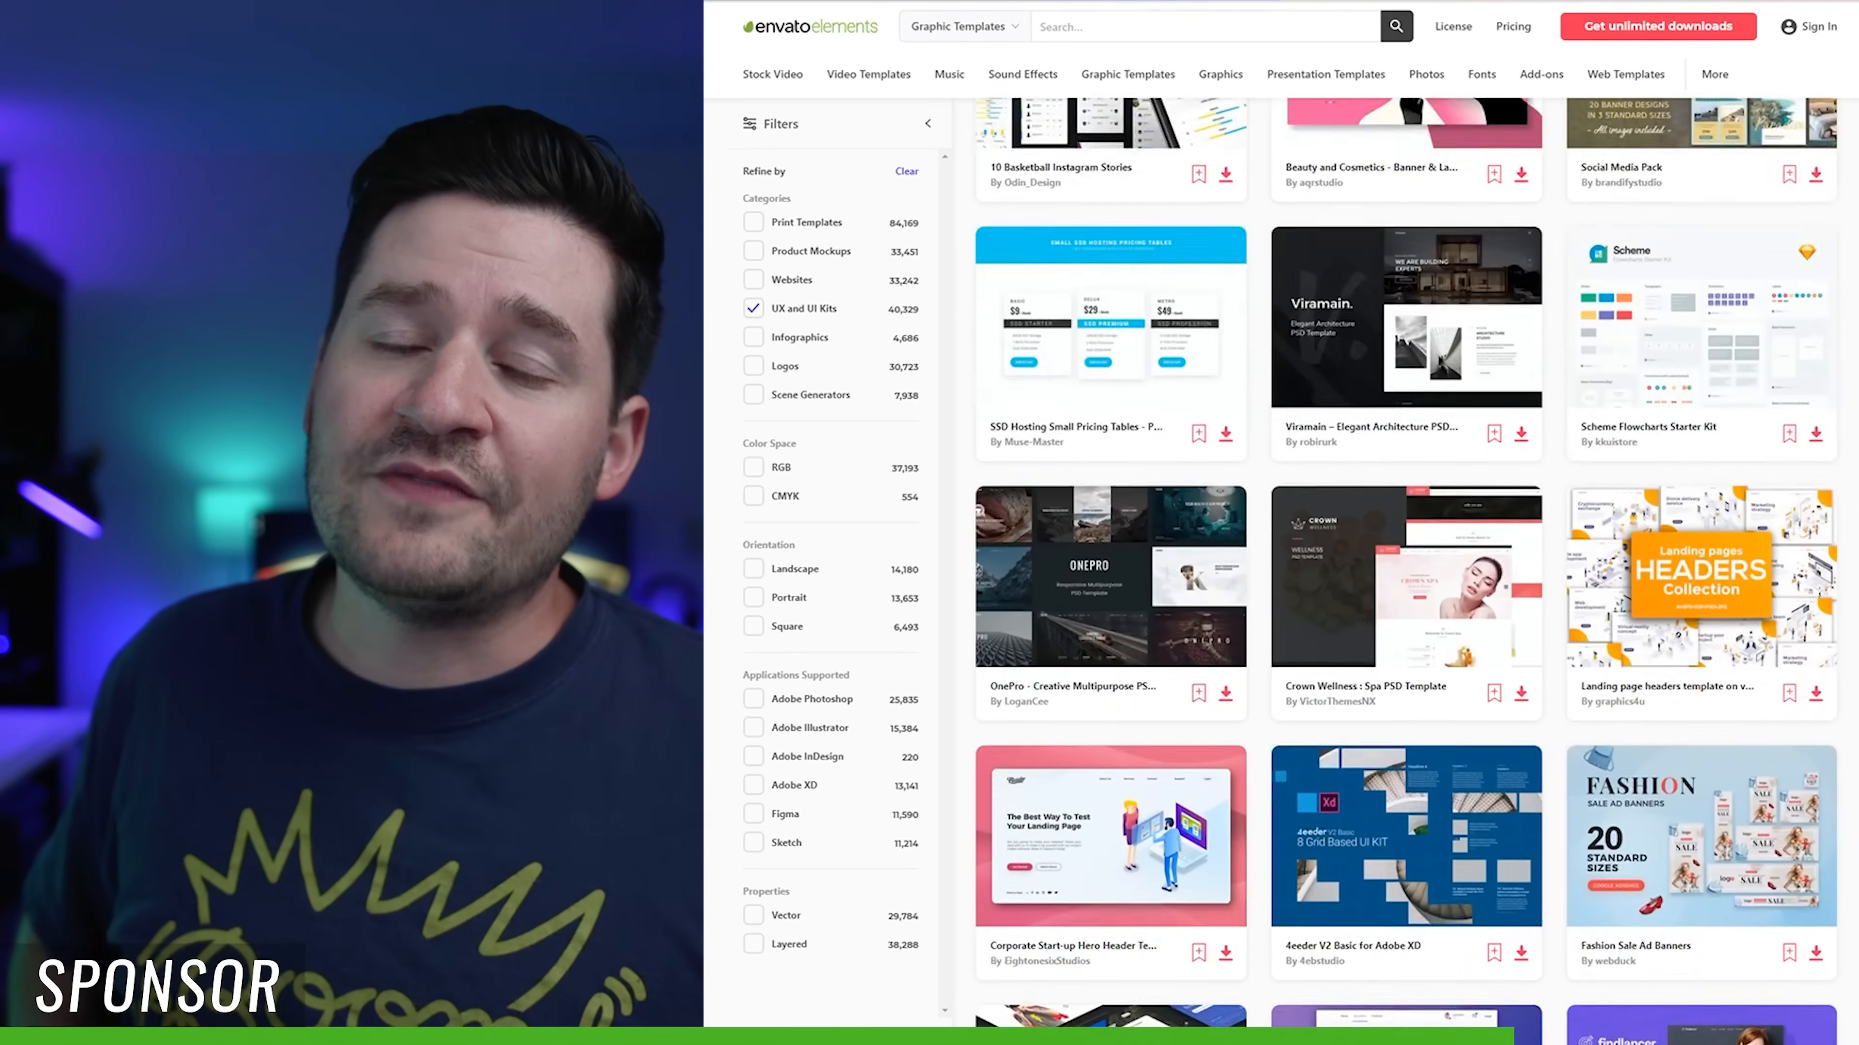
Step: Browse the UX and UI Kits within the Graphic Templates category
scroll(1405, 571, down, 5)
scroll(1405, 571, up, 20)
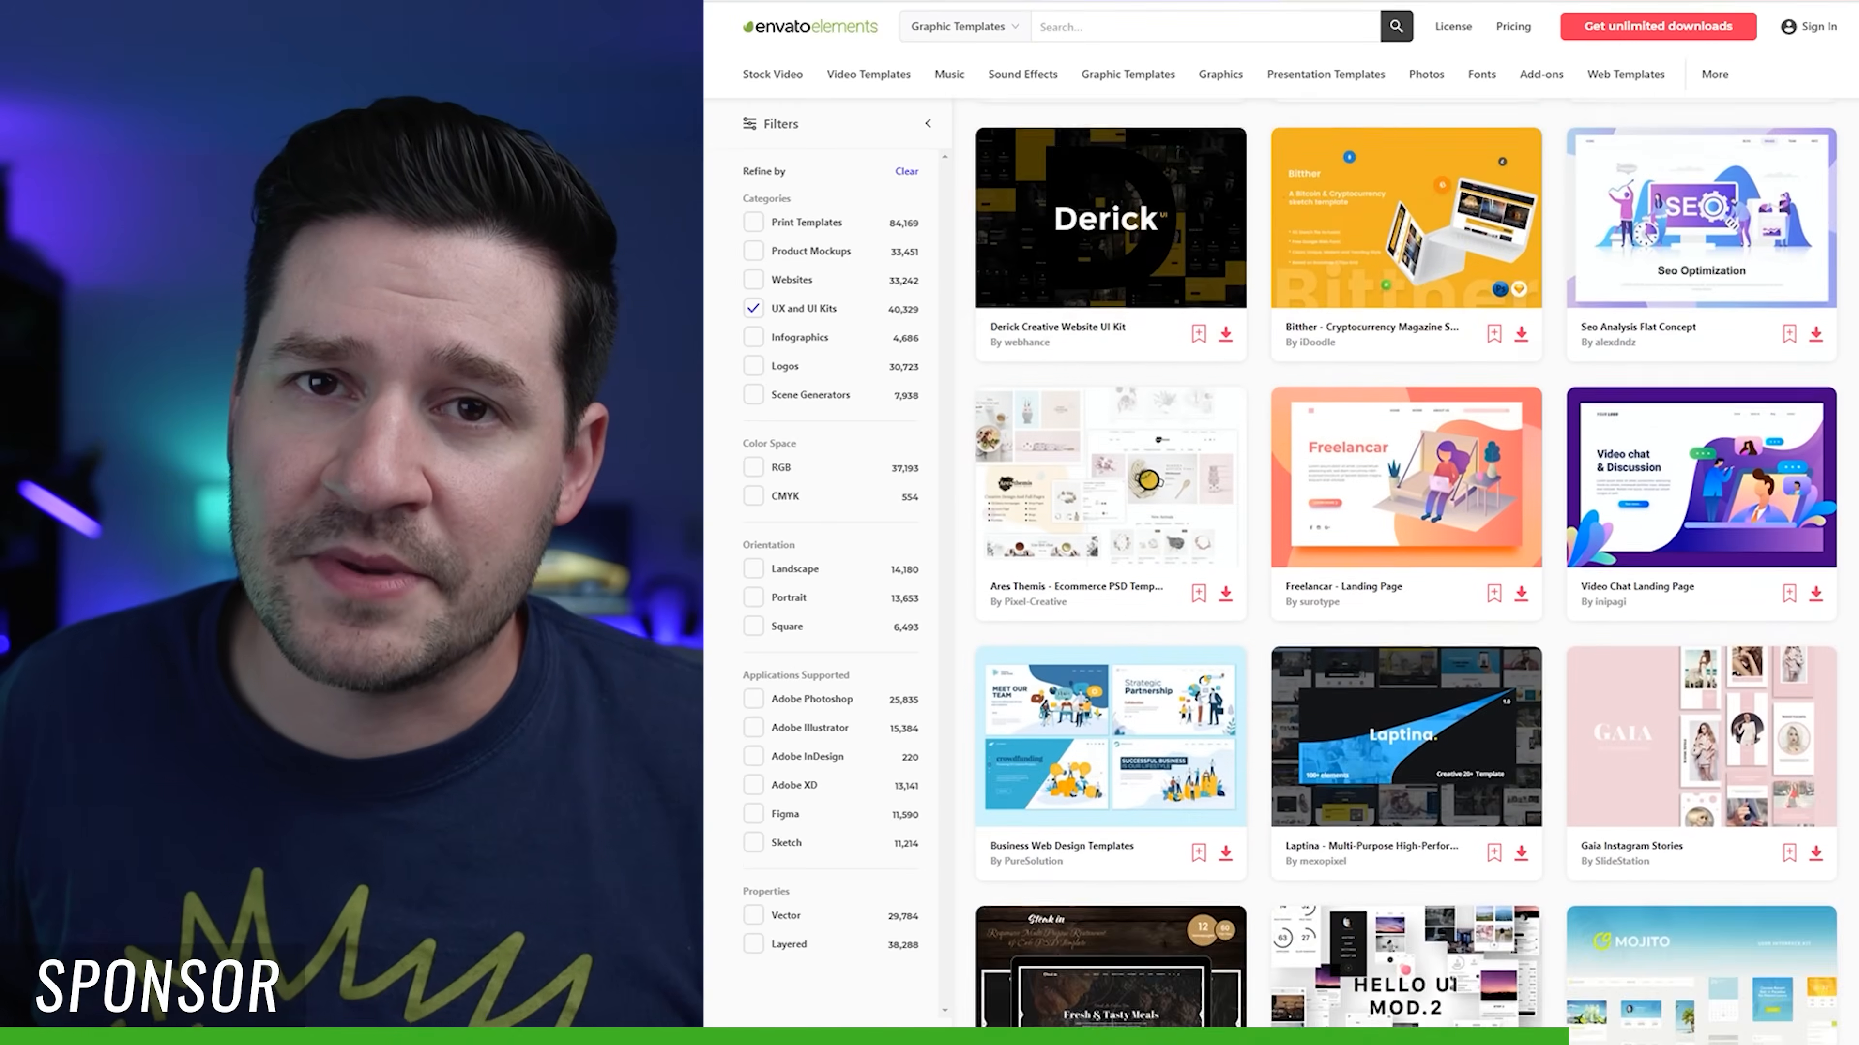
scroll(1405, 571, up, 10)
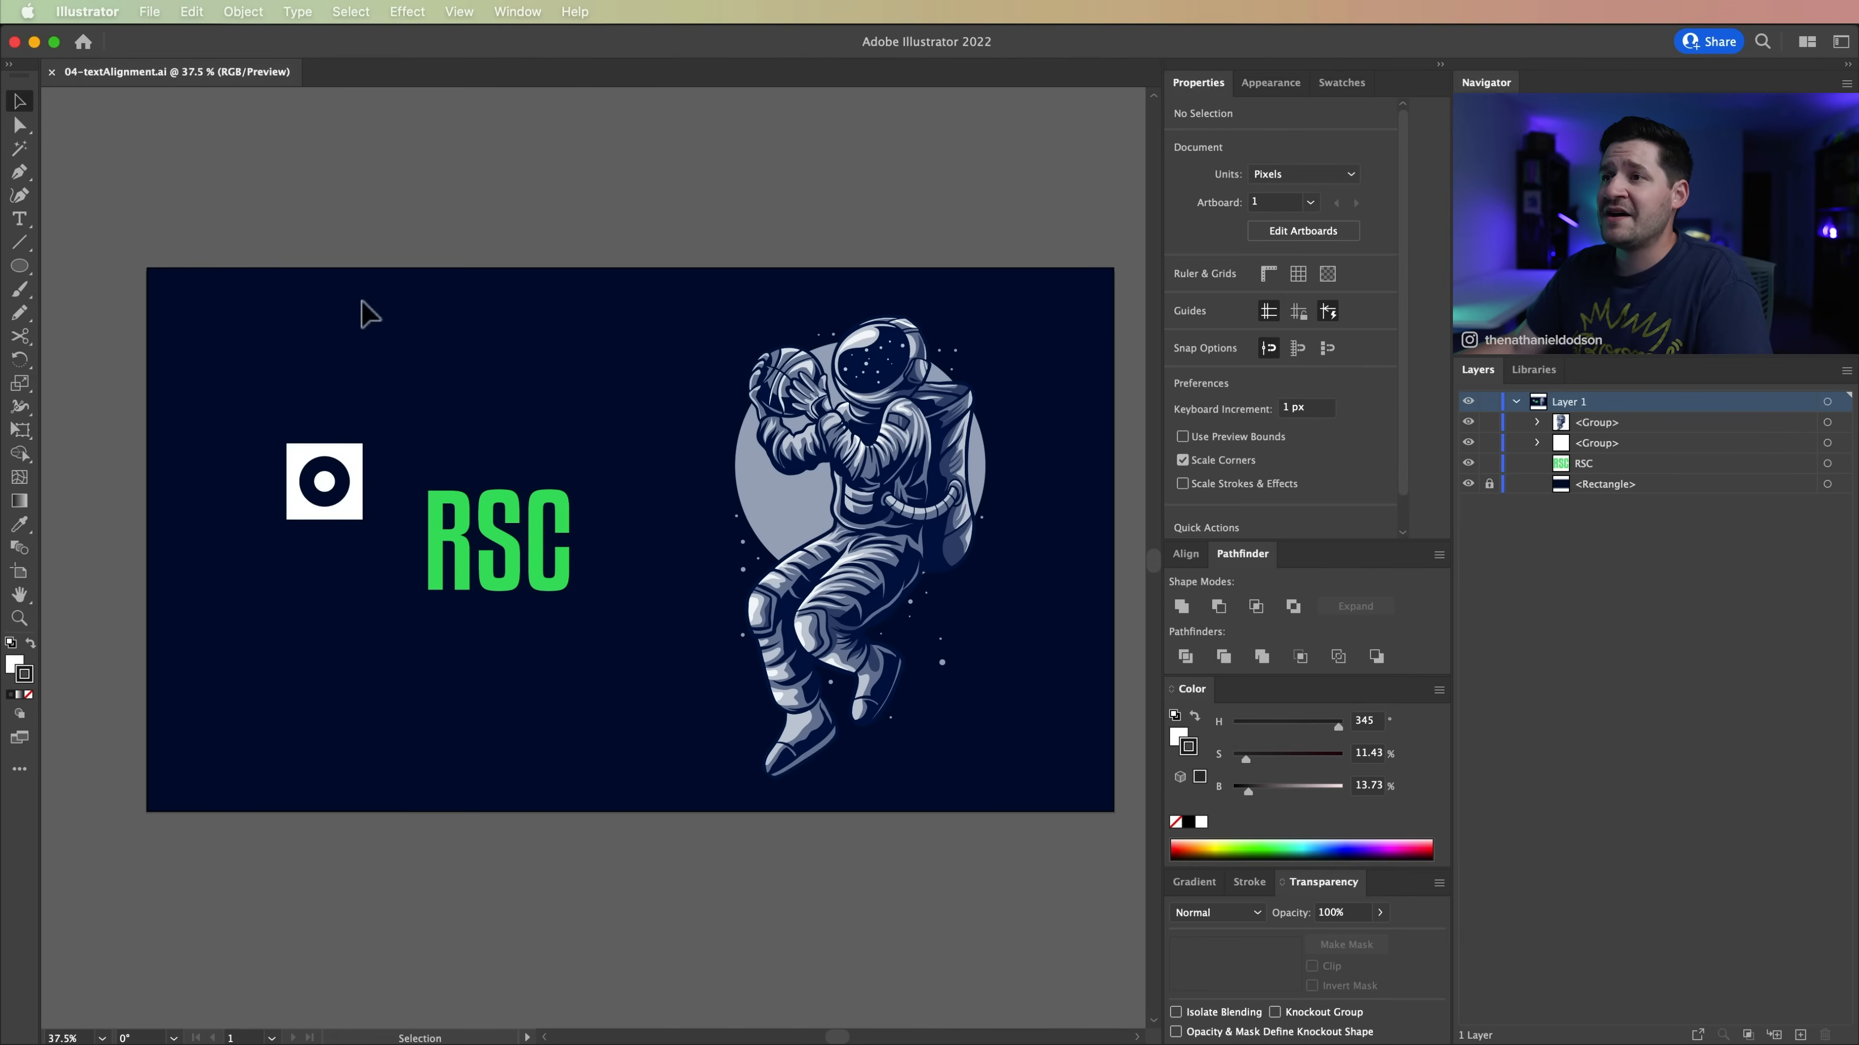
Step: Switch to Illustrator and align the vertical centres of the white icon group and the green RSC text
drag(446, 402, 603, 670)
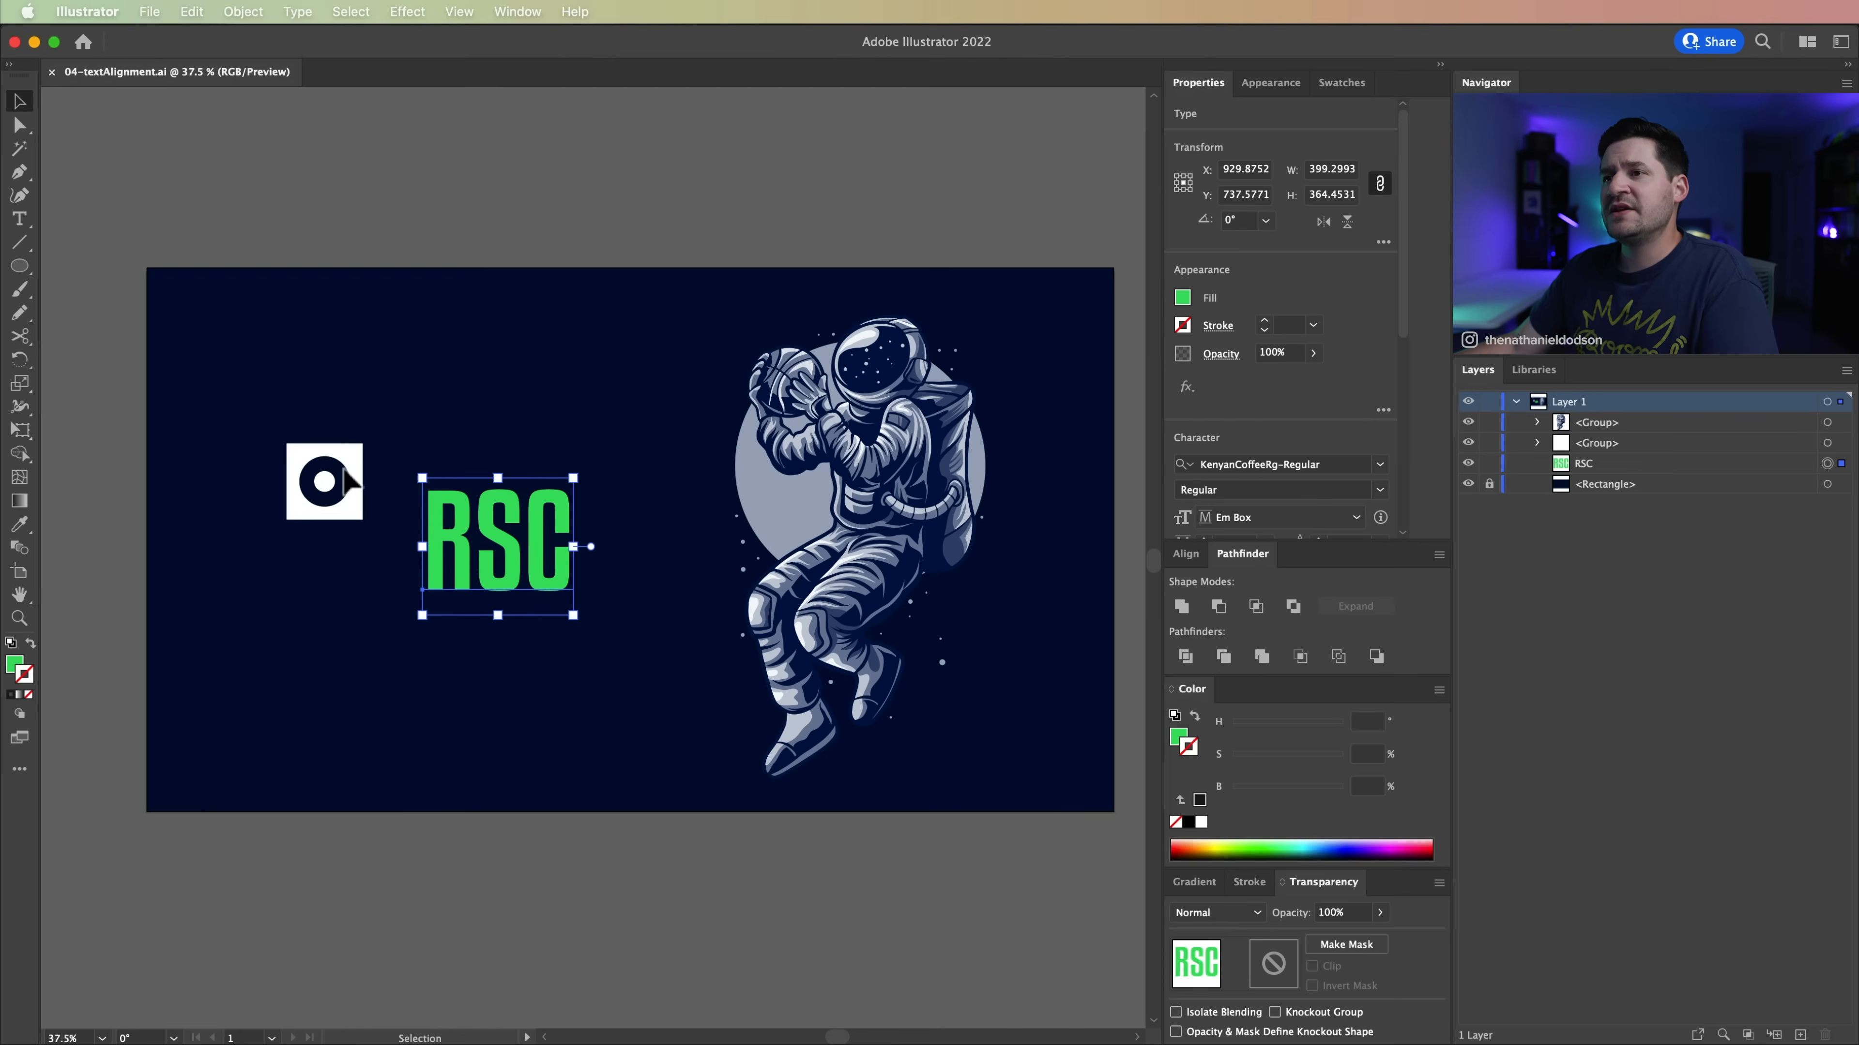
click(344, 484)
click(364, 650)
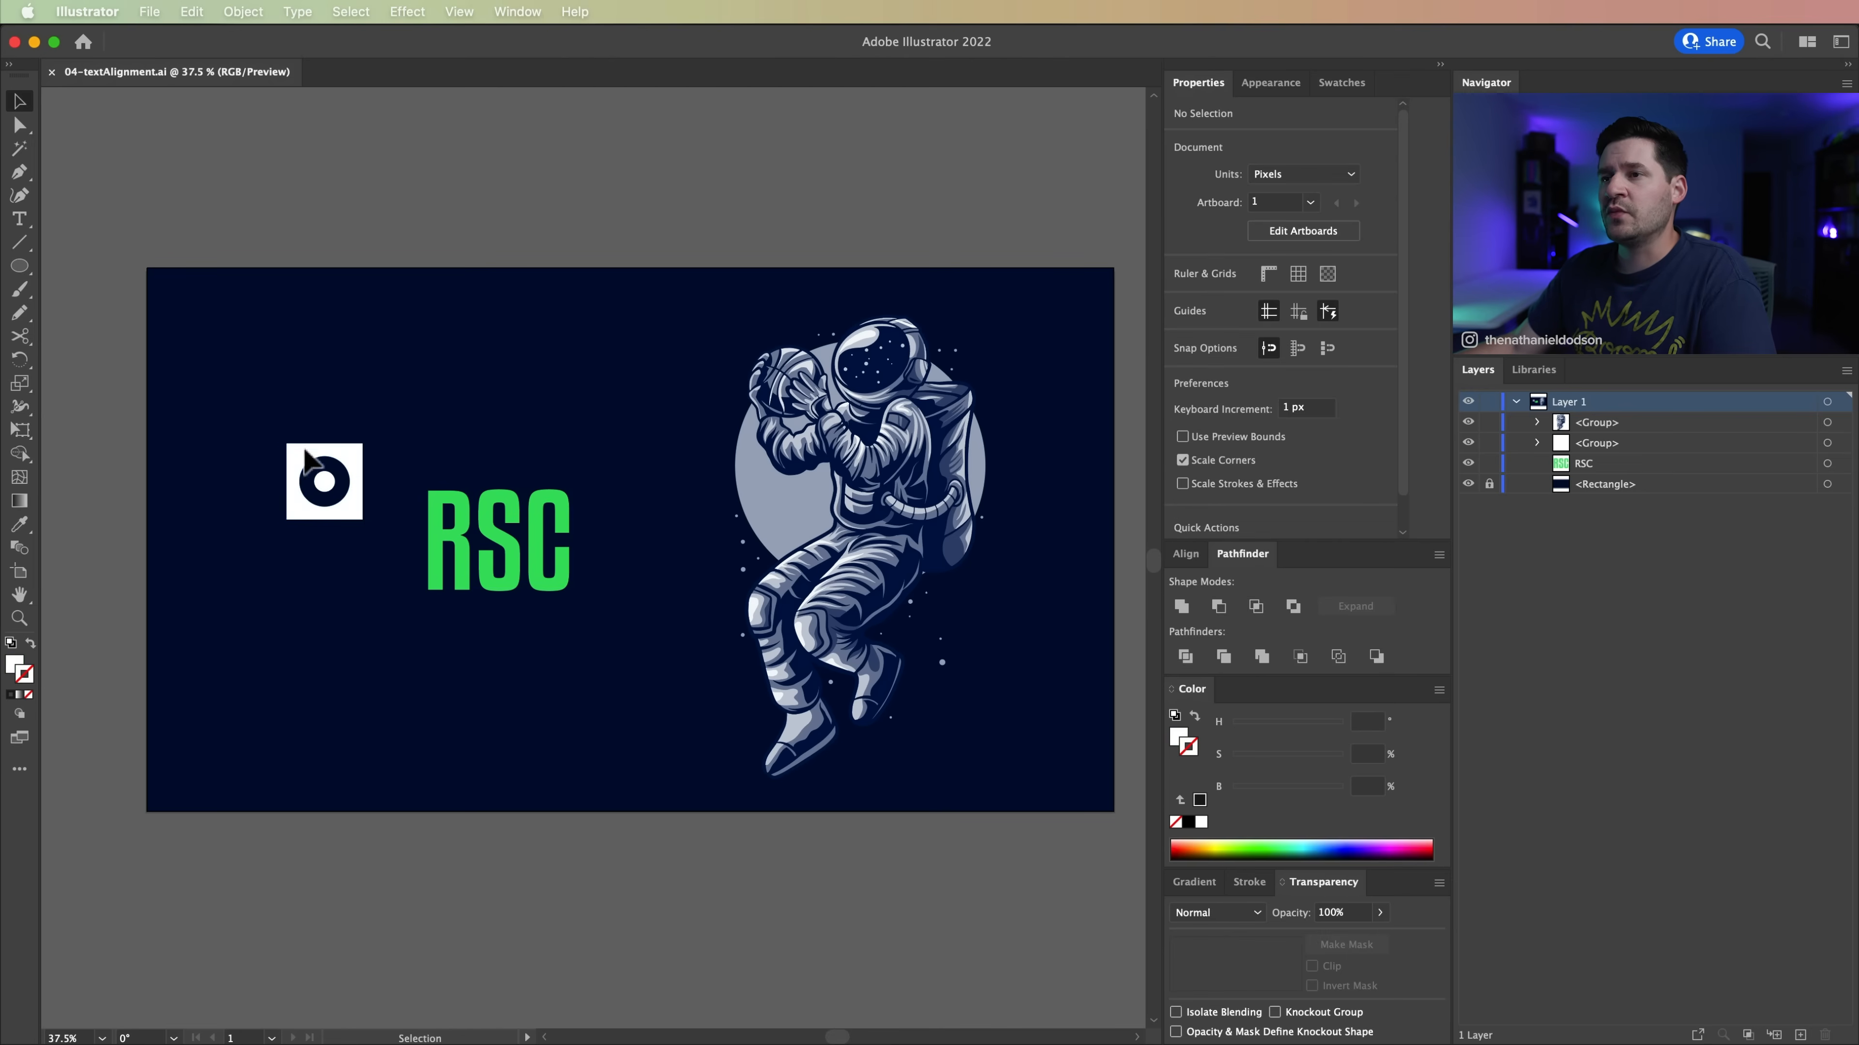
drag(359, 538, 658, 682)
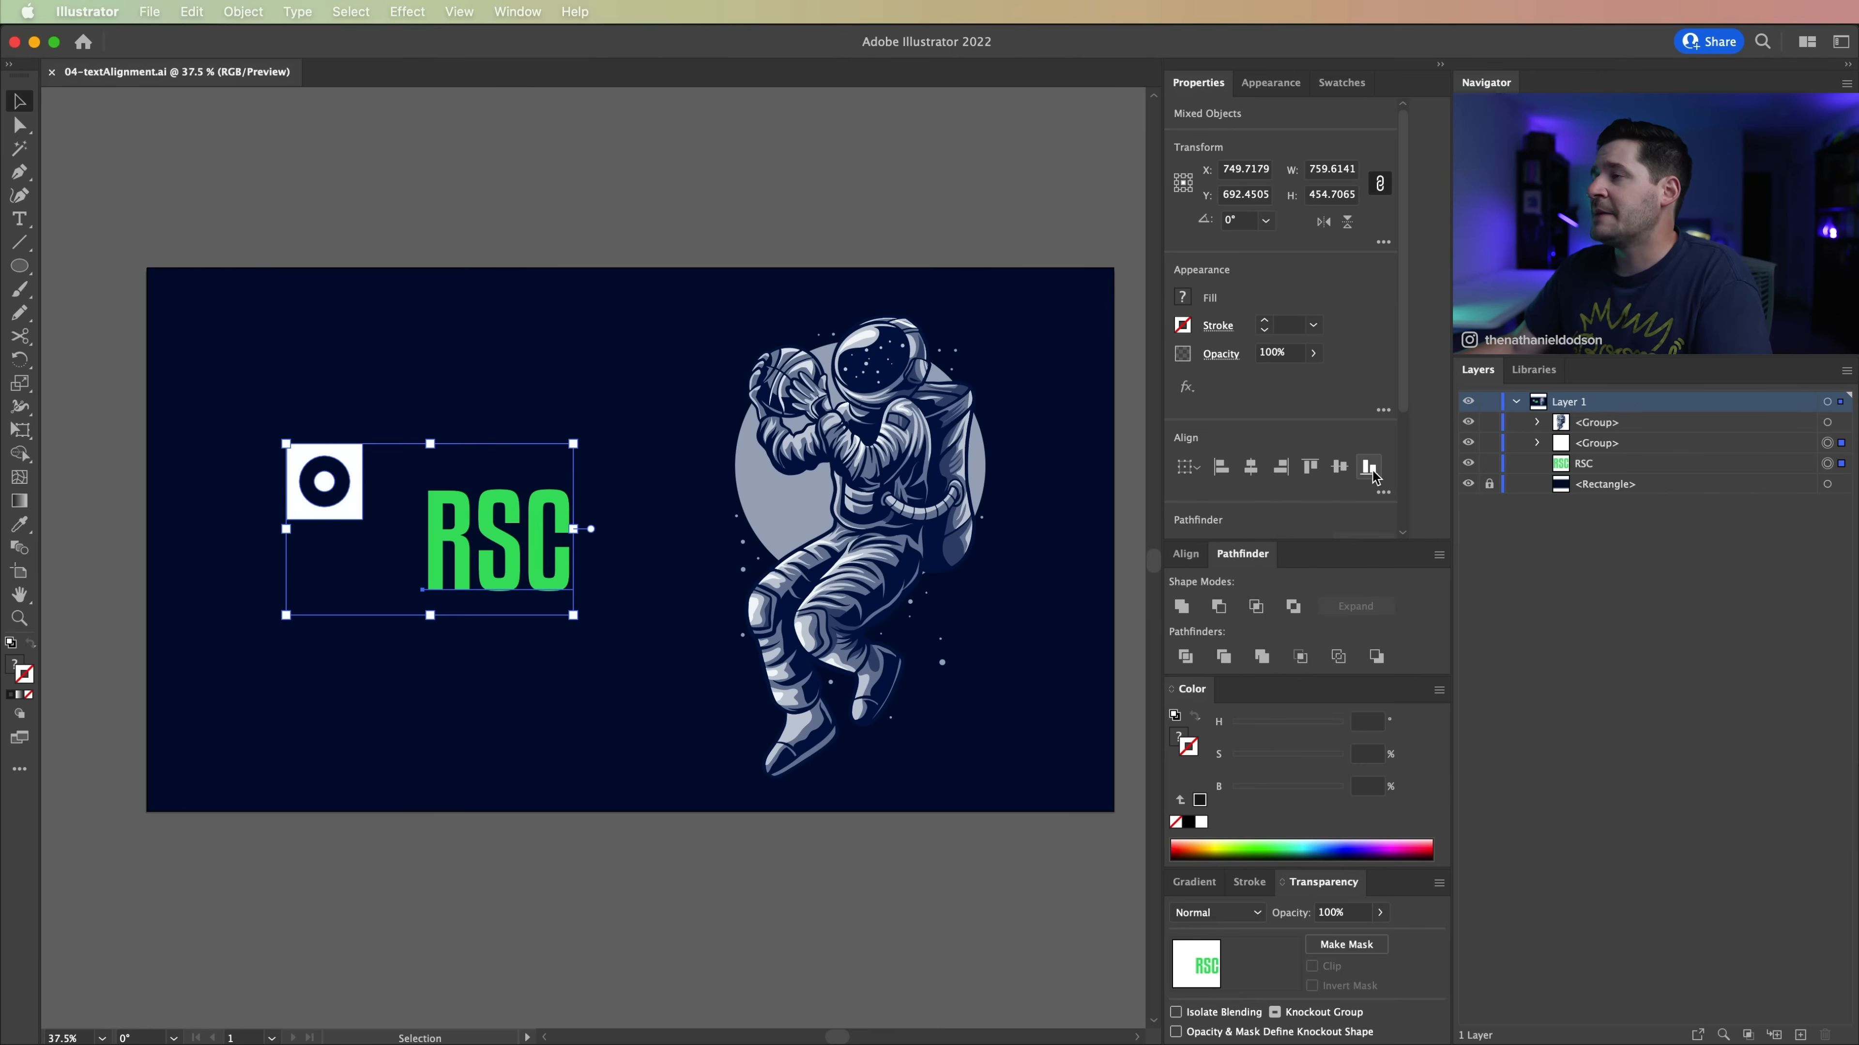
click(1339, 469)
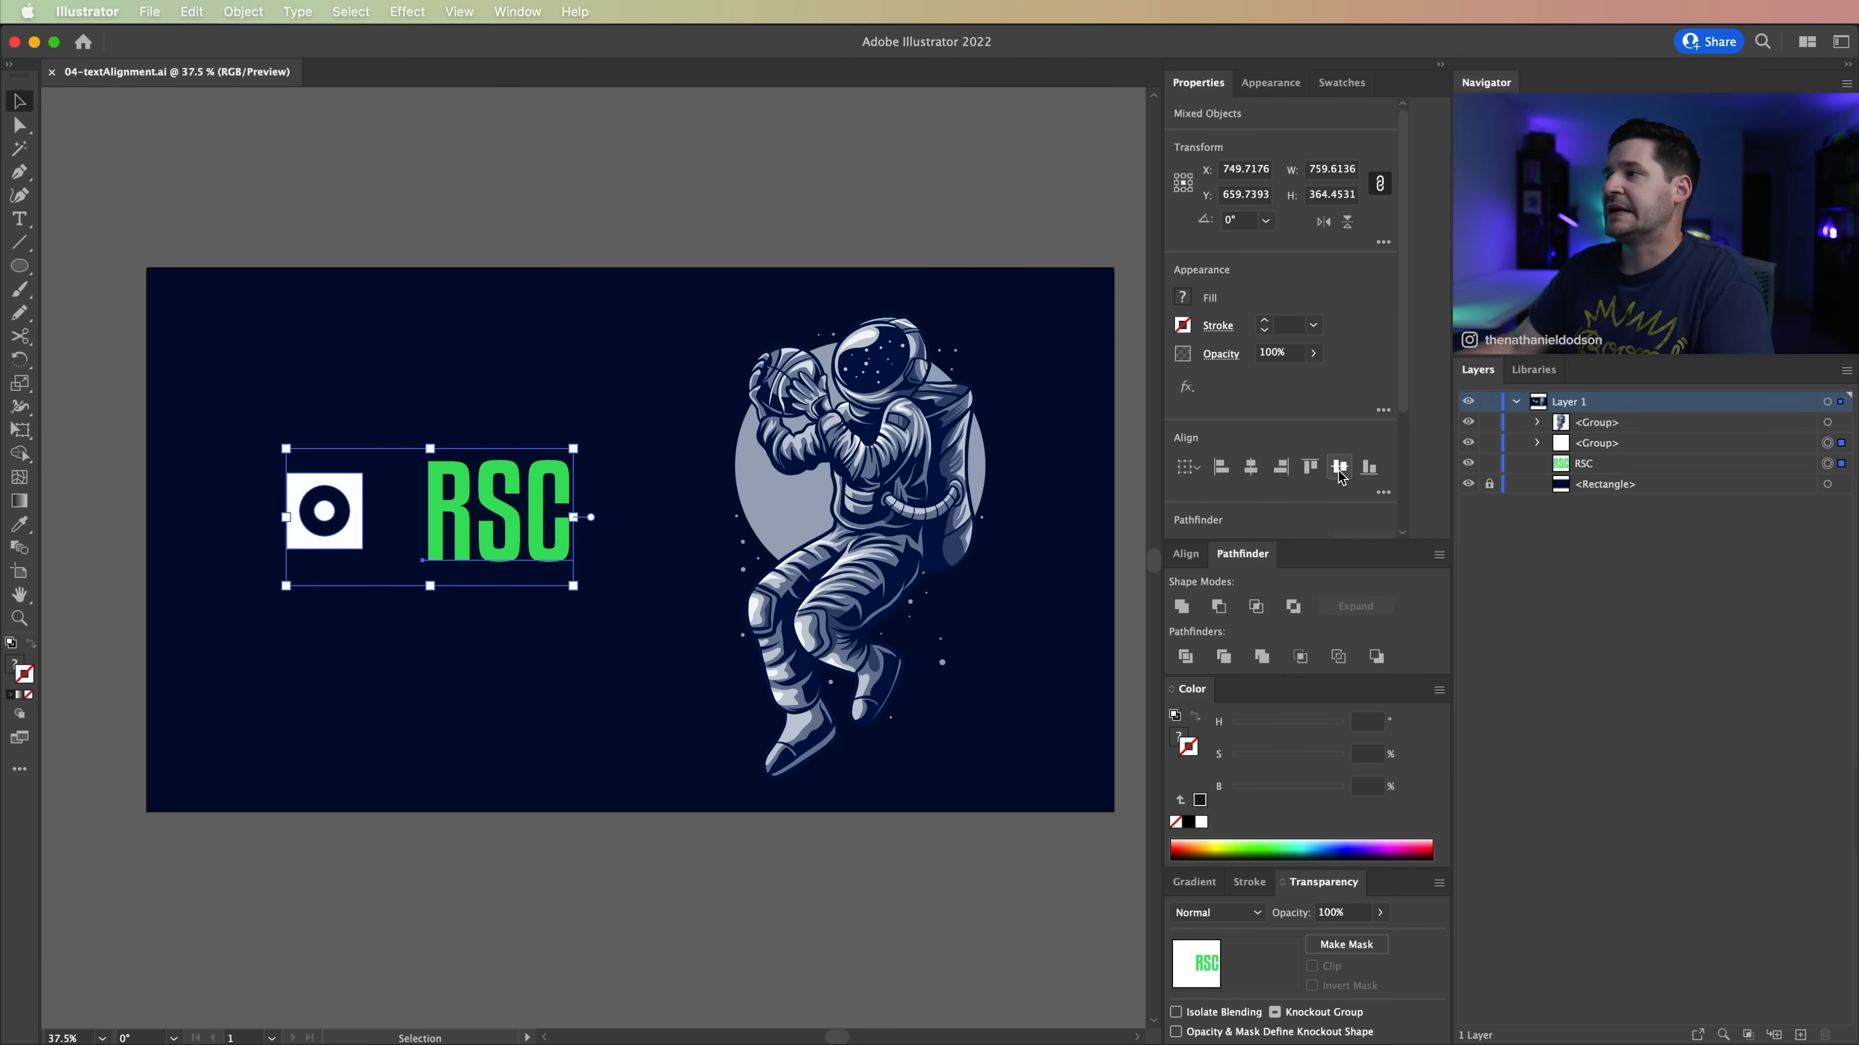
click(439, 679)
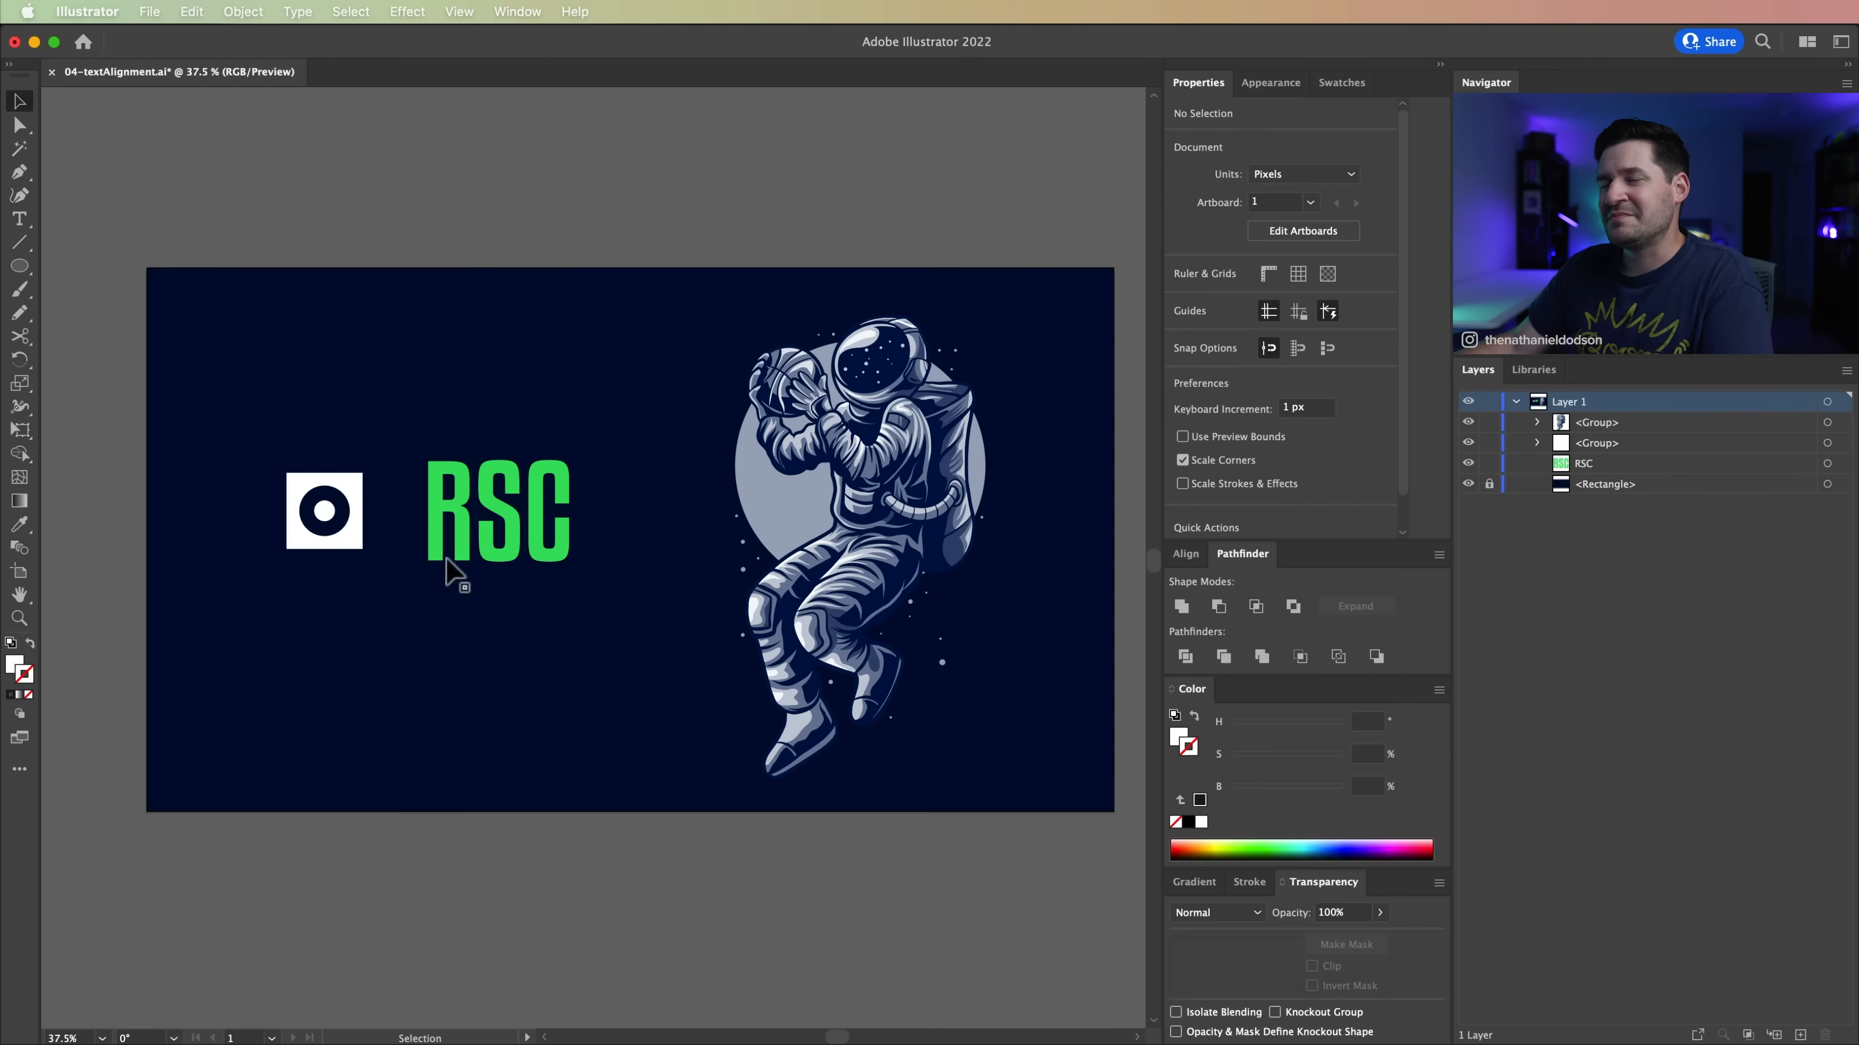
Step: Select the icon together with the RSC text and detach the Align panel so it floats over the canvas
drag(277, 382, 553, 620)
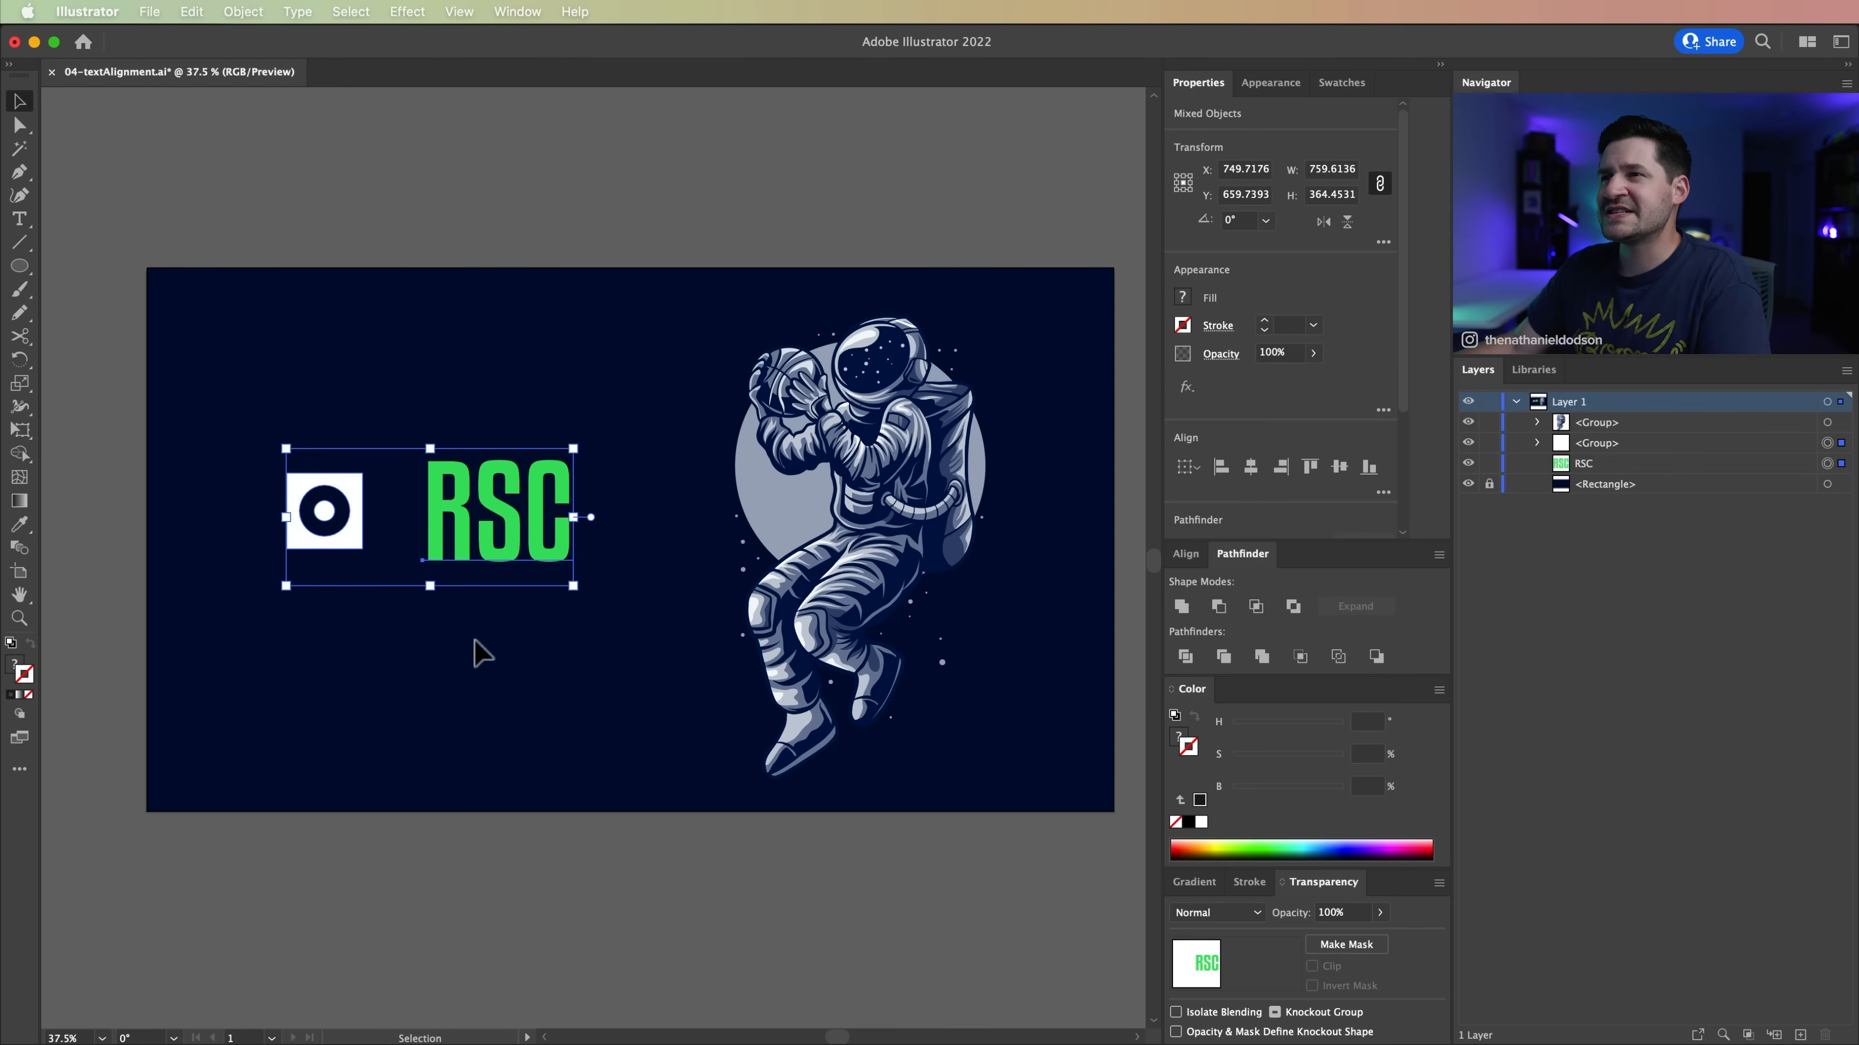
key(shift+F7)
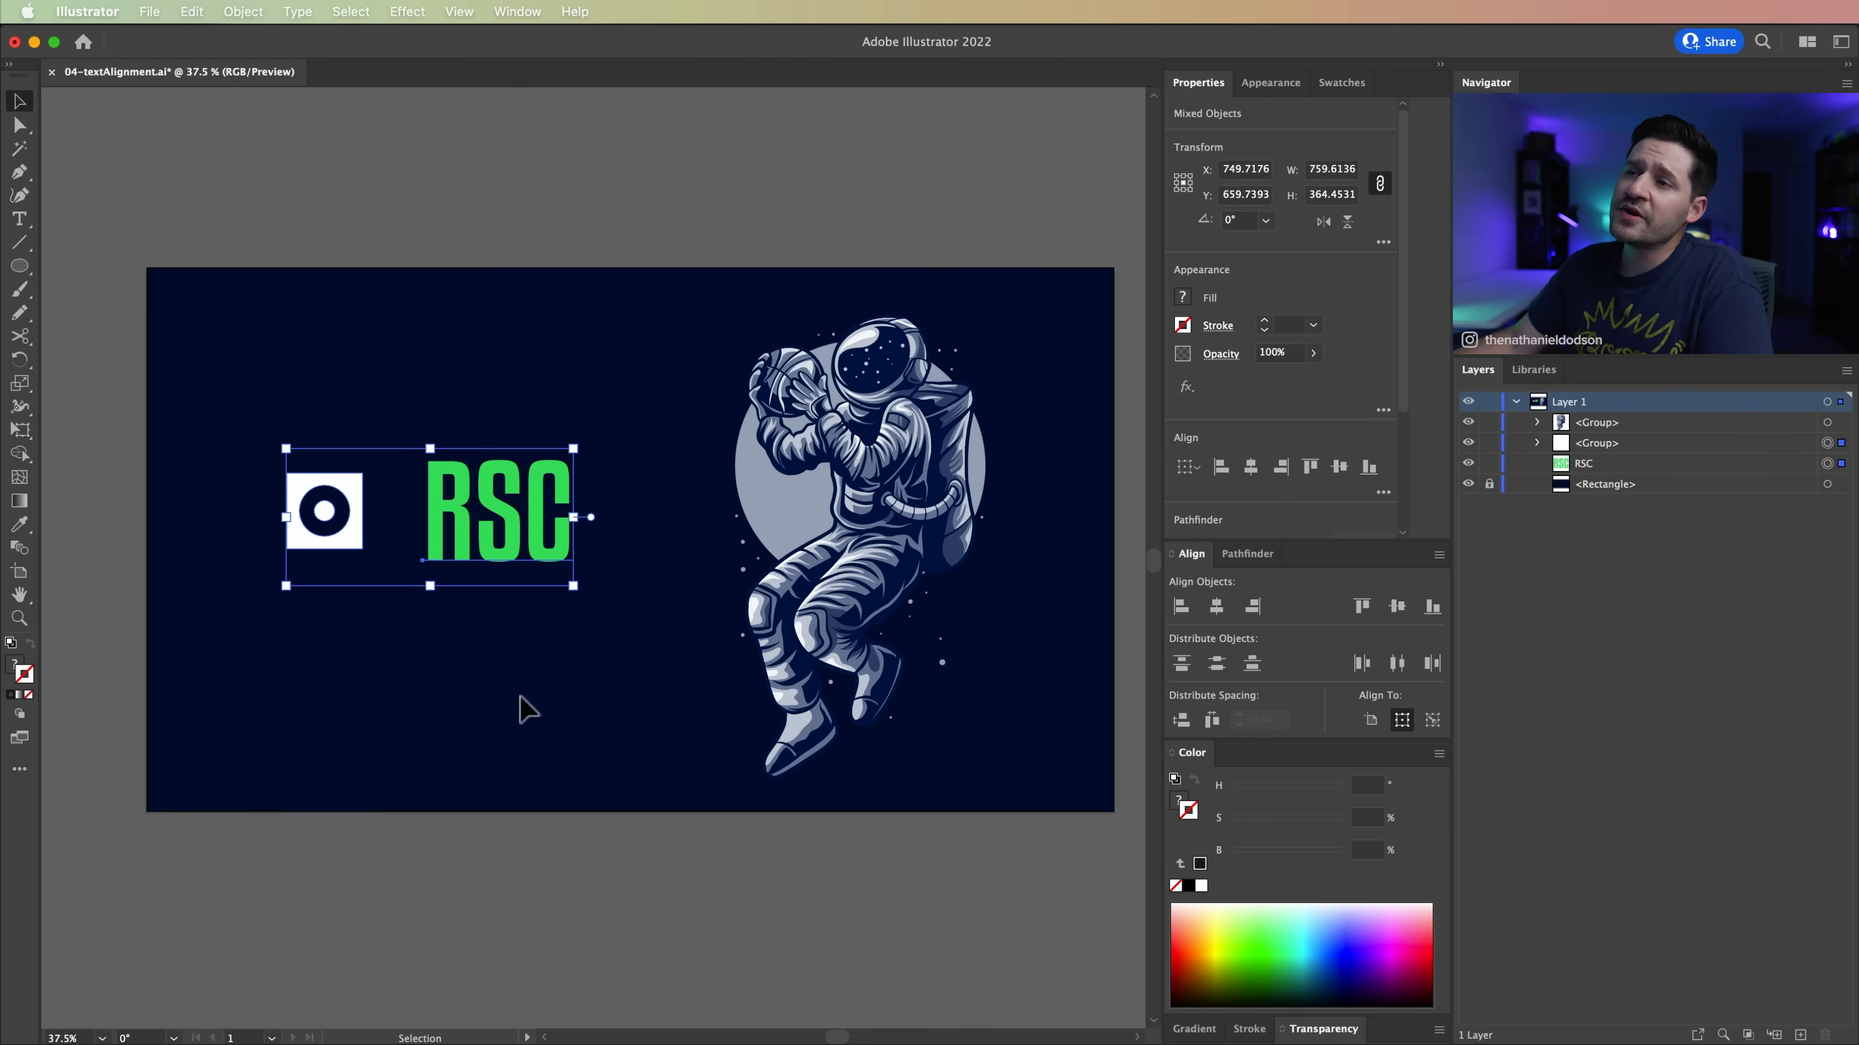
drag(468, 407, 539, 631)
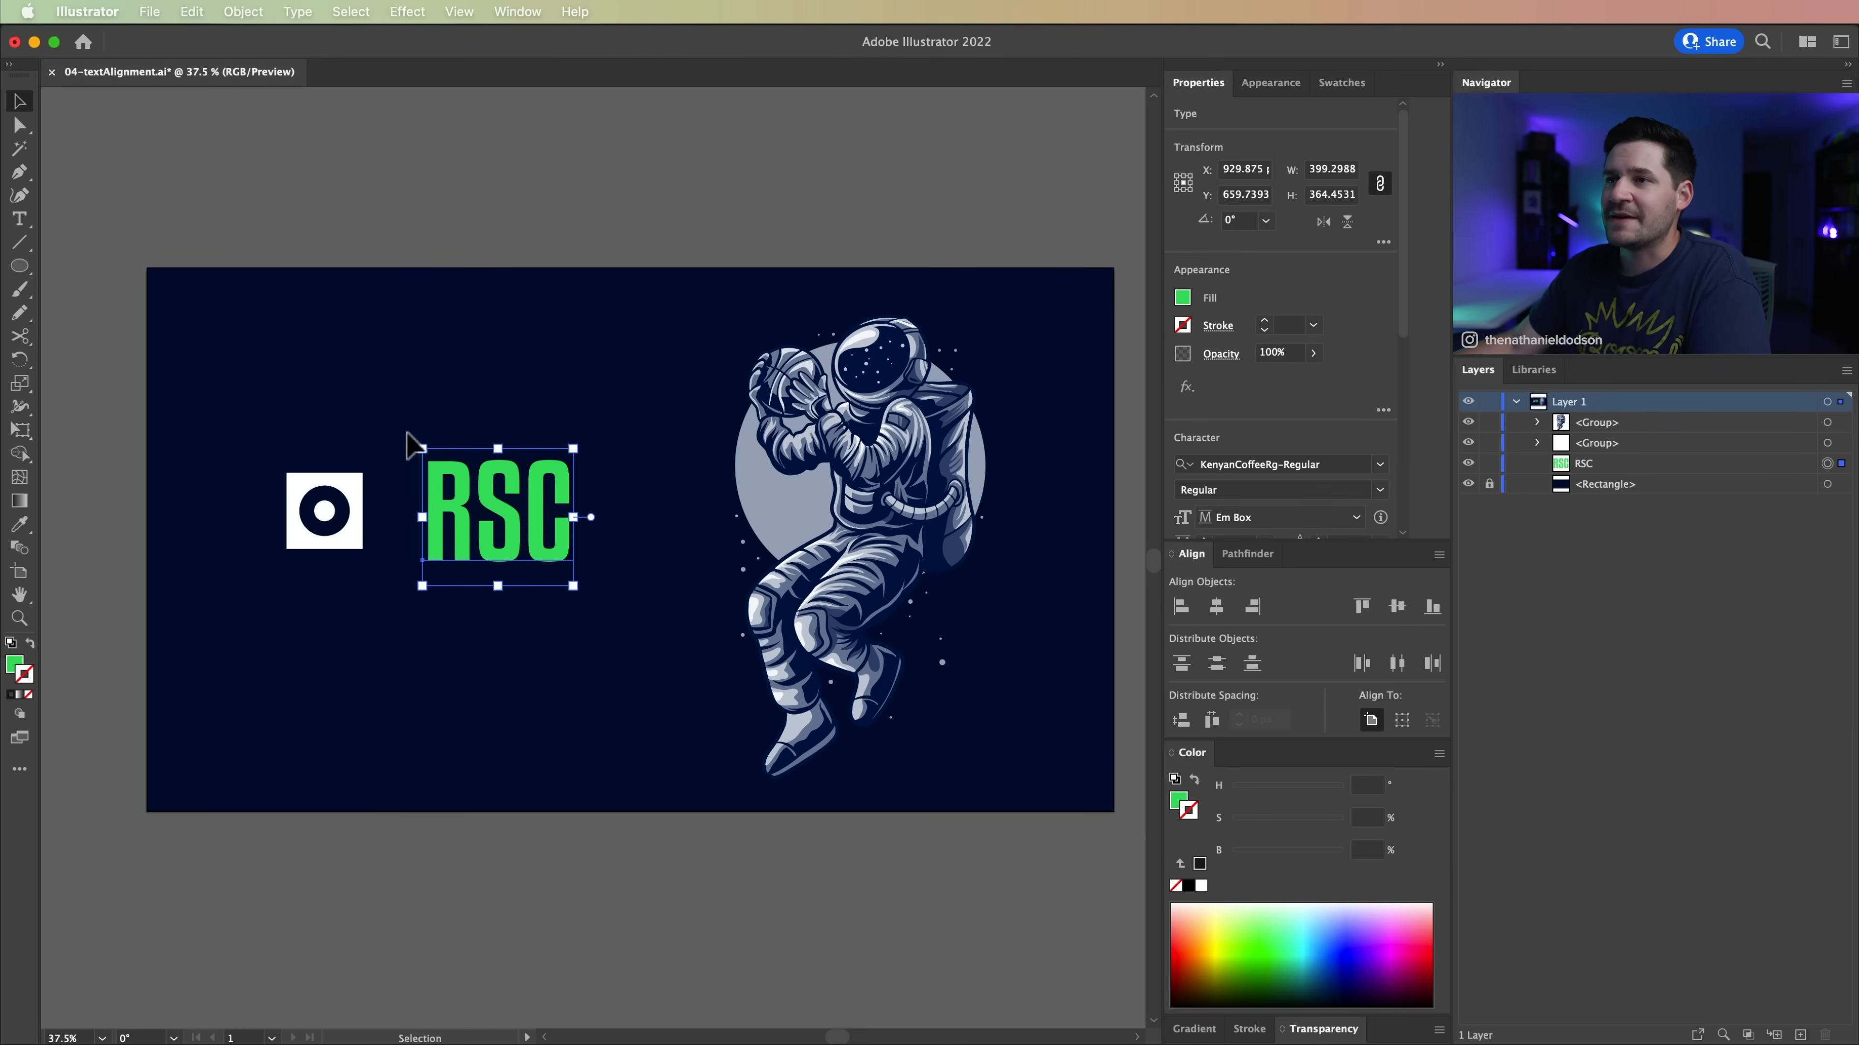
click(327, 411)
drag(256, 362, 614, 635)
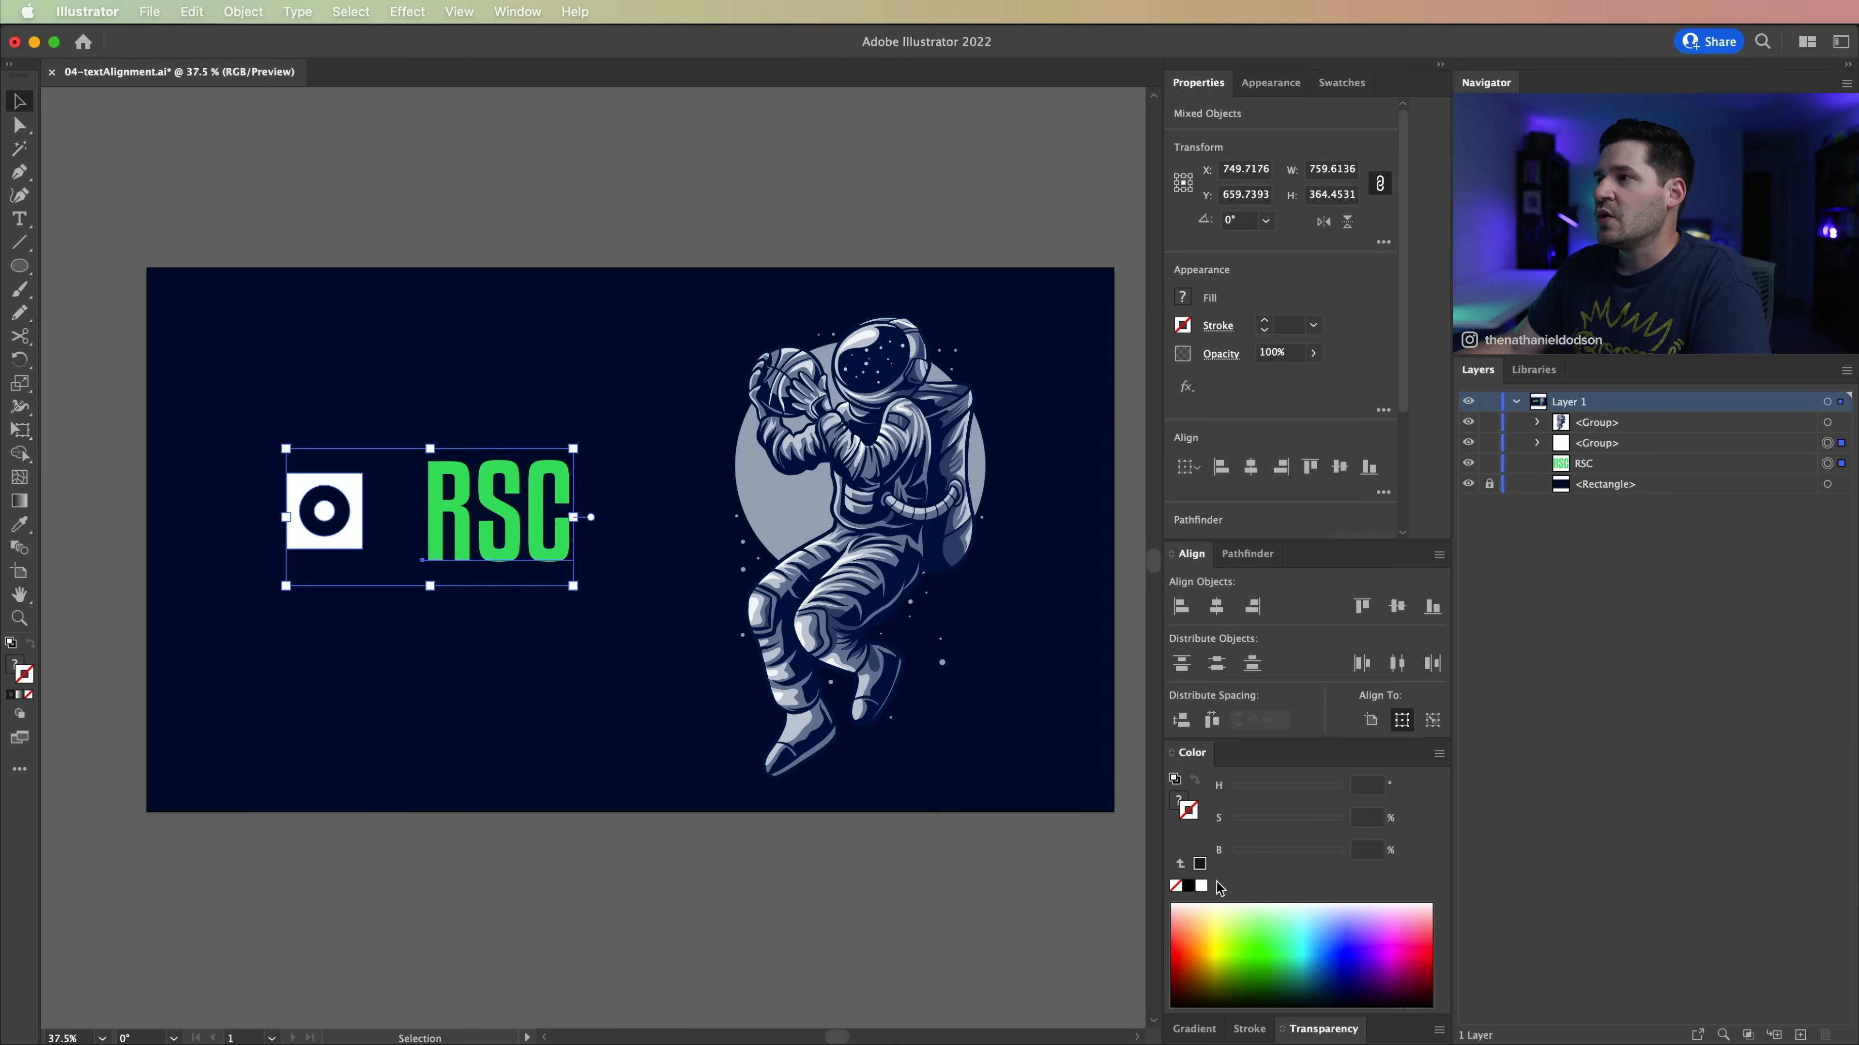
drag(1194, 563, 163, 120)
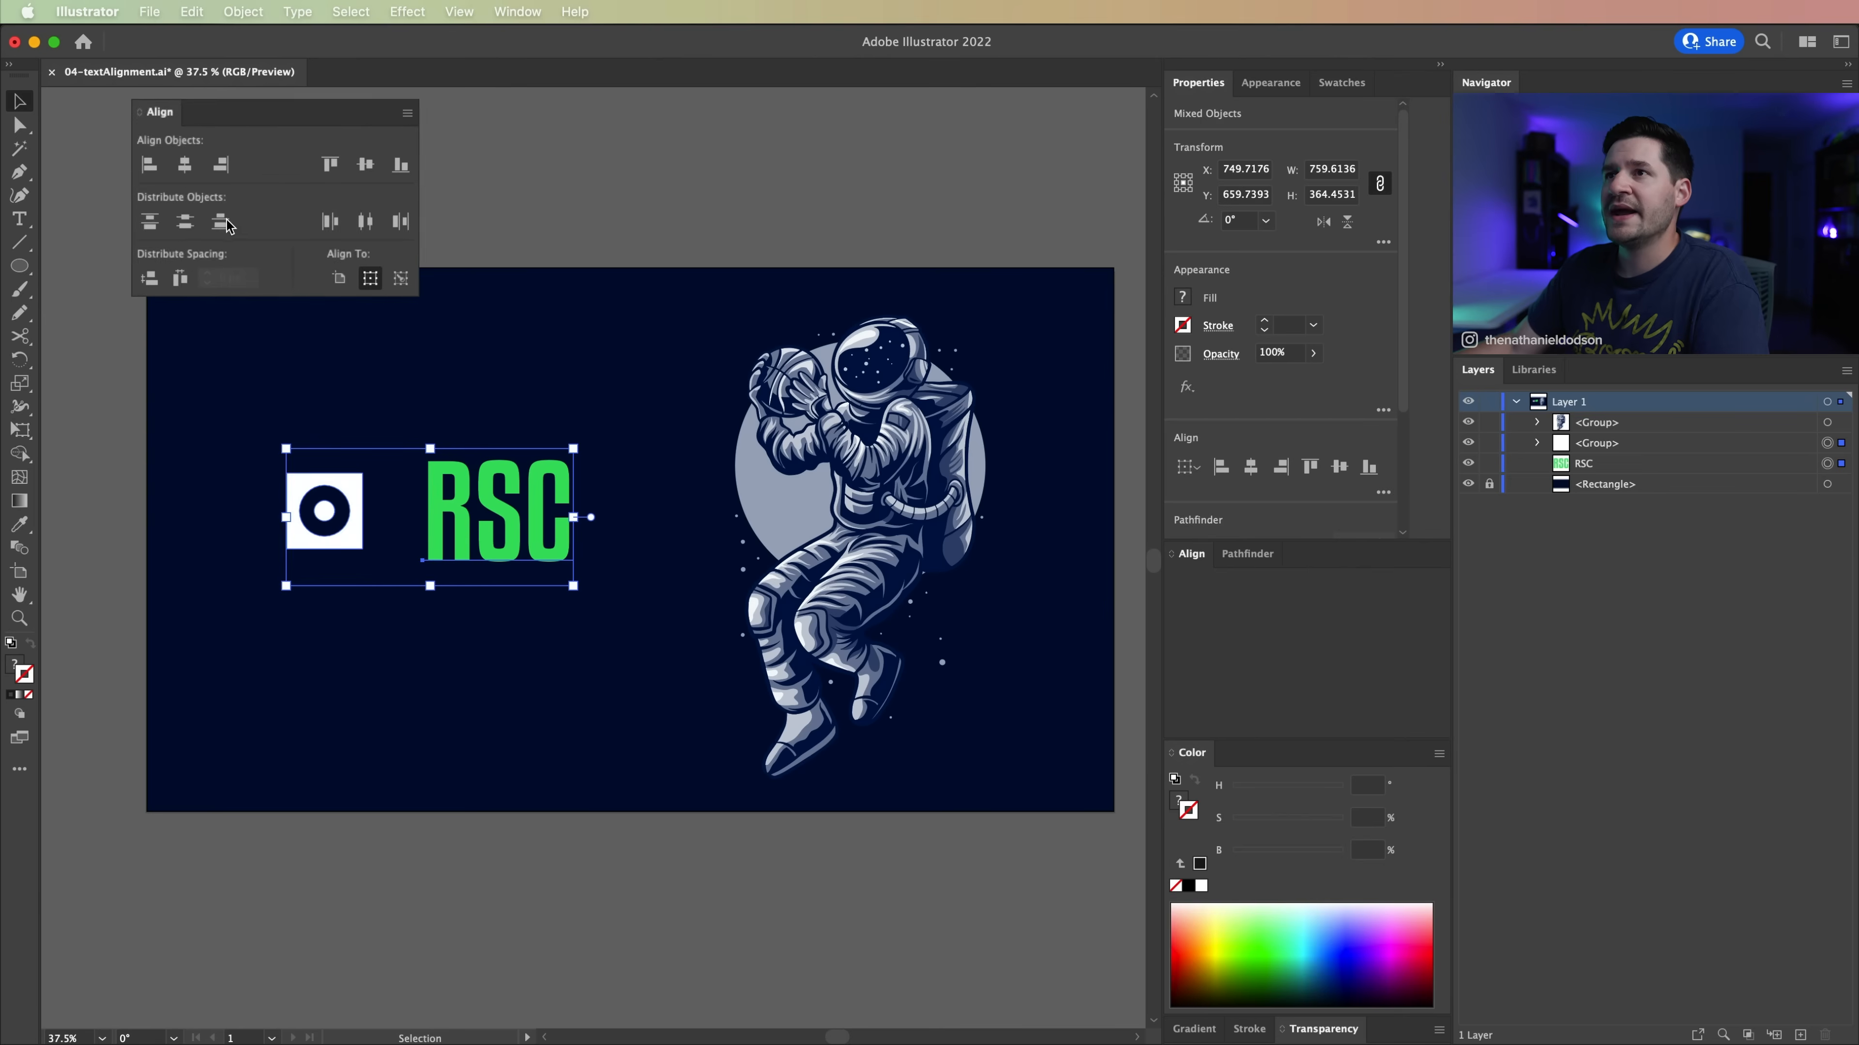
Step: Turn on Align to Glyph Bounds for Point Text
click(360, 113)
mouse_move(448, 207)
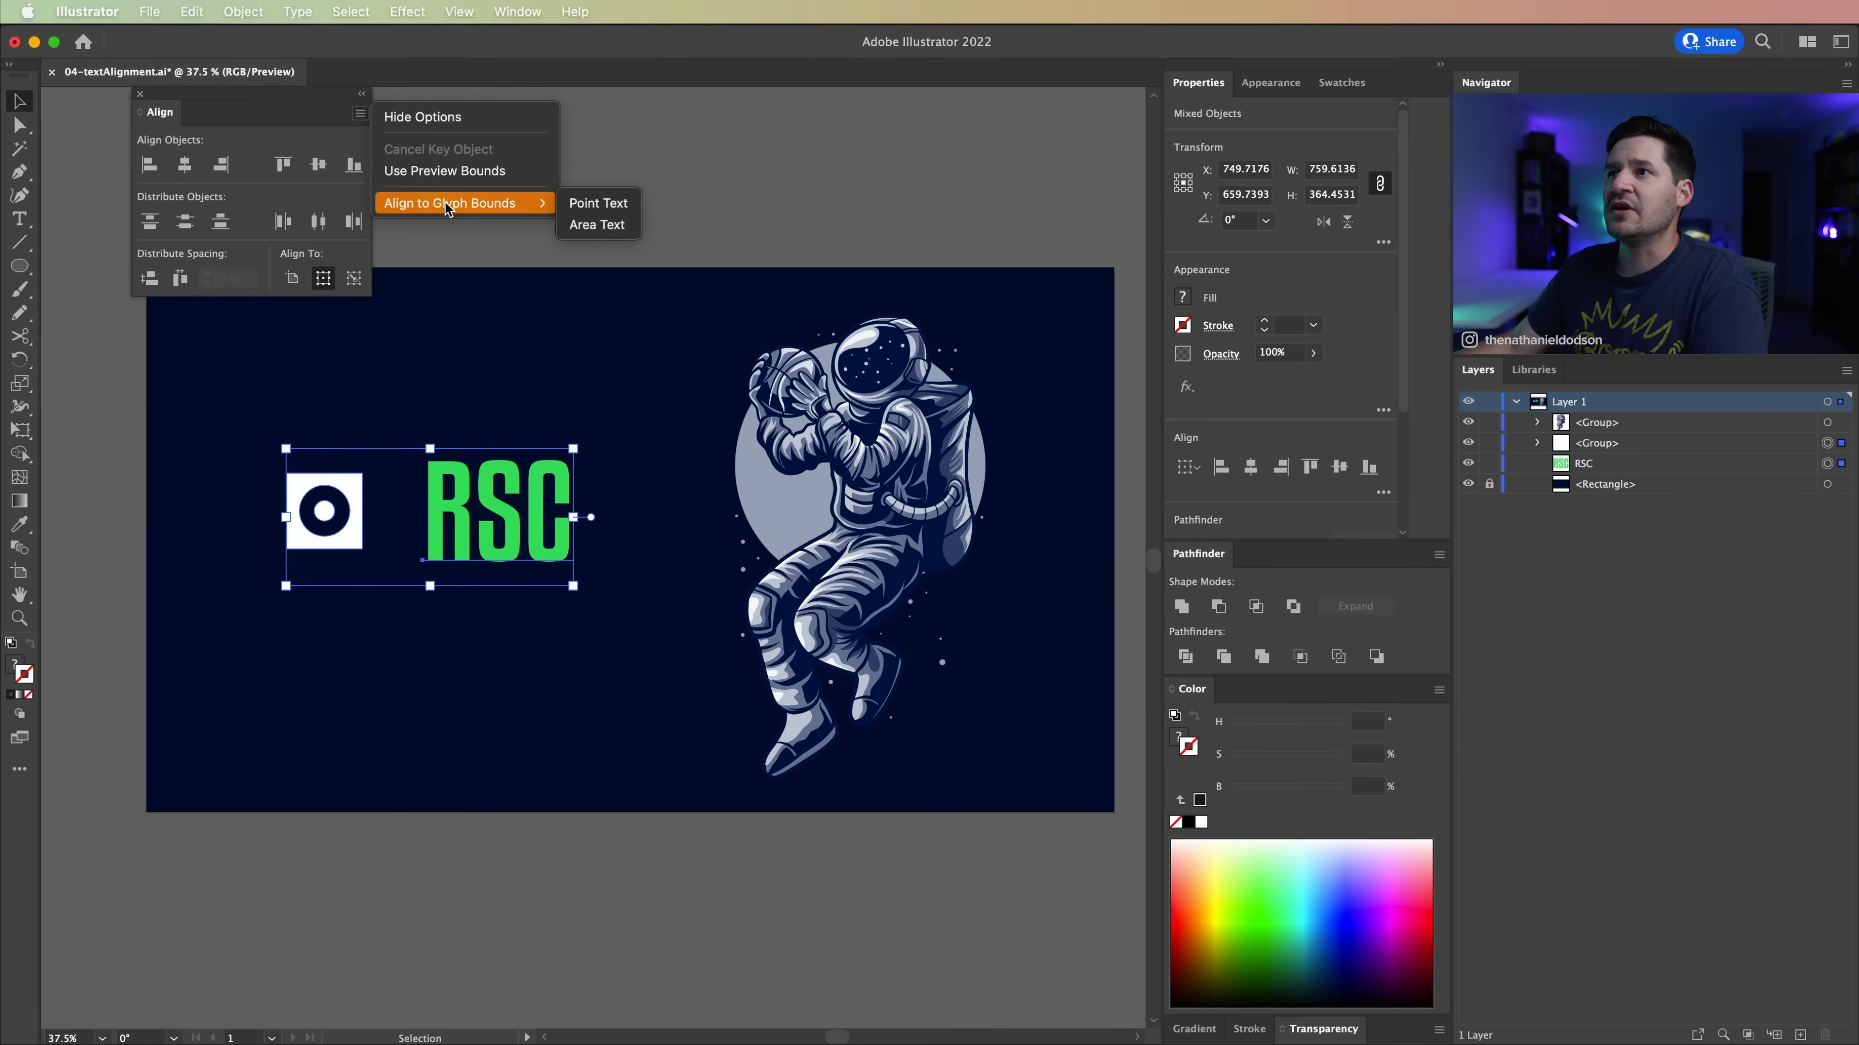
click(616, 207)
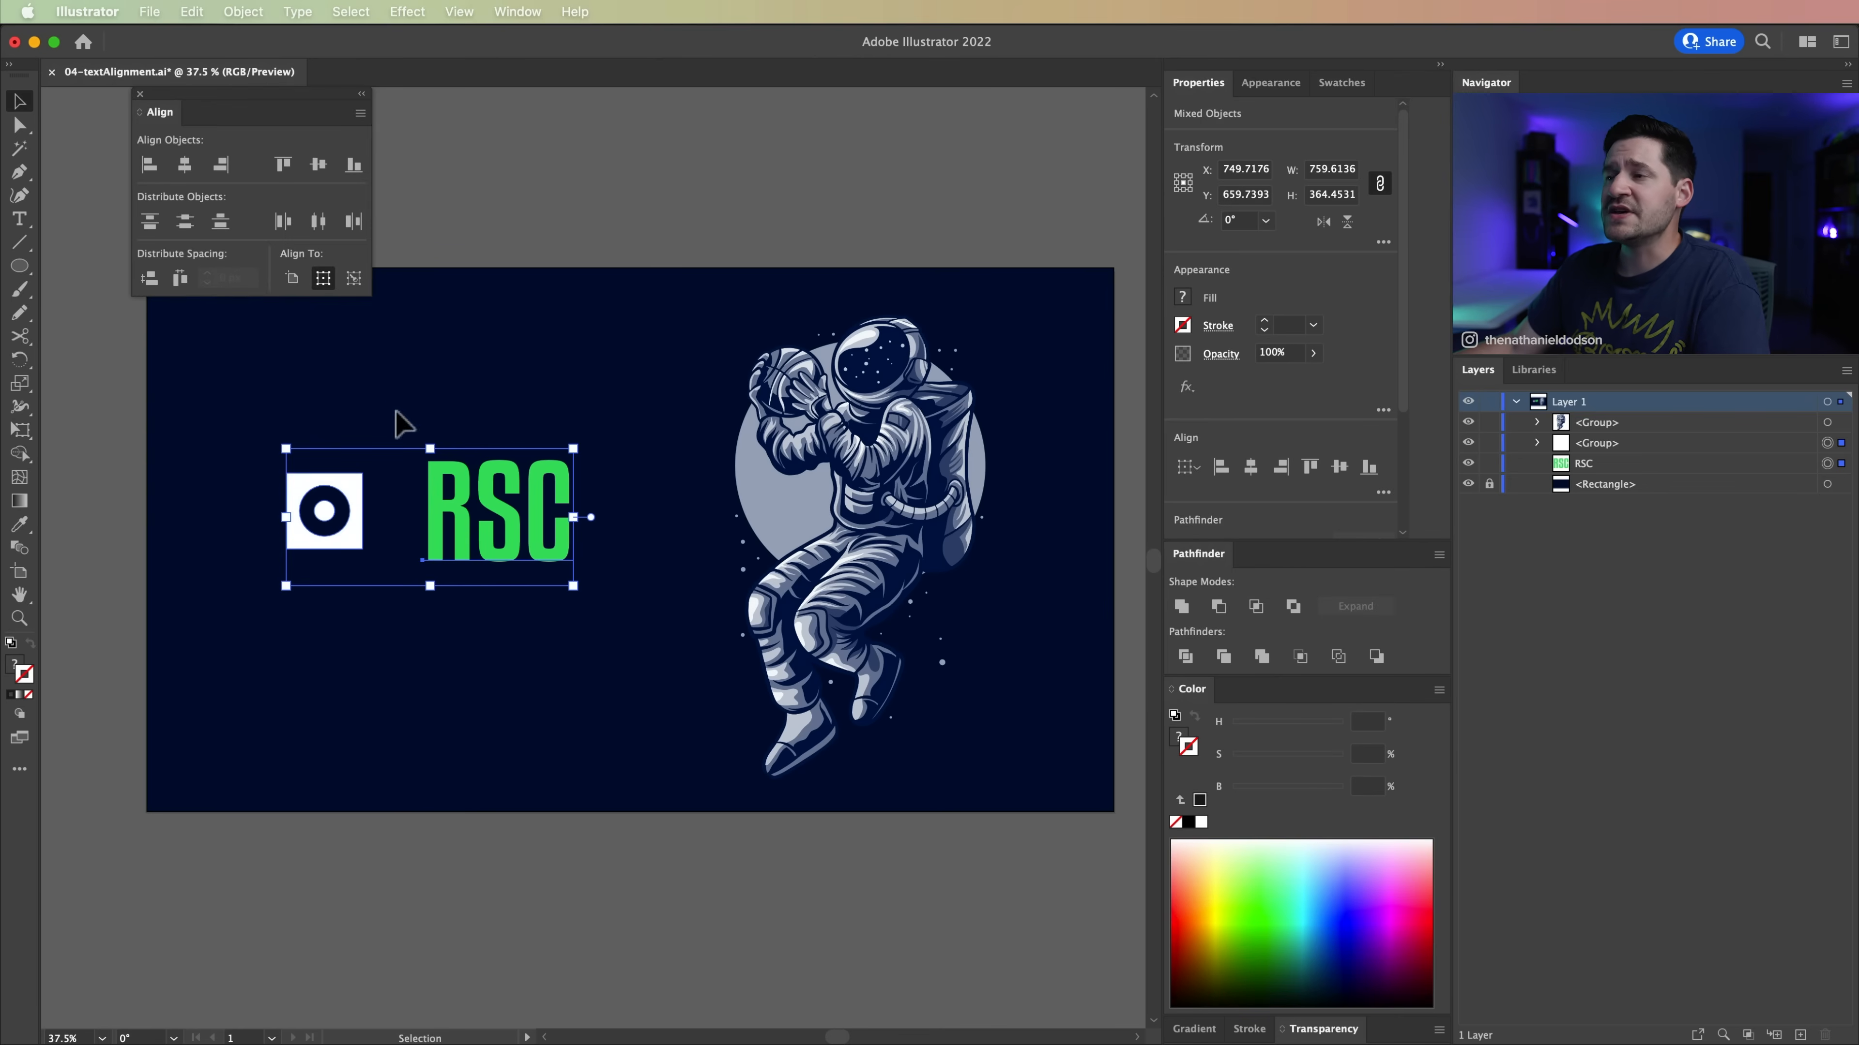
Step: Try top and bottom alignment on the icon and the RSC text, finishing with vertical centre alignment
click(284, 165)
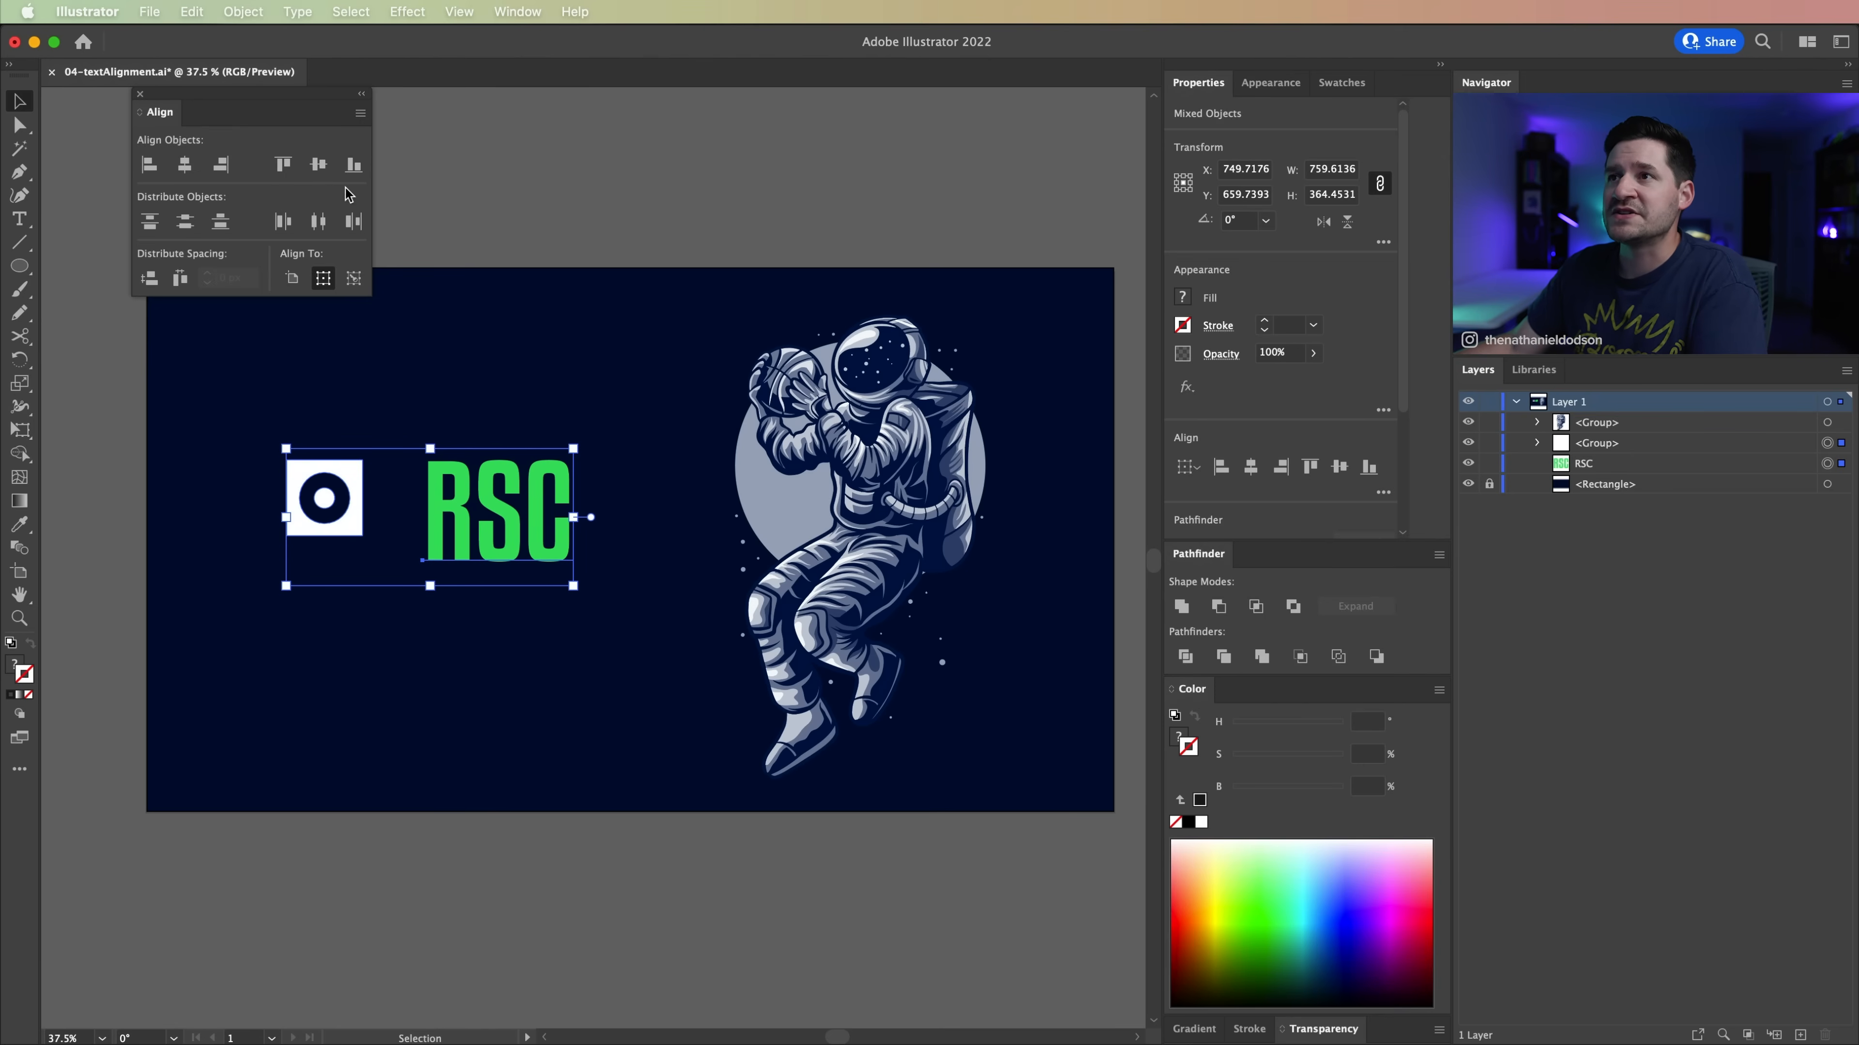
click(353, 164)
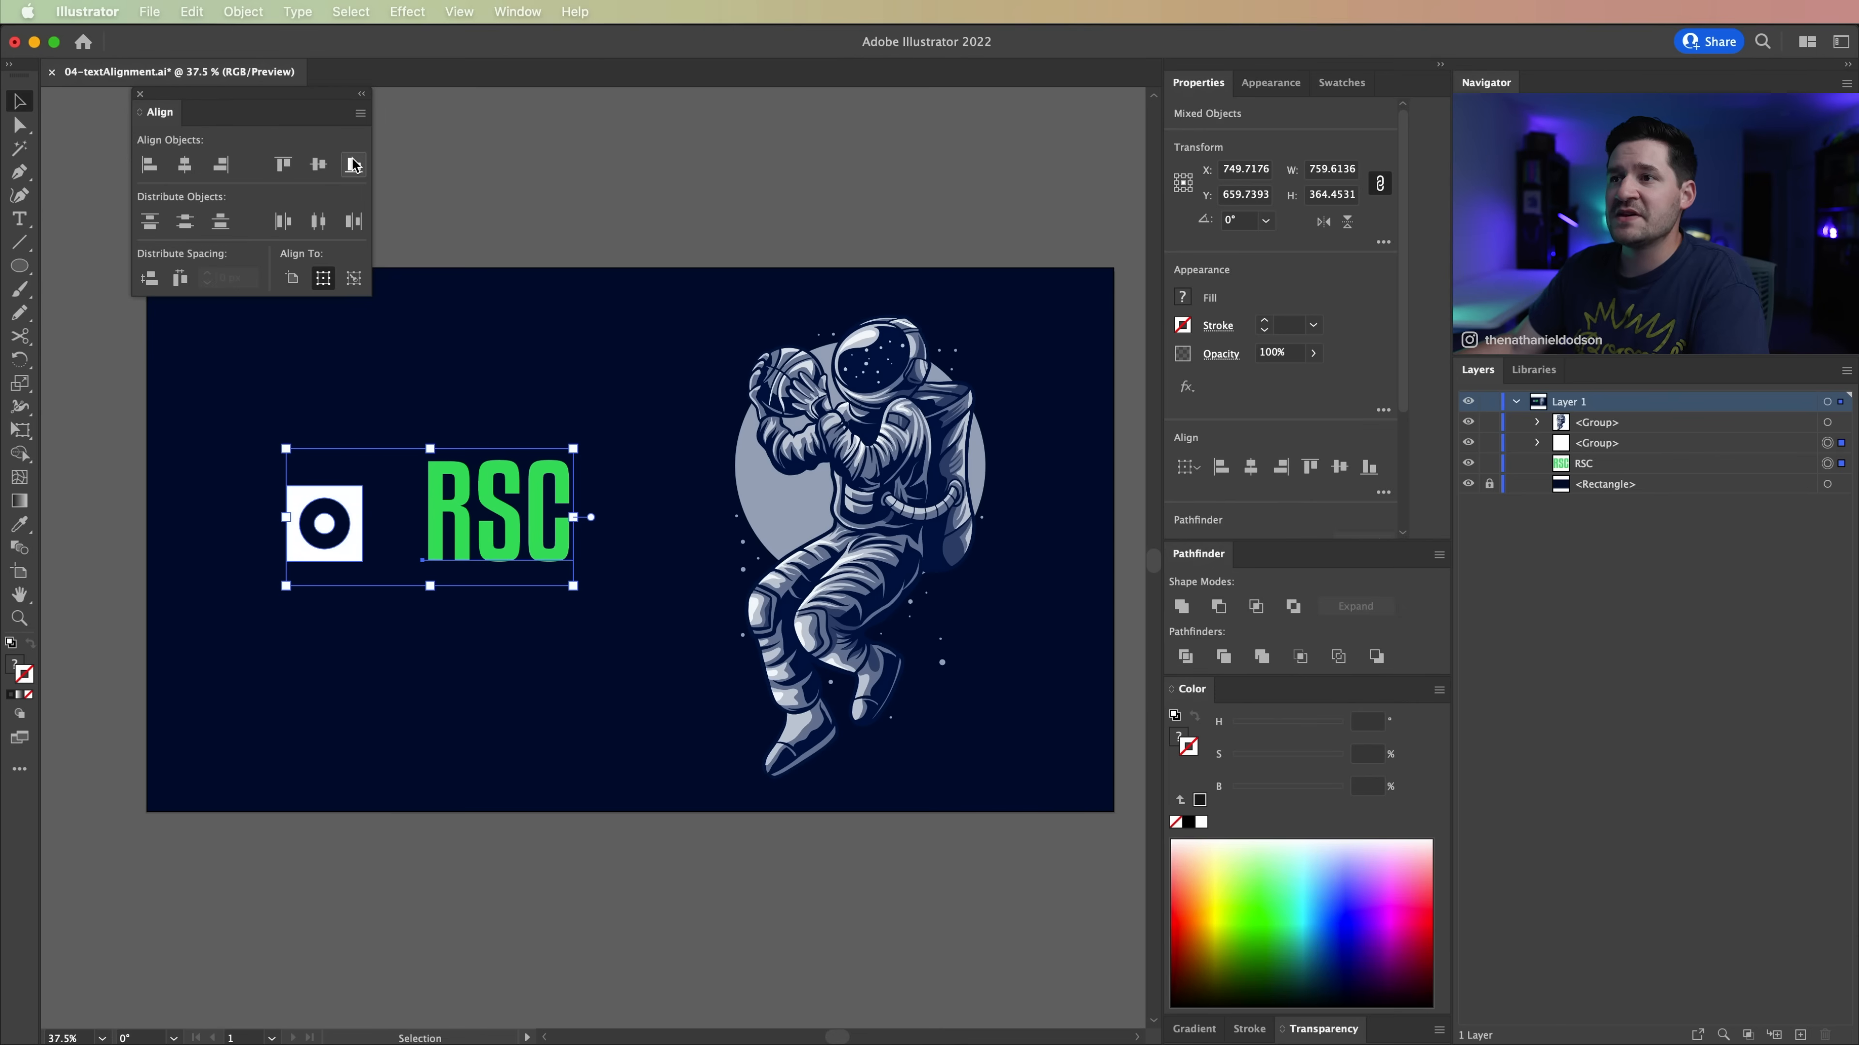
click(319, 164)
Step: Move the RSC text closer to the icon and reposition the pair beside the astronaut
drag(531, 472, 399, 535)
click(238, 564)
drag(234, 553, 277, 552)
shift+click(415, 607)
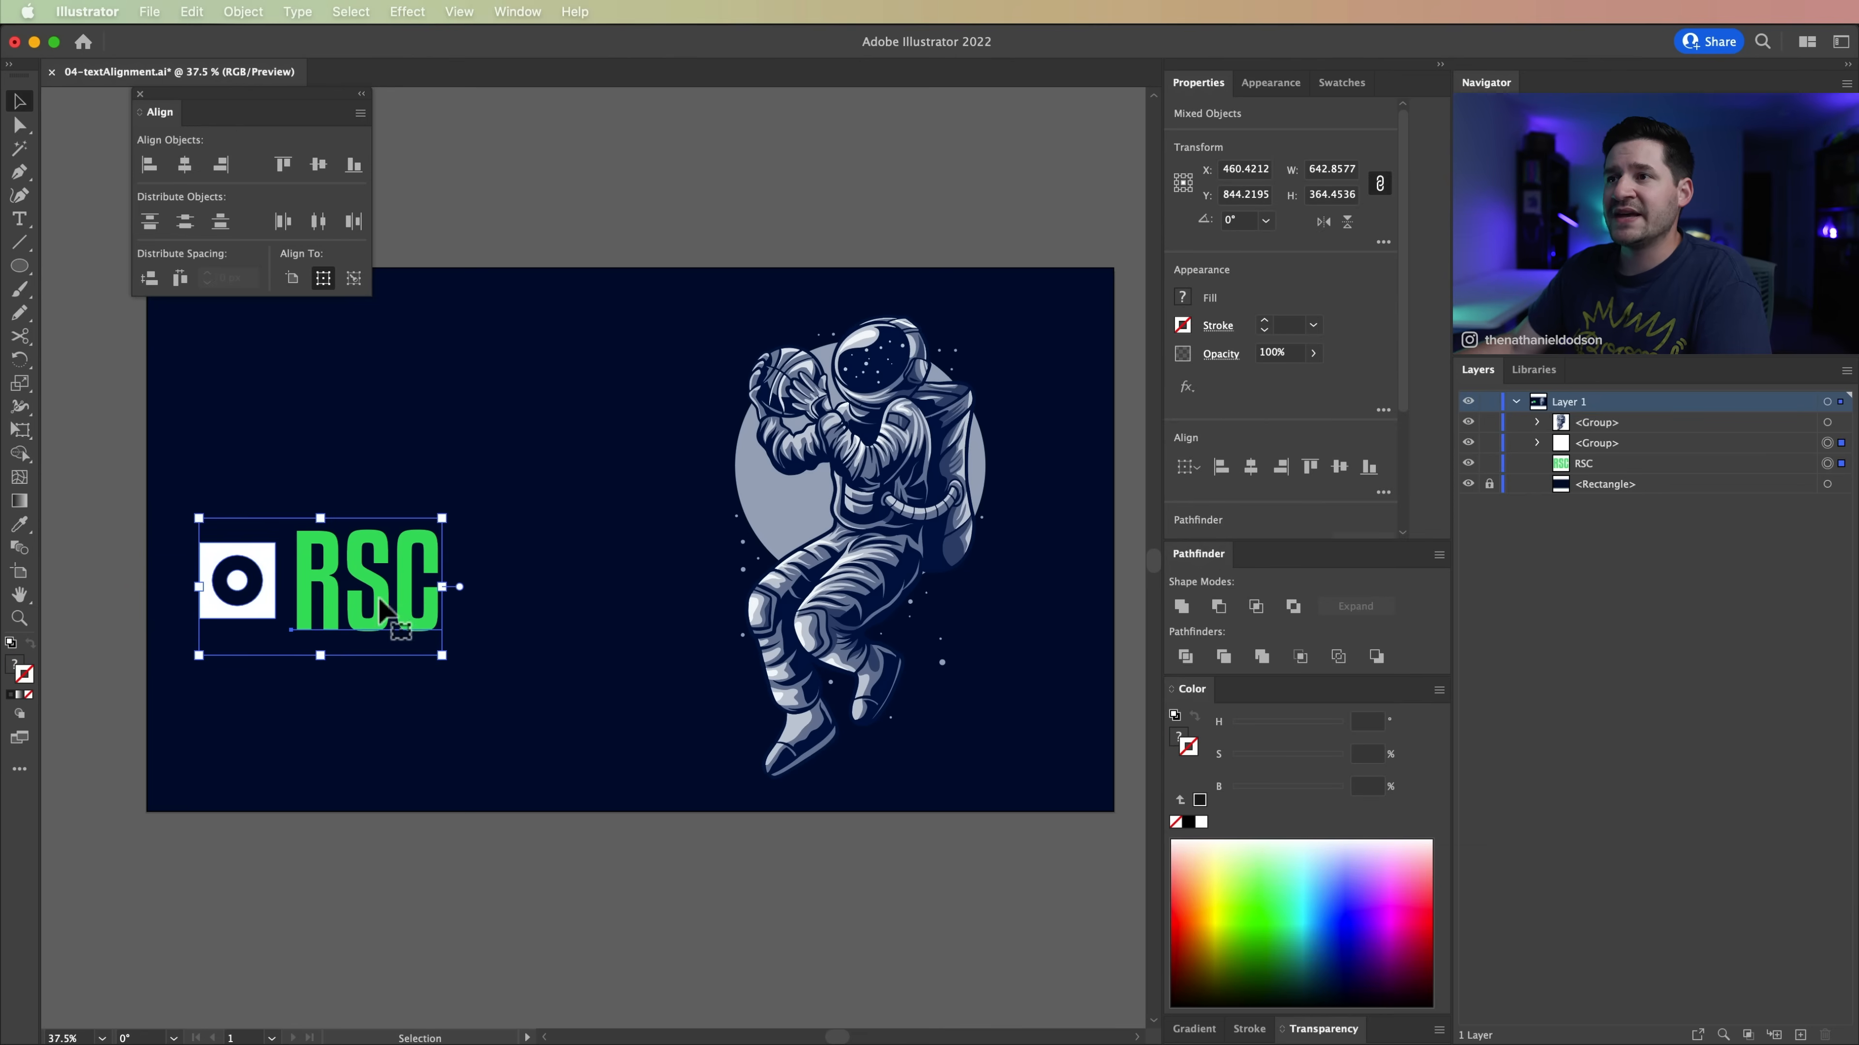
drag(416, 608, 501, 520)
click(435, 652)
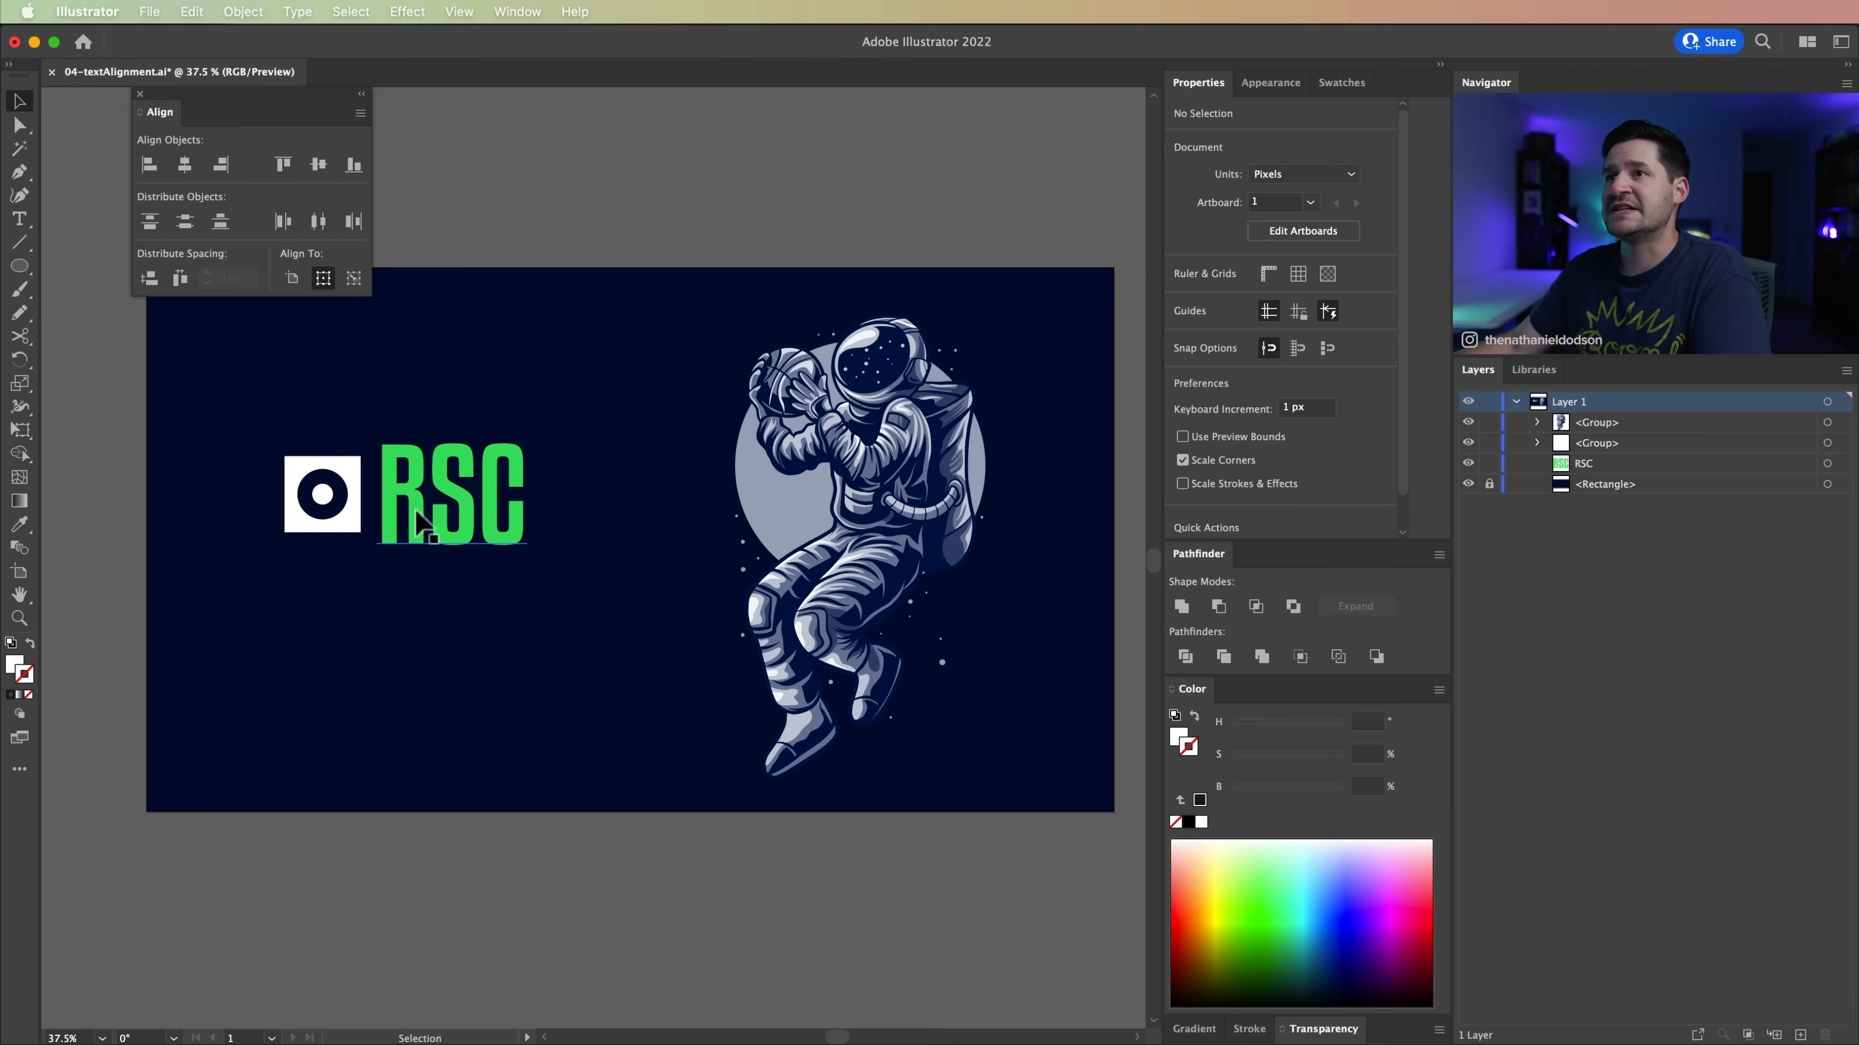
Step: Check the Align to Glyph Bounds options for Point Text and Area Text
click(360, 113)
mouse_move(388, 207)
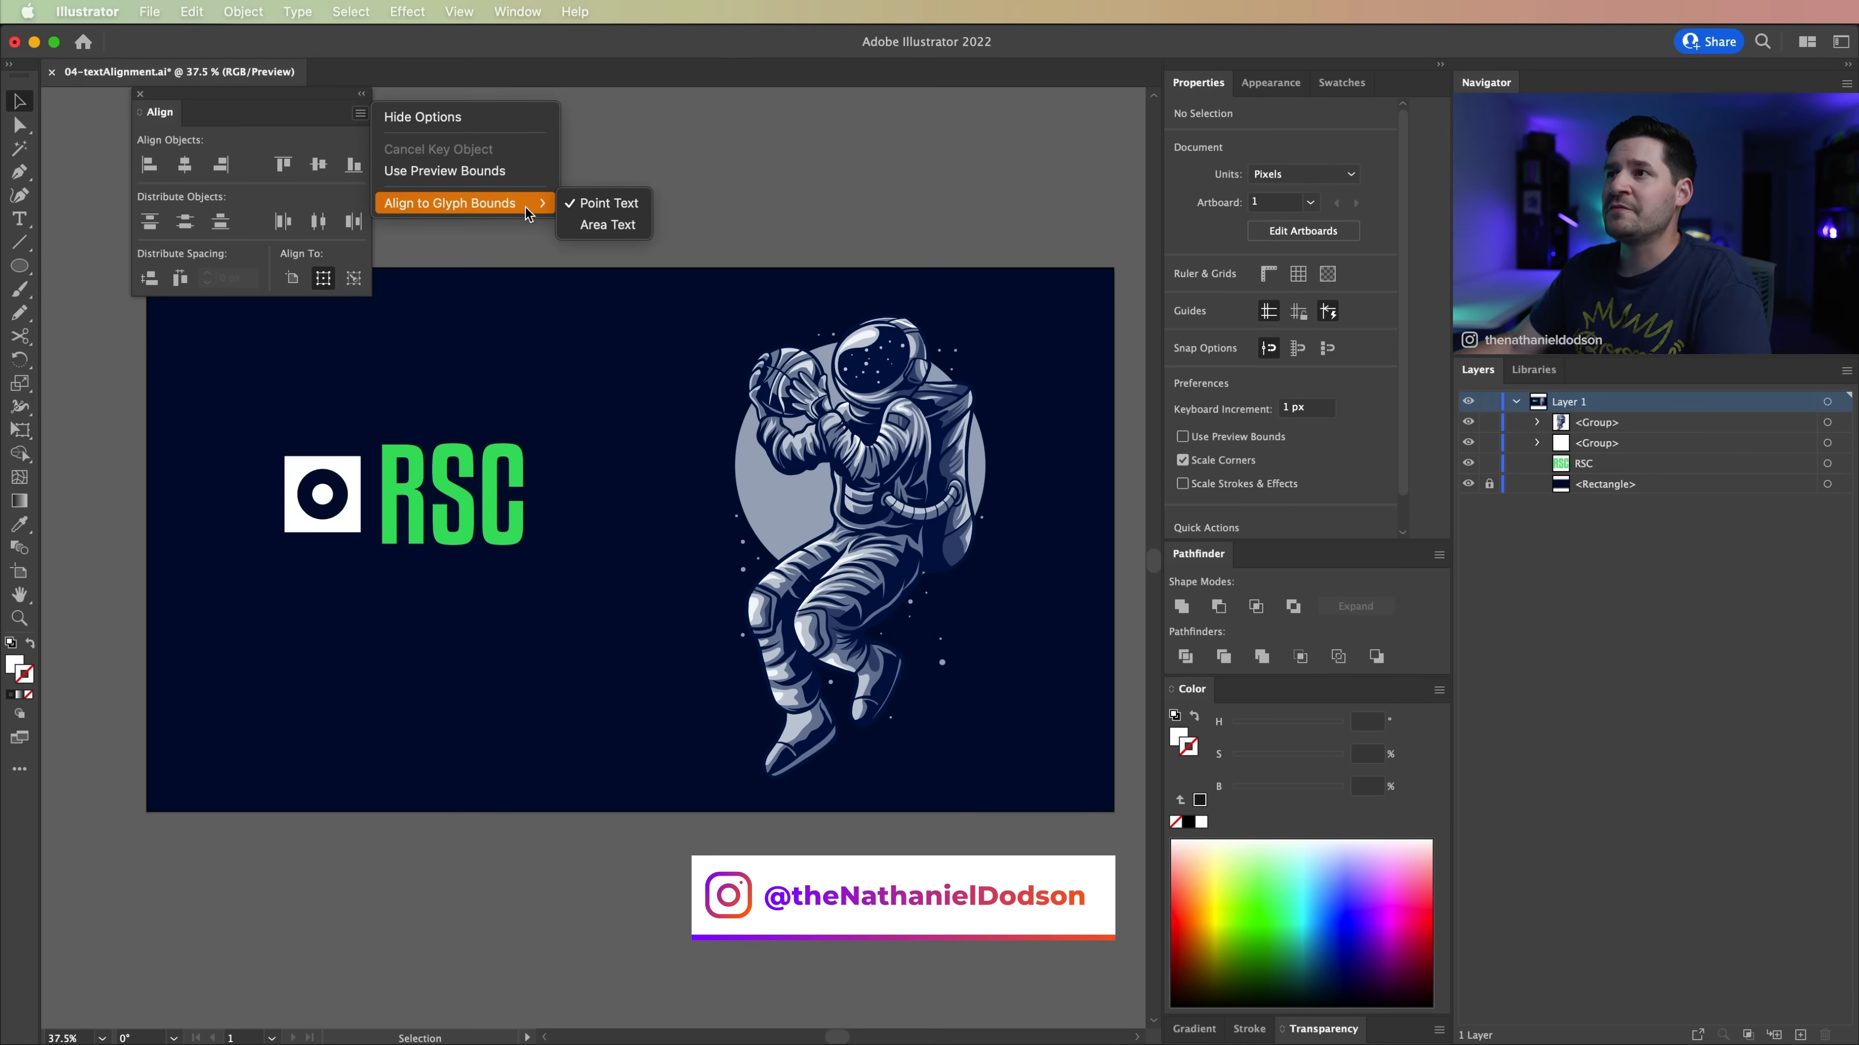
click(450, 416)
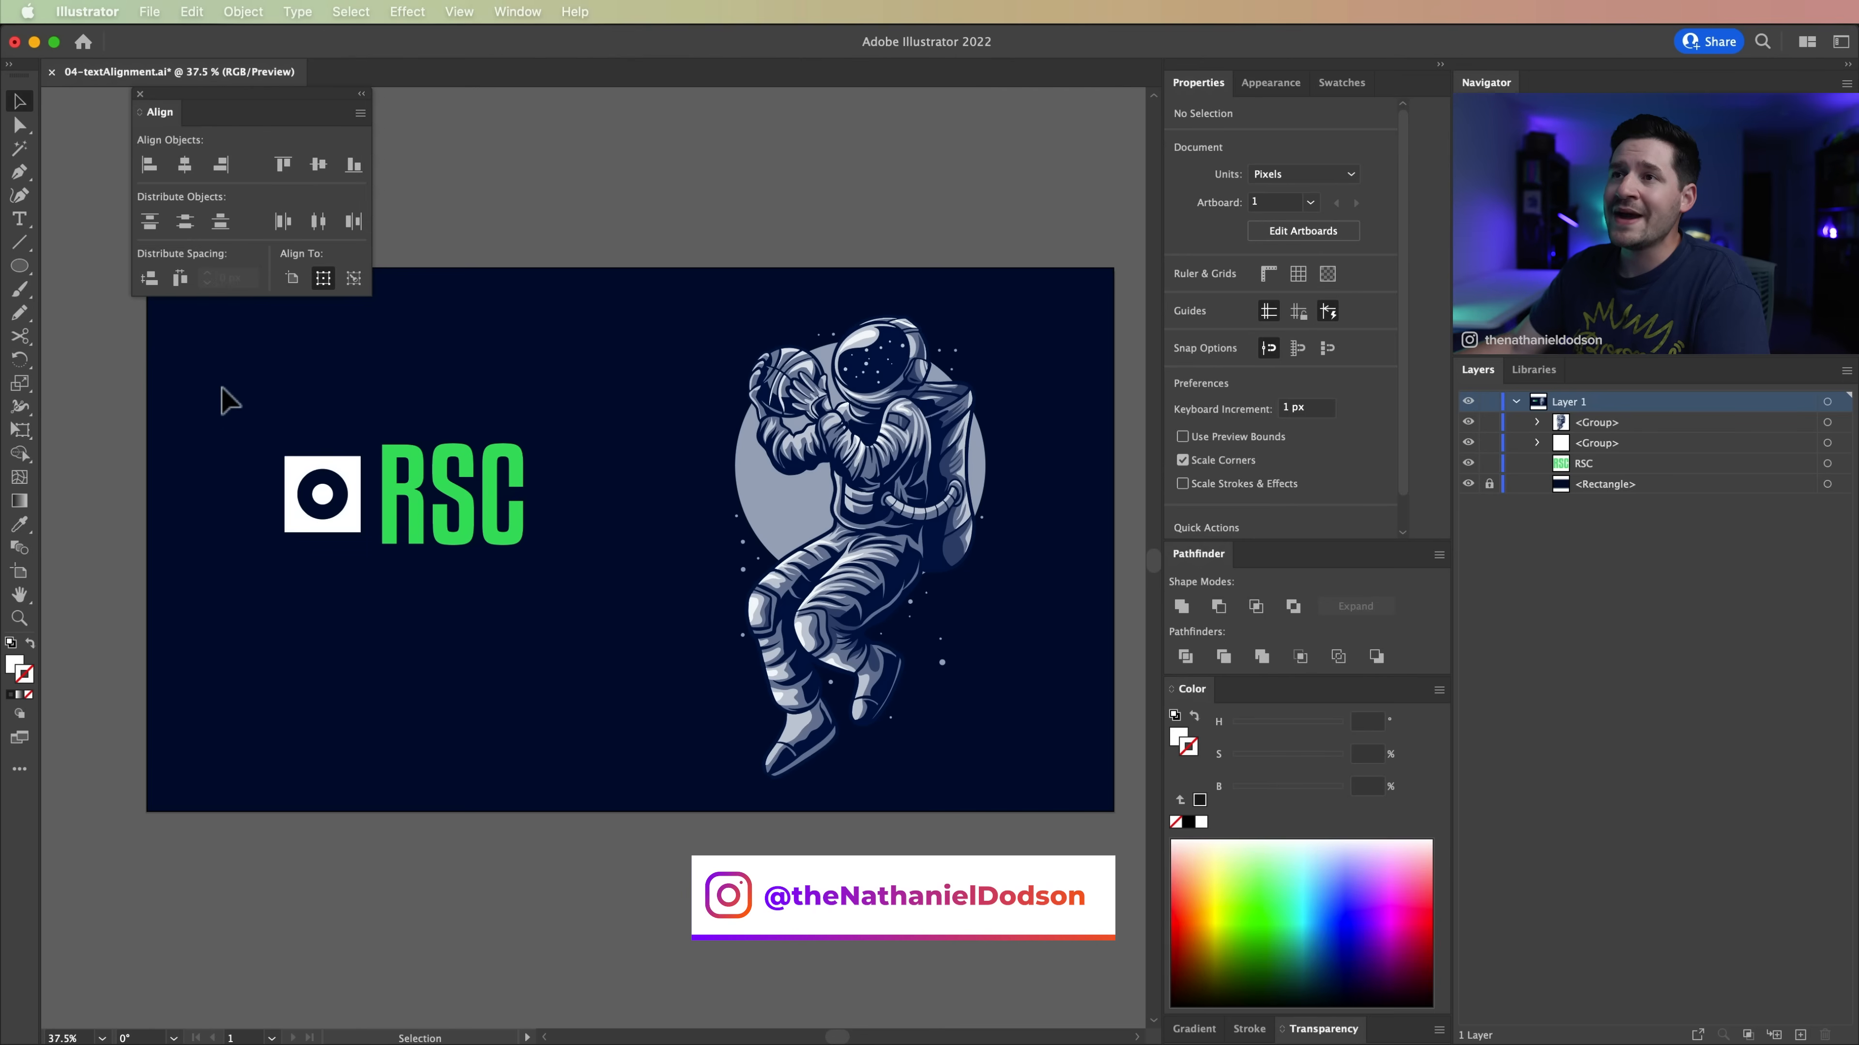
Step: Move the floating Align panel farther away from the artwork and save the document
drag(197, 105, 132, 147)
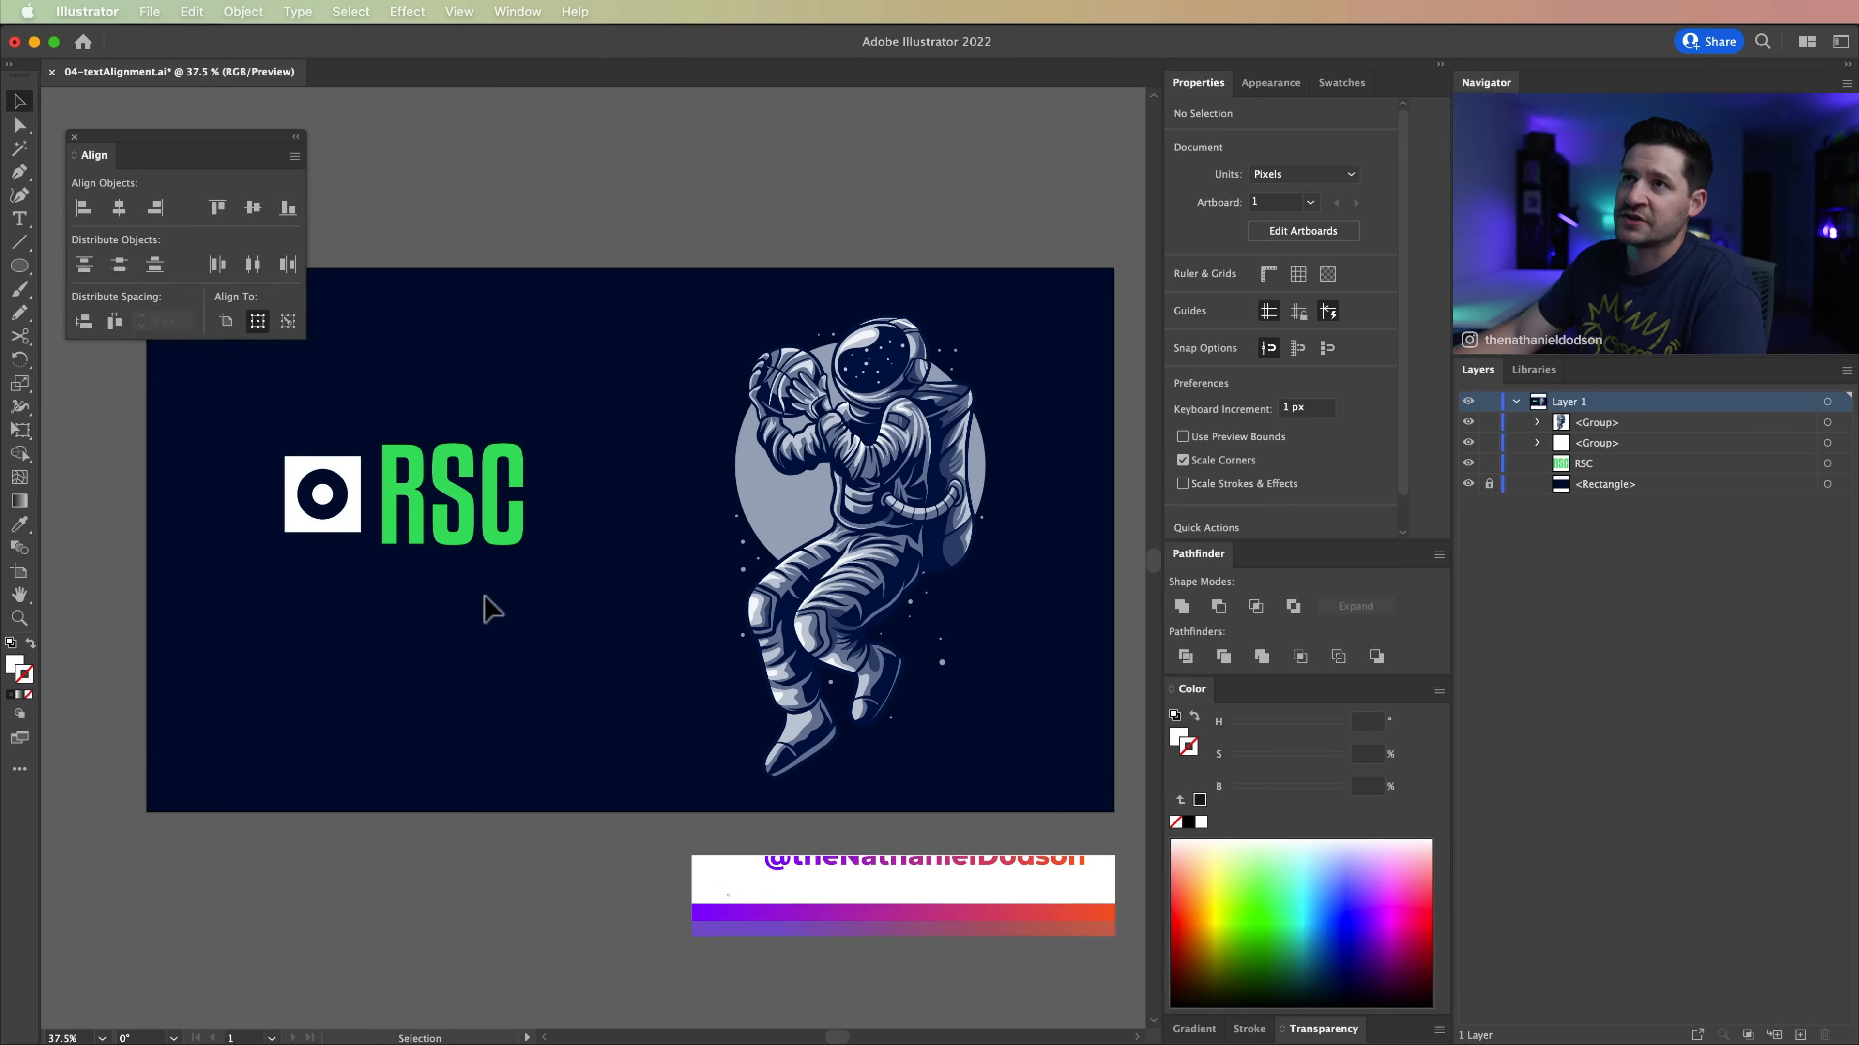
key(super+s)
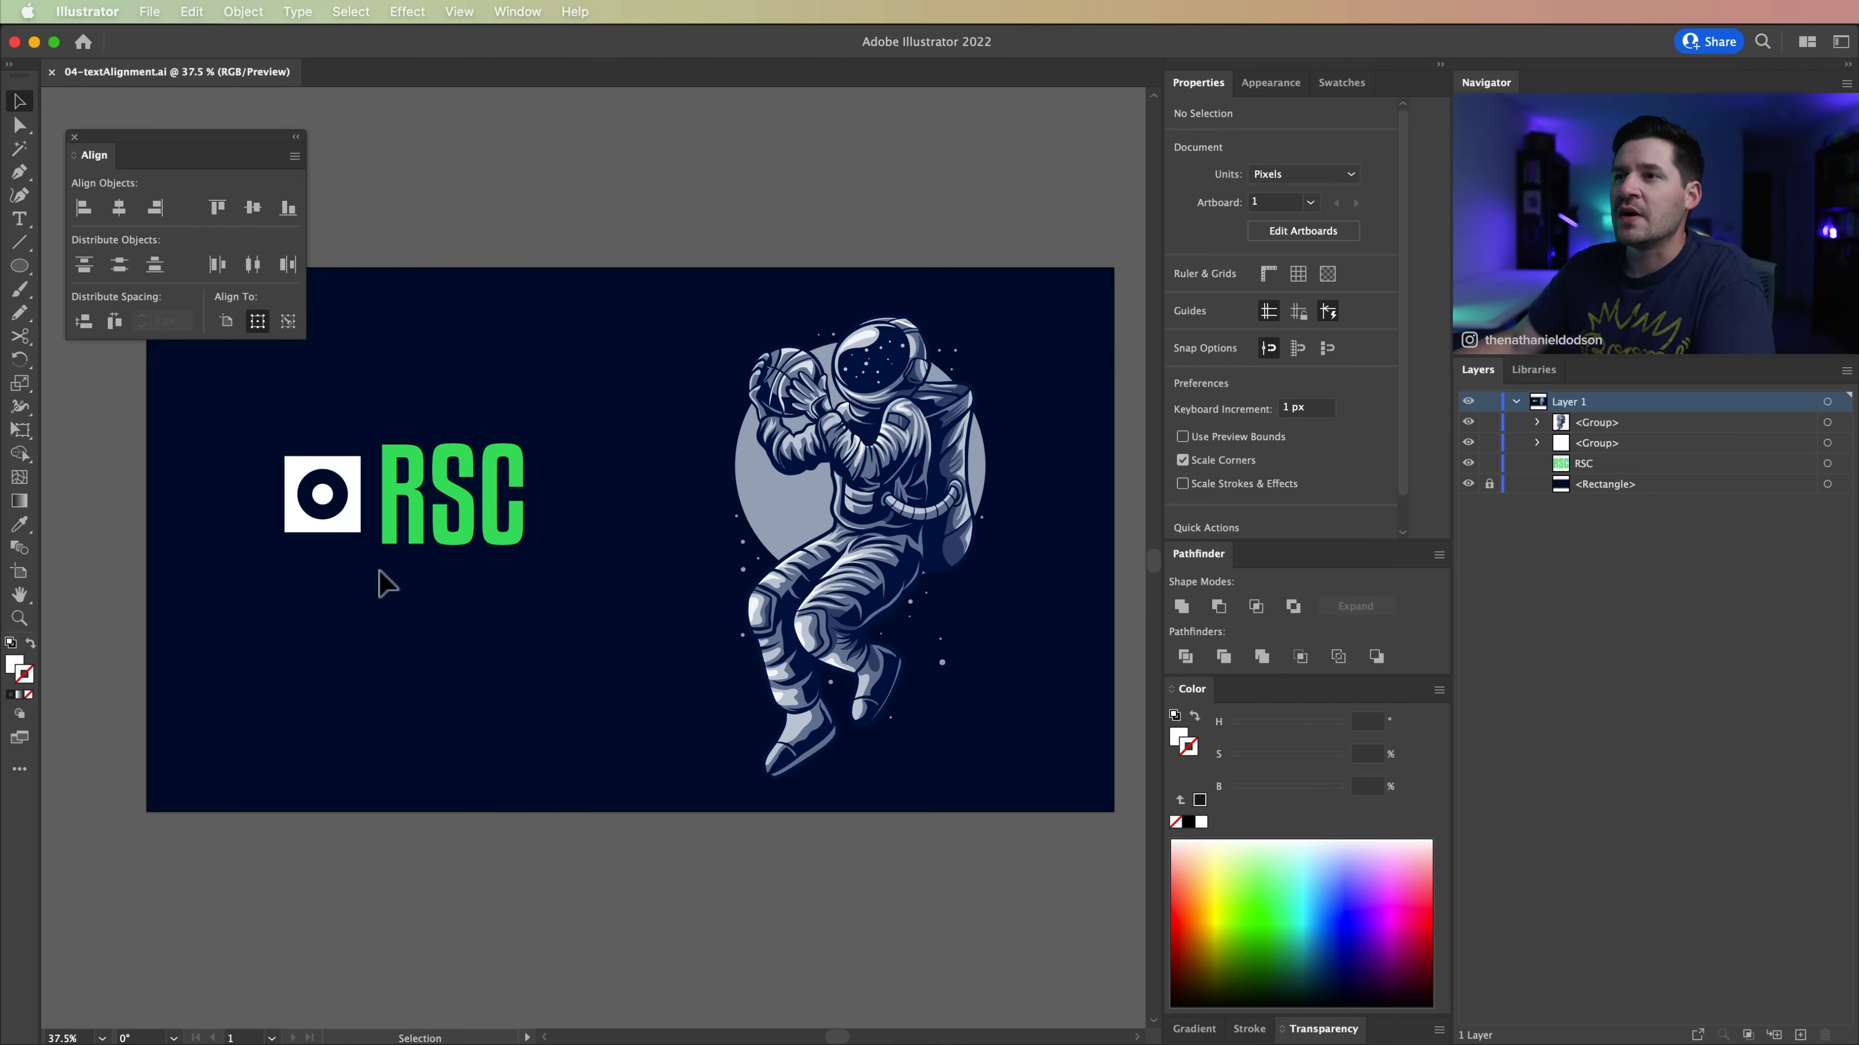
Step: Select the icon and check the Snap to Glyph and Snap to Point settings
click(353, 475)
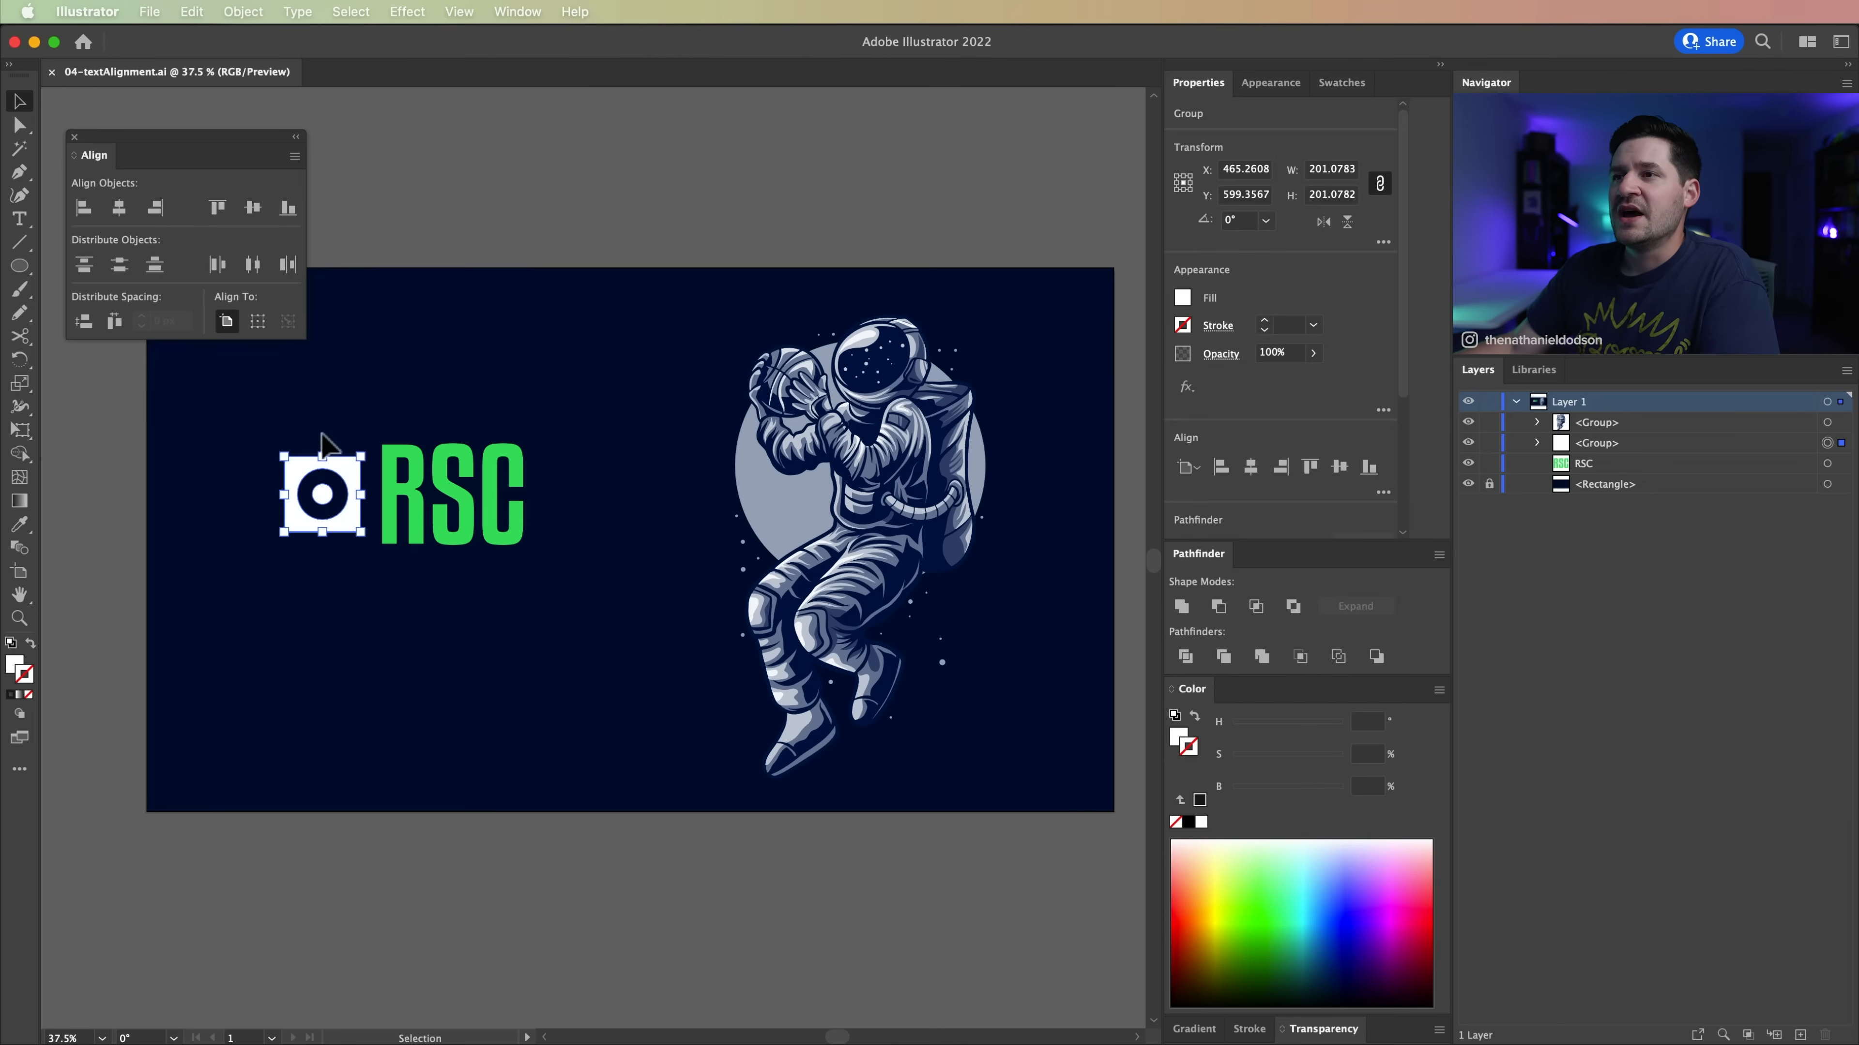
click(459, 20)
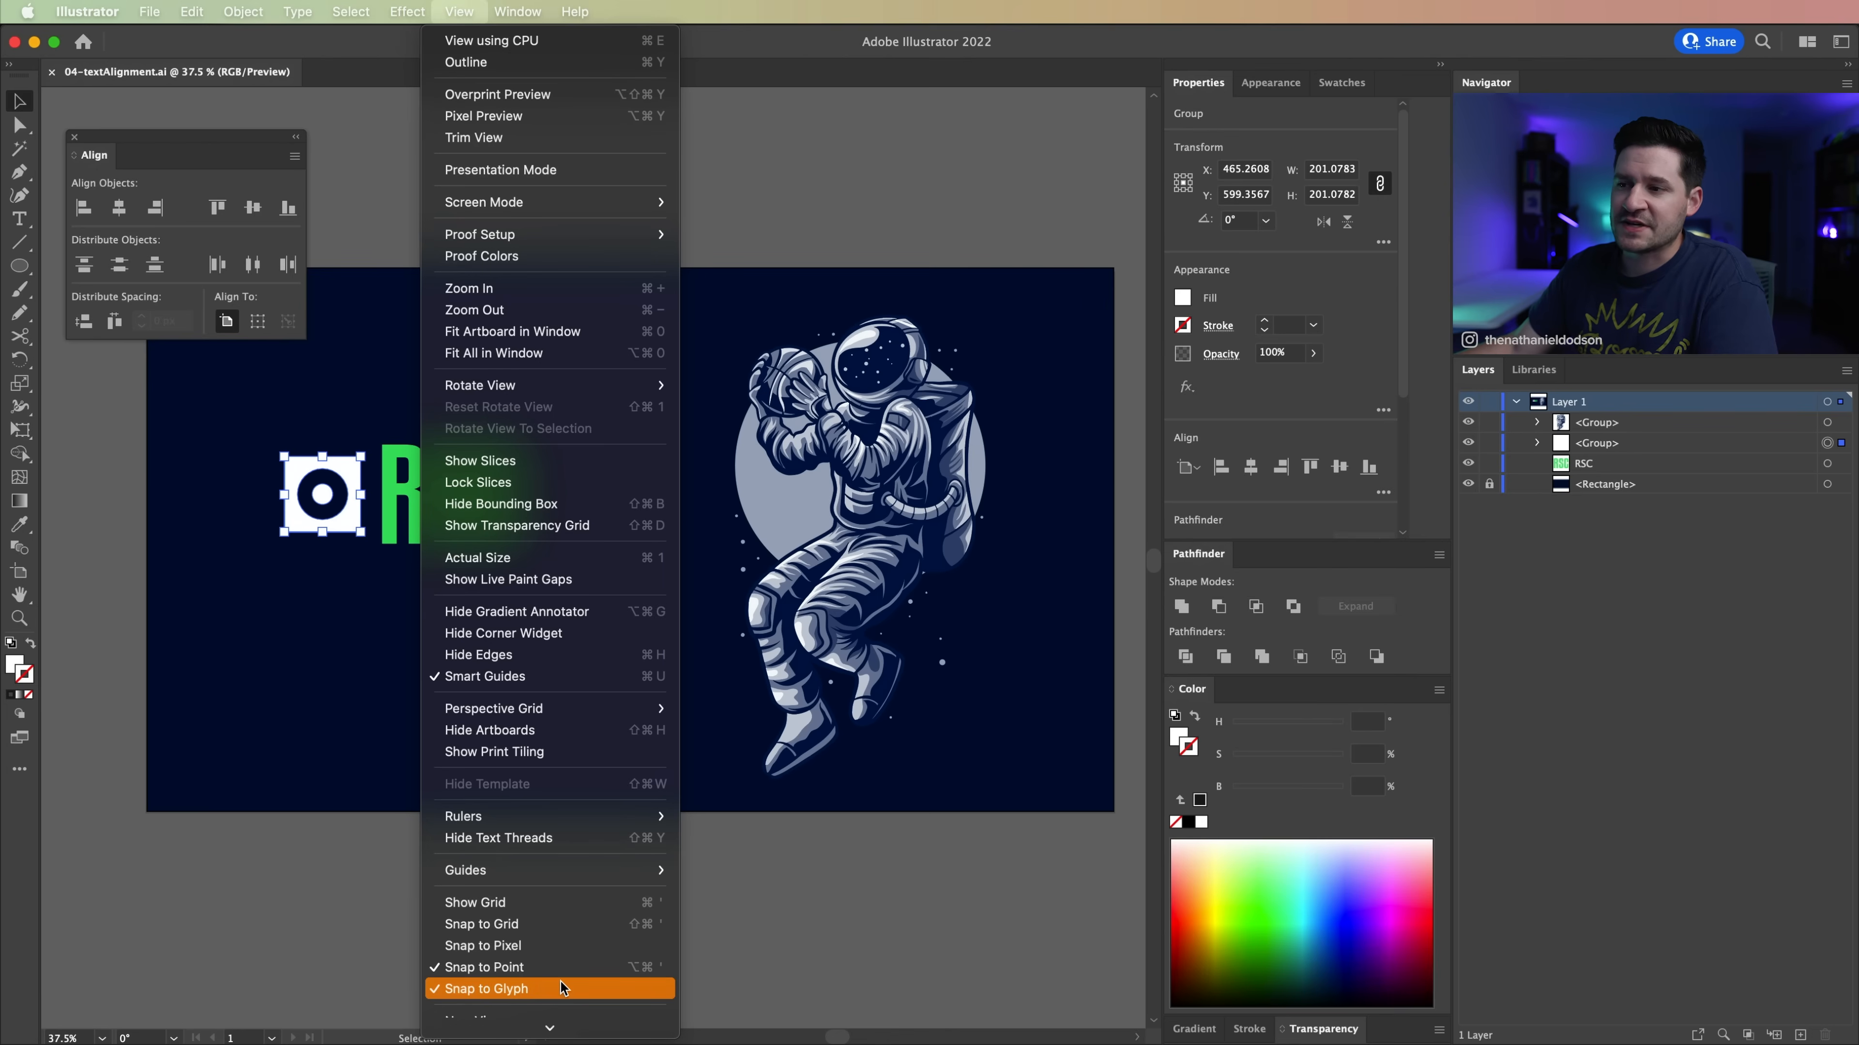
click(550, 988)
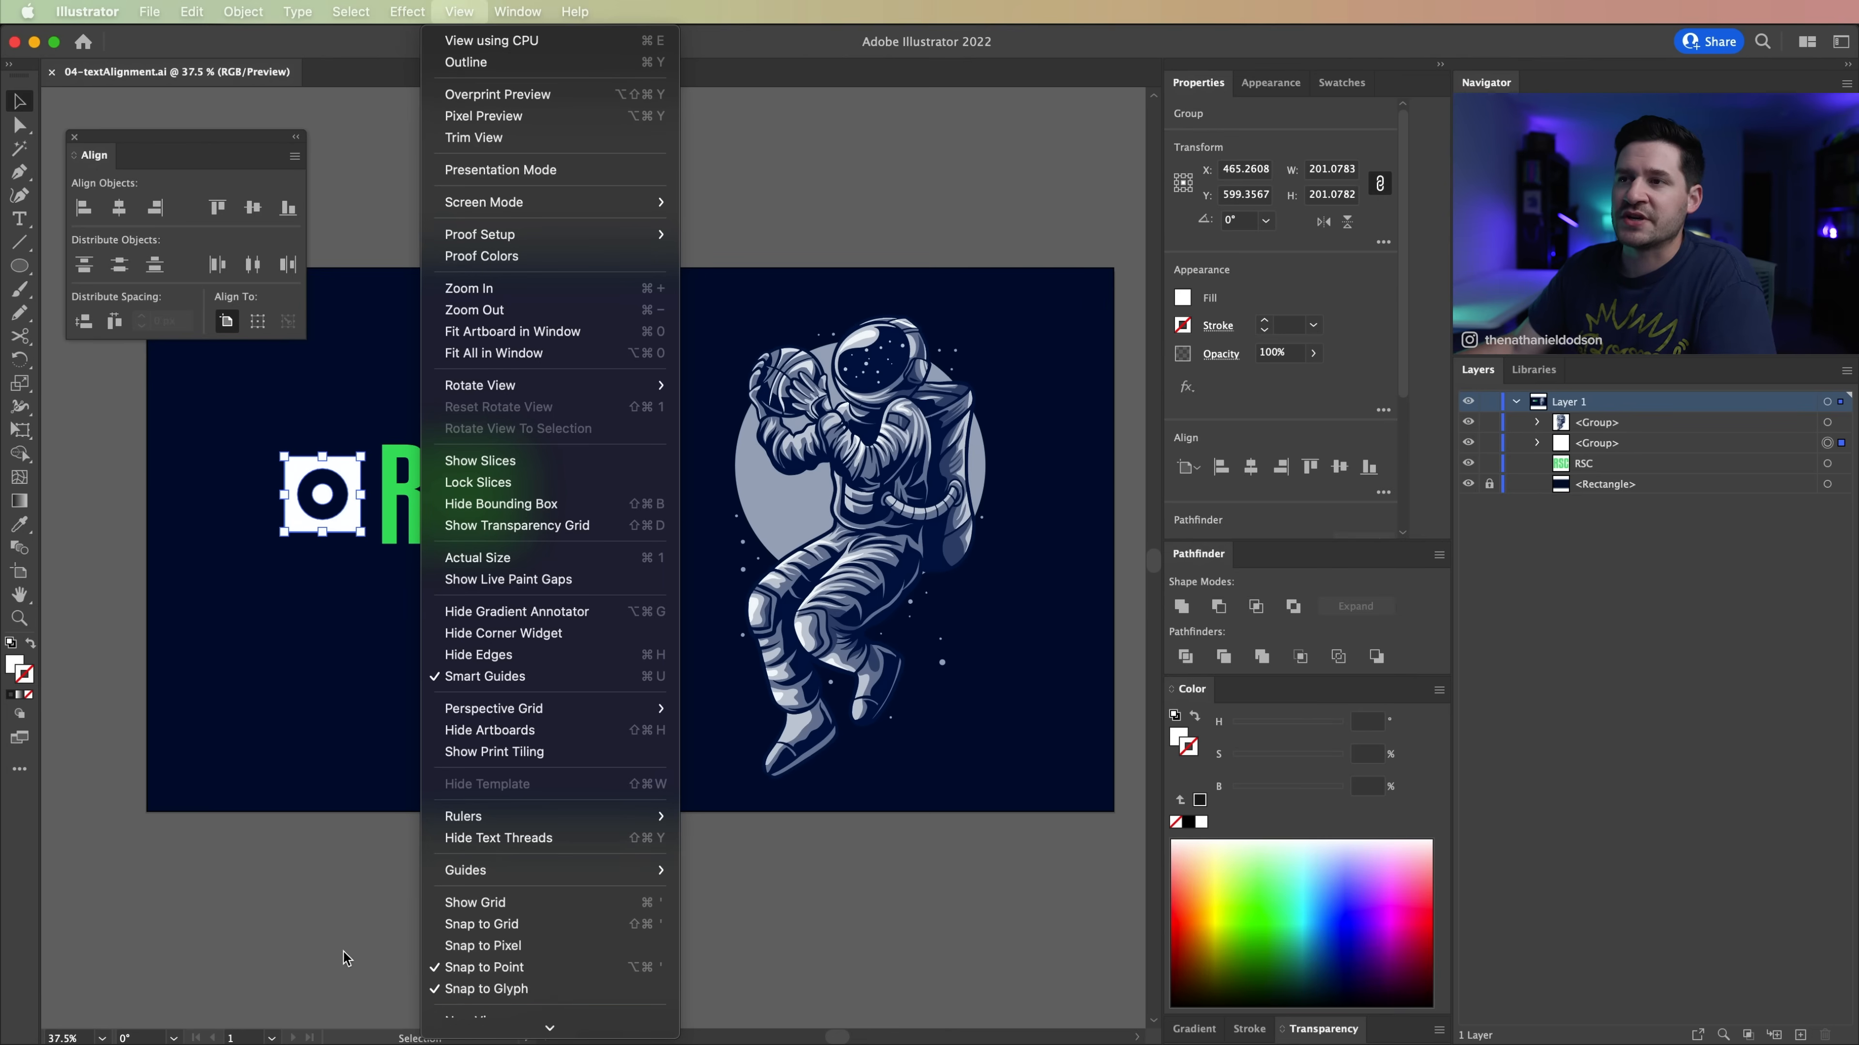
Step: Snap the icon against the left glyph bound of the R, near the top of the RSC text
key(z)
click(372, 461)
click(510, 614)
key(space)
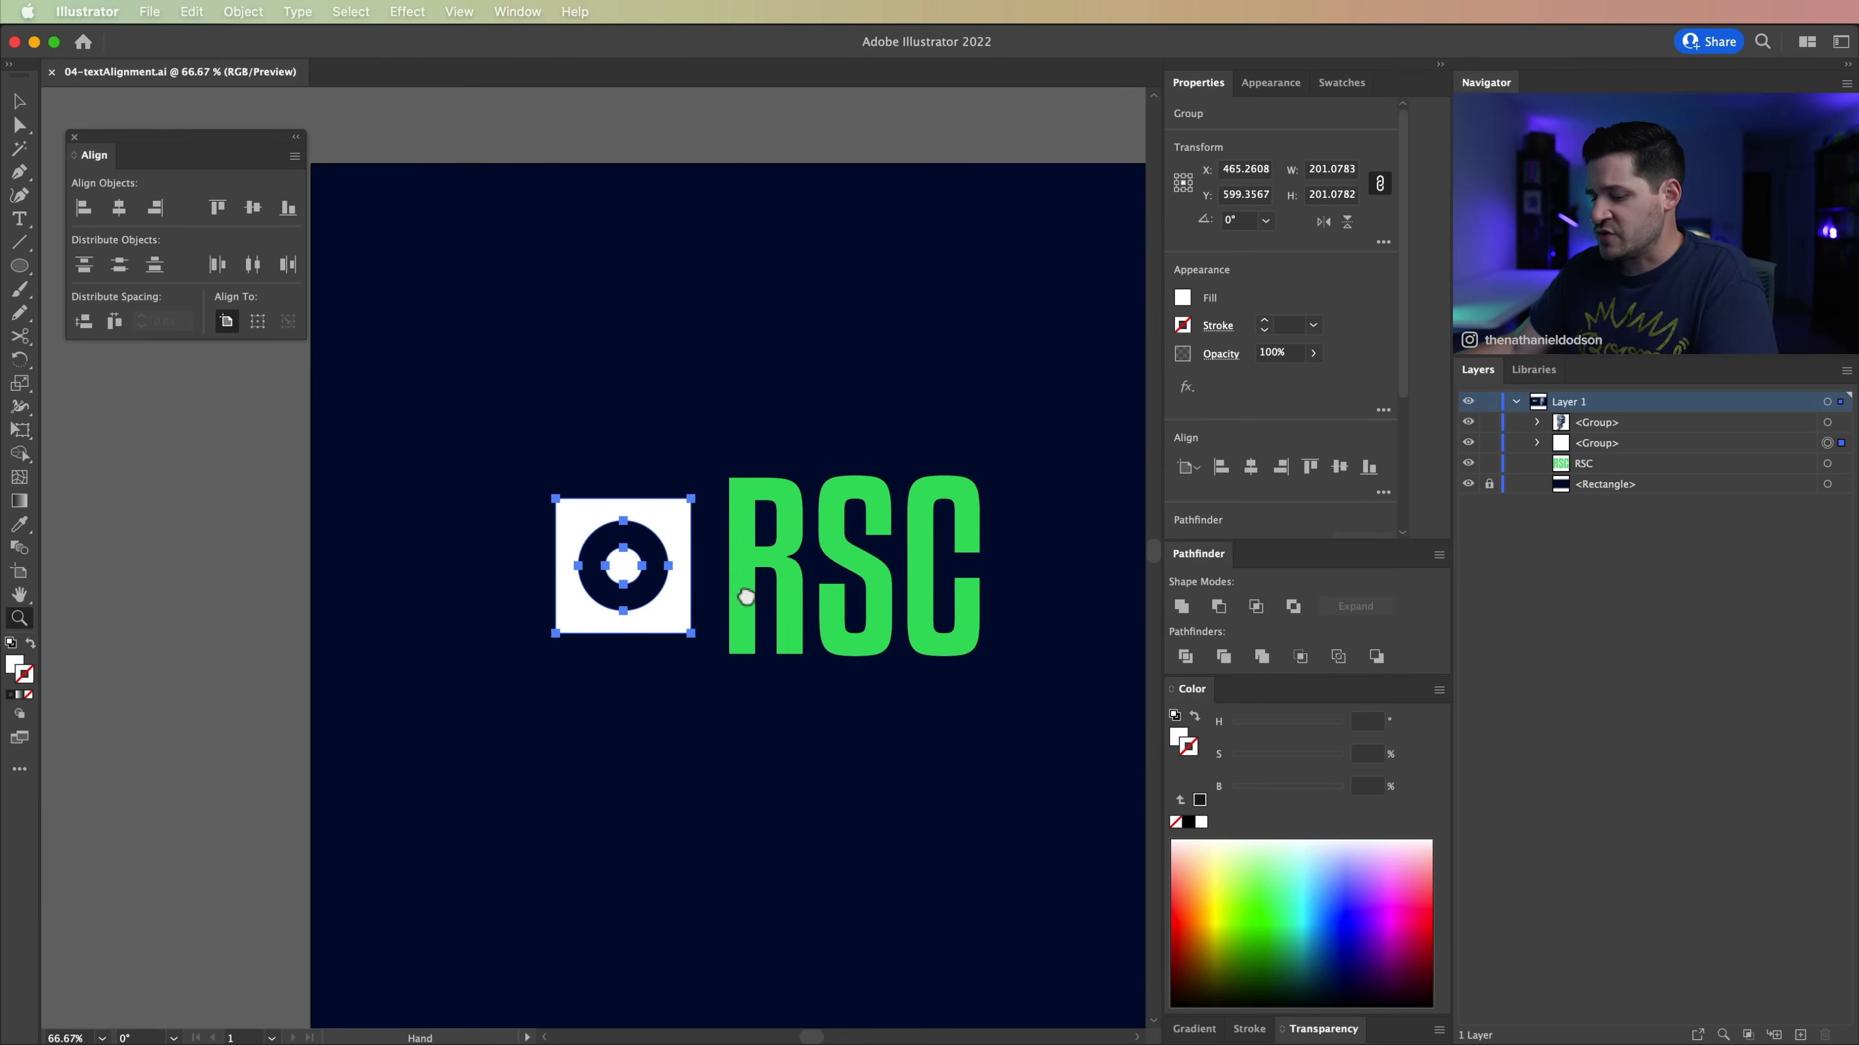
drag(746, 597, 598, 660)
key(v)
drag(516, 584, 556, 574)
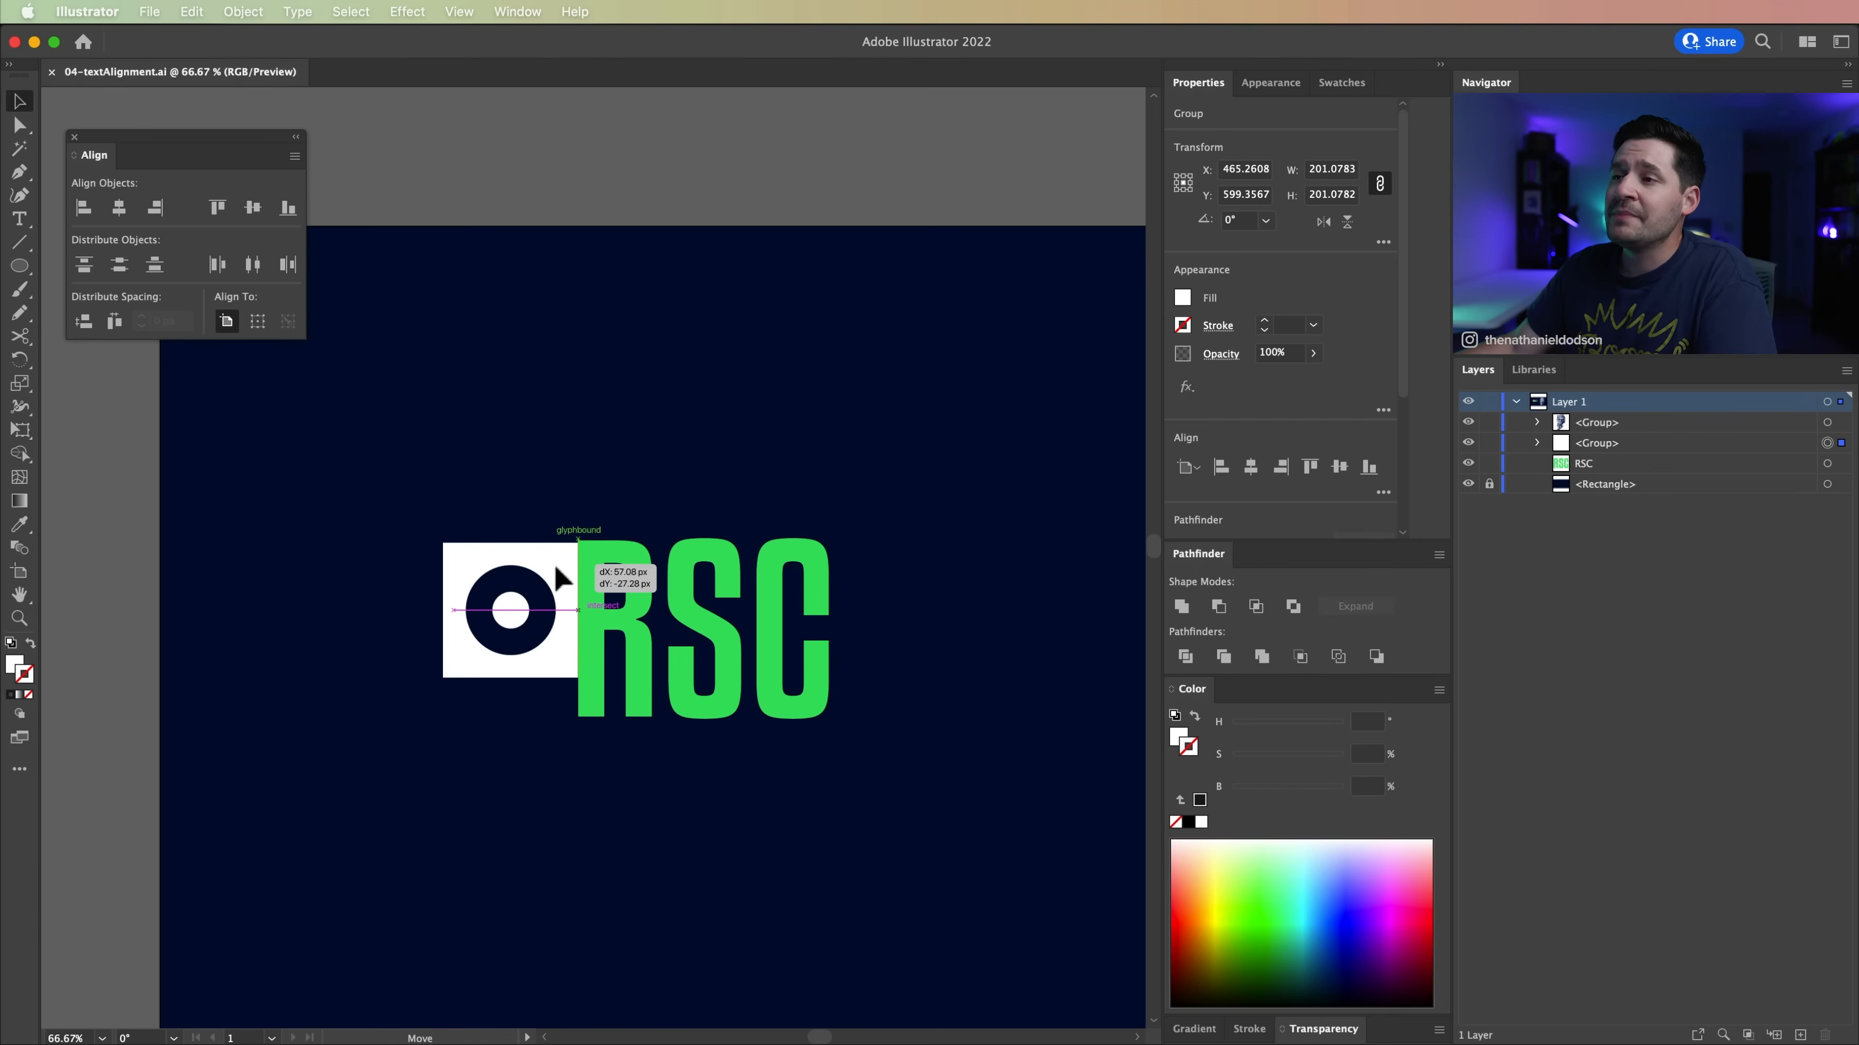
mouse_move(557, 569)
mouse_down()
mouse_move(540, 554)
mouse_move(554, 563)
mouse_up()
click(519, 465)
Step: Move the icon down along the R until its bottom edge snaps to the baseline of the RSC text
key(z)
click(583, 587)
click(583, 578)
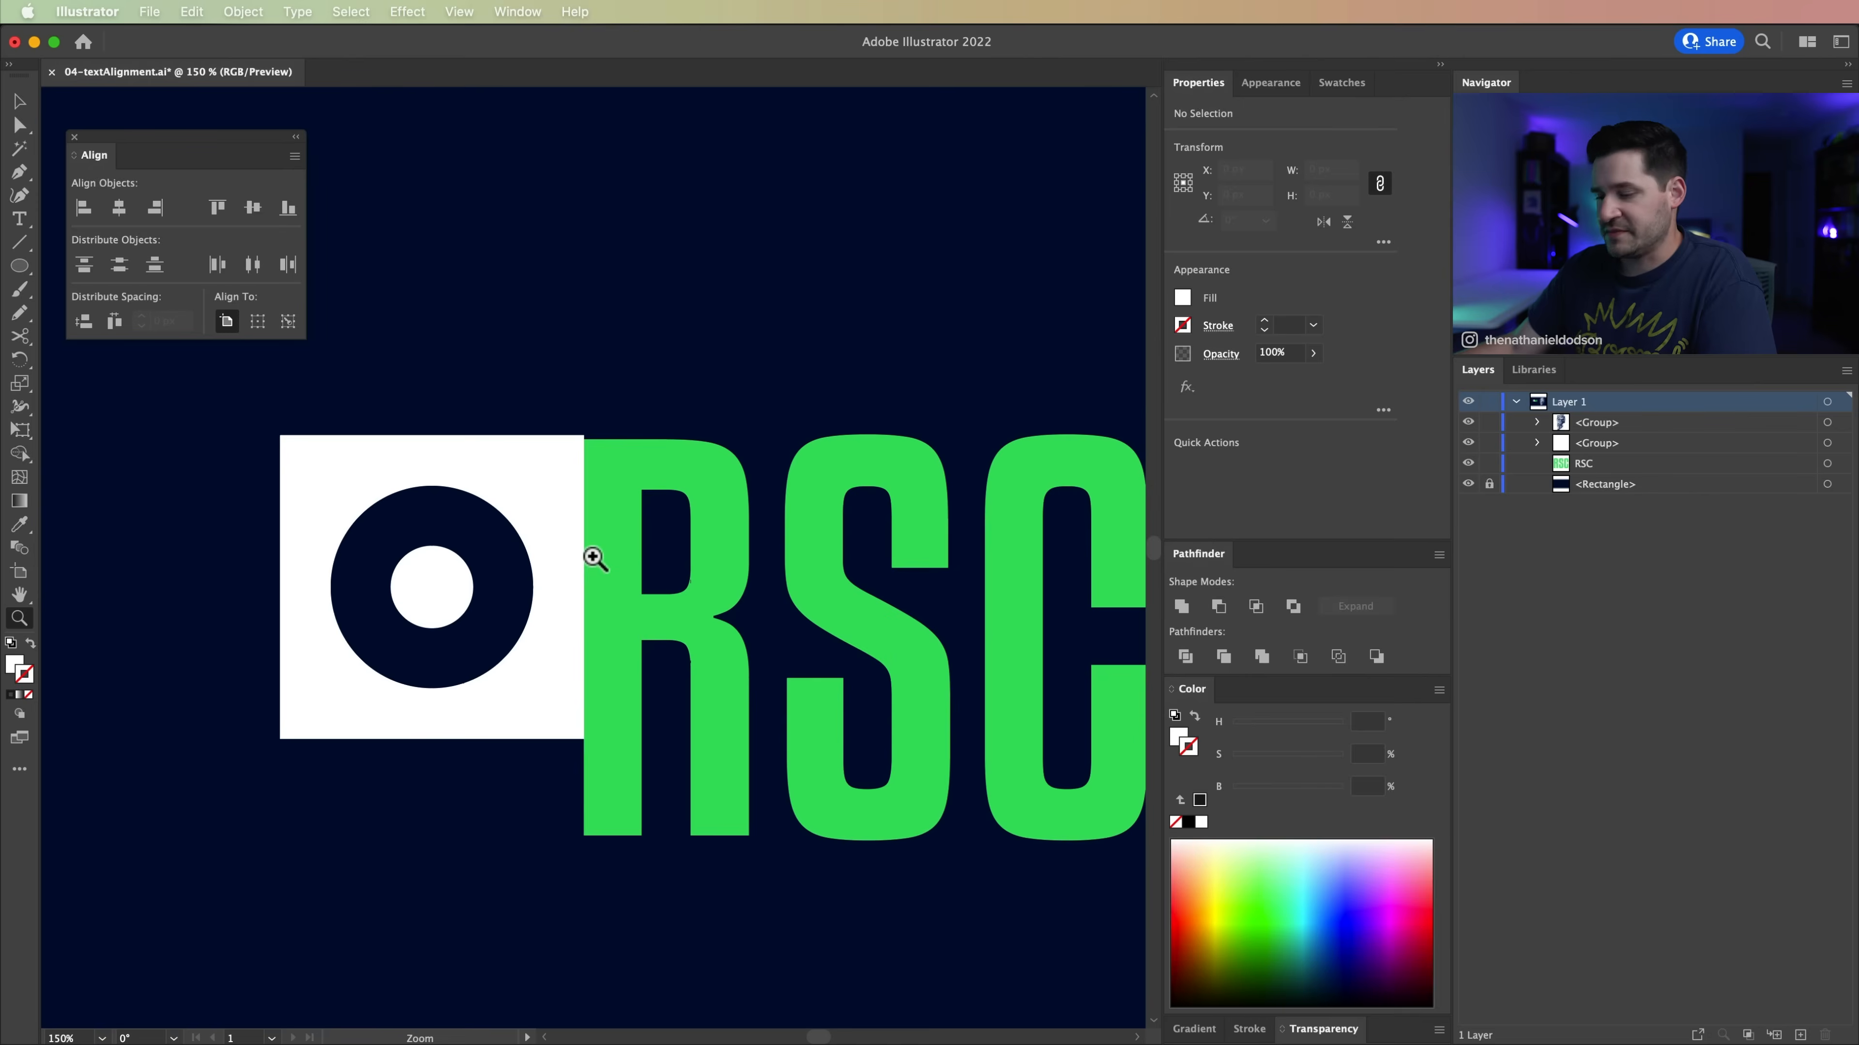
click(582, 530)
key(v)
drag(525, 442, 534, 565)
click(636, 963)
click(332, 415)
scroll(498, 427, left, 3)
scroll(497, 427, down, 2)
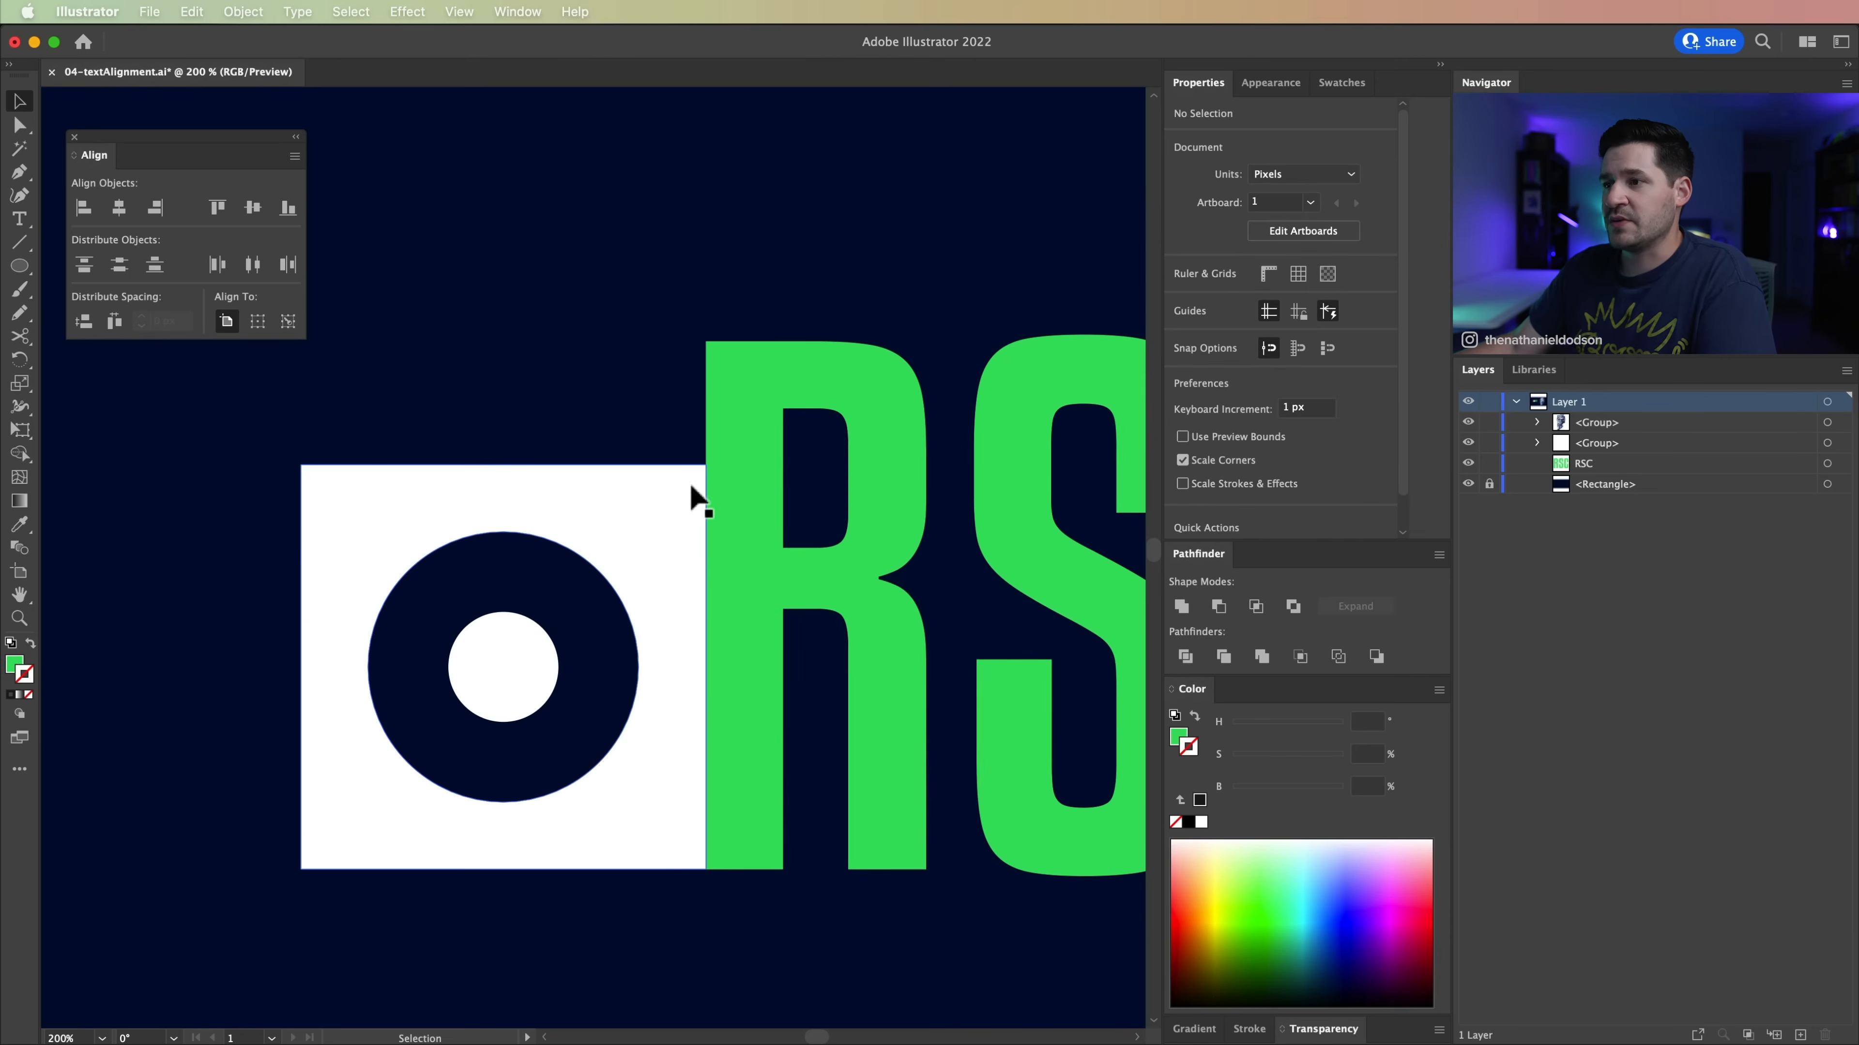
key(super+minus)
key(super+minus)
key(super+minus)
key(space)
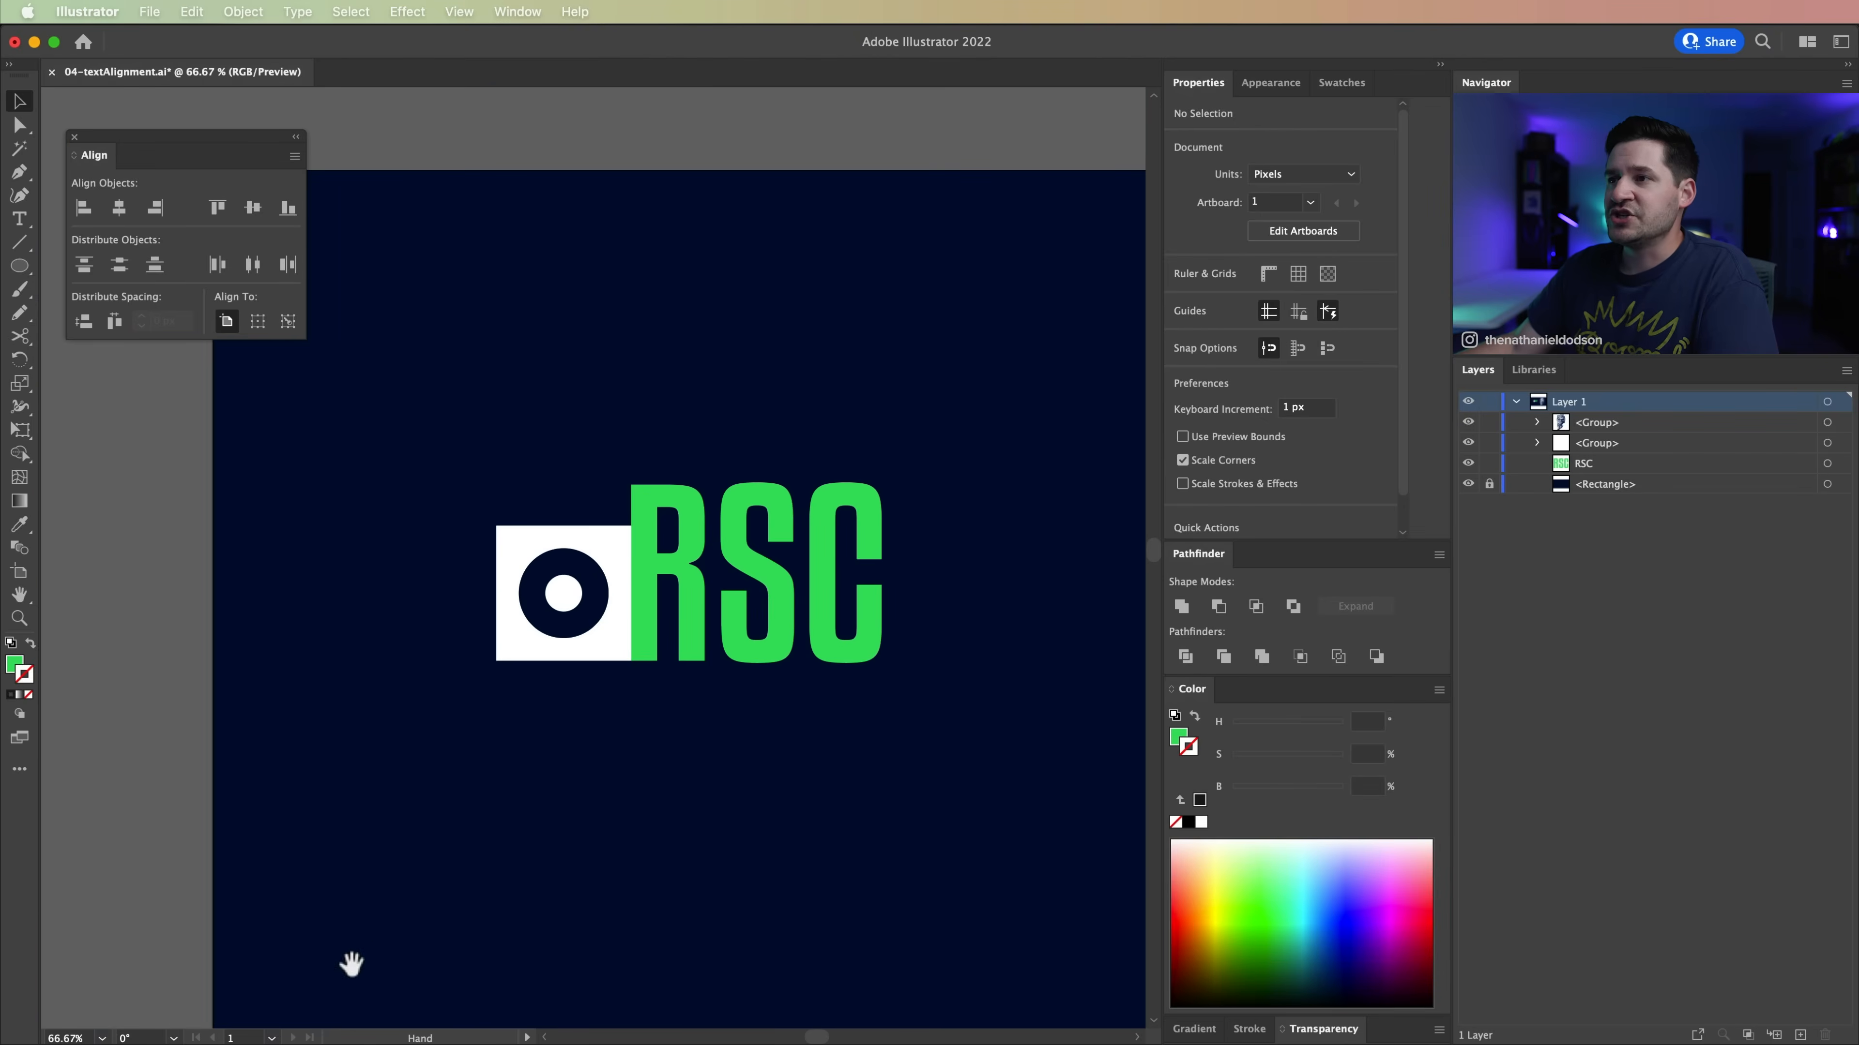
drag(498, 754, 456, 835)
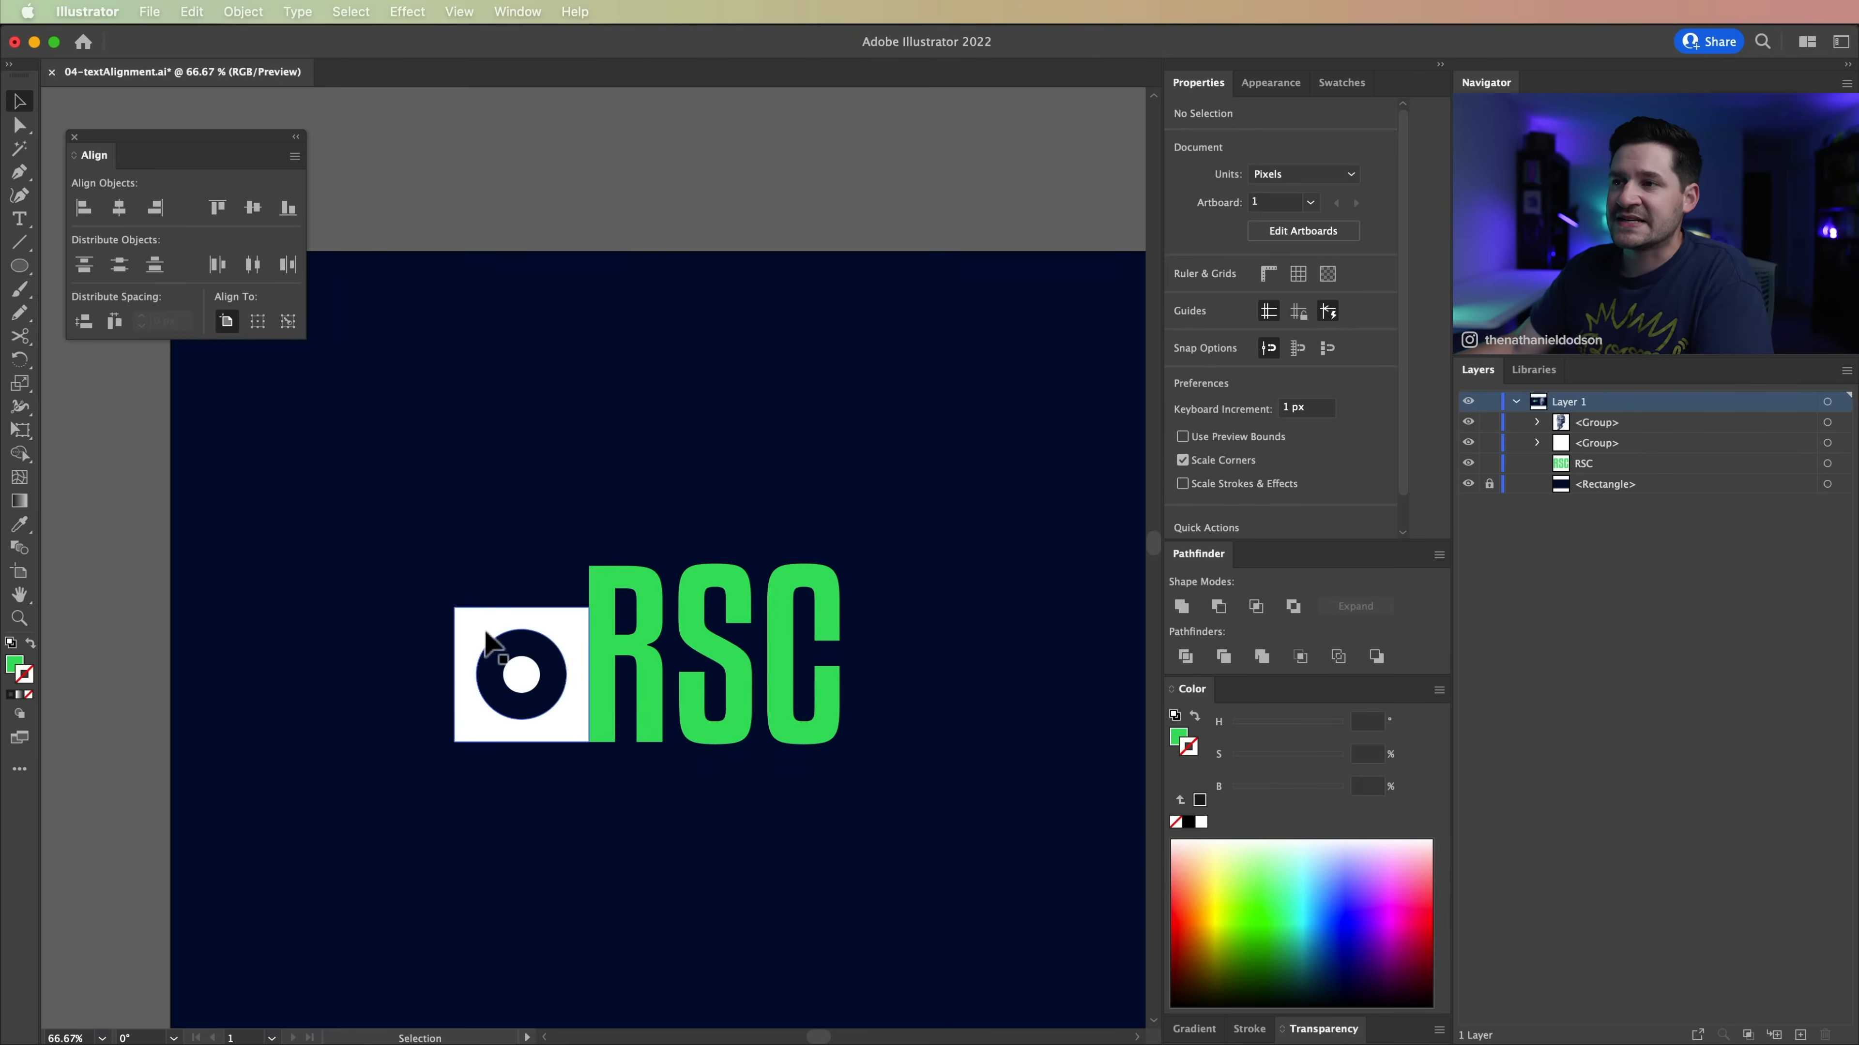
Step: Move the icon off the baseline and away from the R of the RSC text, and deselect it
drag(549, 623, 512, 604)
click(822, 750)
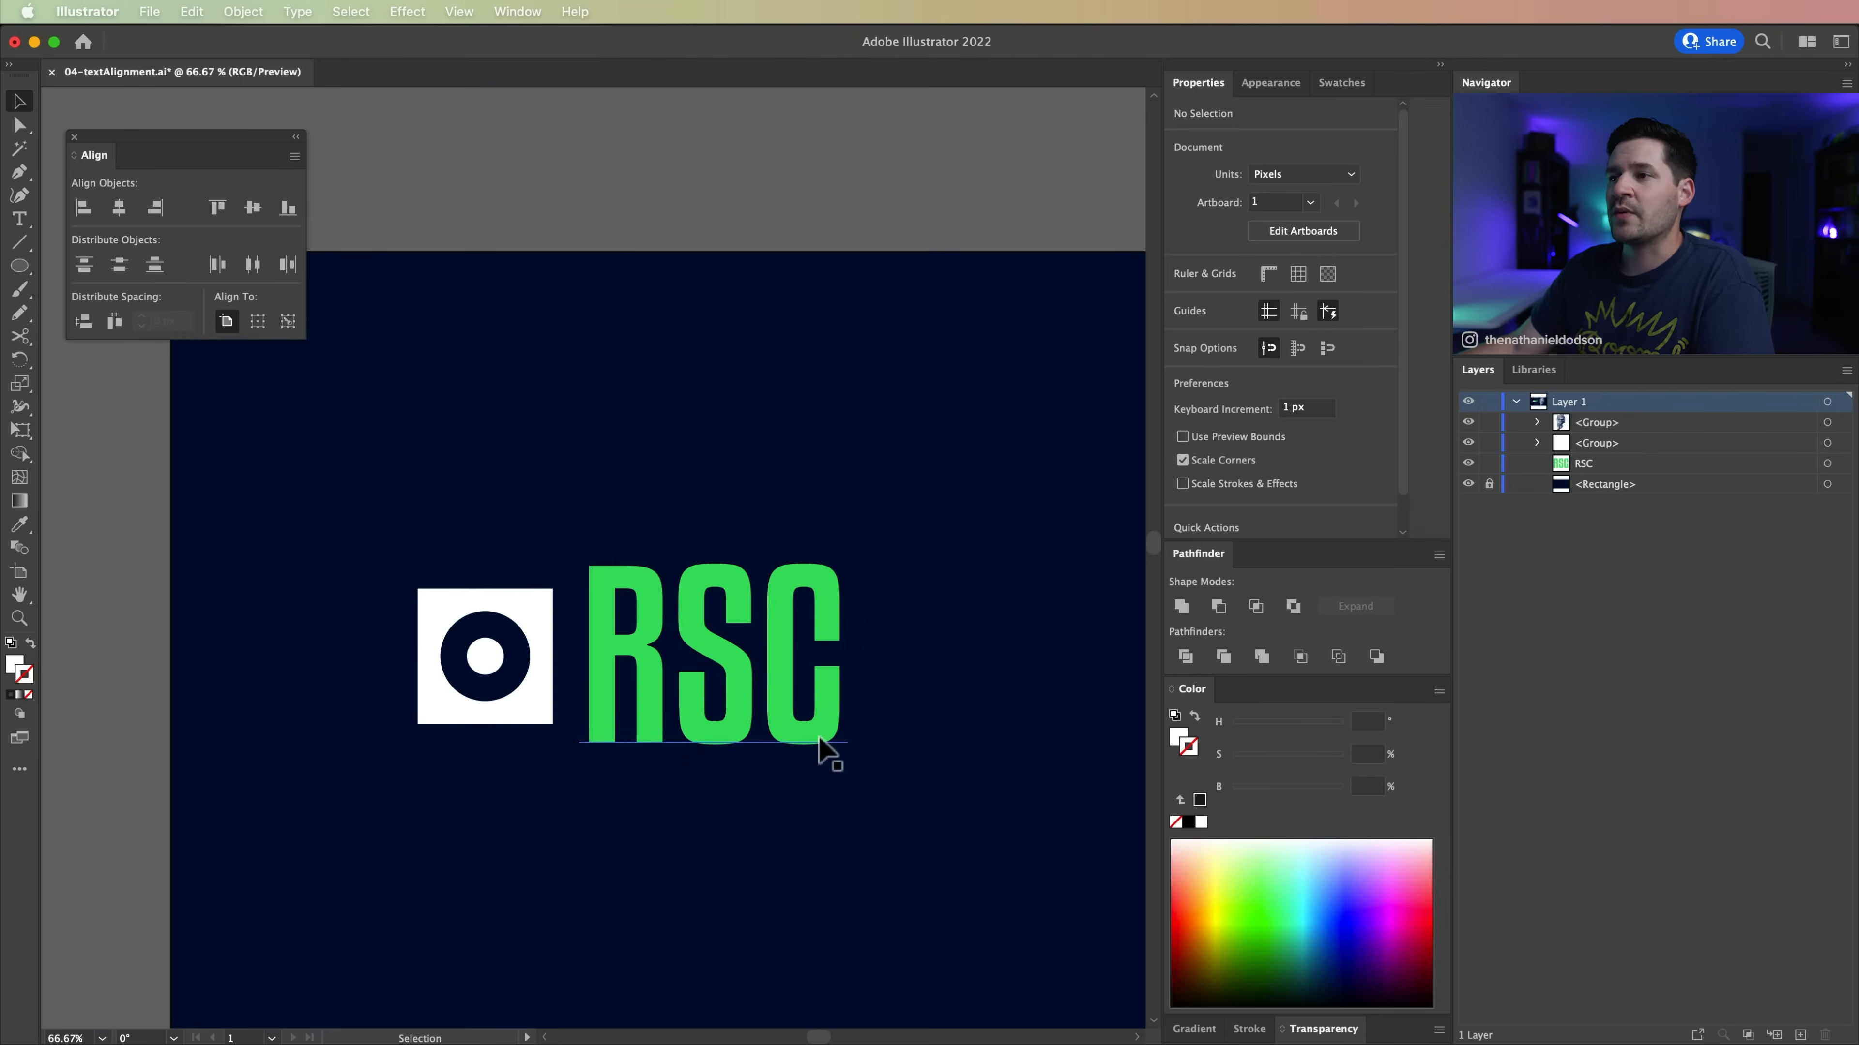
key(space)
drag(834, 803, 793, 787)
key(super+minus)
key(super+minus)
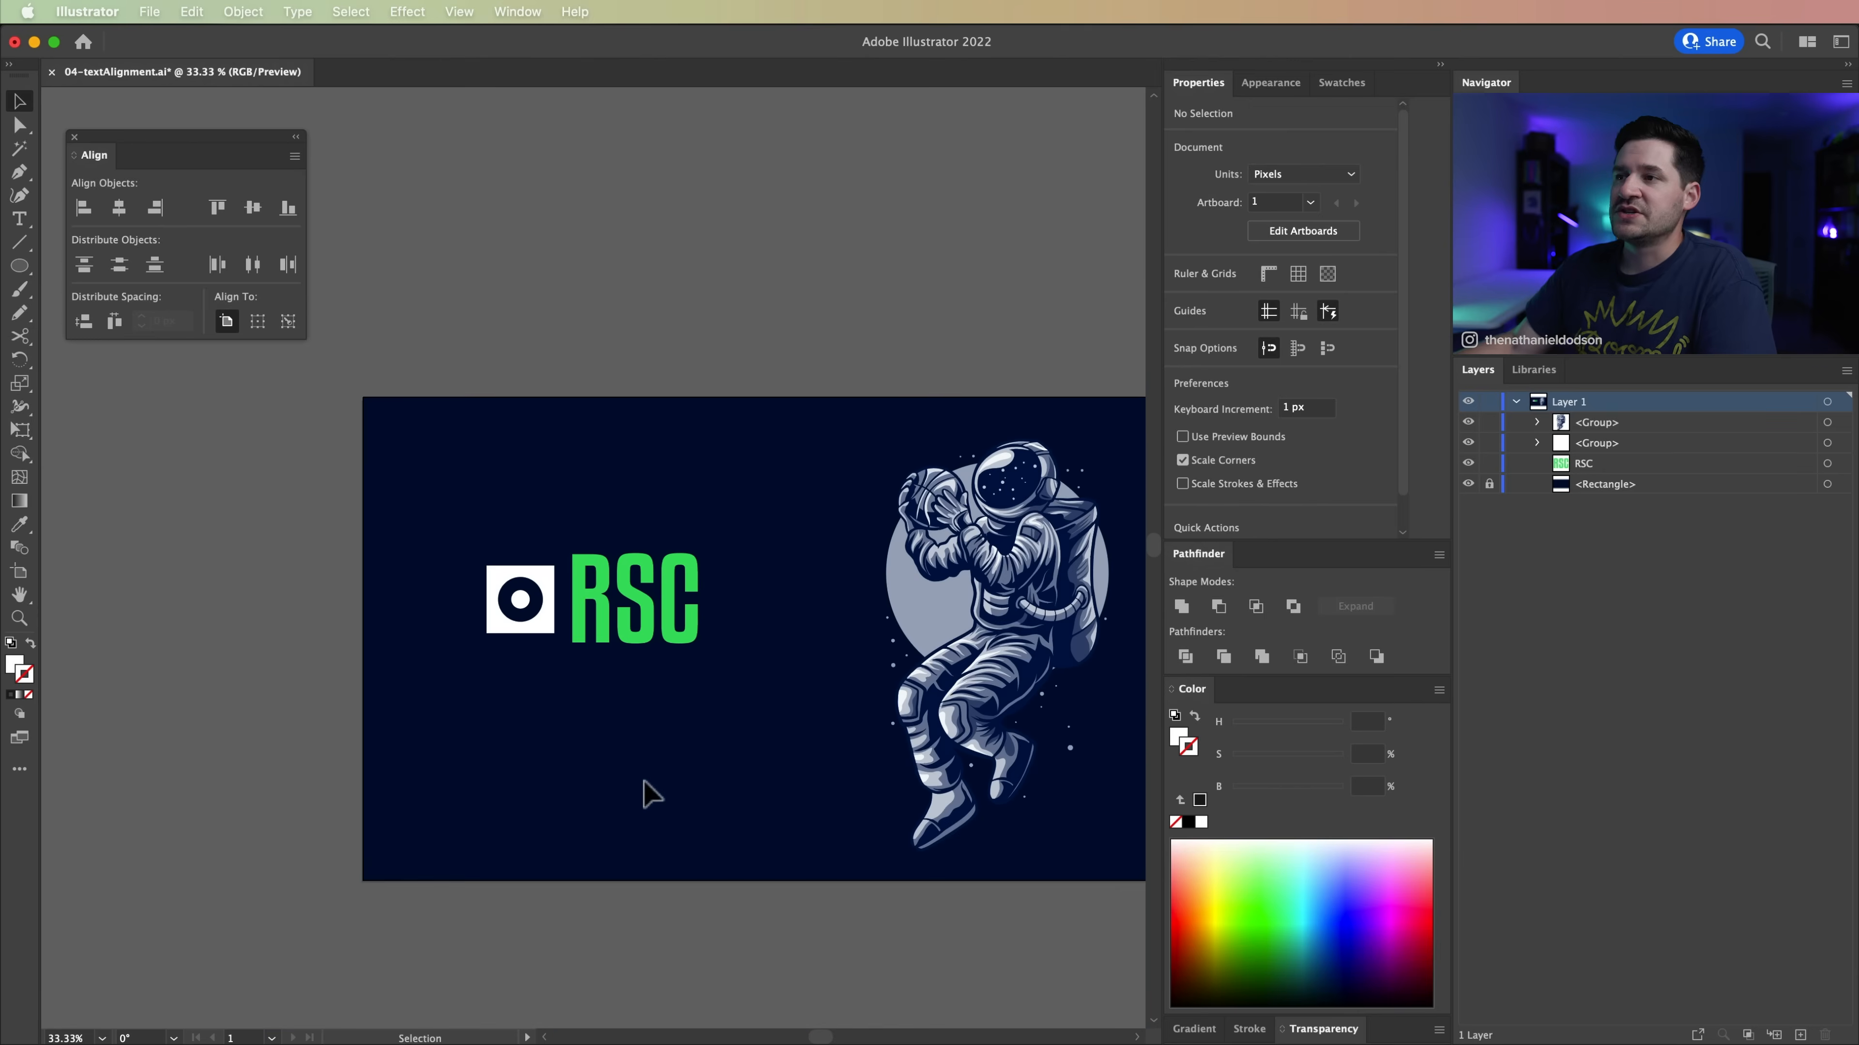
drag(713, 730, 594, 710)
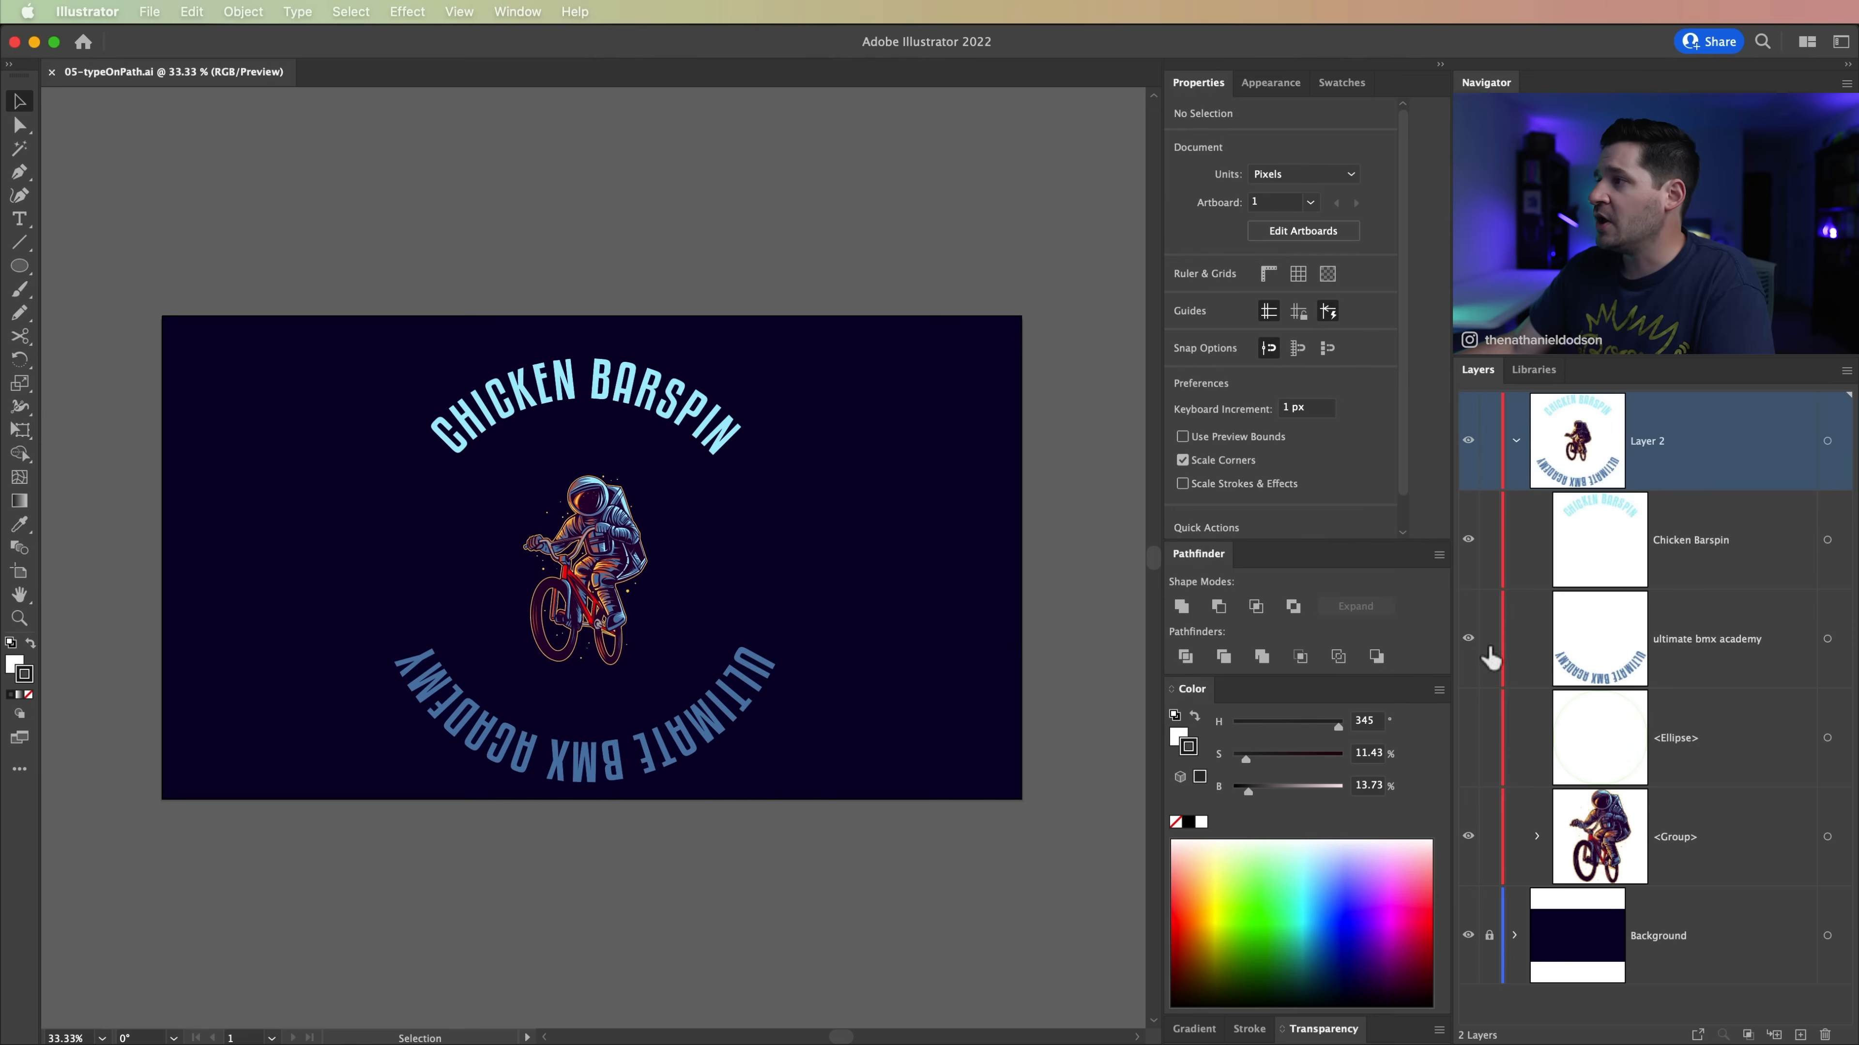
Step: In the type-on-path document, select the Chicken Barspin circular text and preview its path alignment set to Ascender
click(1720, 559)
click(1695, 675)
click(1702, 561)
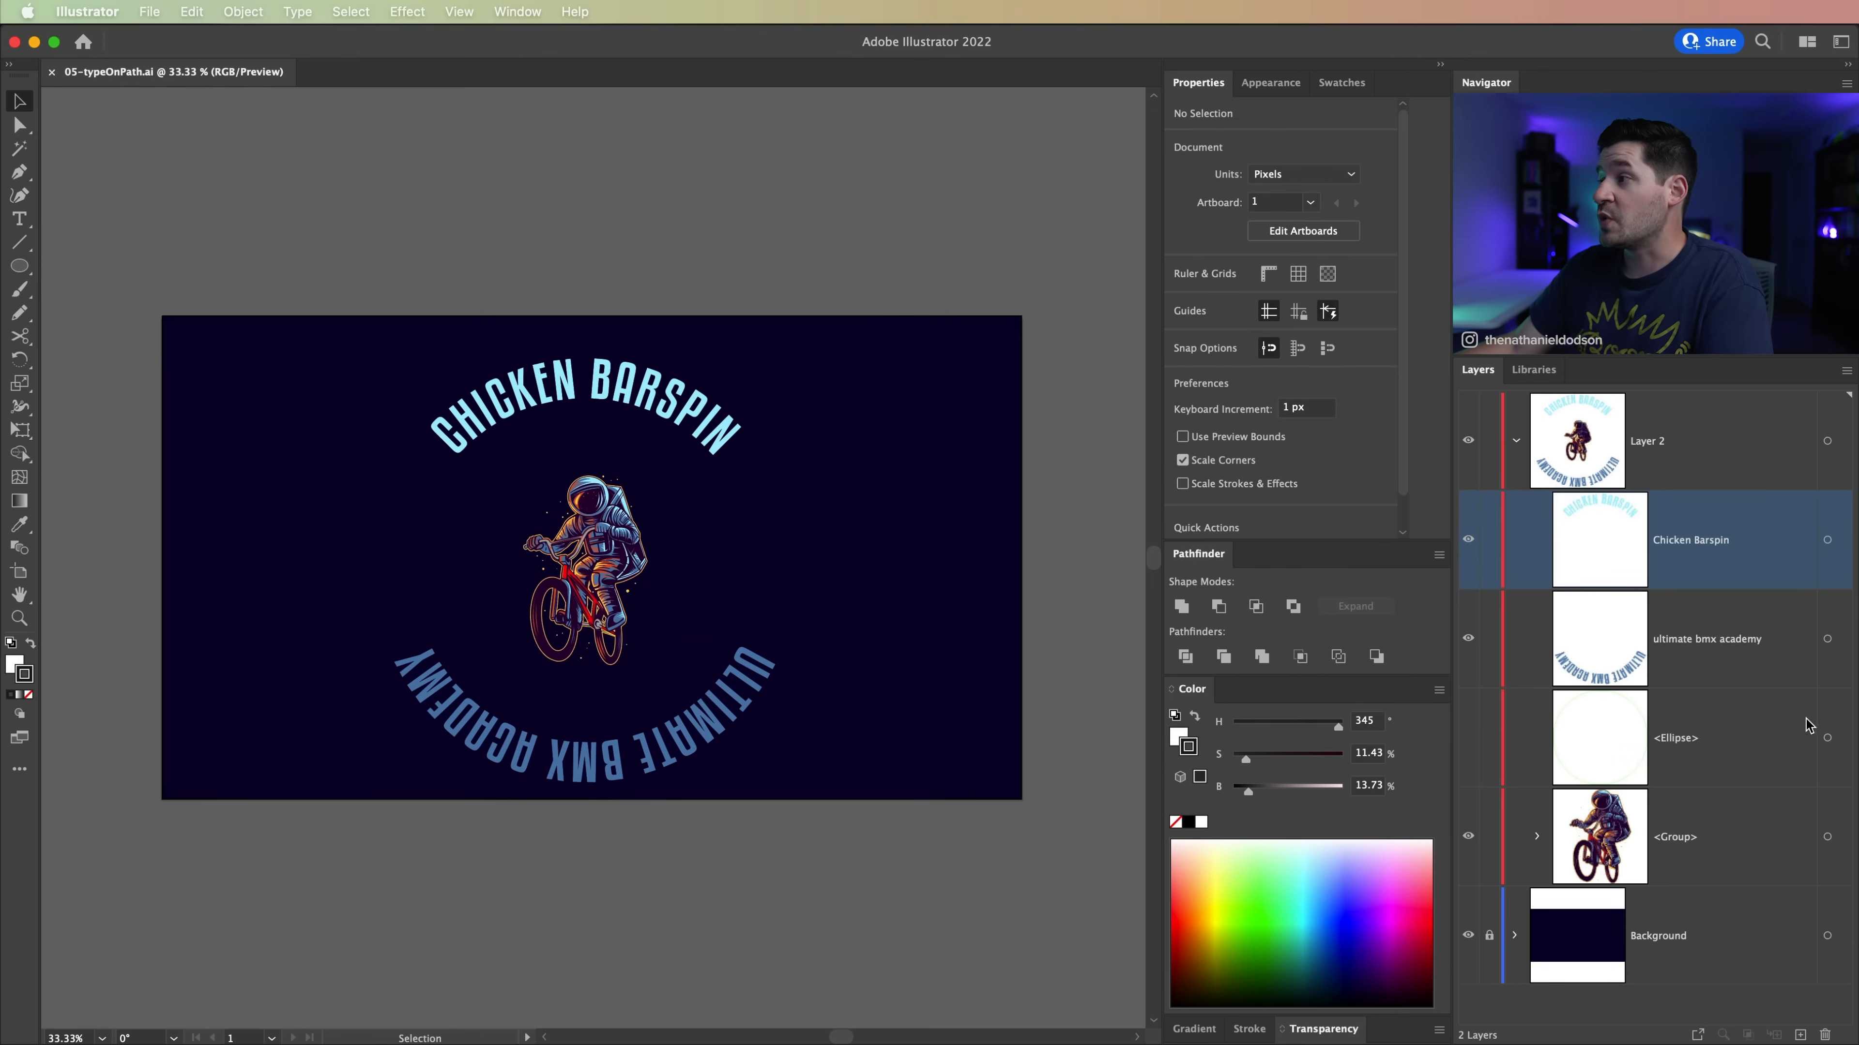
click(1828, 541)
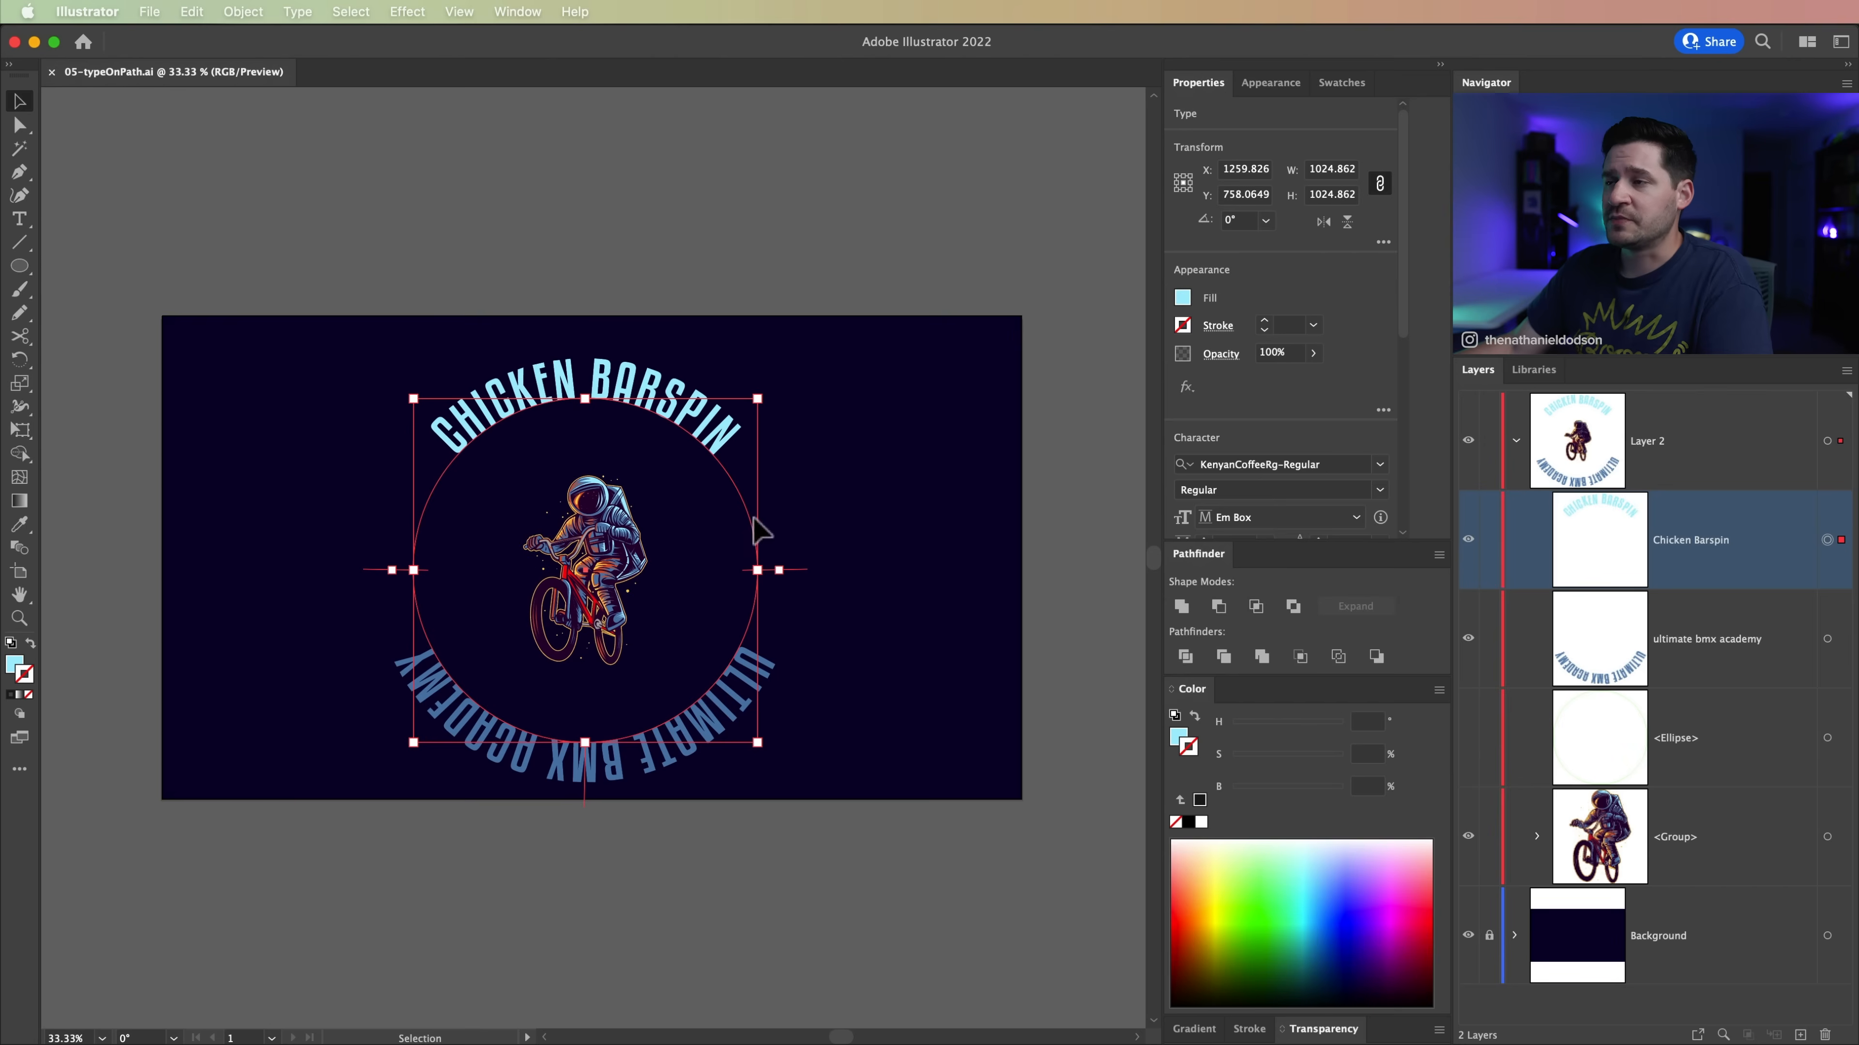
click(297, 11)
mouse_move(356, 220)
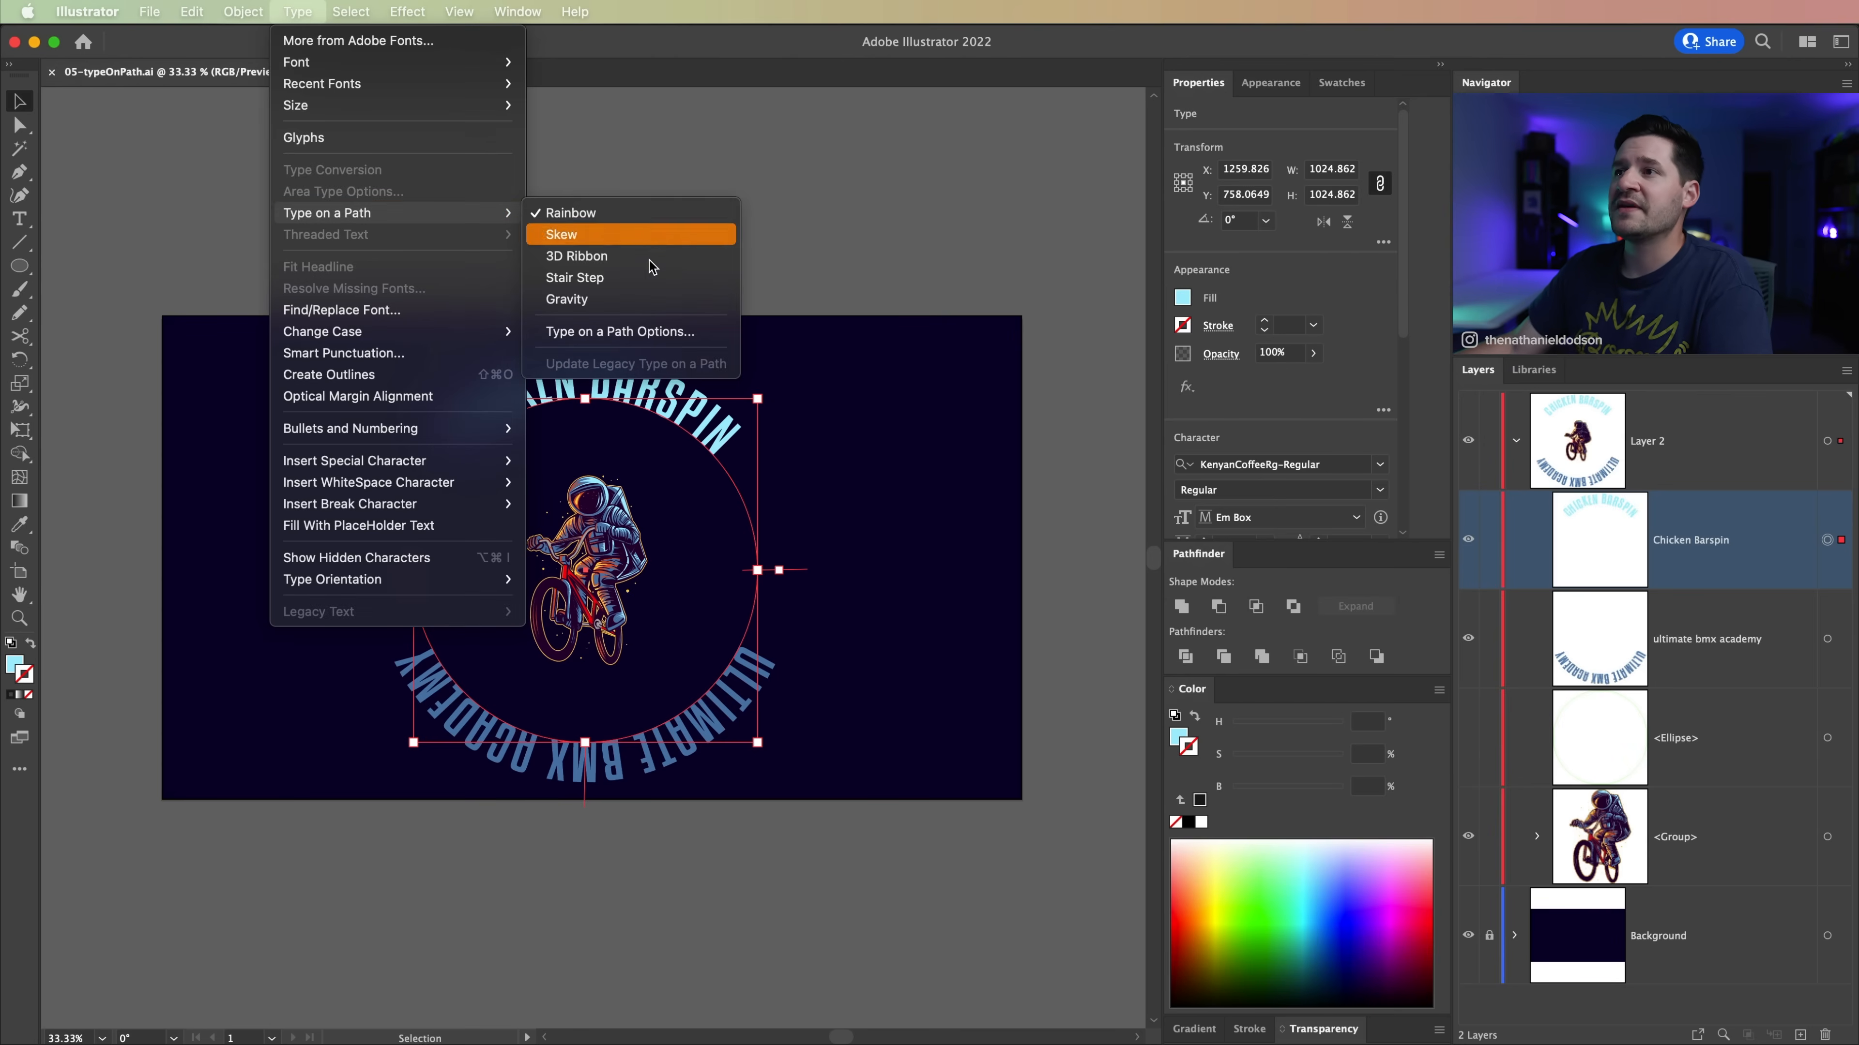
click(630, 333)
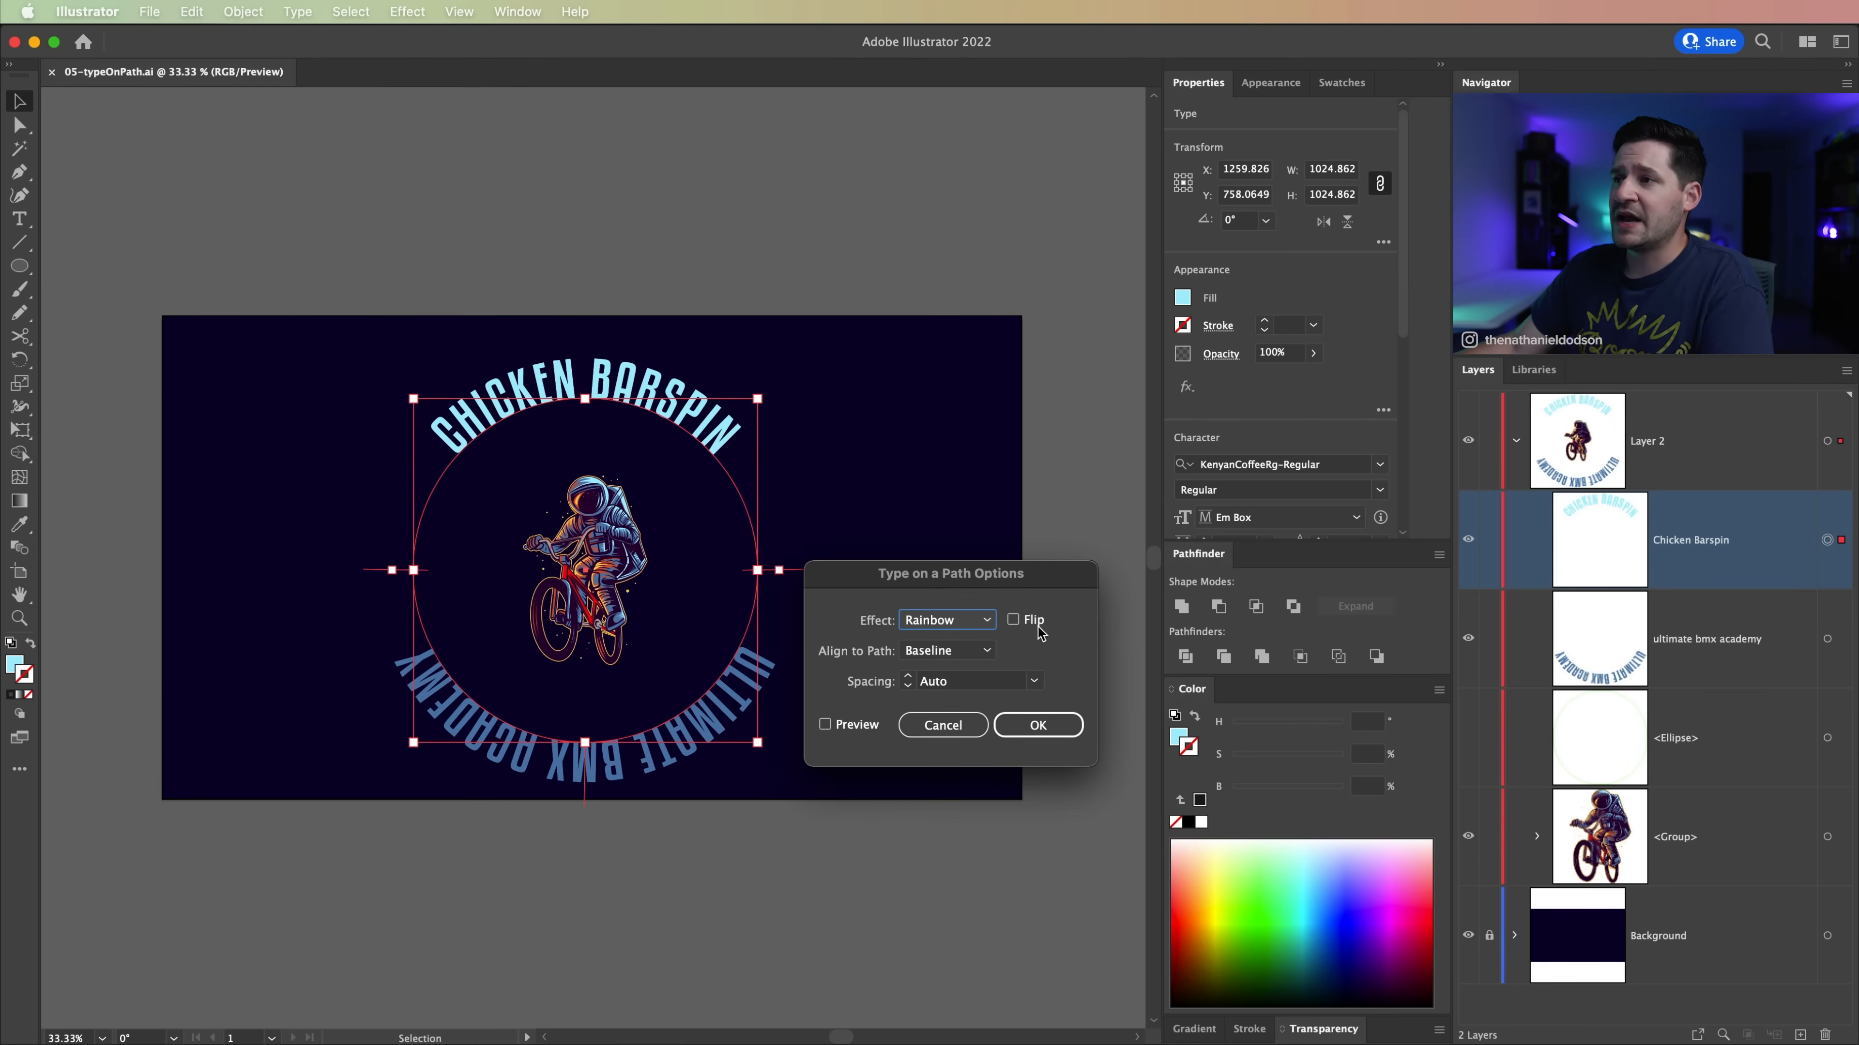
click(963, 653)
click(966, 680)
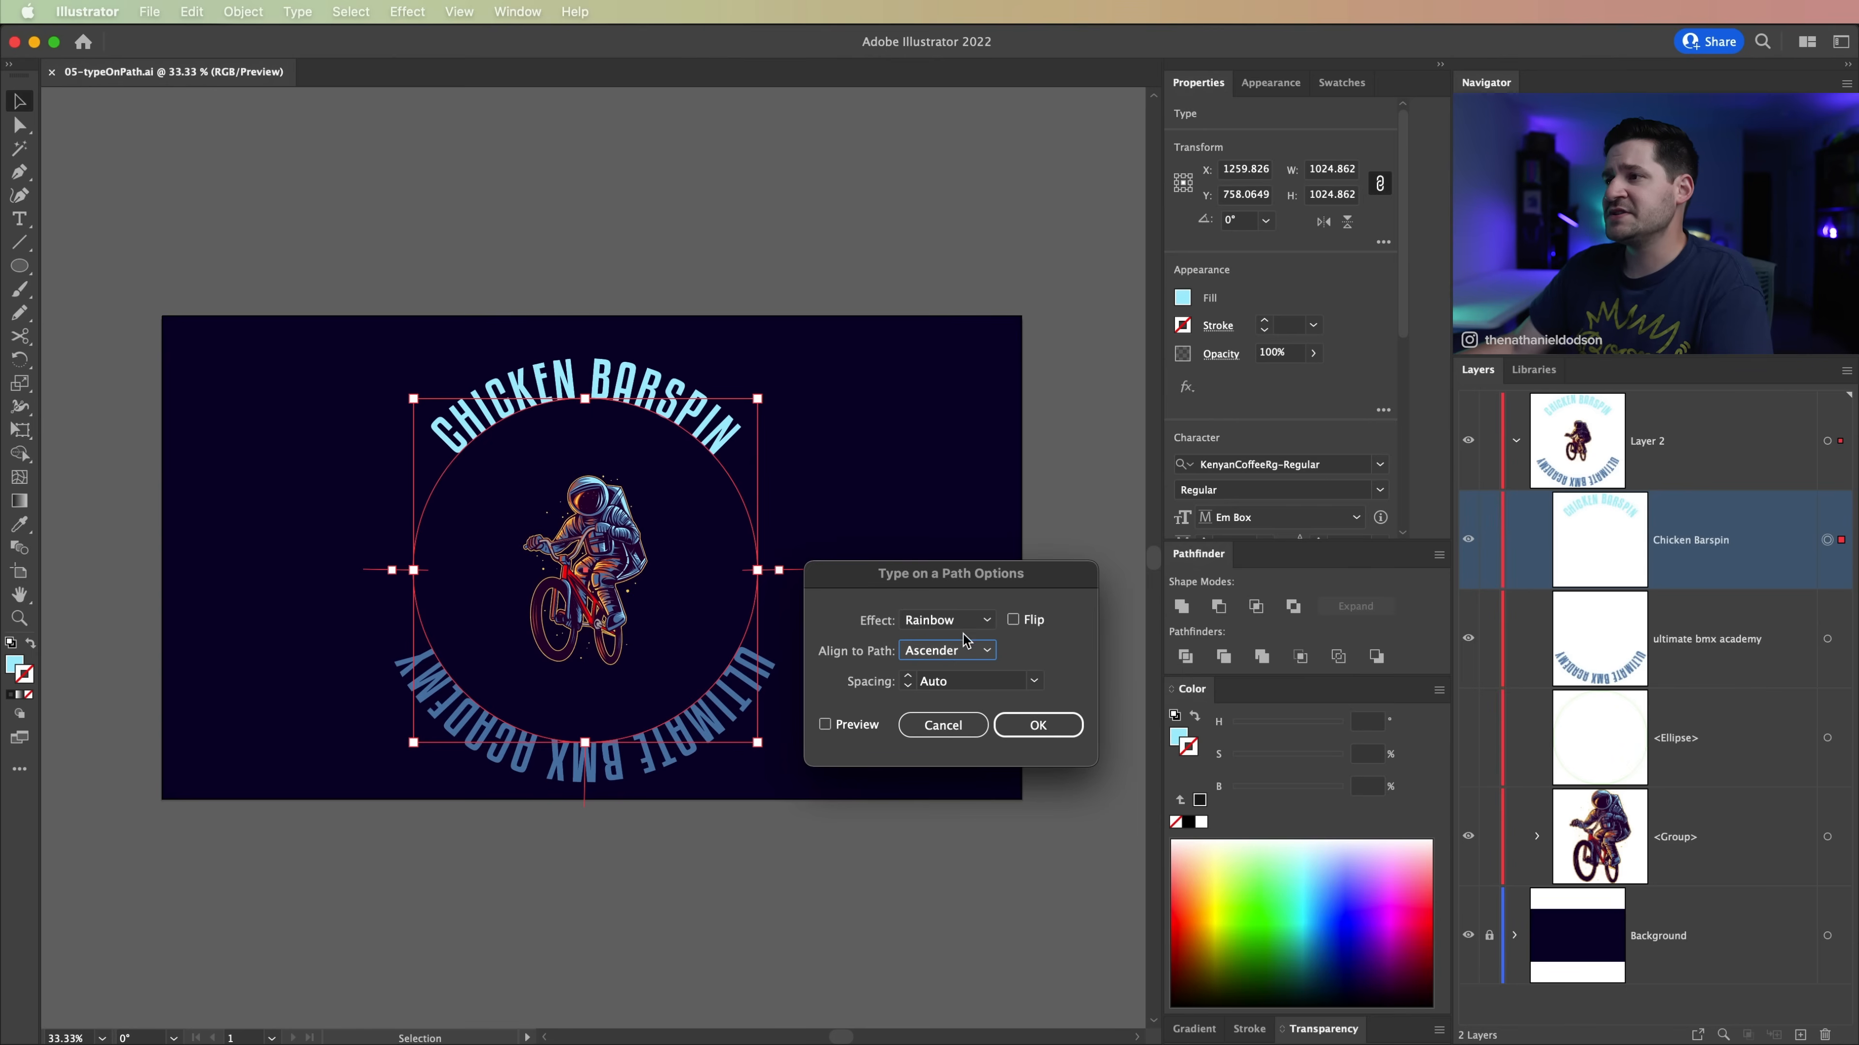
click(826, 725)
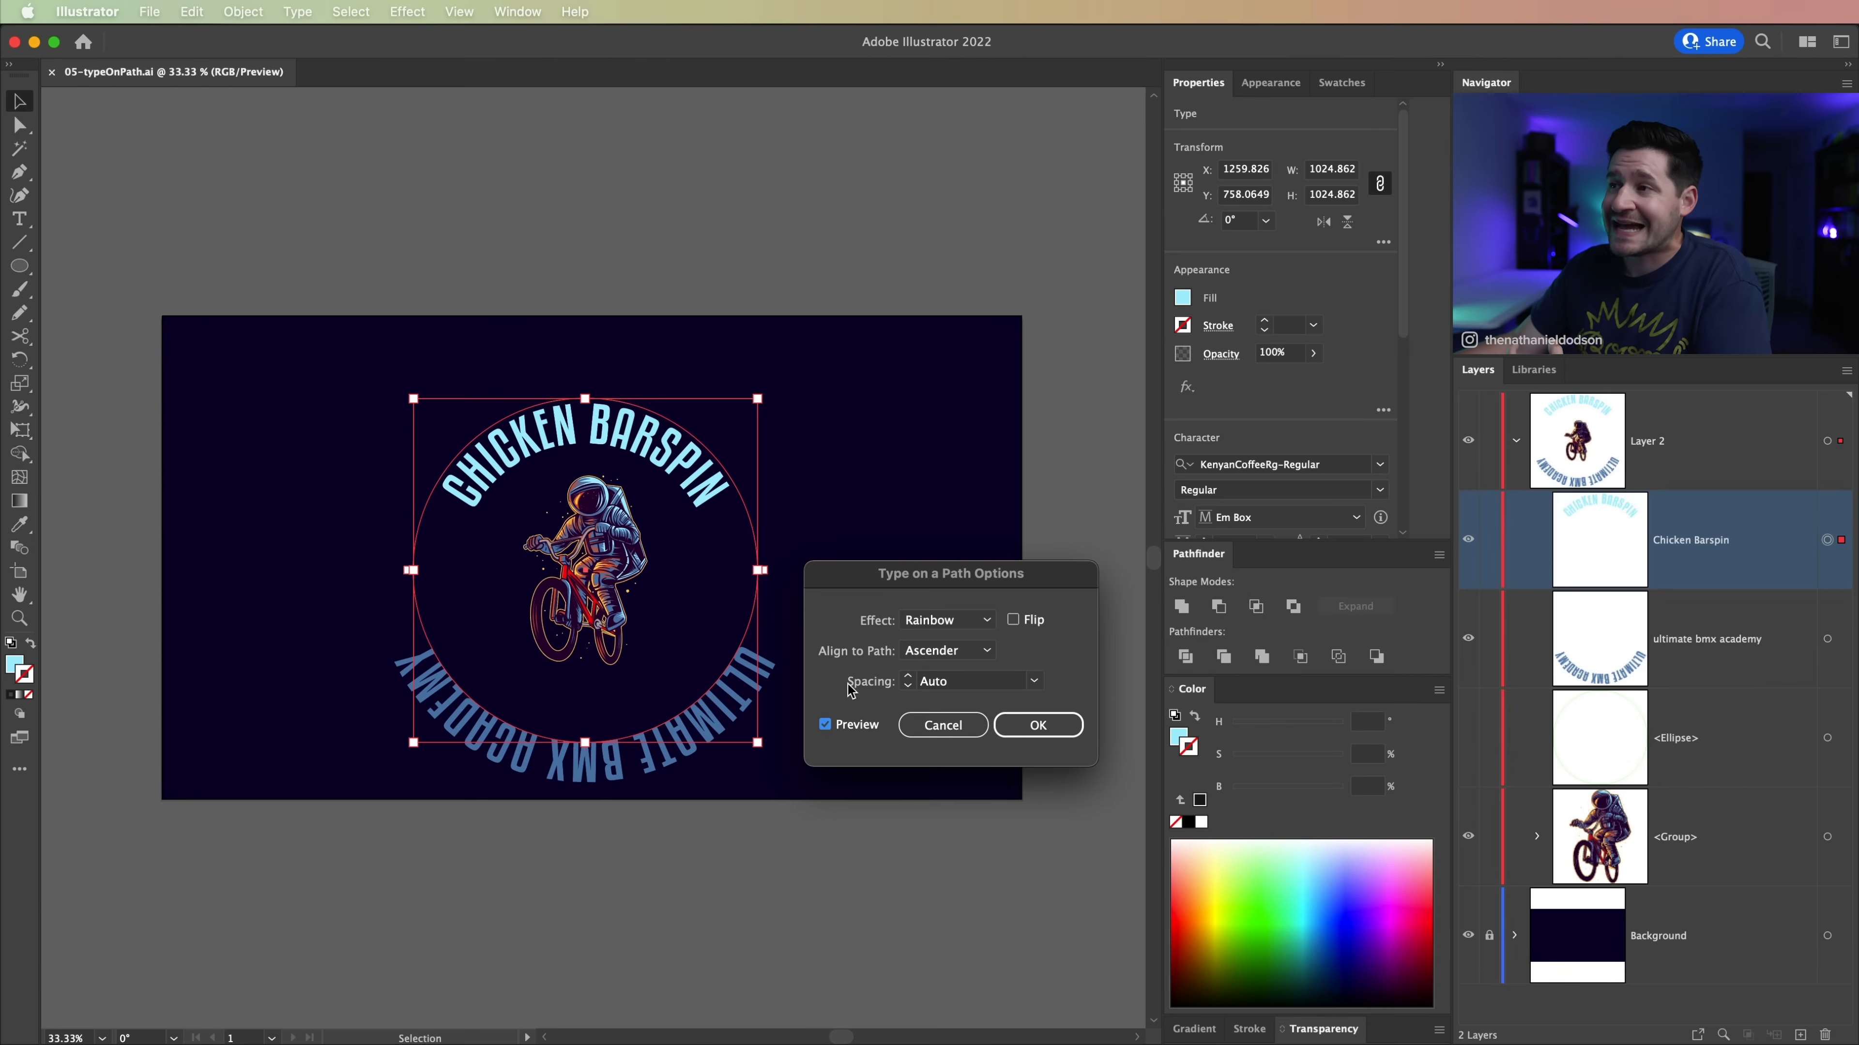
Step: Try the Descender, Baseline and Center path alignments on the Chicken Barspin text
click(955, 651)
click(958, 690)
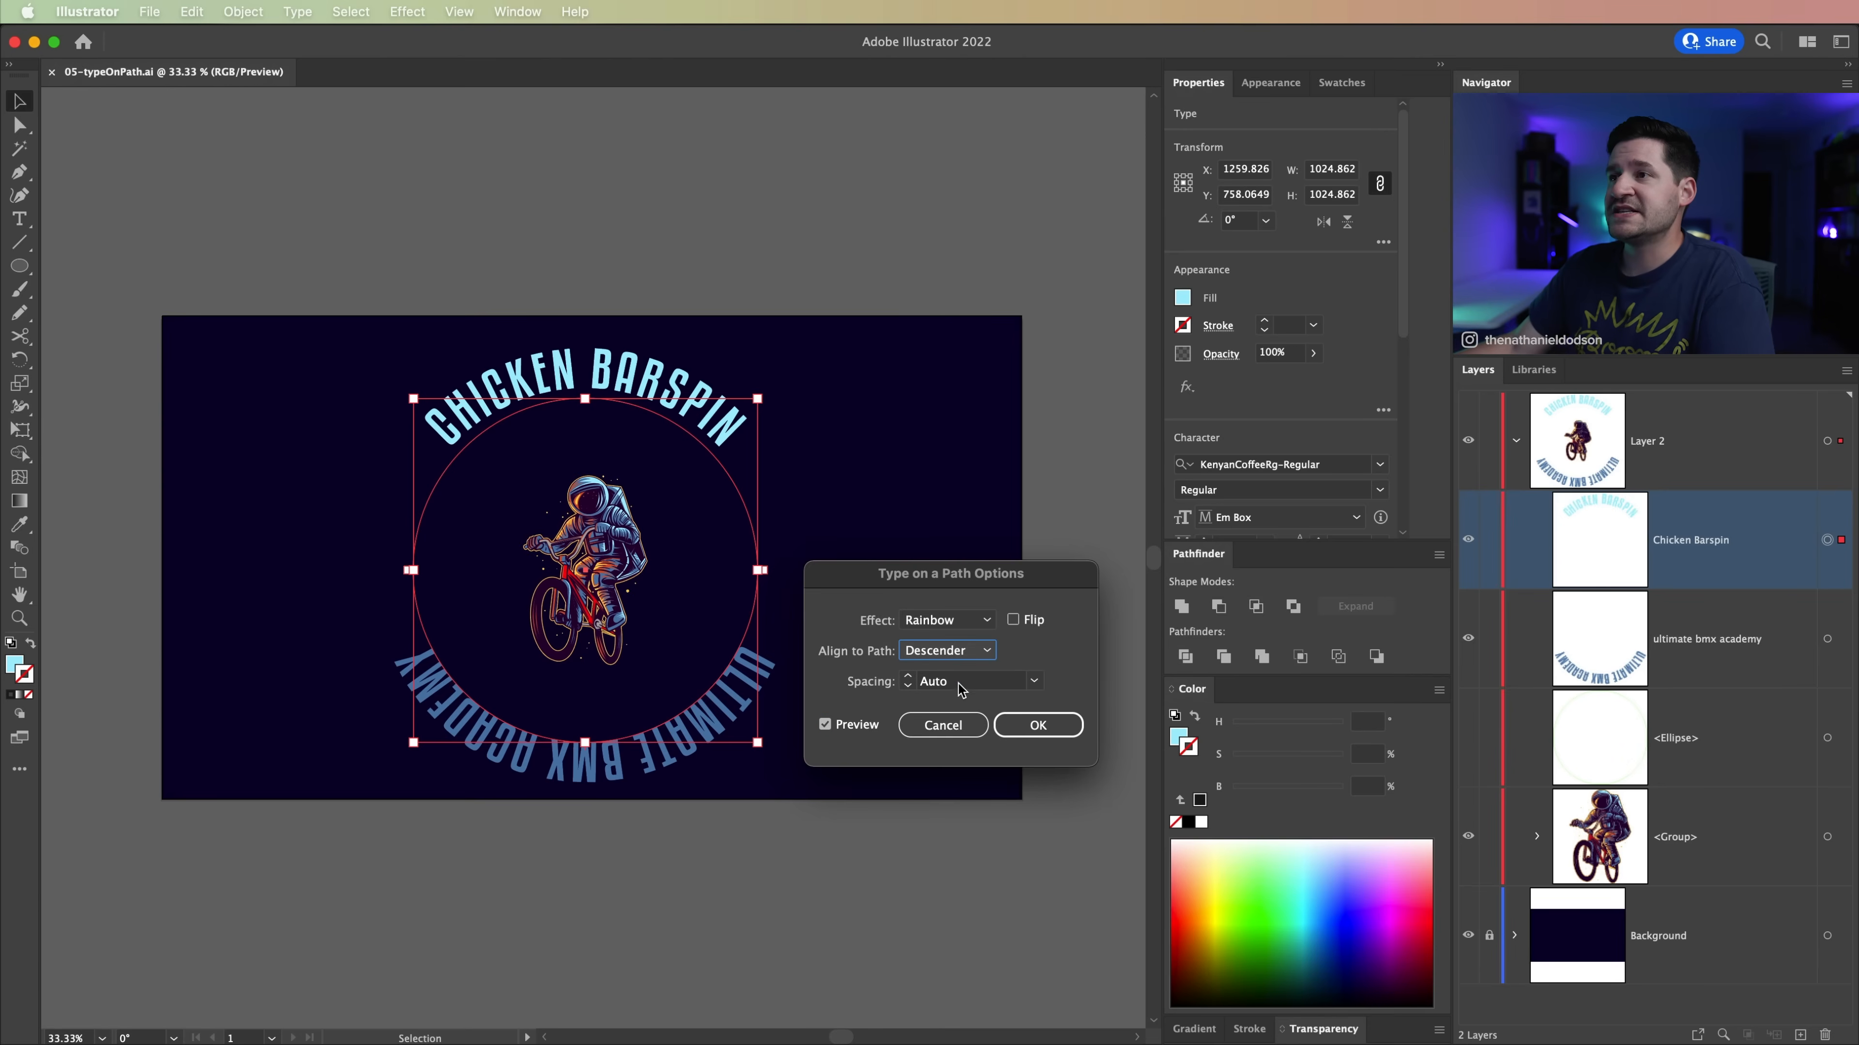
click(973, 649)
click(966, 736)
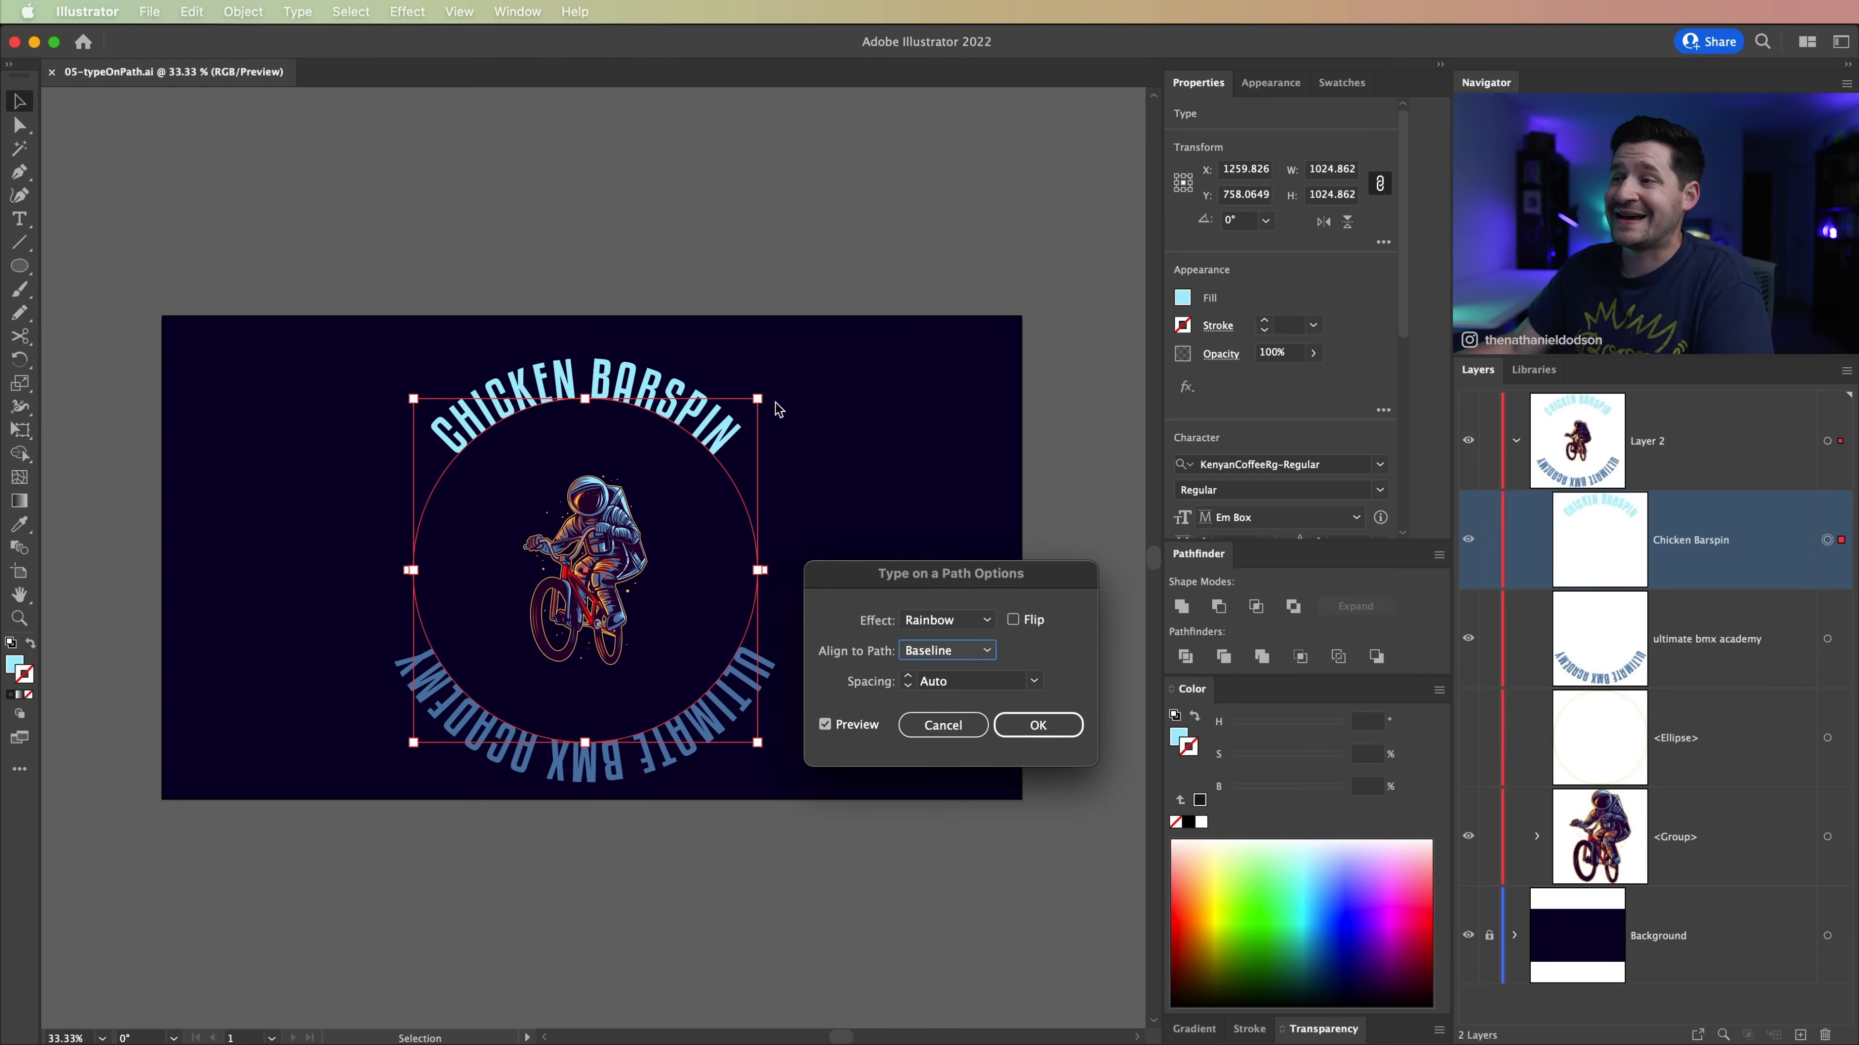
click(960, 651)
click(956, 714)
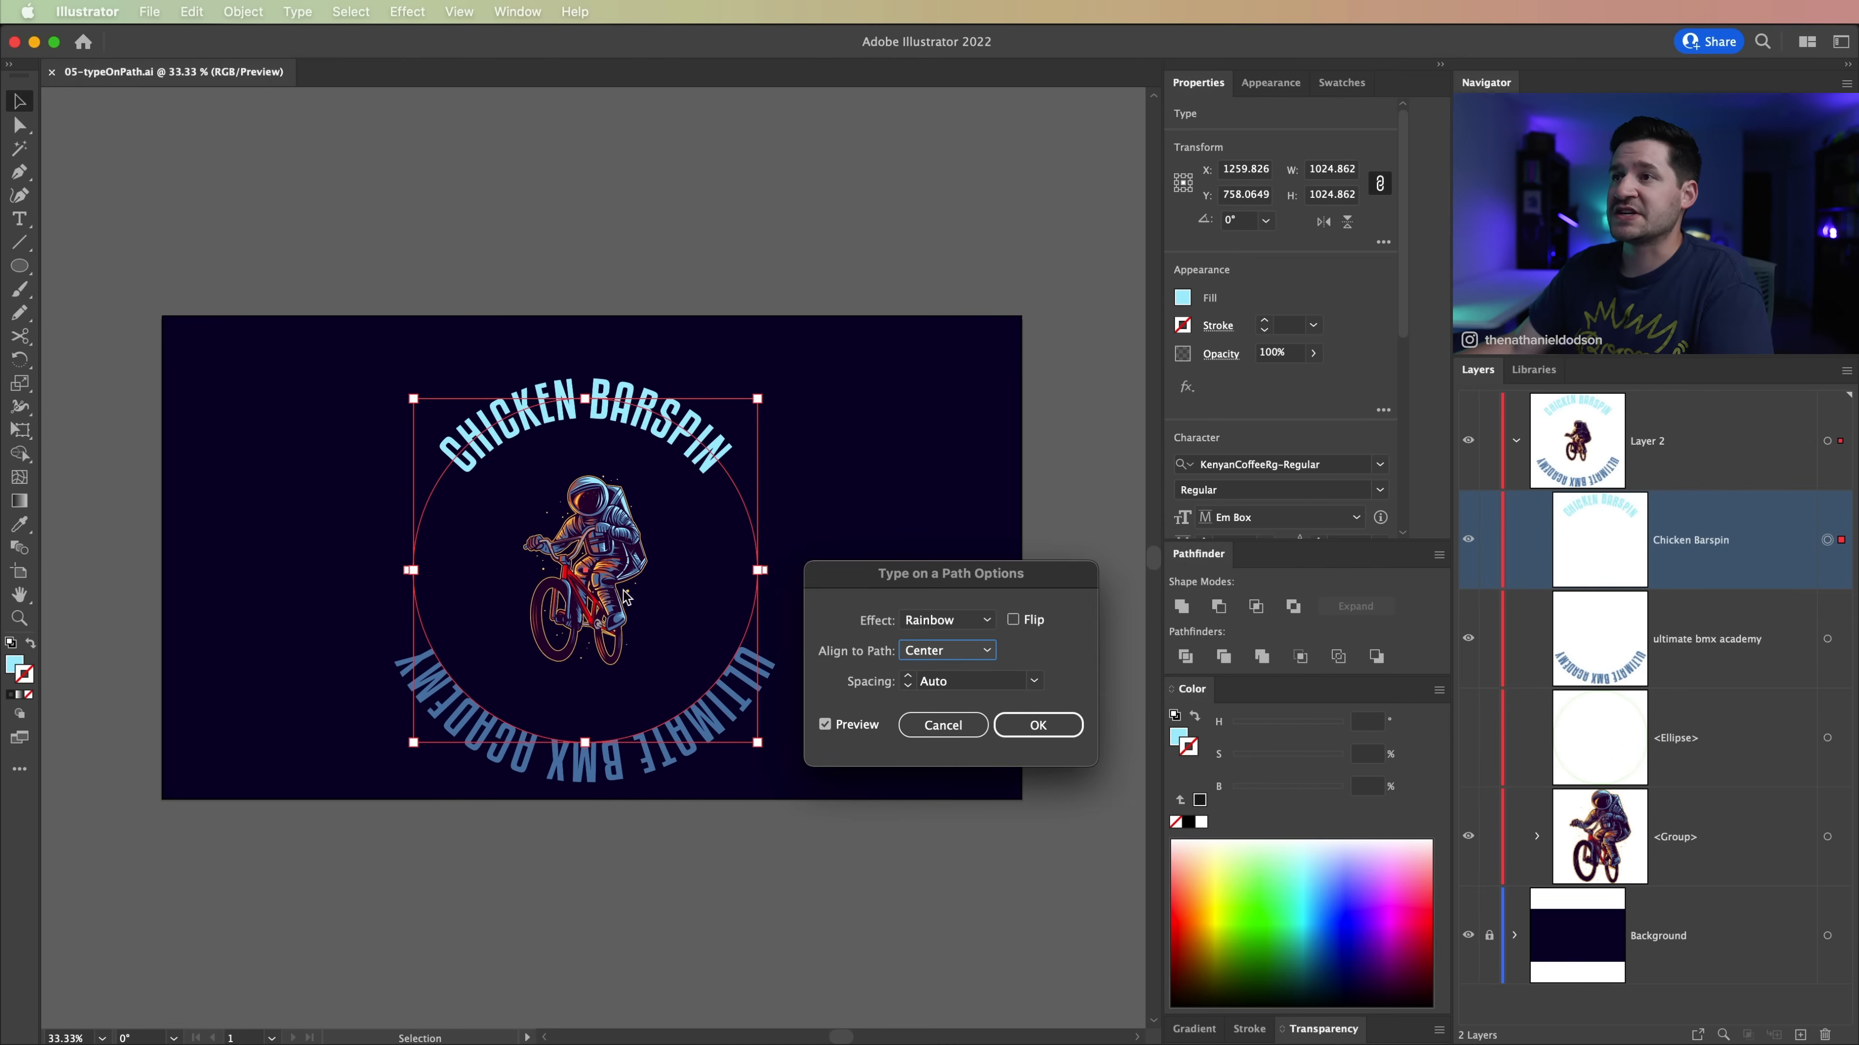
Step: Align the Chicken Barspin text to its path by Ascender and apply the options
click(947, 663)
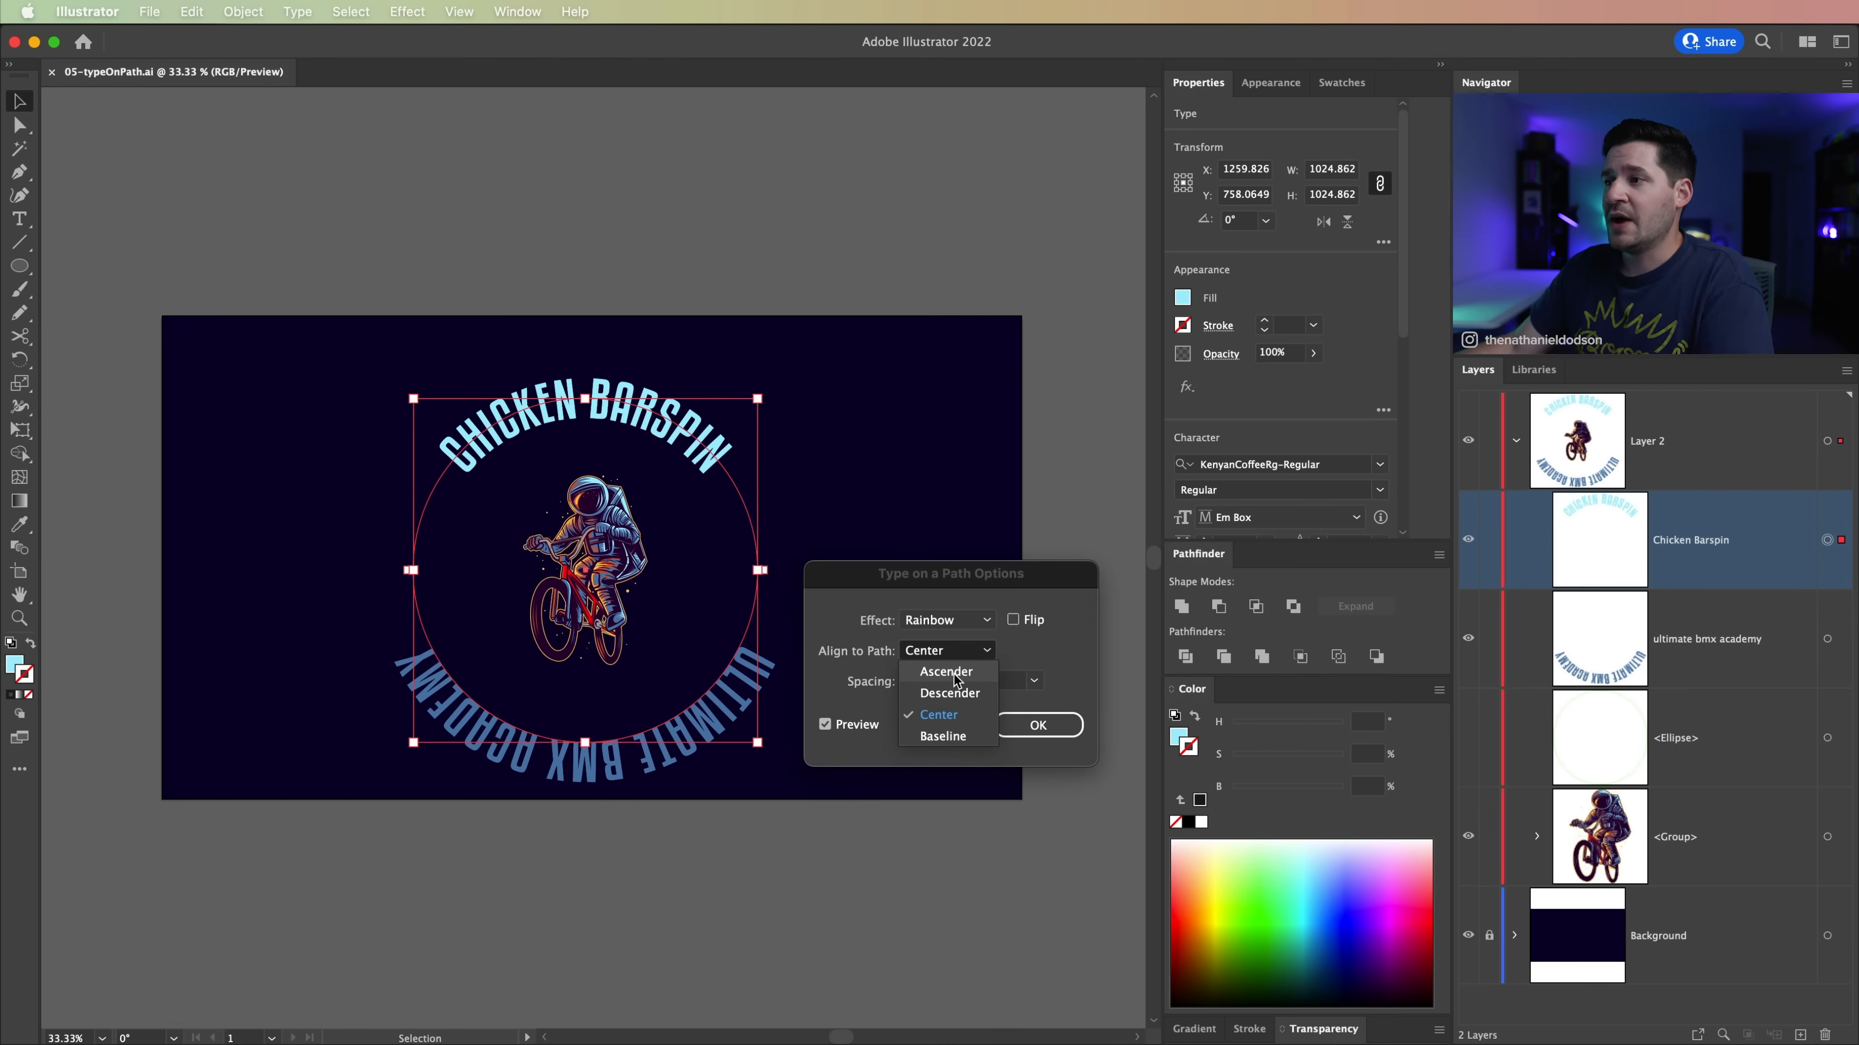
click(928, 657)
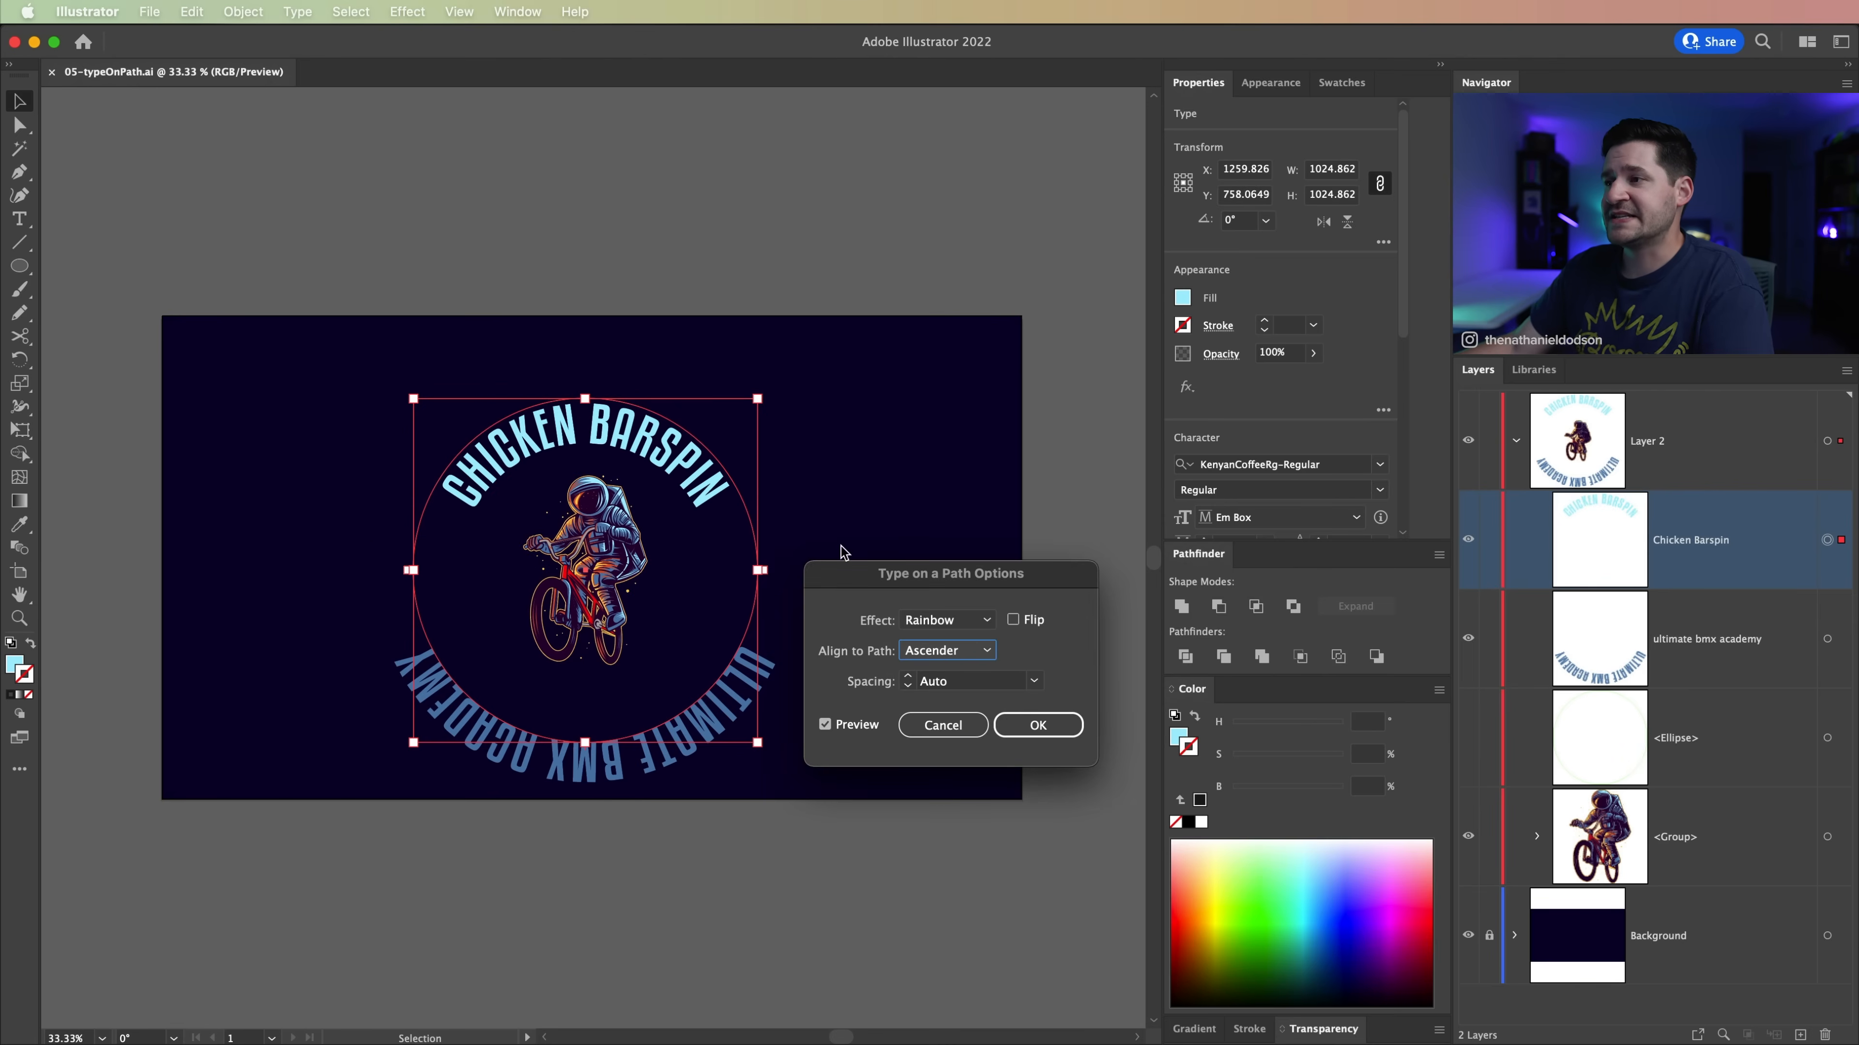
click(1042, 725)
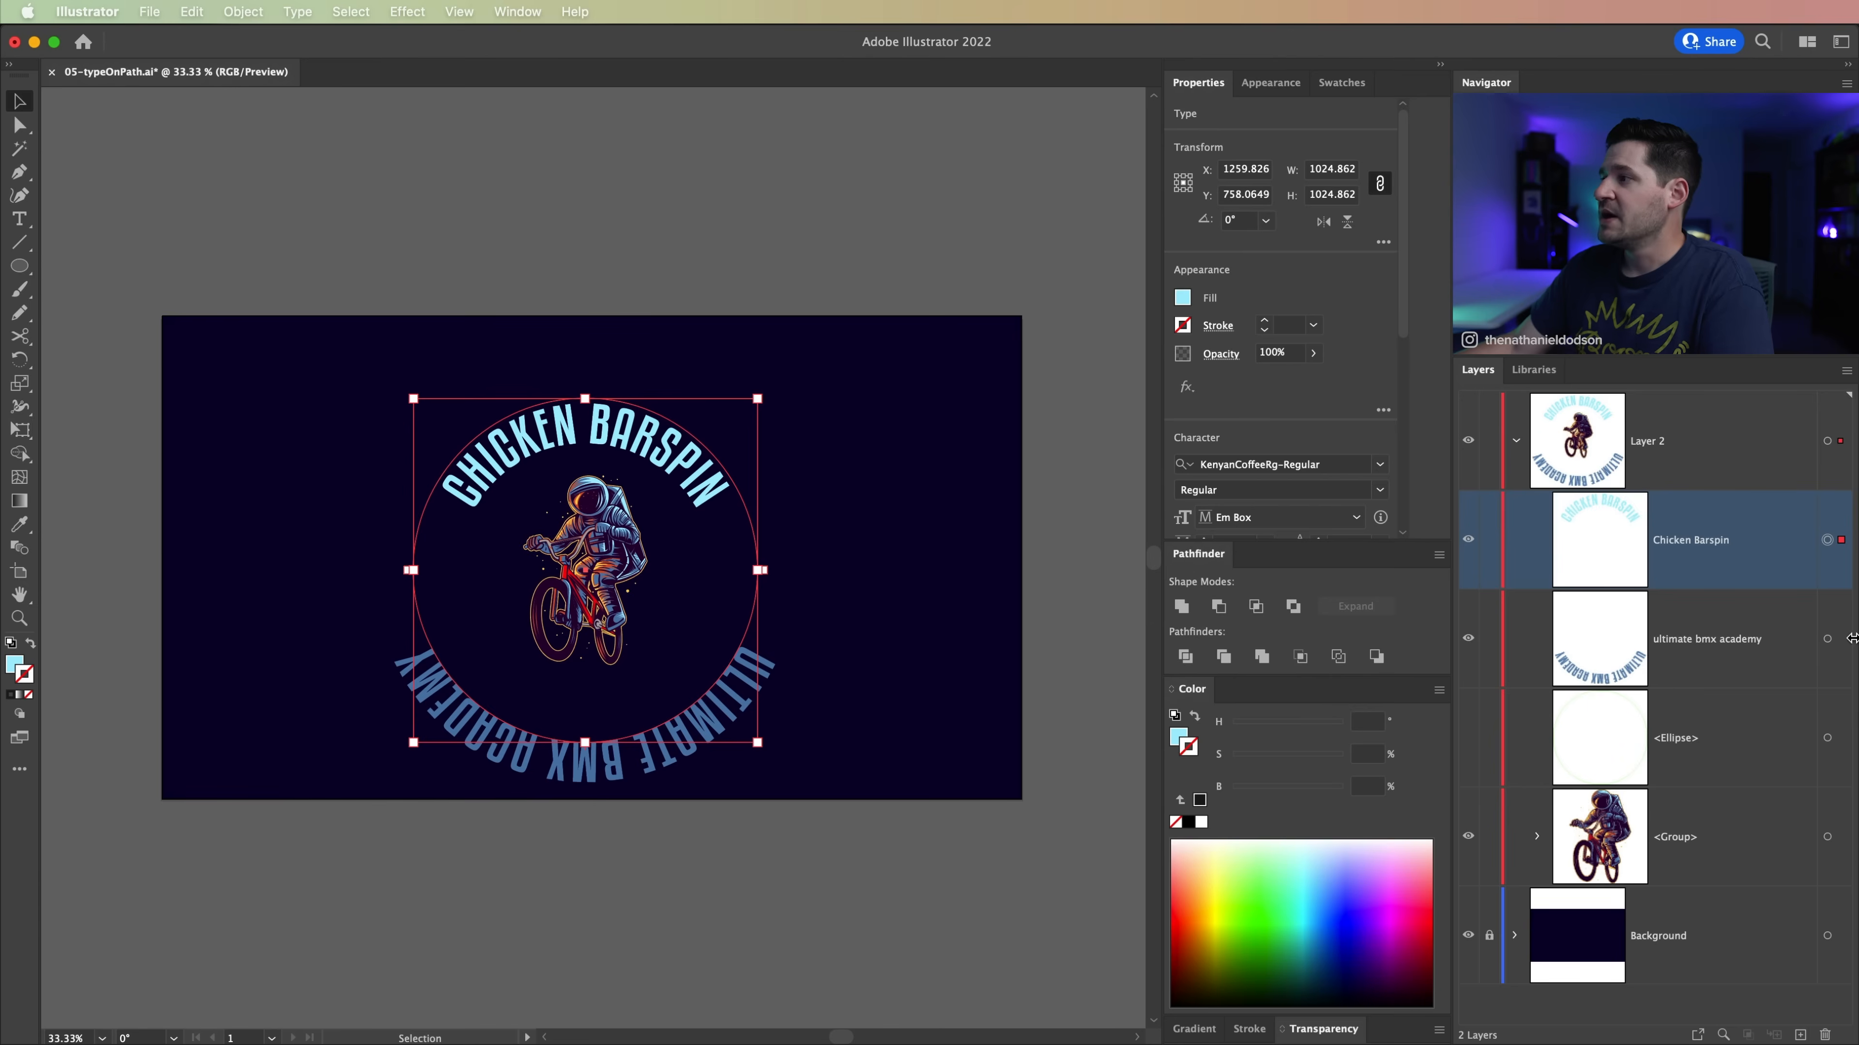
Step: Select the Ultimate BMX Academy text and preview its path alignment set to Ascender
click(1827, 640)
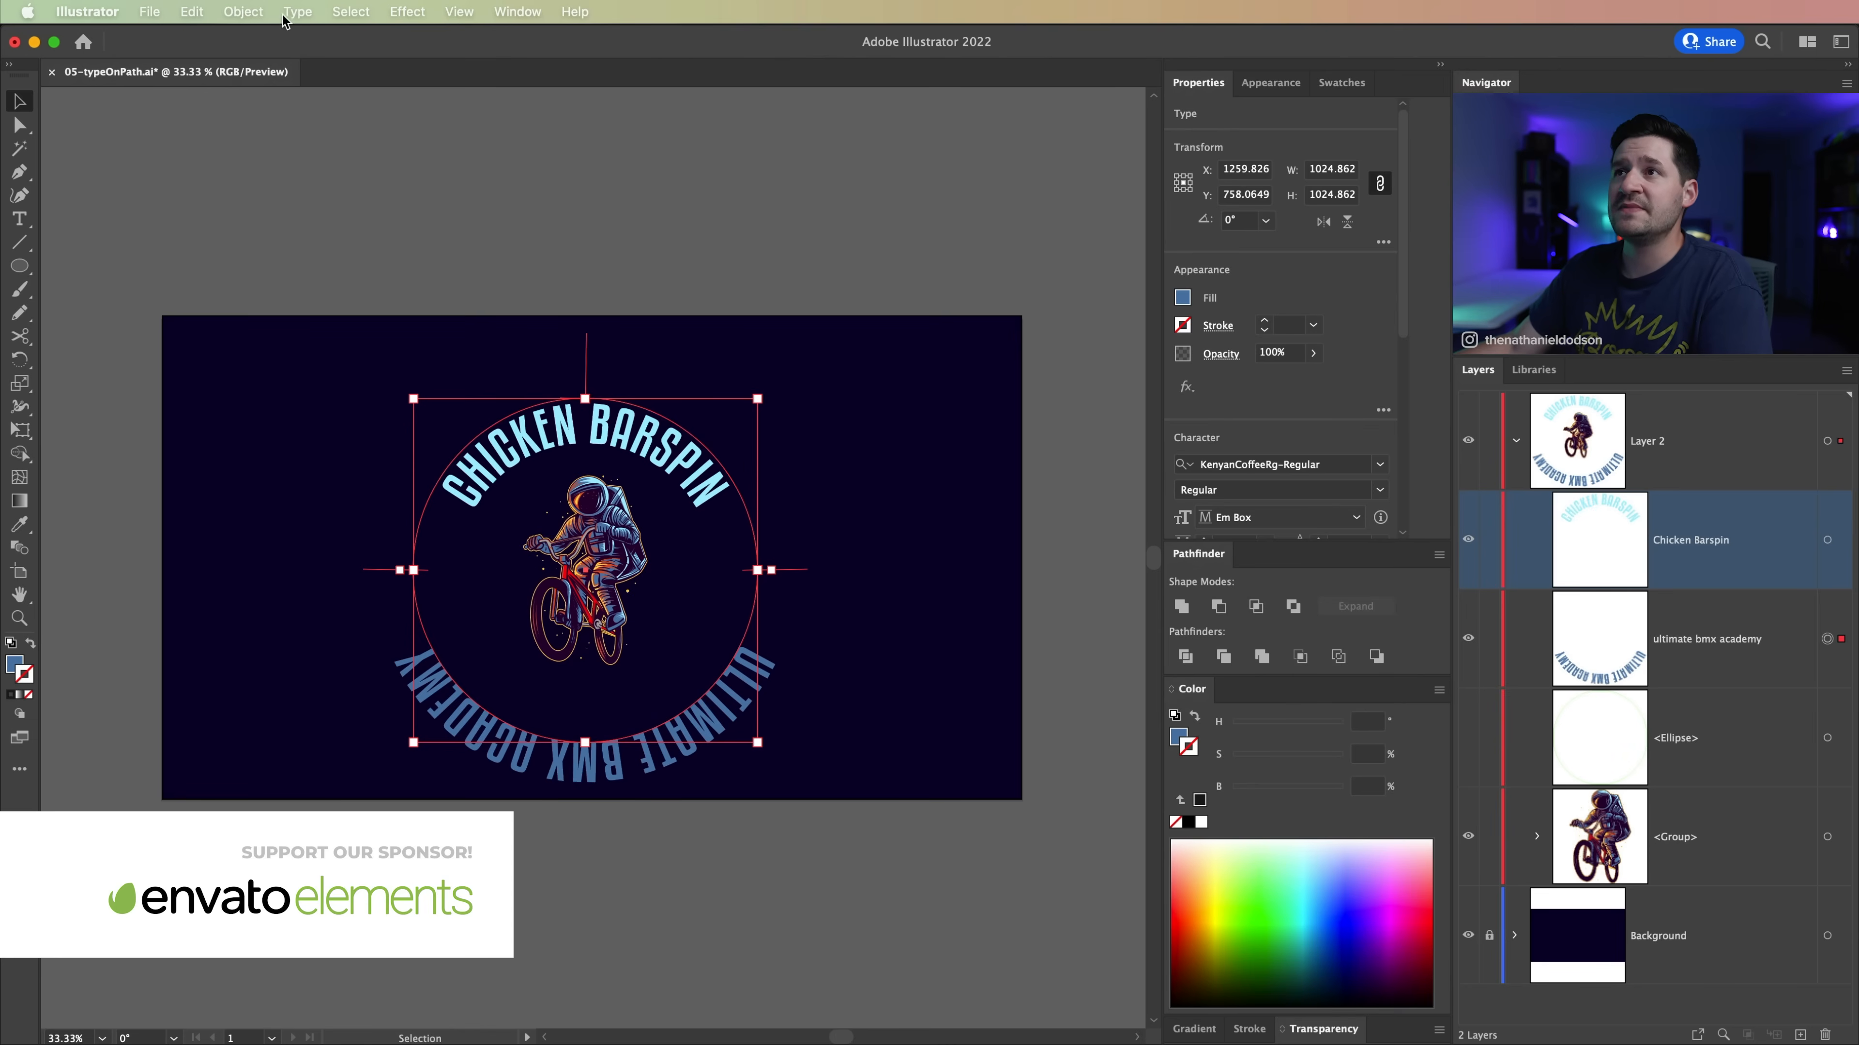
click(296, 13)
mouse_move(439, 214)
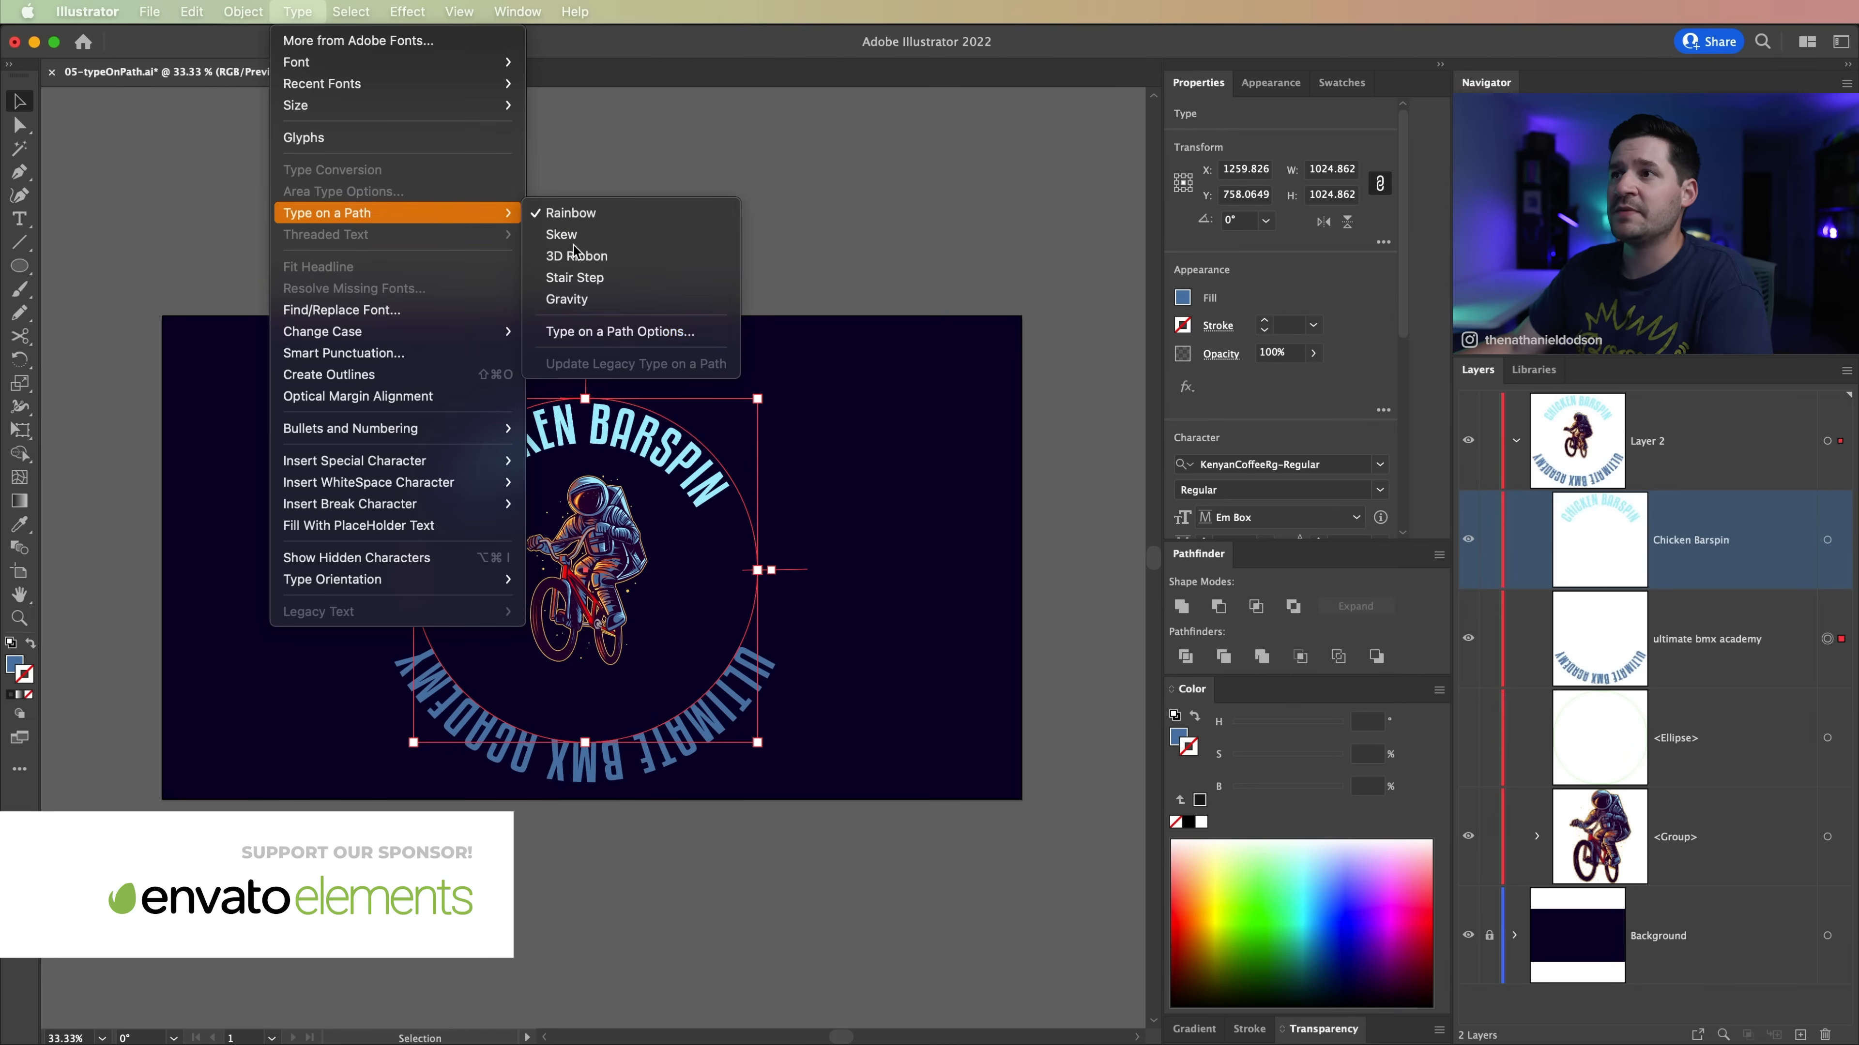
click(609, 332)
click(825, 724)
click(955, 650)
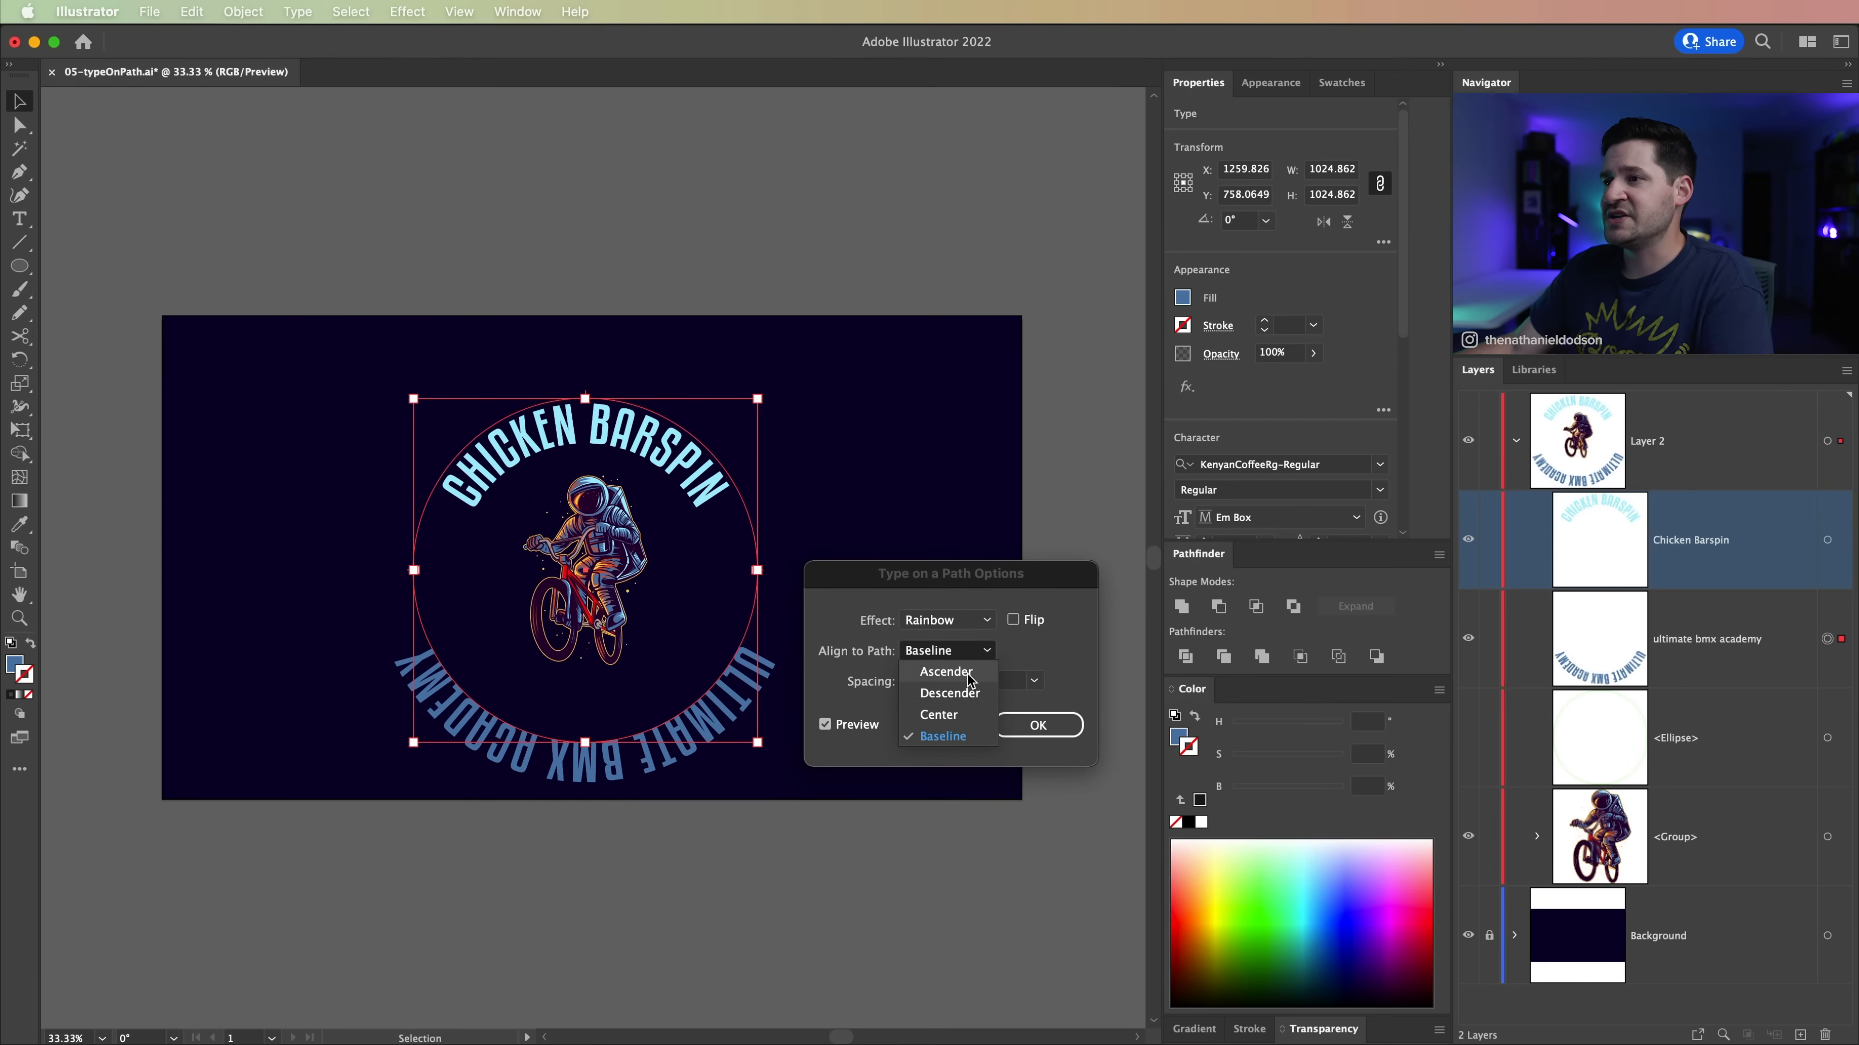
click(946, 671)
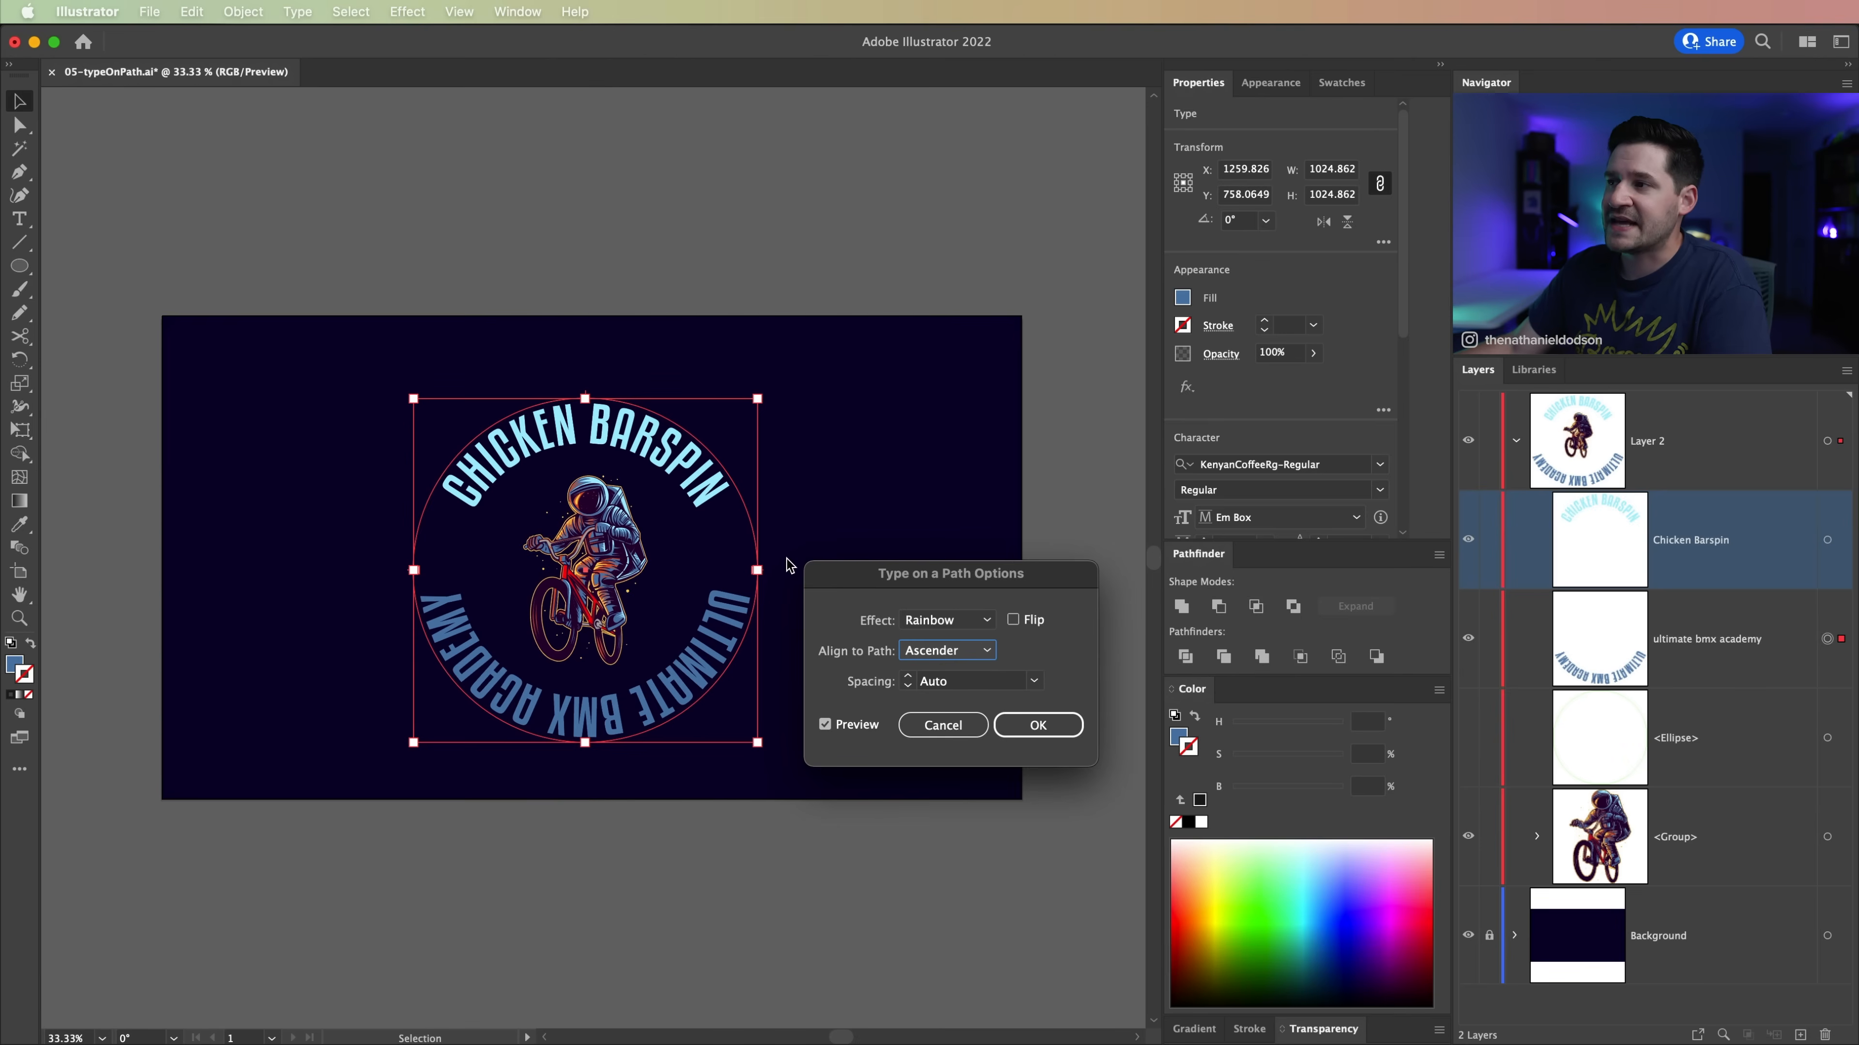
Step: Flip the Ultimate BMX Academy text on its path, compare the Descender and Baseline alignments, and apply Baseline
click(1013, 621)
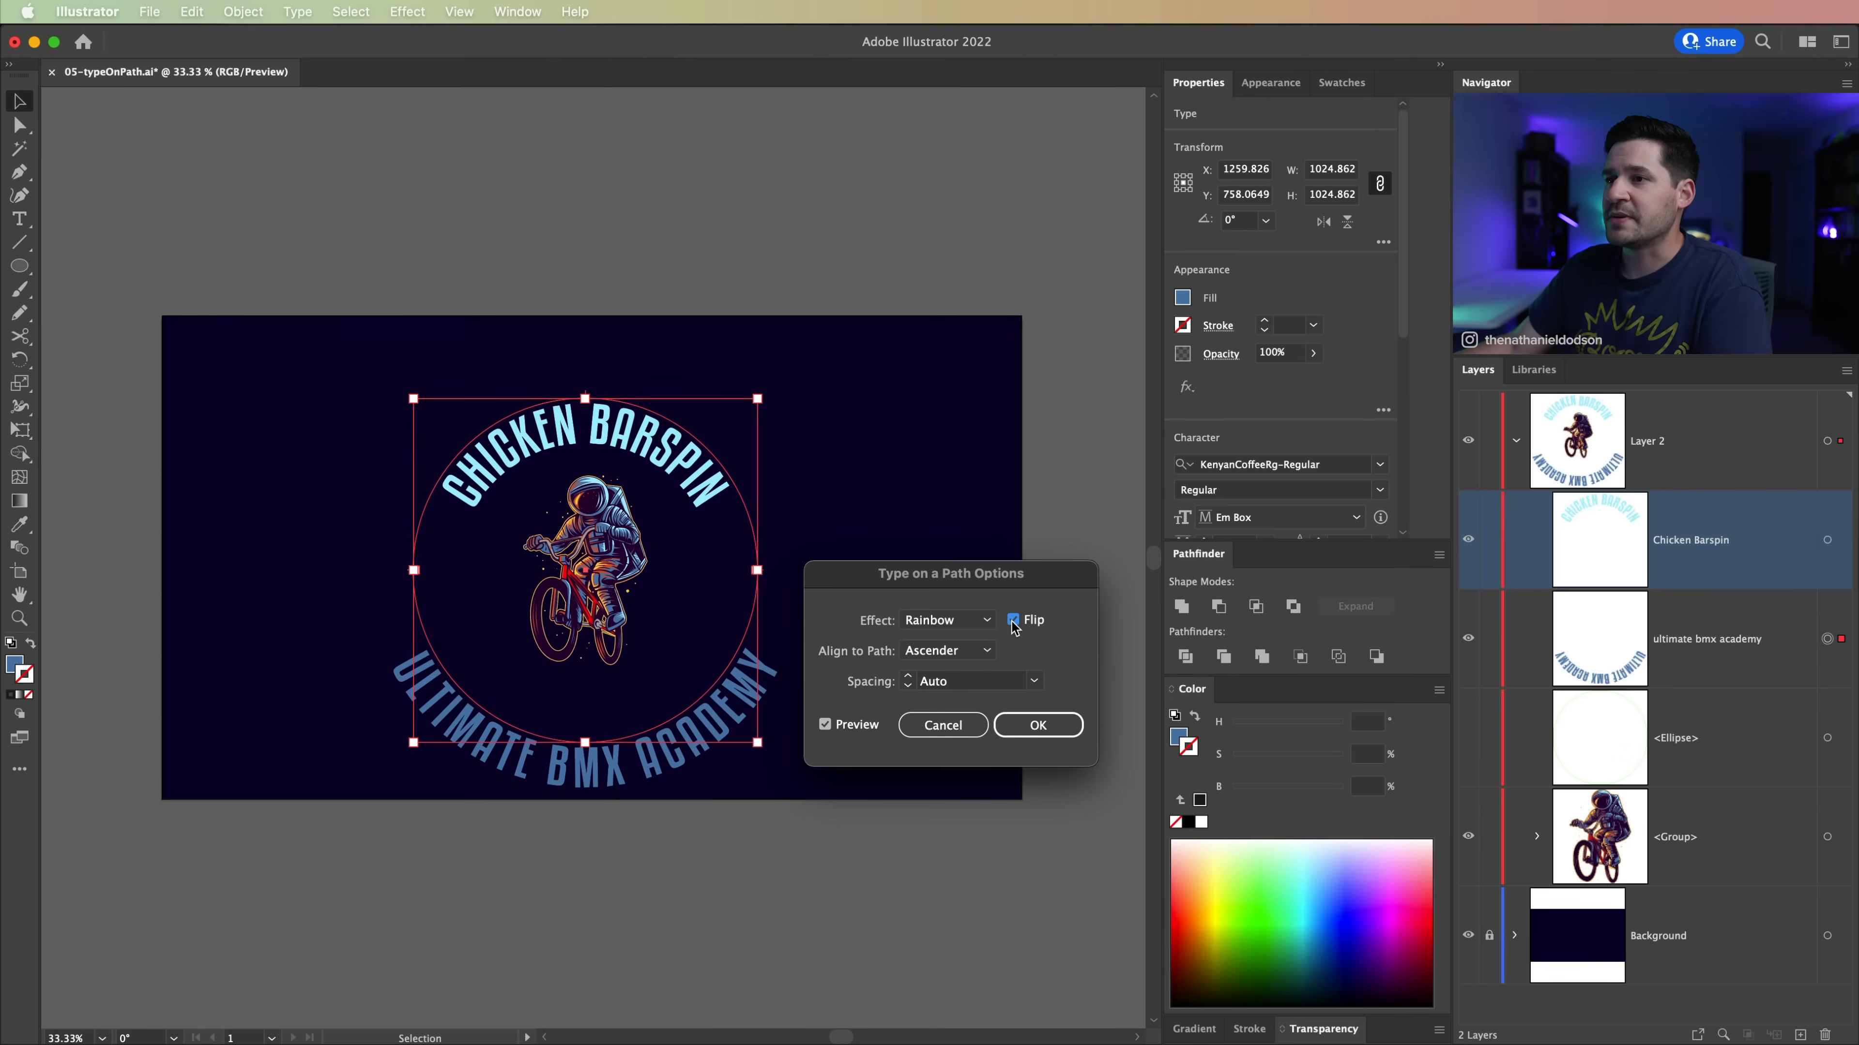
click(944, 651)
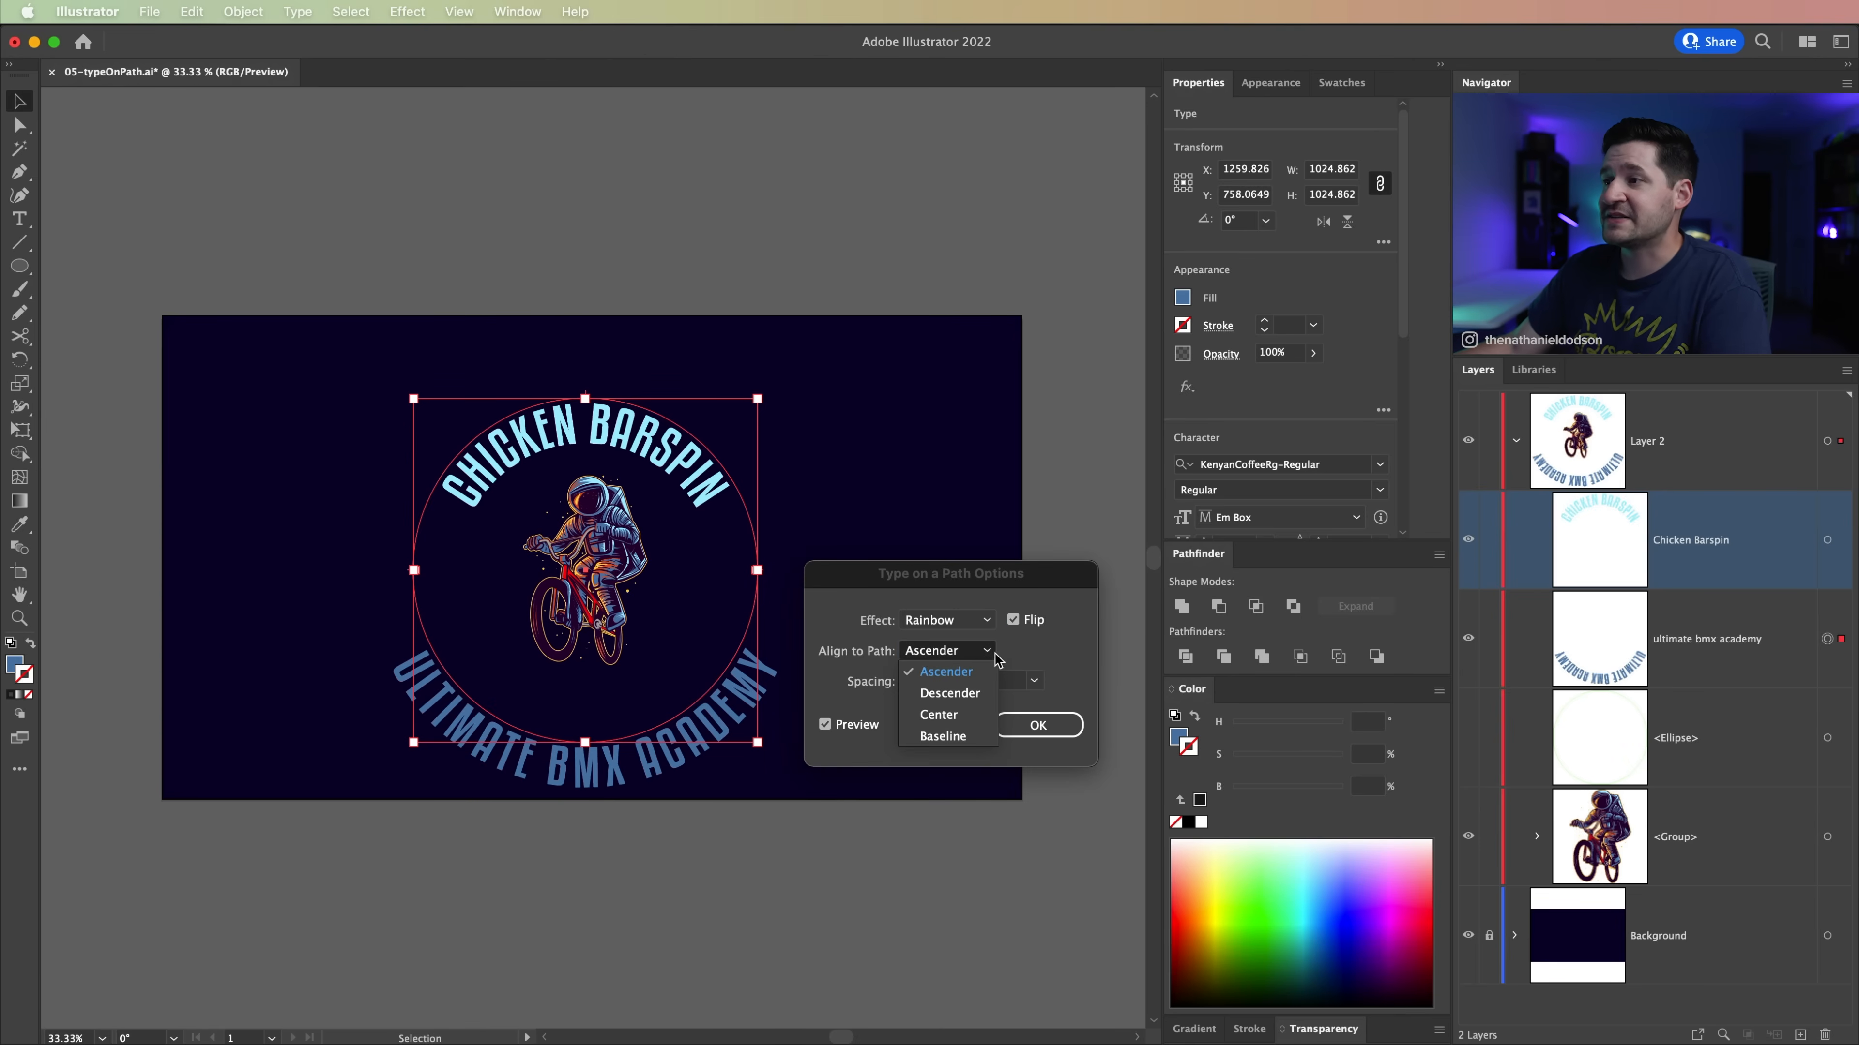
click(962, 697)
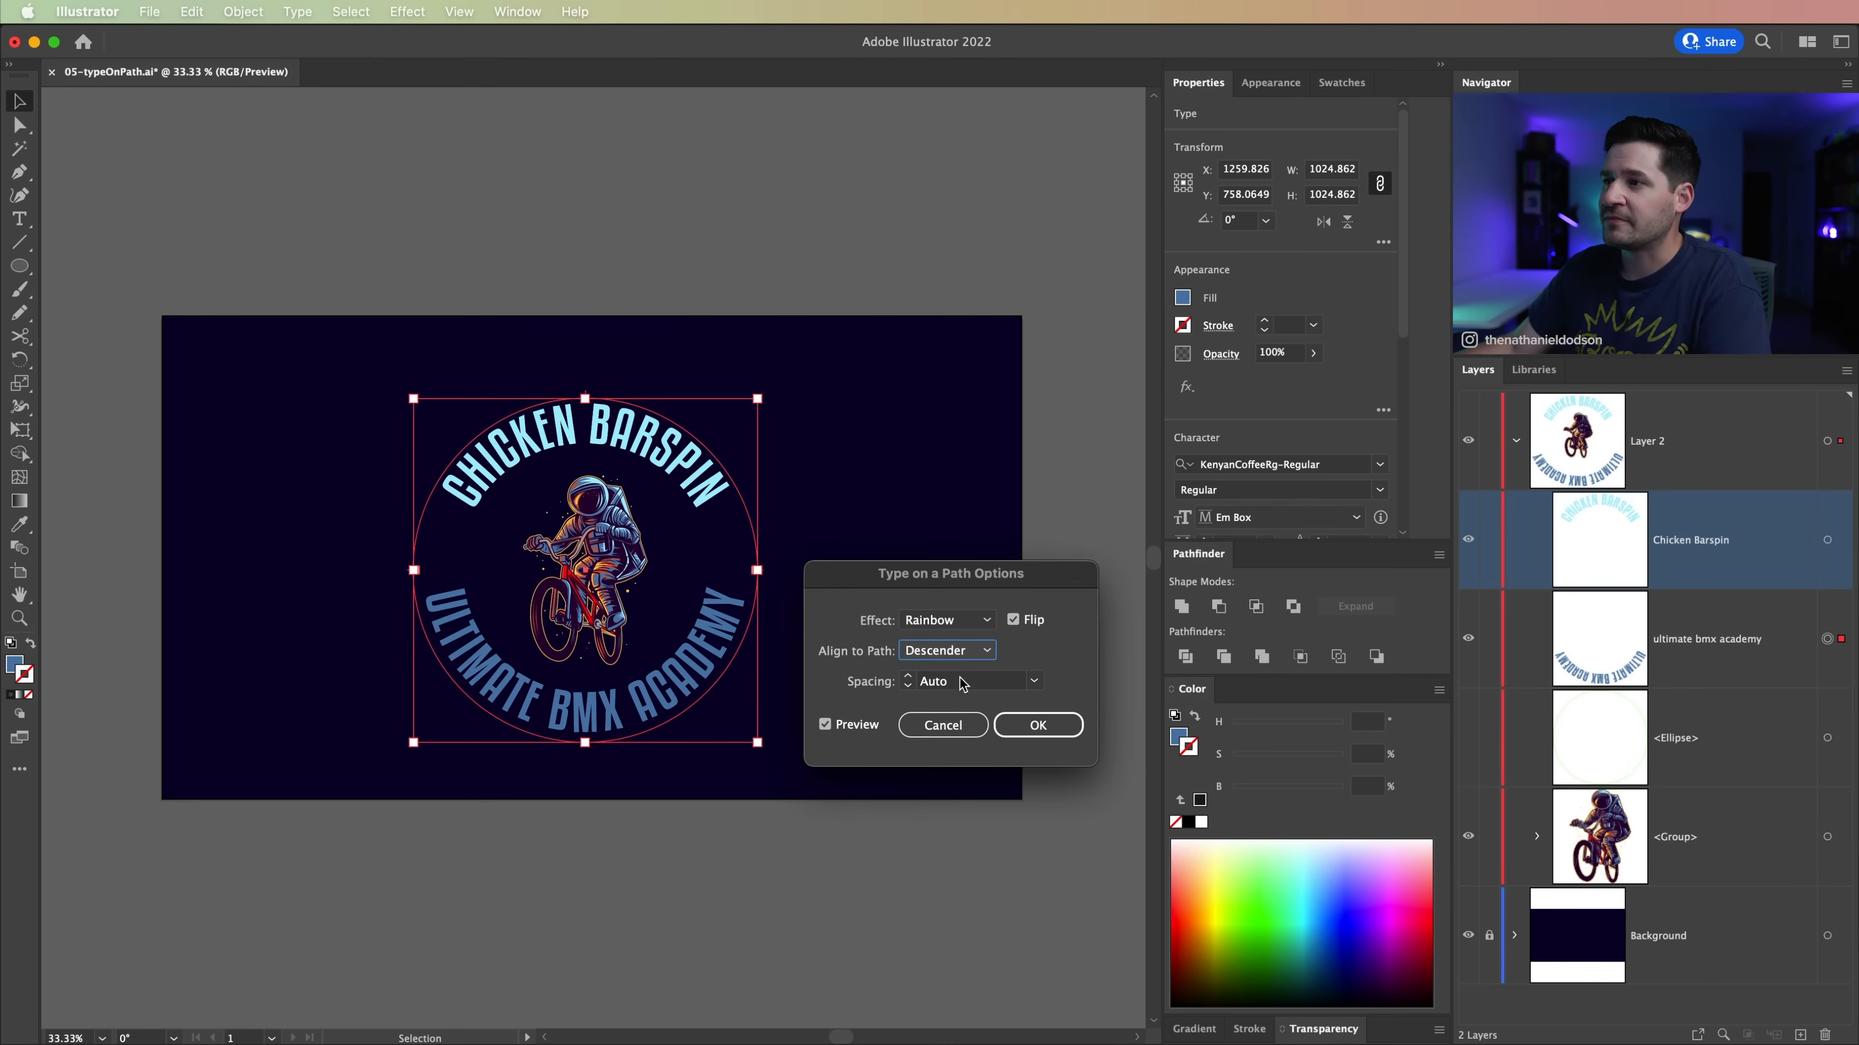
click(960, 651)
click(948, 736)
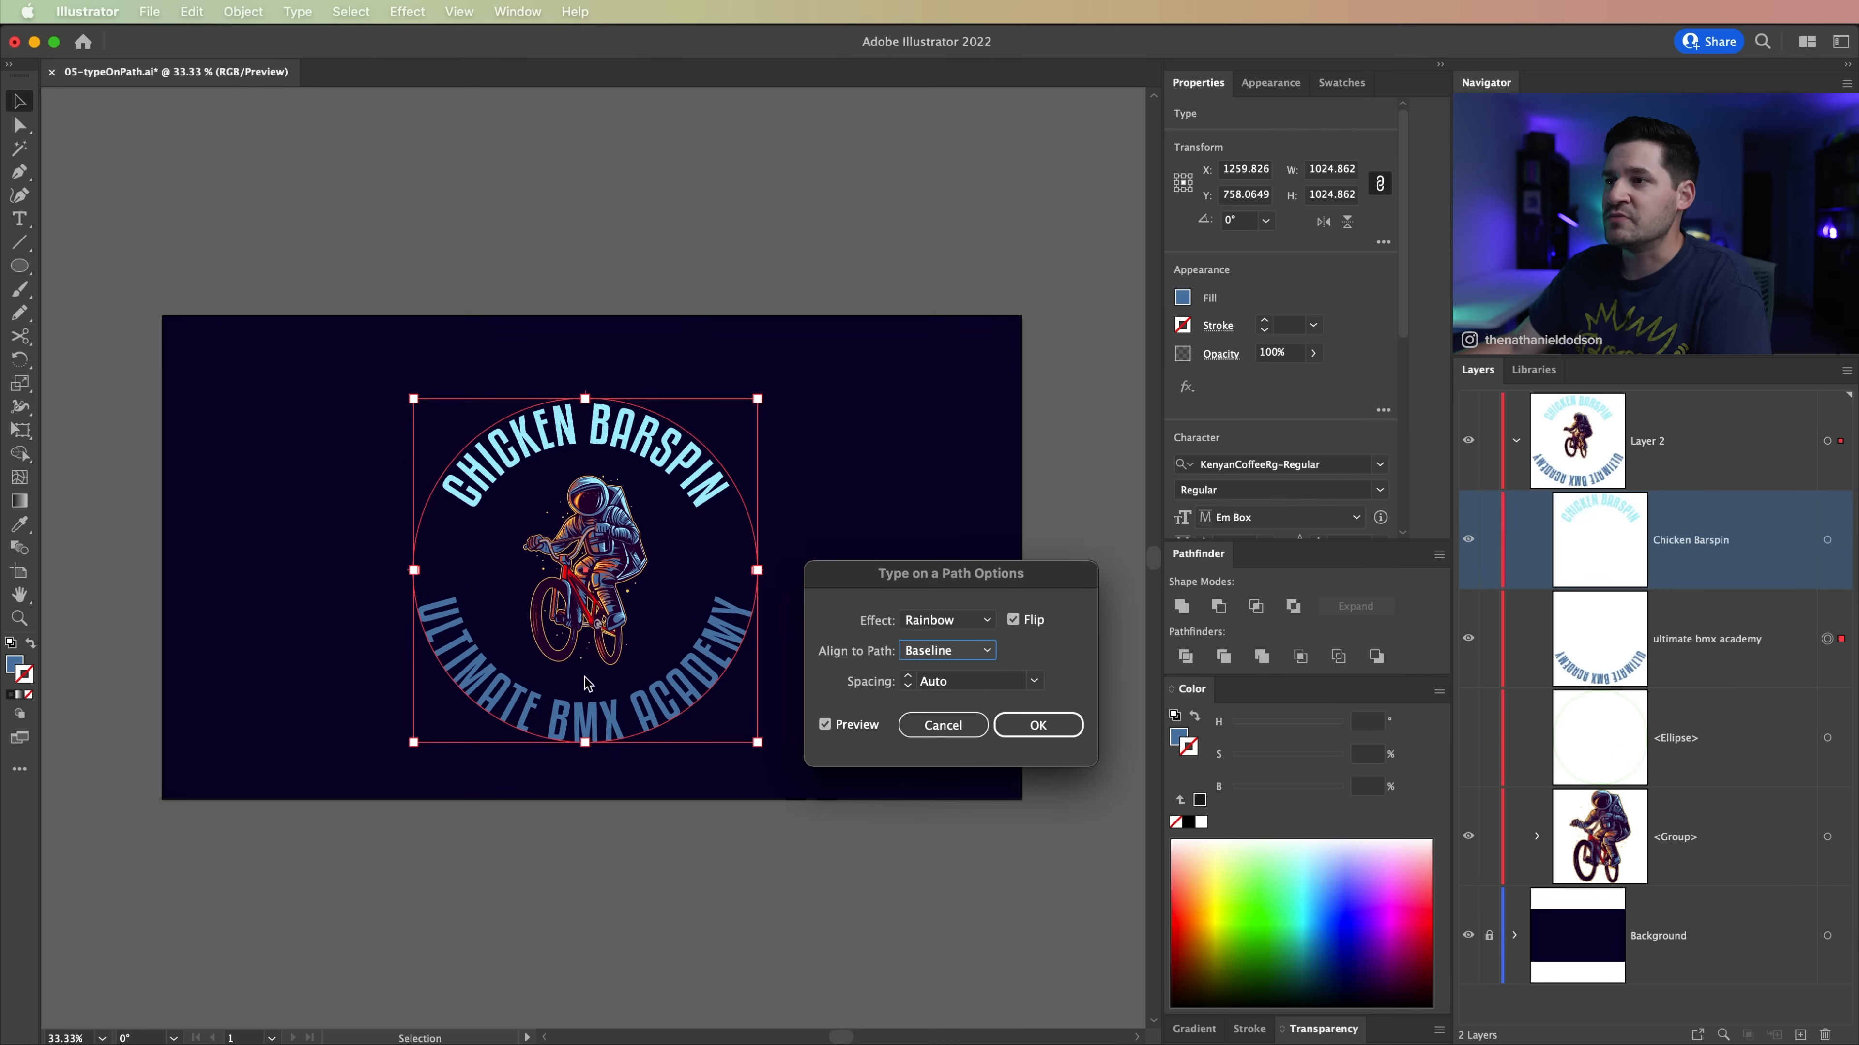
click(1029, 728)
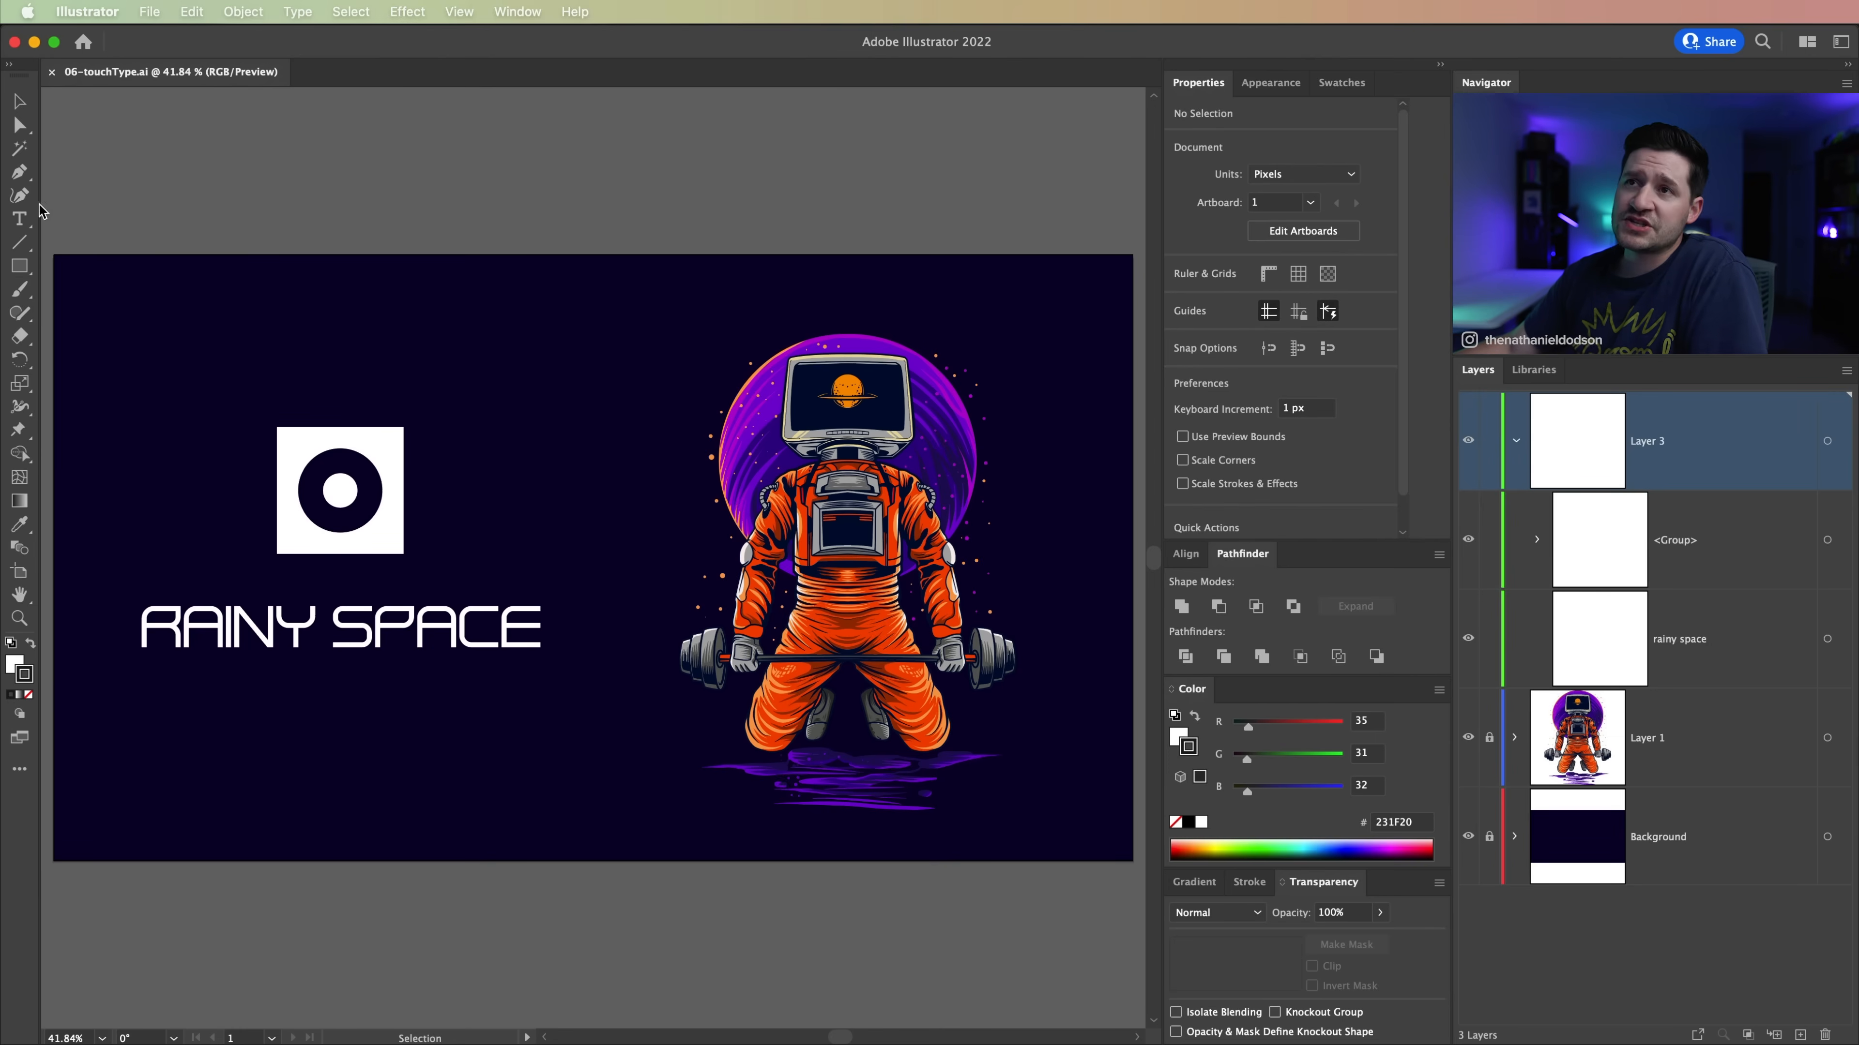
Step: Activate the Touch Type tool, try moving the letter A of RAINY down out of line, and undo the move
key(shift+t)
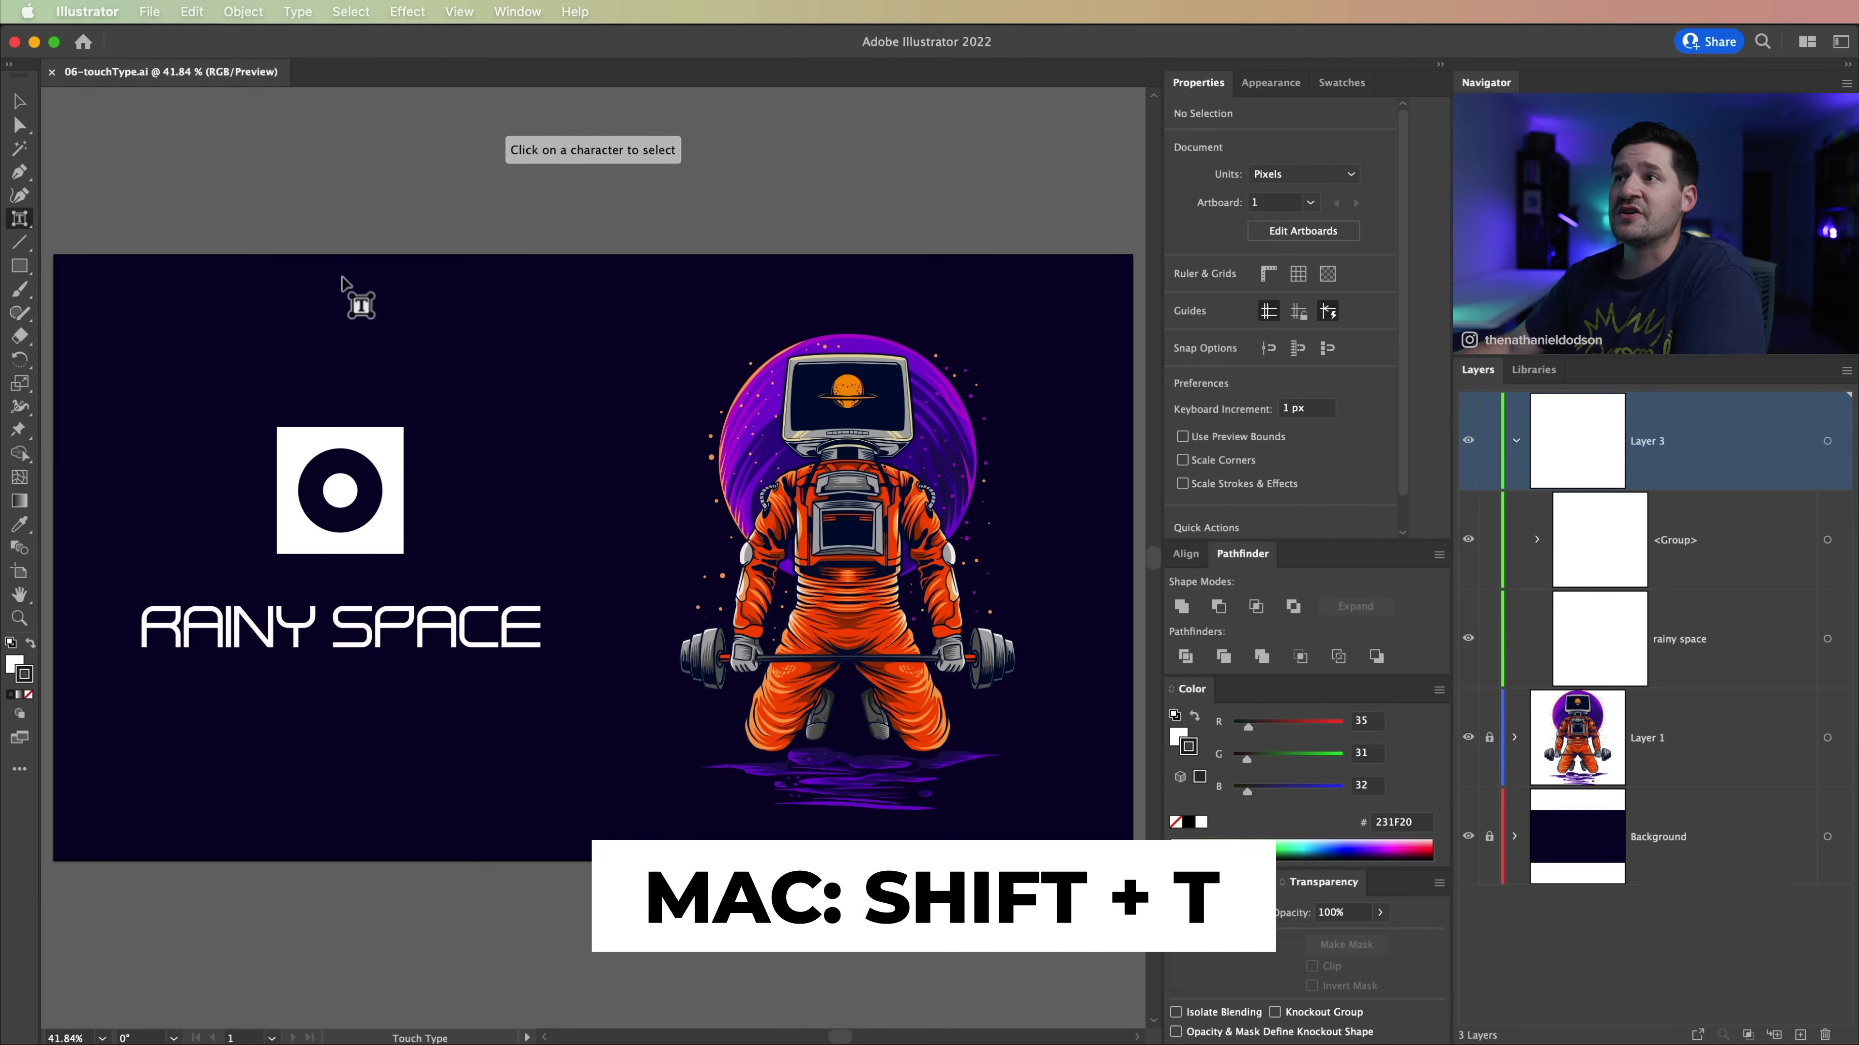
mouse_move(18, 218)
mouse_down()
mouse_move(124, 360)
mouse_move(87, 221)
mouse_move(48, 243)
mouse_move(21, 227)
mouse_move(55, 277)
mouse_move(19, 227)
mouse_up()
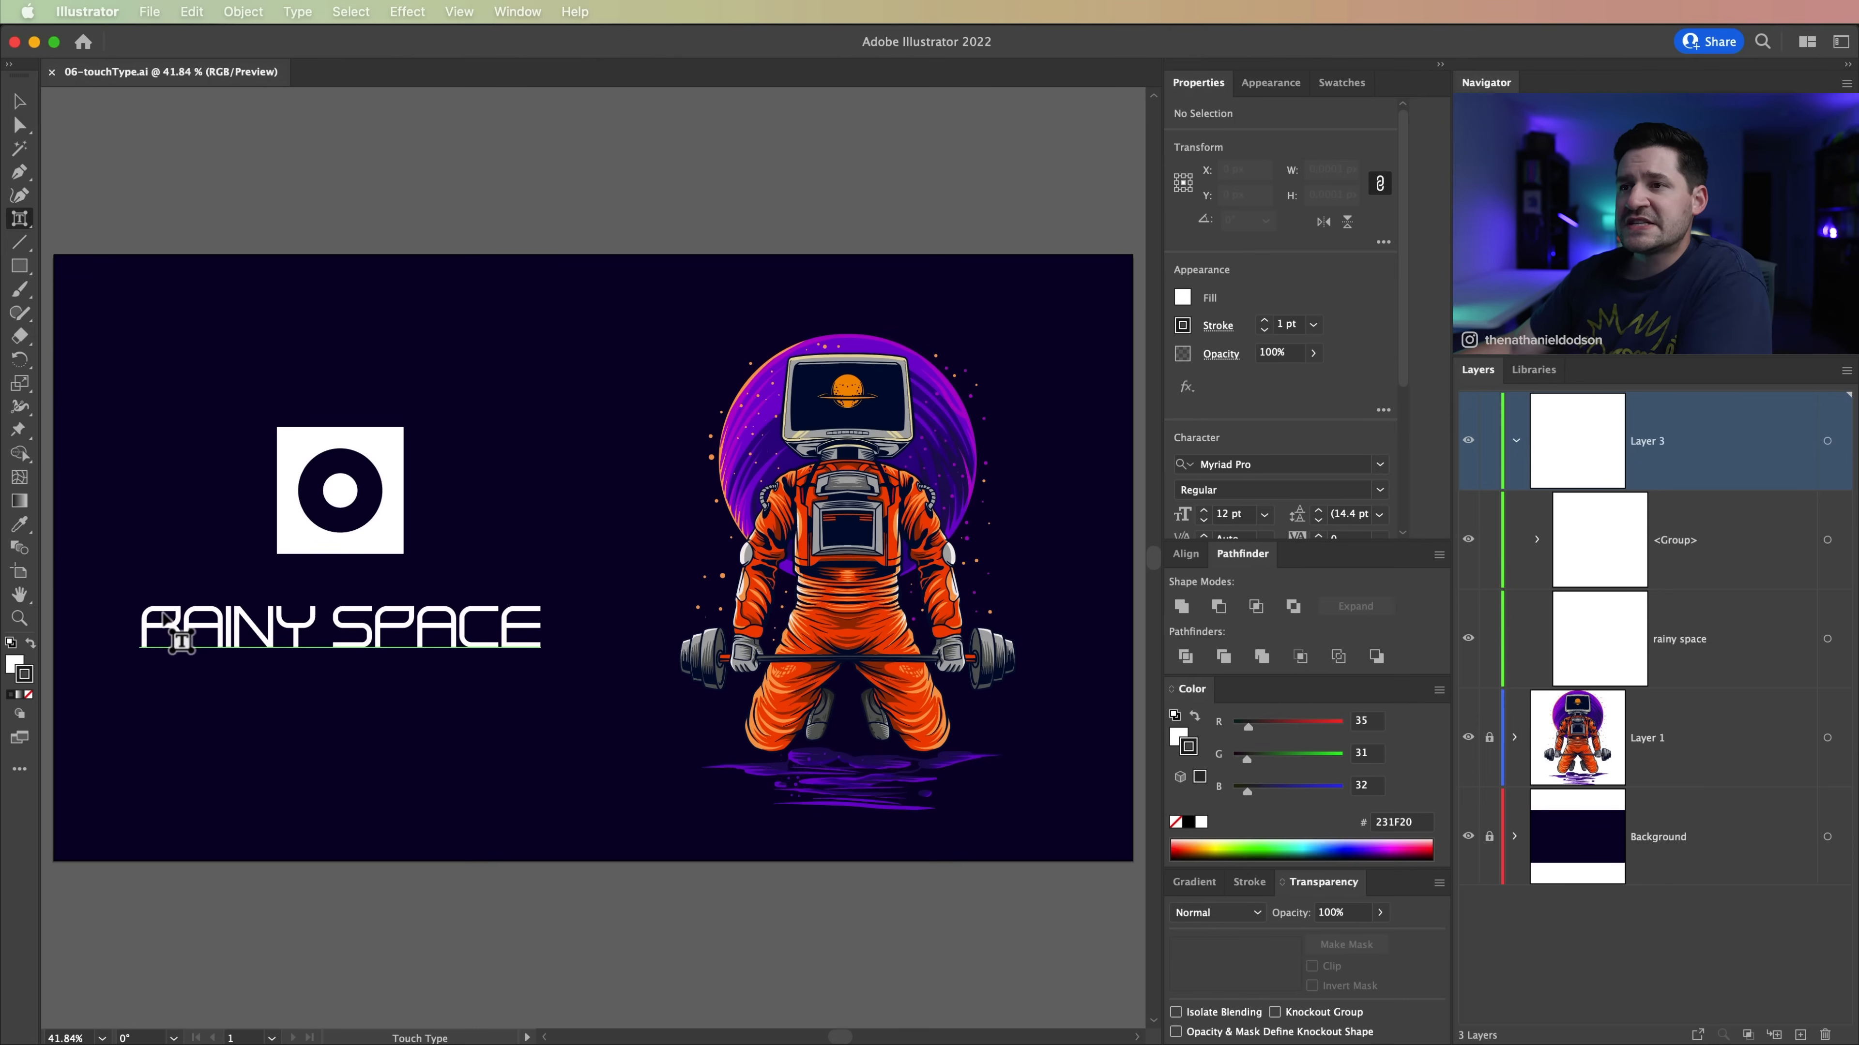
click(220, 636)
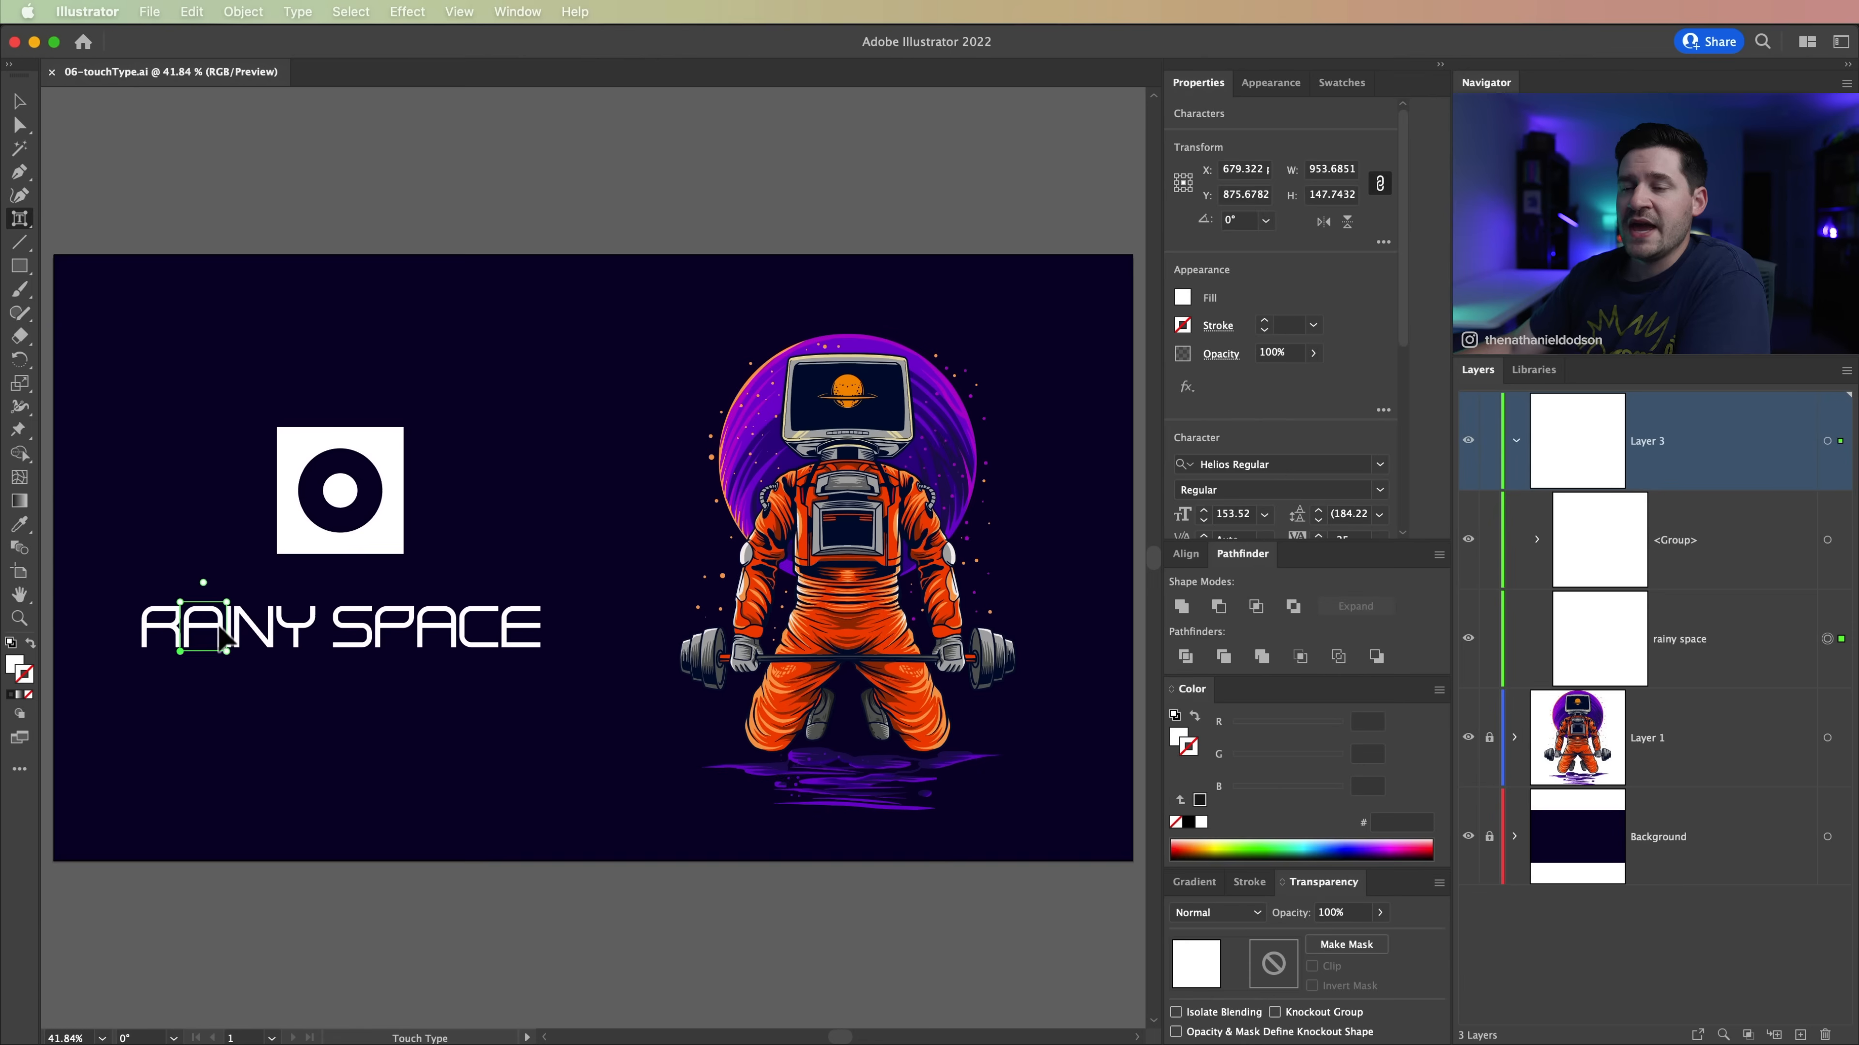
drag(207, 629, 241, 663)
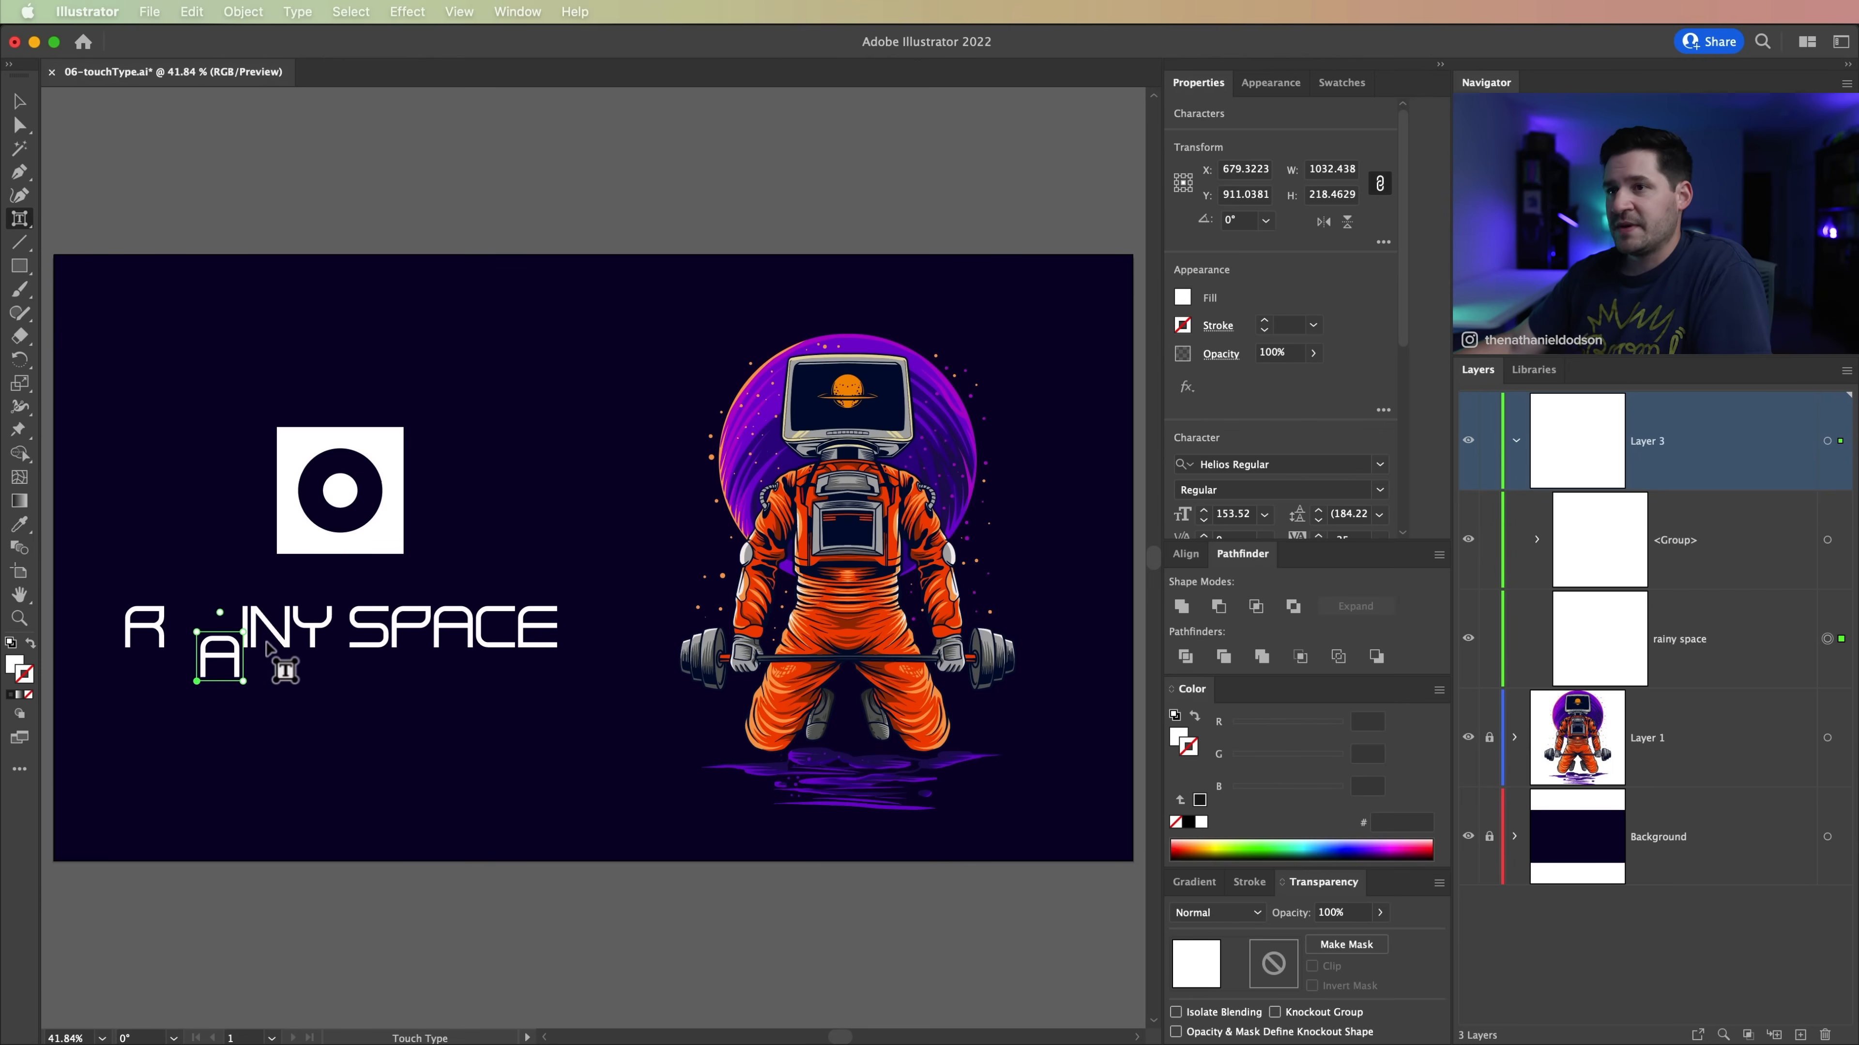
key(super+z)
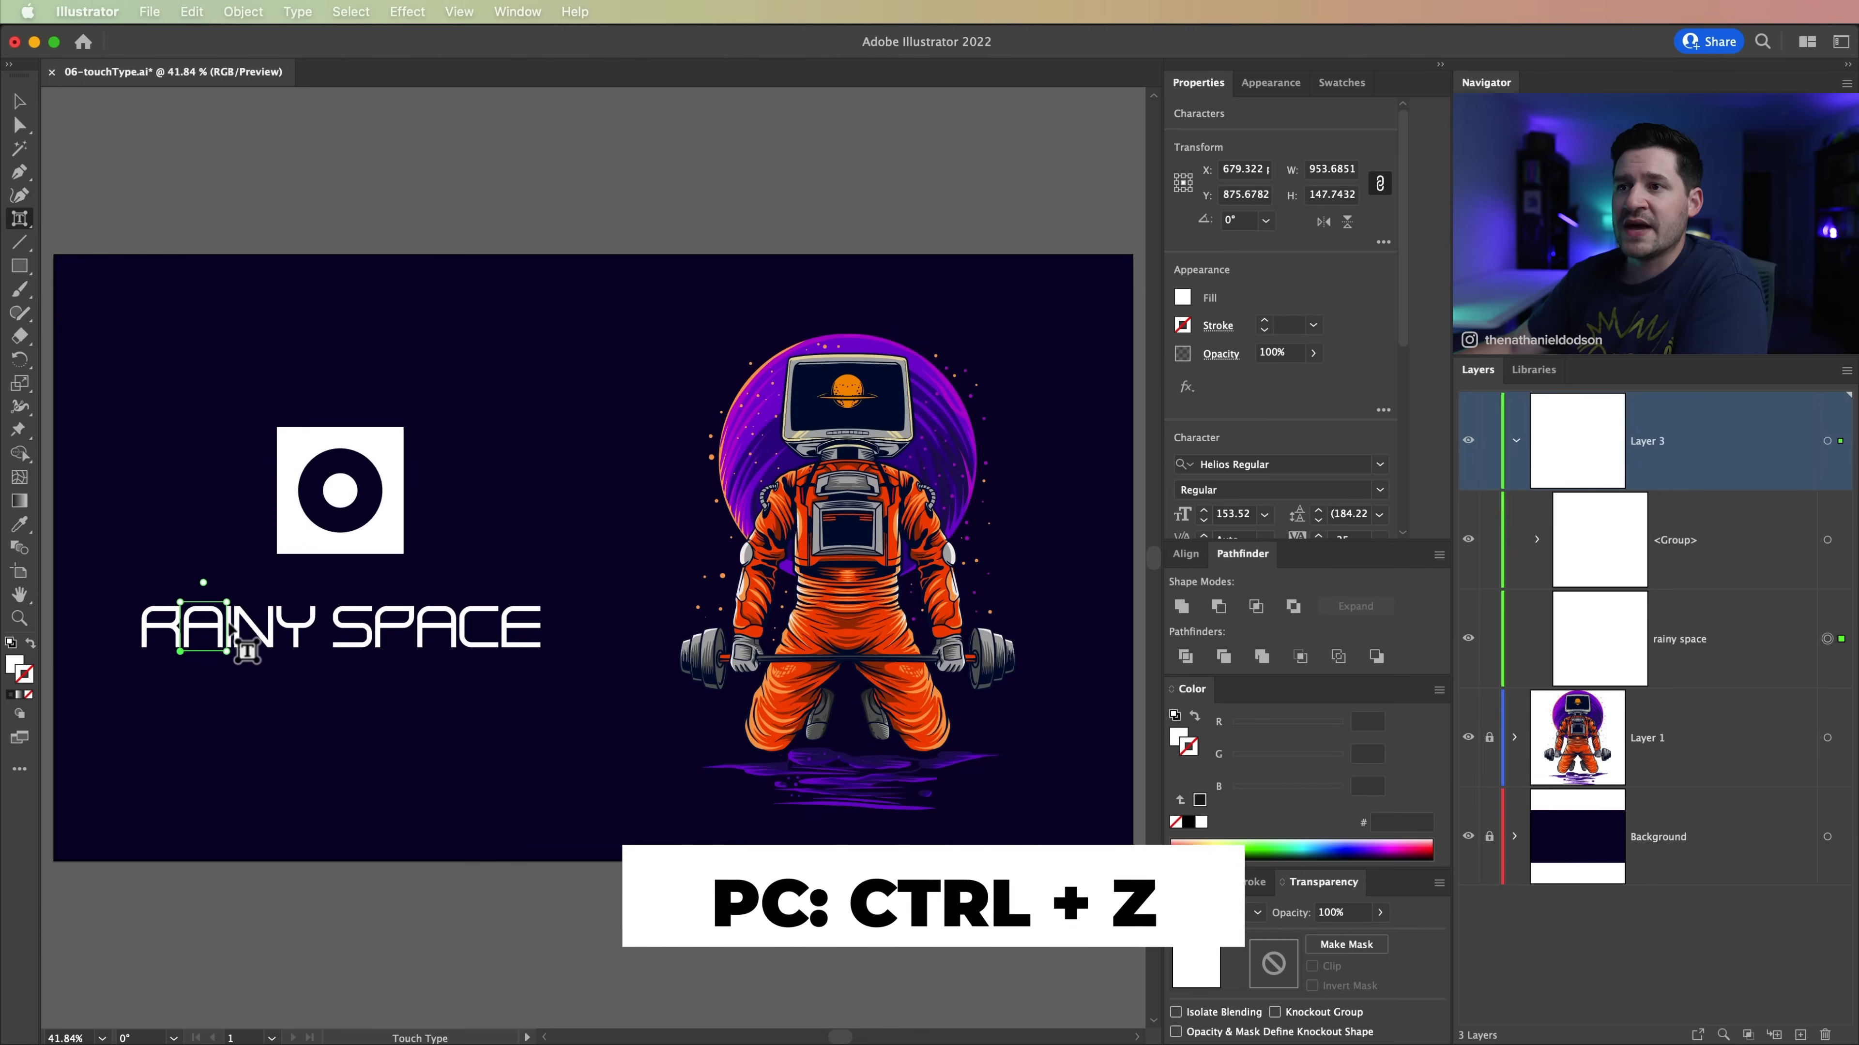
Step: Try enlarging the letter A of RAINY and rotating it clockwise, and undo these changes
key(super+equal)
key(super+equal)
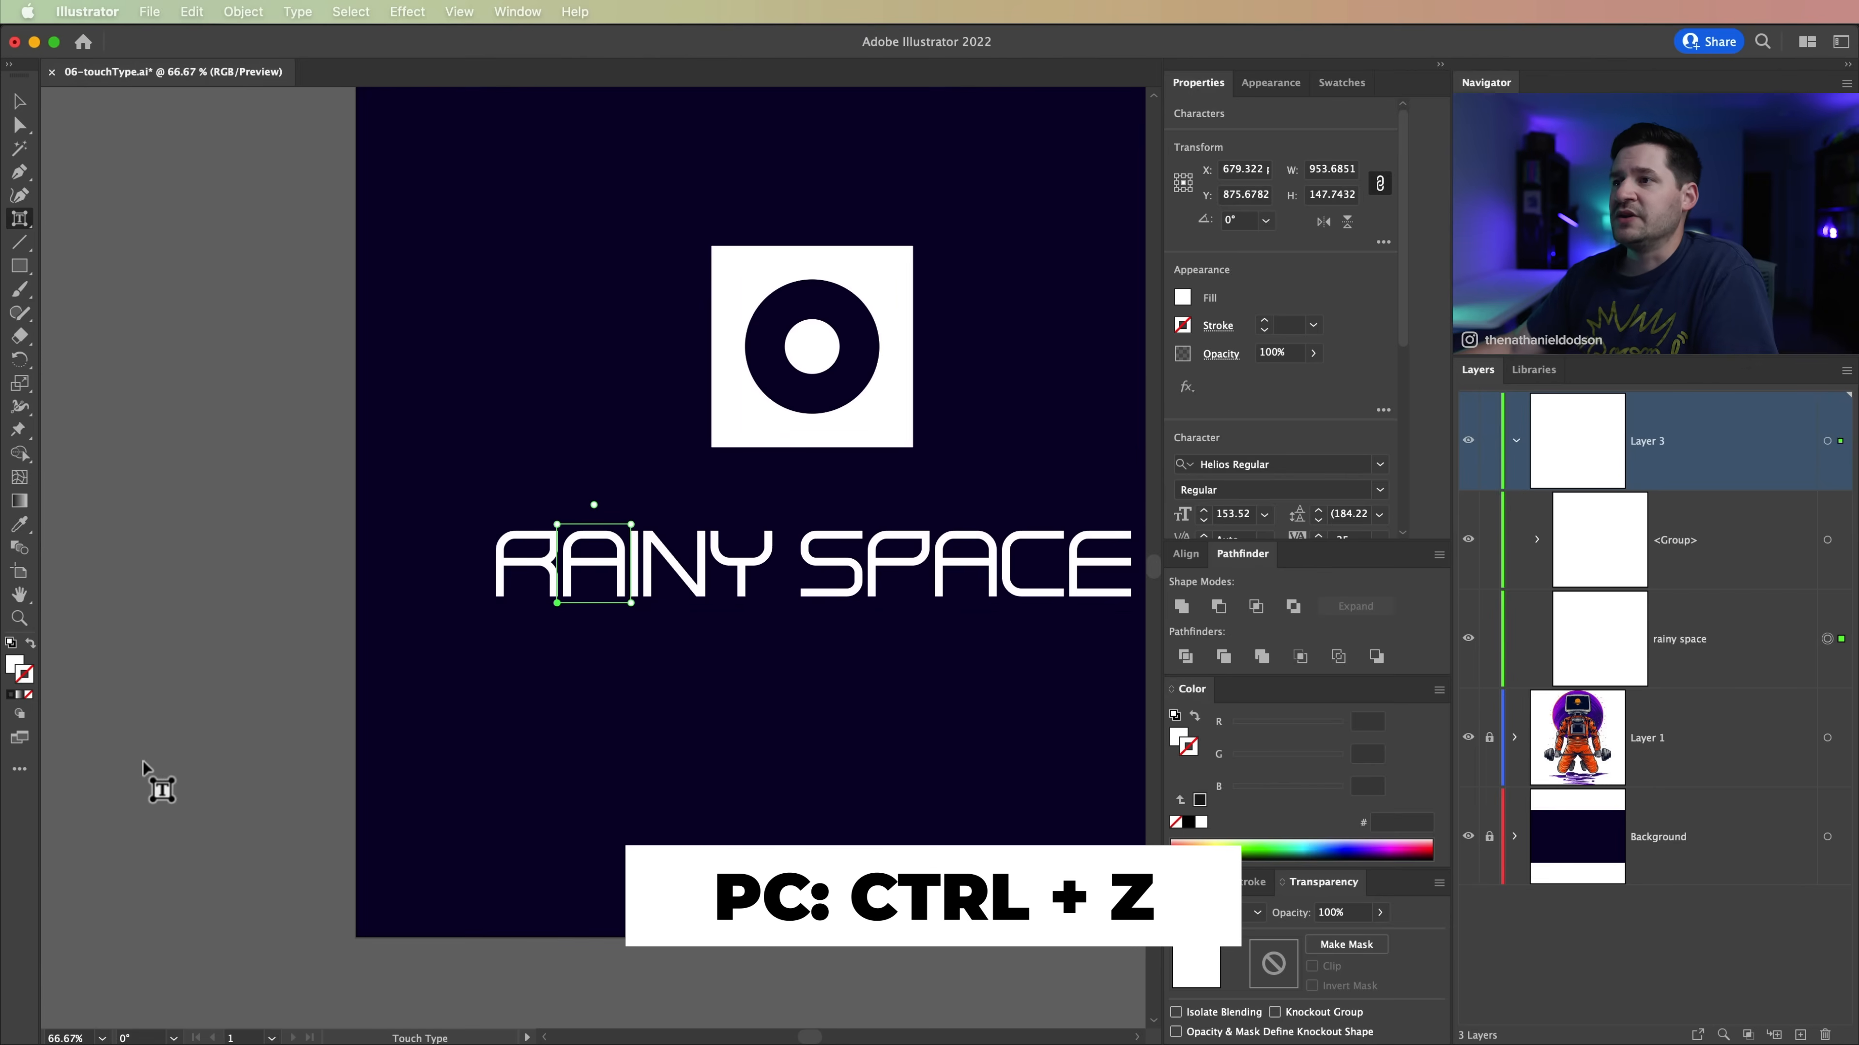
drag(632, 525, 634, 463)
drag(602, 629, 578, 586)
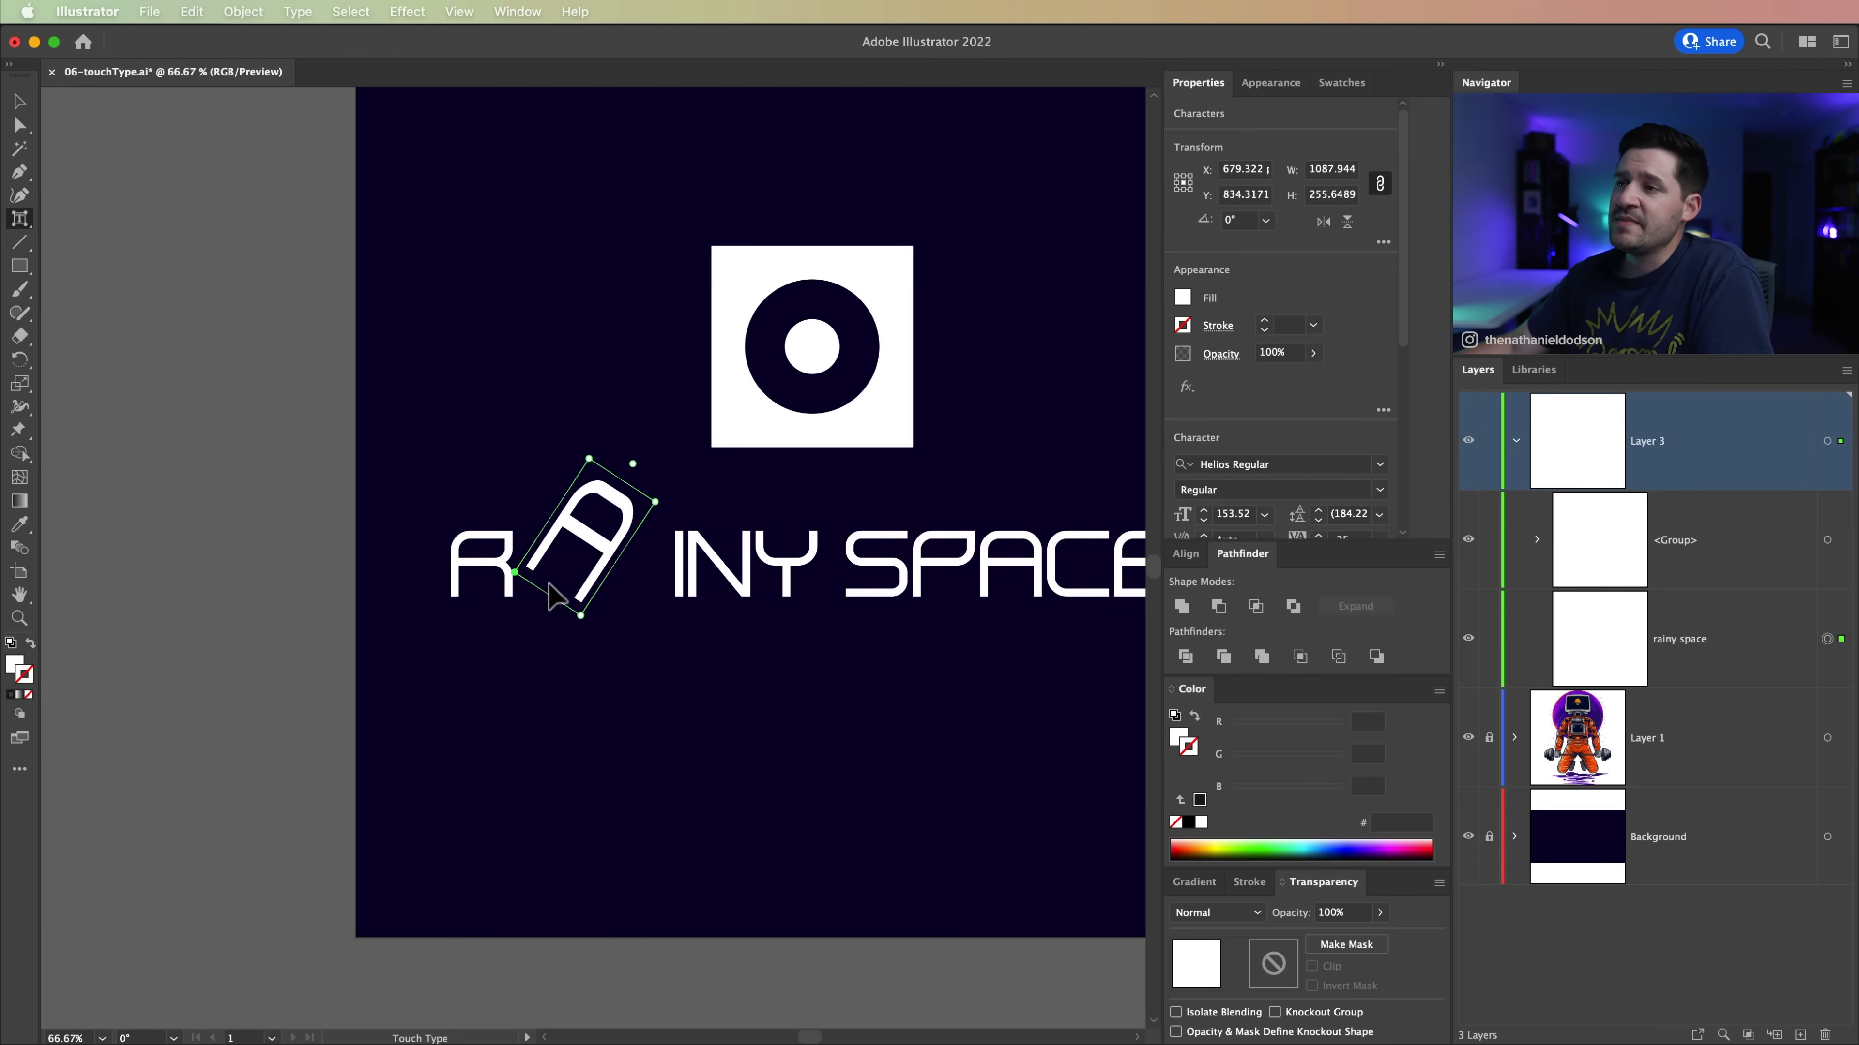
key(super+z)
key(super+z)
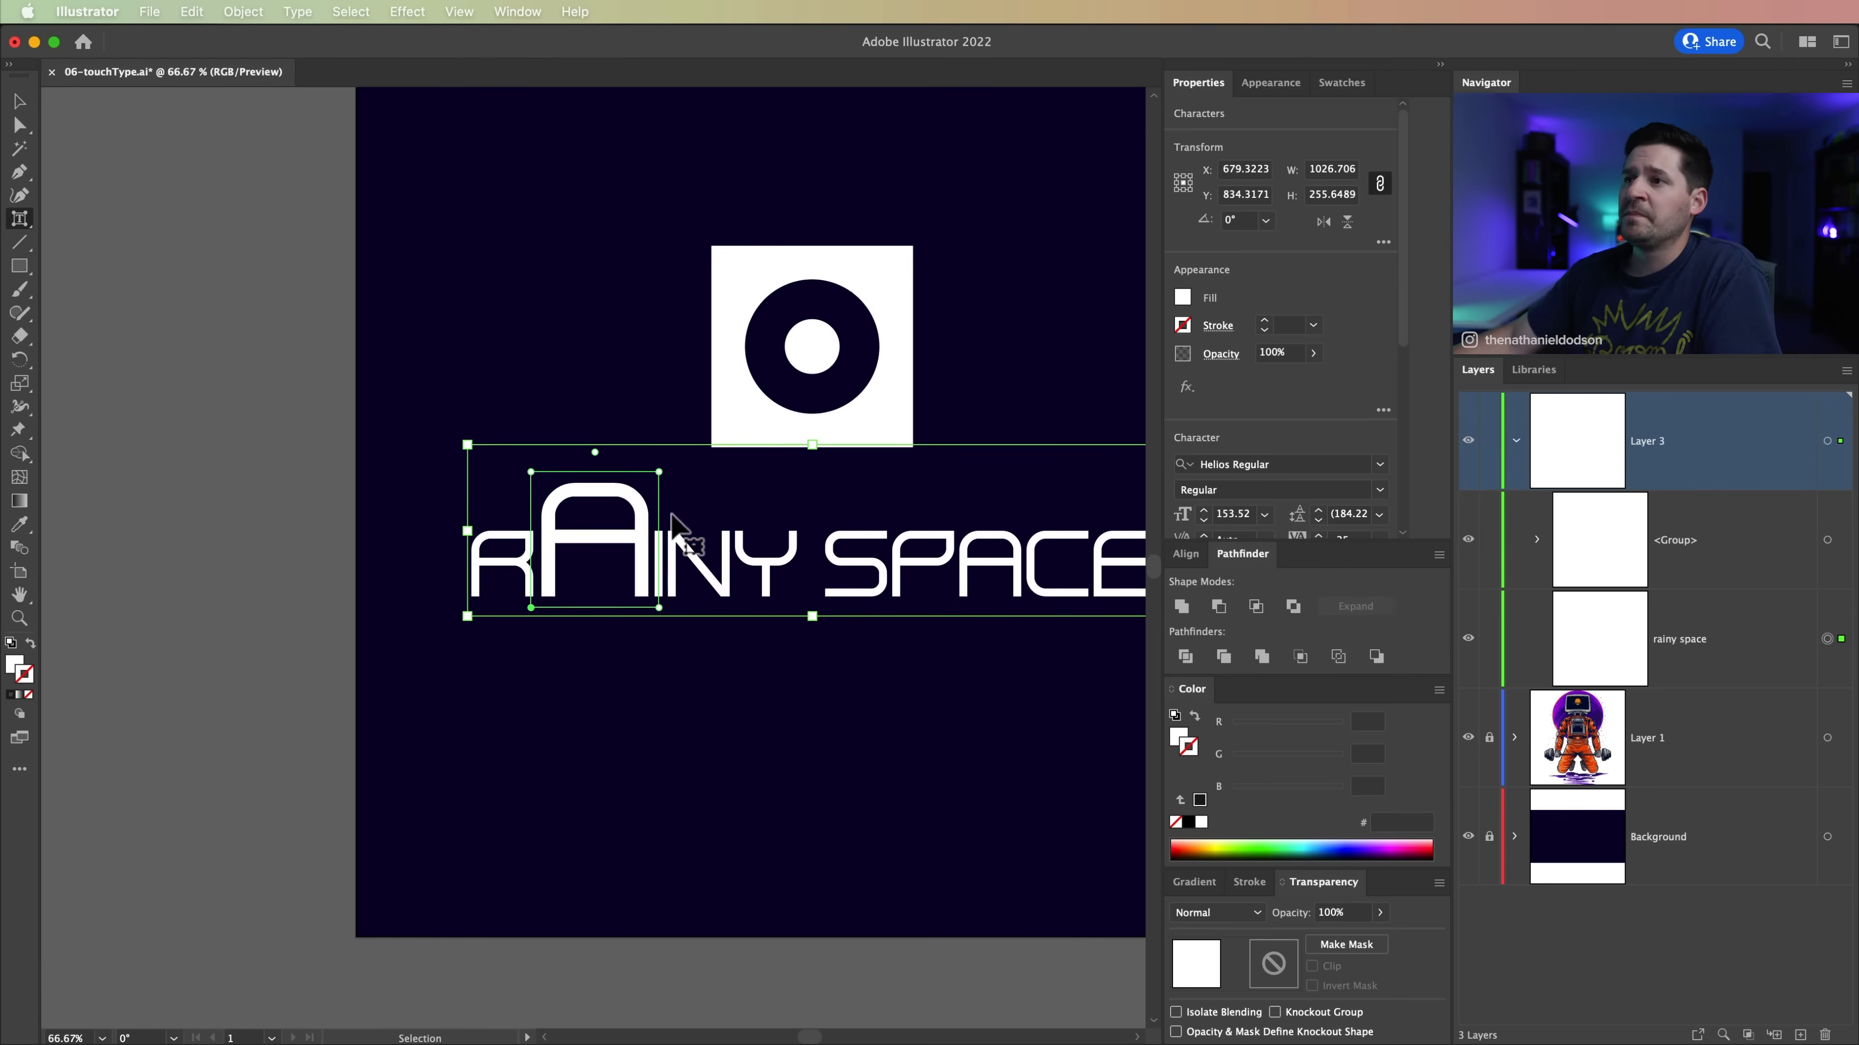
key(super+z)
key(super+z)
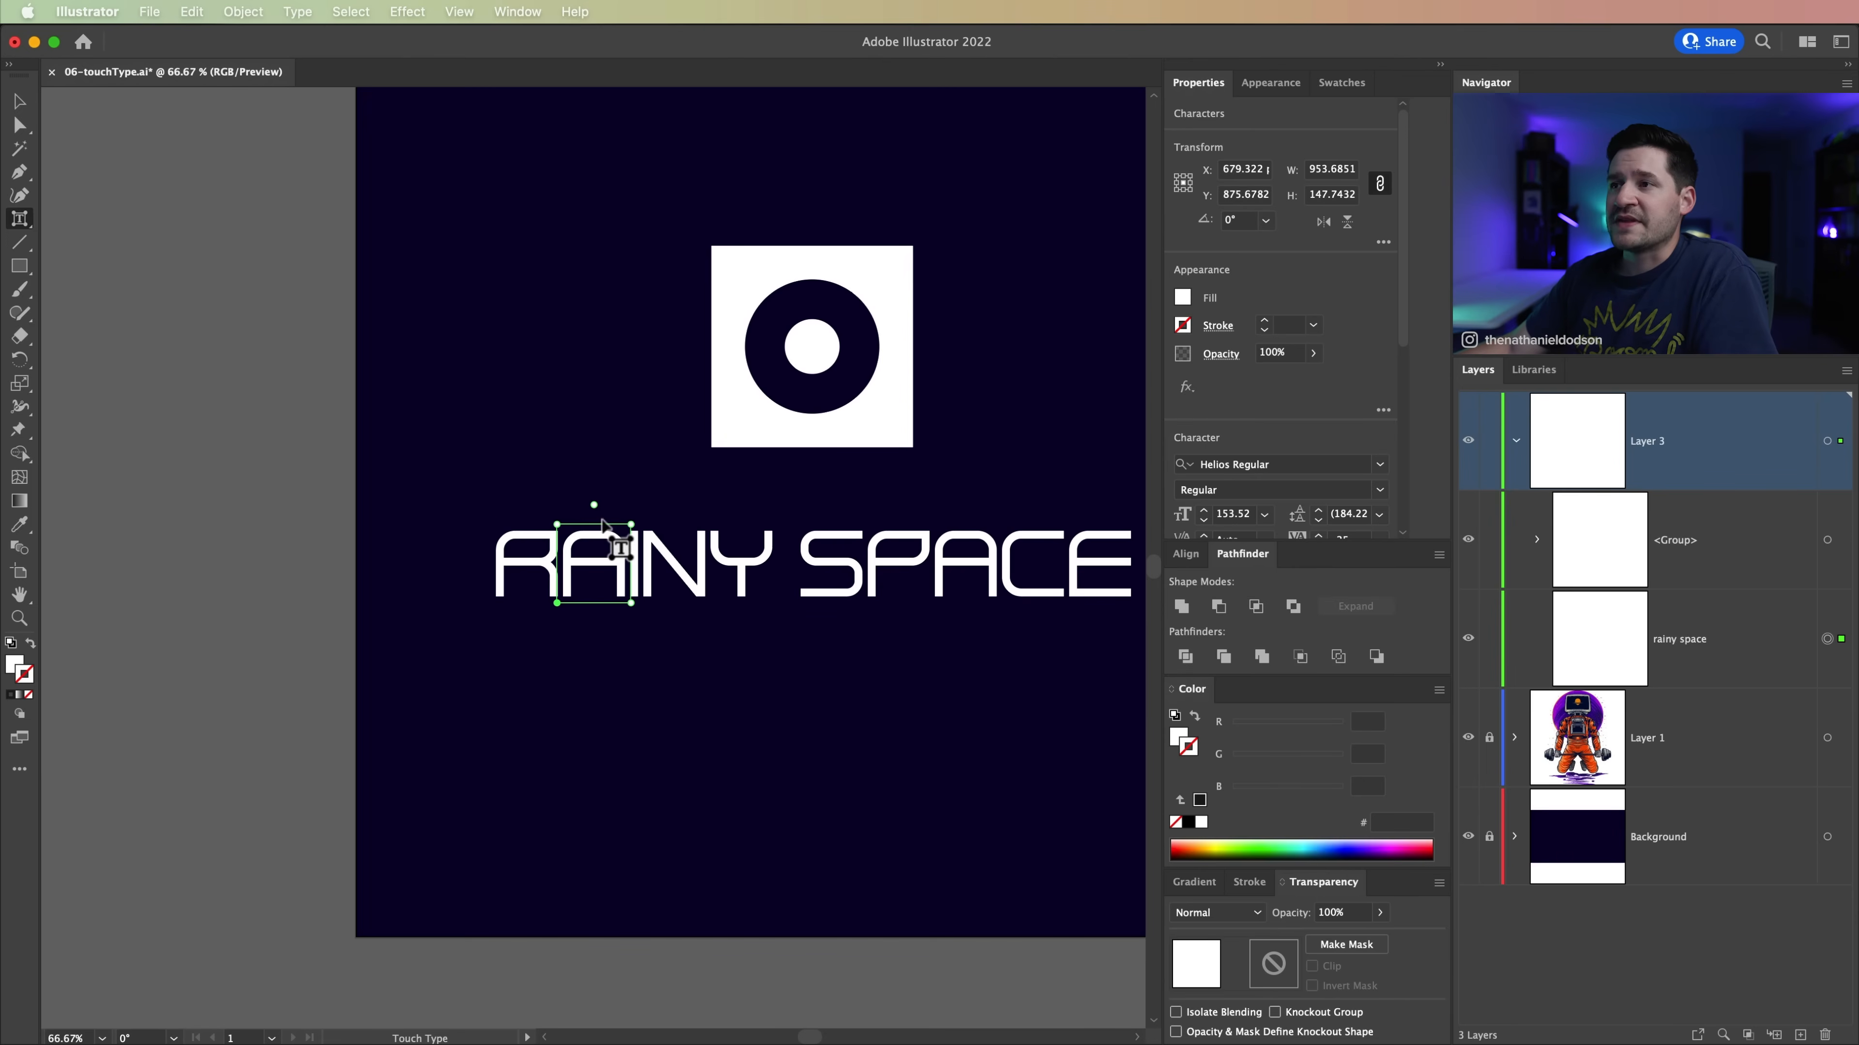
Step: Stagger the letters of RAINY individually, lowering the A and N, raising the I and Y, and tucking them closer together
mouse_move(606, 538)
mouse_down()
mouse_move(596, 576)
mouse_move(615, 516)
mouse_up()
click(622, 551)
drag(665, 578, 694, 540)
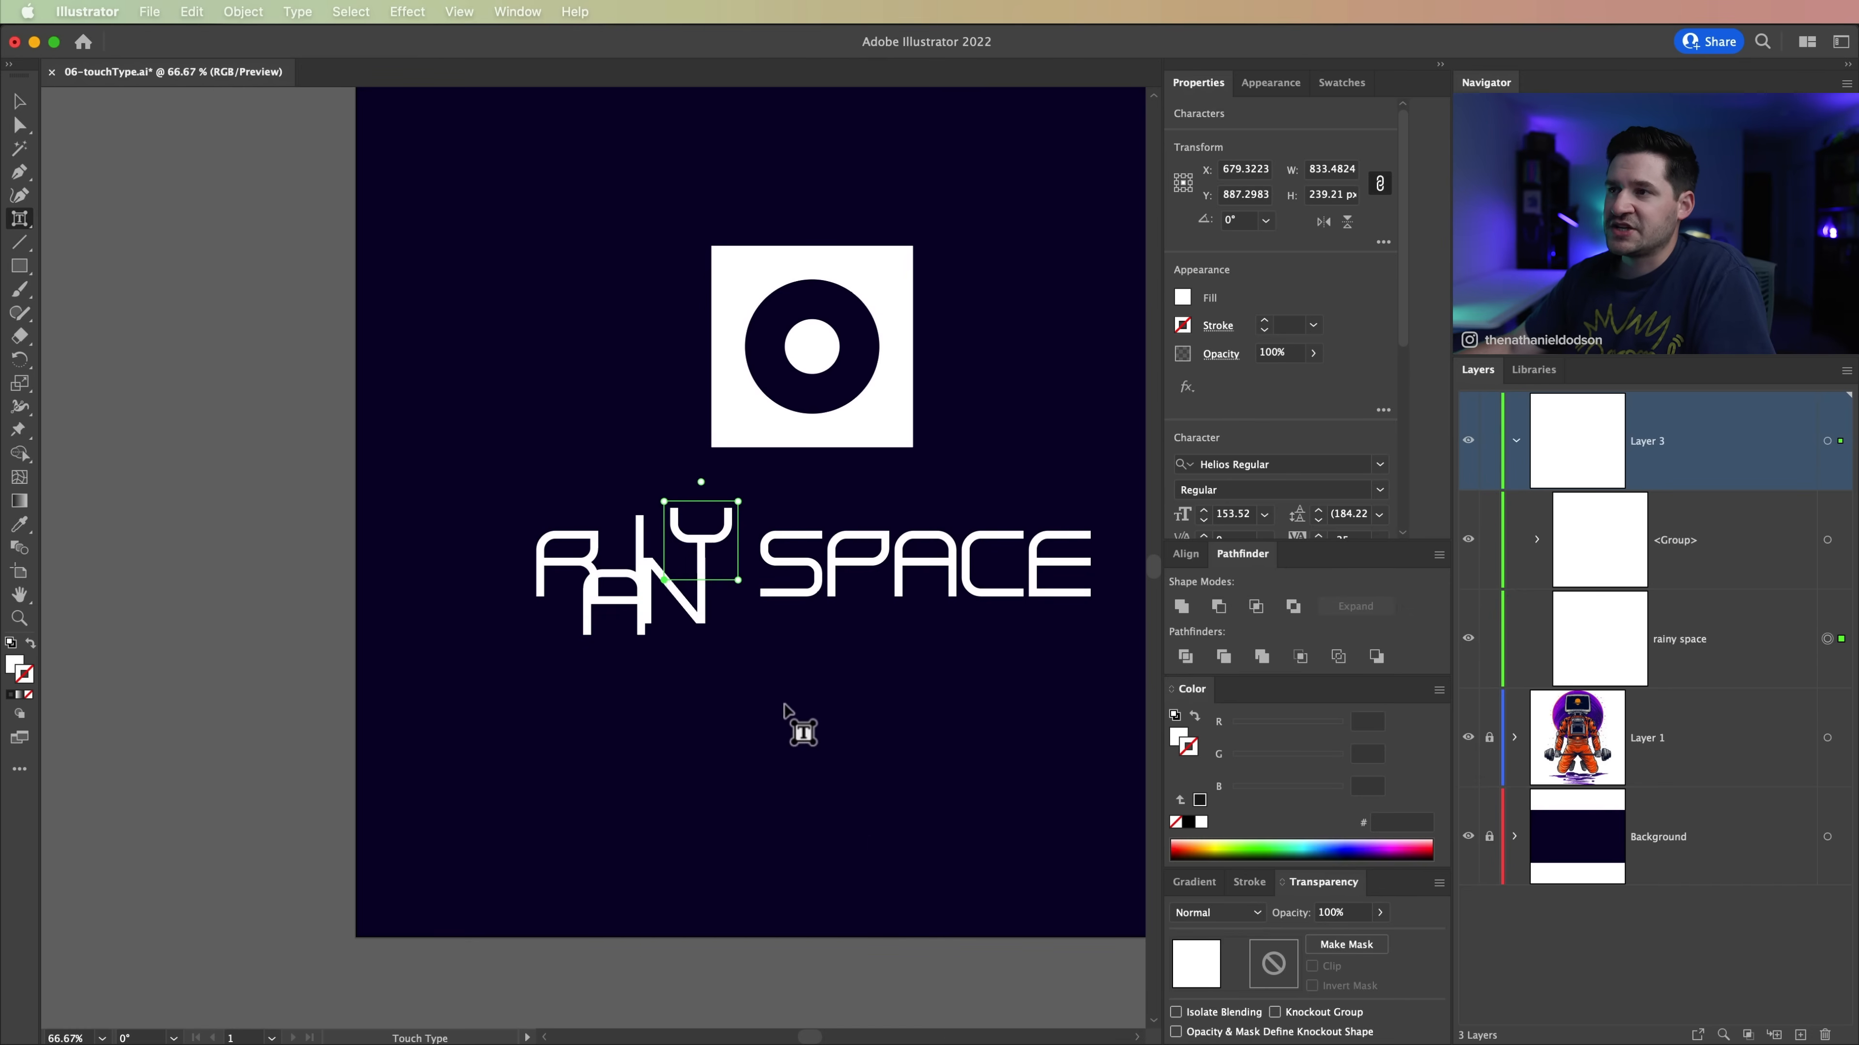
click(766, 674)
drag(739, 611, 640, 681)
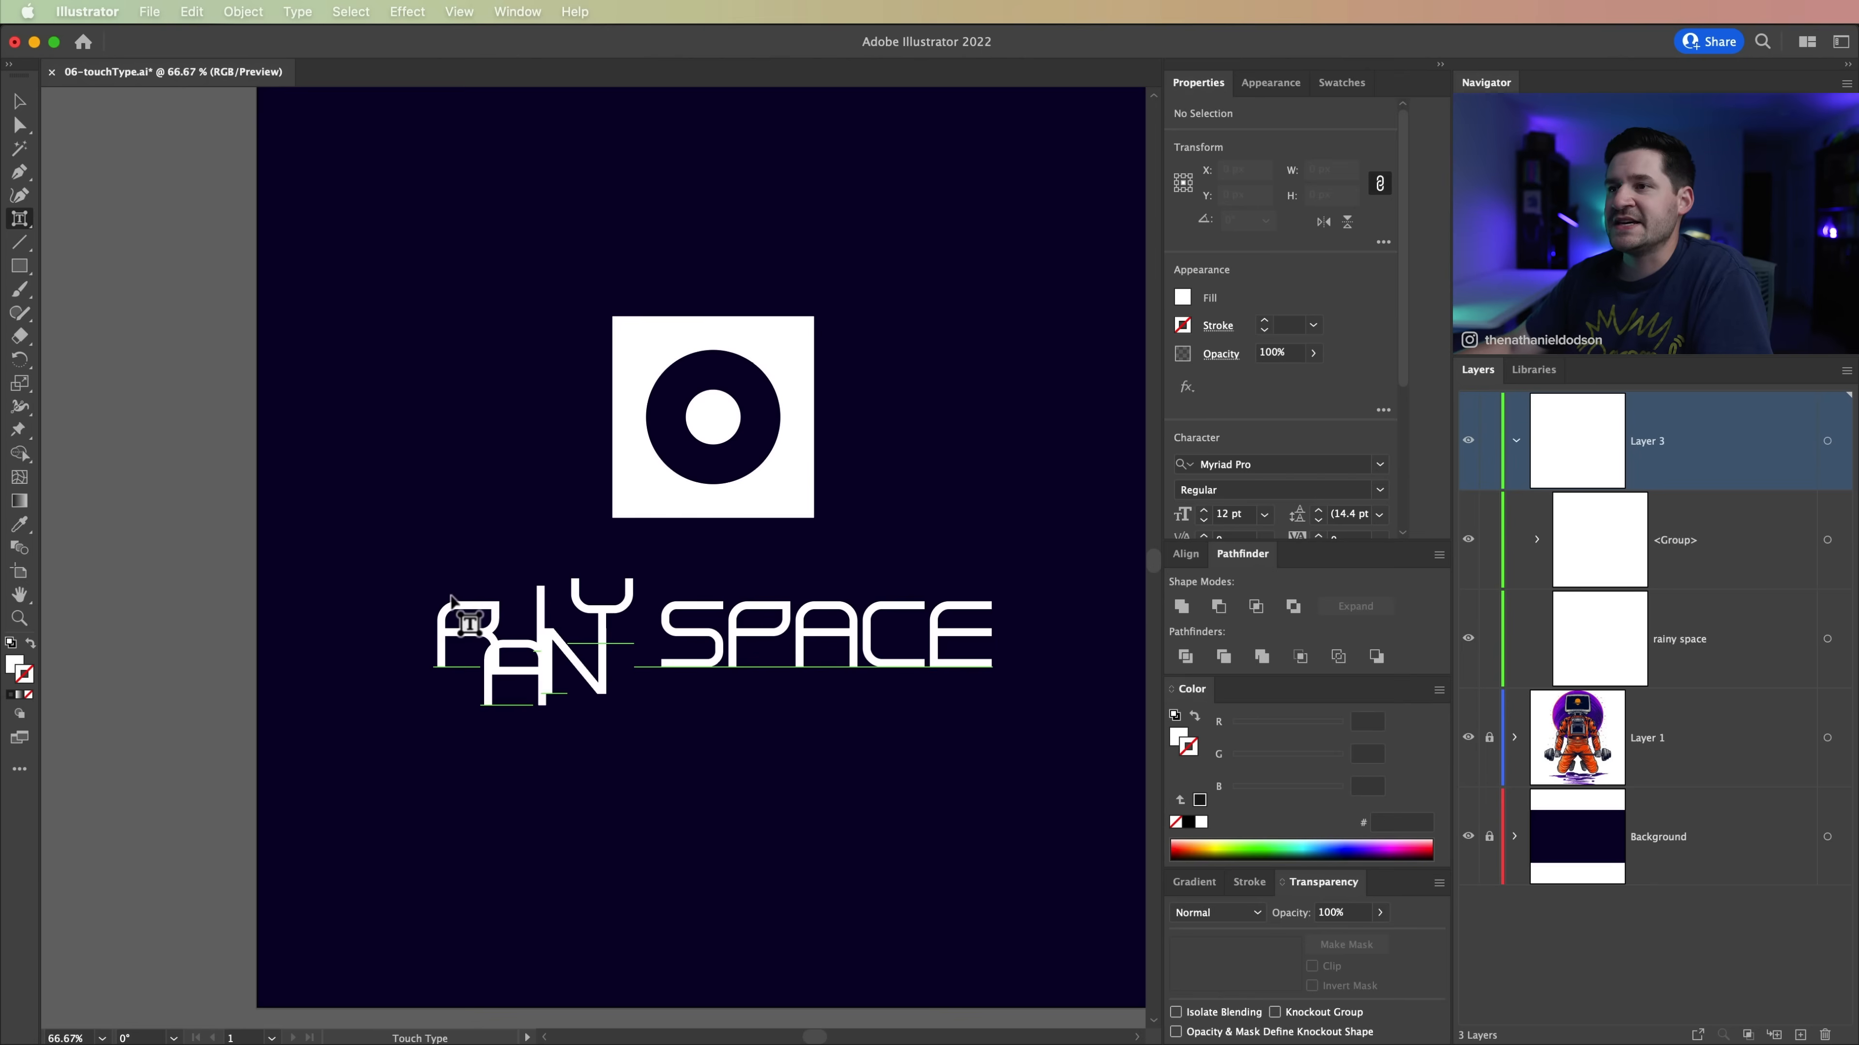
Step: Move the letter R of RAINY up and to the left, out of line with the other letters
drag(473, 617, 457, 590)
click(564, 757)
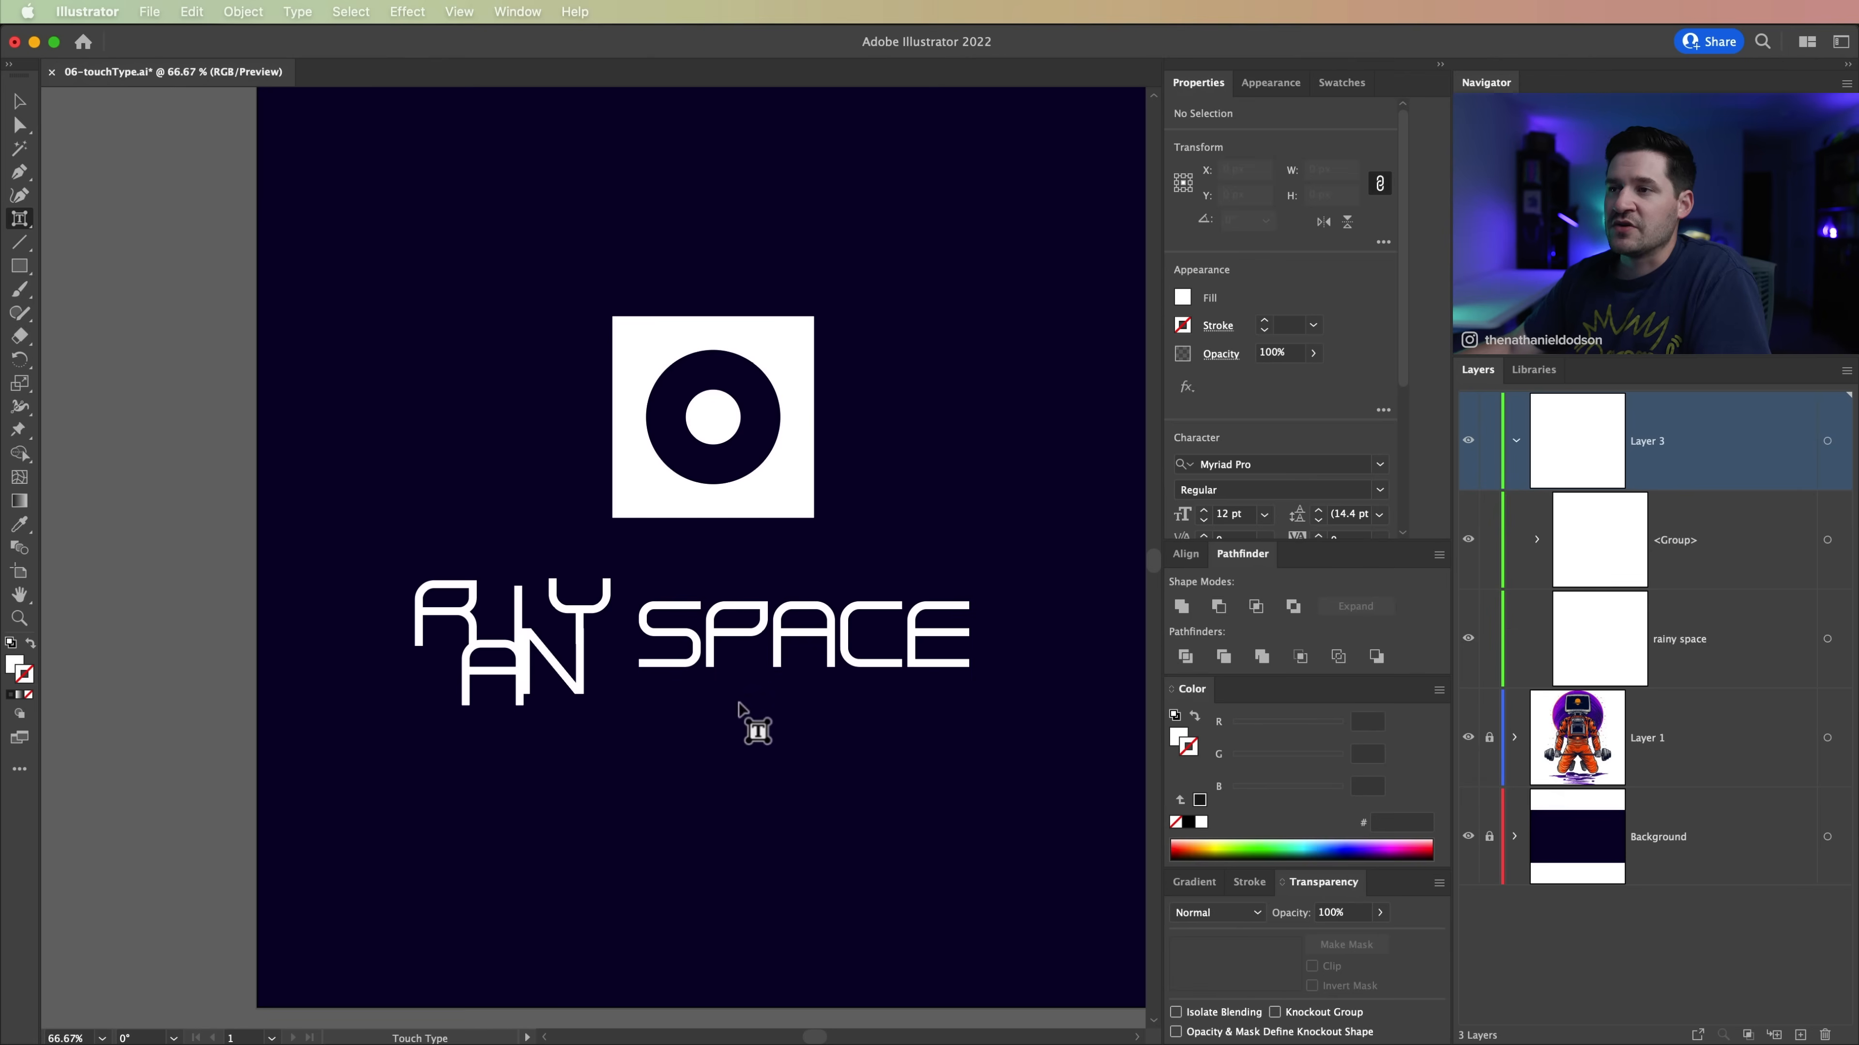
drag(742, 715, 745, 728)
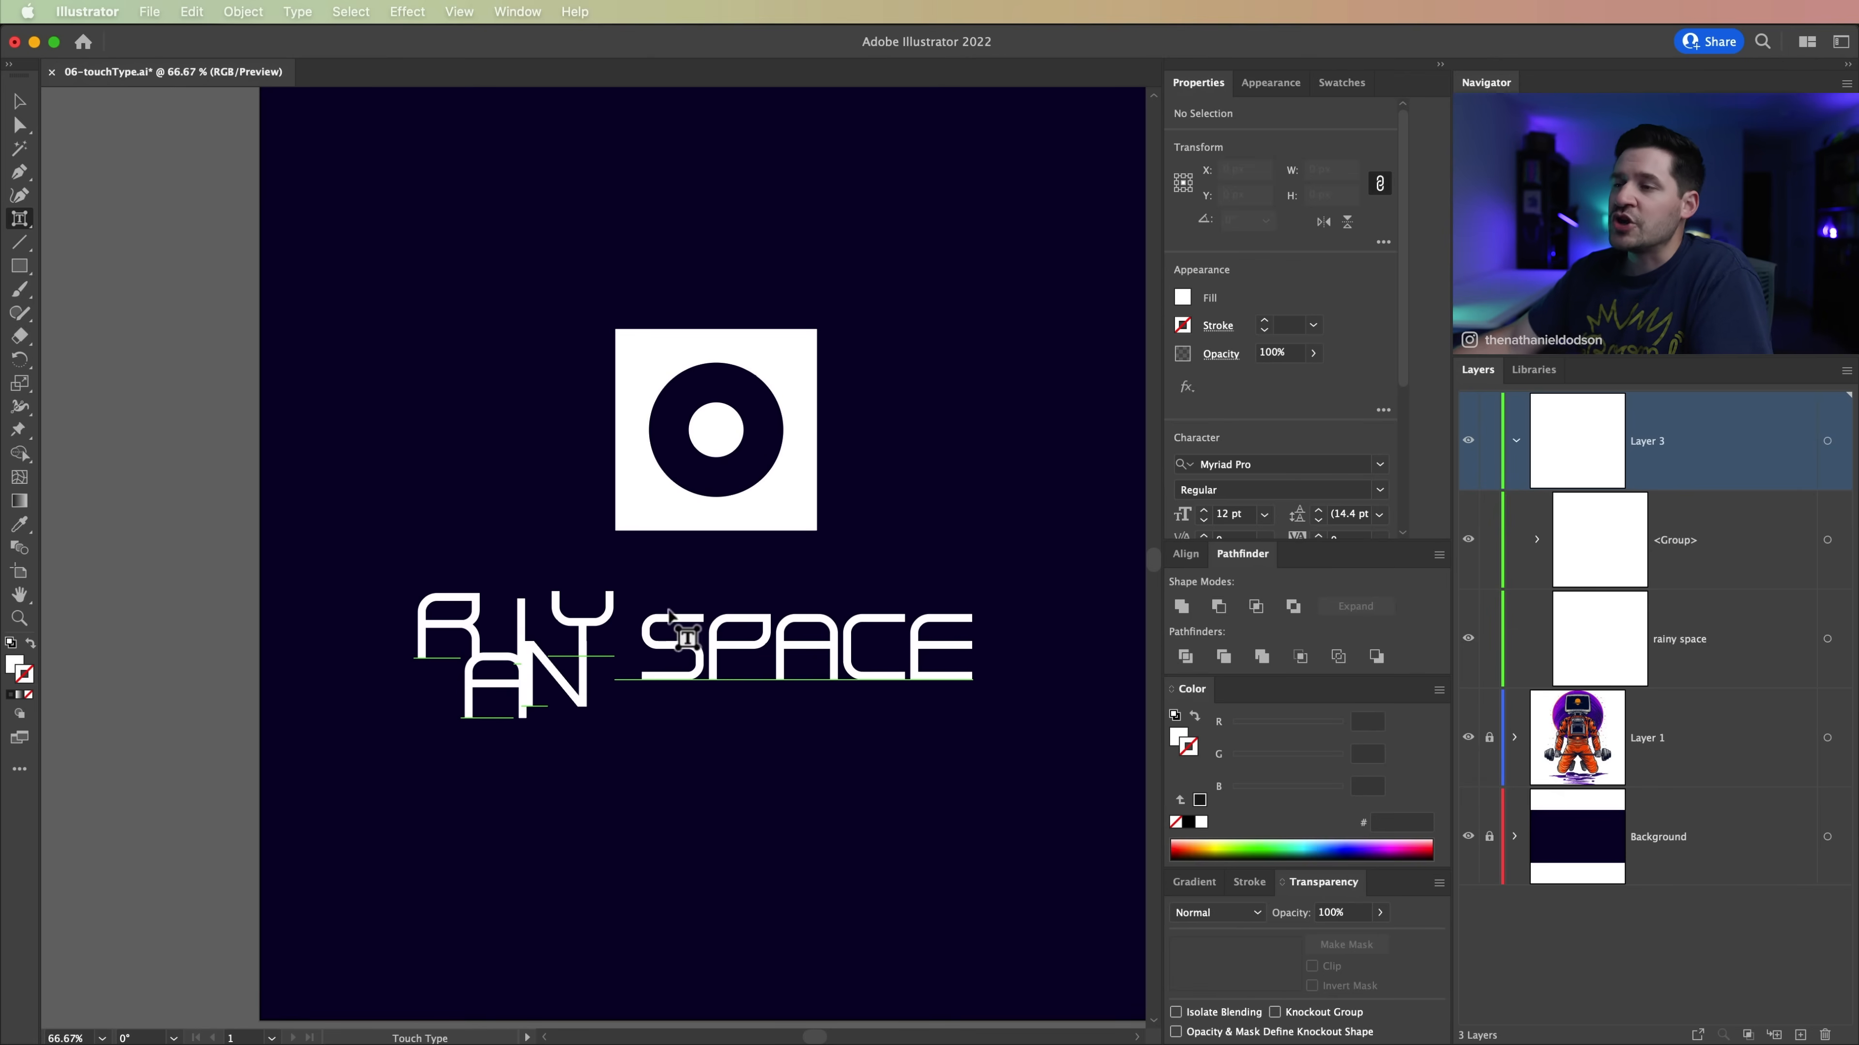
Step: Shift the letter P of SPACE to open a wider gap after the S, and return to the Selection tool
click(748, 648)
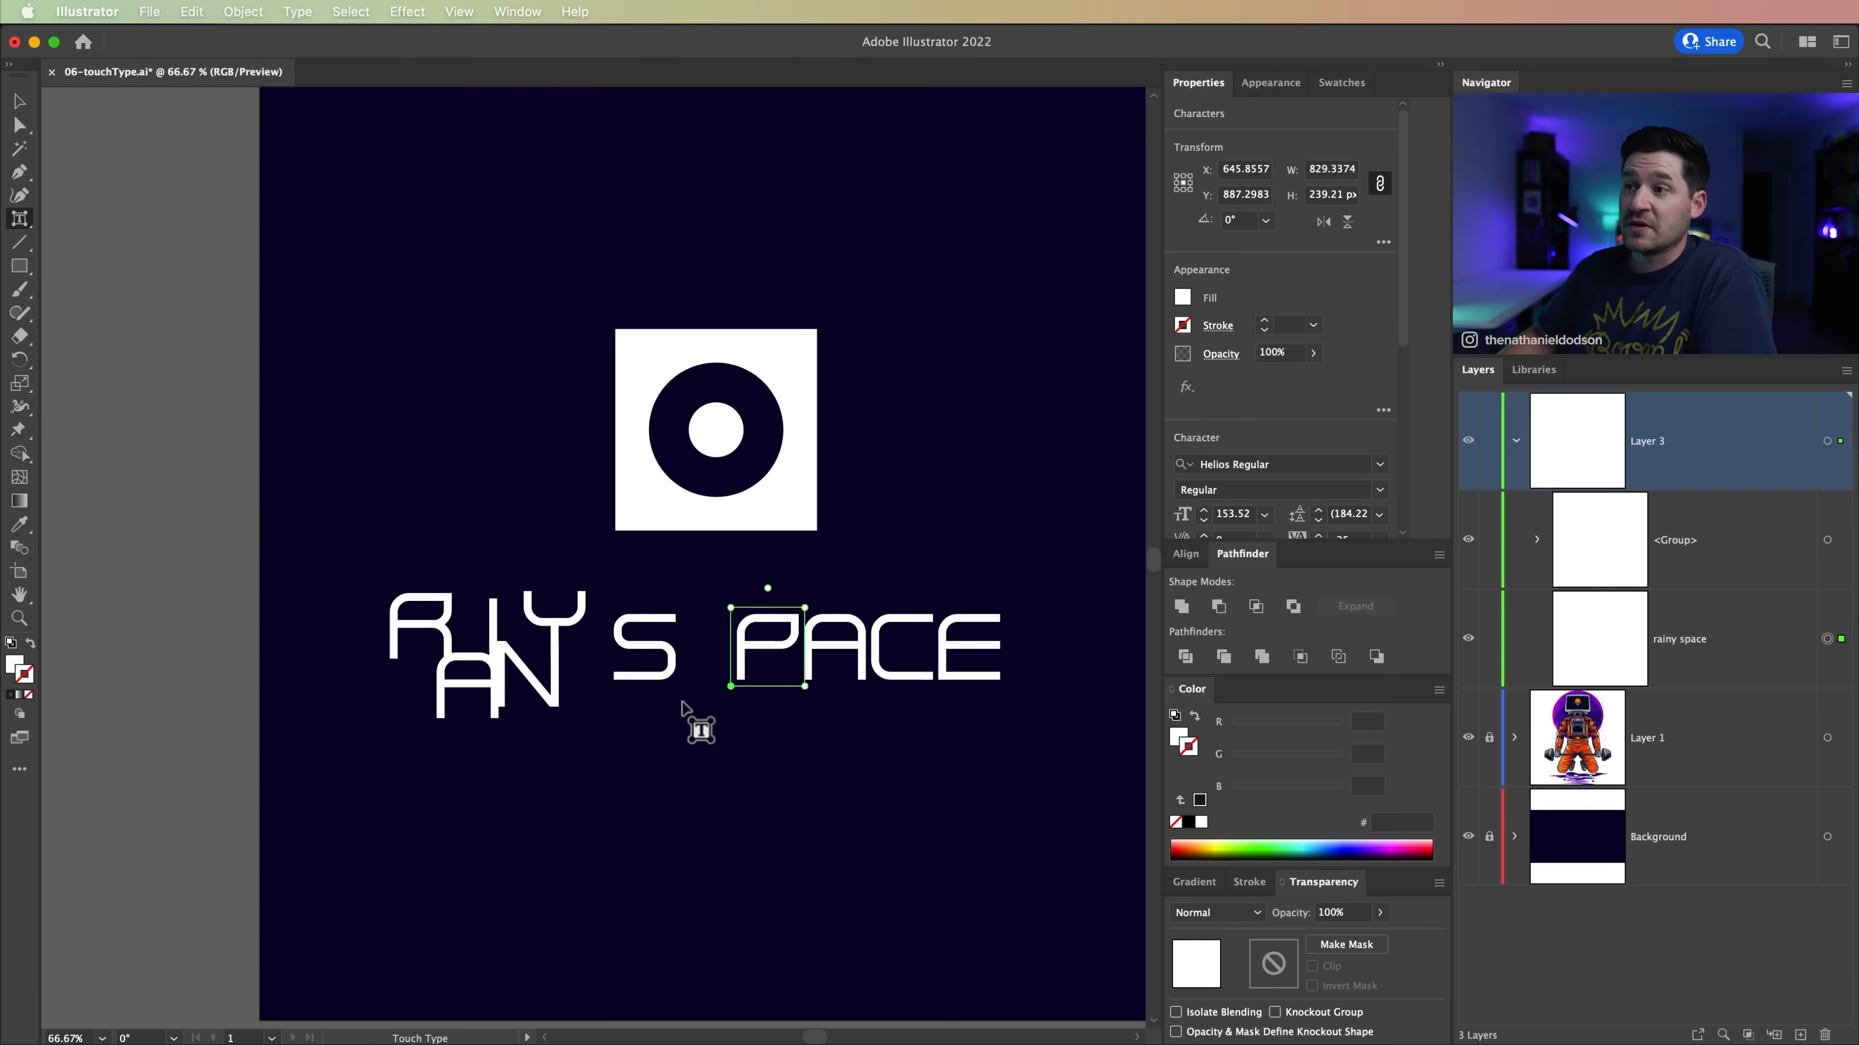
key(Left)
key(Left)
key(Left)
key(Left)
key(Left)
key(Left)
key(Left)
key(Left)
key(Left)
key(Left)
key(Left)
key(Left)
key(Left)
key(Left)
key(Left)
key(Left)
key(Left)
key(Left)
key(Left)
key(Left)
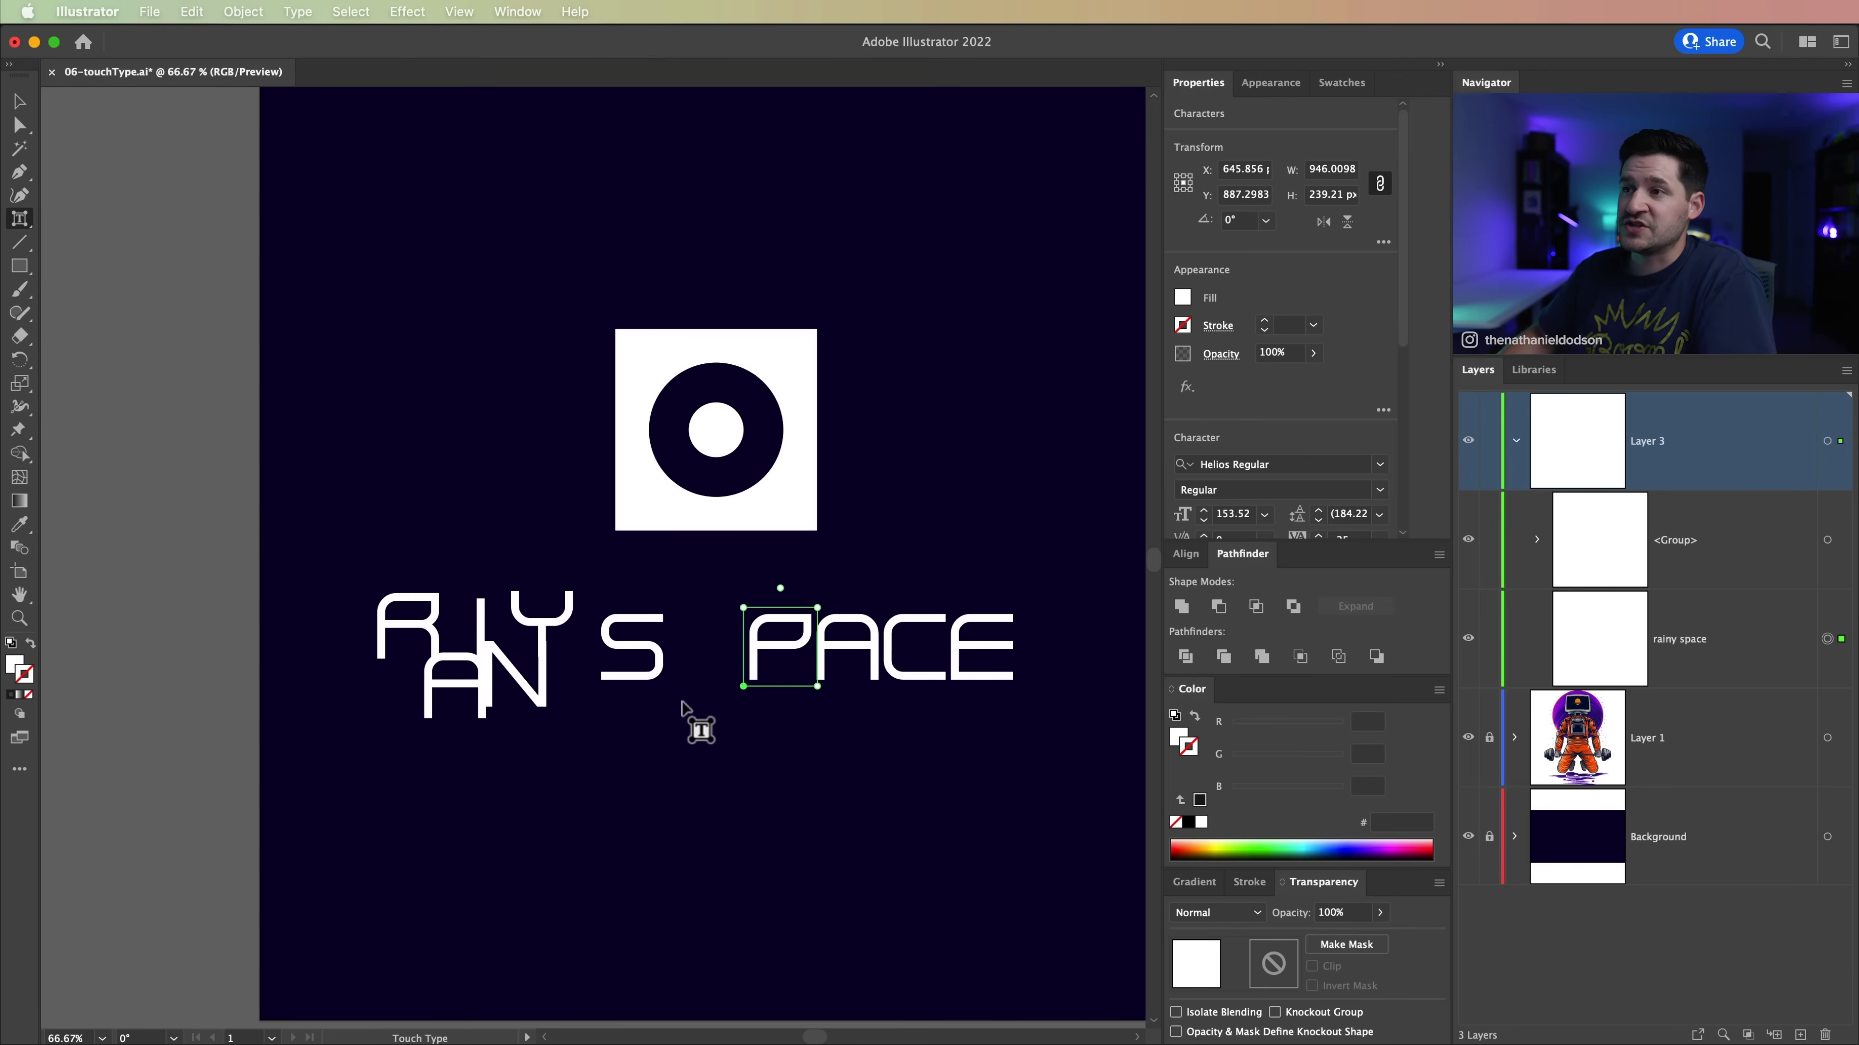
key(super+minus)
key(super+minus)
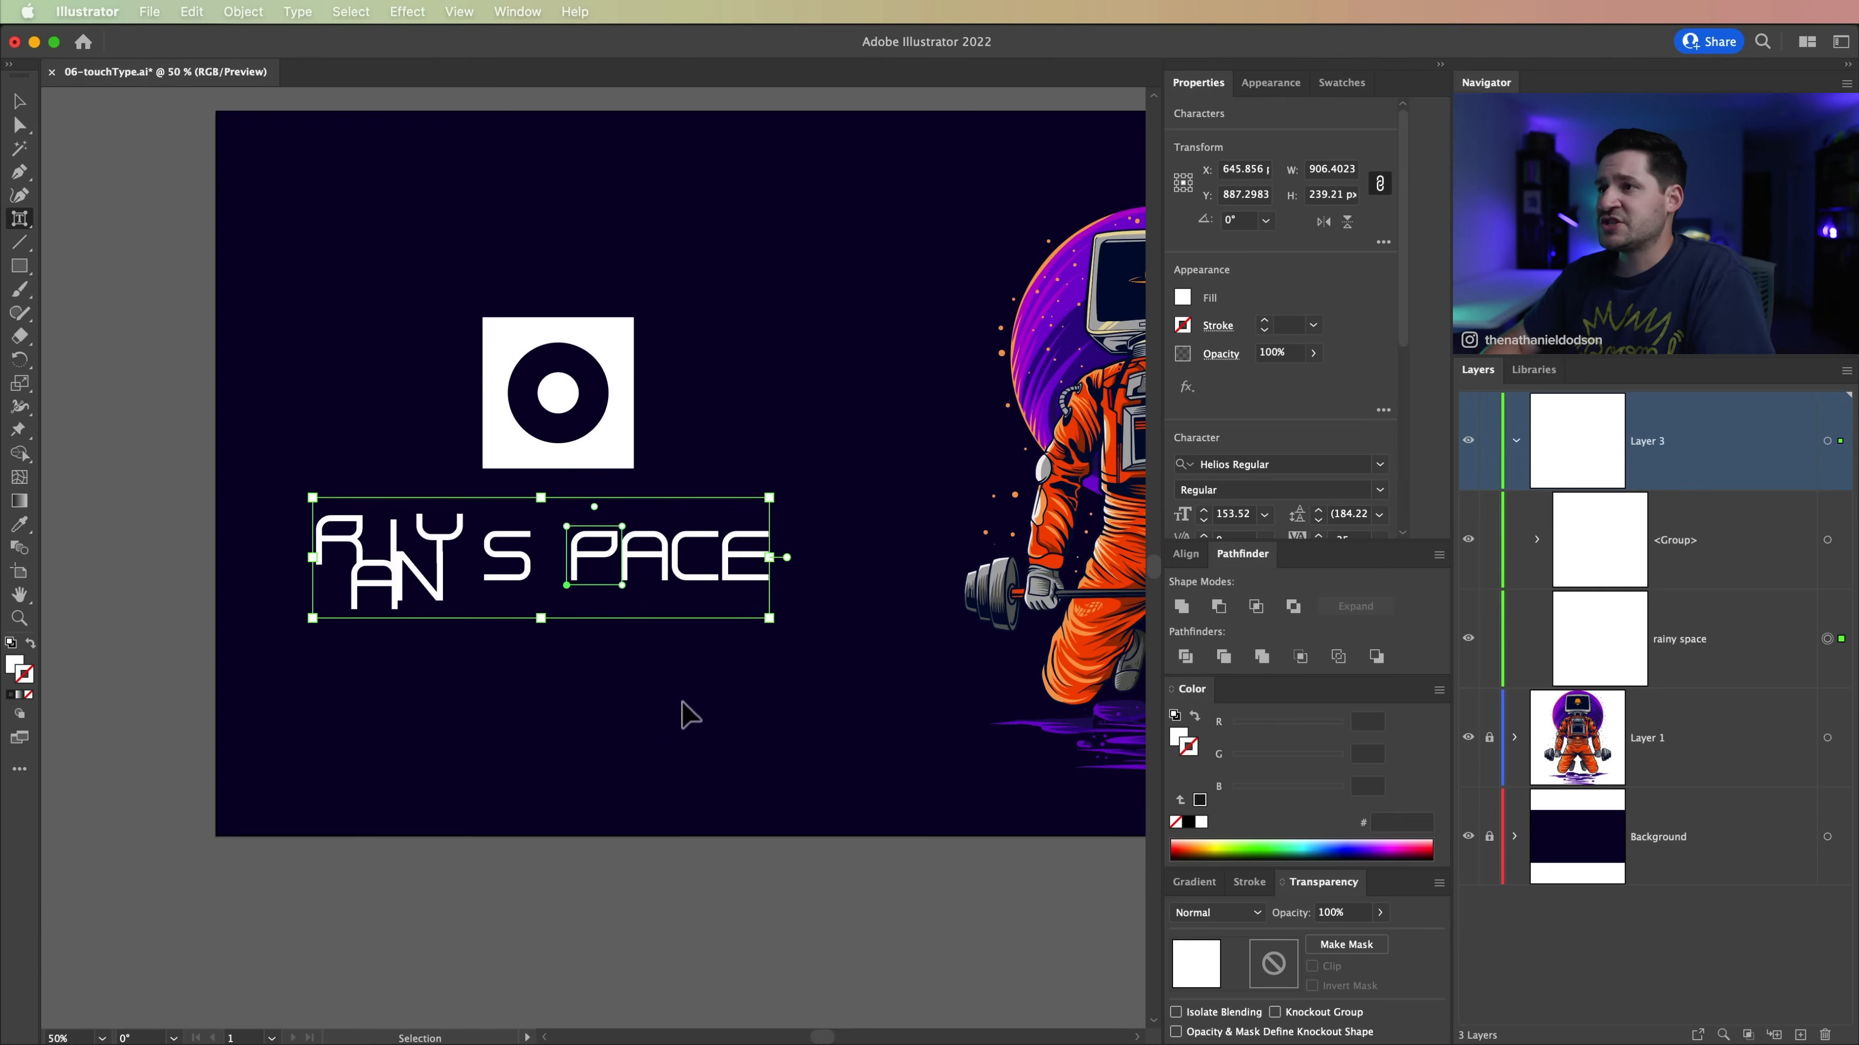
click(748, 529)
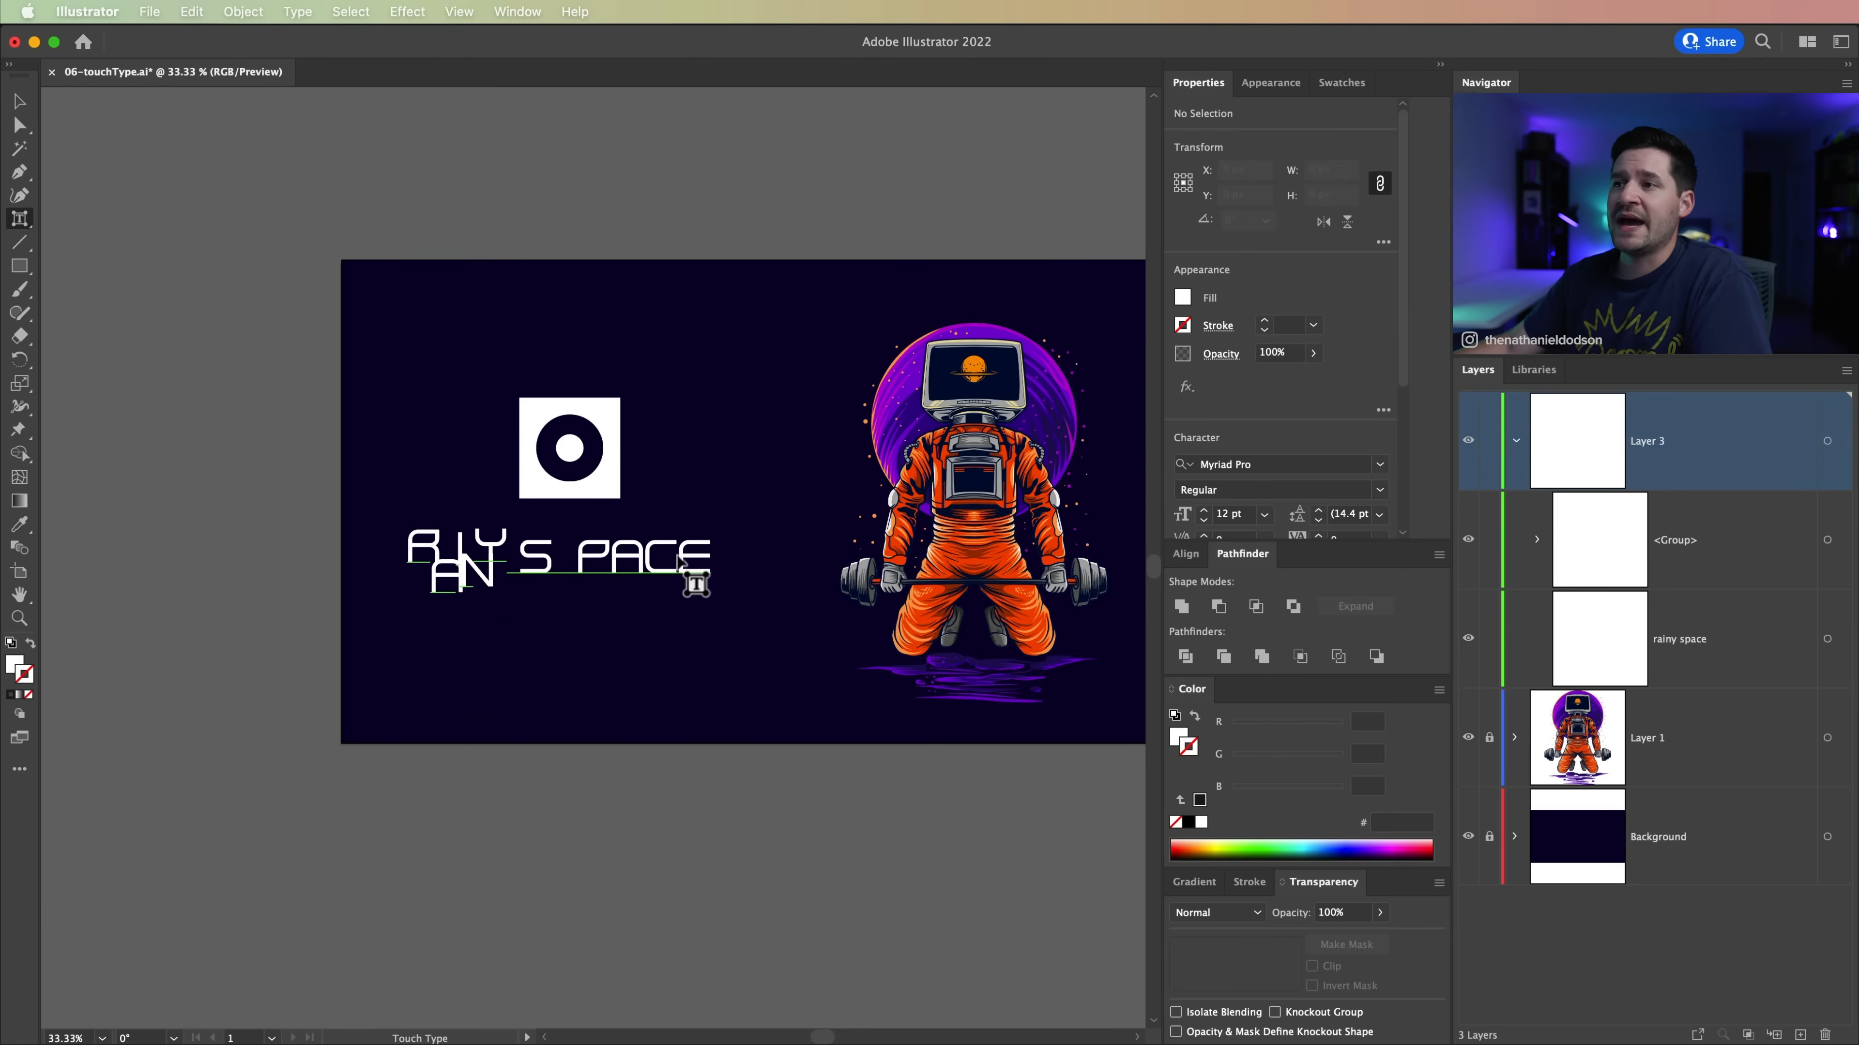
key(v)
drag(562, 612, 611, 698)
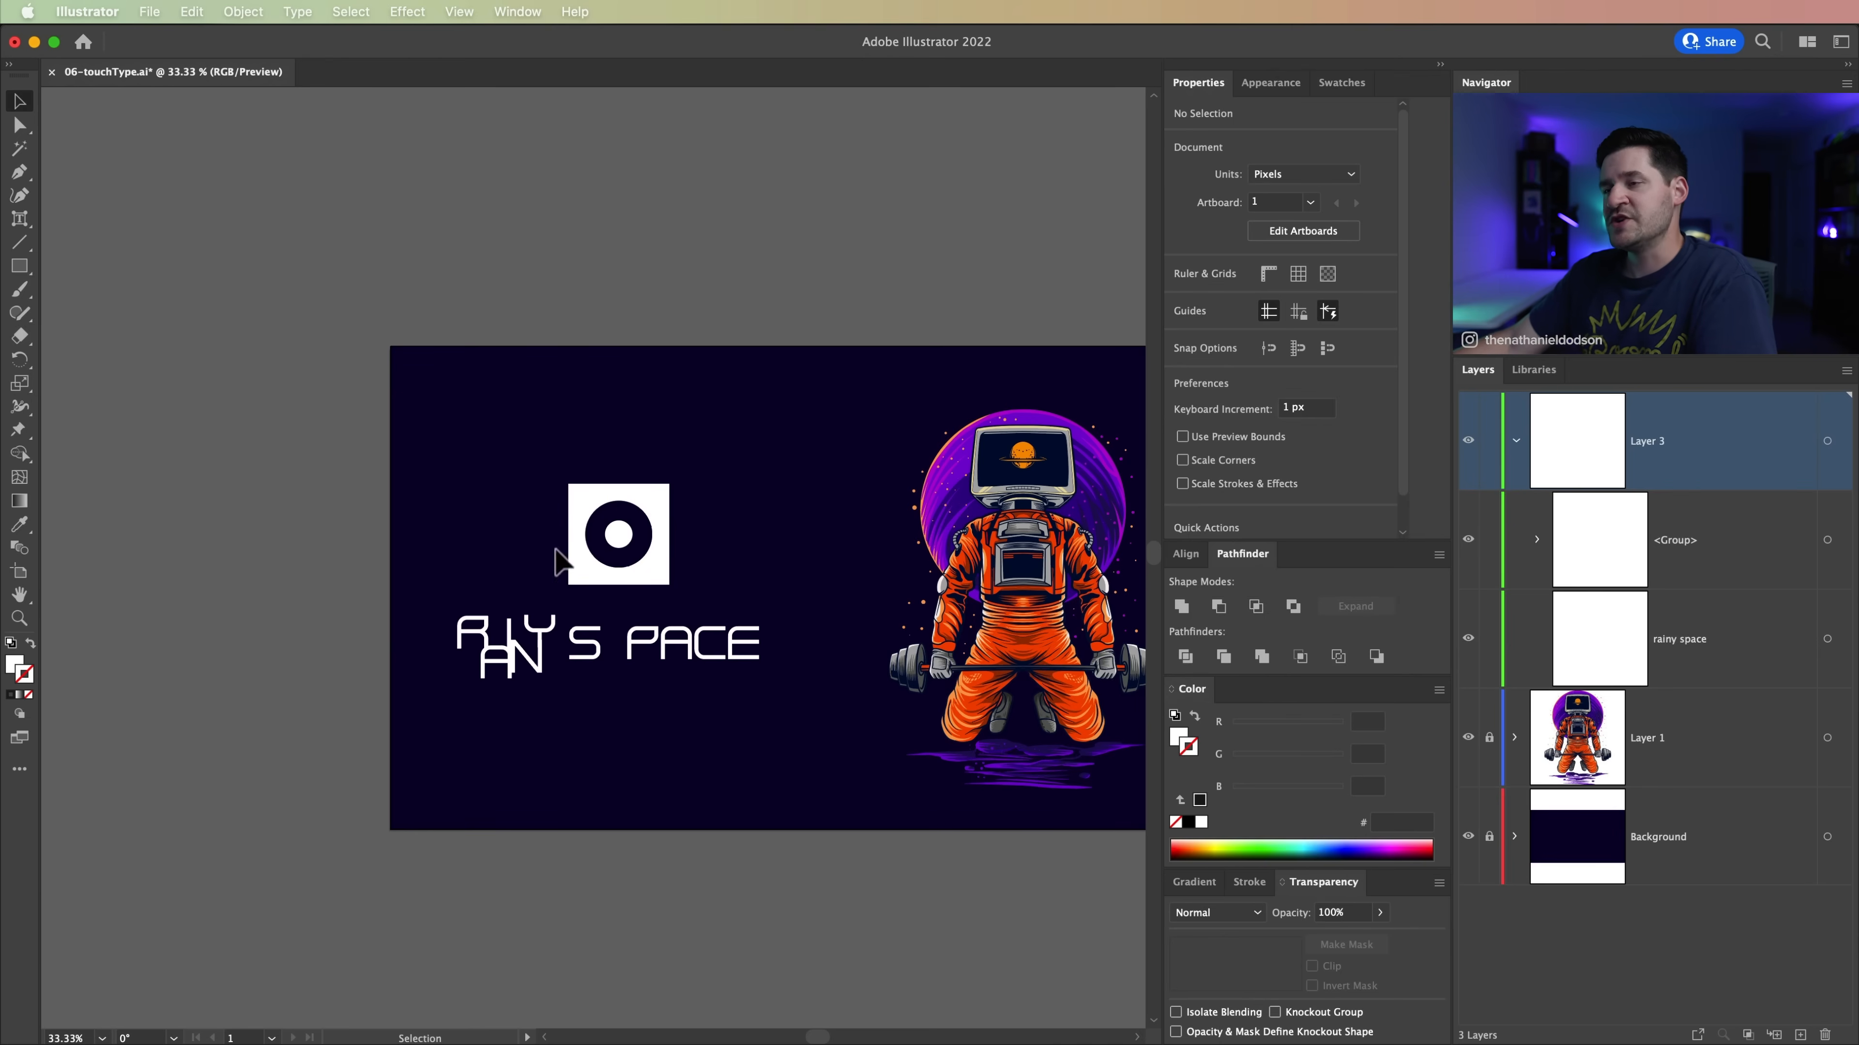
Step: Duplicate the skateboarding astronaut once, placing the copy to its right at the same height
scroll(601, 483, right, 6)
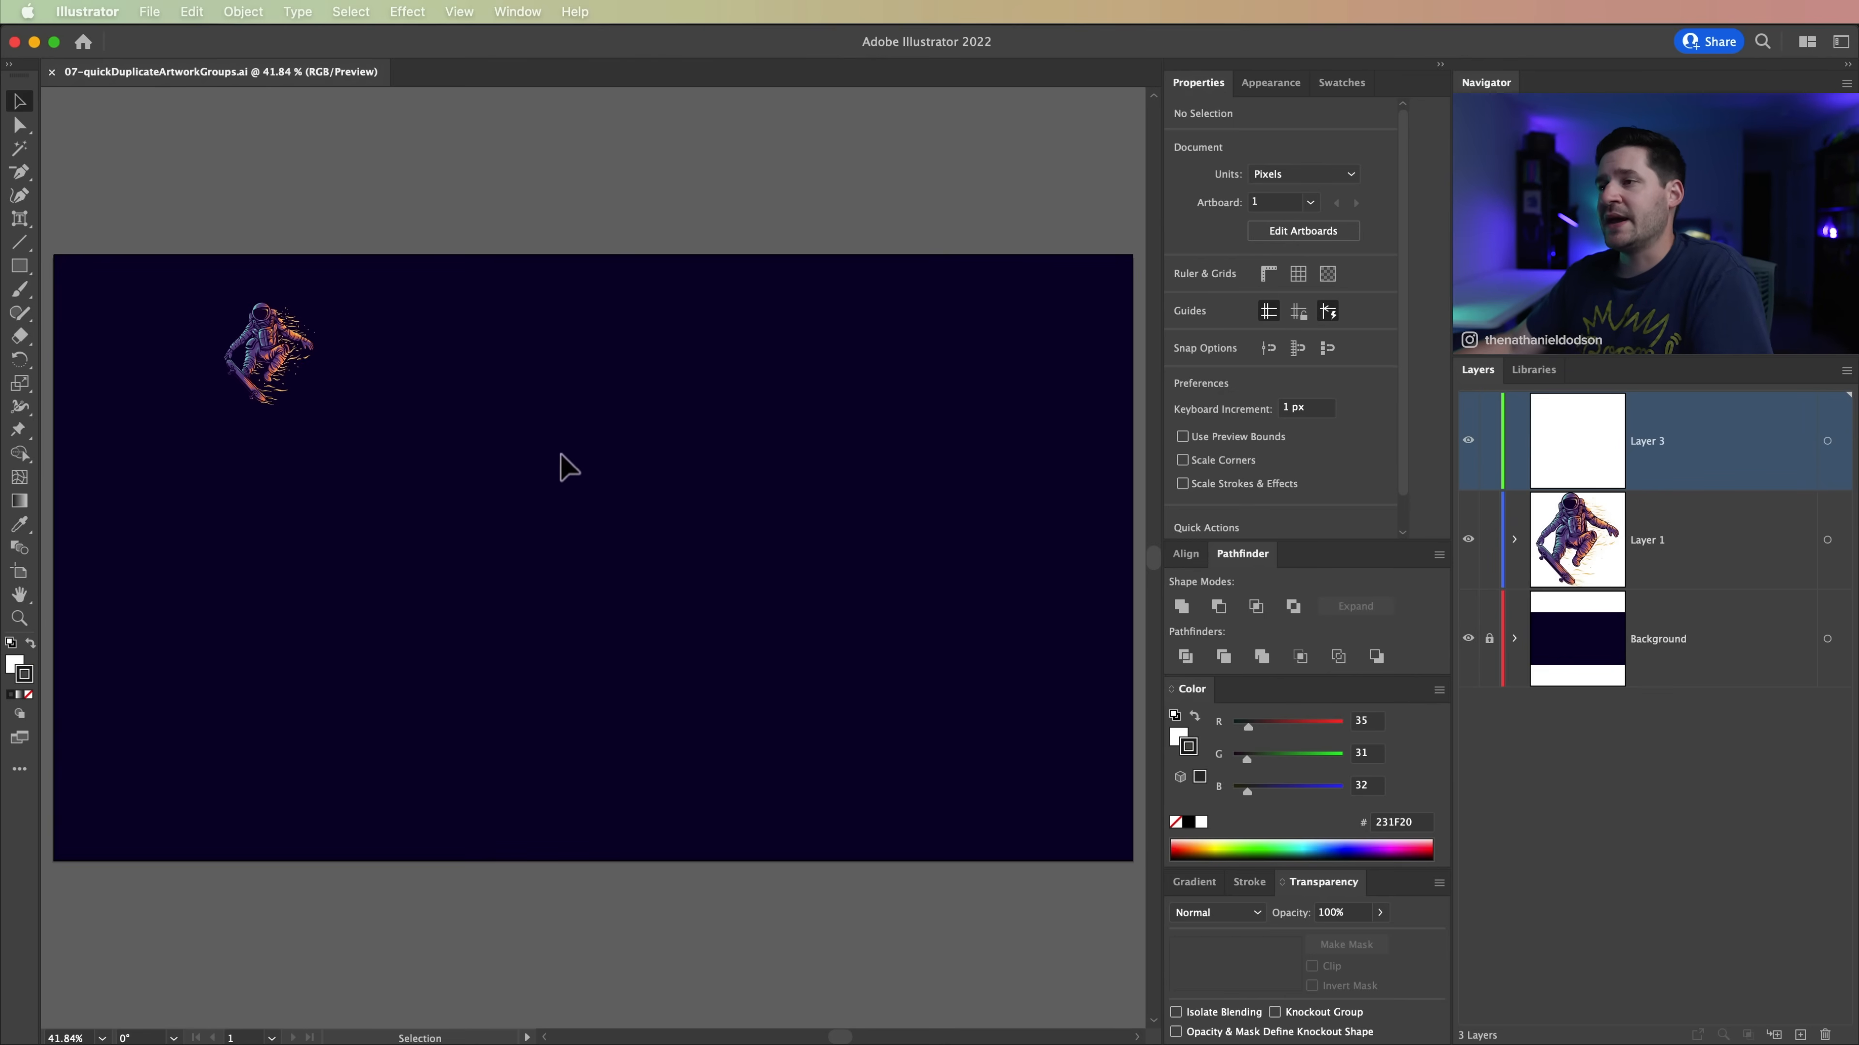
drag(630, 455, 619, 506)
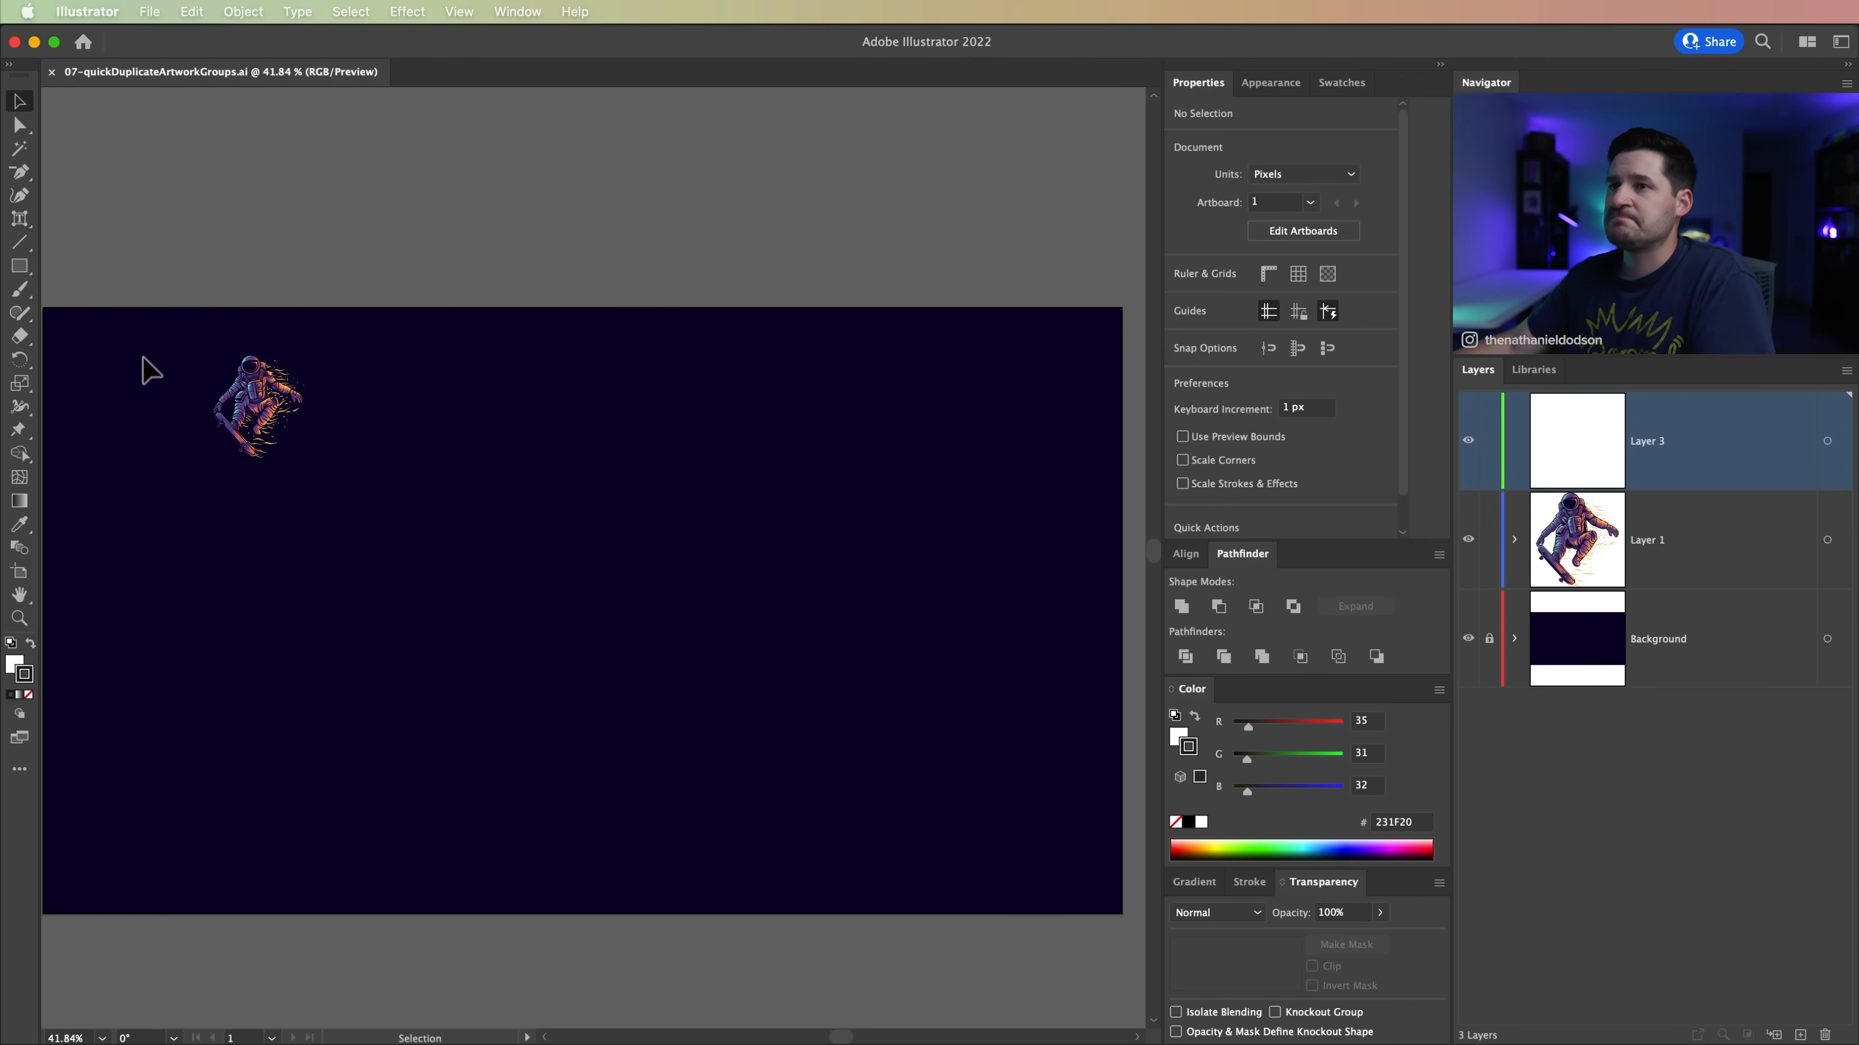
drag(174, 345, 220, 651)
click(220, 651)
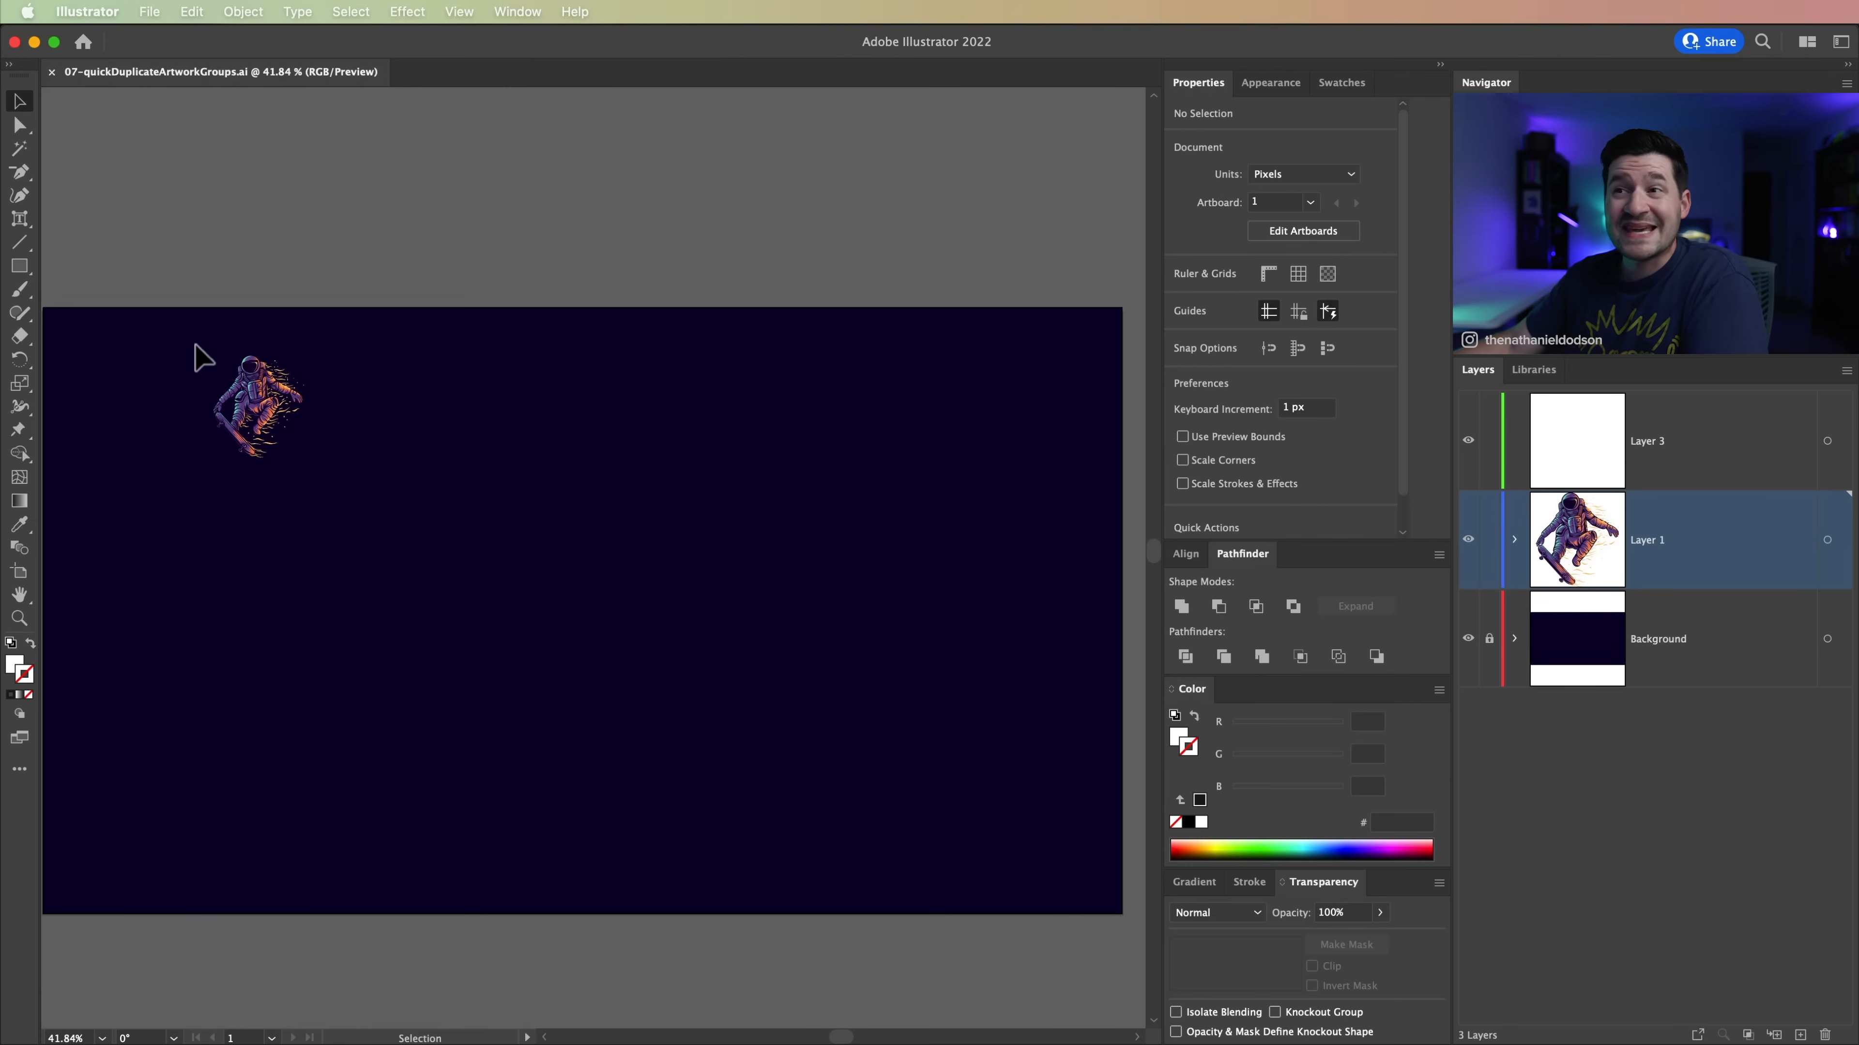
drag(248, 392, 382, 510)
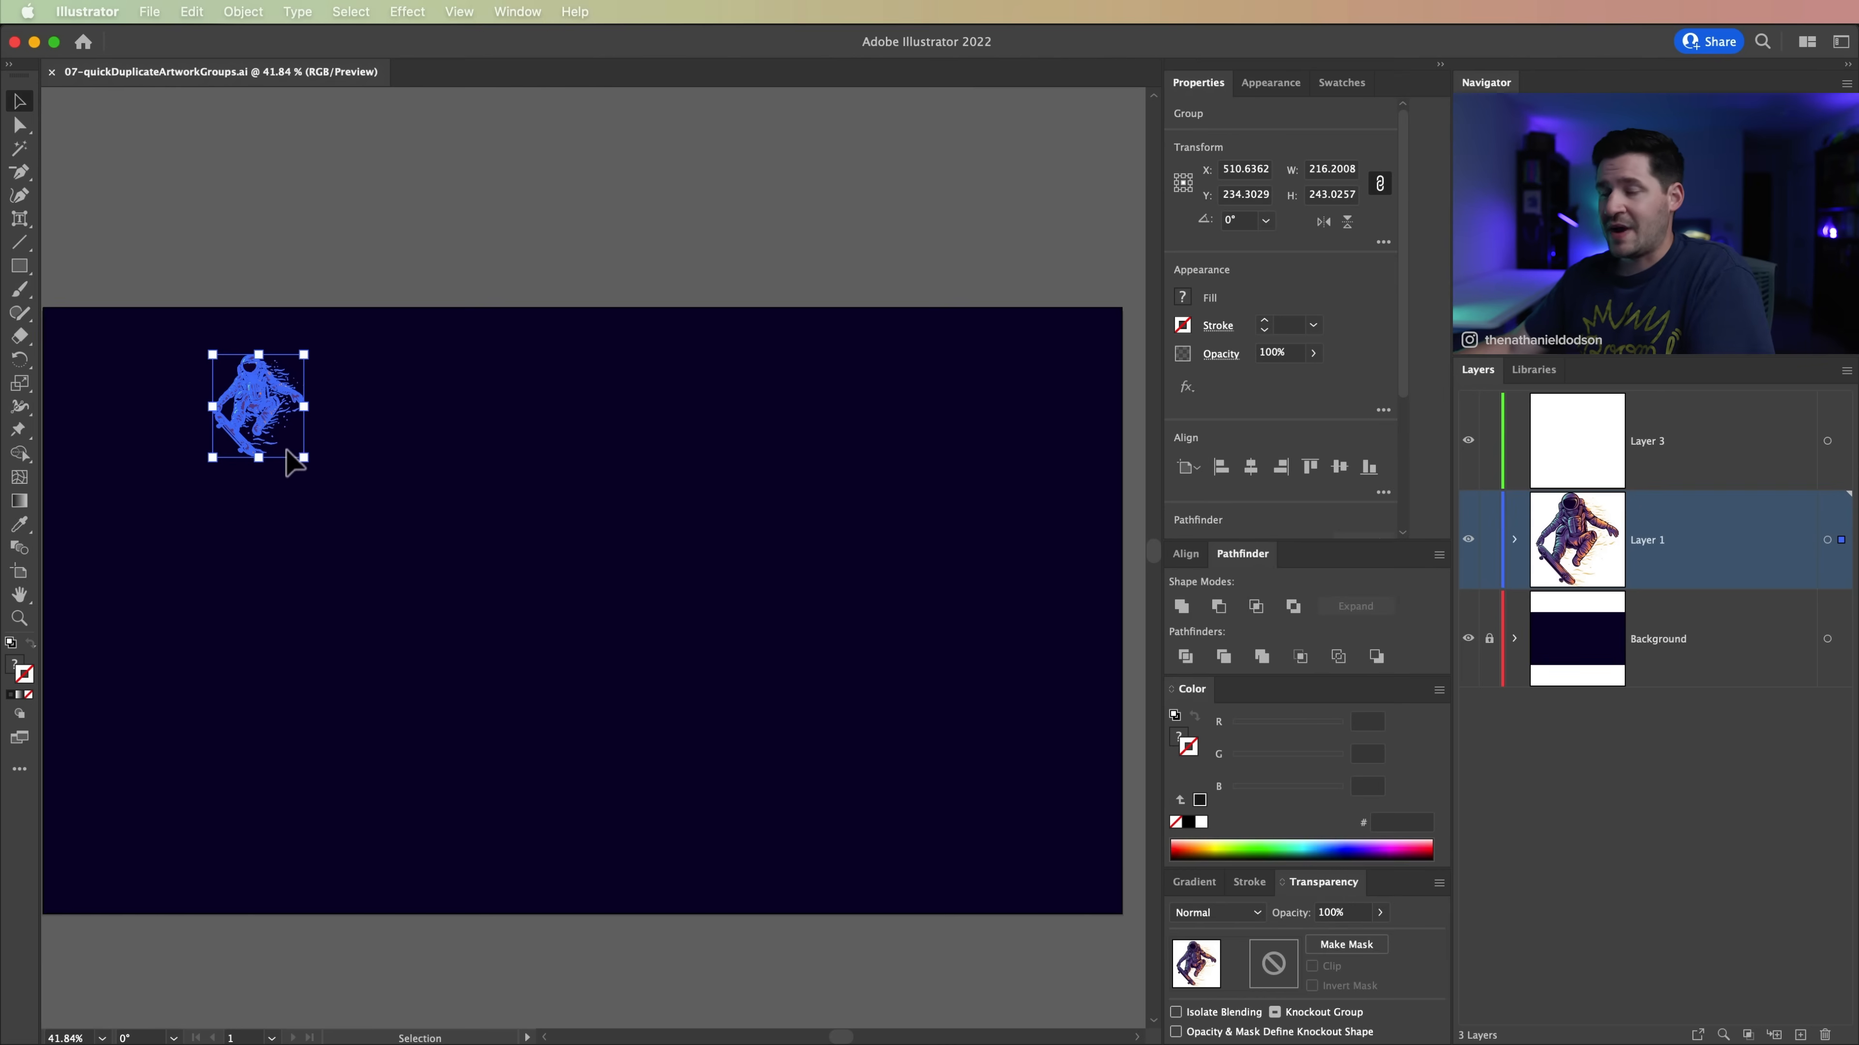
drag(275, 410, 438, 413)
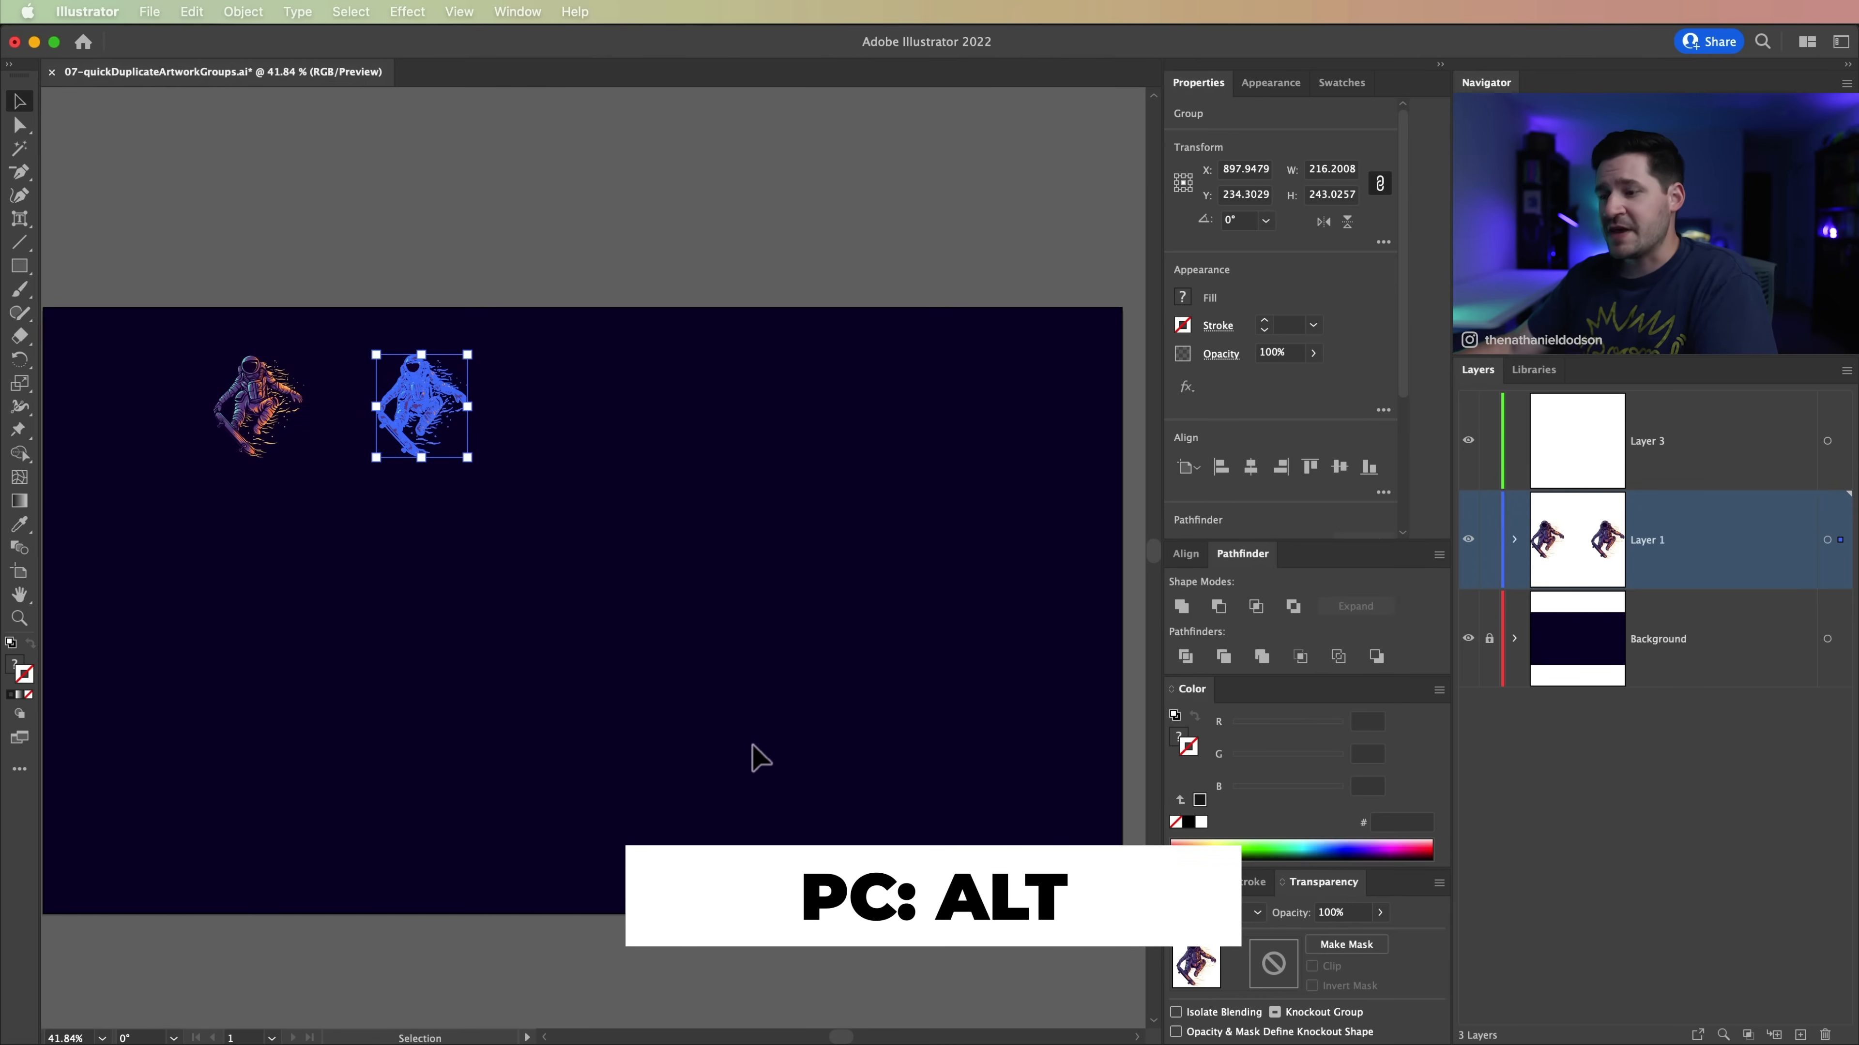
Step: Repeat the astronaut duplication three times to complete an evenly spaced row of five
key(super+d)
key(super+d)
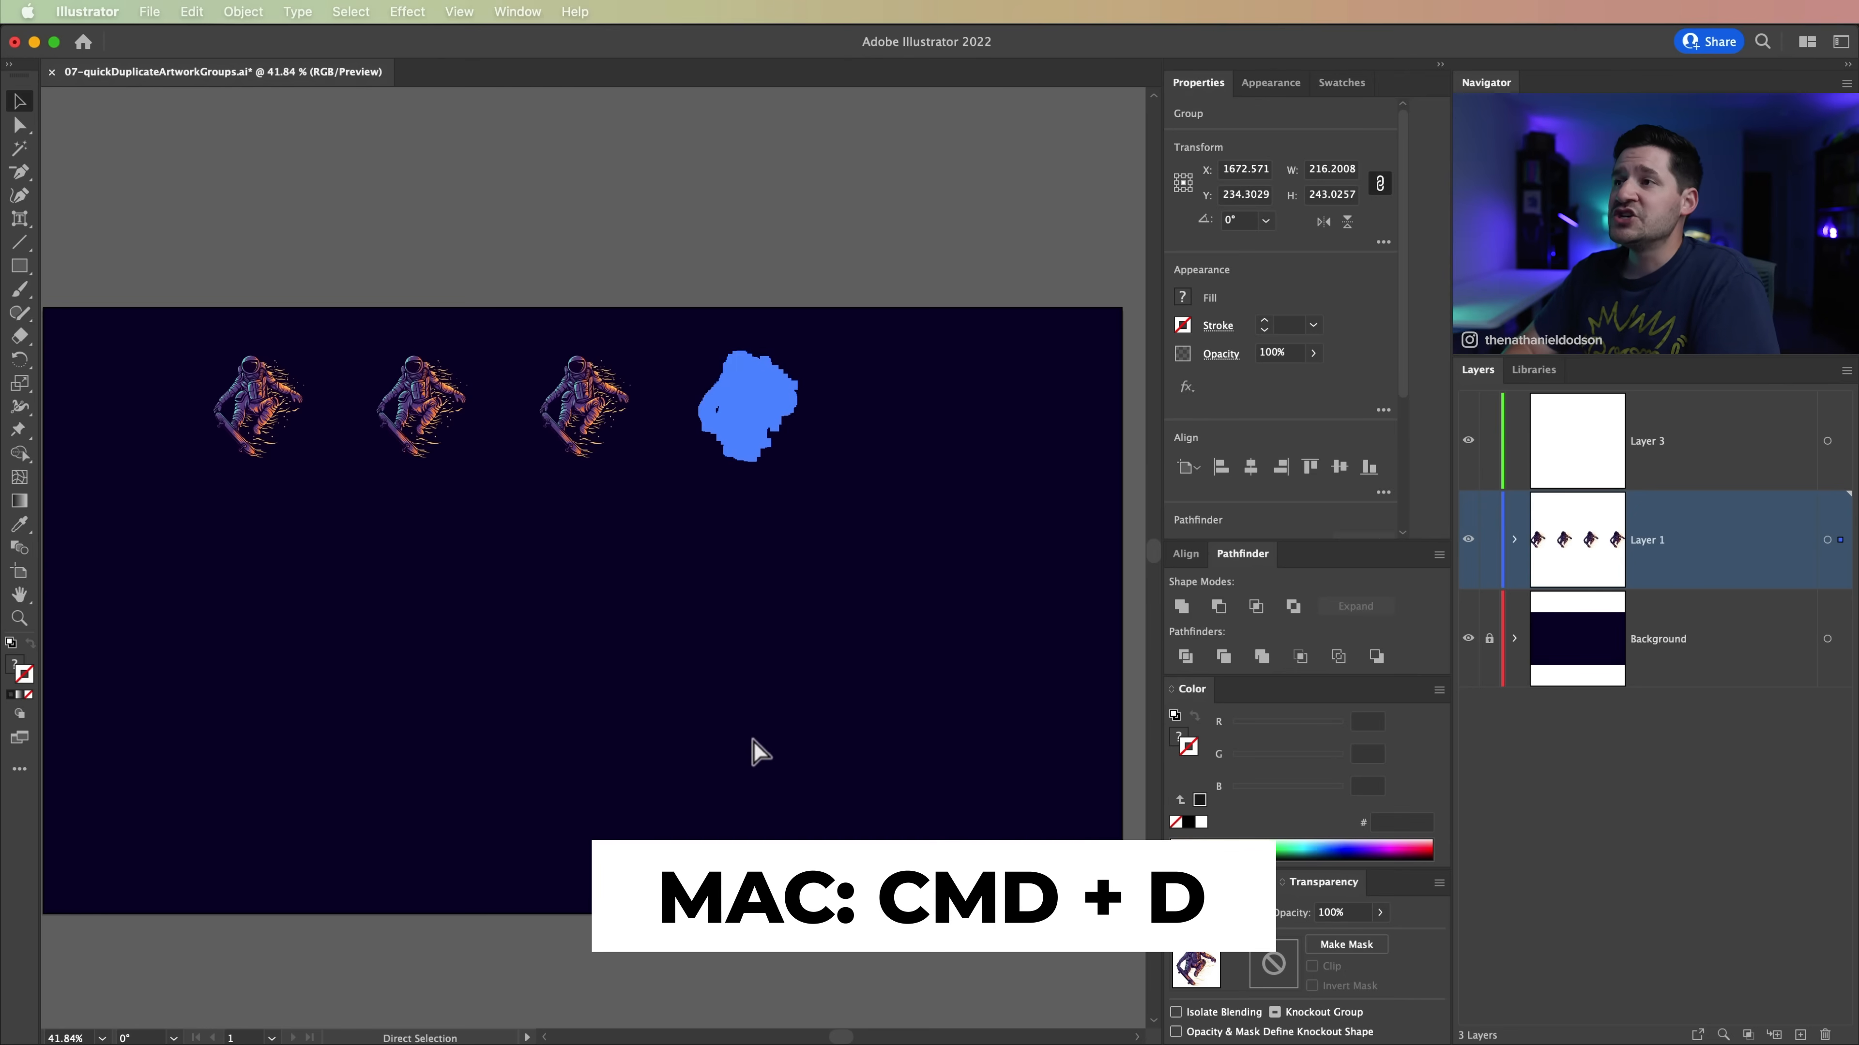
key(super+d)
click(783, 628)
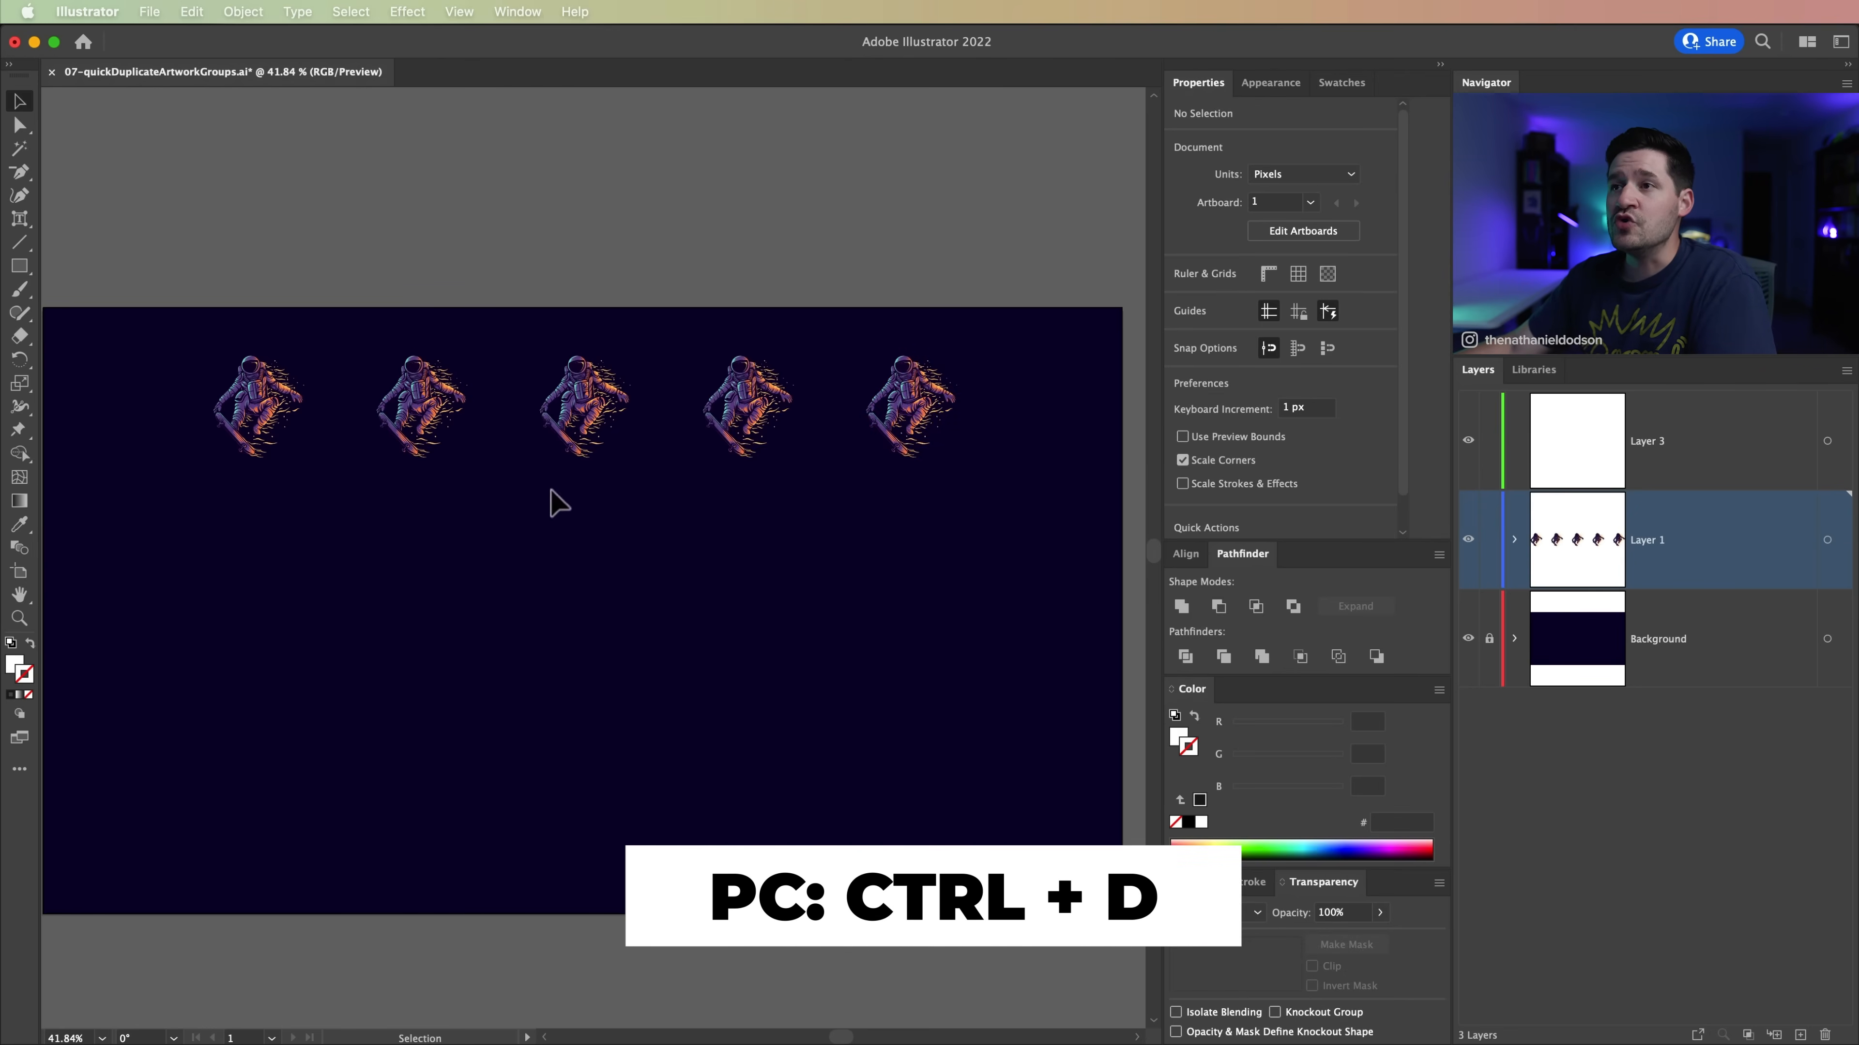
Step: Duplicate the whole astronaut row straight down and repeat the duplication twice to build a grid of four rows
drag(104, 334, 929, 494)
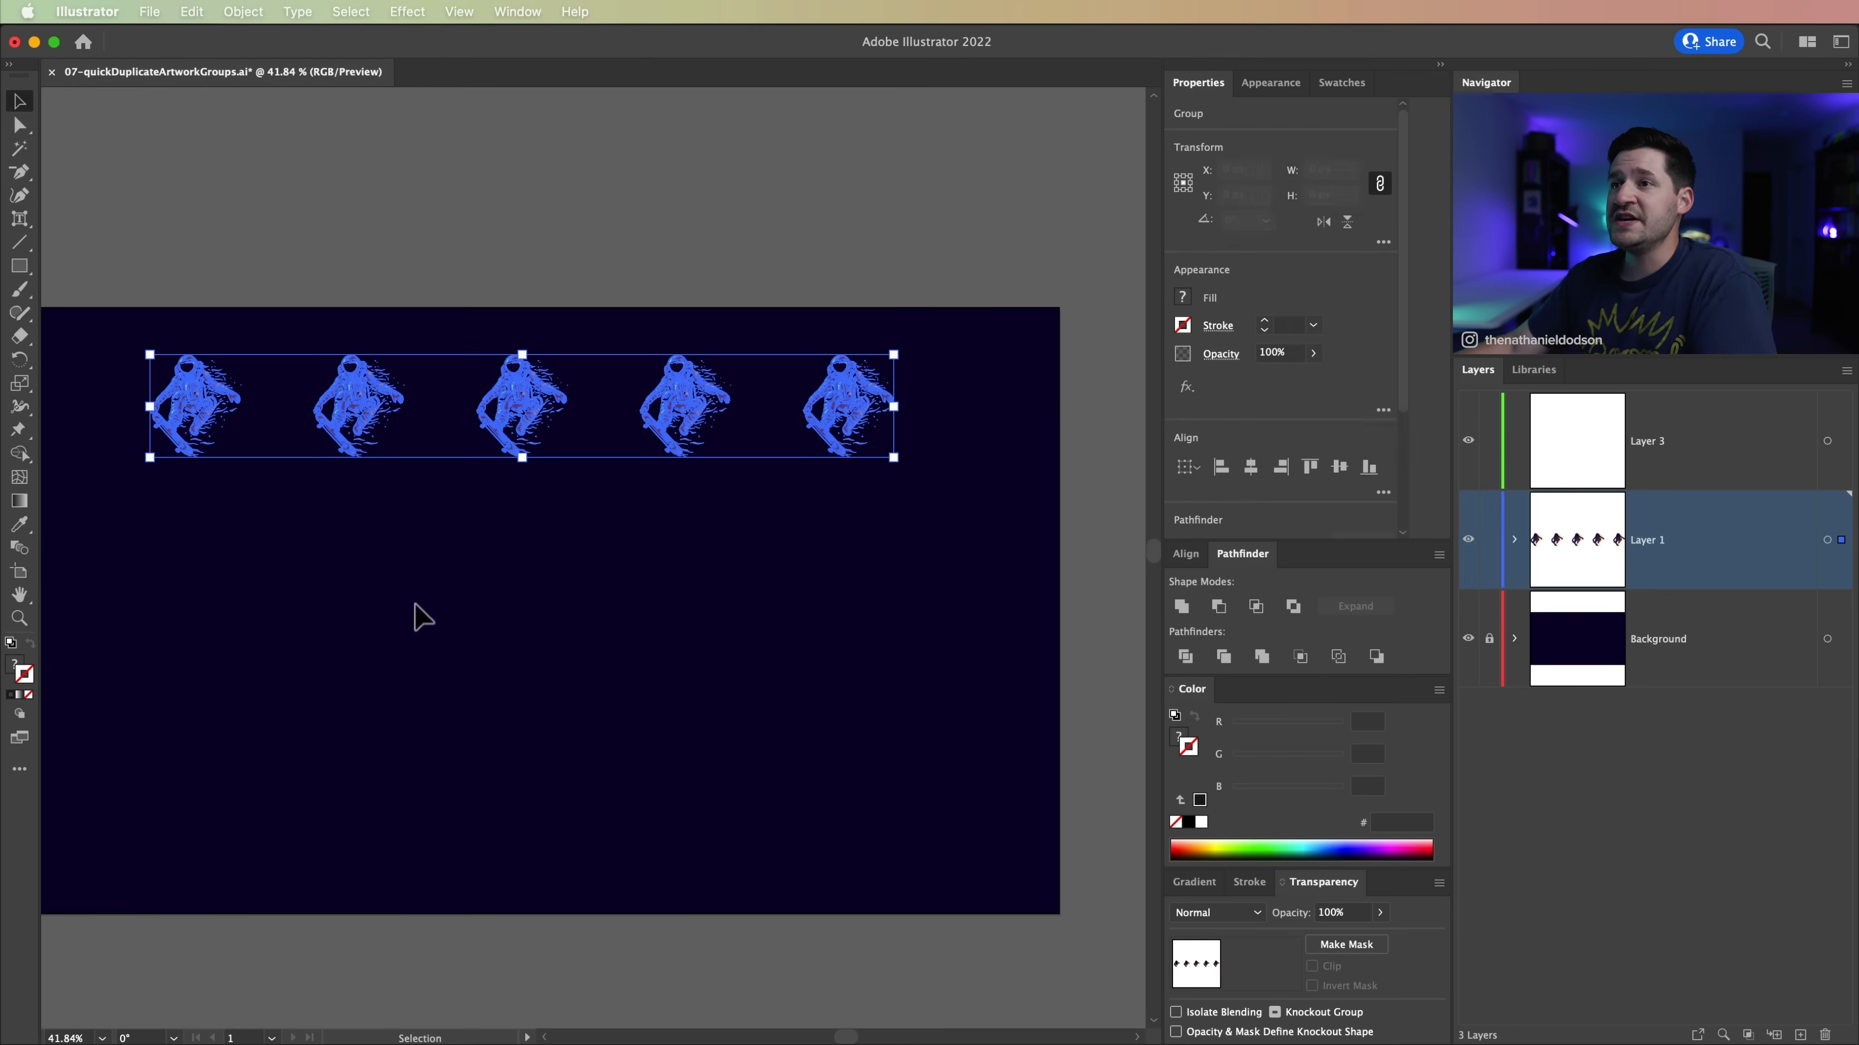
drag(484, 597, 574, 612)
drag(615, 440, 622, 571)
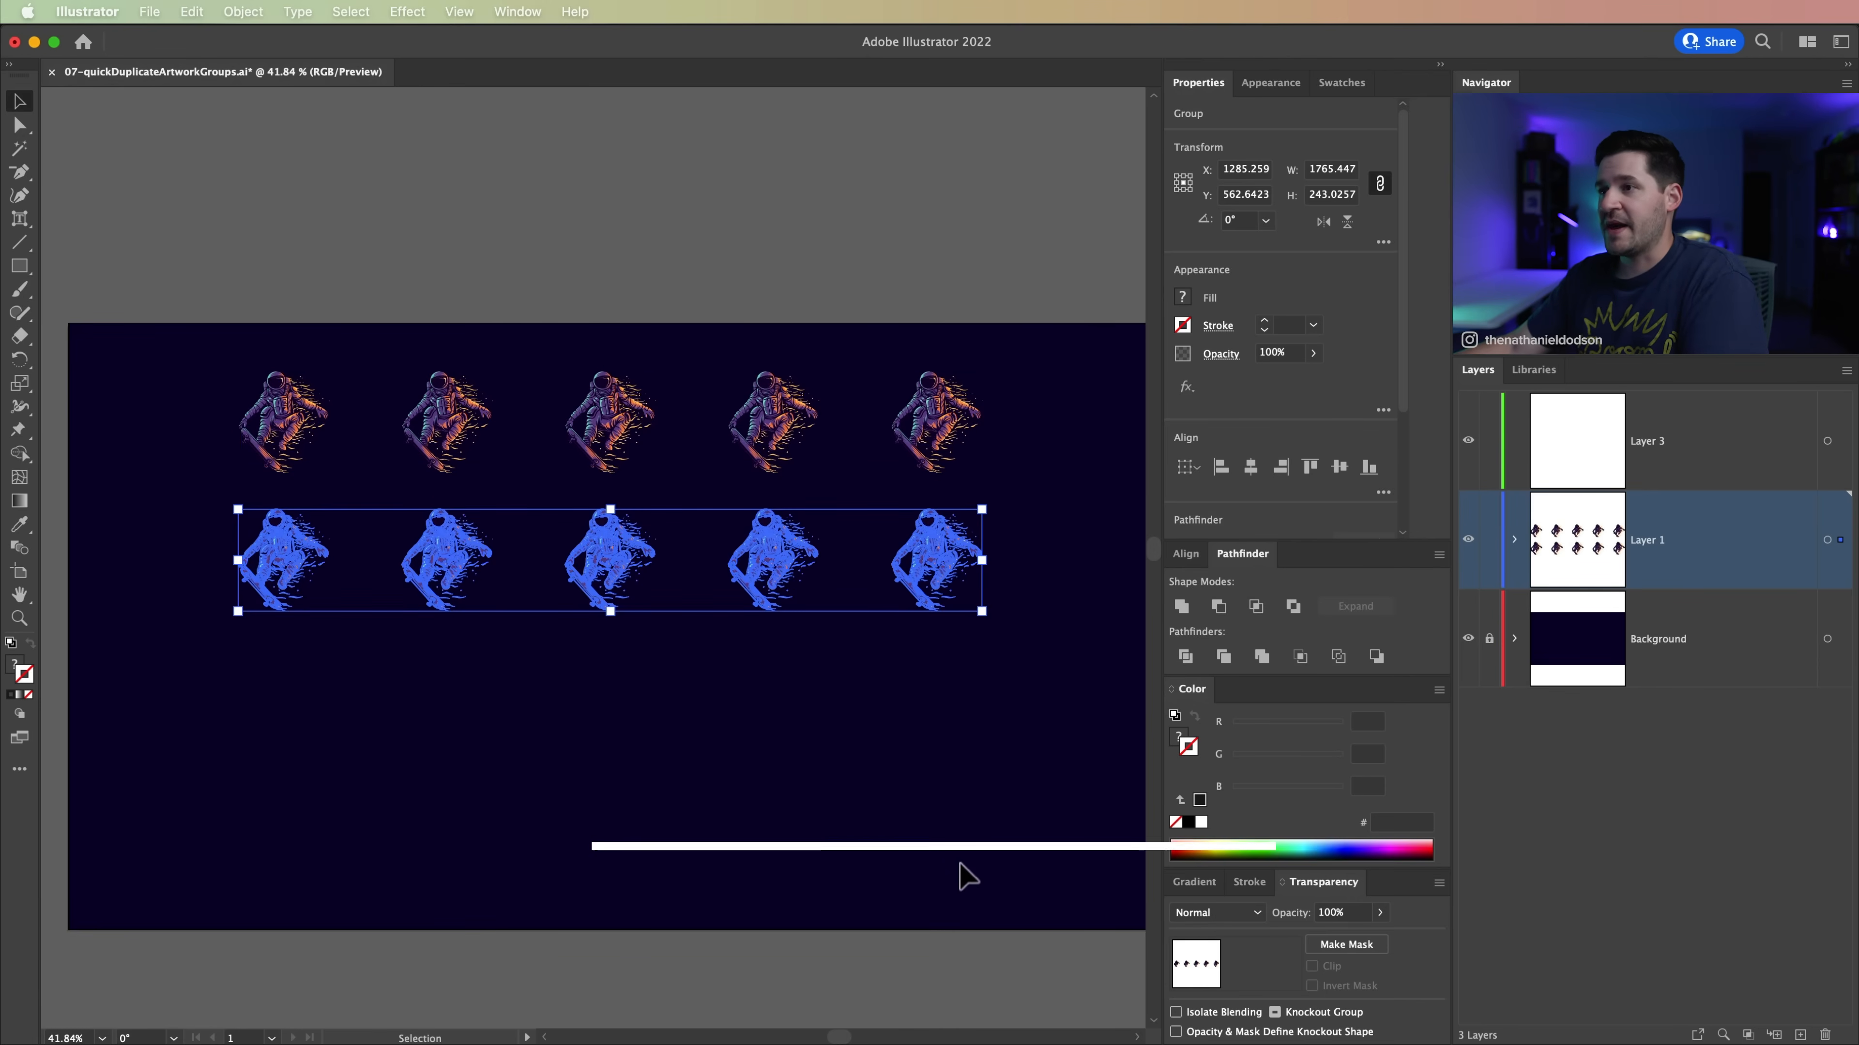
key(super+d)
key(super+d)
click(697, 973)
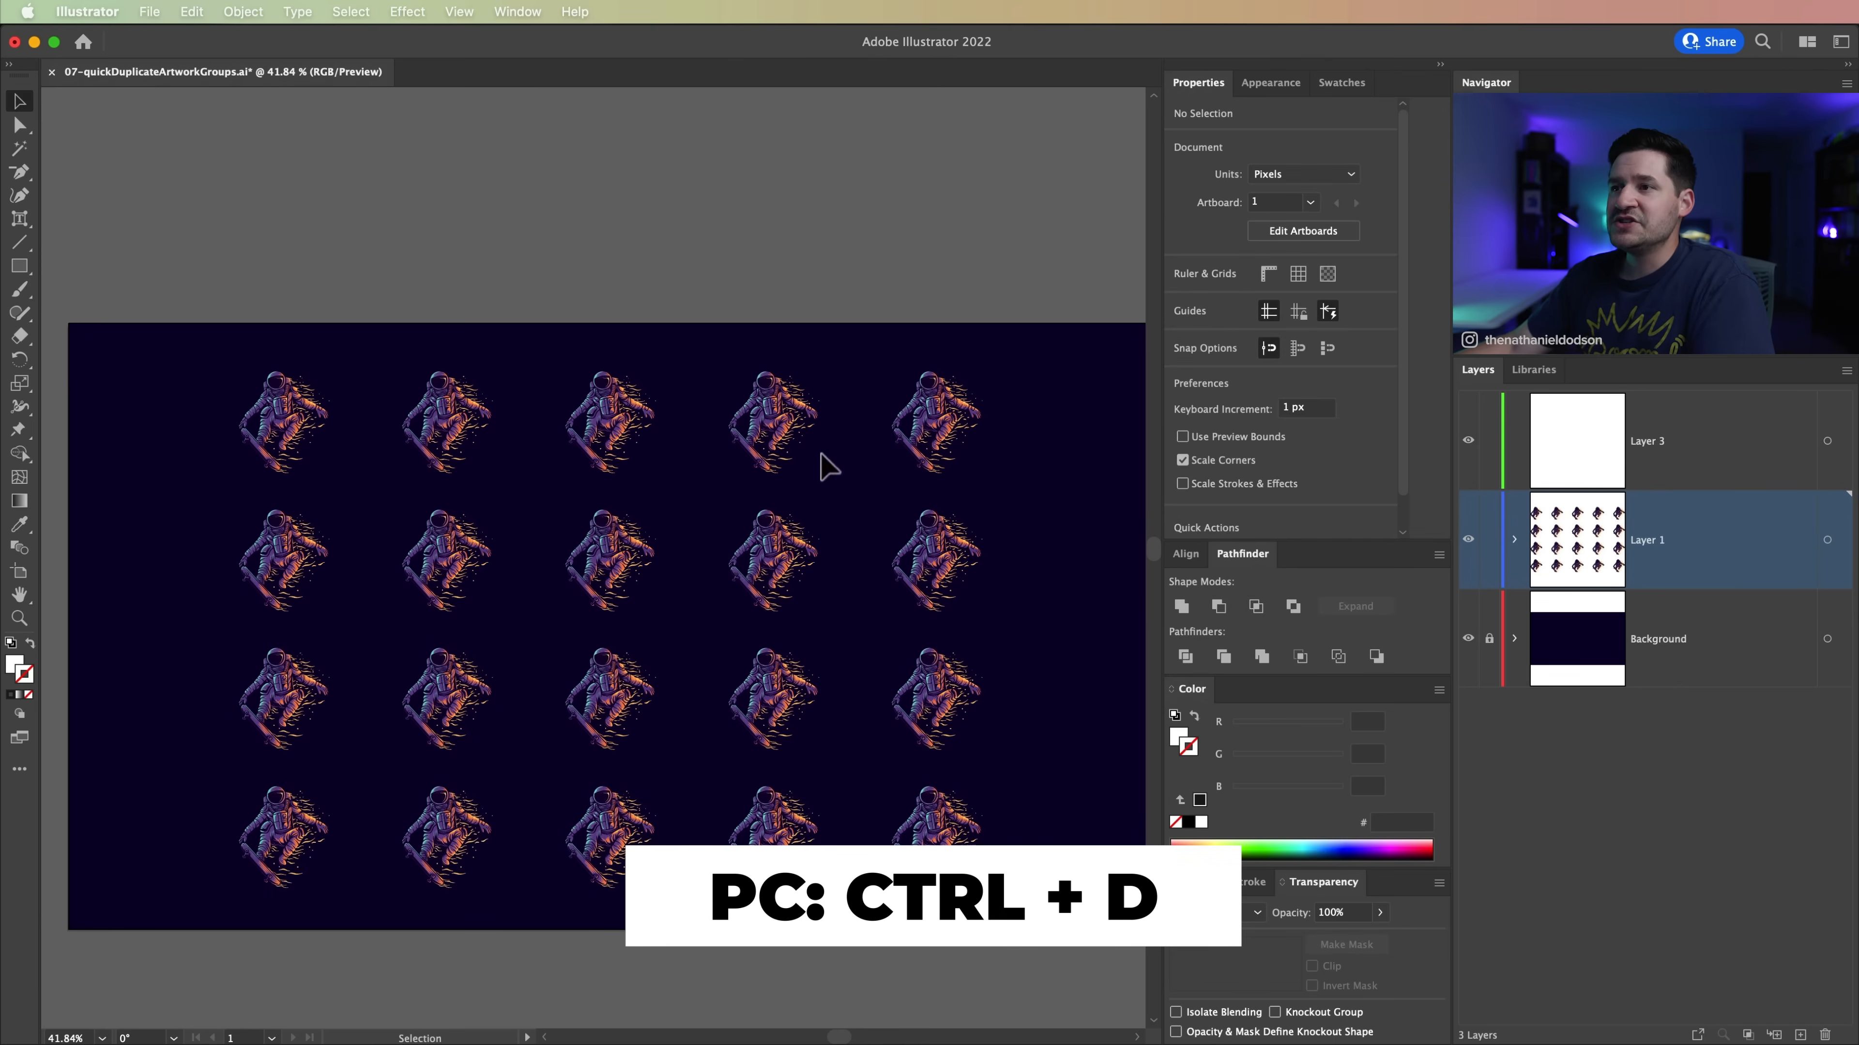
Step: Examine the astronaut grid by selecting single astronauts and neighbouring pairs in turn, and clear the selection
scroll(995, 498, down, 4)
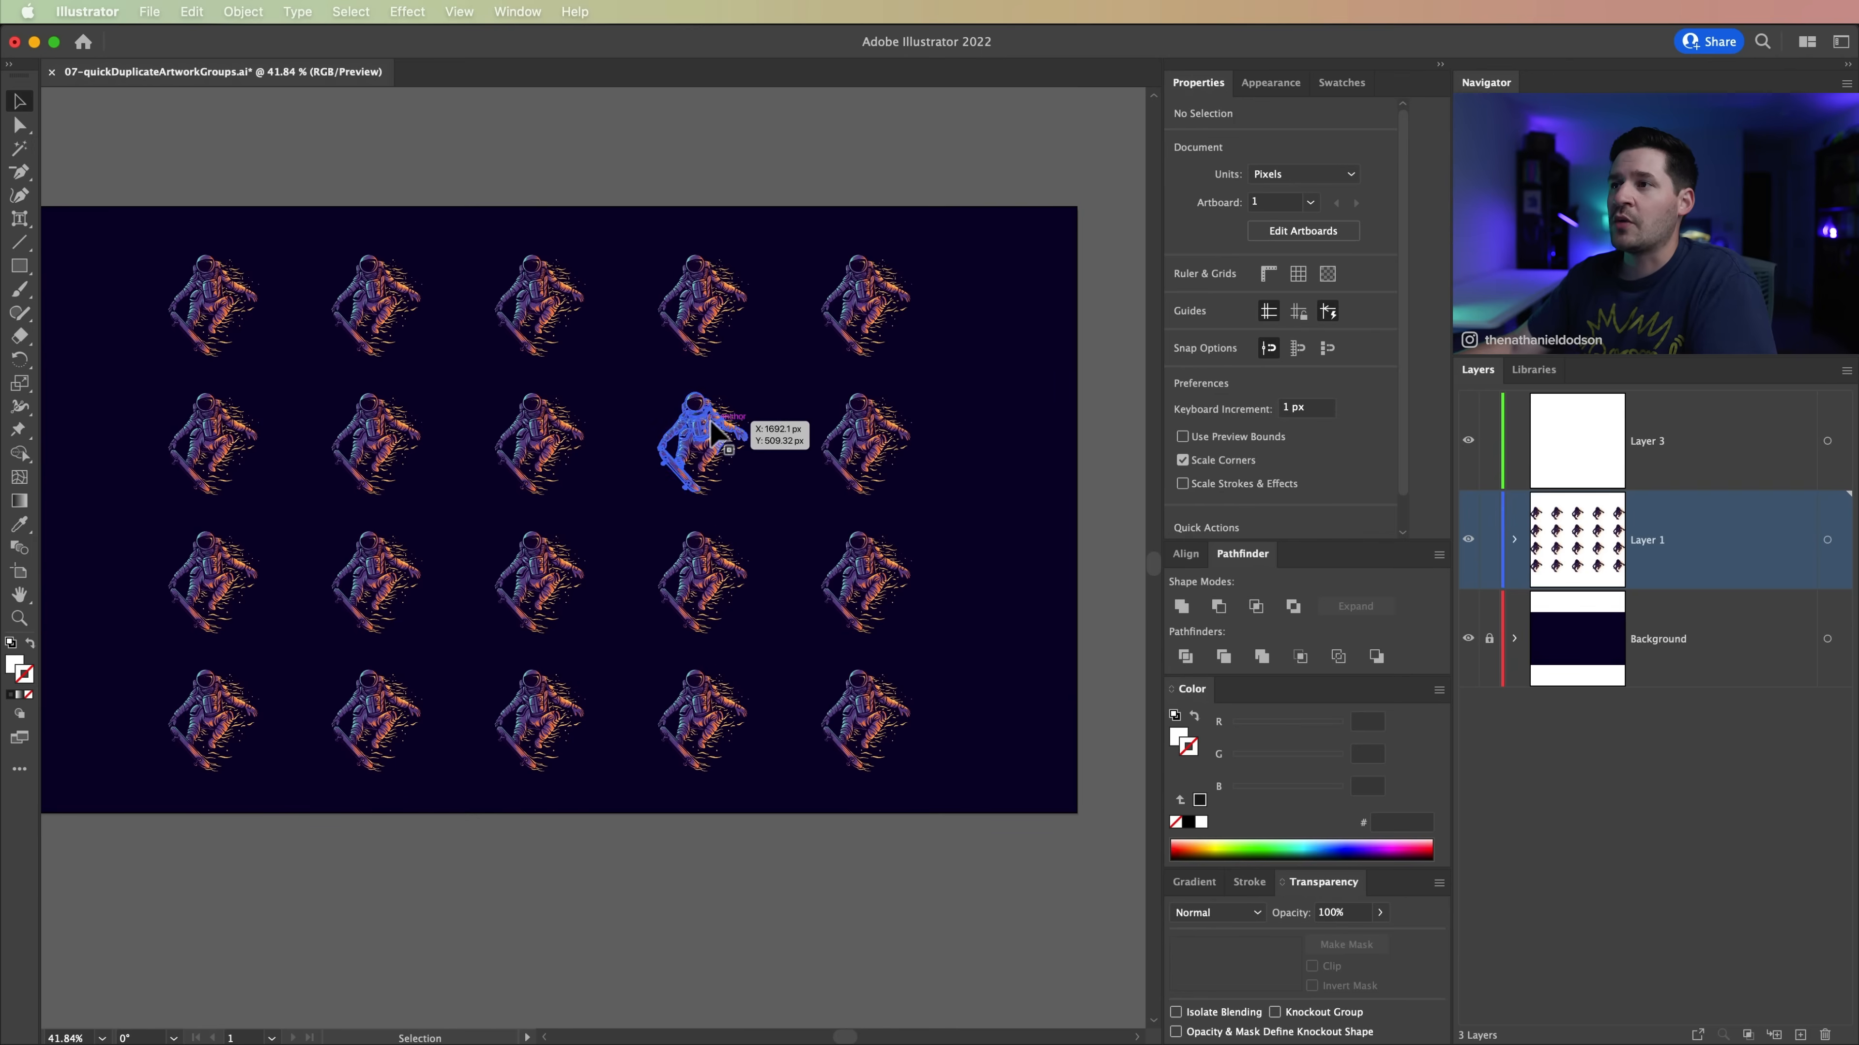
click(695, 439)
drag(420, 208, 596, 337)
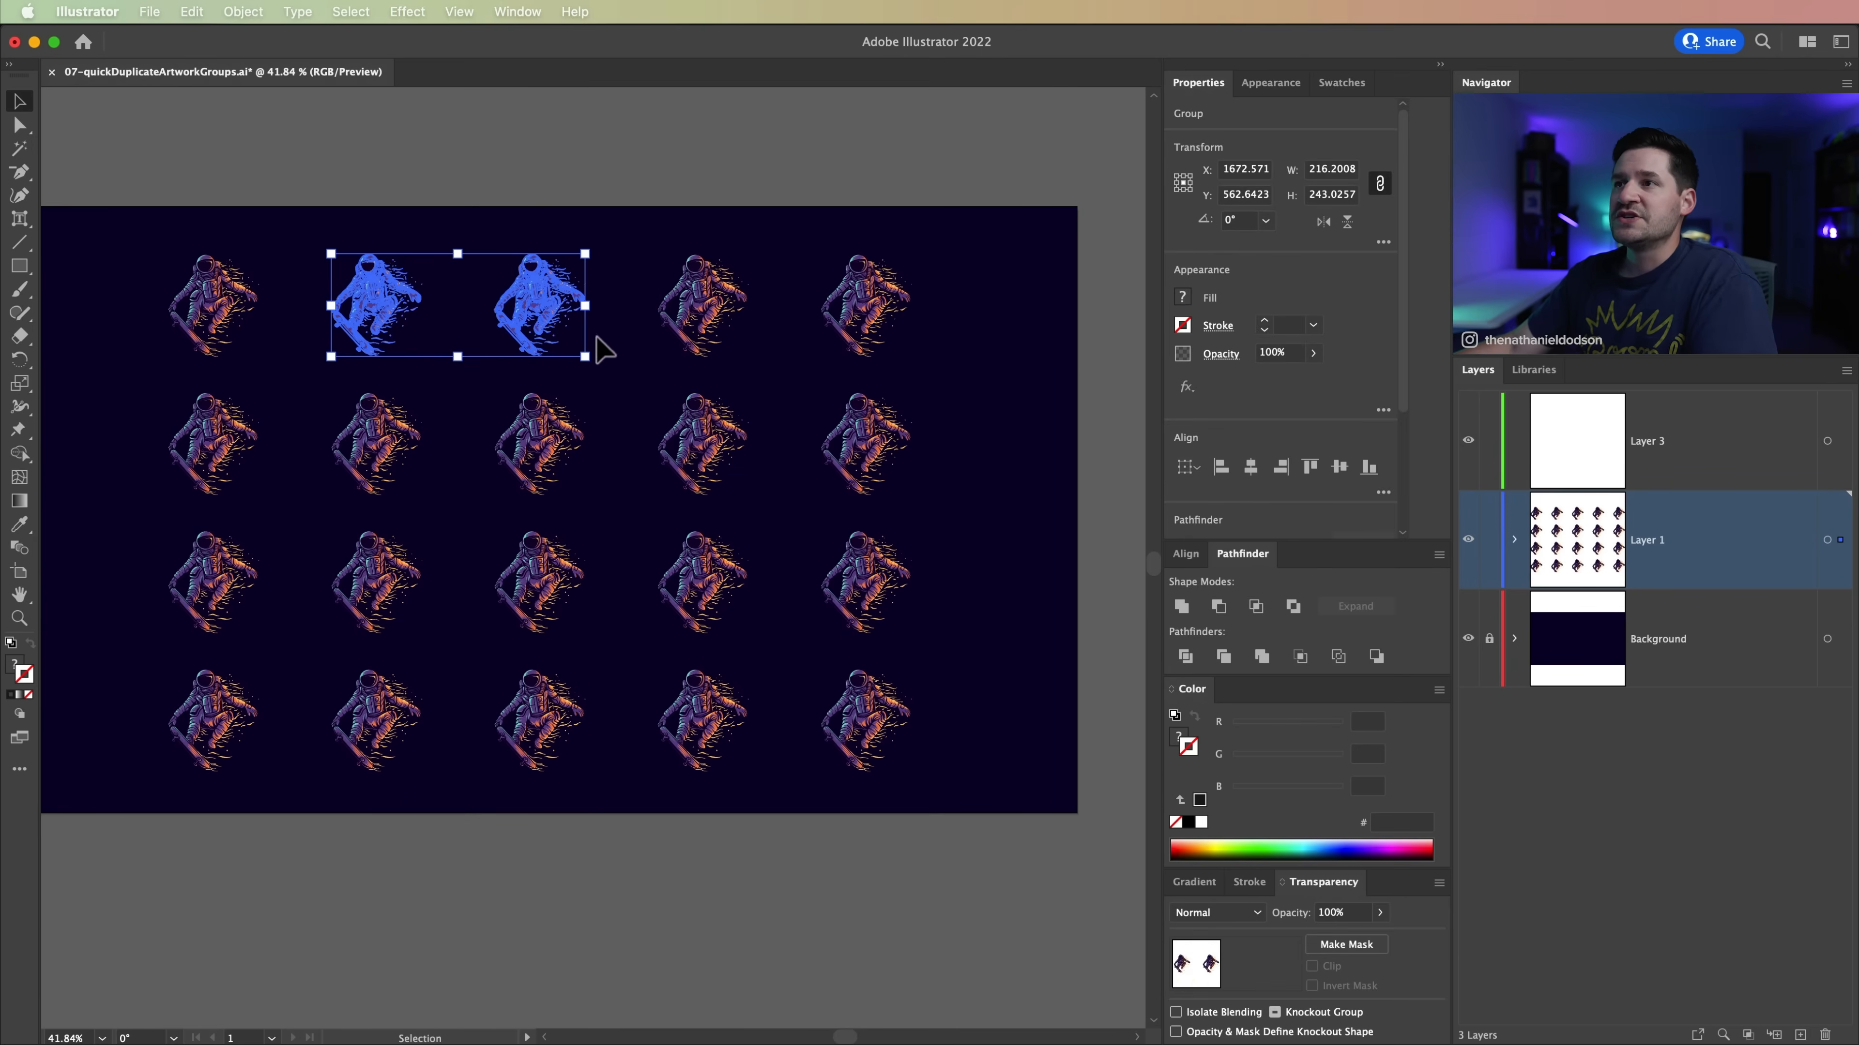
click(593, 144)
drag(477, 183, 634, 361)
click(333, 194)
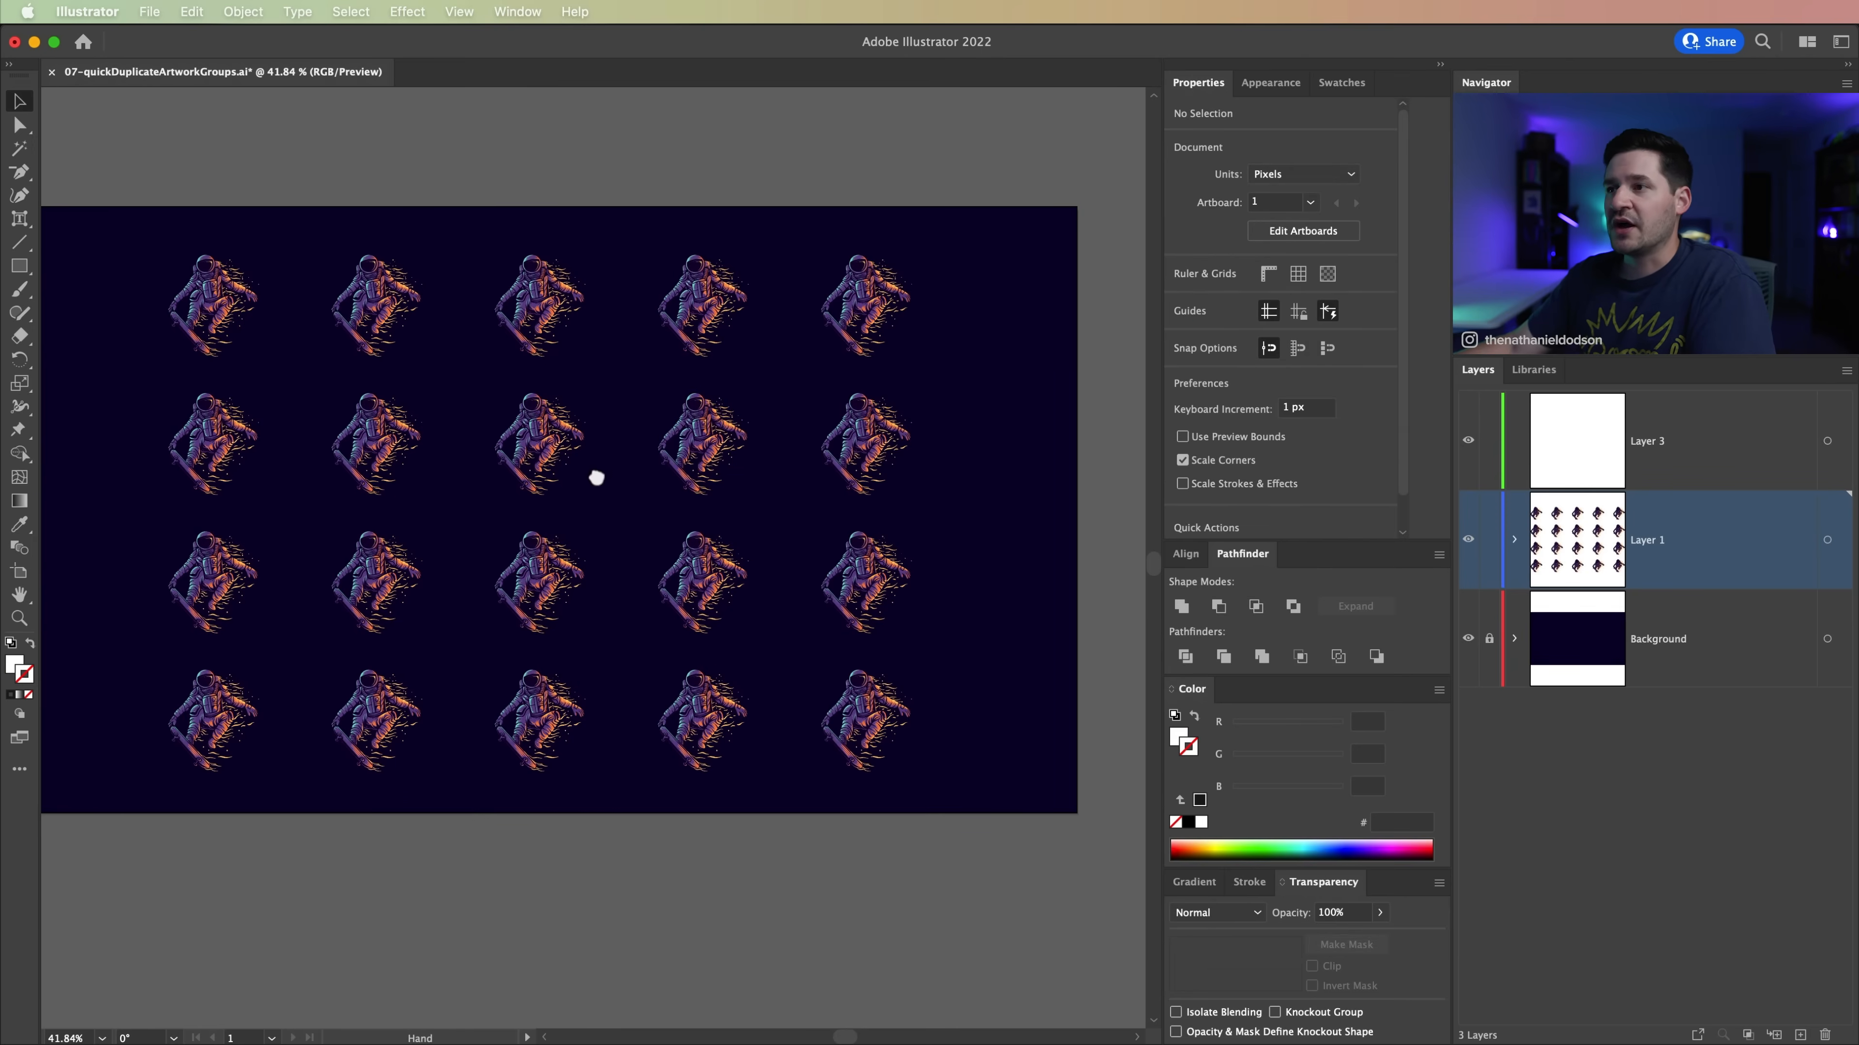
scroll(622, 498, left, 2)
scroll(622, 499, up, 1)
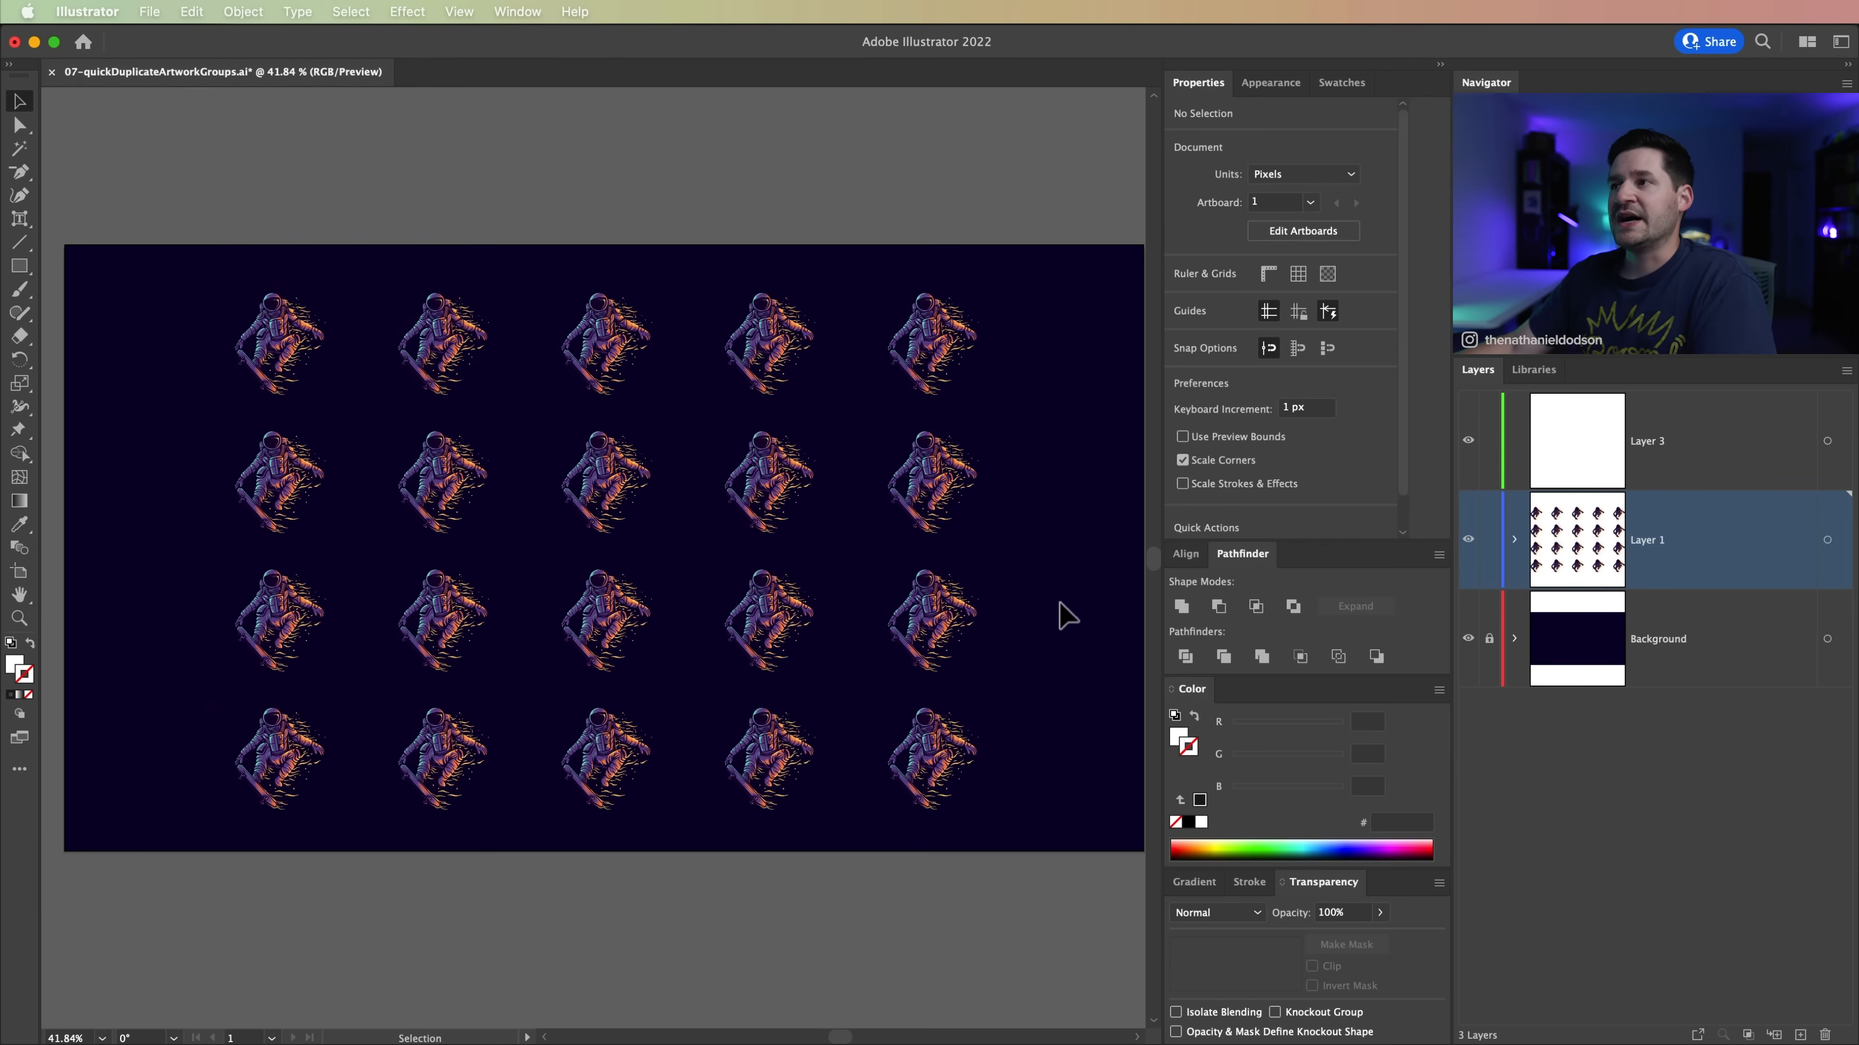
scroll(1040, 586, right, 2)
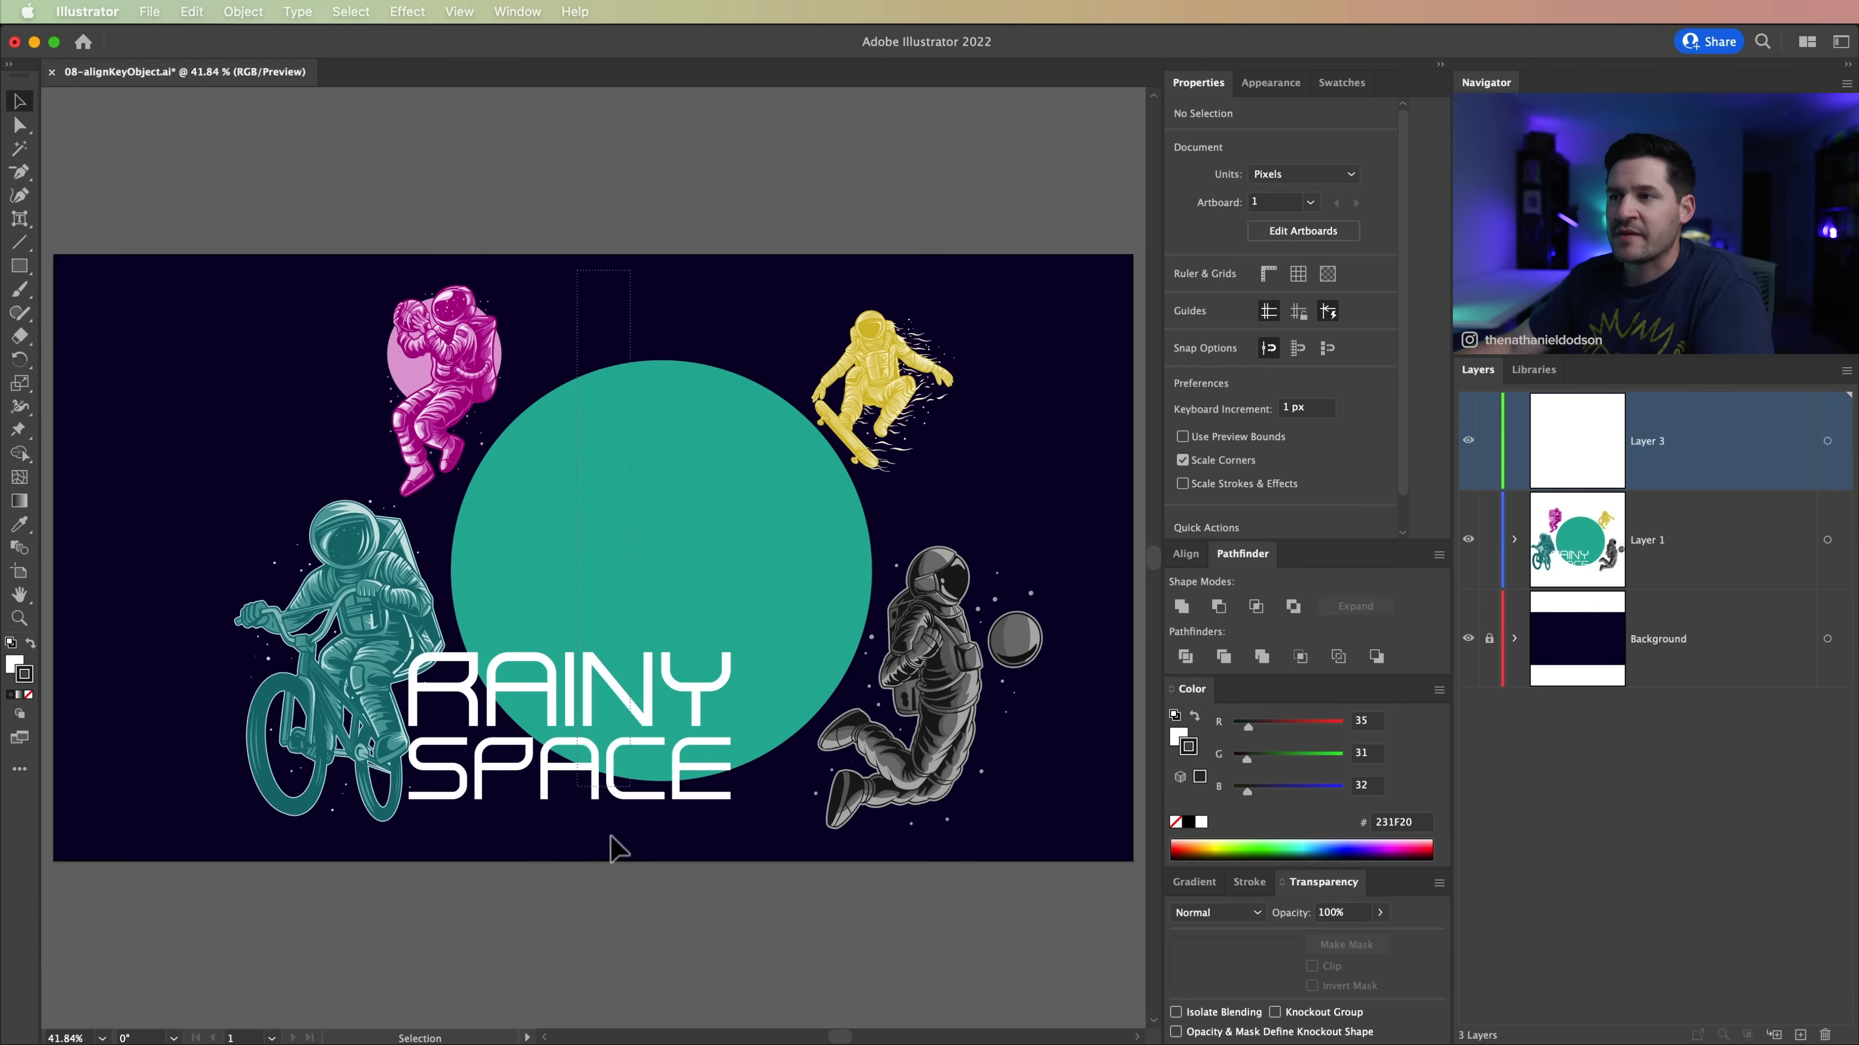
Step: Try centring the RAINY SPACE text and the green circle on their combined selection horizontally and vertically, and undo both alignments
drag(610, 839, 664, 921)
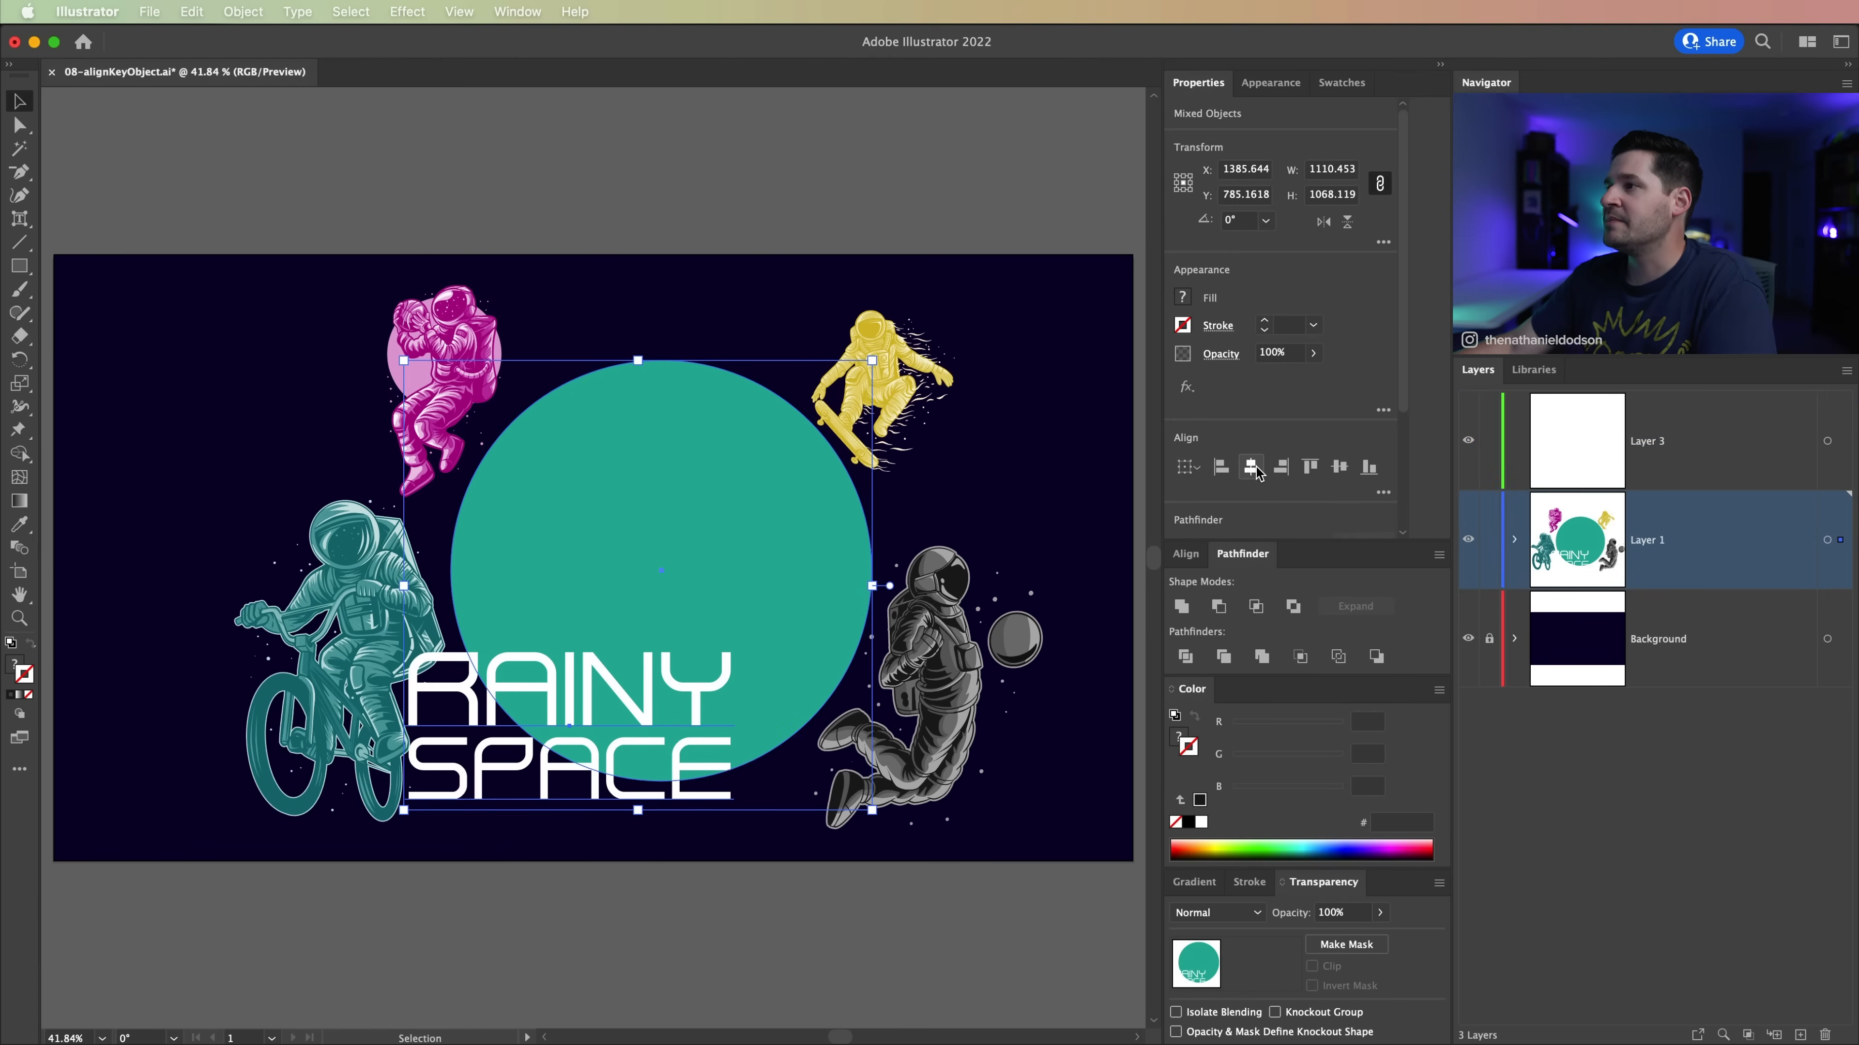
click(1251, 466)
click(1339, 467)
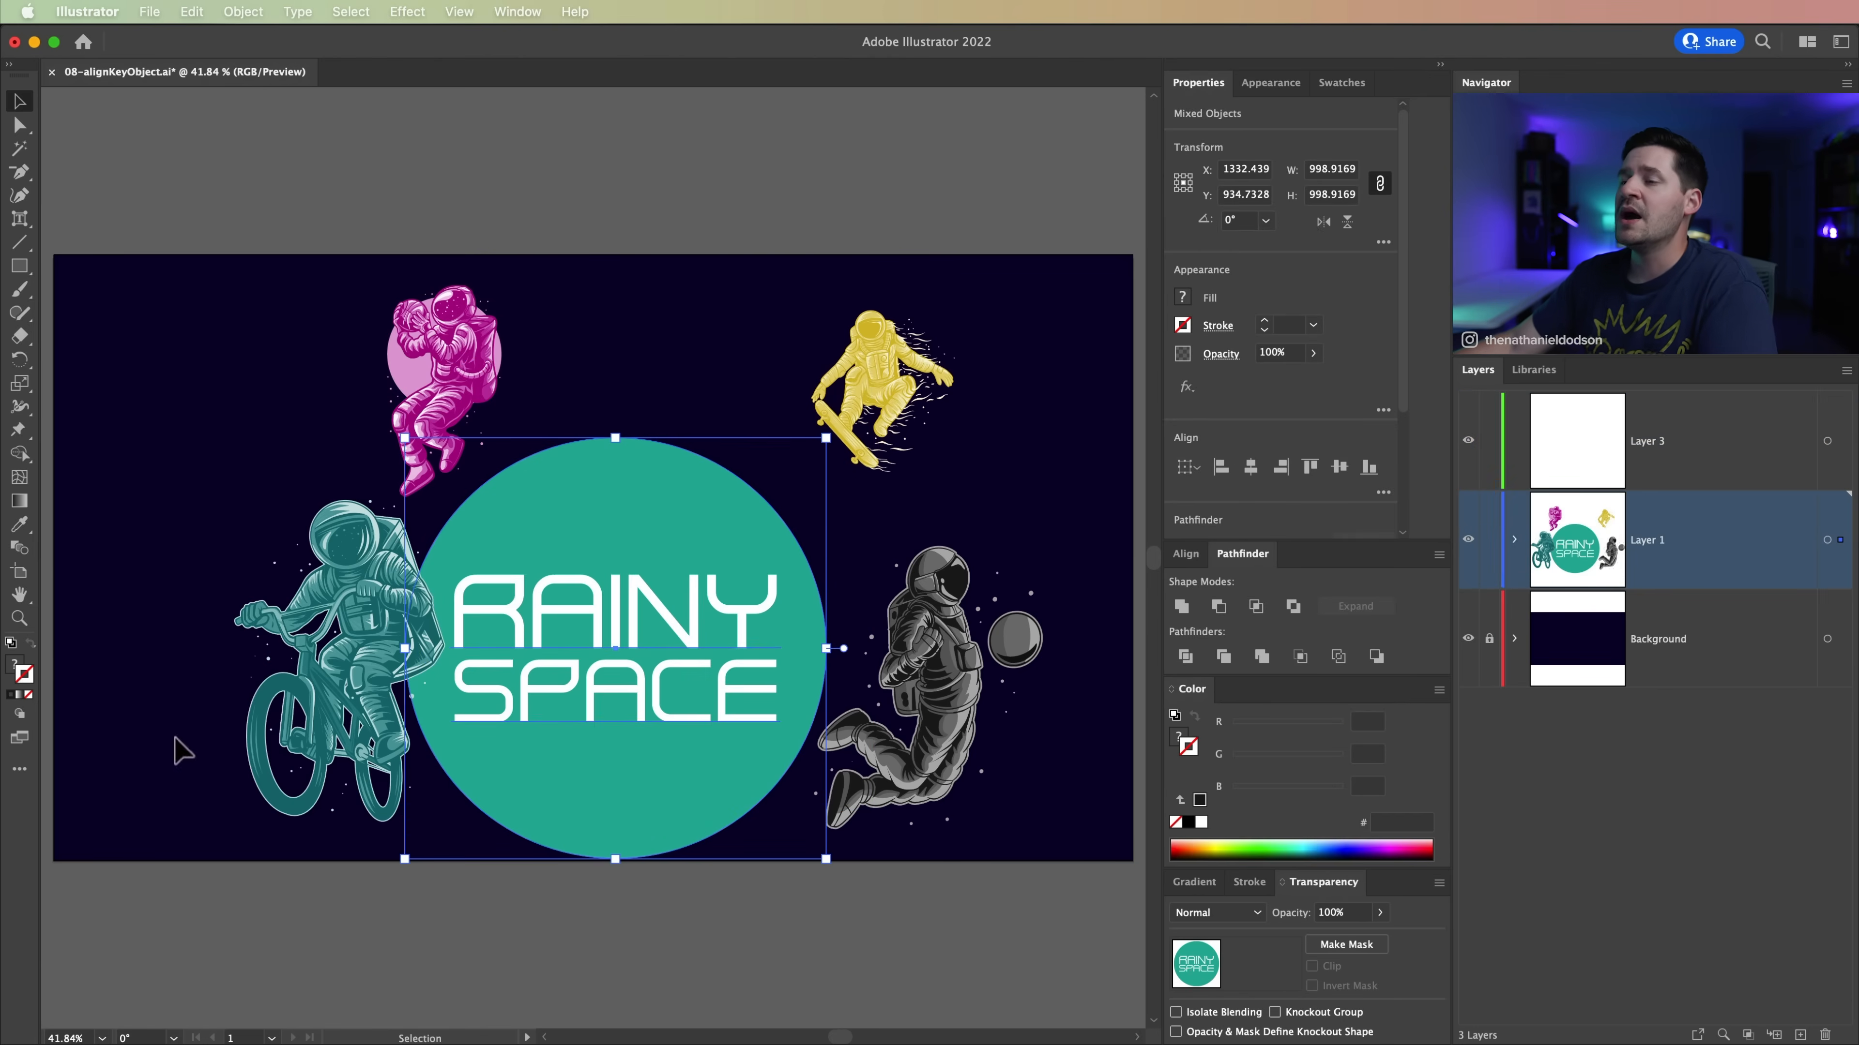
click(665, 908)
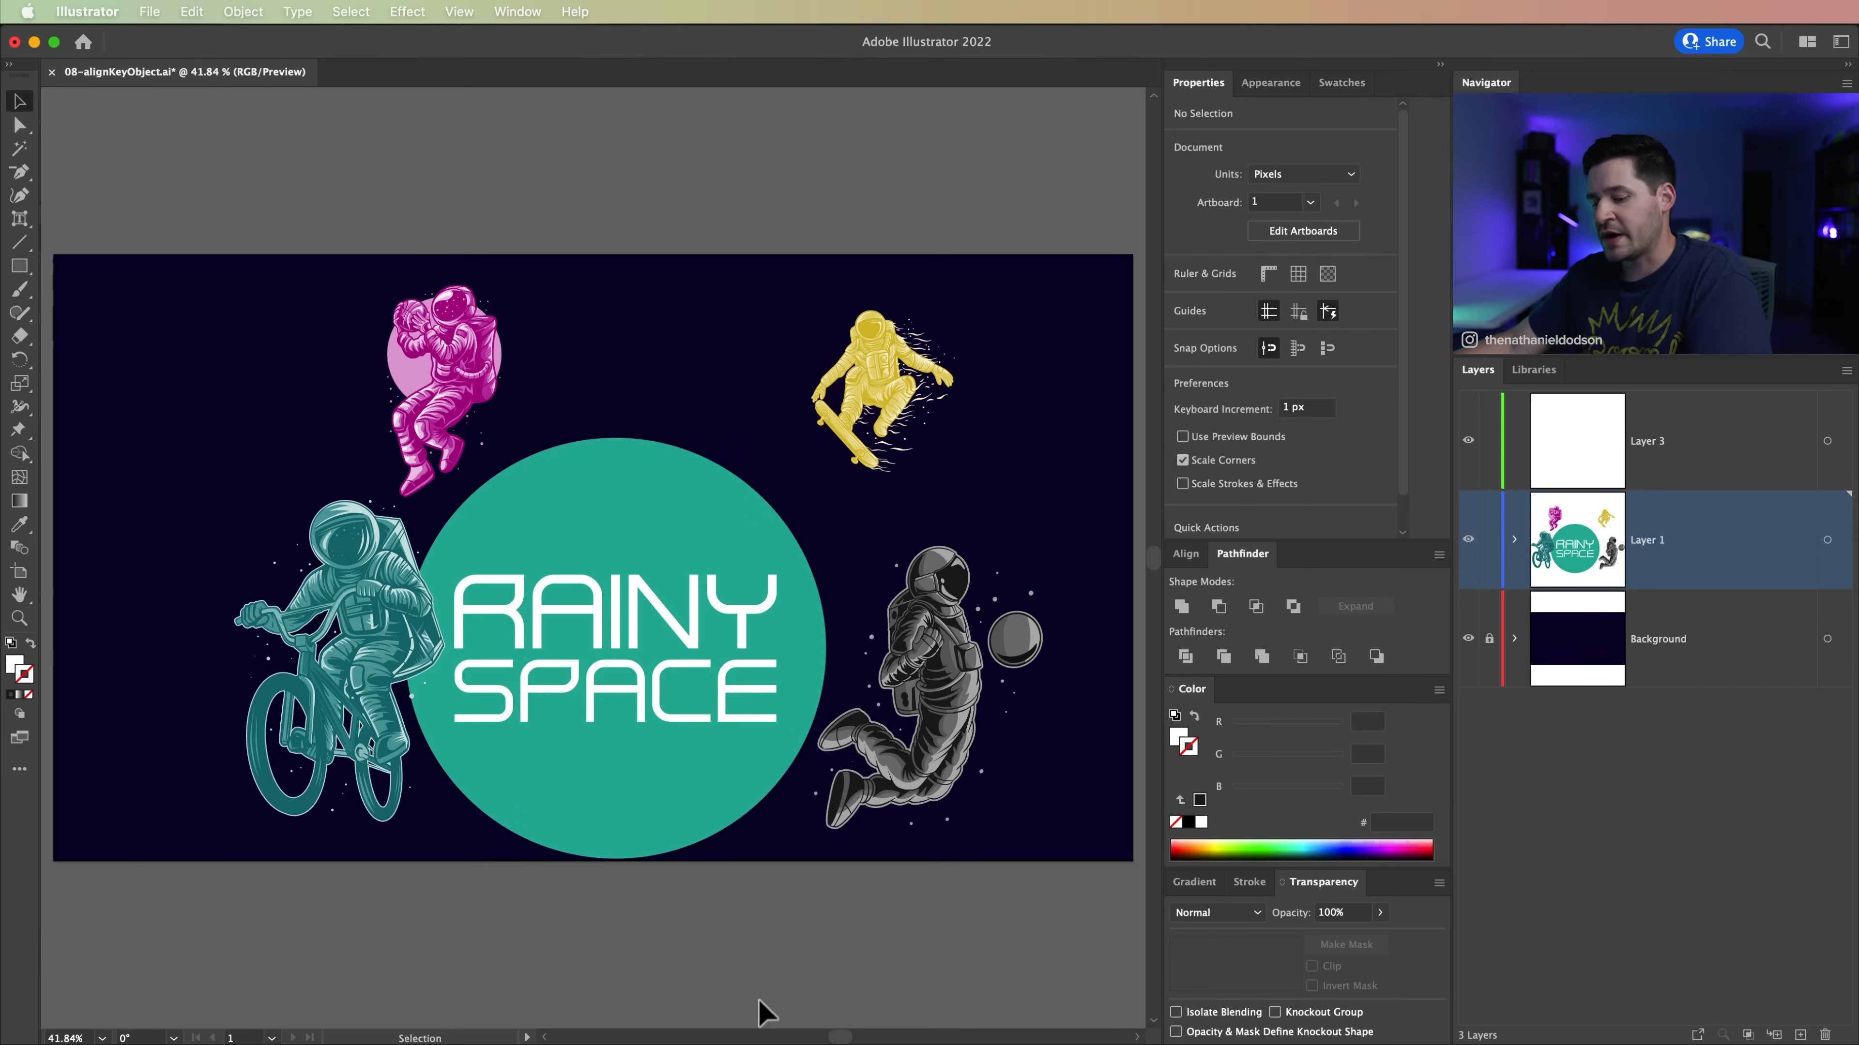
key(super+z)
key(super+z)
click(703, 973)
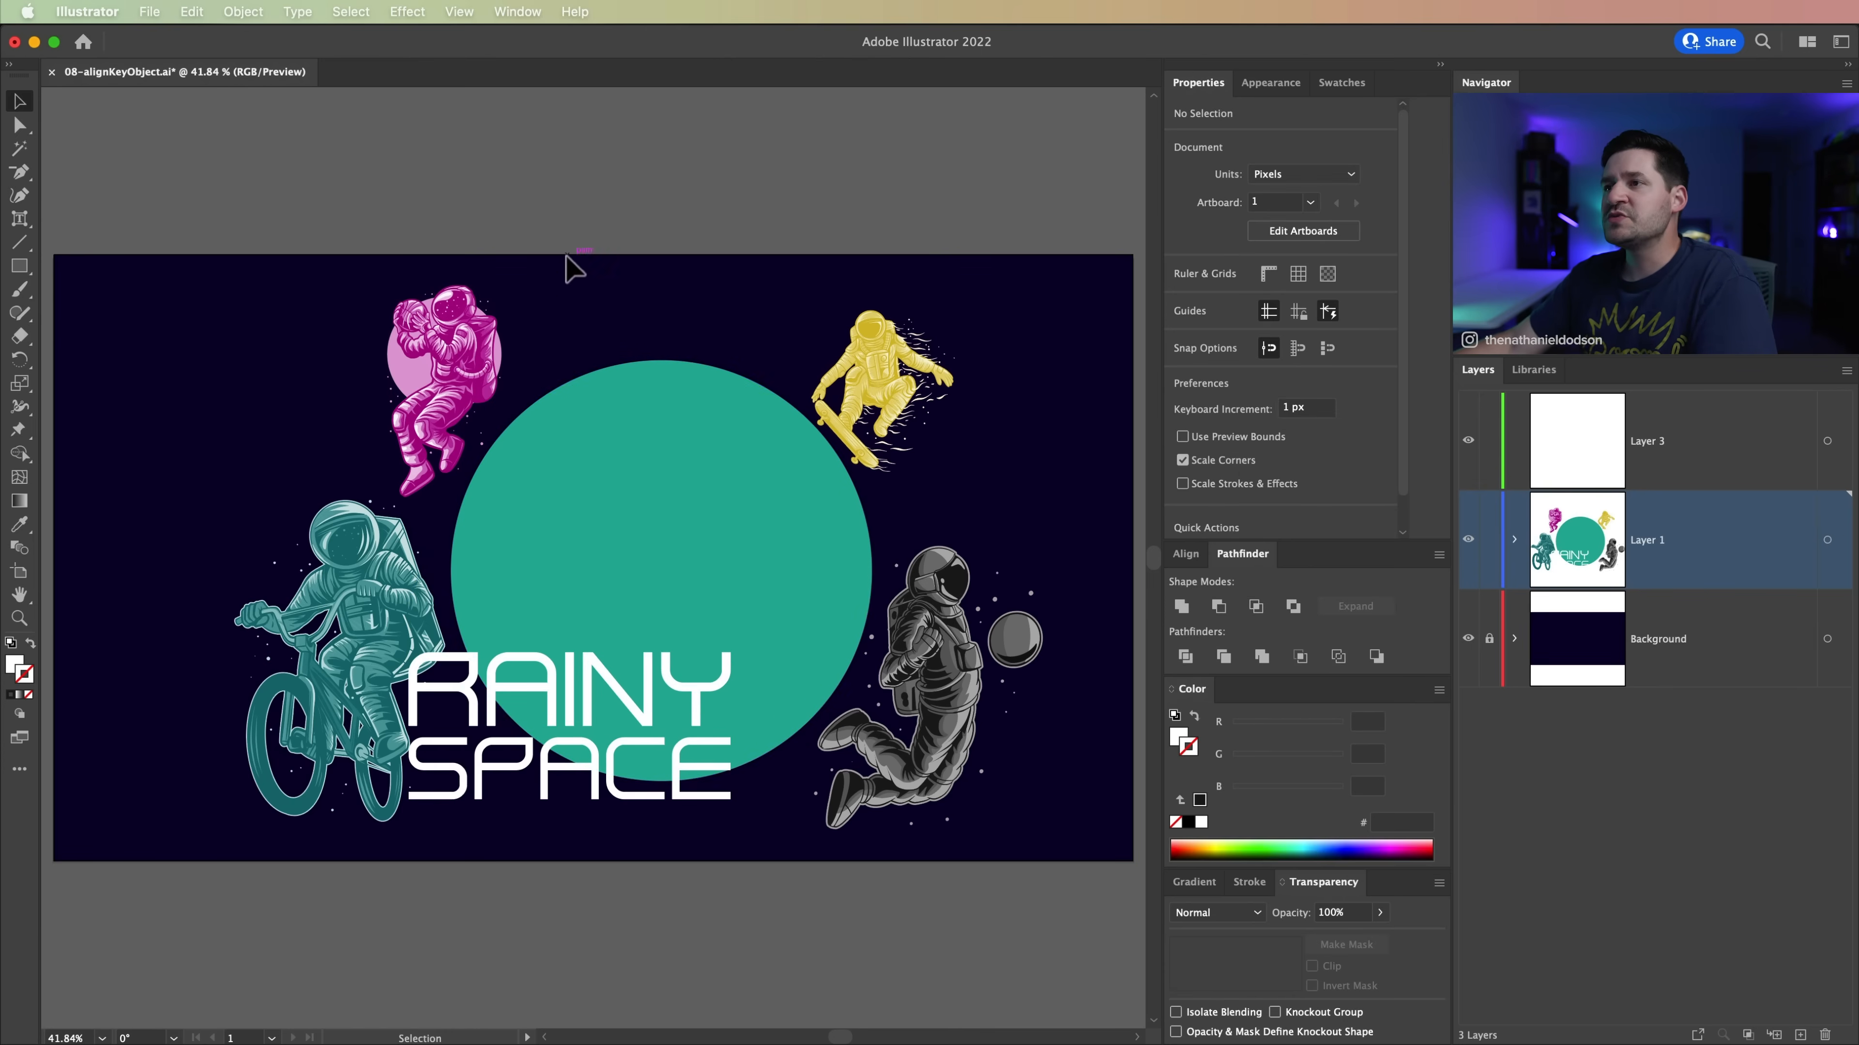
Step: Set the green circle as key object and centre the RAINY SPACE text on it horizontally and vertically
drag(560, 291, 652, 894)
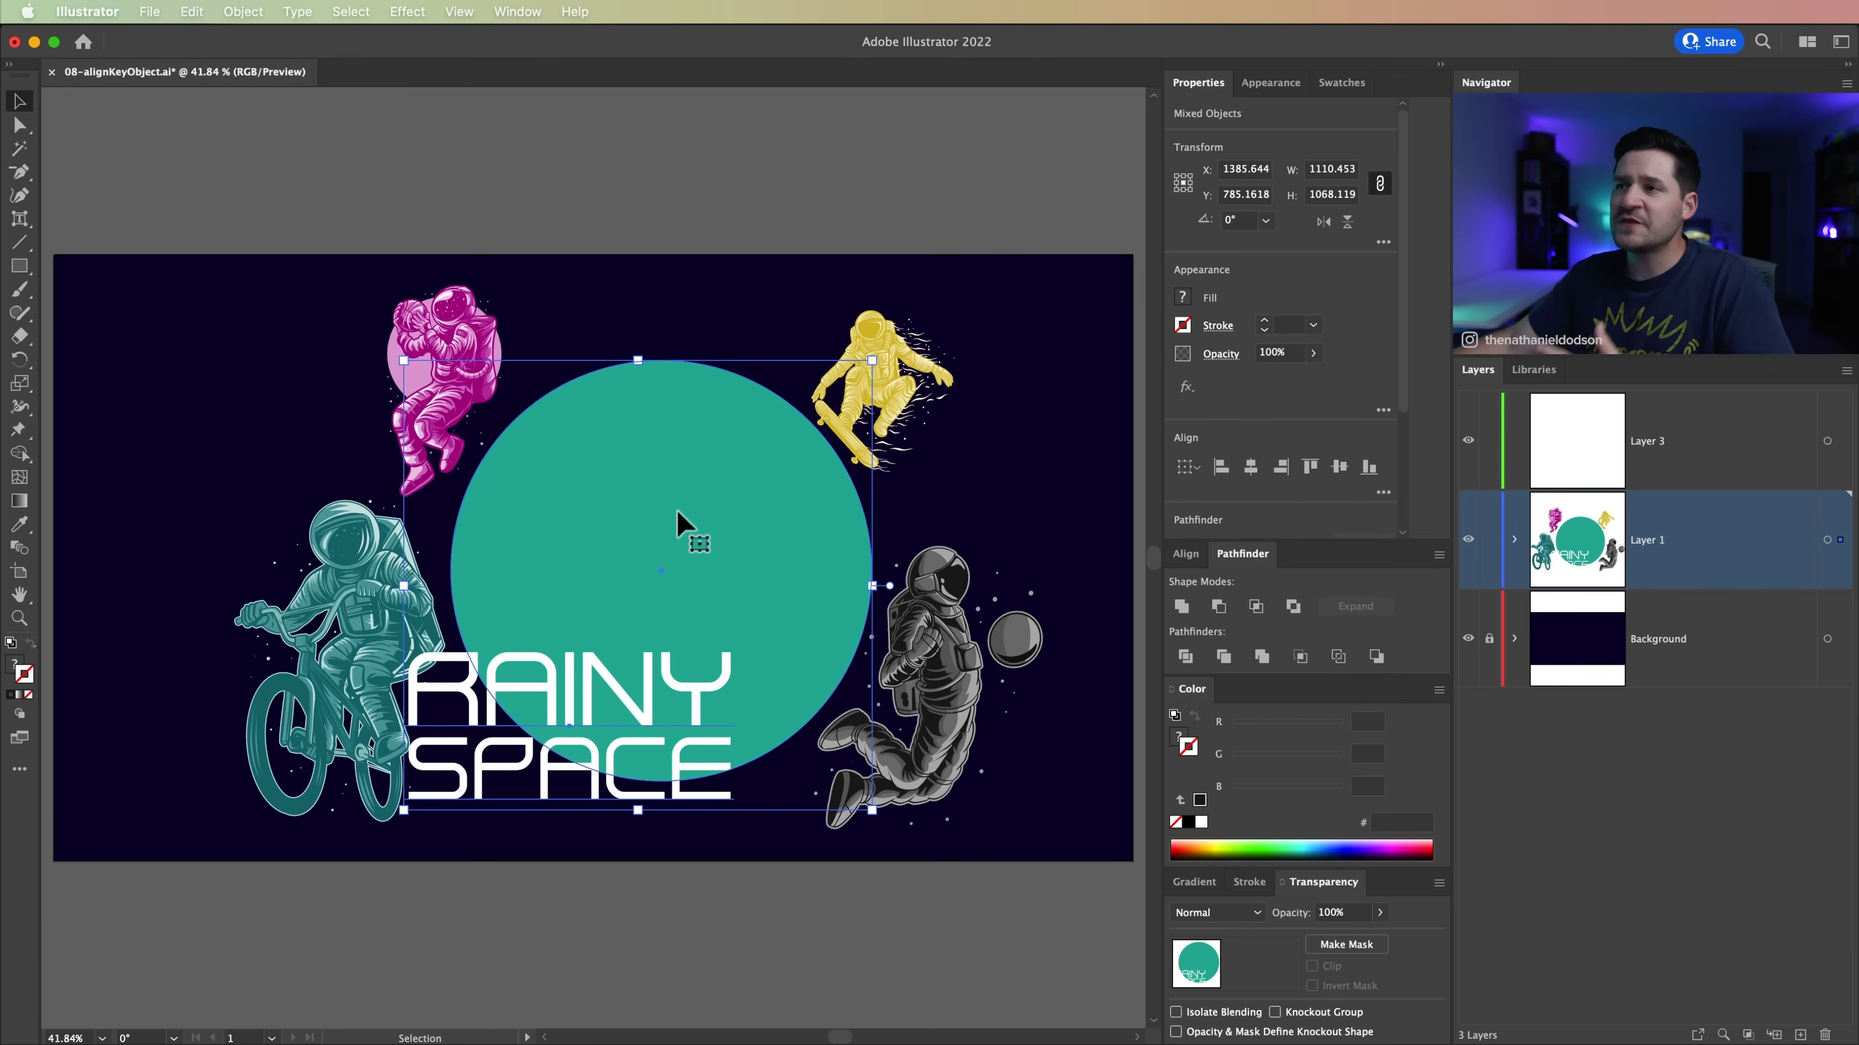
click(657, 476)
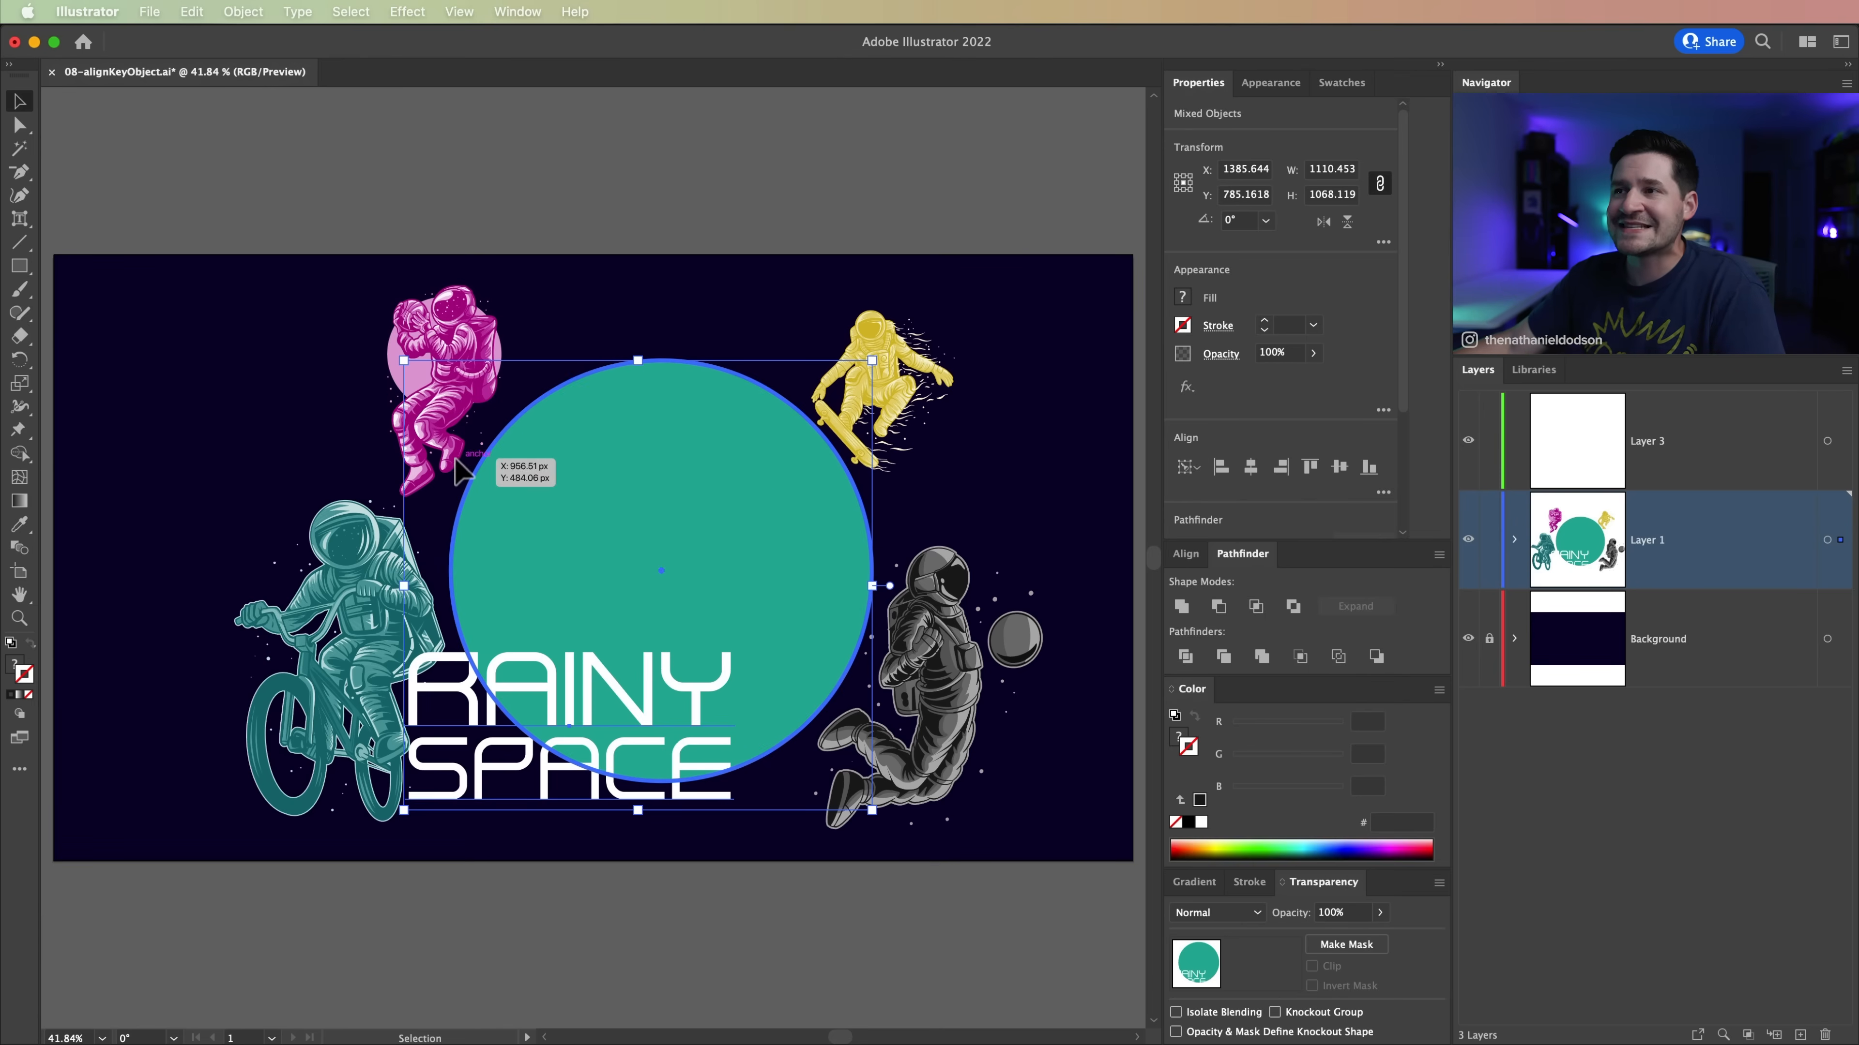
click(1251, 467)
click(1339, 467)
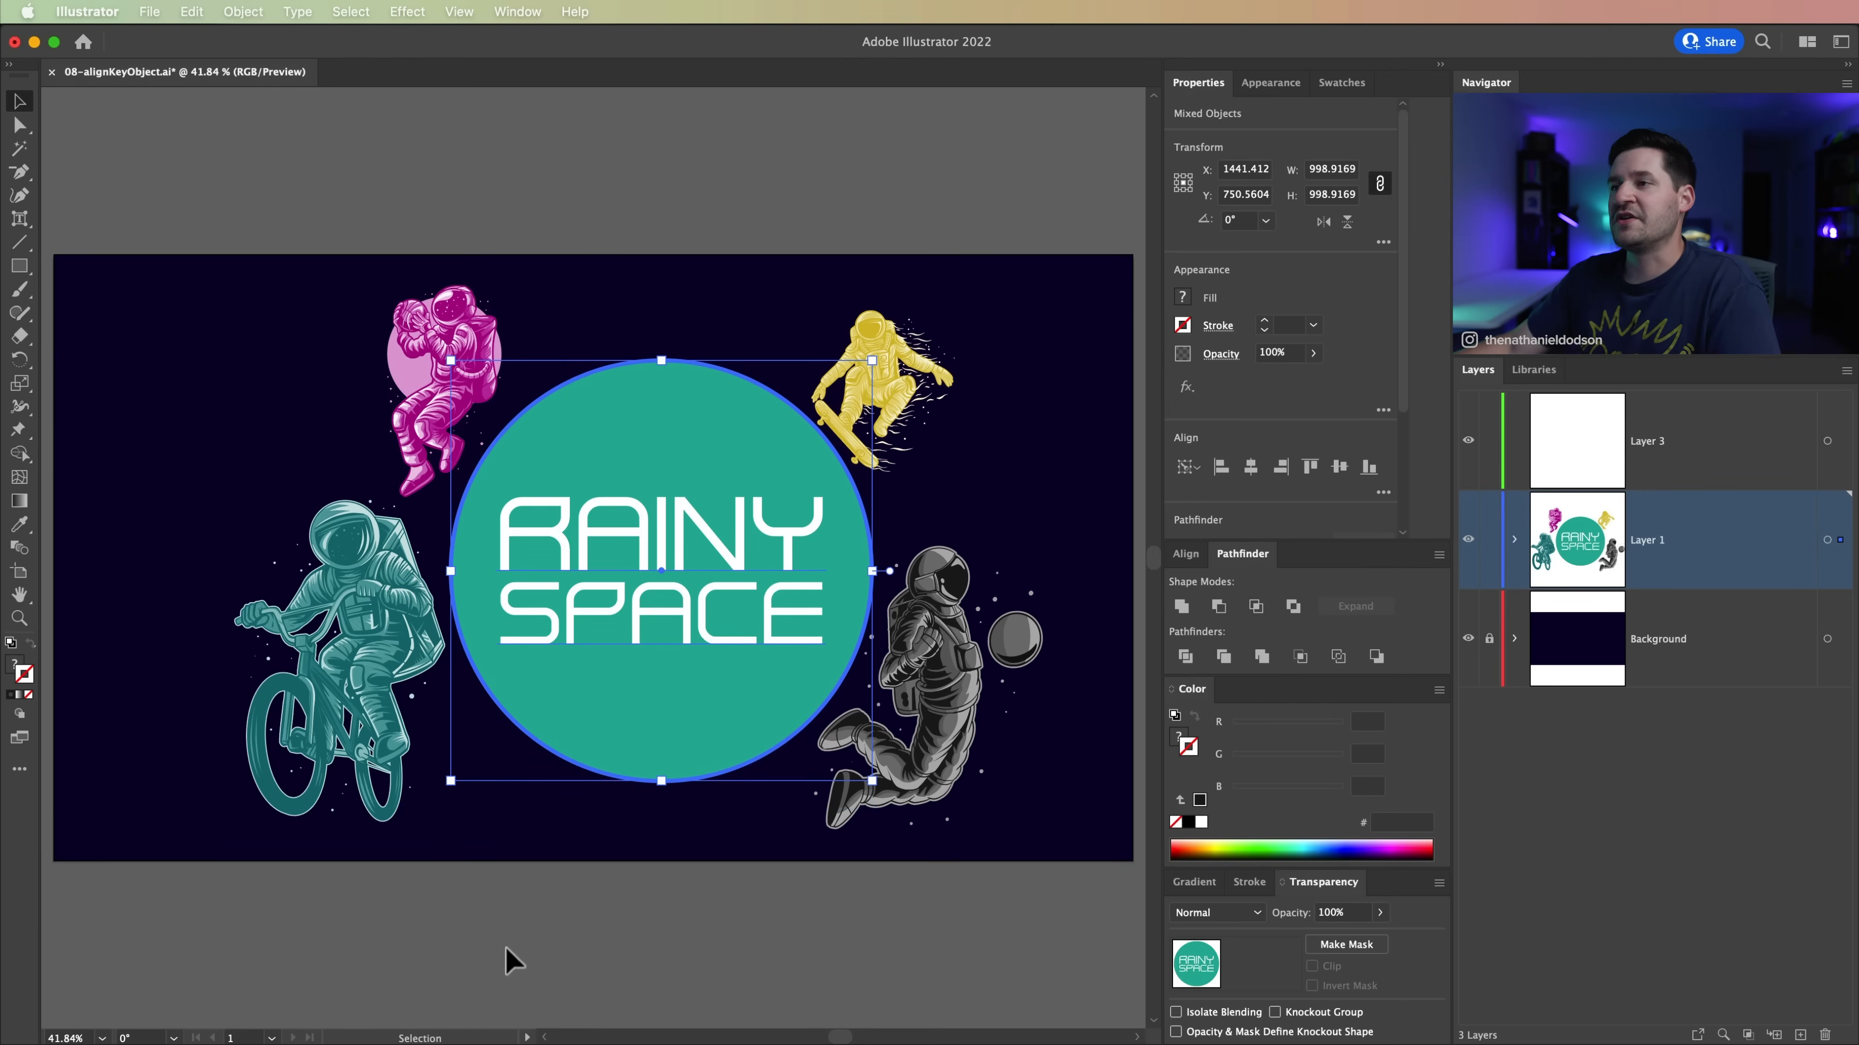
click(631, 945)
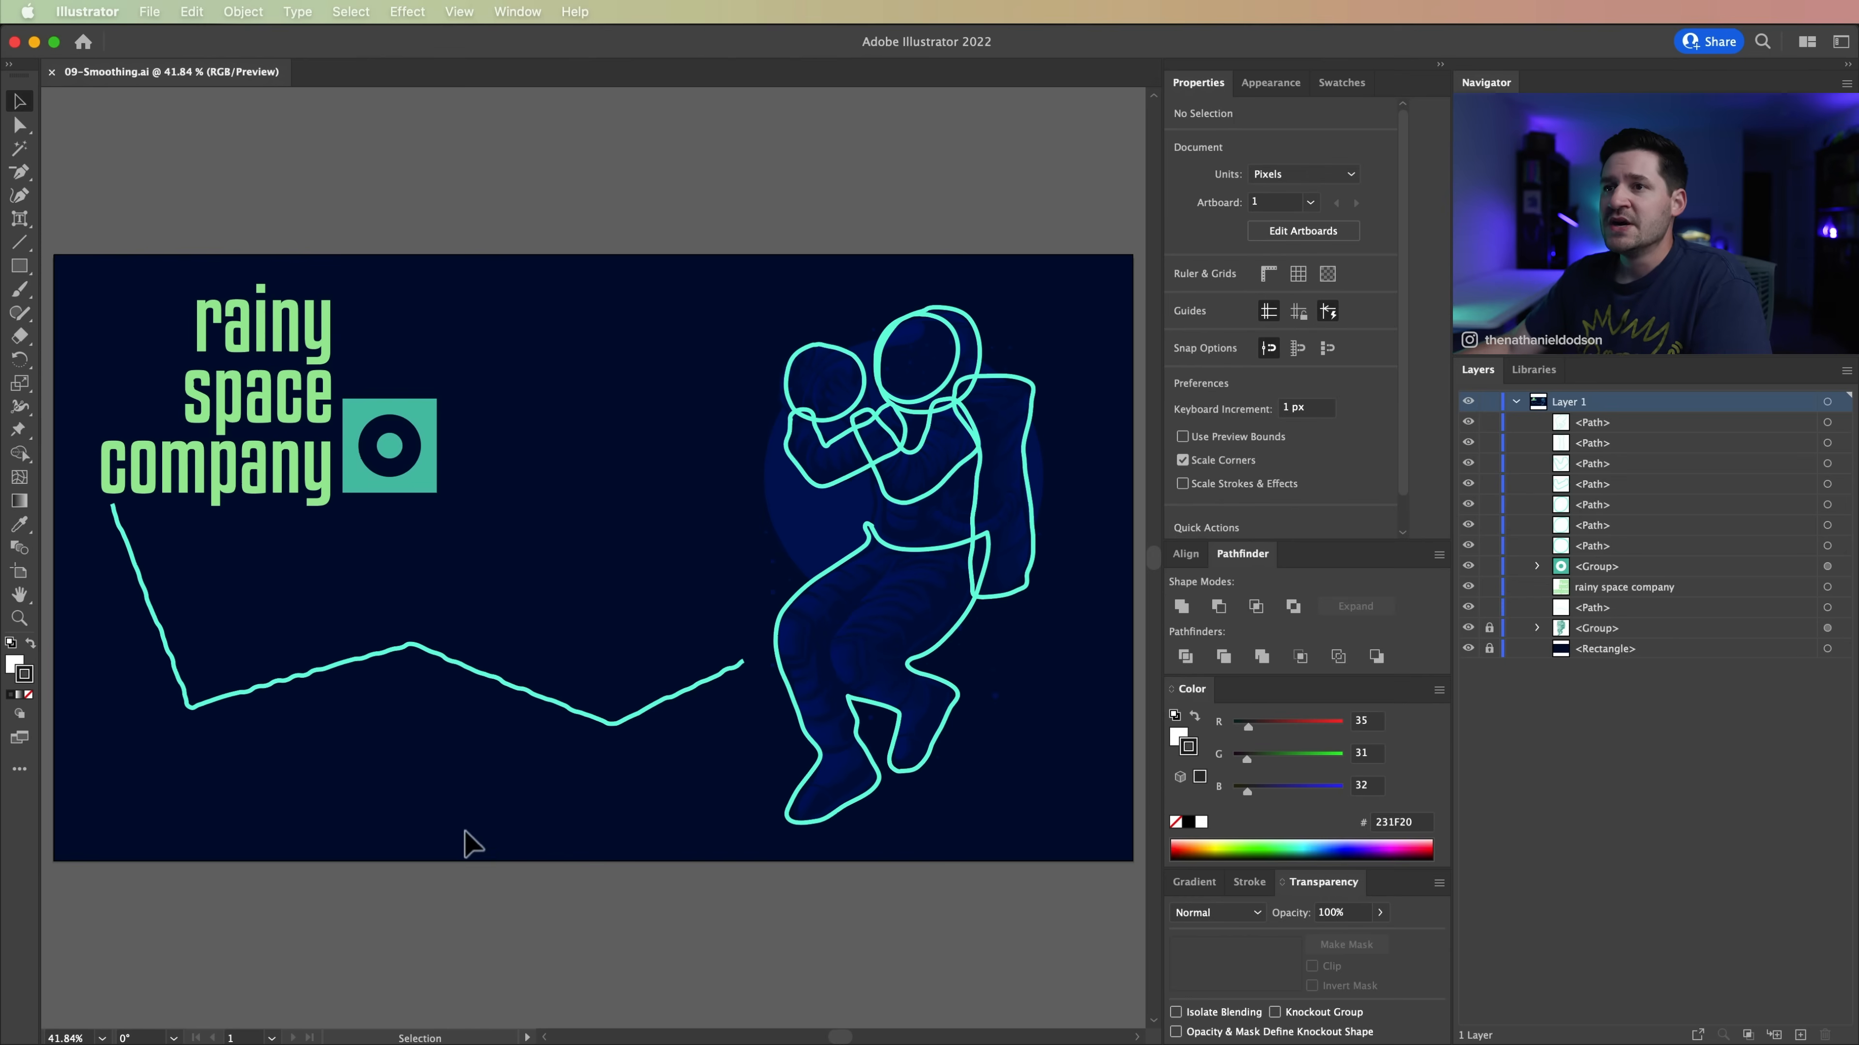
Step: Try simplifying the wobbly zigzag line below the company name to 20 points with Simplify, and undo the simplification
drag(108, 586, 713, 788)
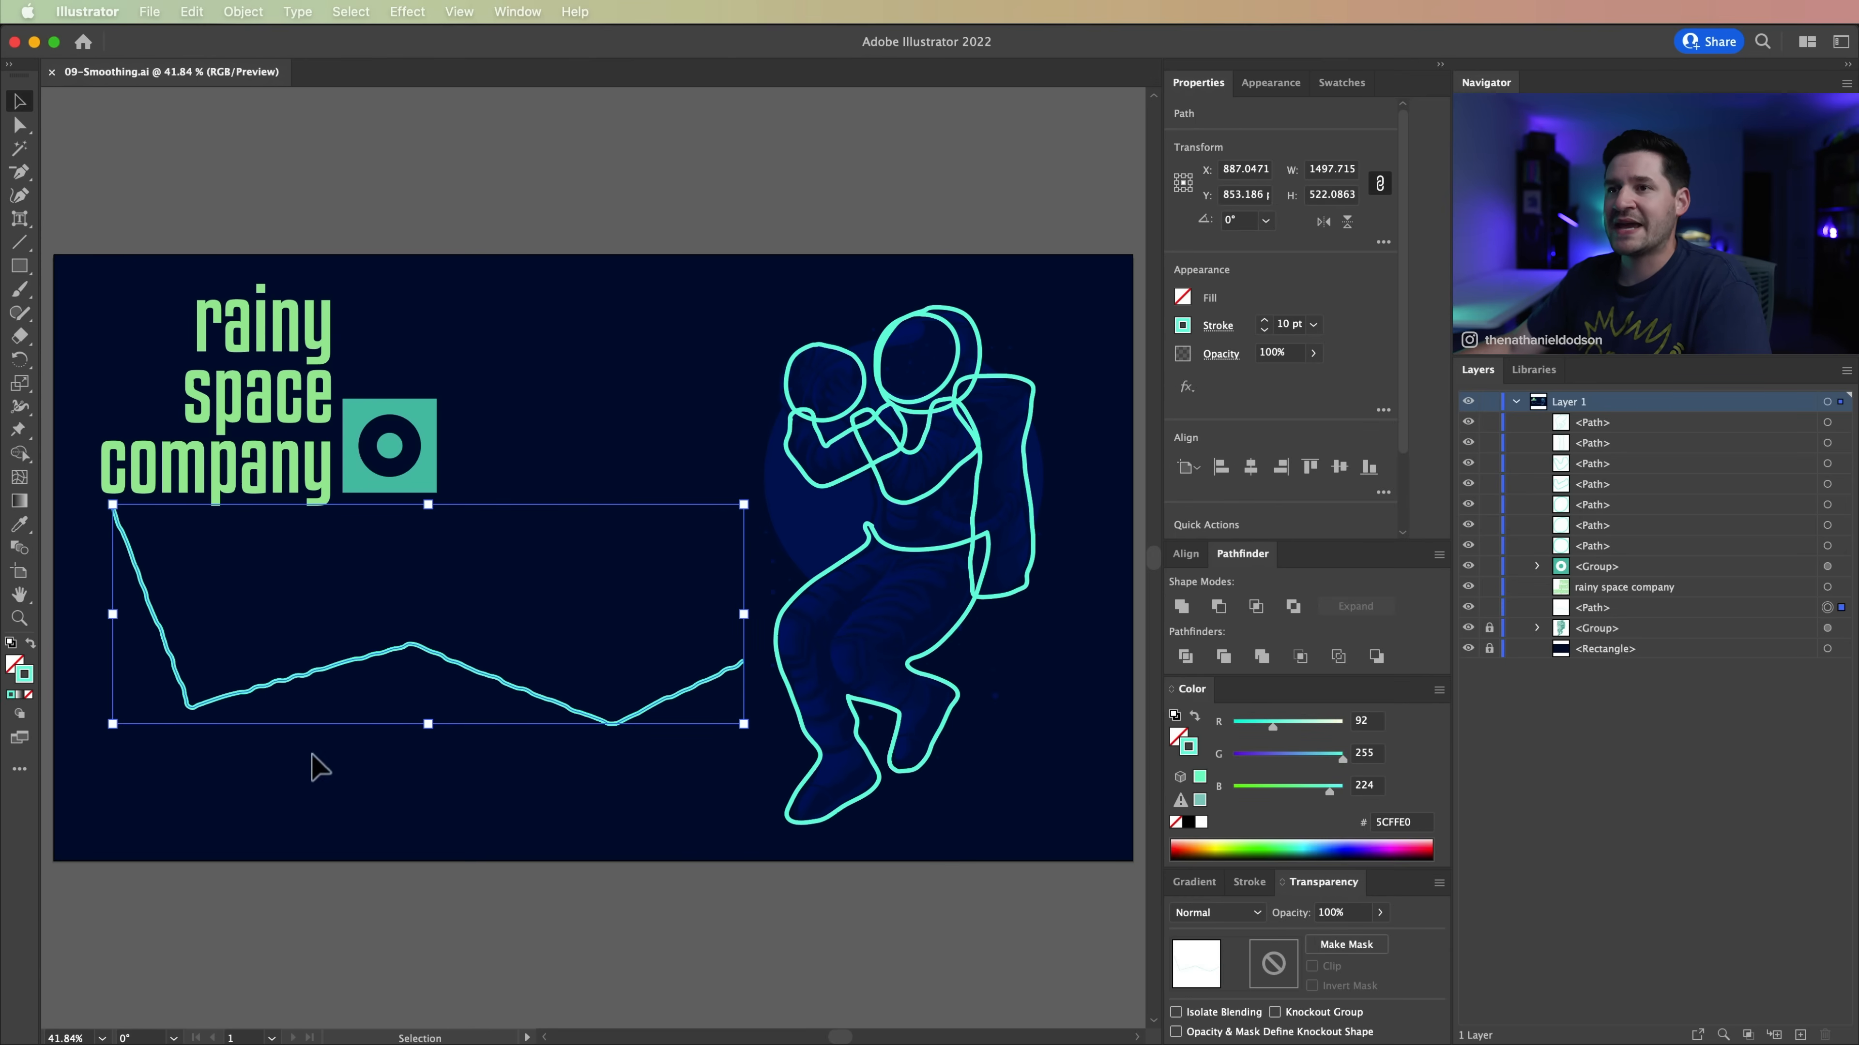
click(243, 12)
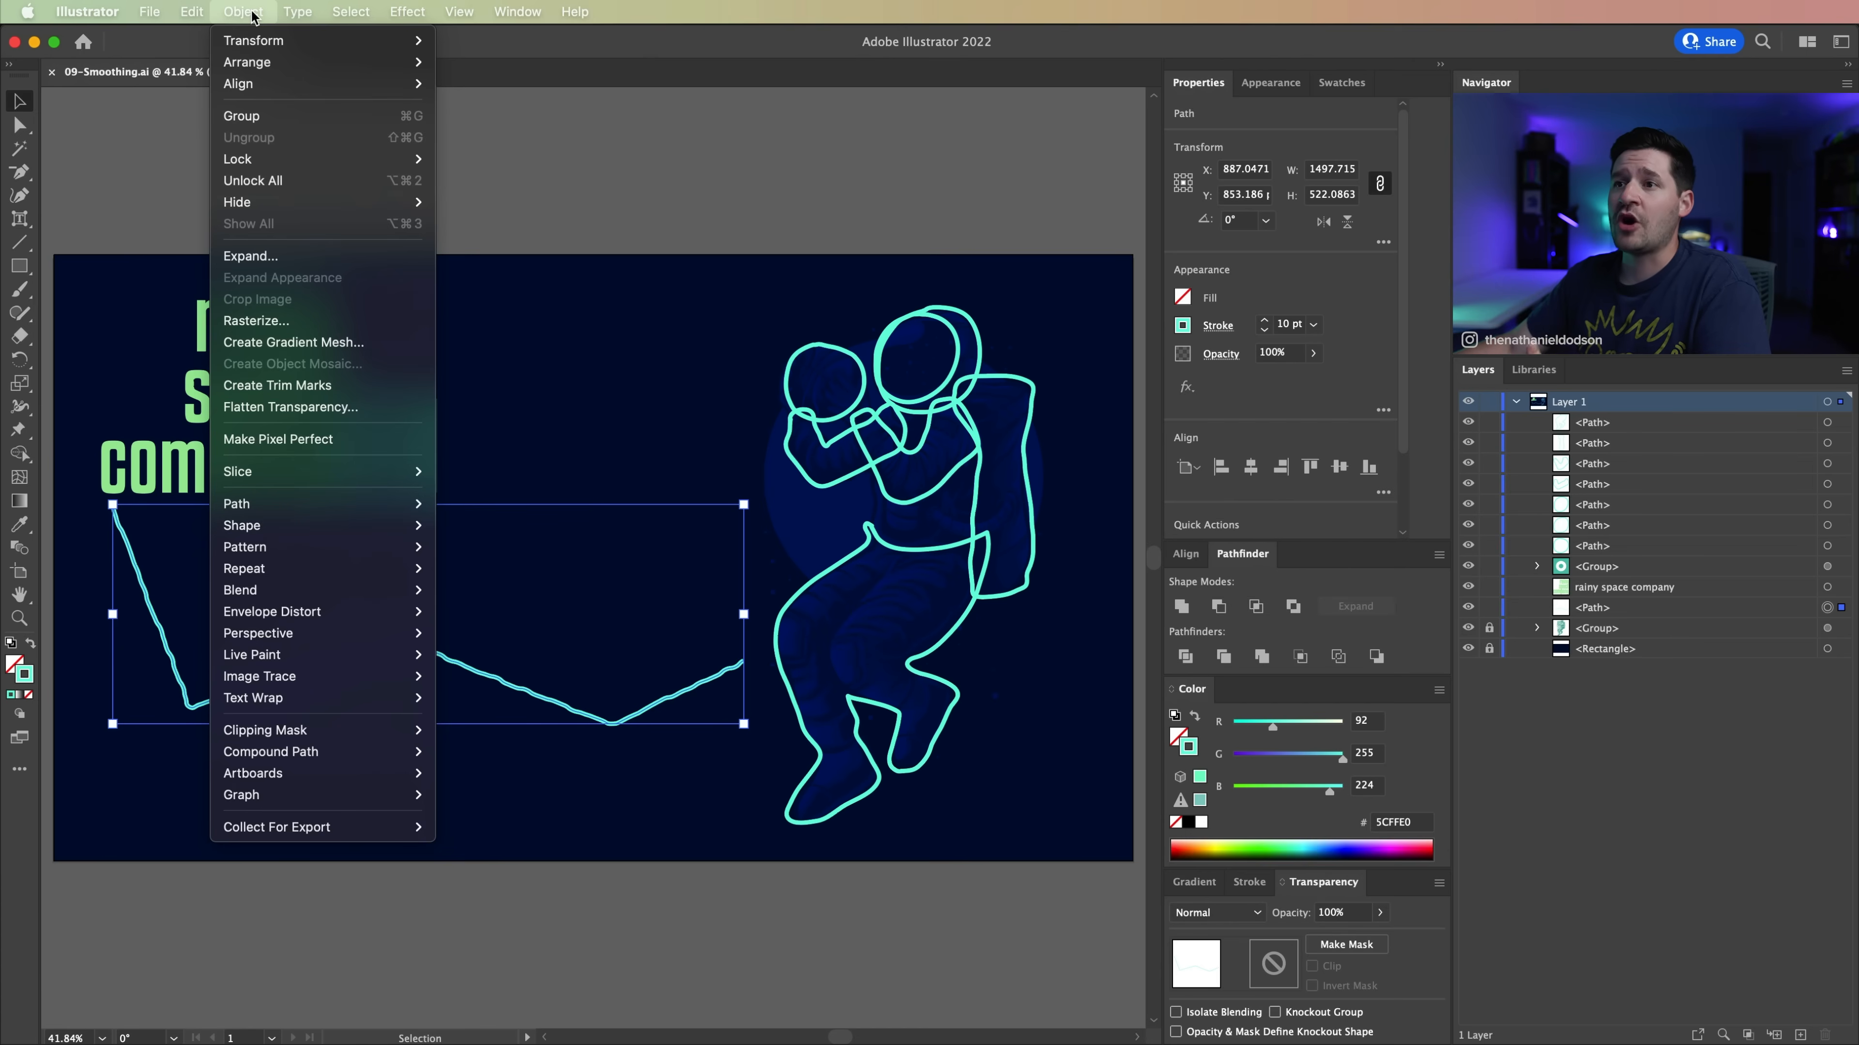
mouse_move(296, 503)
click(570, 634)
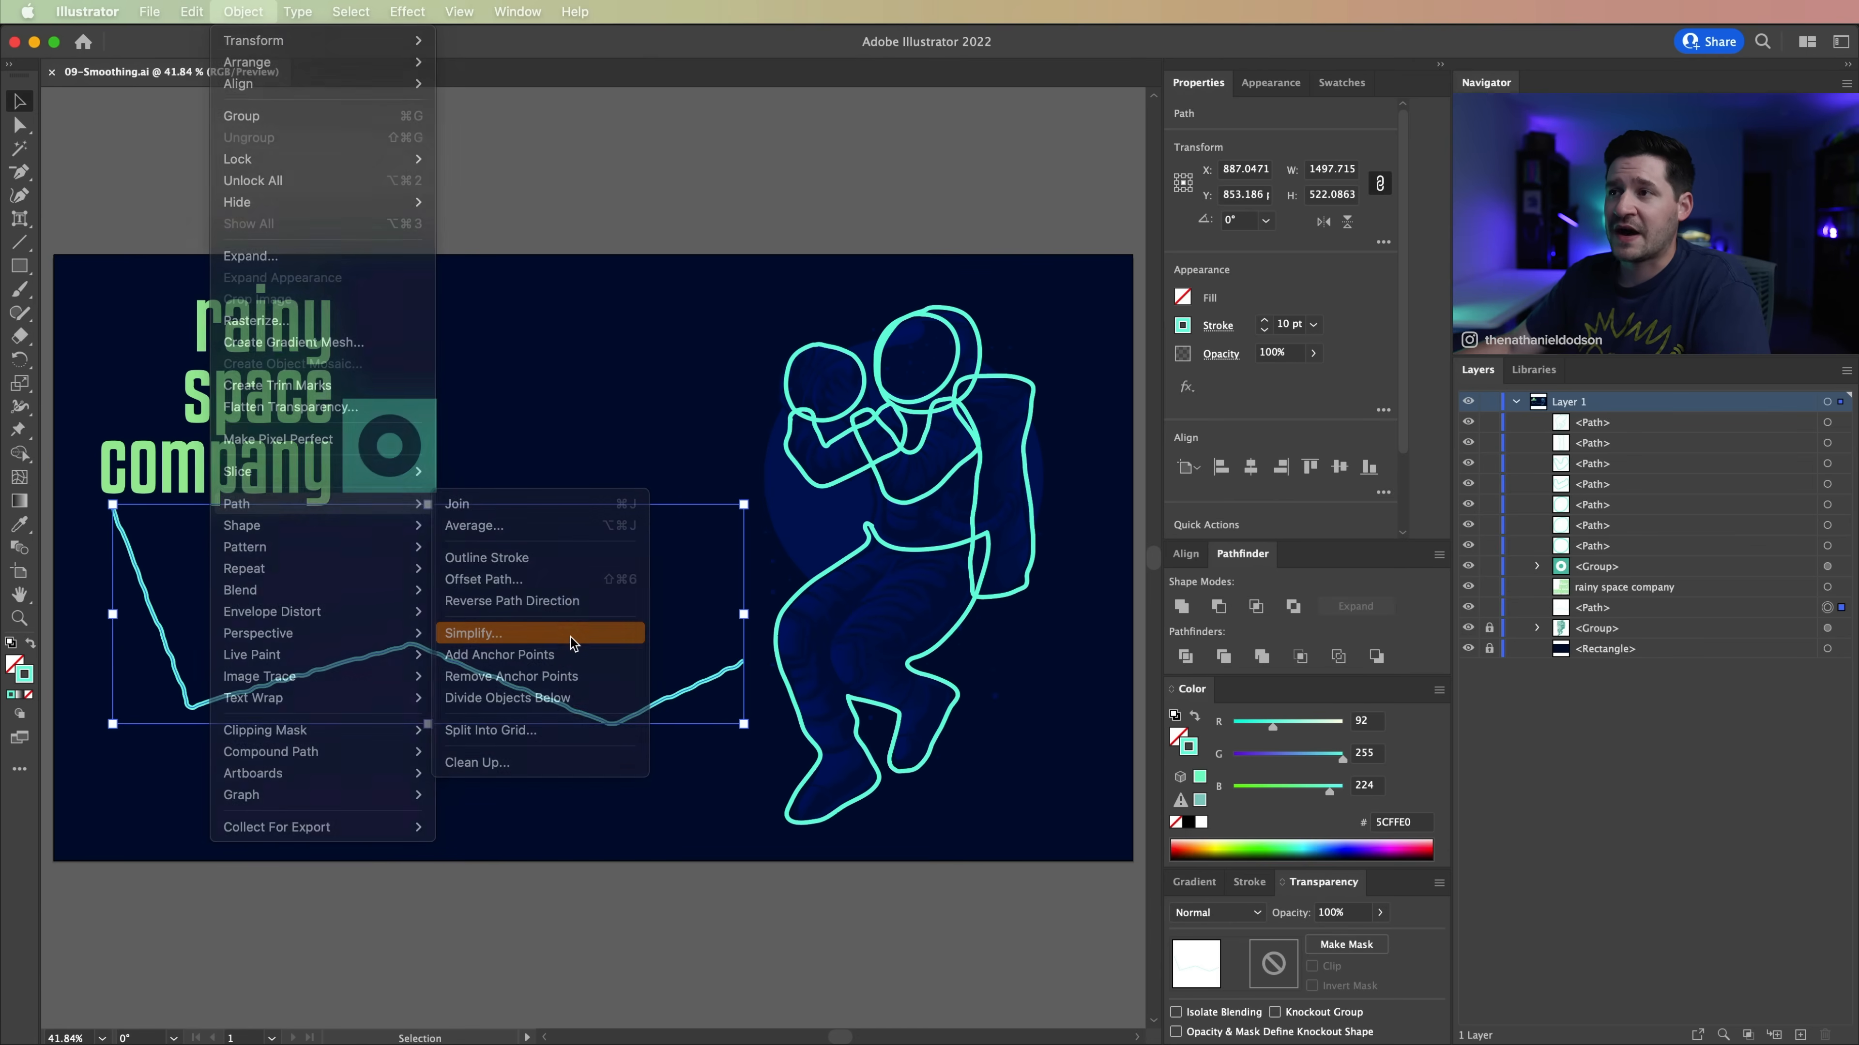
drag(574, 582, 512, 582)
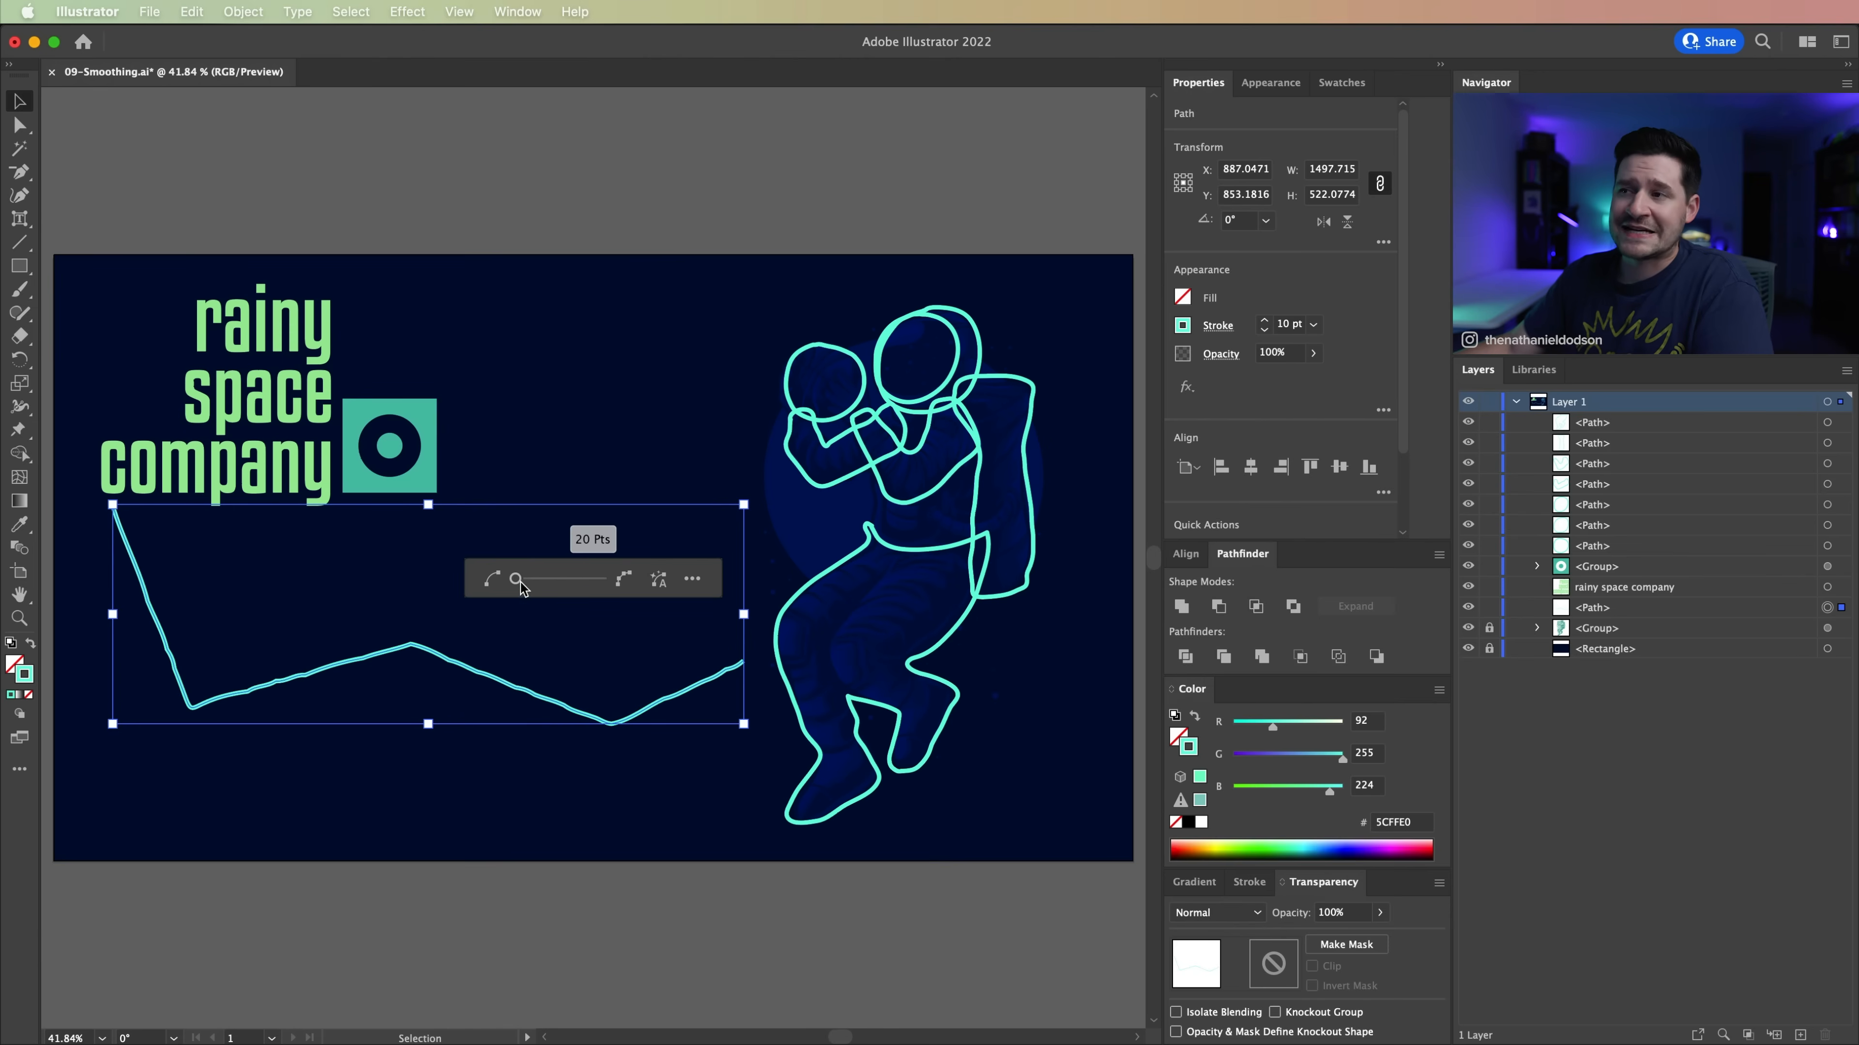
click(551, 798)
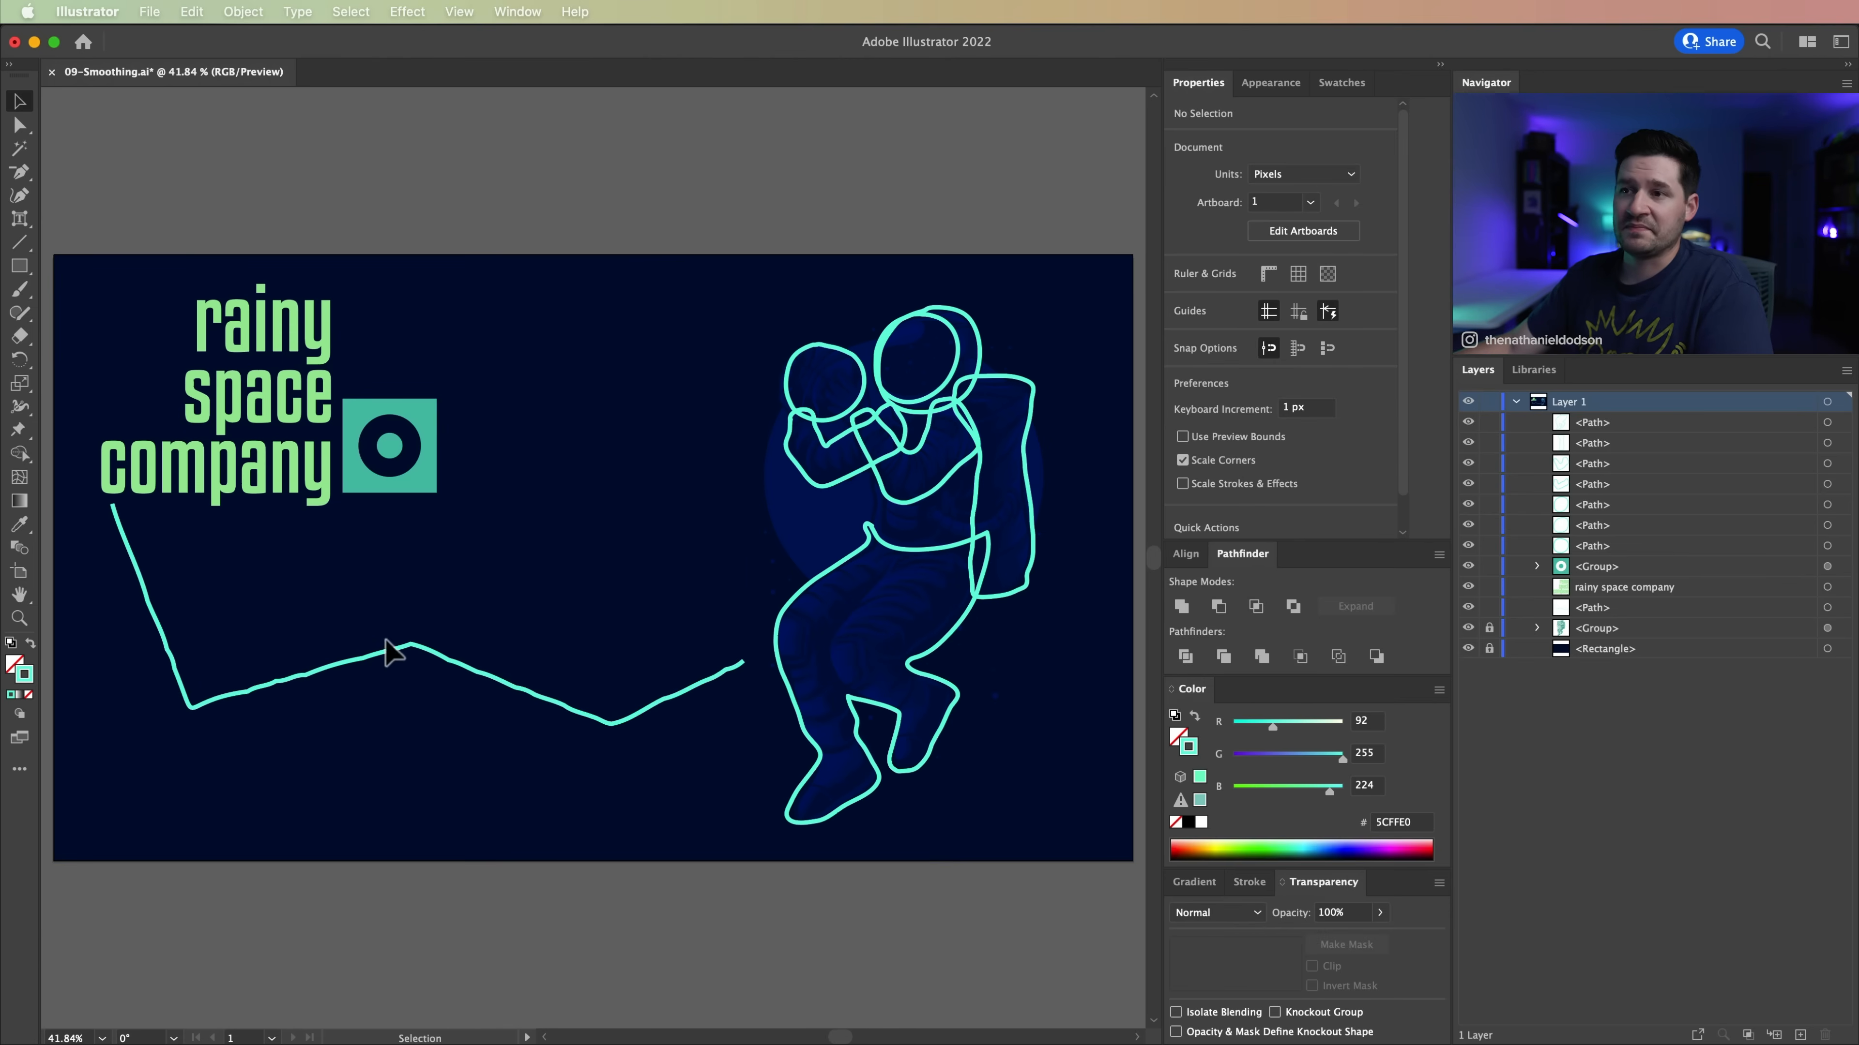
click(469, 667)
key(super+s)
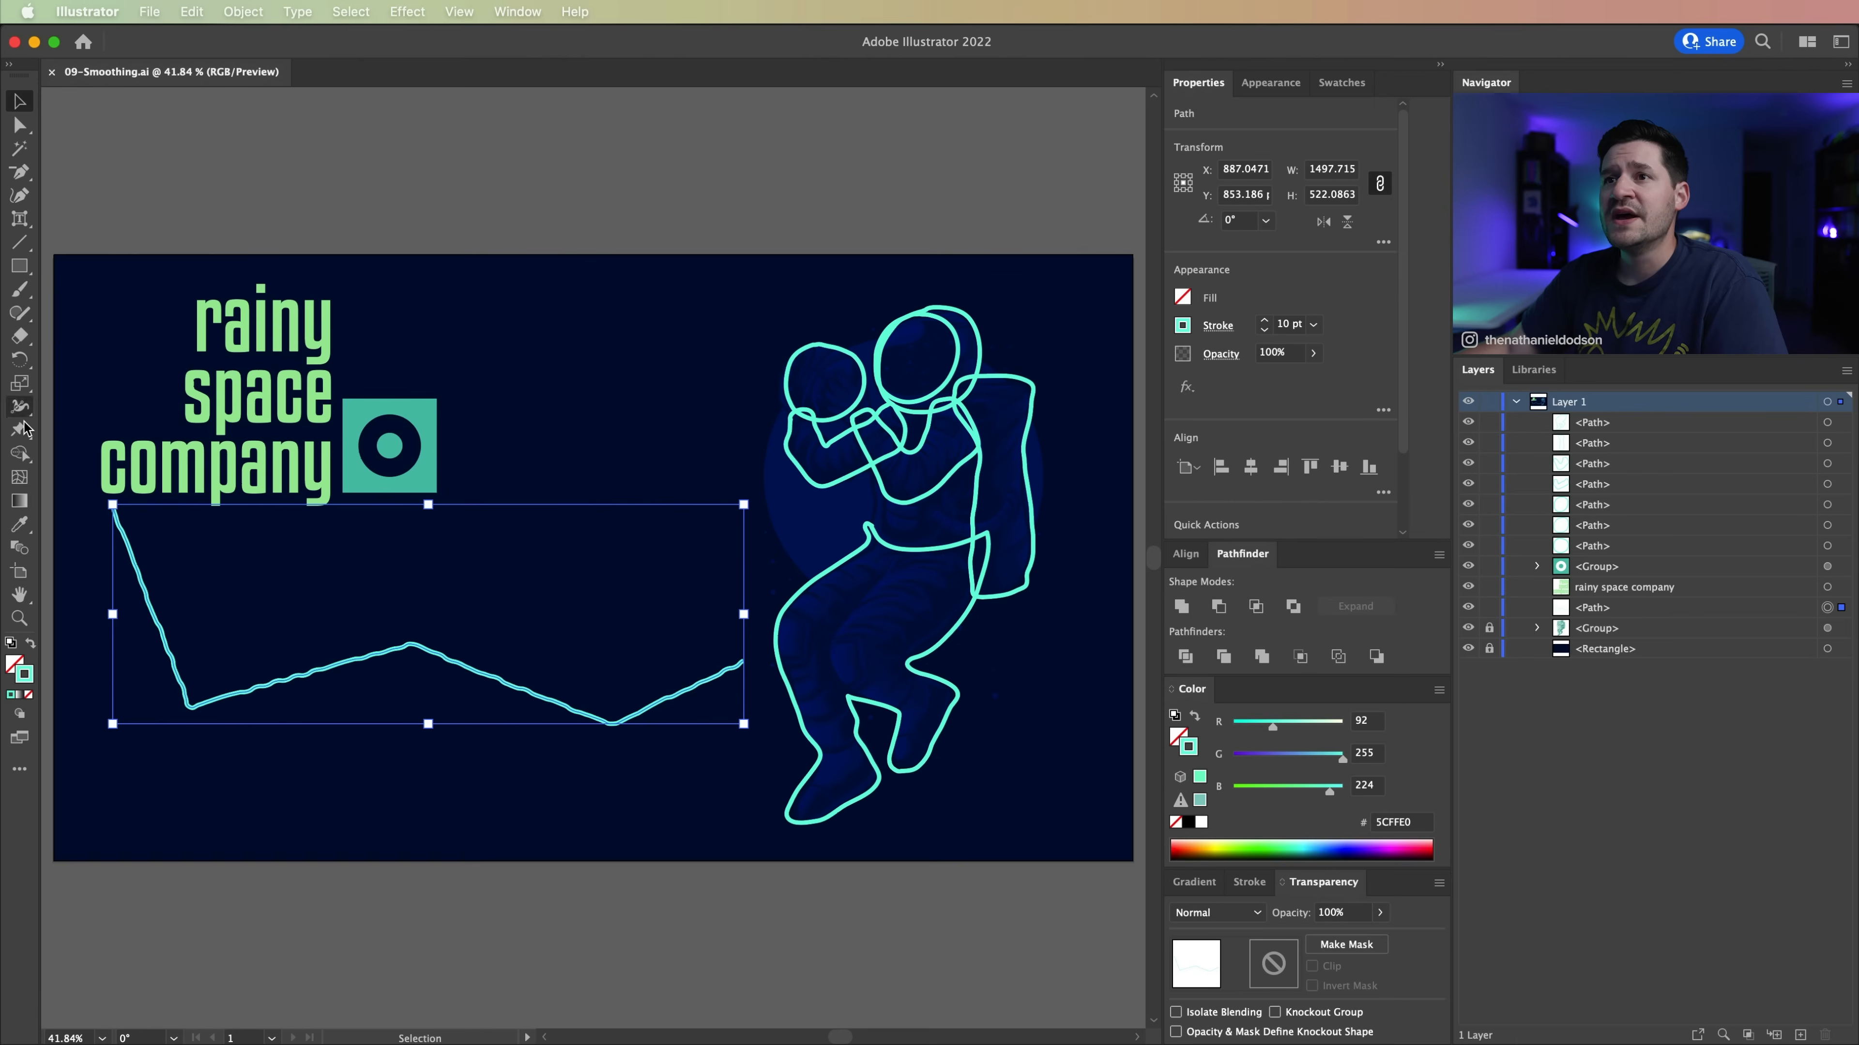
Step: Choose the Smooth tool and set its fidelity to the maximum Smooth setting
click(20, 313)
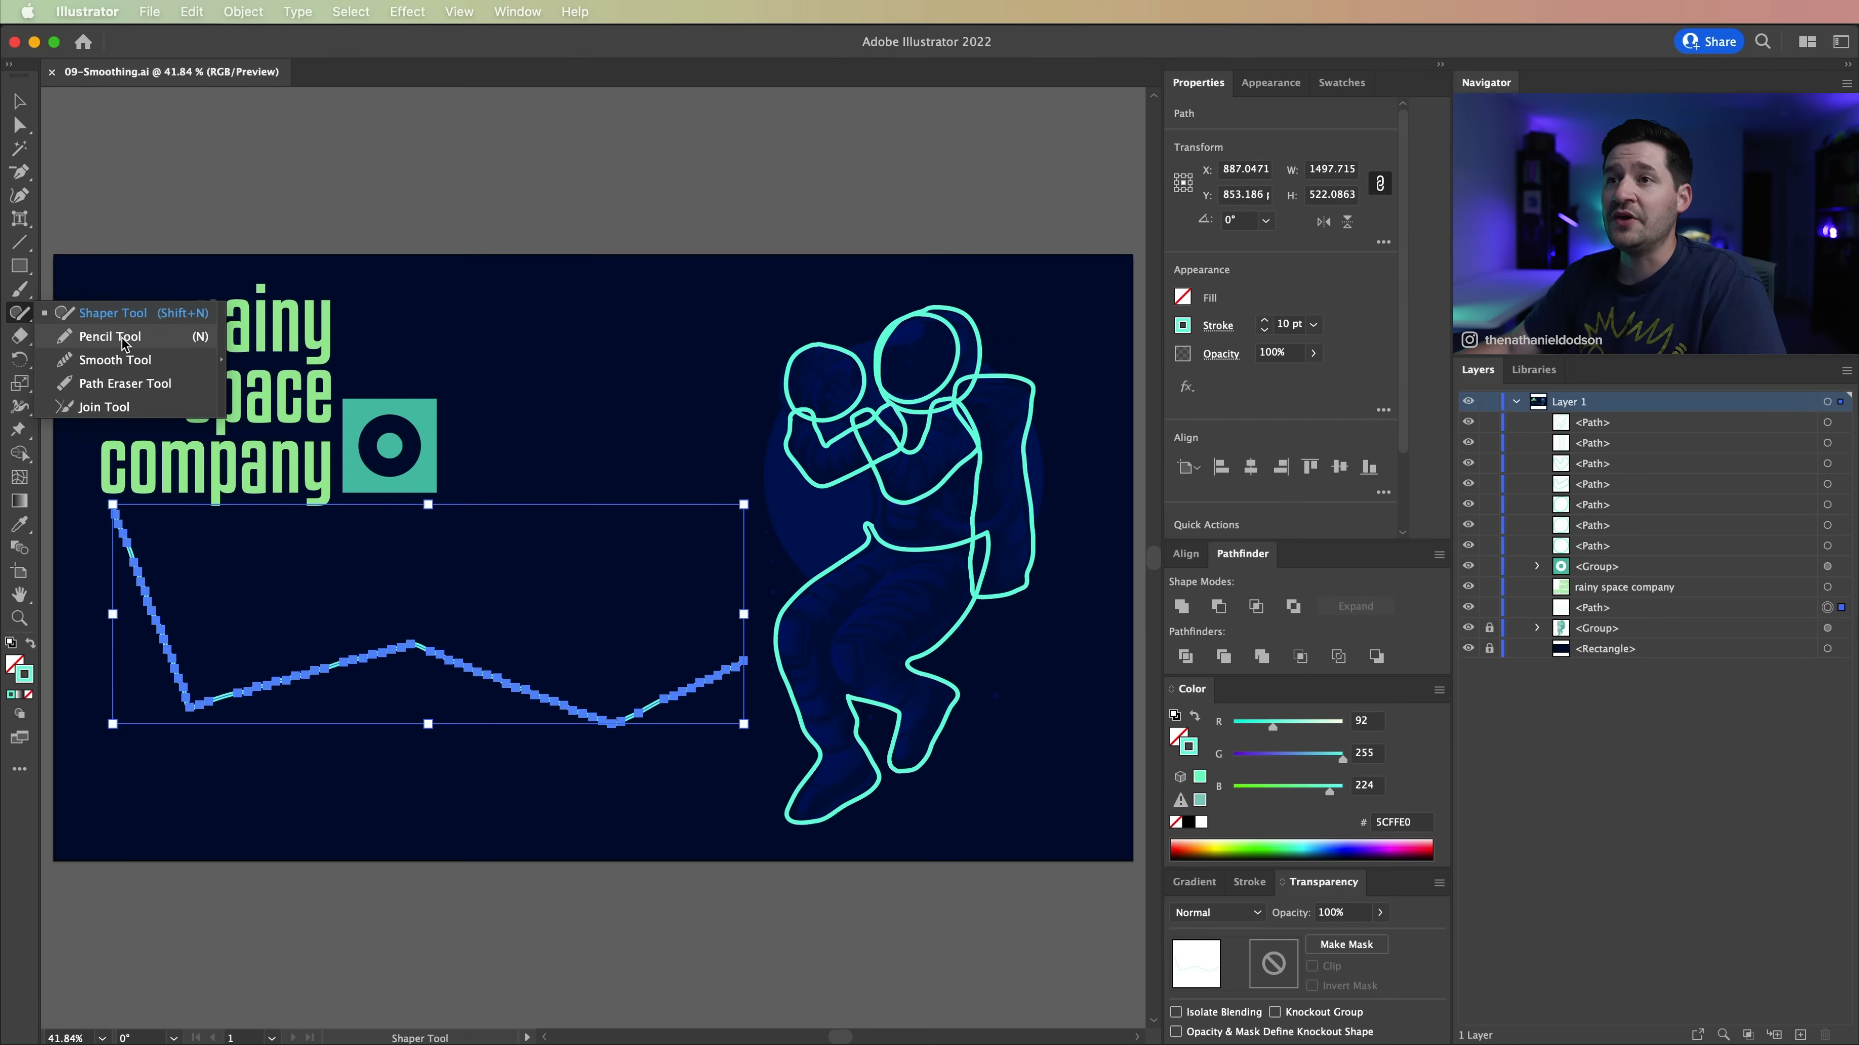
click(105, 366)
double_click(21, 313)
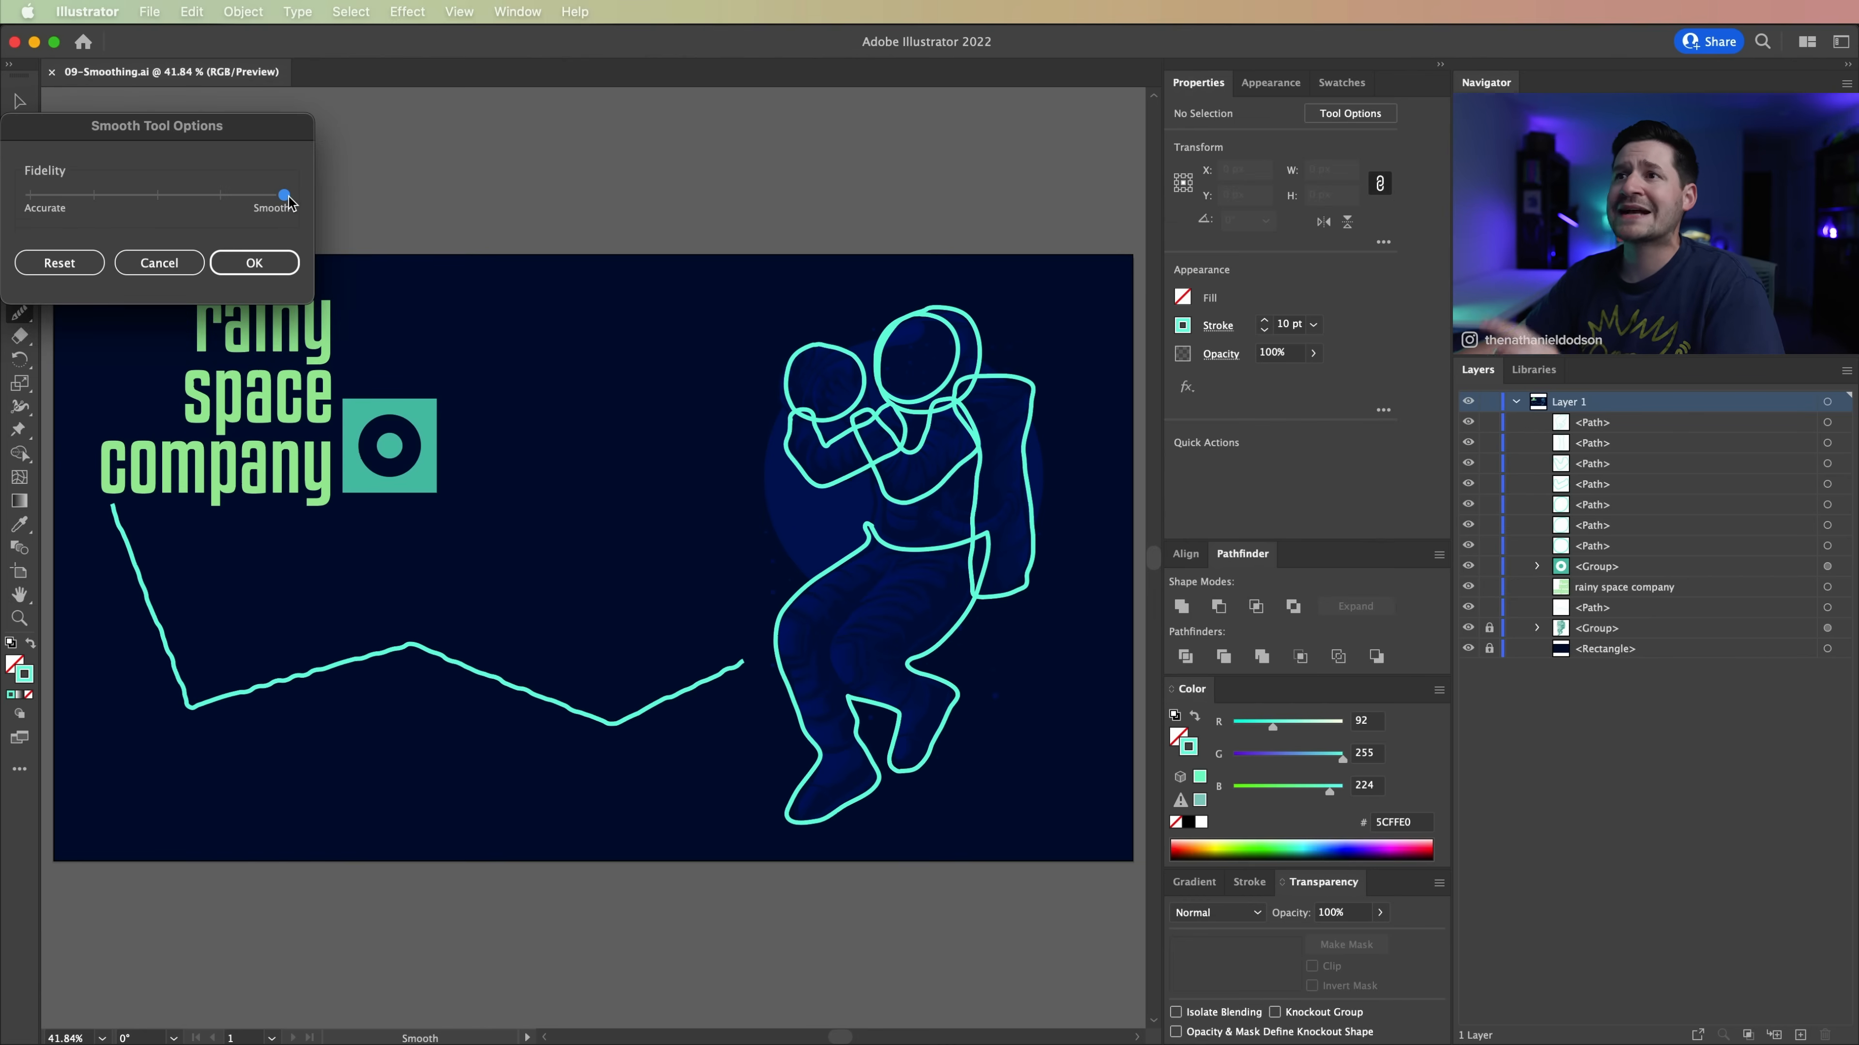
click(254, 263)
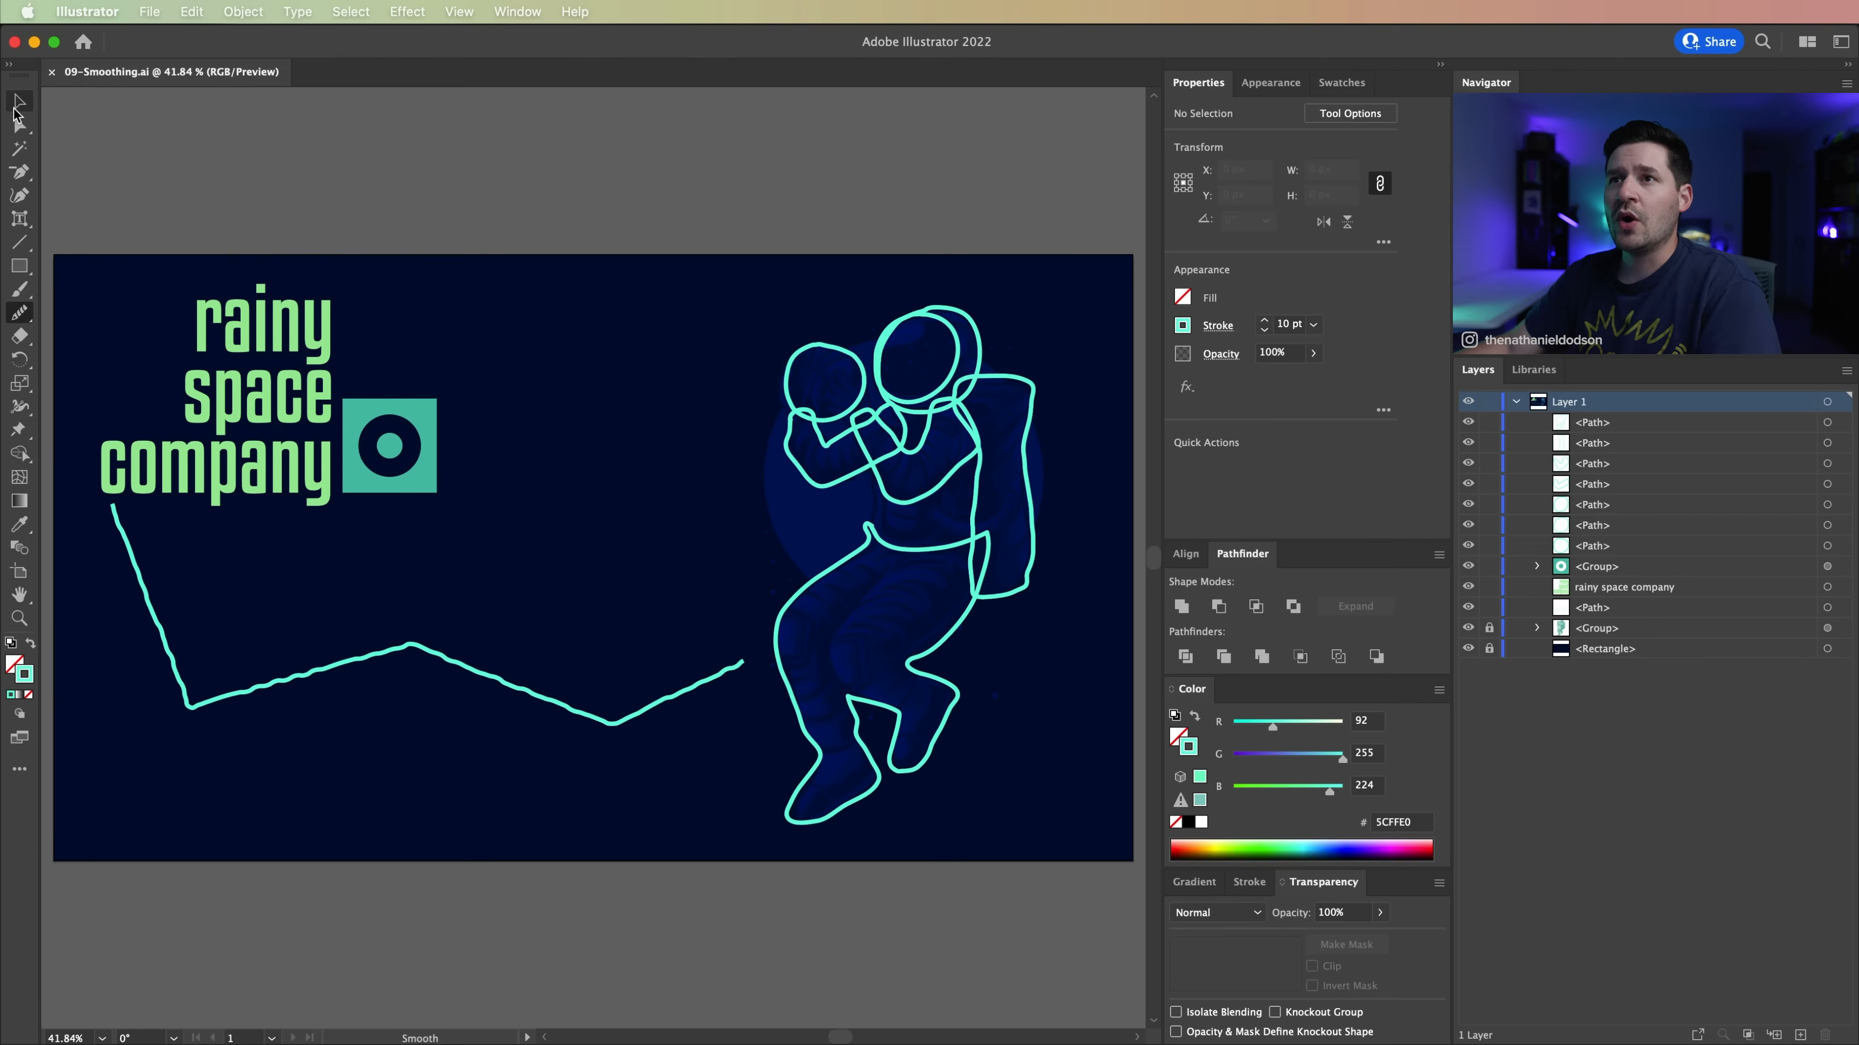
Step: Smooth the whole zigzag line below the company name with repeated Smooth tool strokes, and clear the selection
click(16, 106)
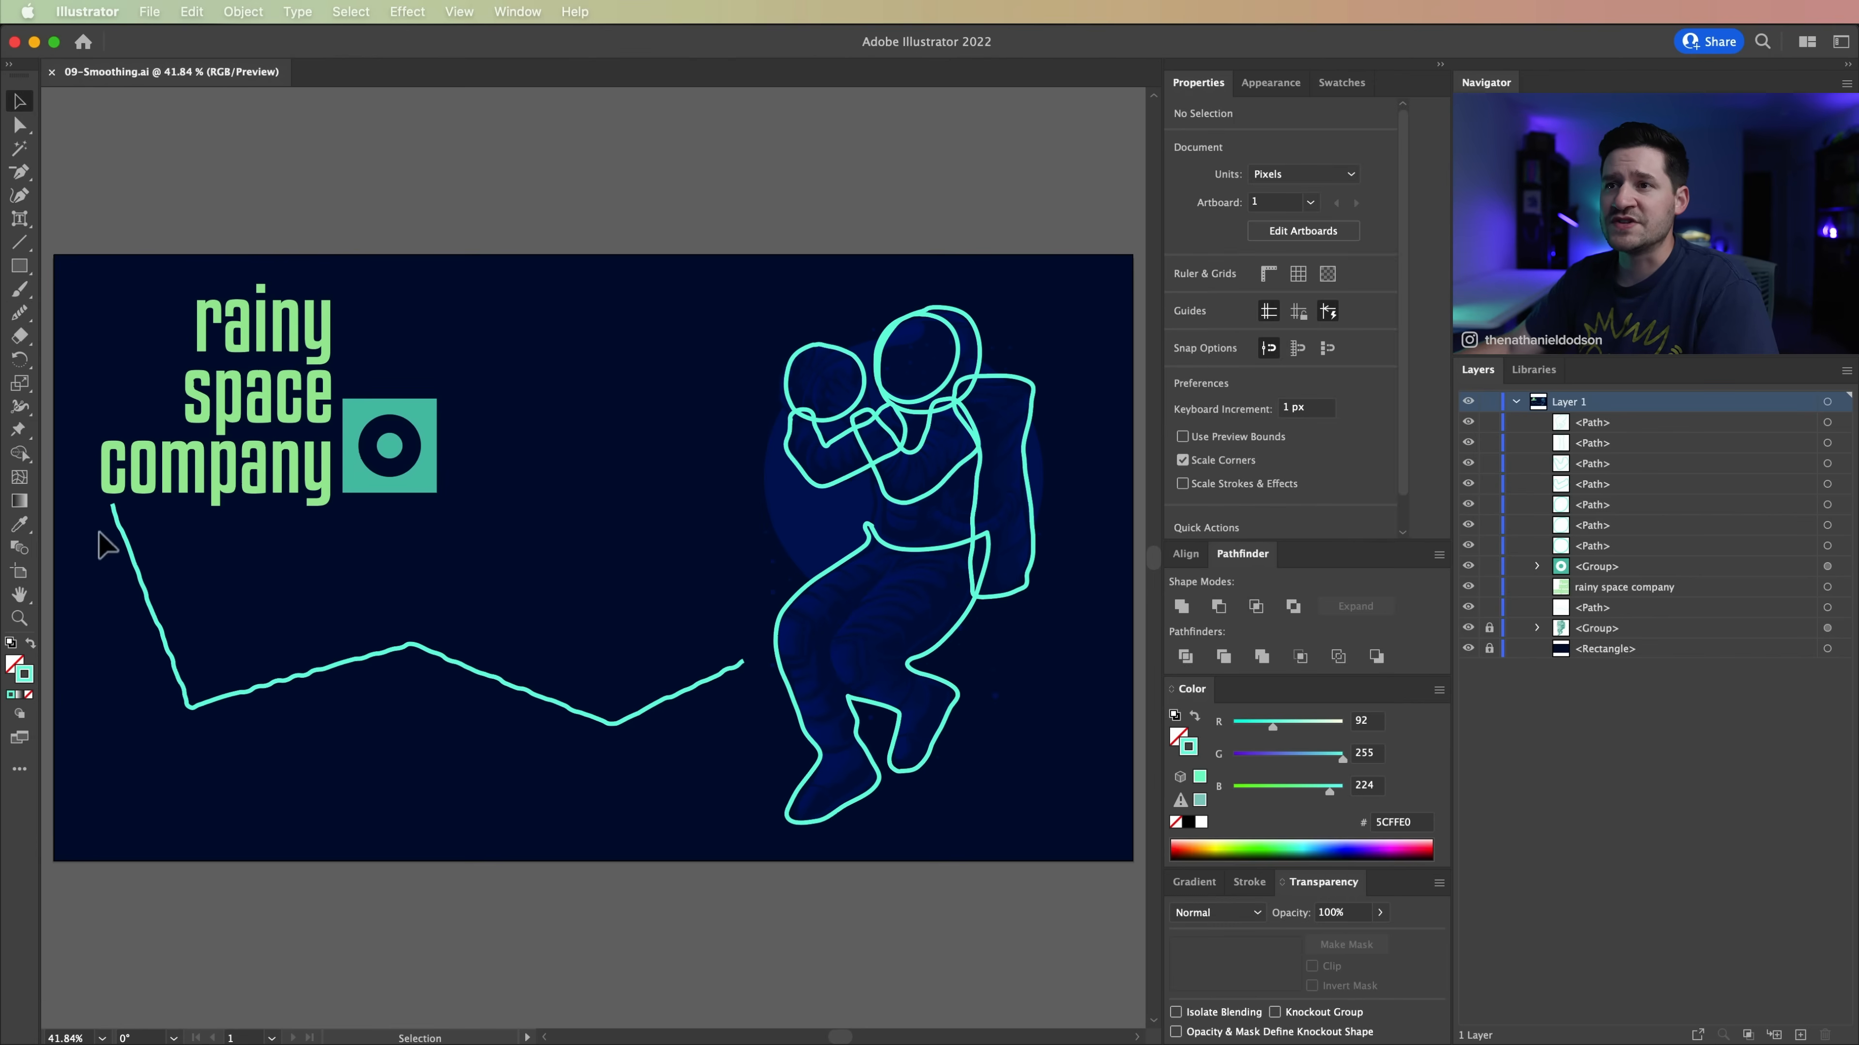
mouse_move(108, 613)
mouse_down()
mouse_move(254, 831)
mouse_move(637, 764)
mouse_up()
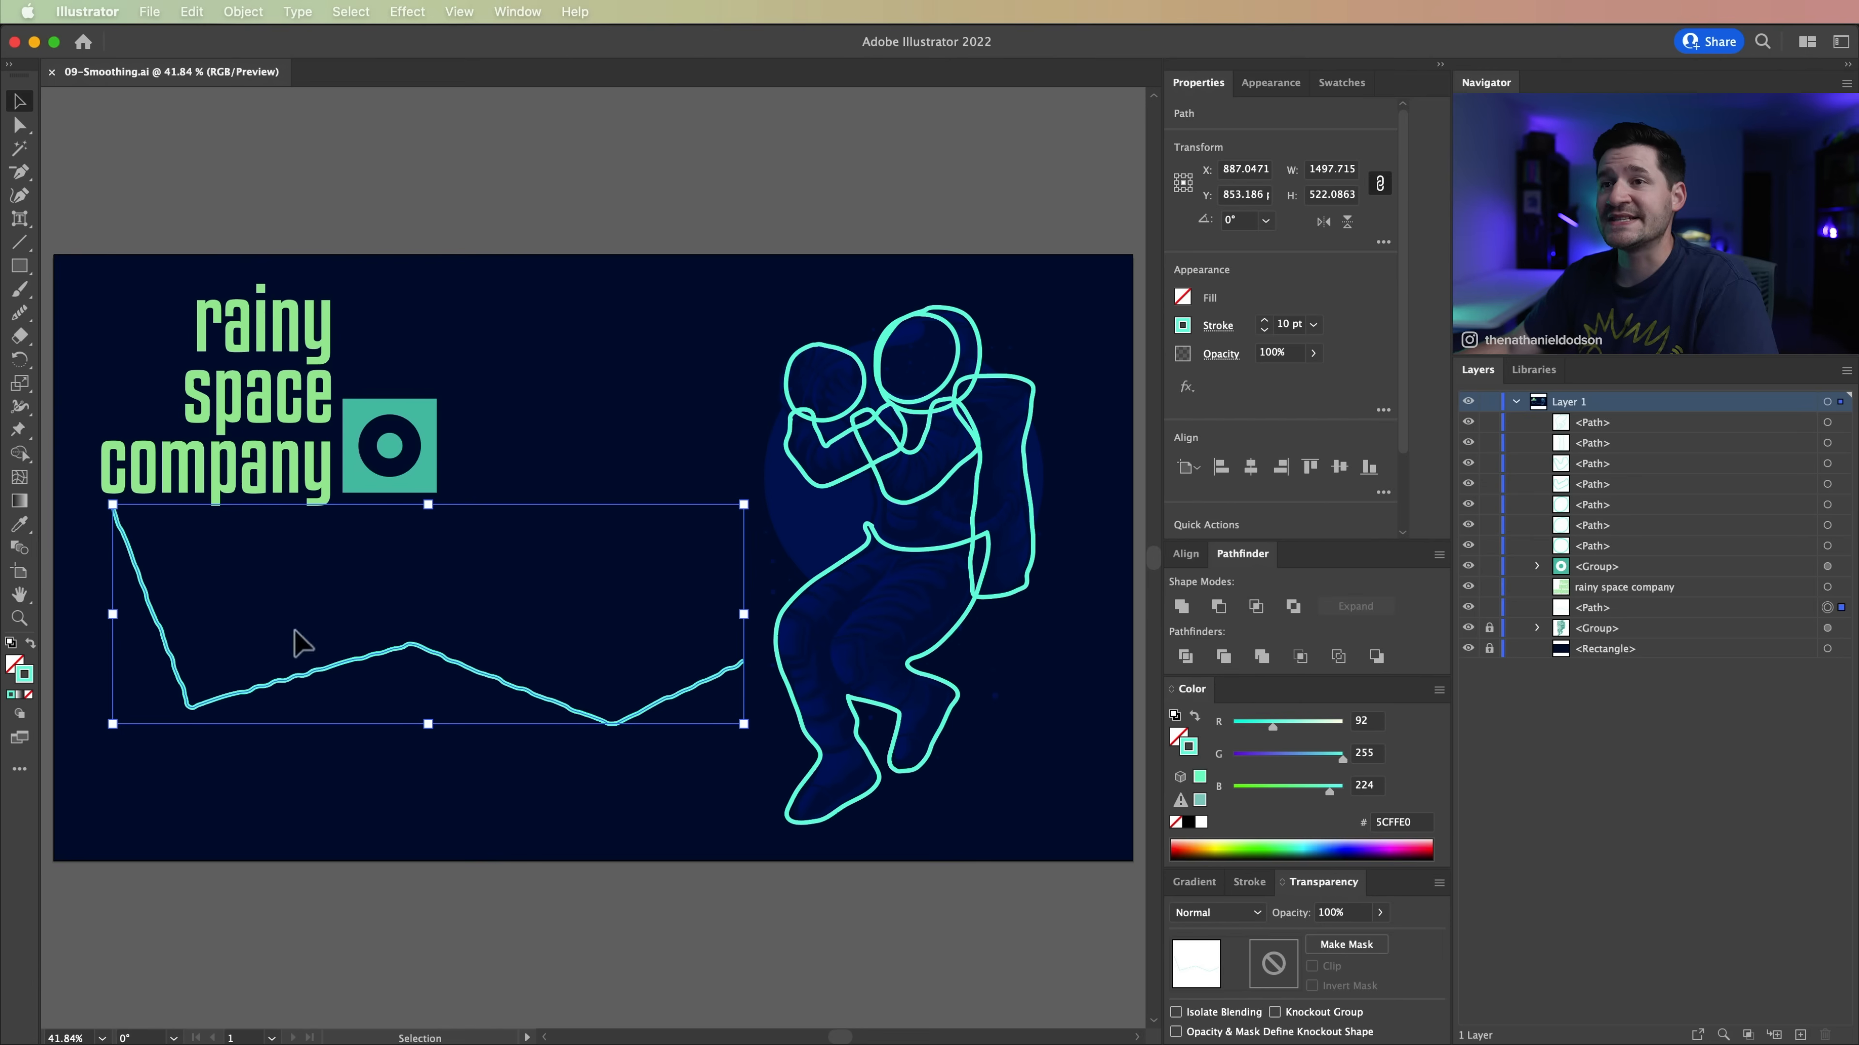
click(19, 315)
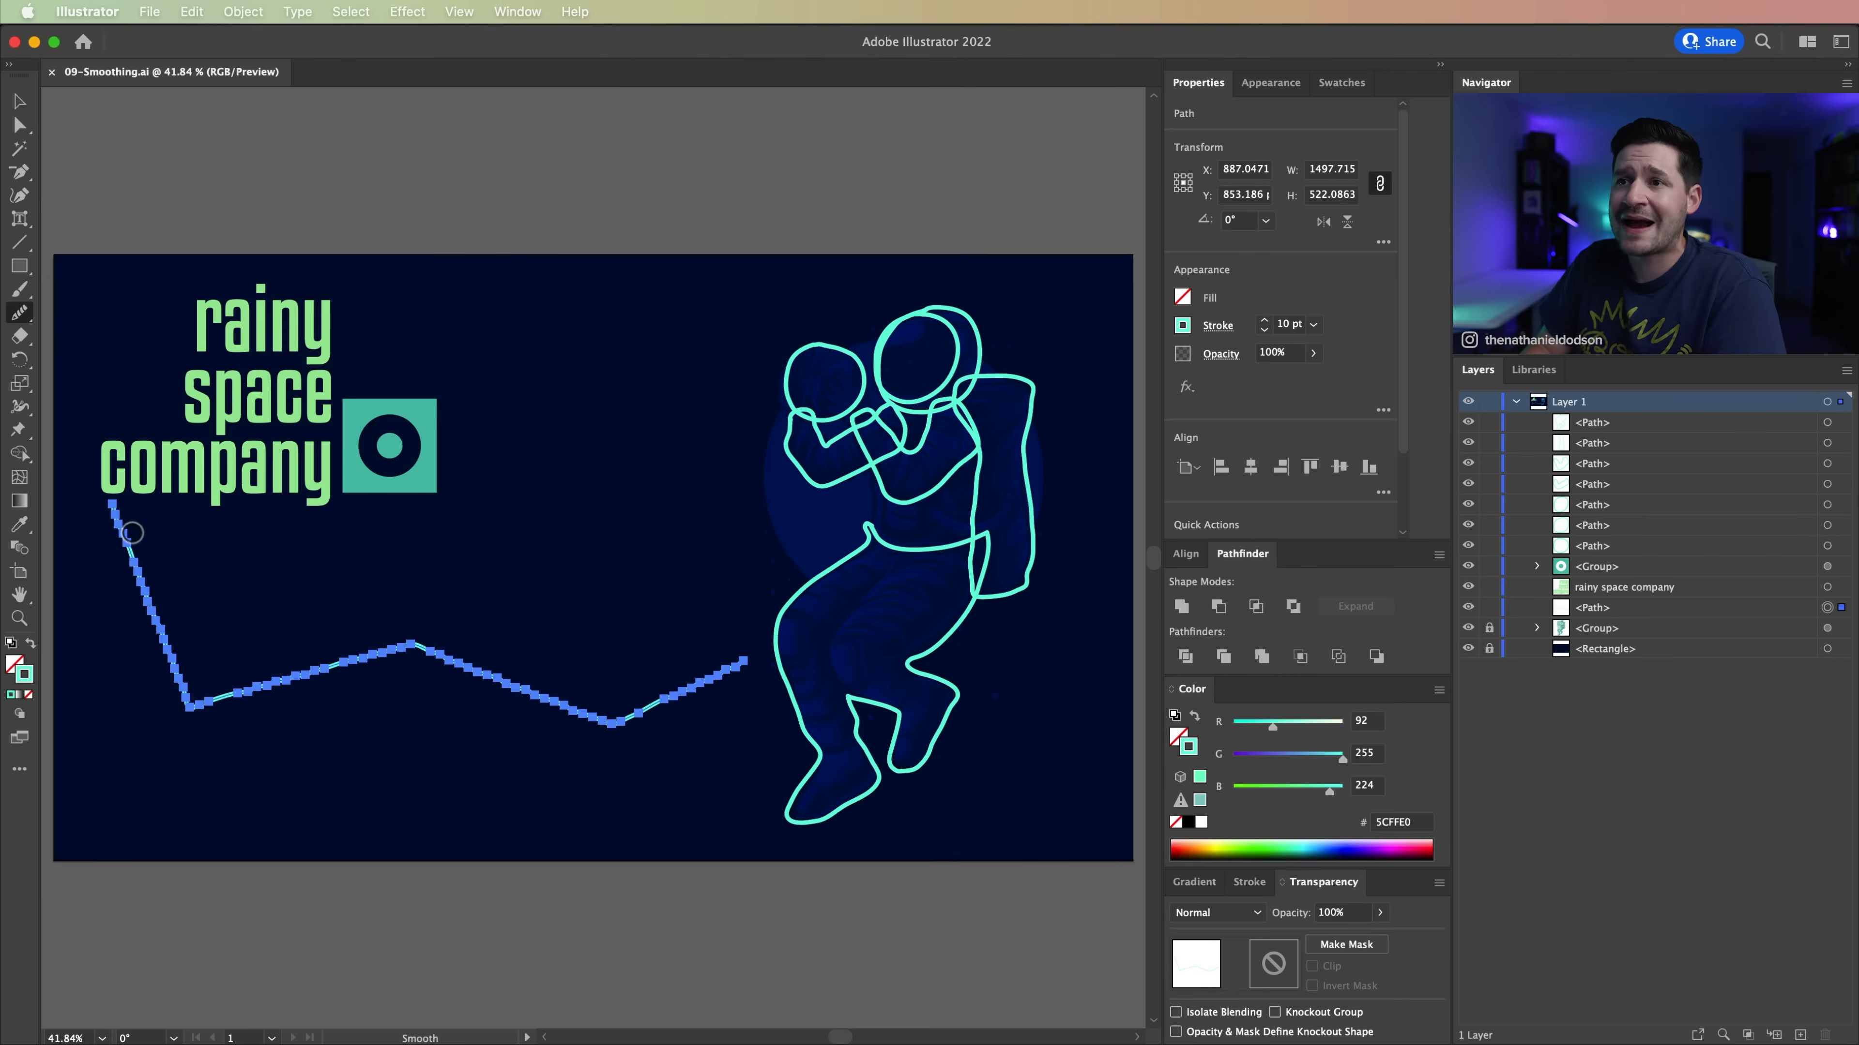
mouse_move(125, 543)
mouse_down()
mouse_move(119, 529)
mouse_move(219, 728)
mouse_up()
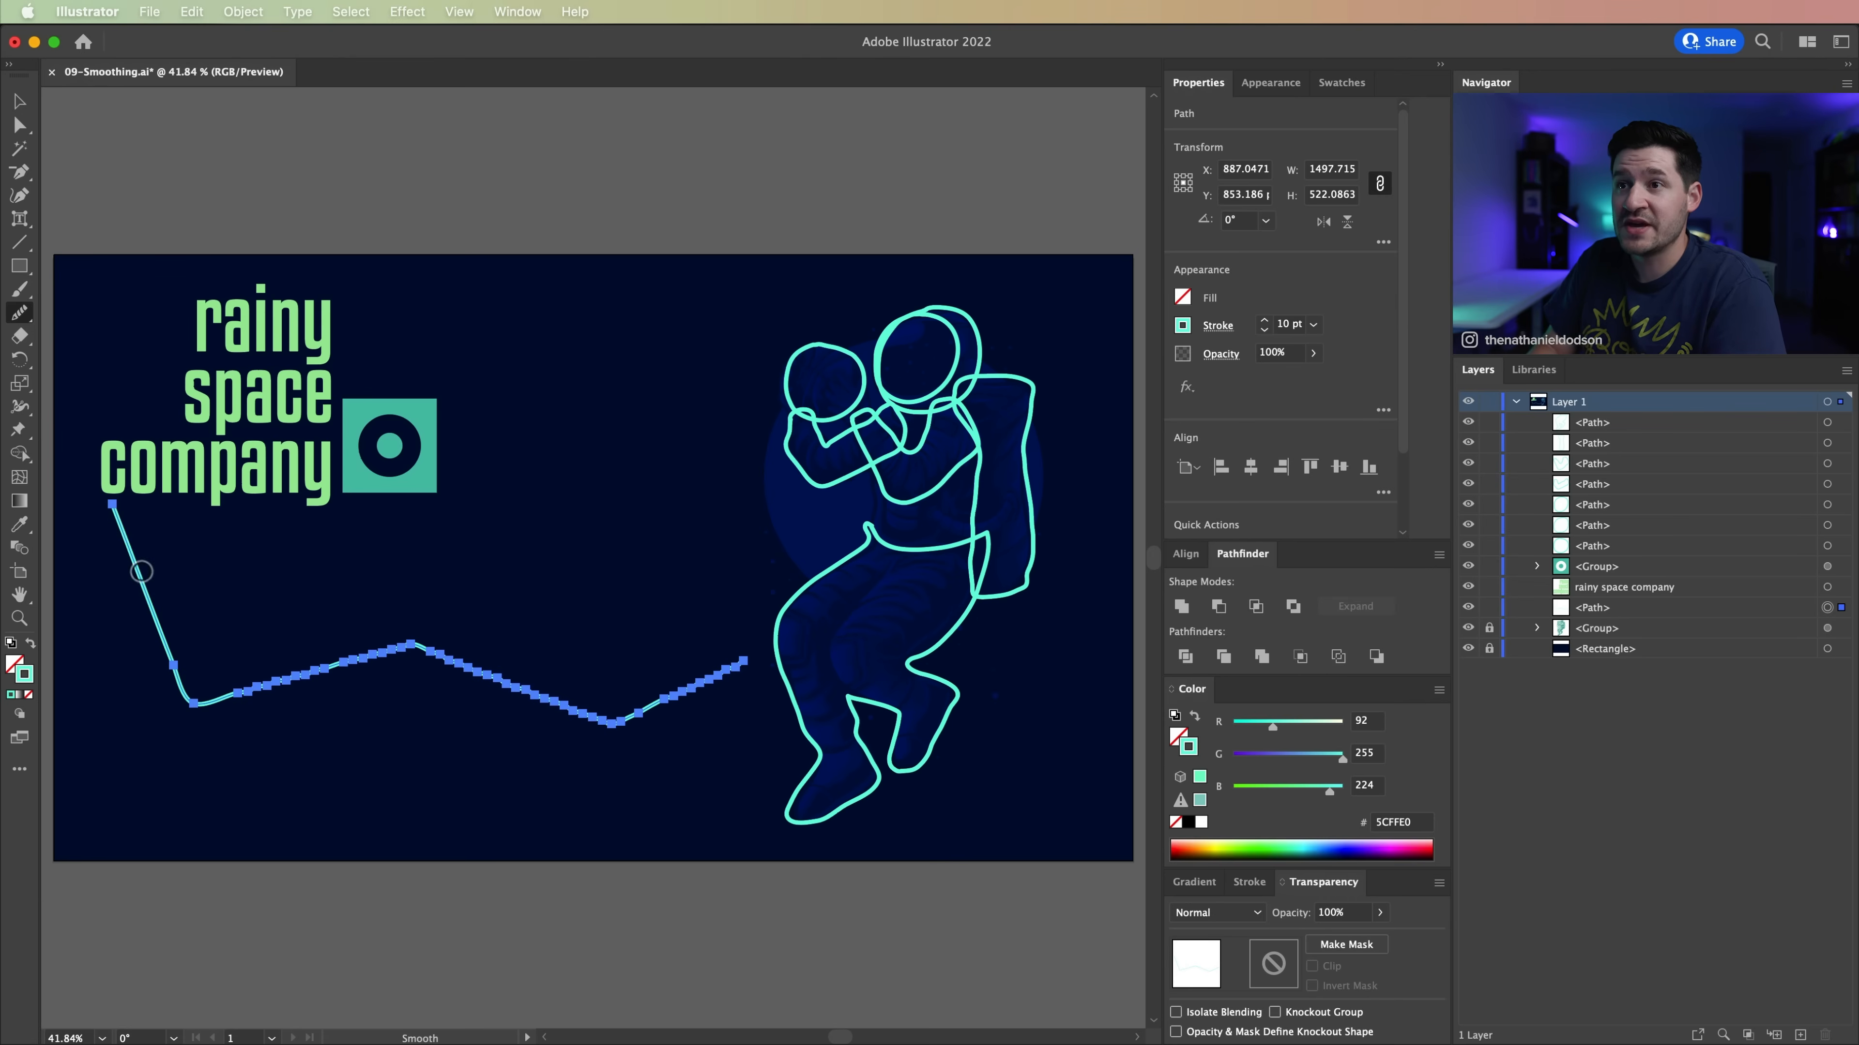
mouse_move(131, 558)
mouse_down()
mouse_move(183, 651)
mouse_move(271, 686)
mouse_up()
mouse_move(403, 633)
mouse_down()
mouse_move(474, 641)
mouse_move(640, 730)
mouse_move(703, 711)
mouse_move(765, 657)
mouse_up()
key(v)
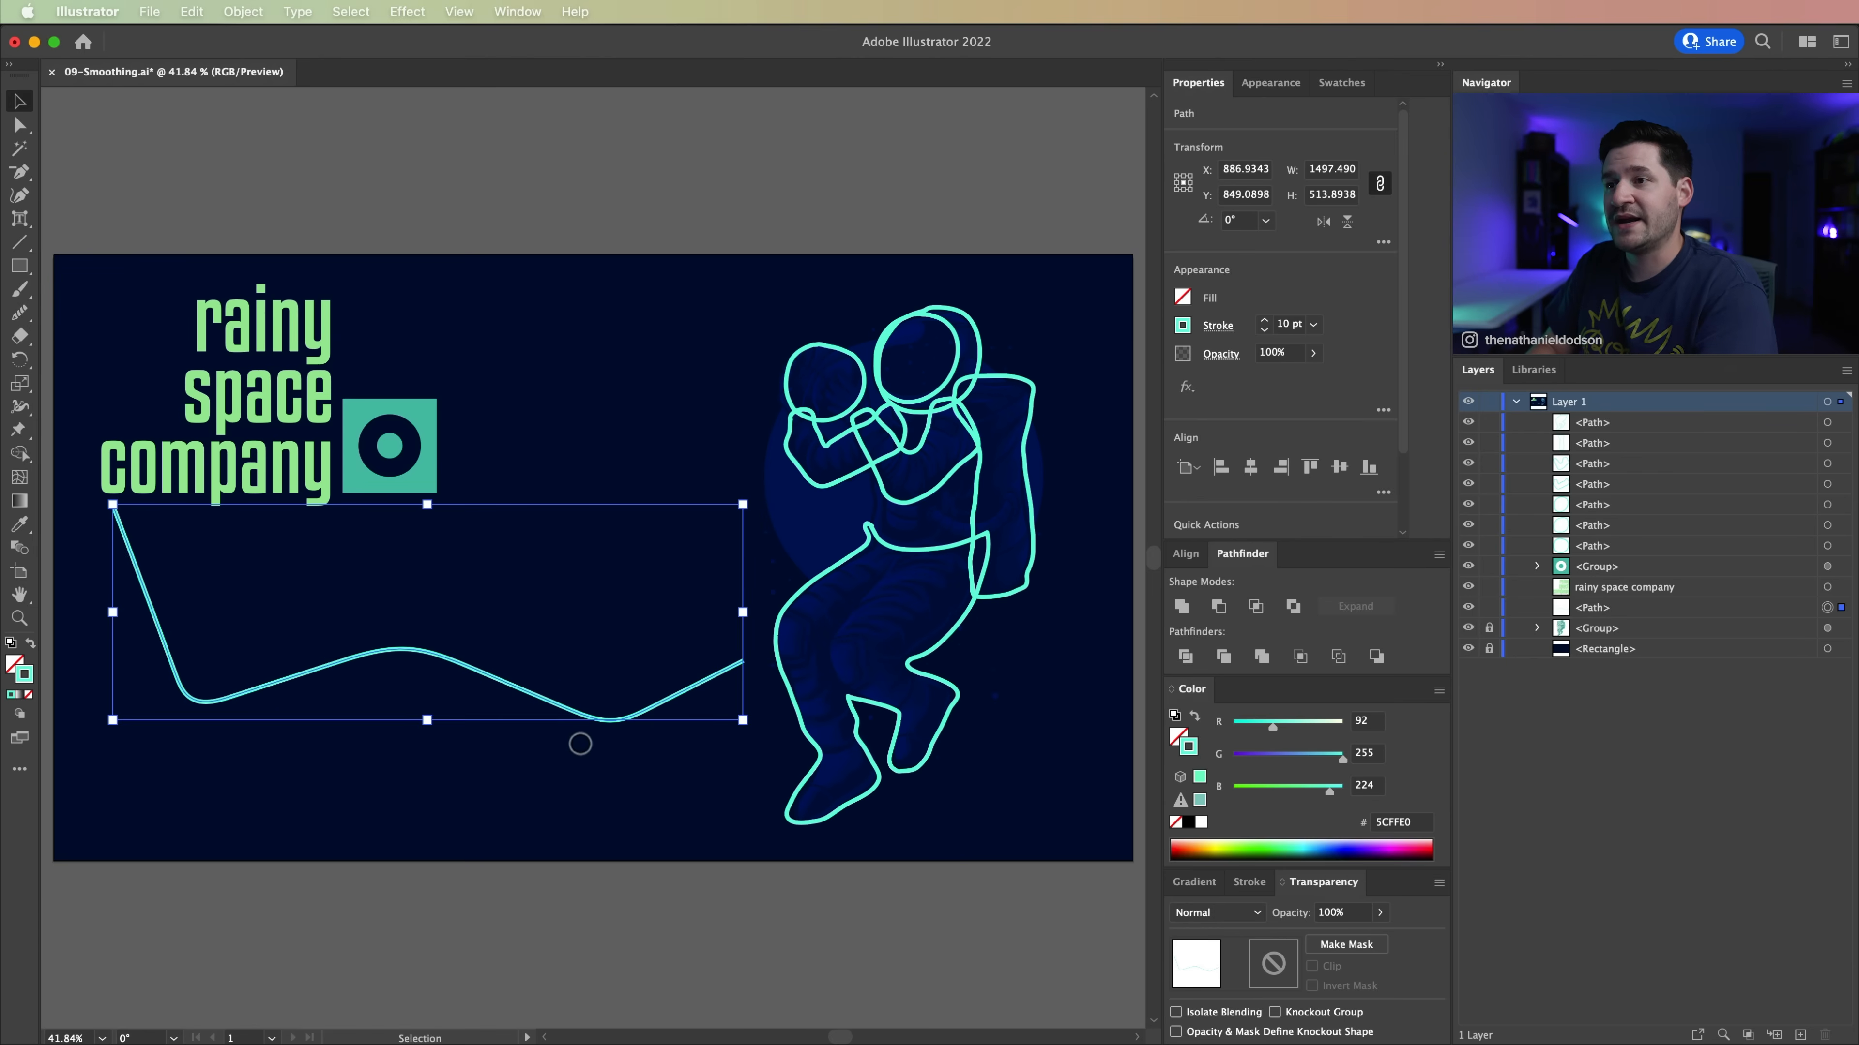
click(525, 949)
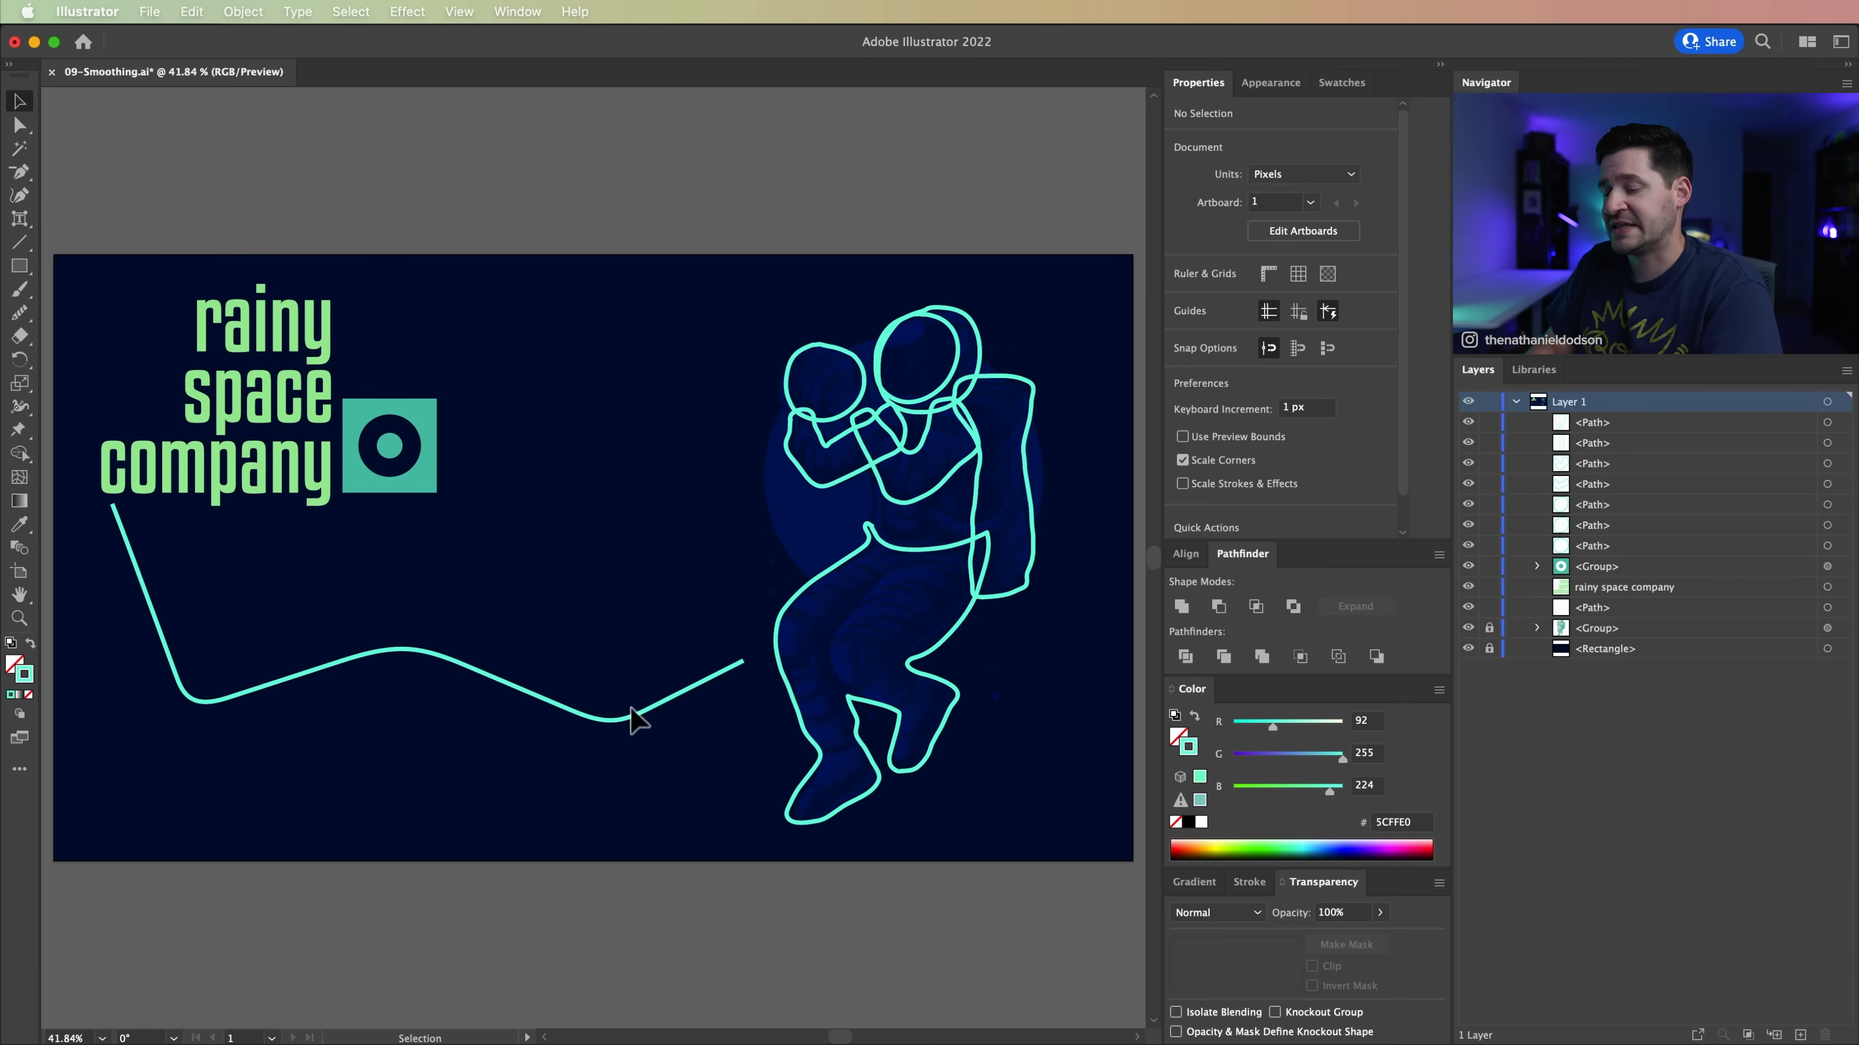
Step: Delete the rough basketball outline beside the astronaut's helmet
drag(878, 490, 732, 535)
key(z)
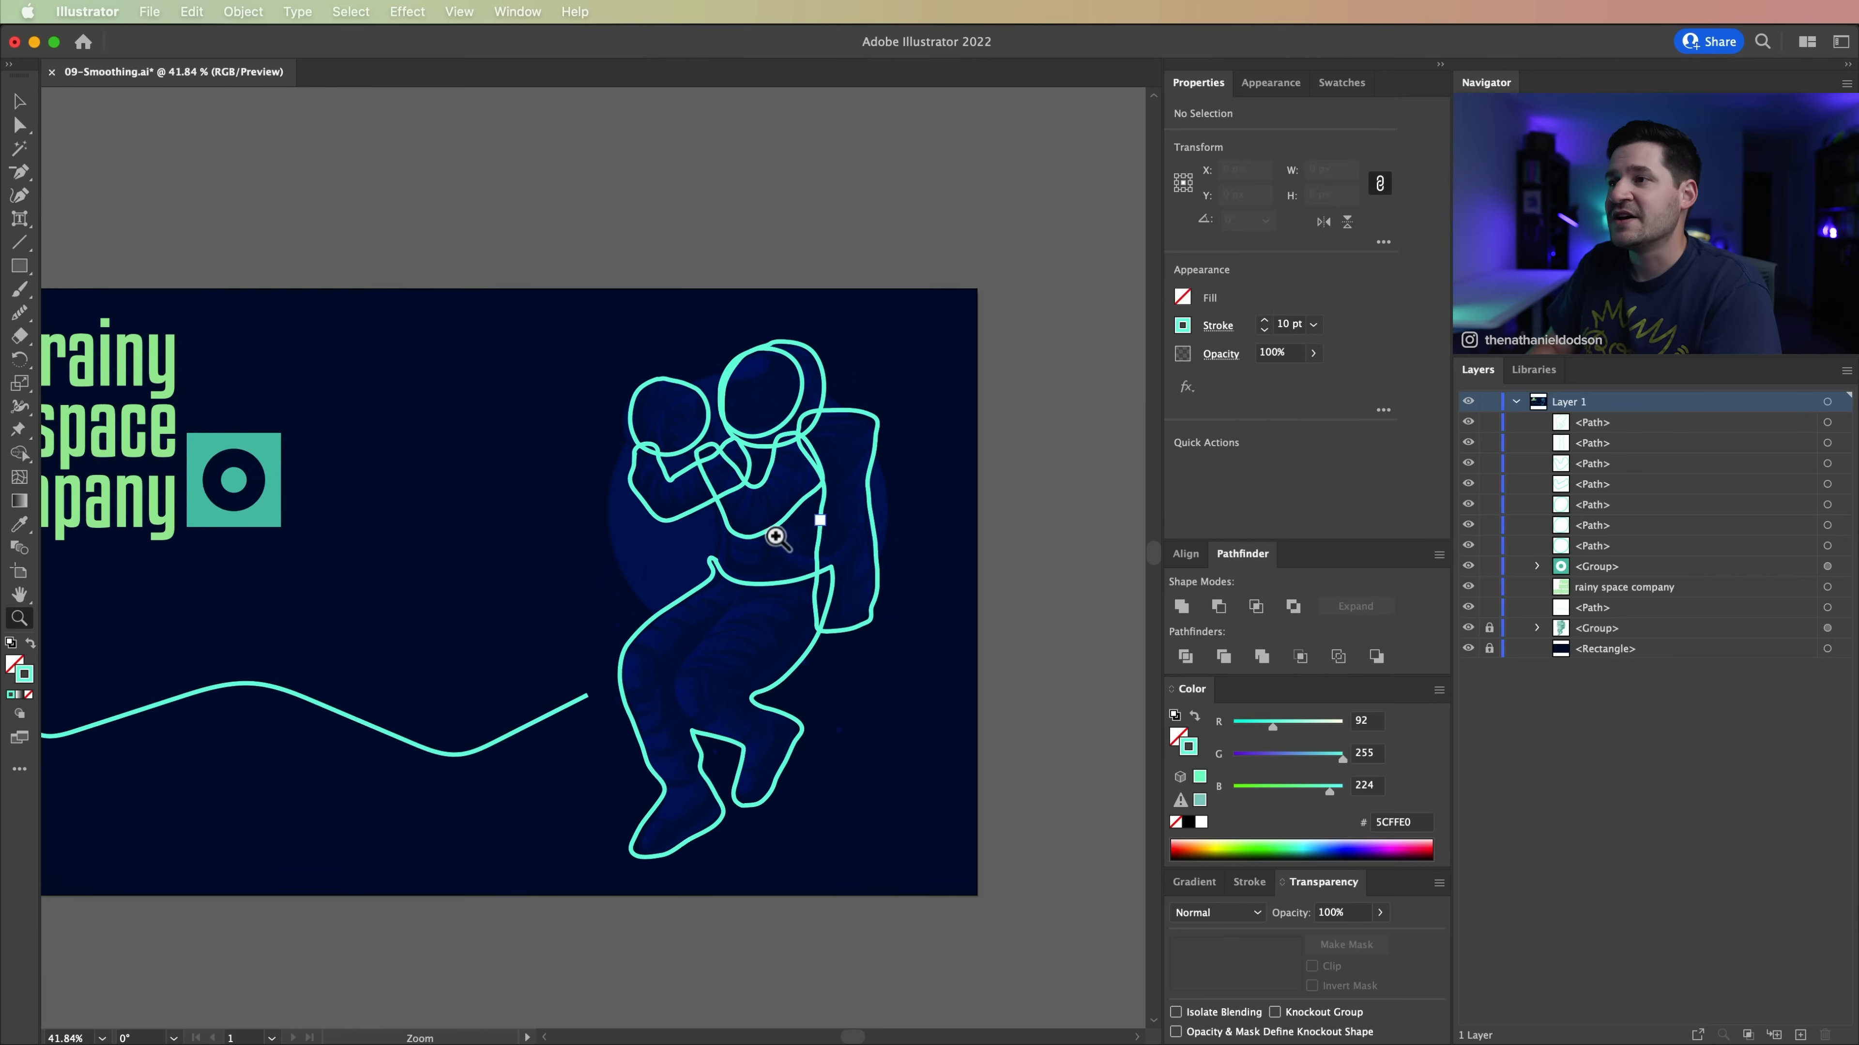
click(766, 536)
click(673, 524)
click(569, 498)
drag(625, 502, 705, 320)
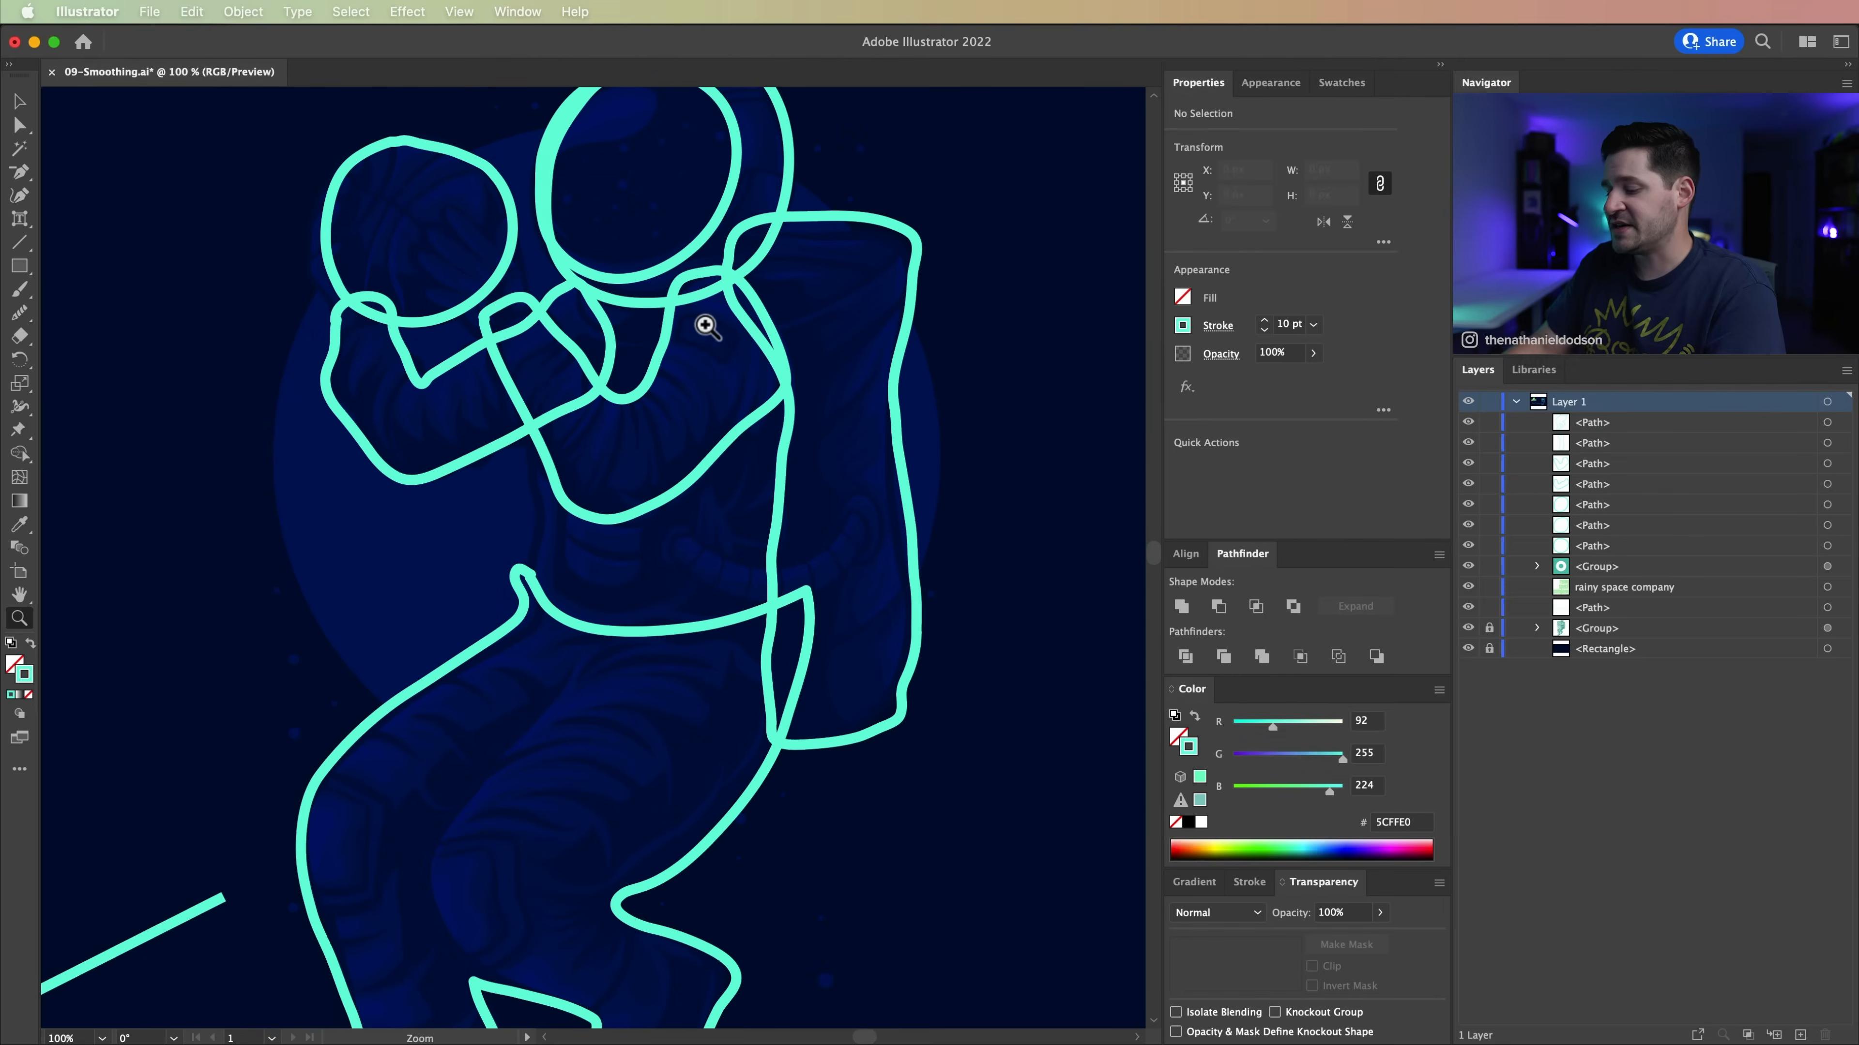
alt+click(705, 332)
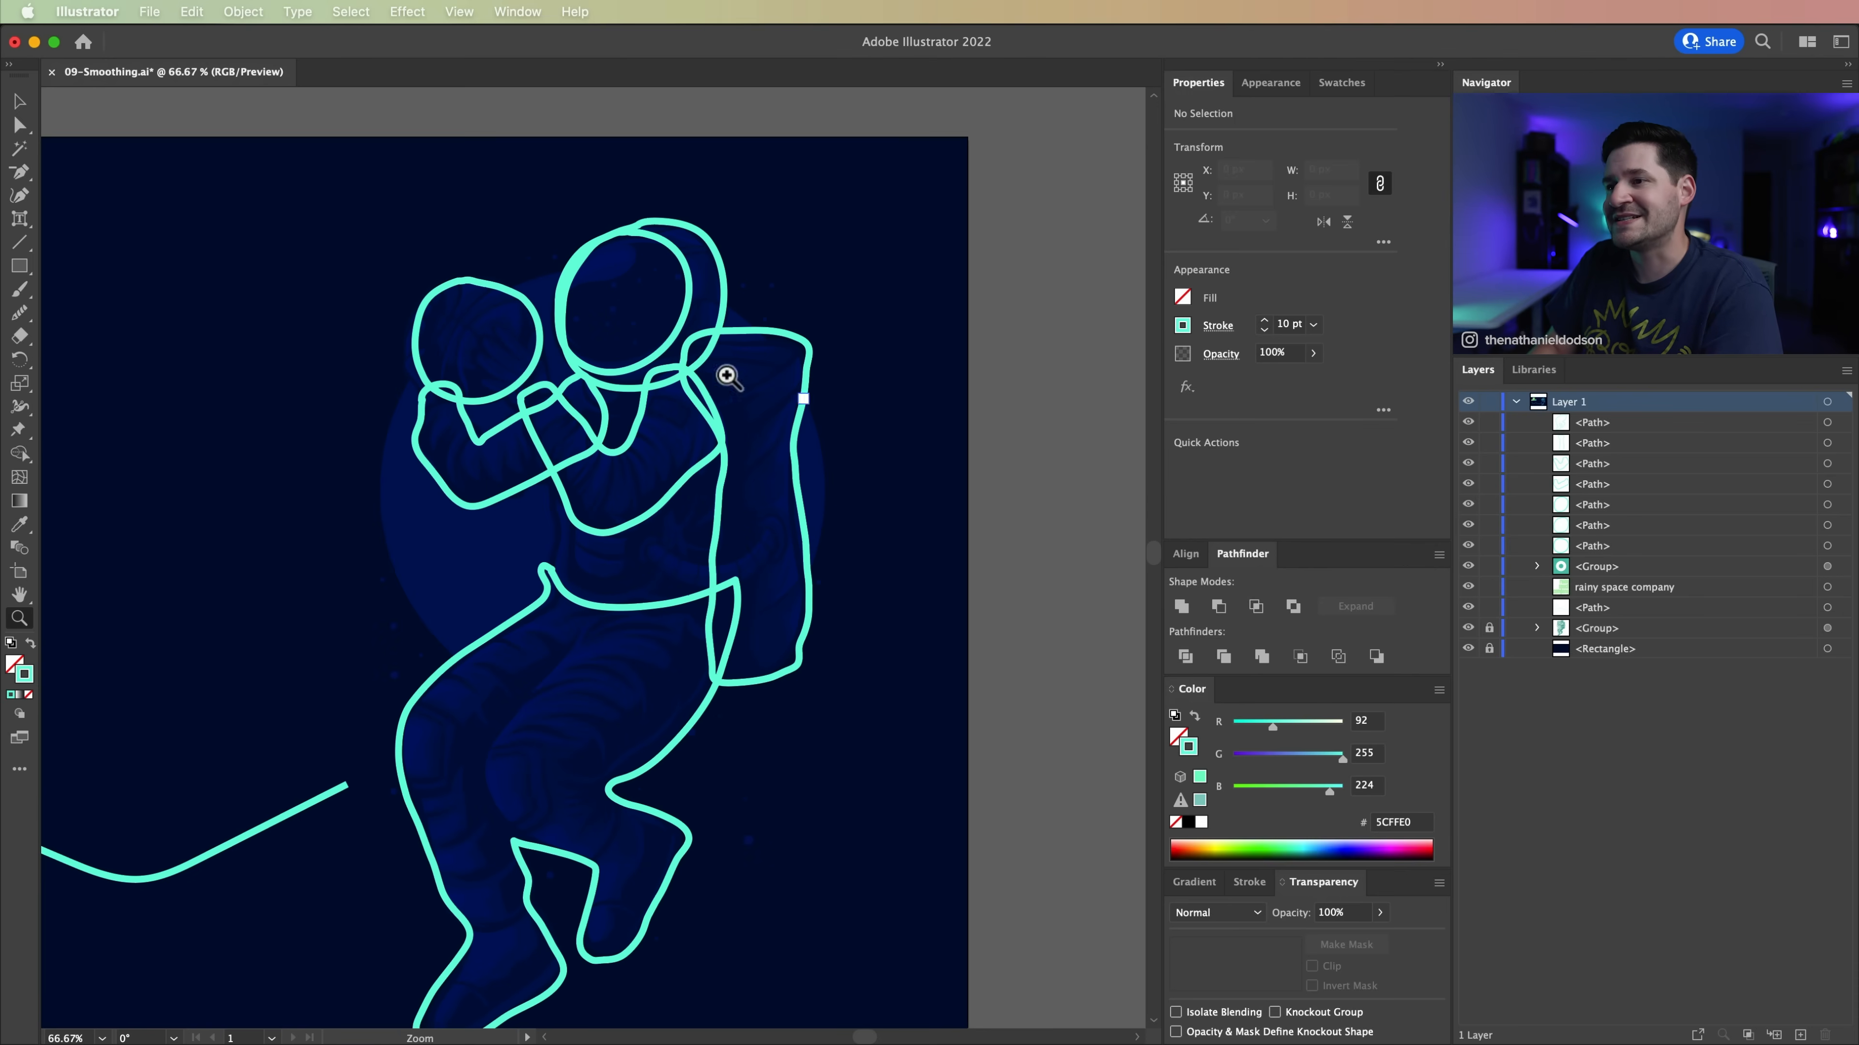
drag(581, 684, 668, 788)
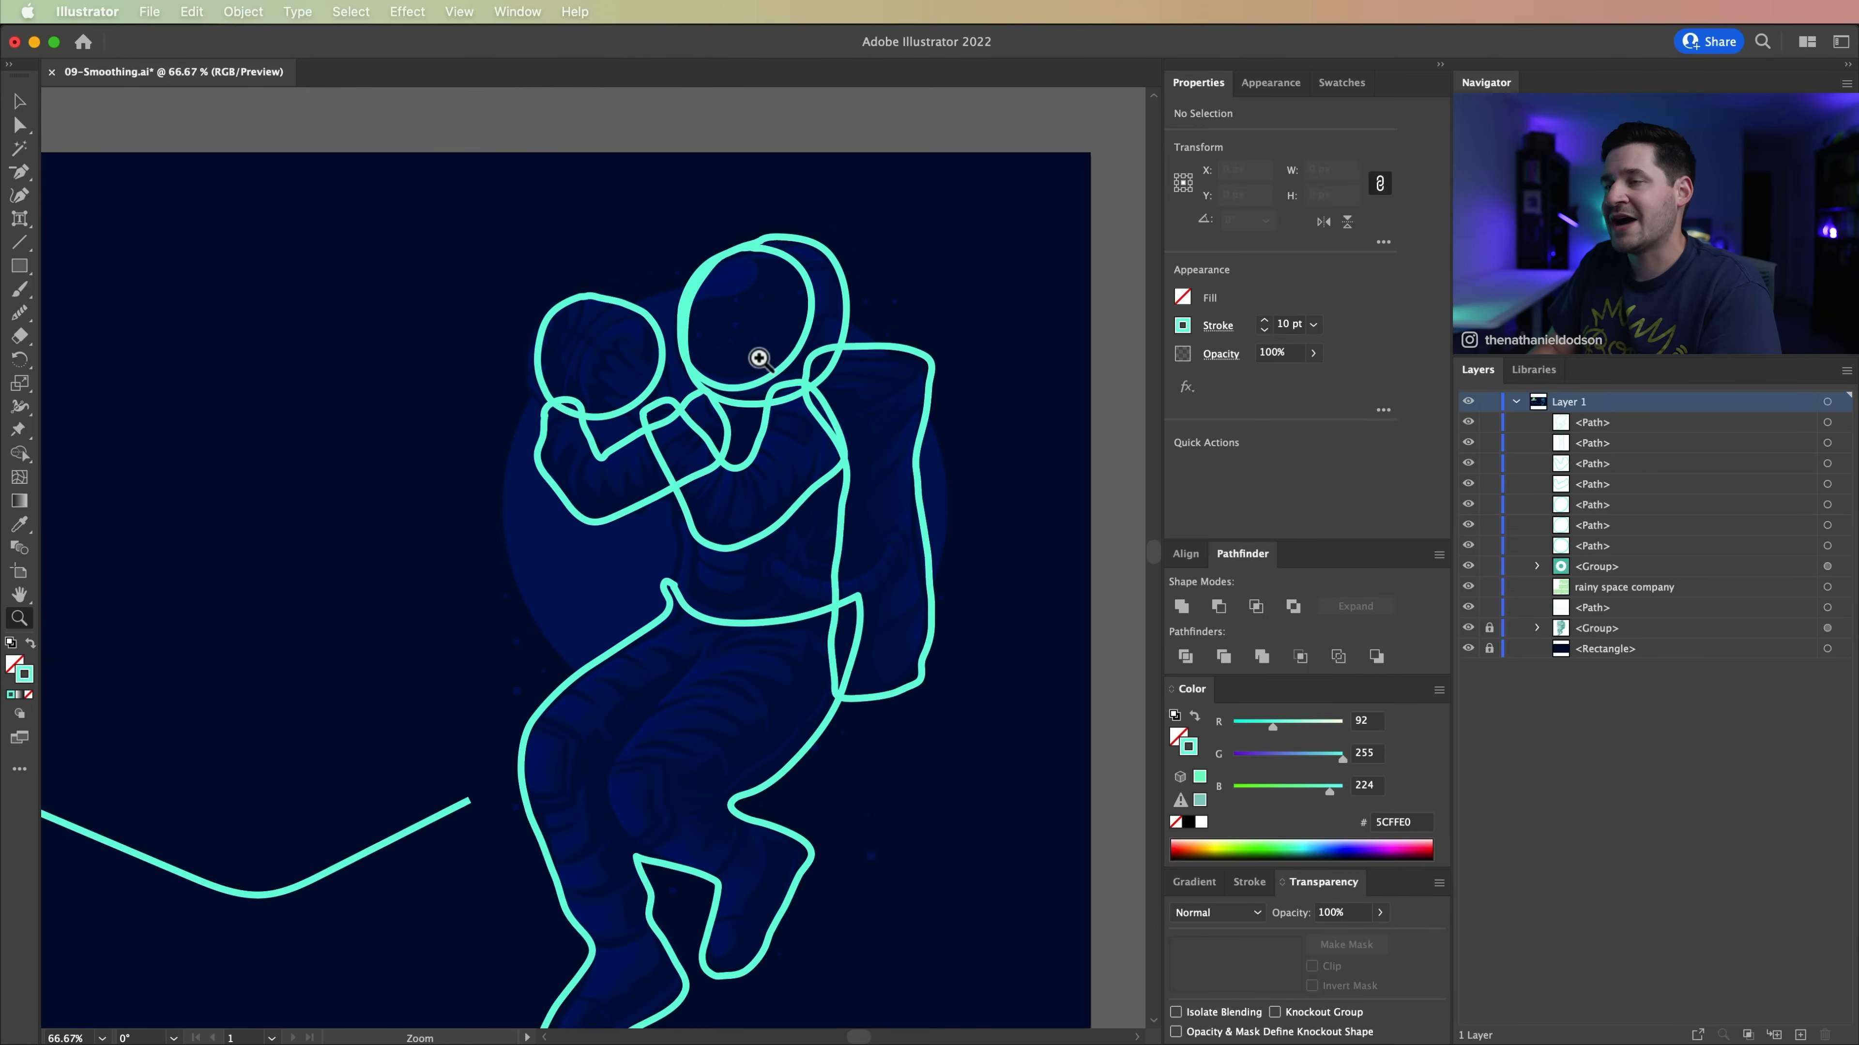
drag(715, 485, 868, 576)
key(v)
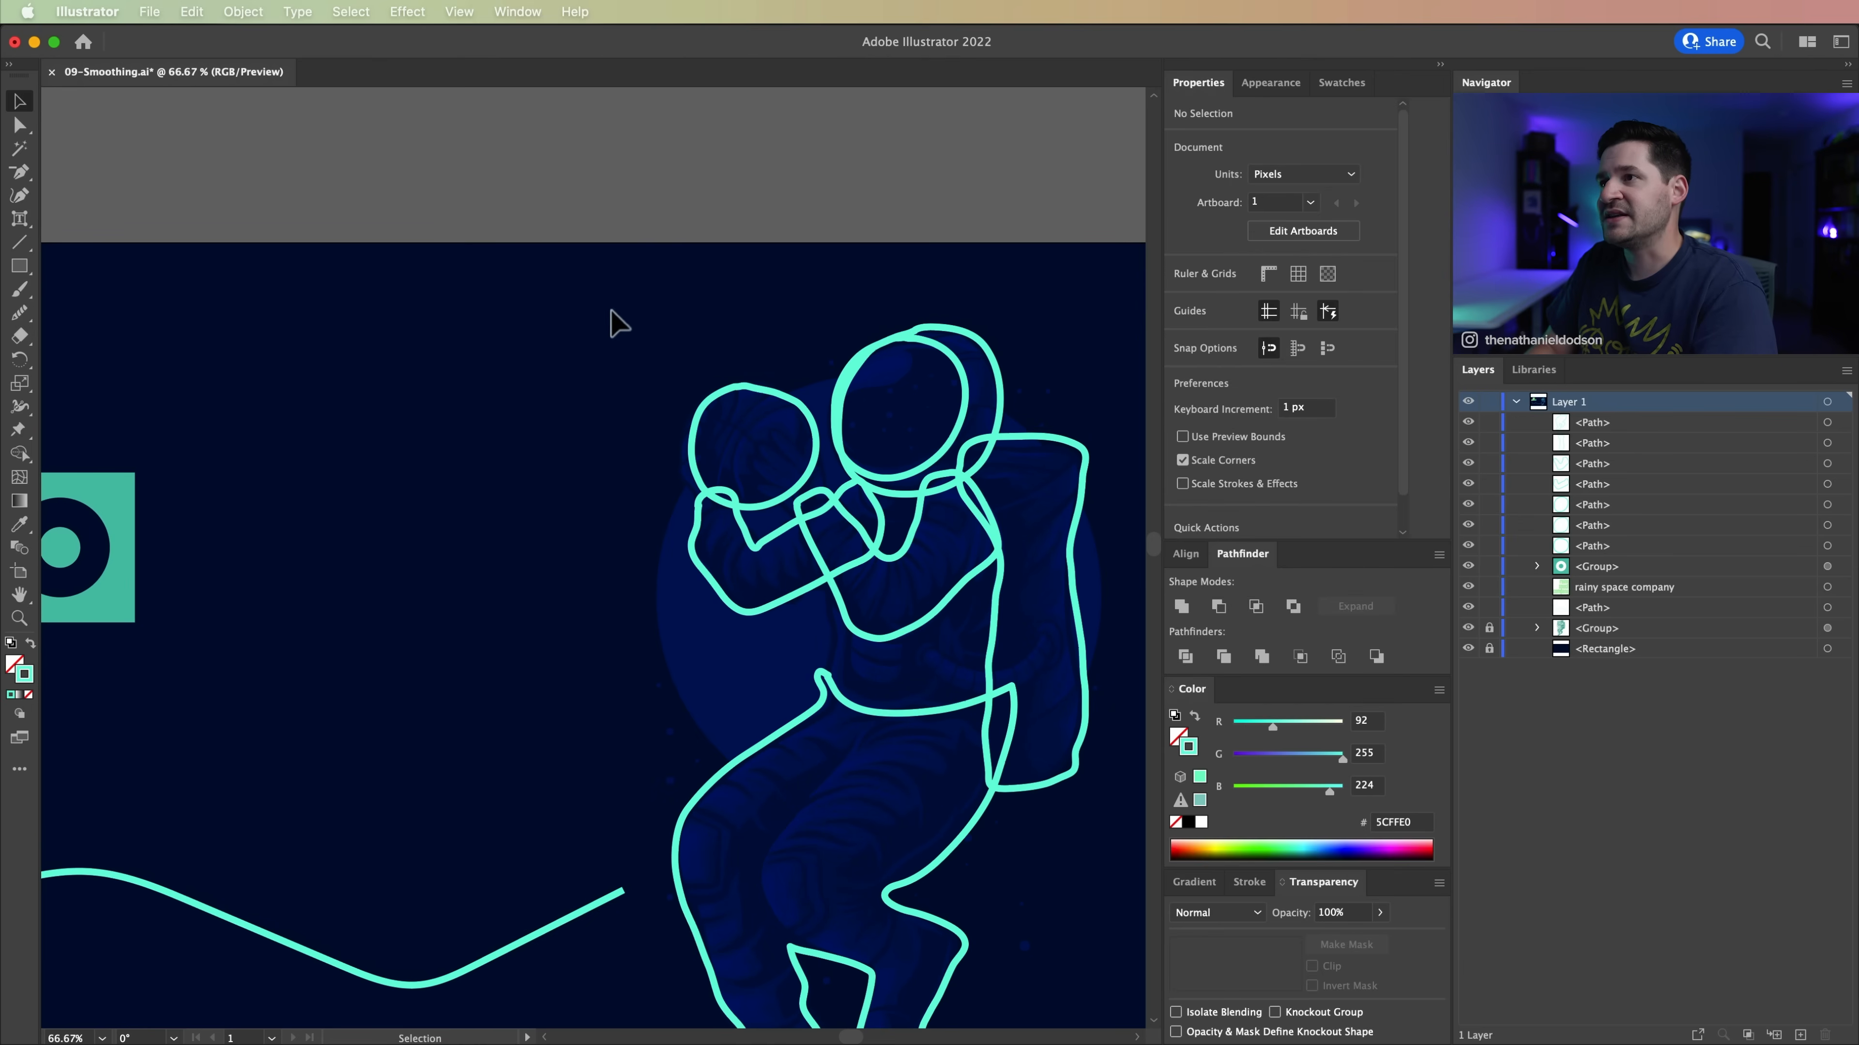
click(817, 448)
key(Delete)
Step: Review the Pencil tool options, including the Option key toggle to the Smooth tool, and accept them
key(z)
click(753, 440)
click(621, 550)
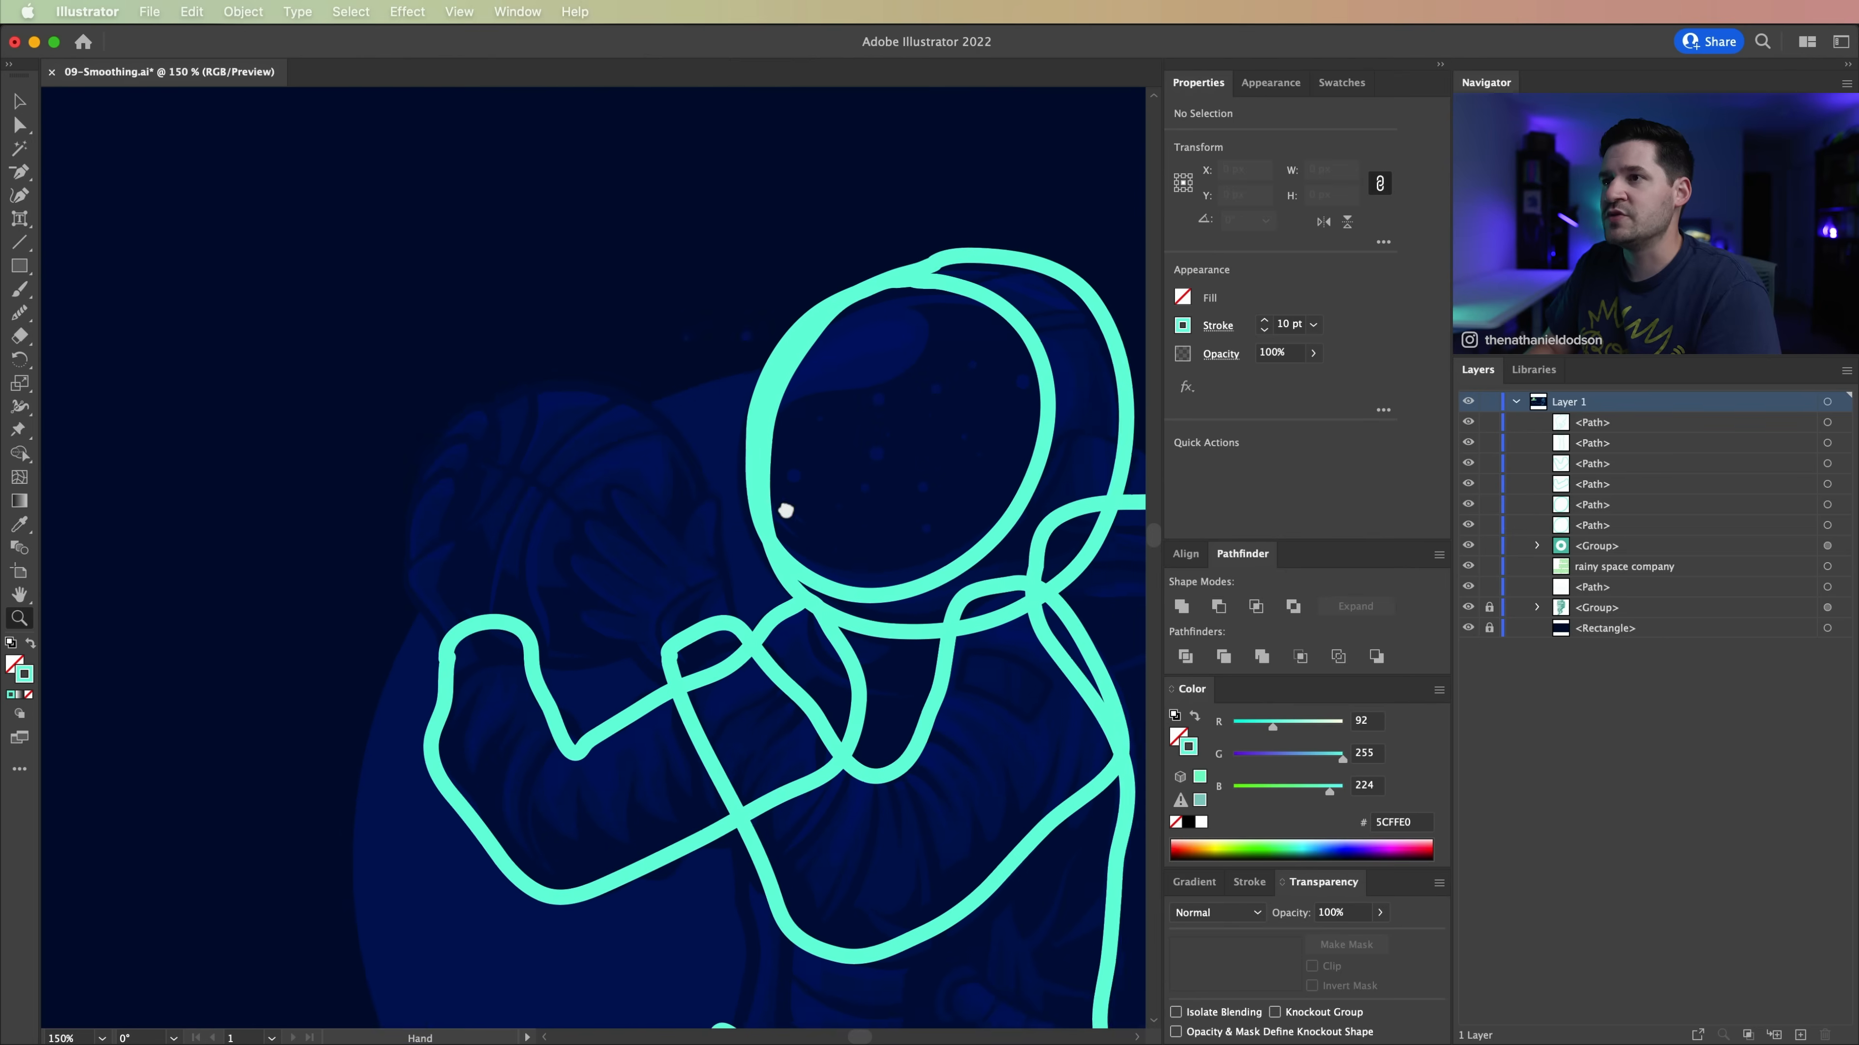
click(20, 315)
click(20, 315)
click(81, 338)
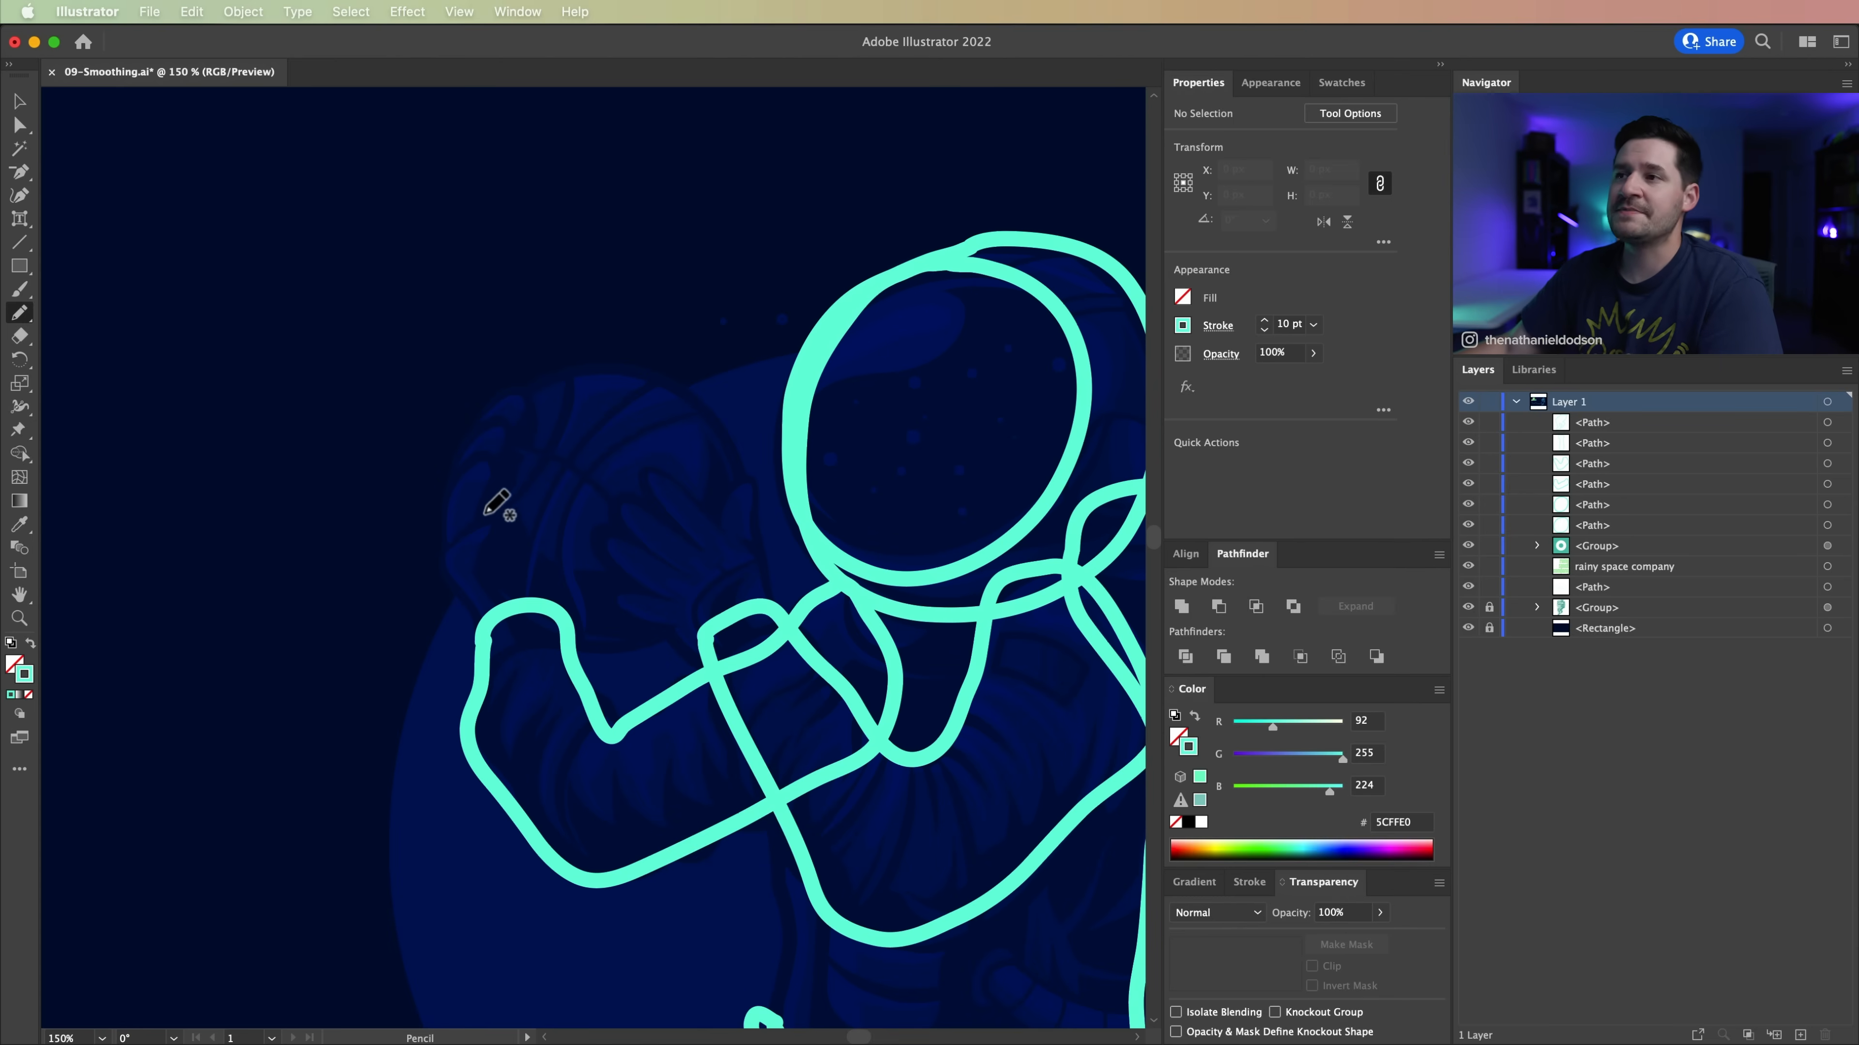
double_click(24, 319)
drag(1851, 629, 364, 200)
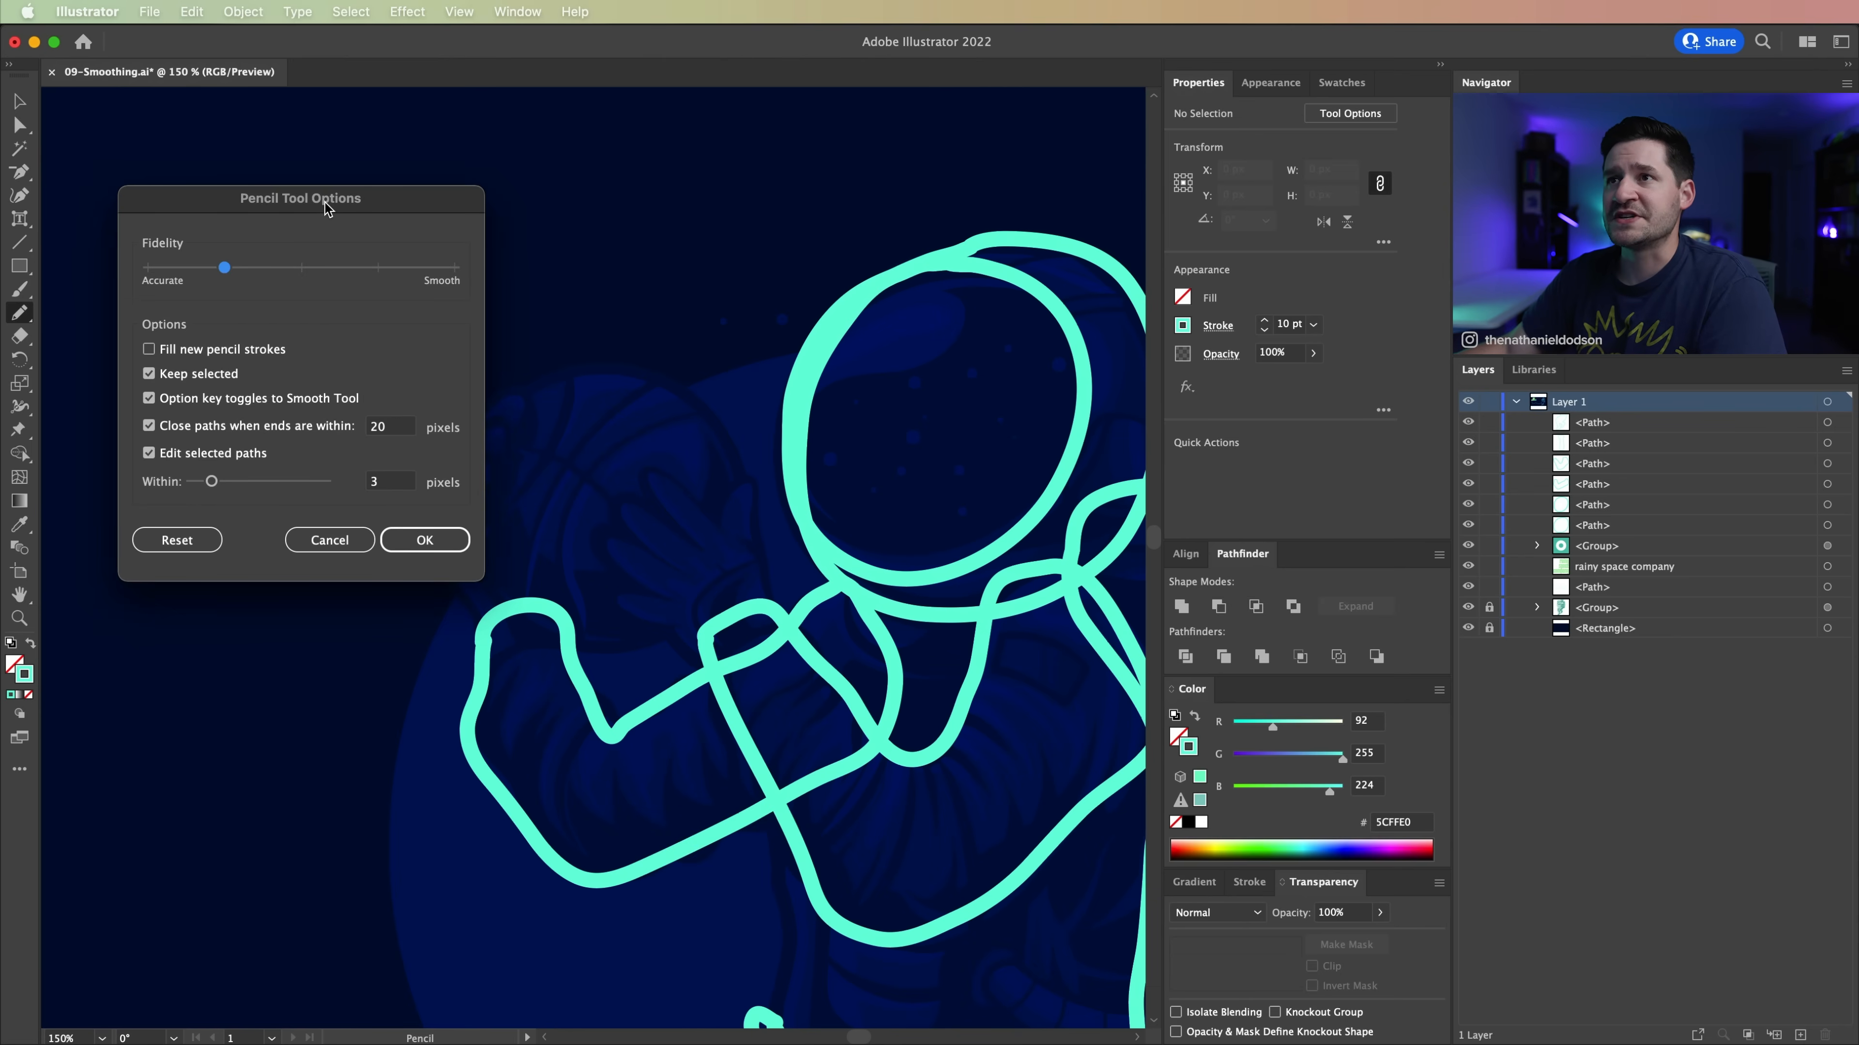
drag(325, 202, 295, 169)
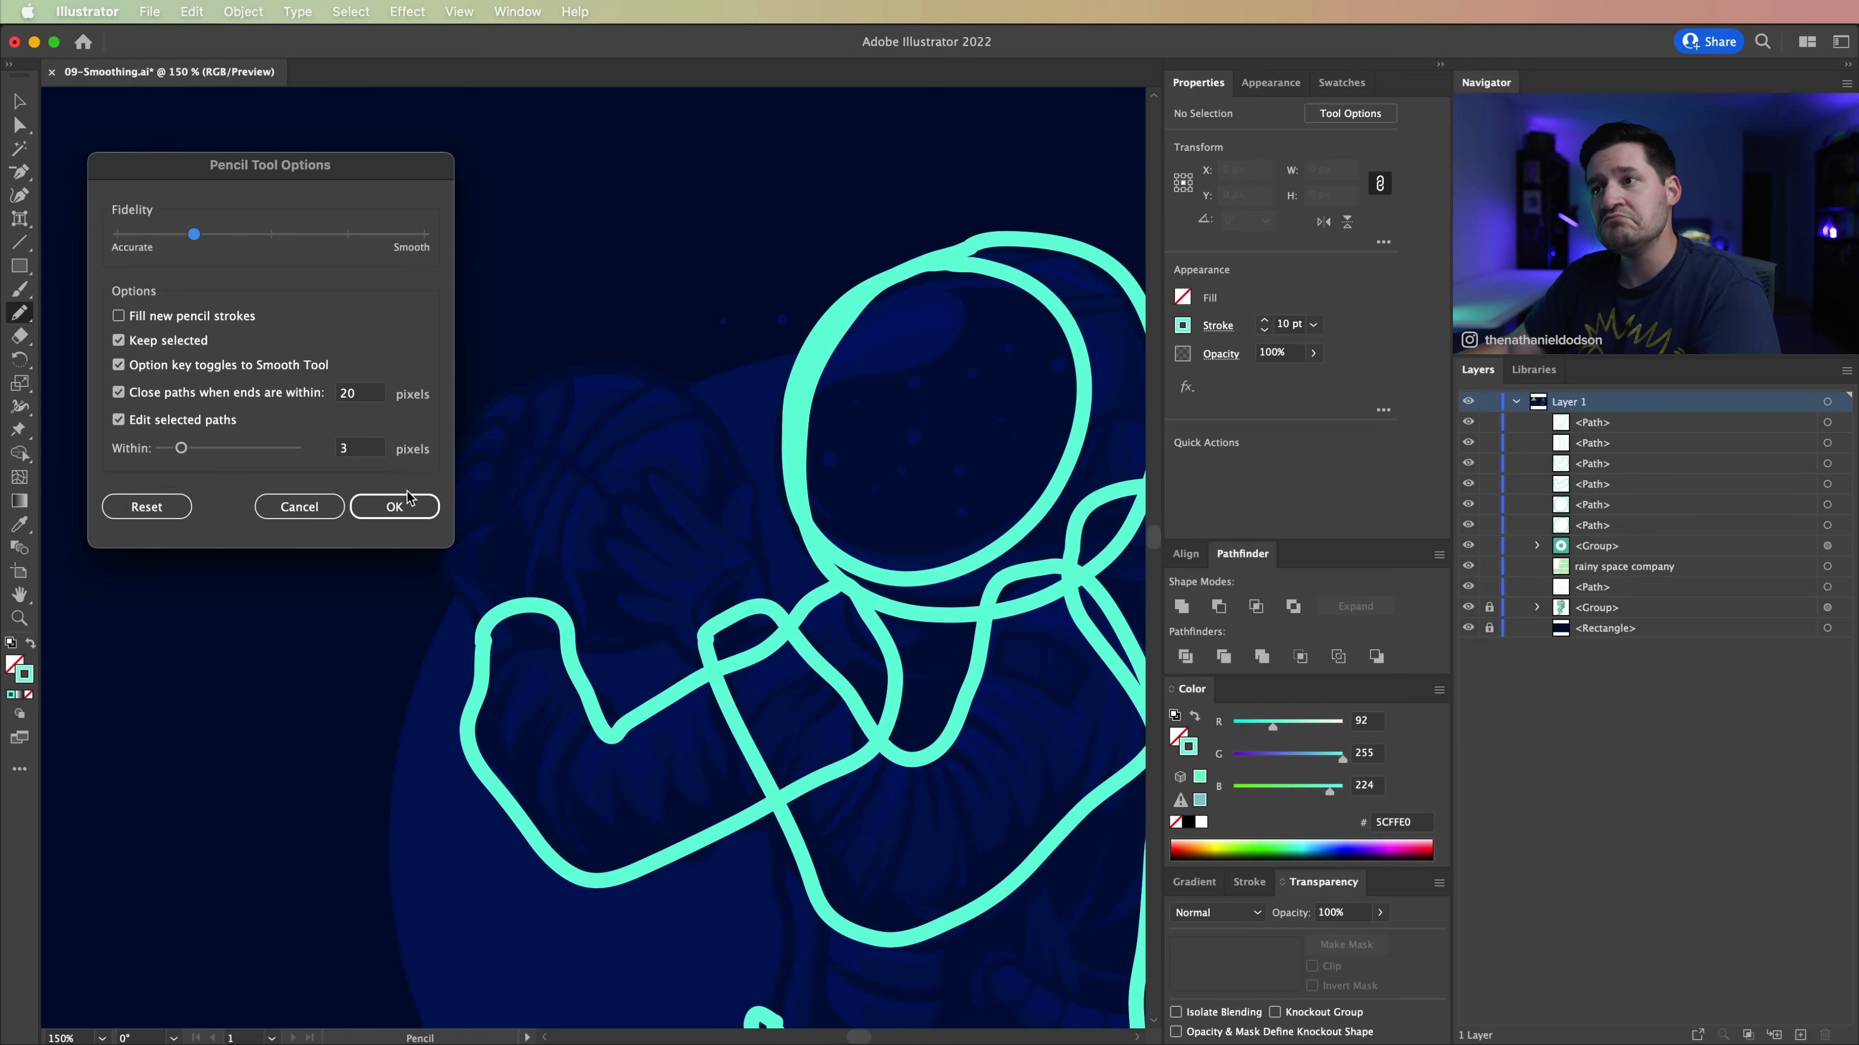
click(407, 508)
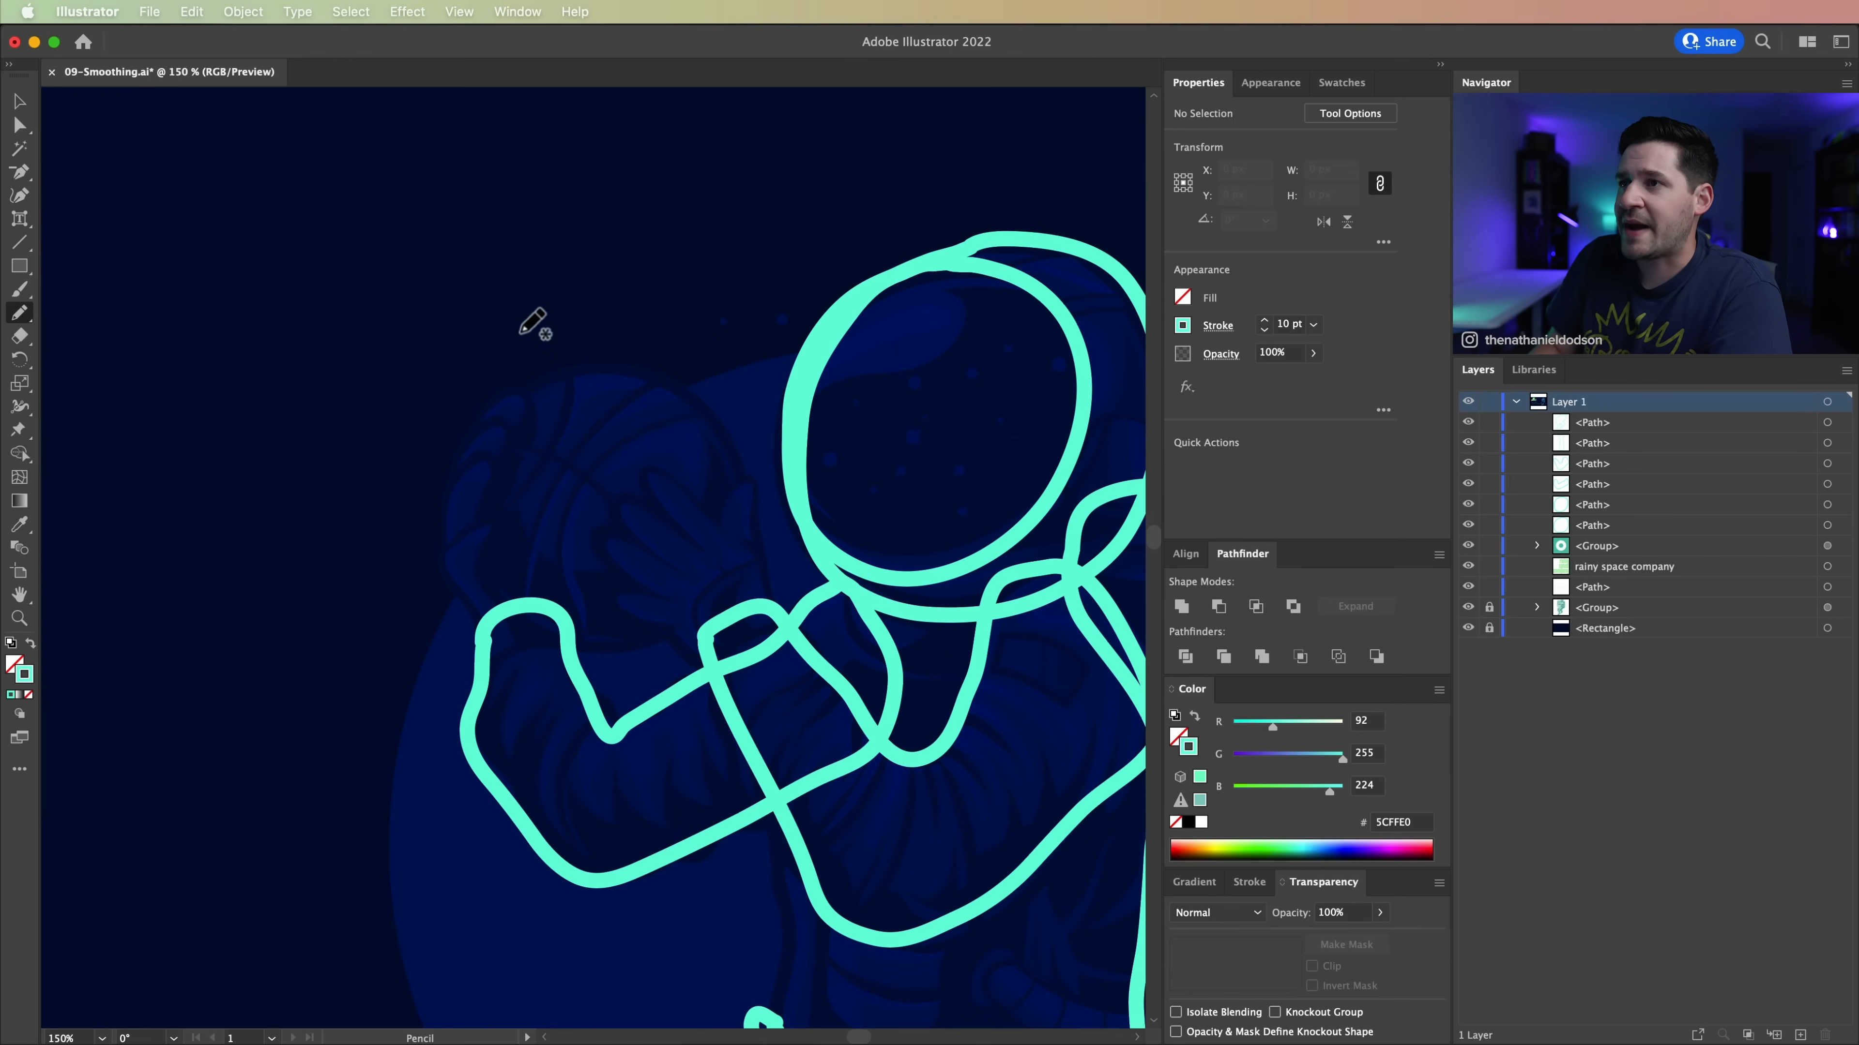
Step: Draw a closed Pencil outline around the basketball and smooth it into a circle about 176 by 174 px
mouse_move(525, 394)
mouse_down()
mouse_move(485, 443)
mouse_move(468, 547)
mouse_move(552, 639)
mouse_move(626, 649)
mouse_move(687, 617)
mouse_move(725, 549)
mouse_move(719, 441)
mouse_move(621, 391)
mouse_move(530, 388)
mouse_up()
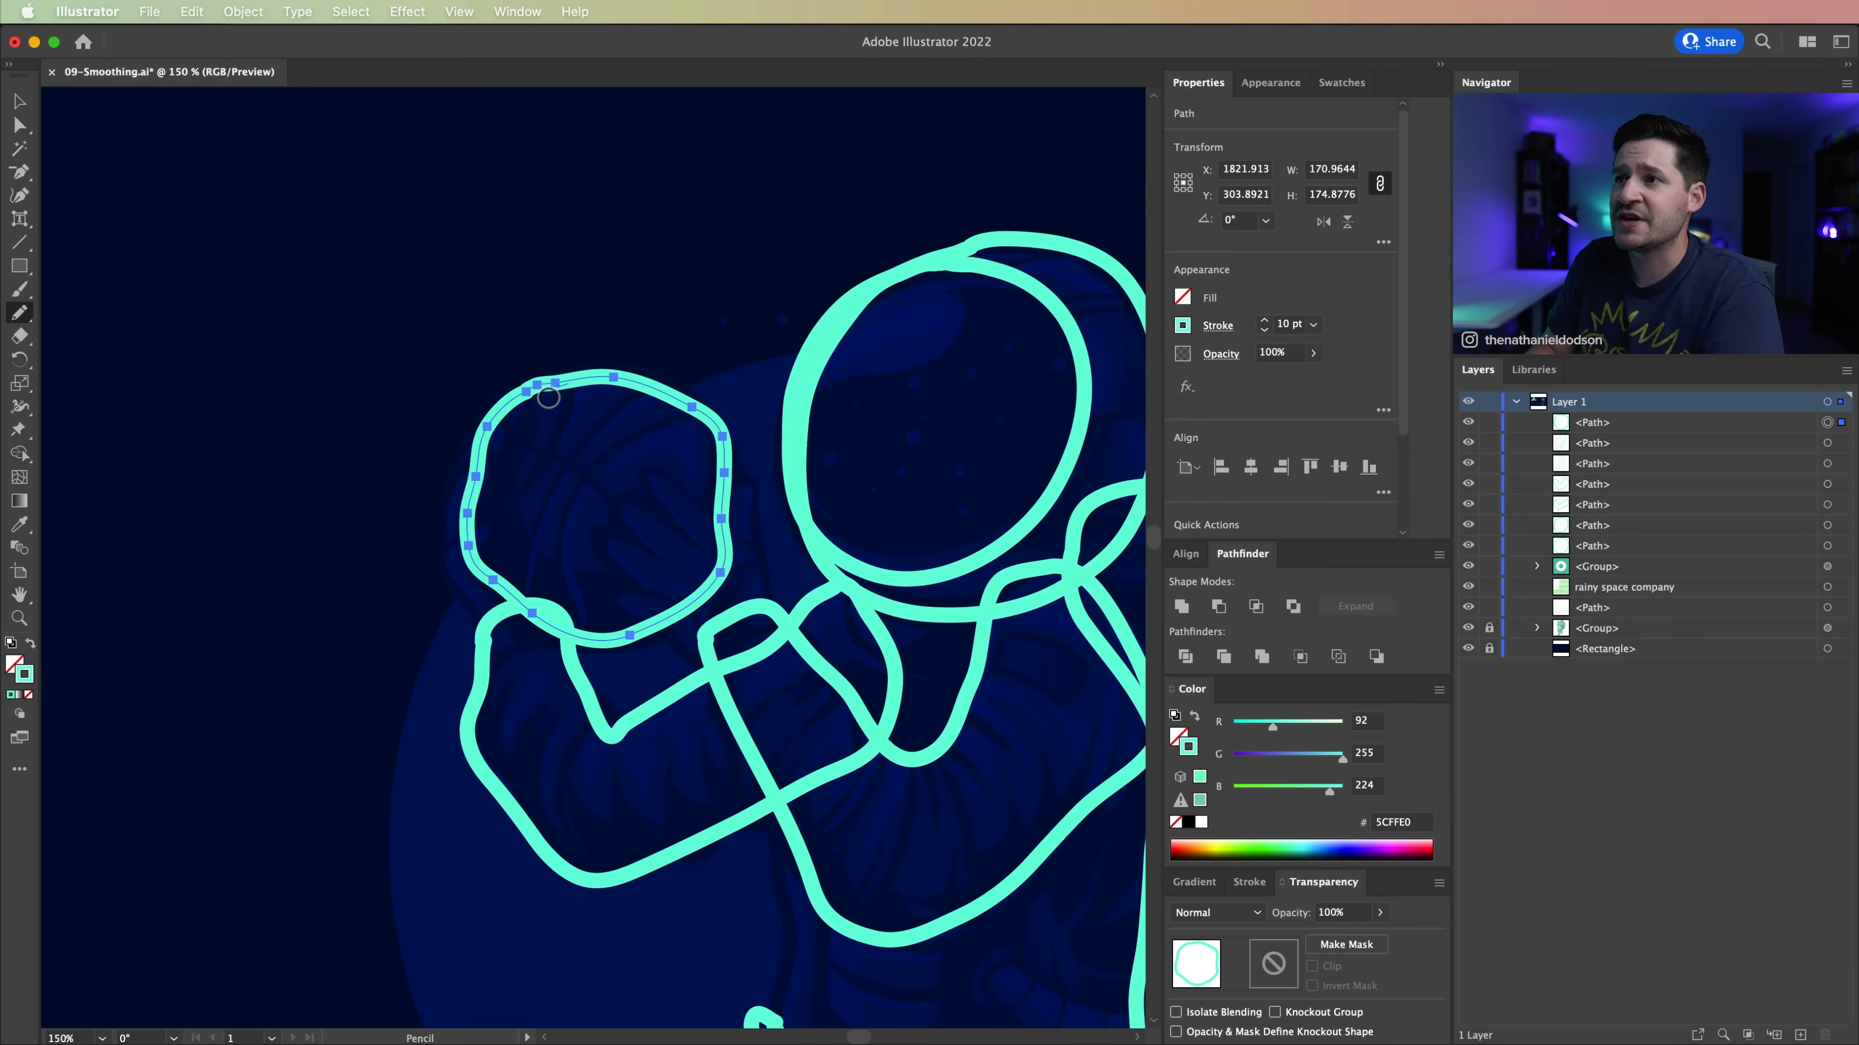
mouse_move(606, 645)
mouse_down()
mouse_move(732, 505)
mouse_move(550, 394)
mouse_move(490, 515)
mouse_move(596, 635)
mouse_up()
drag(488, 587, 651, 619)
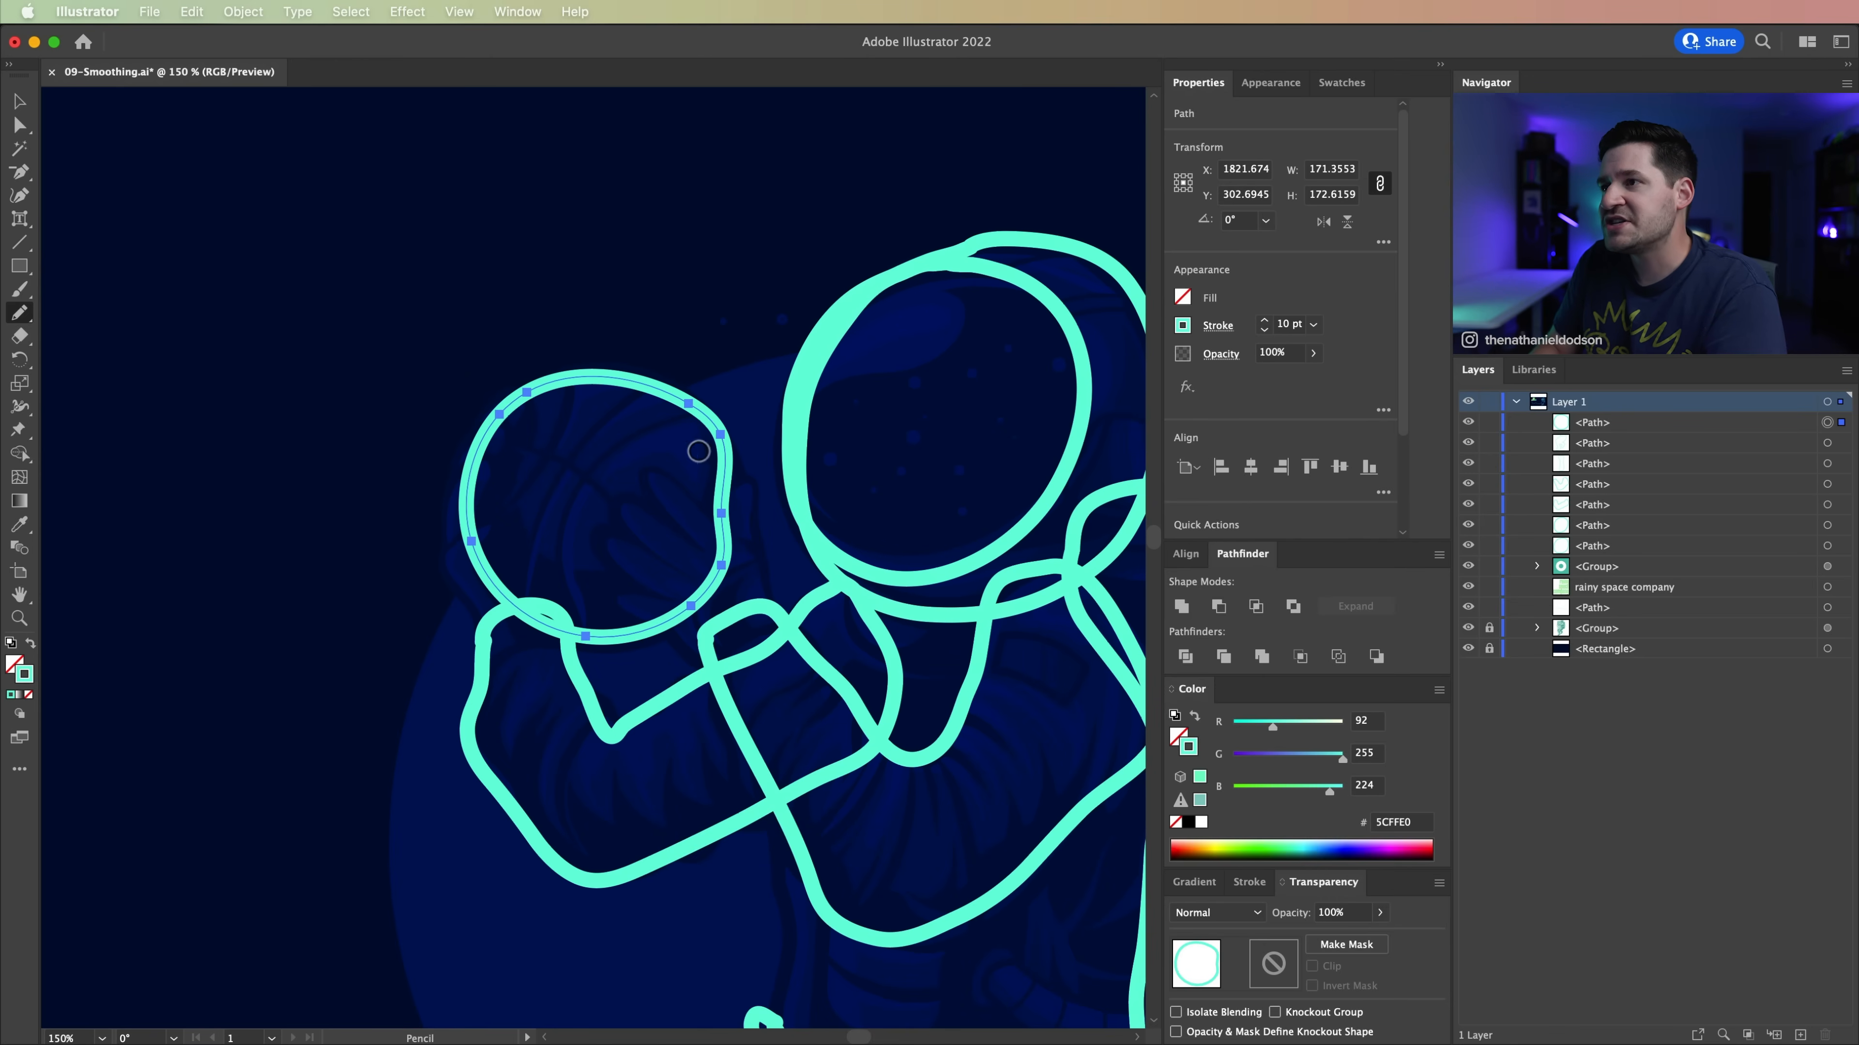
drag(750, 522, 693, 403)
drag(711, 603, 671, 418)
drag(748, 498, 597, 367)
drag(742, 442, 500, 401)
mouse_move(660, 391)
mouse_down()
mouse_move(470, 475)
mouse_move(516, 619)
mouse_move(704, 611)
mouse_move(727, 575)
mouse_move(677, 407)
mouse_move(510, 382)
mouse_move(488, 432)
mouse_up()
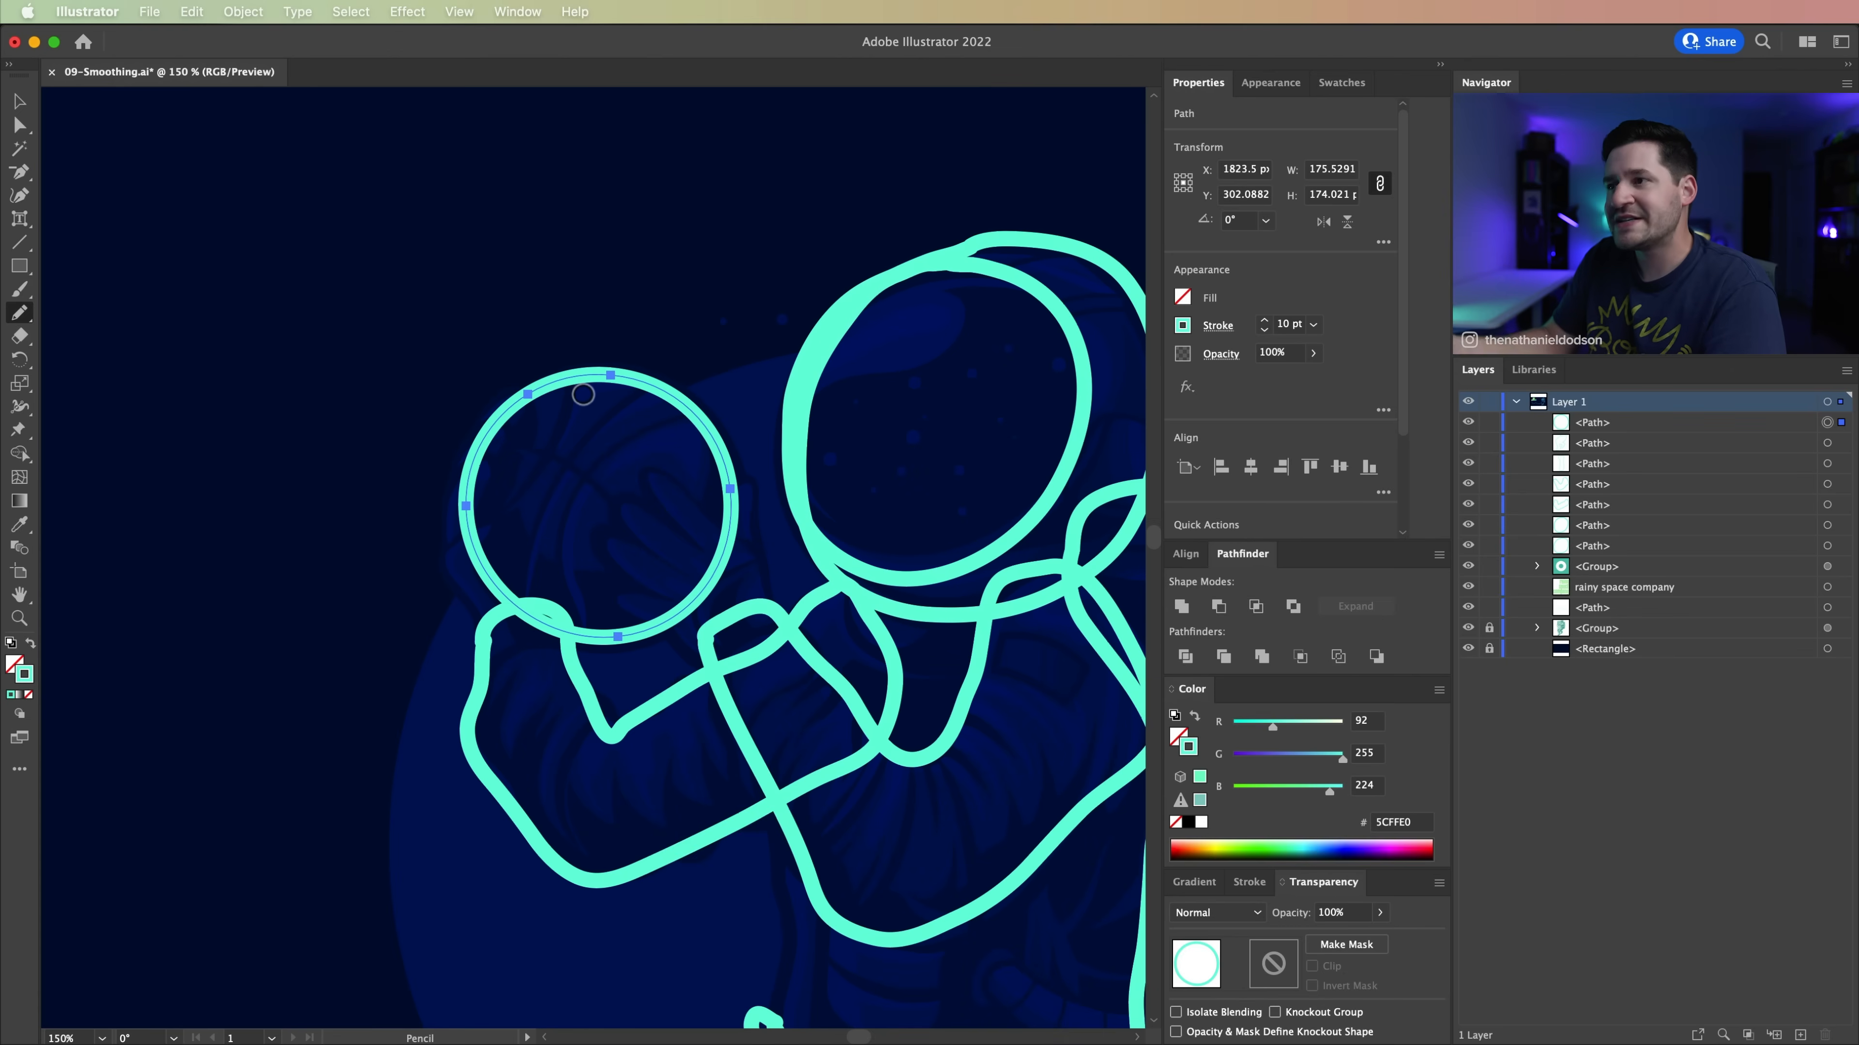
key(super+minus)
key(super+minus)
key(v)
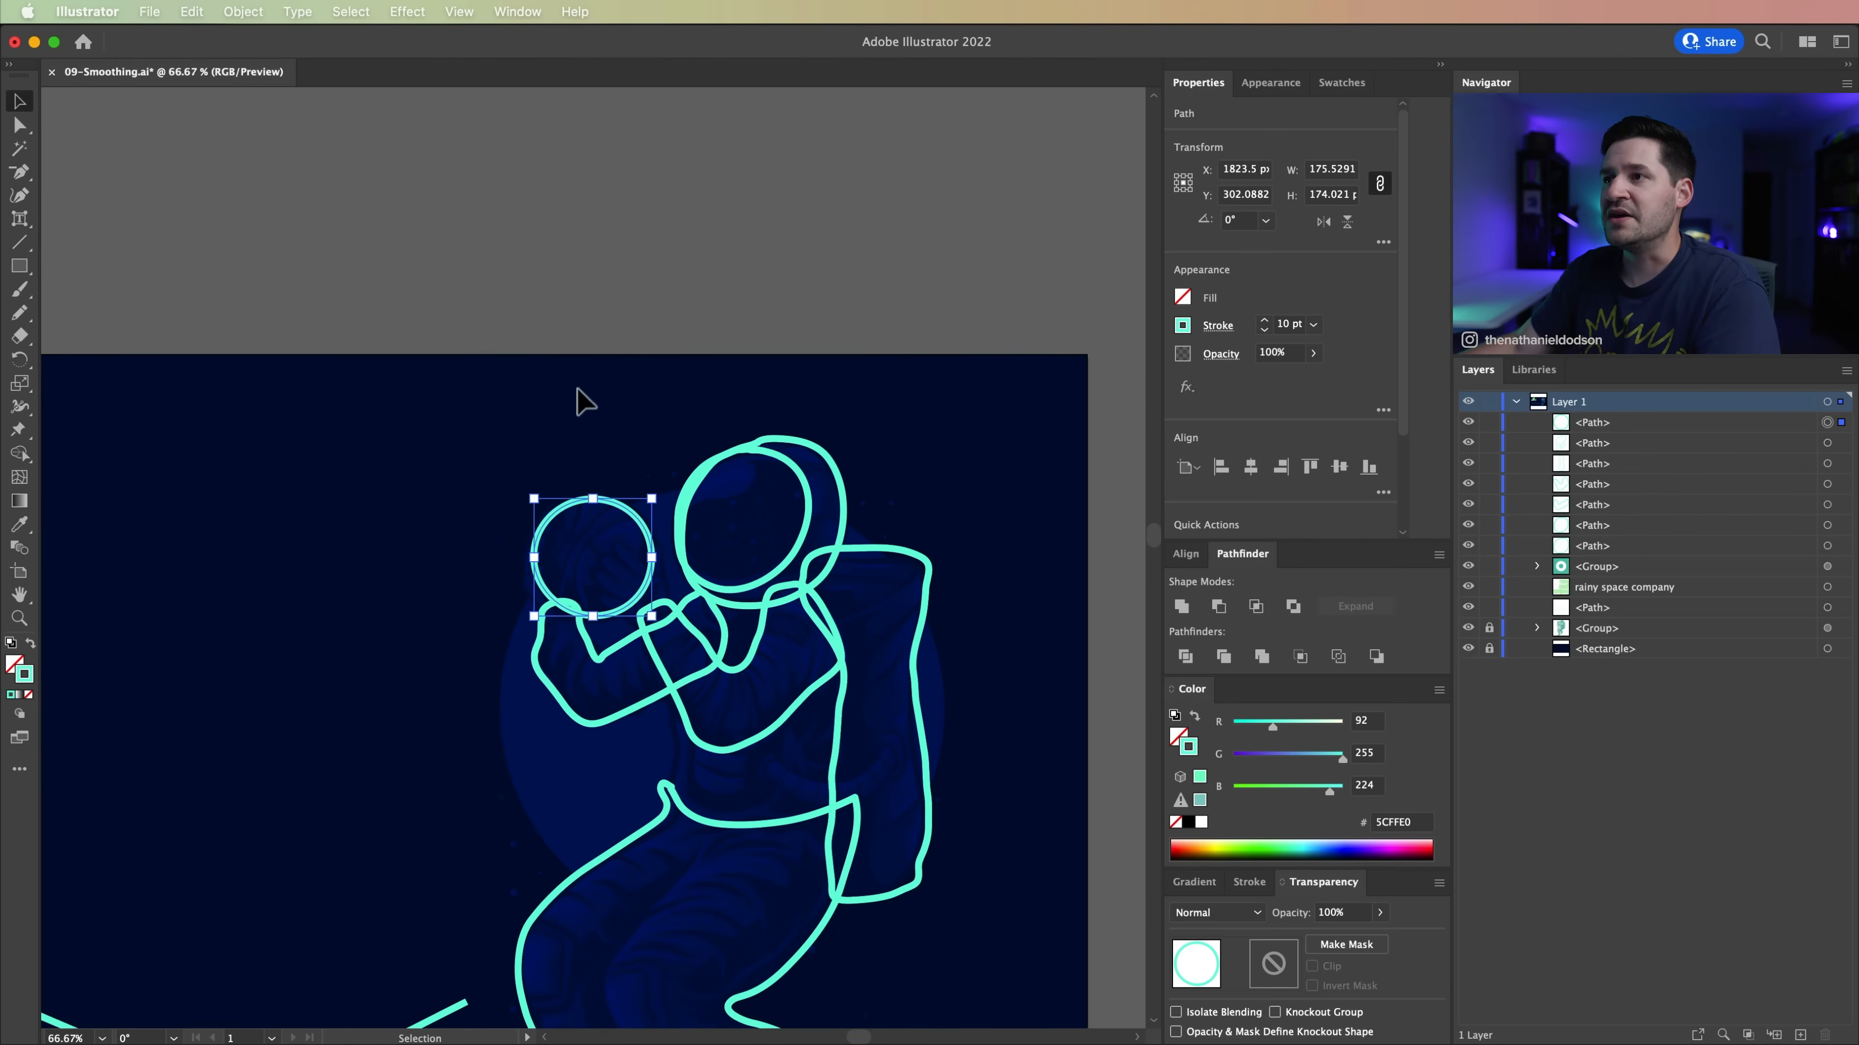
click(624, 221)
Step: Smooth the outline of the astronaut's arm below the basketball with the Pencil's temporary Smooth tool, and clear the selection
drag(630, 447, 709, 358)
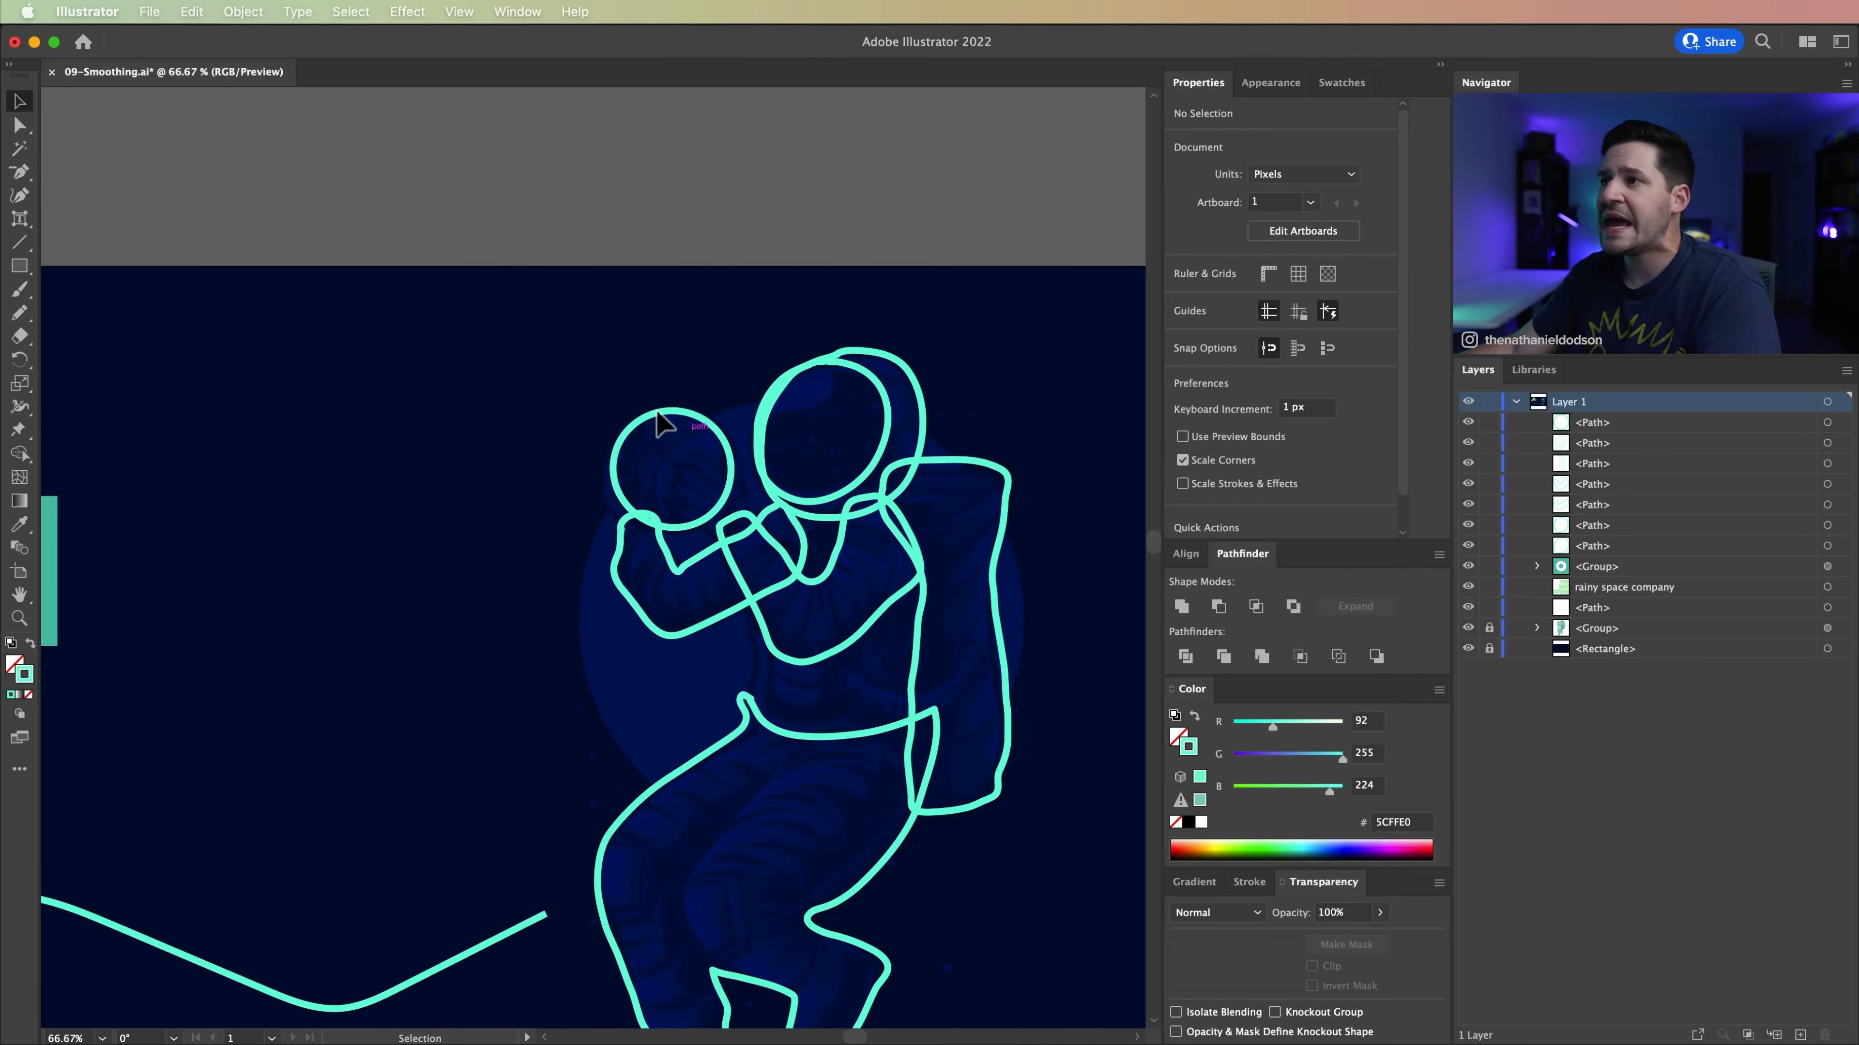
drag(405, 576, 423, 520)
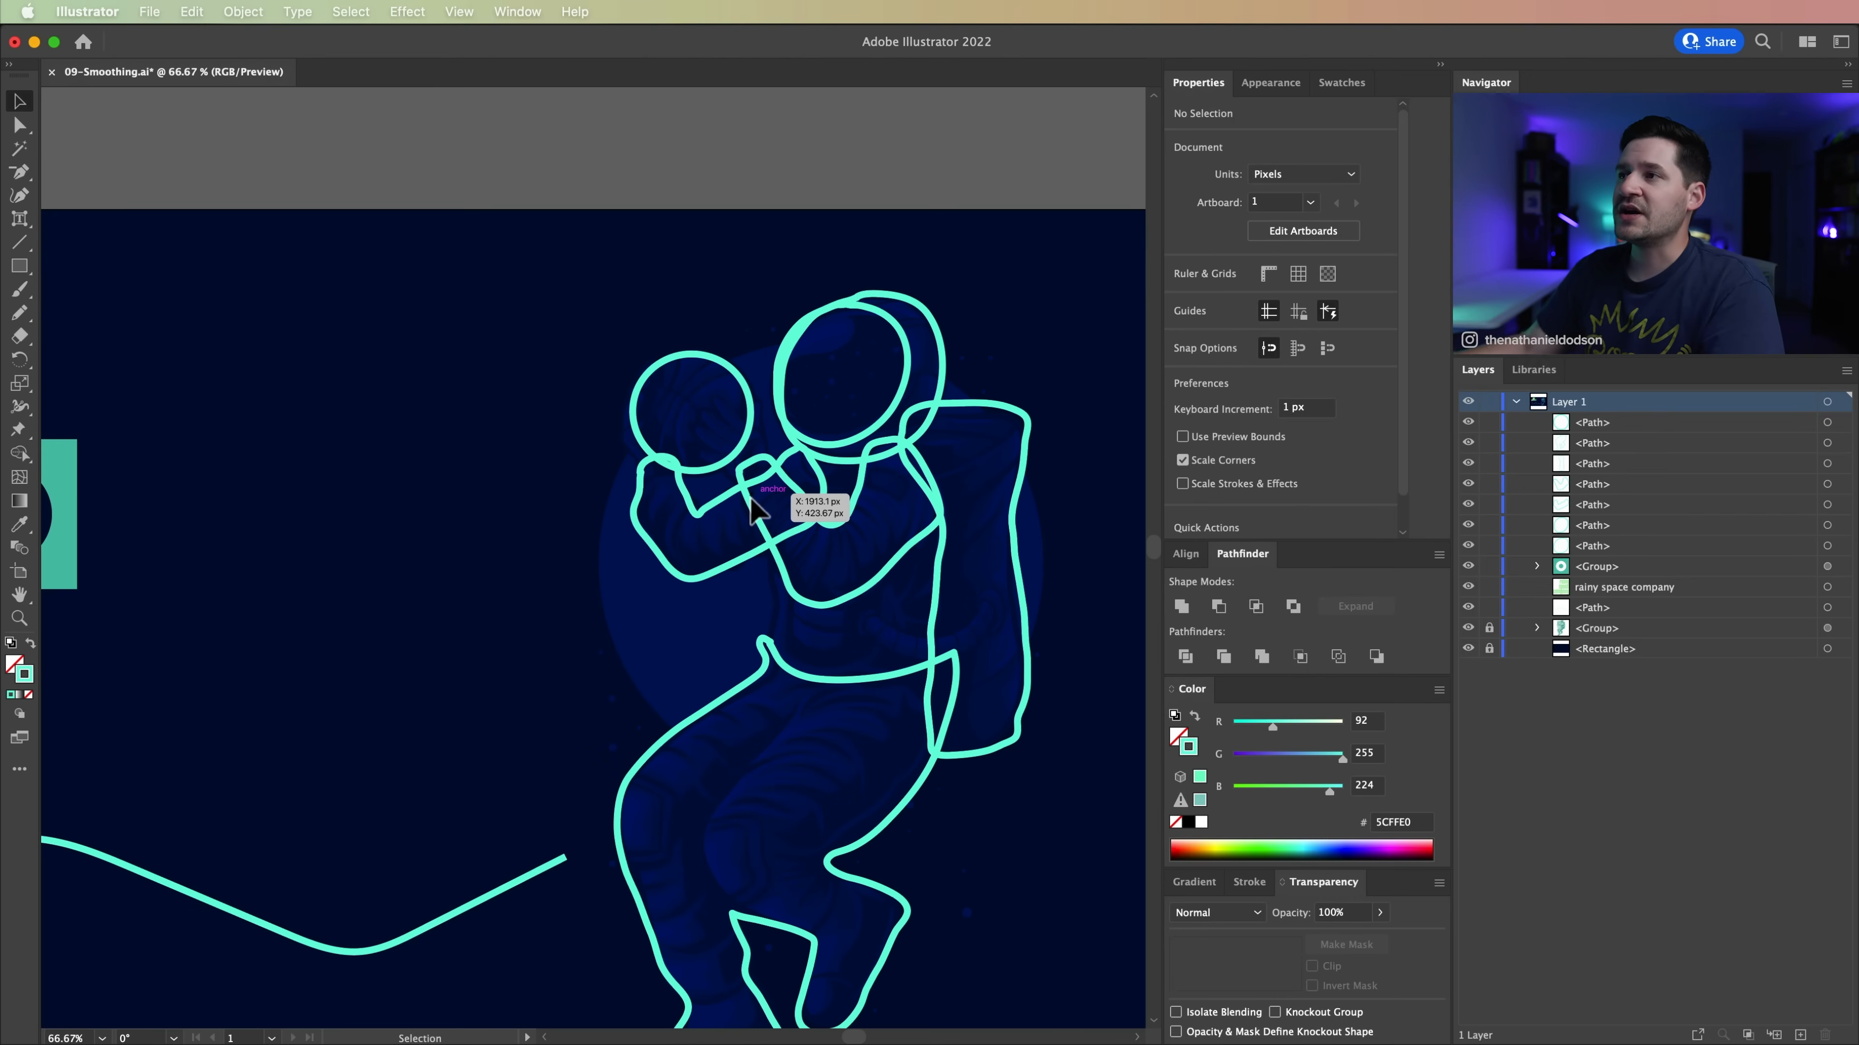
key(space)
drag(954, 913, 938, 791)
drag(631, 389, 653, 518)
key(z)
double_click(693, 539)
key(space)
drag(783, 545, 693, 519)
key(v)
click(589, 467)
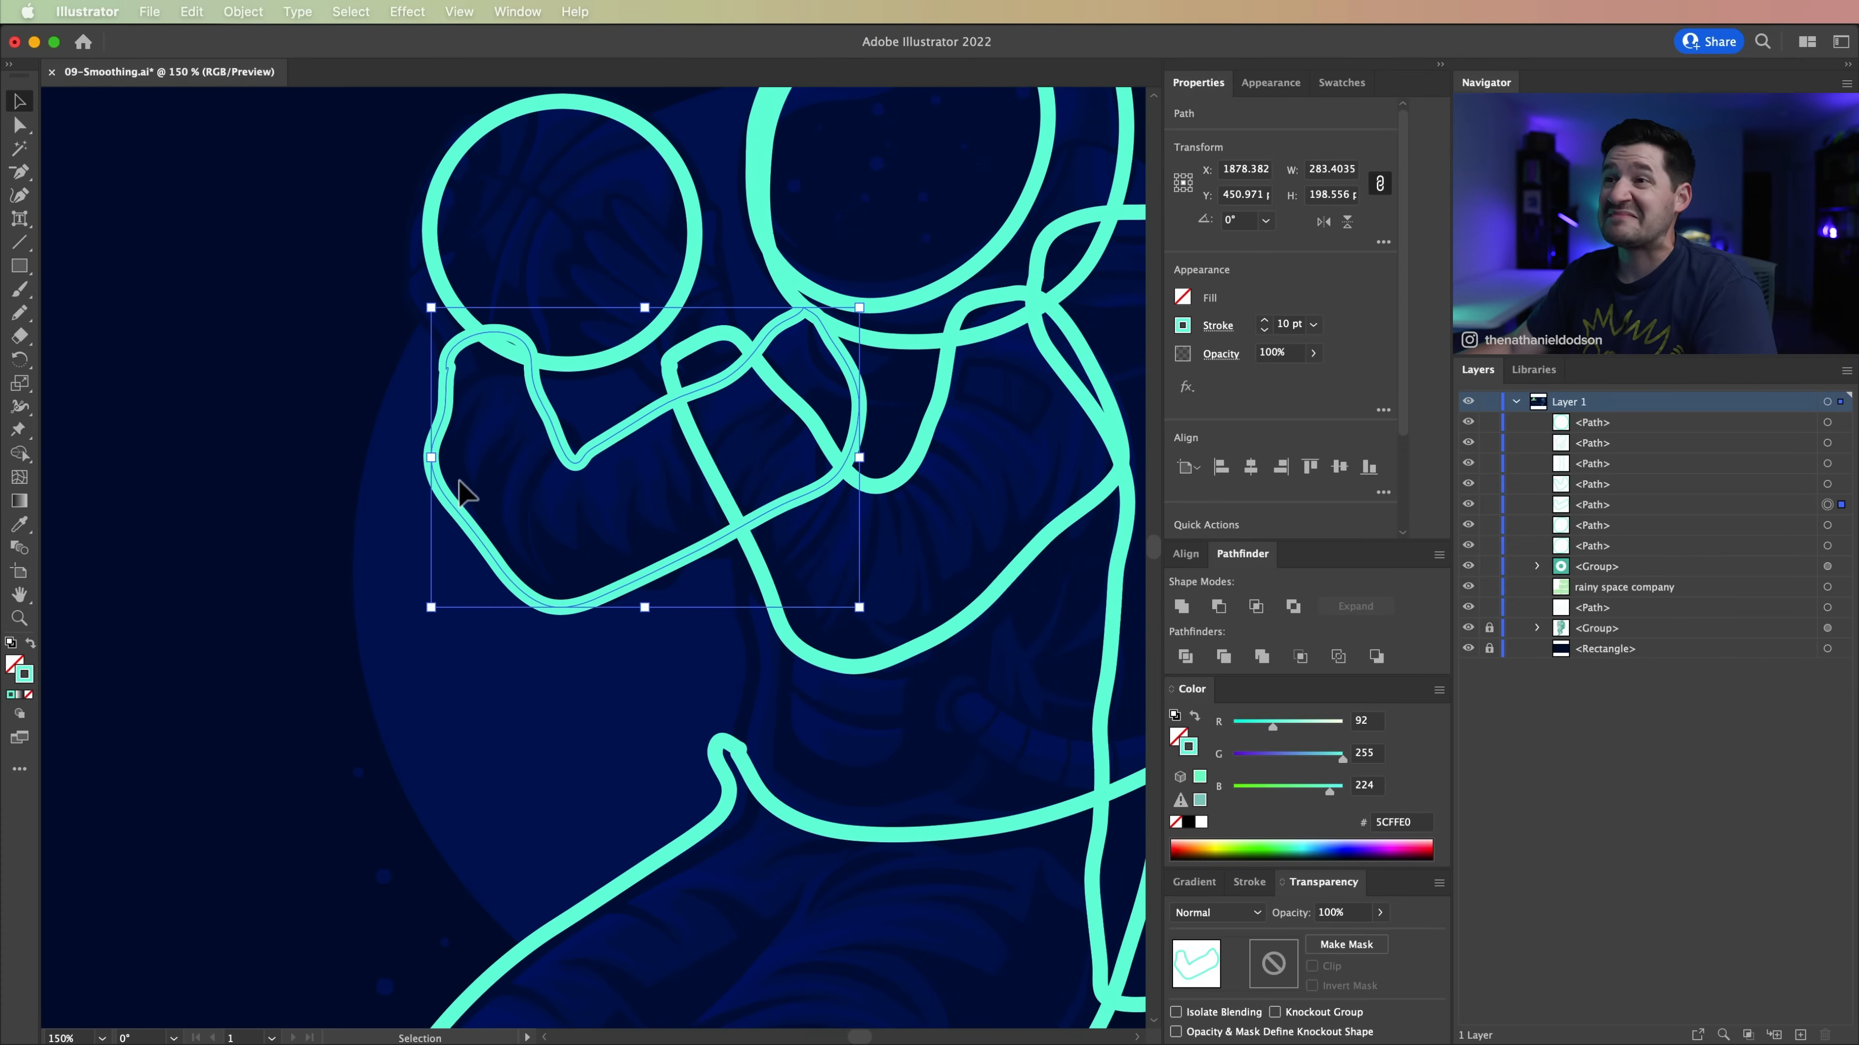
click(18, 312)
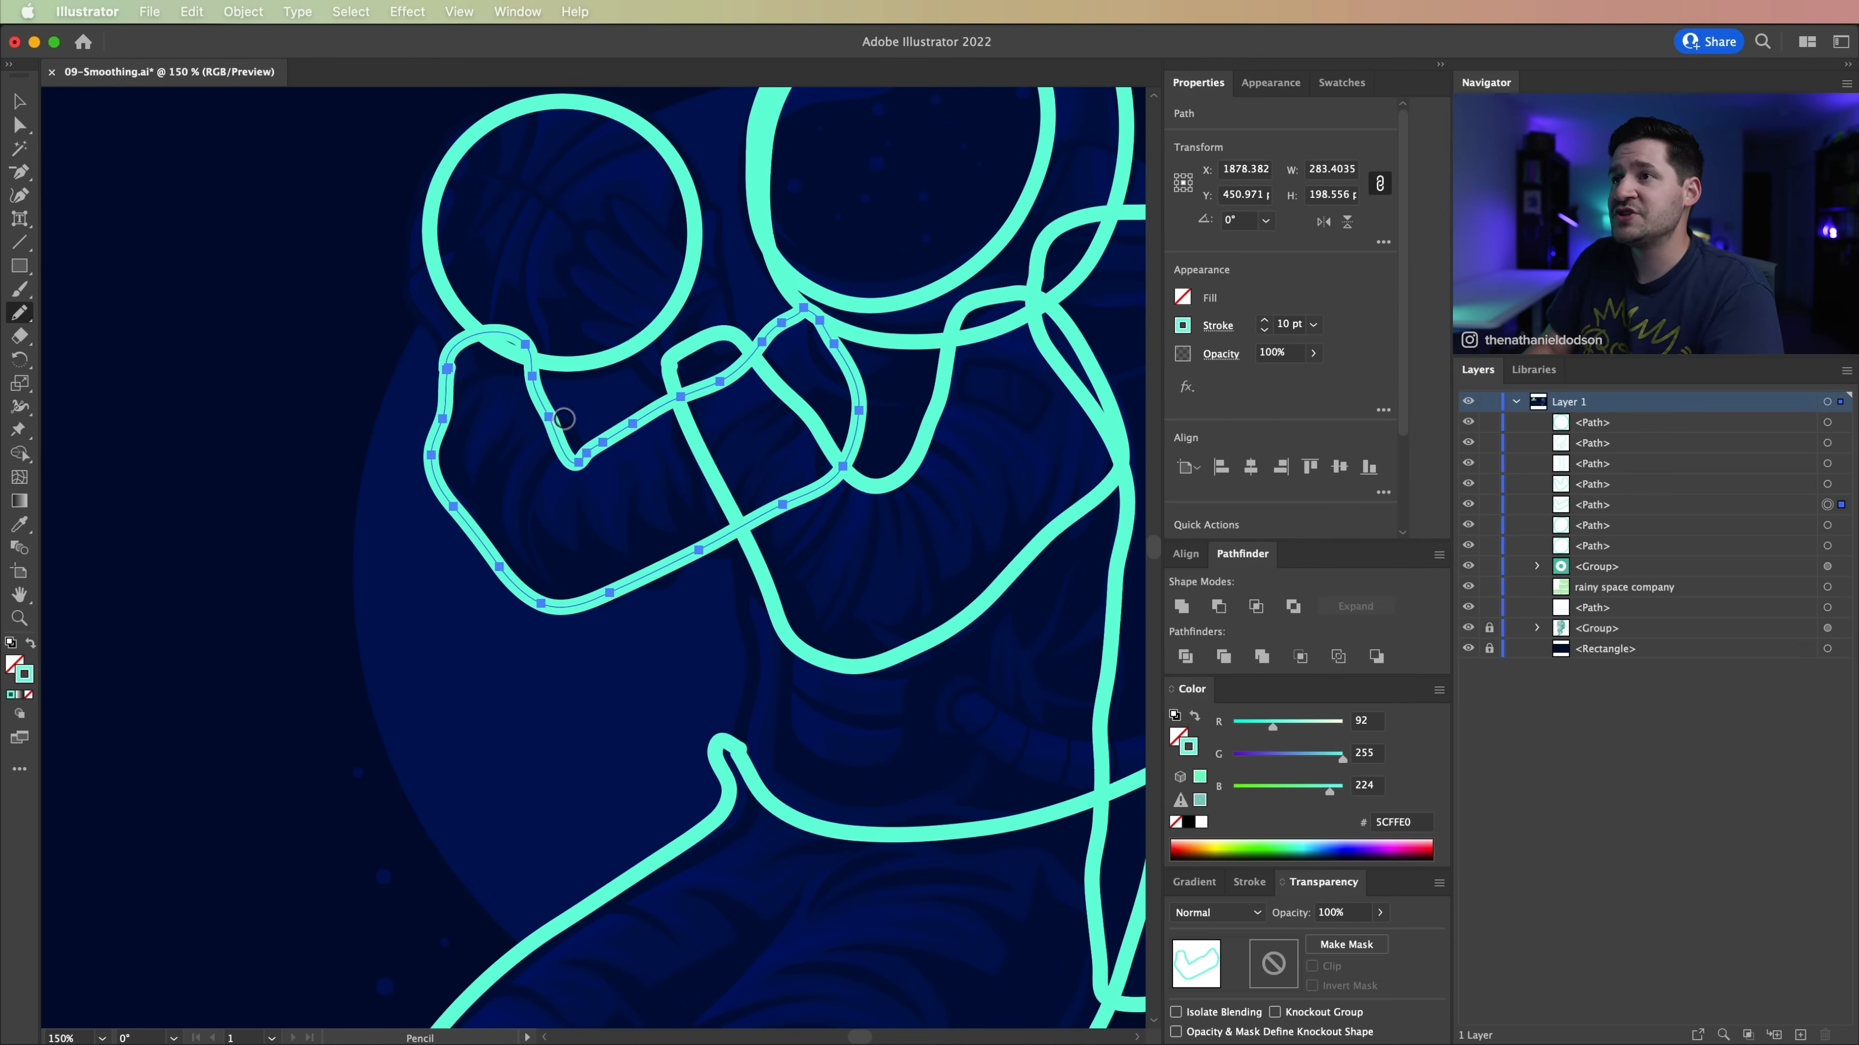
mouse_move(504, 335)
mouse_down()
mouse_move(448, 381)
mouse_move(439, 447)
mouse_move(512, 578)
mouse_move(603, 598)
mouse_move(765, 481)
mouse_move(833, 347)
mouse_move(779, 322)
mouse_move(807, 324)
mouse_move(571, 450)
mouse_move(541, 402)
mouse_up()
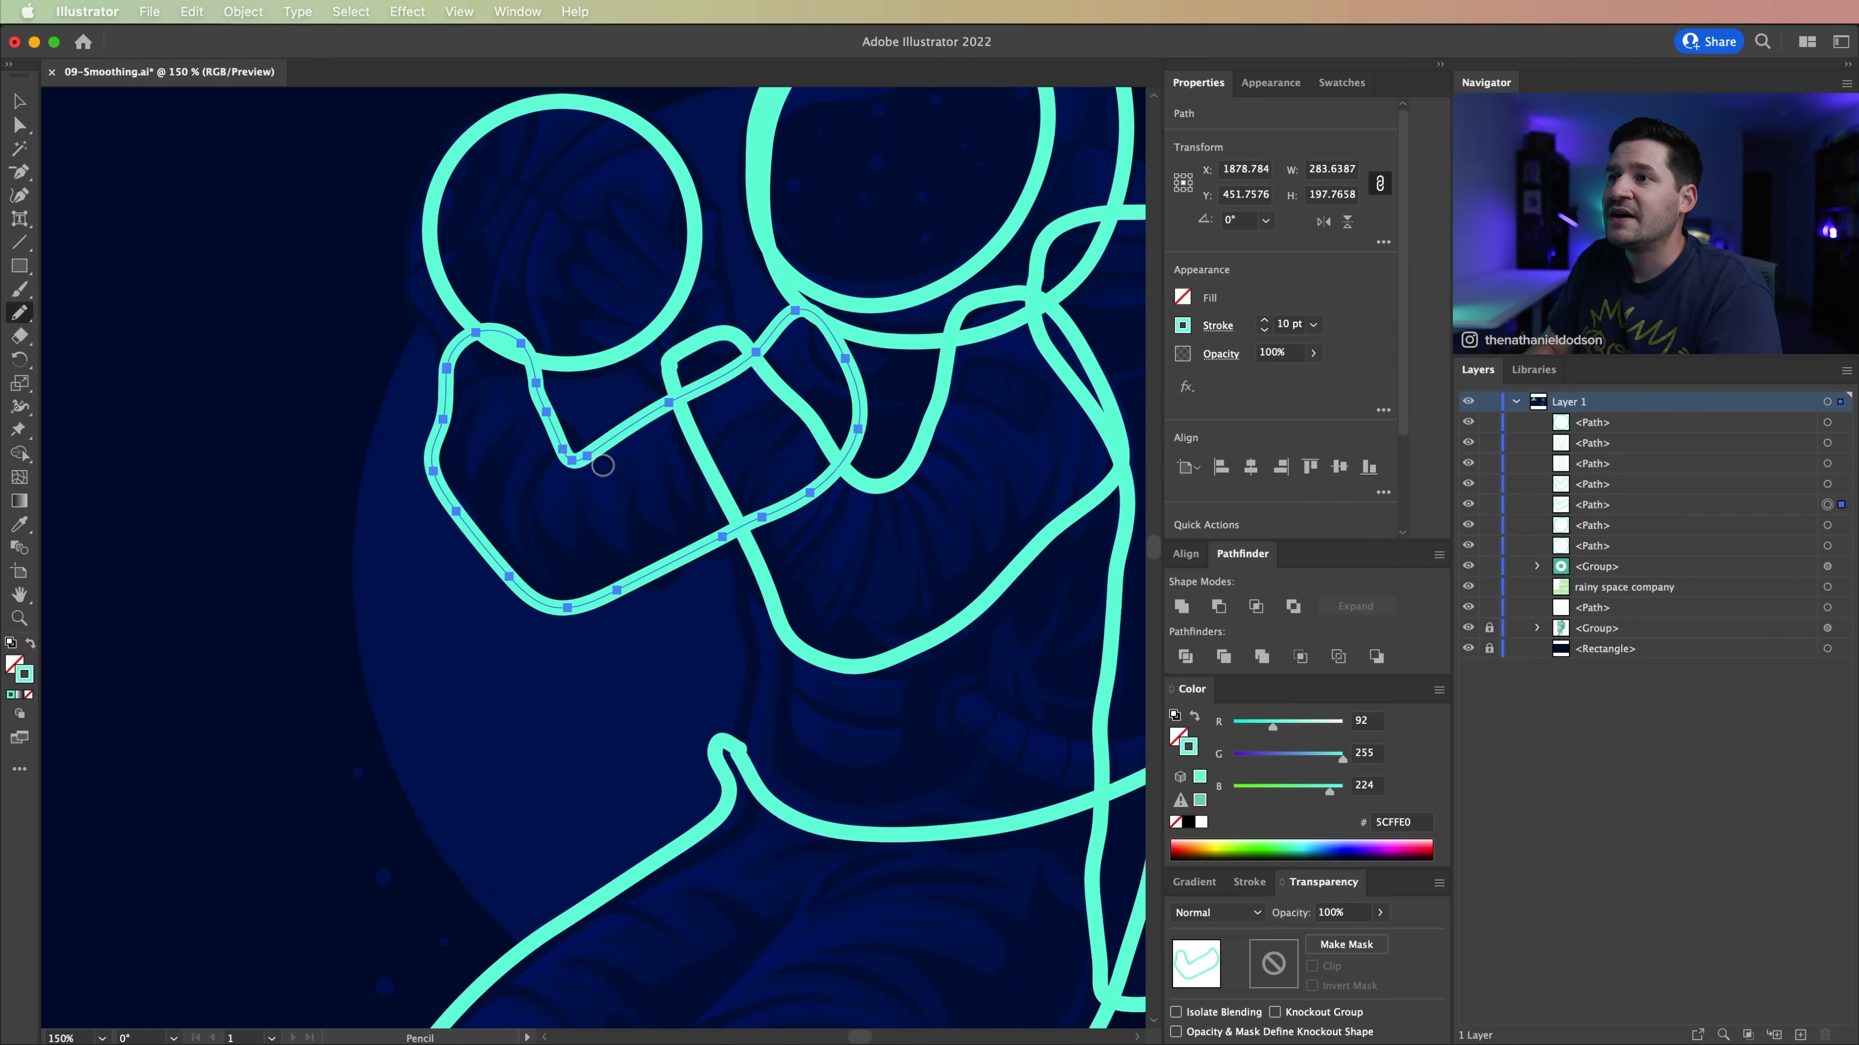
key(v)
click(303, 685)
drag(561, 725, 571, 590)
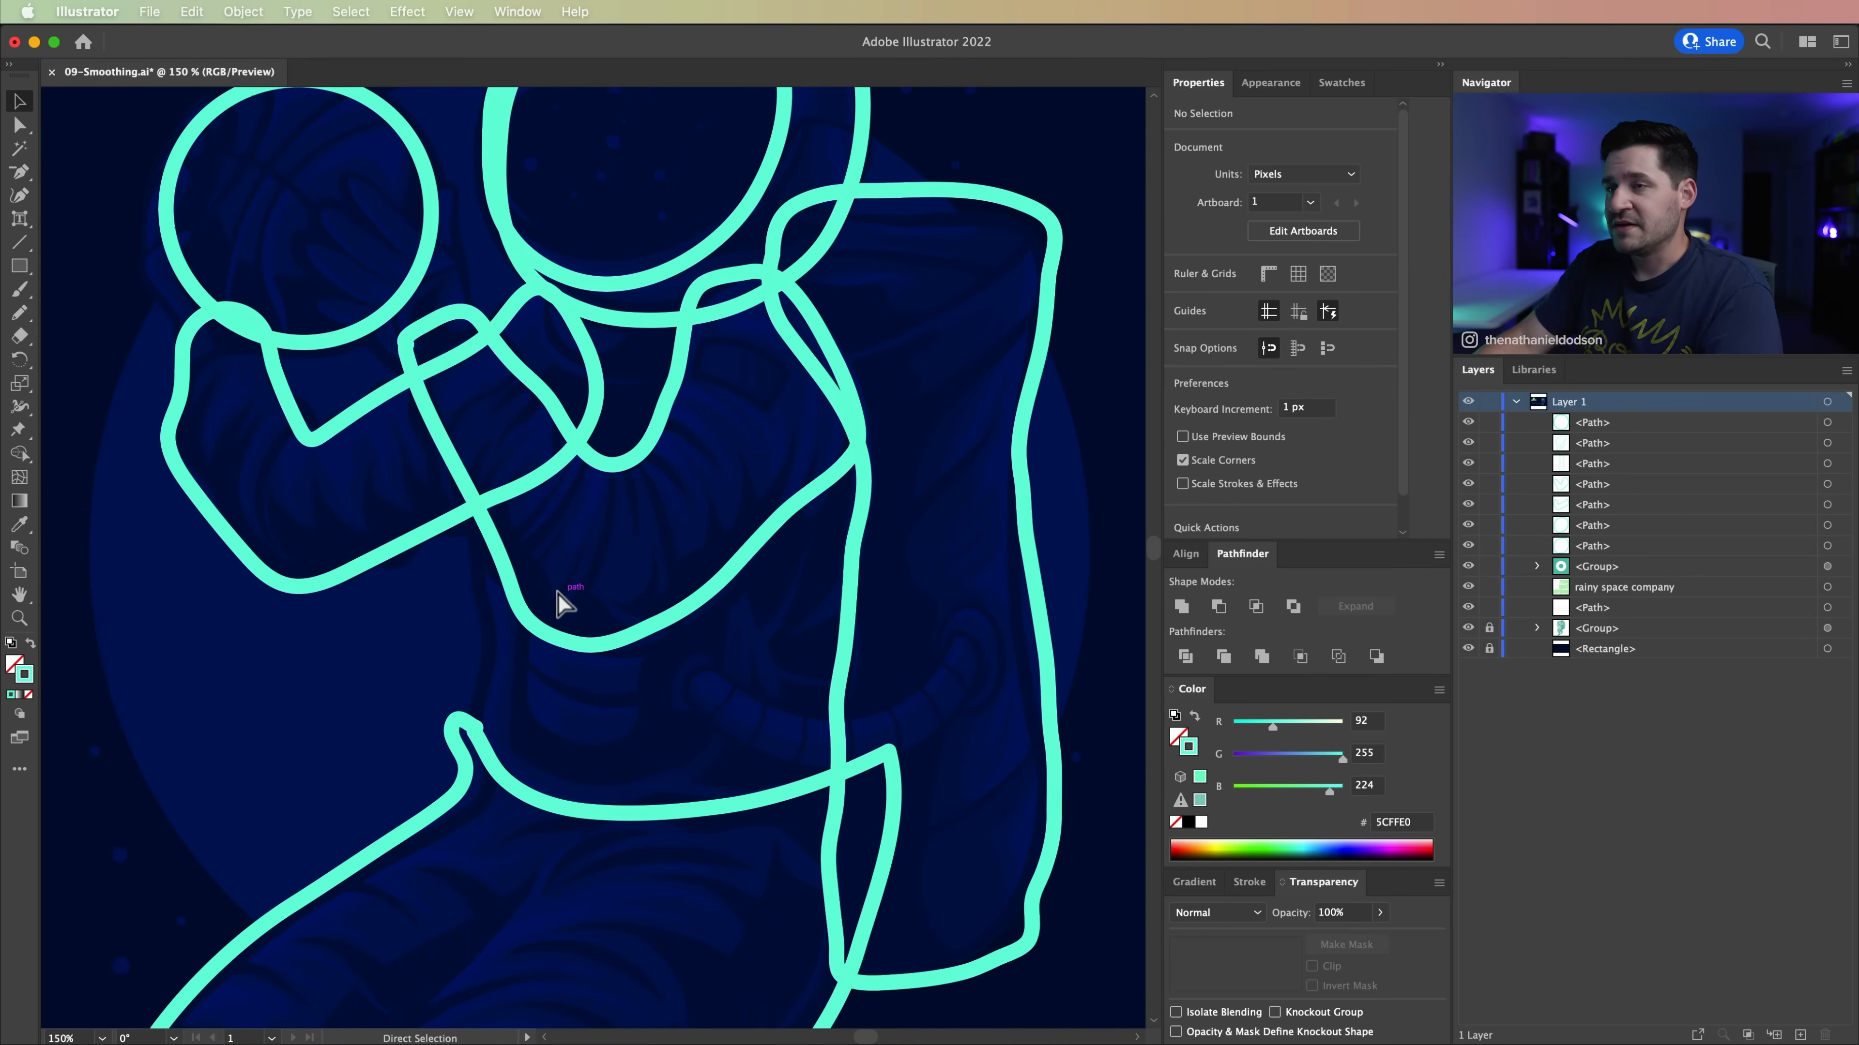
key(super+minus)
key(super+minus)
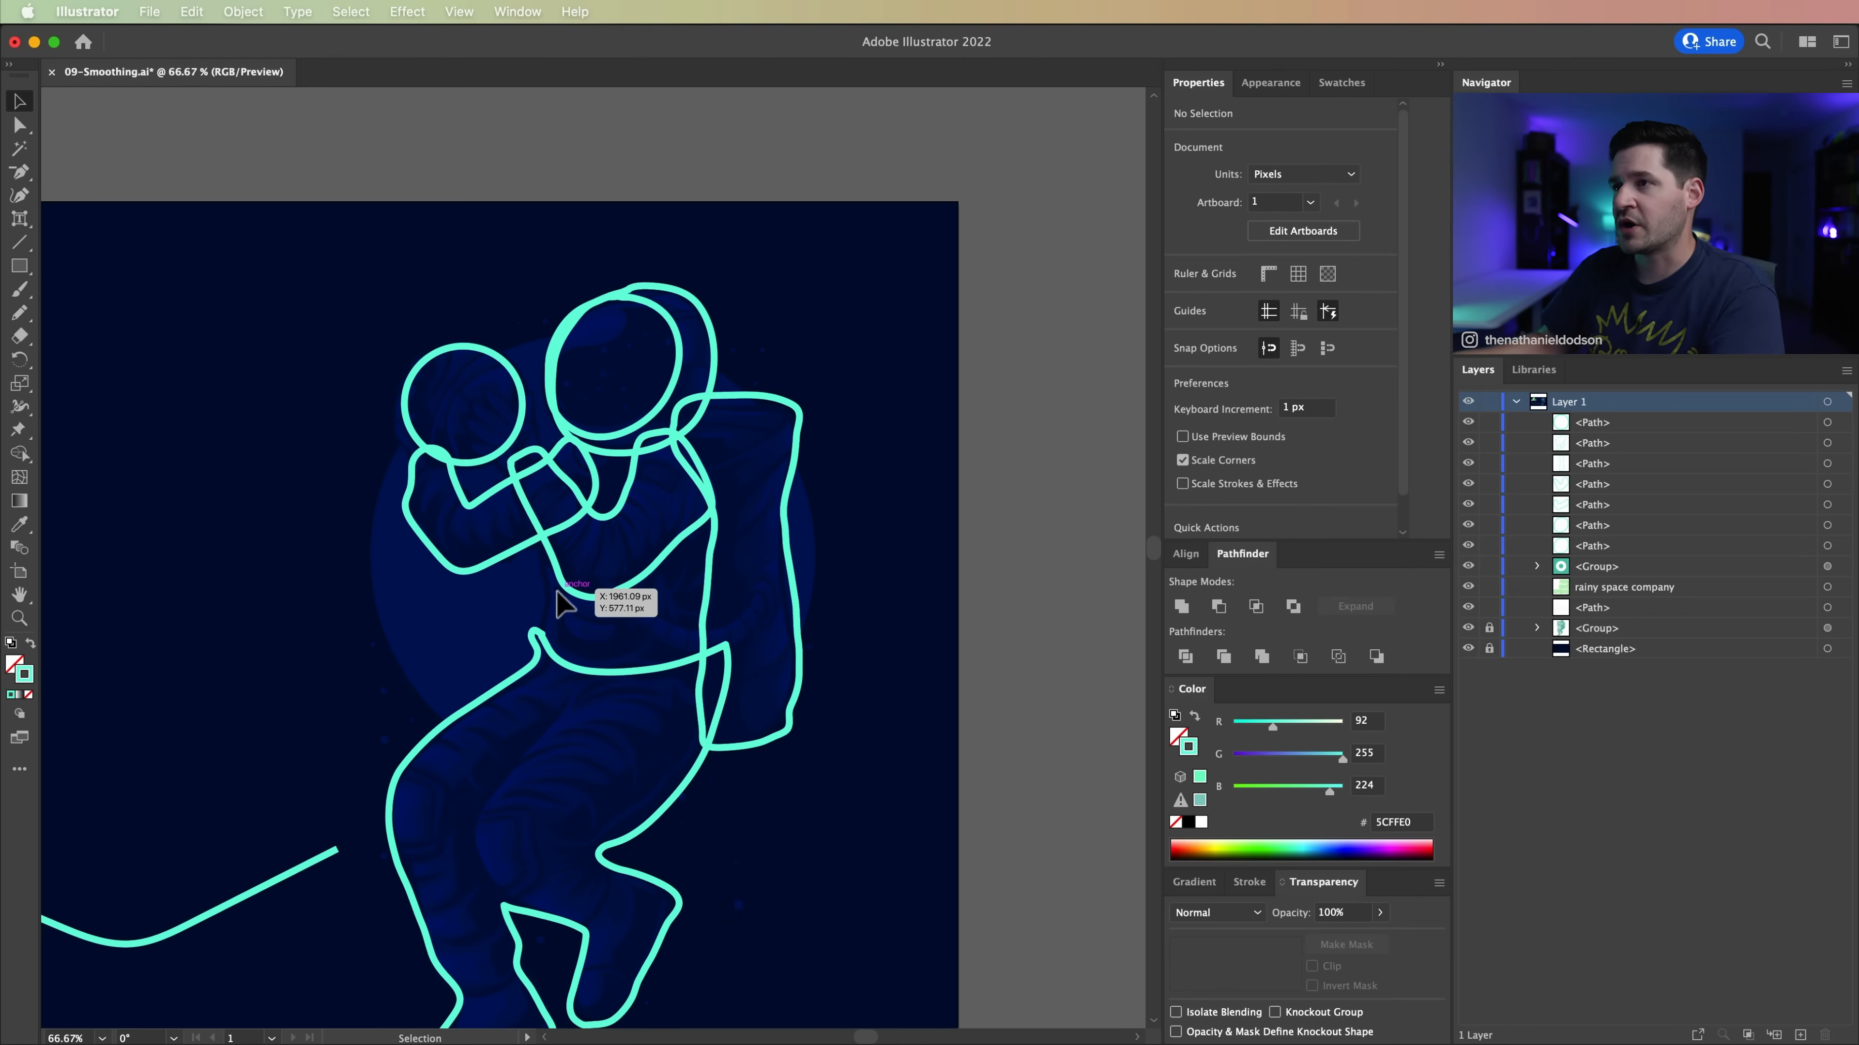
drag(236, 606, 311, 444)
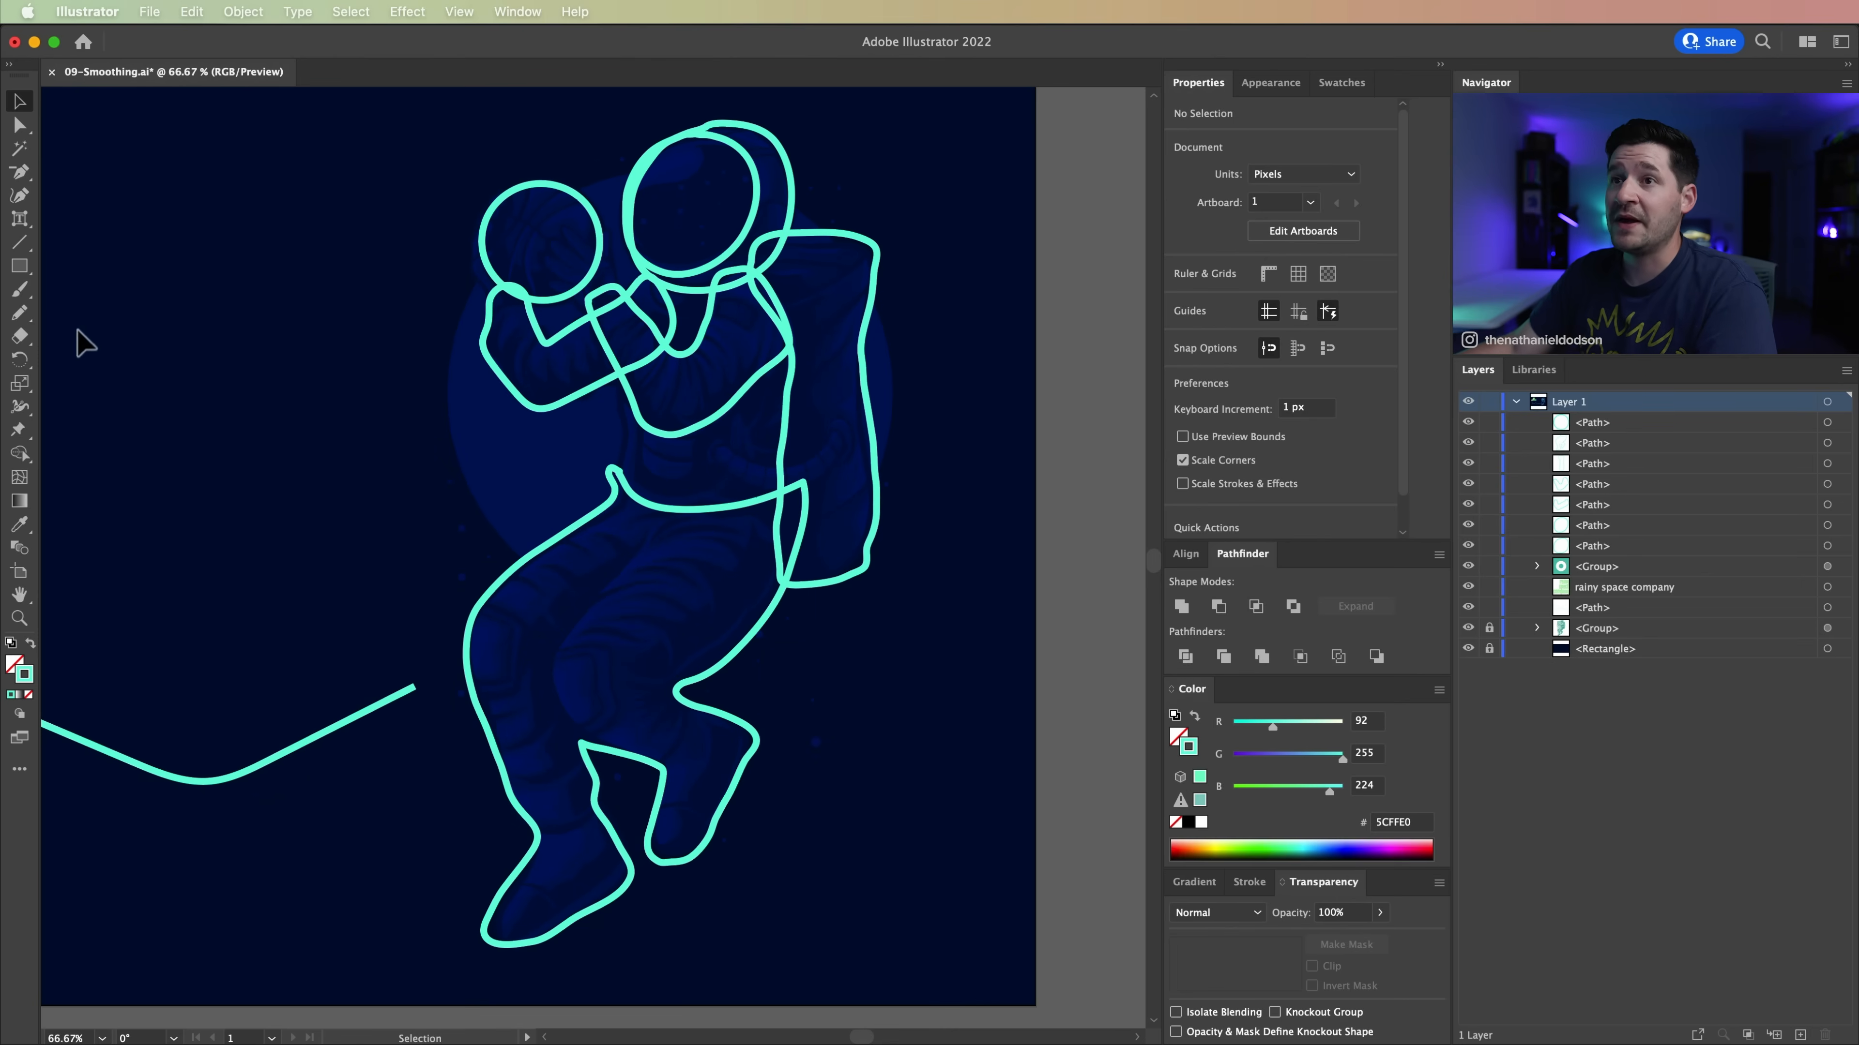
drag(20, 289, 93, 300)
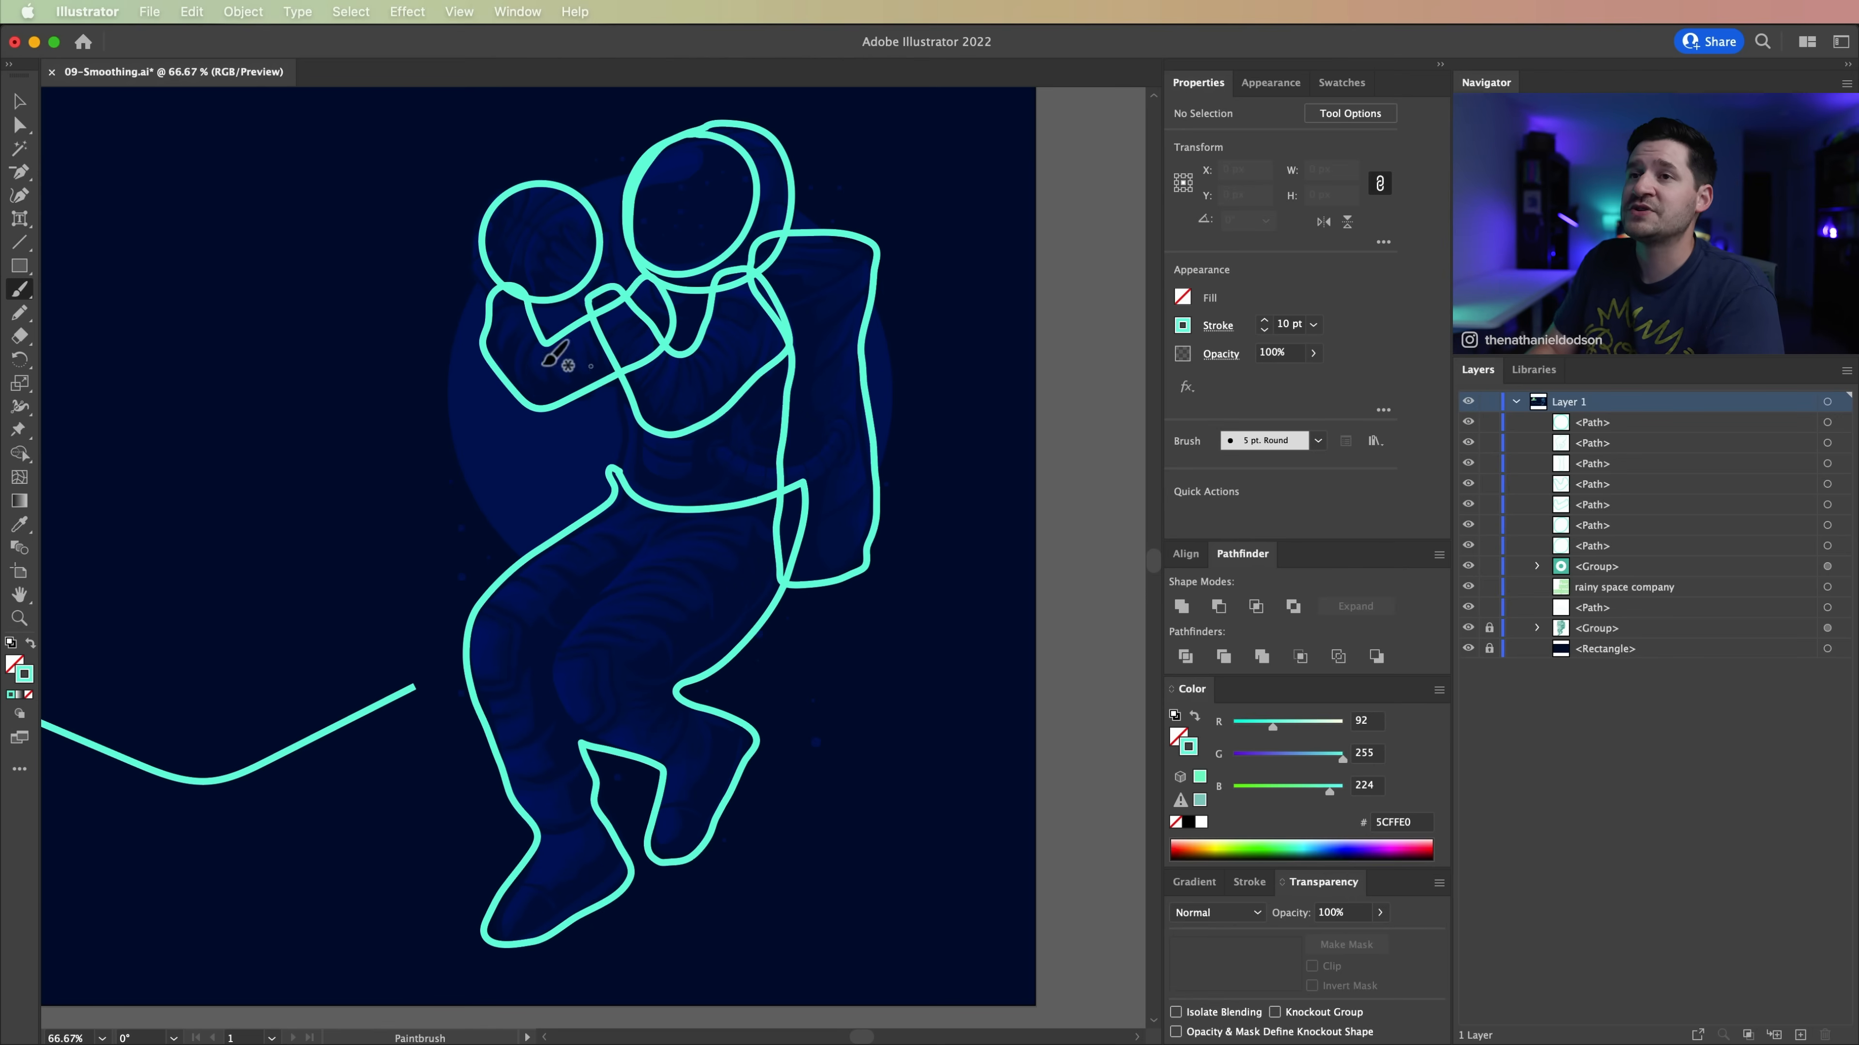
click(24, 316)
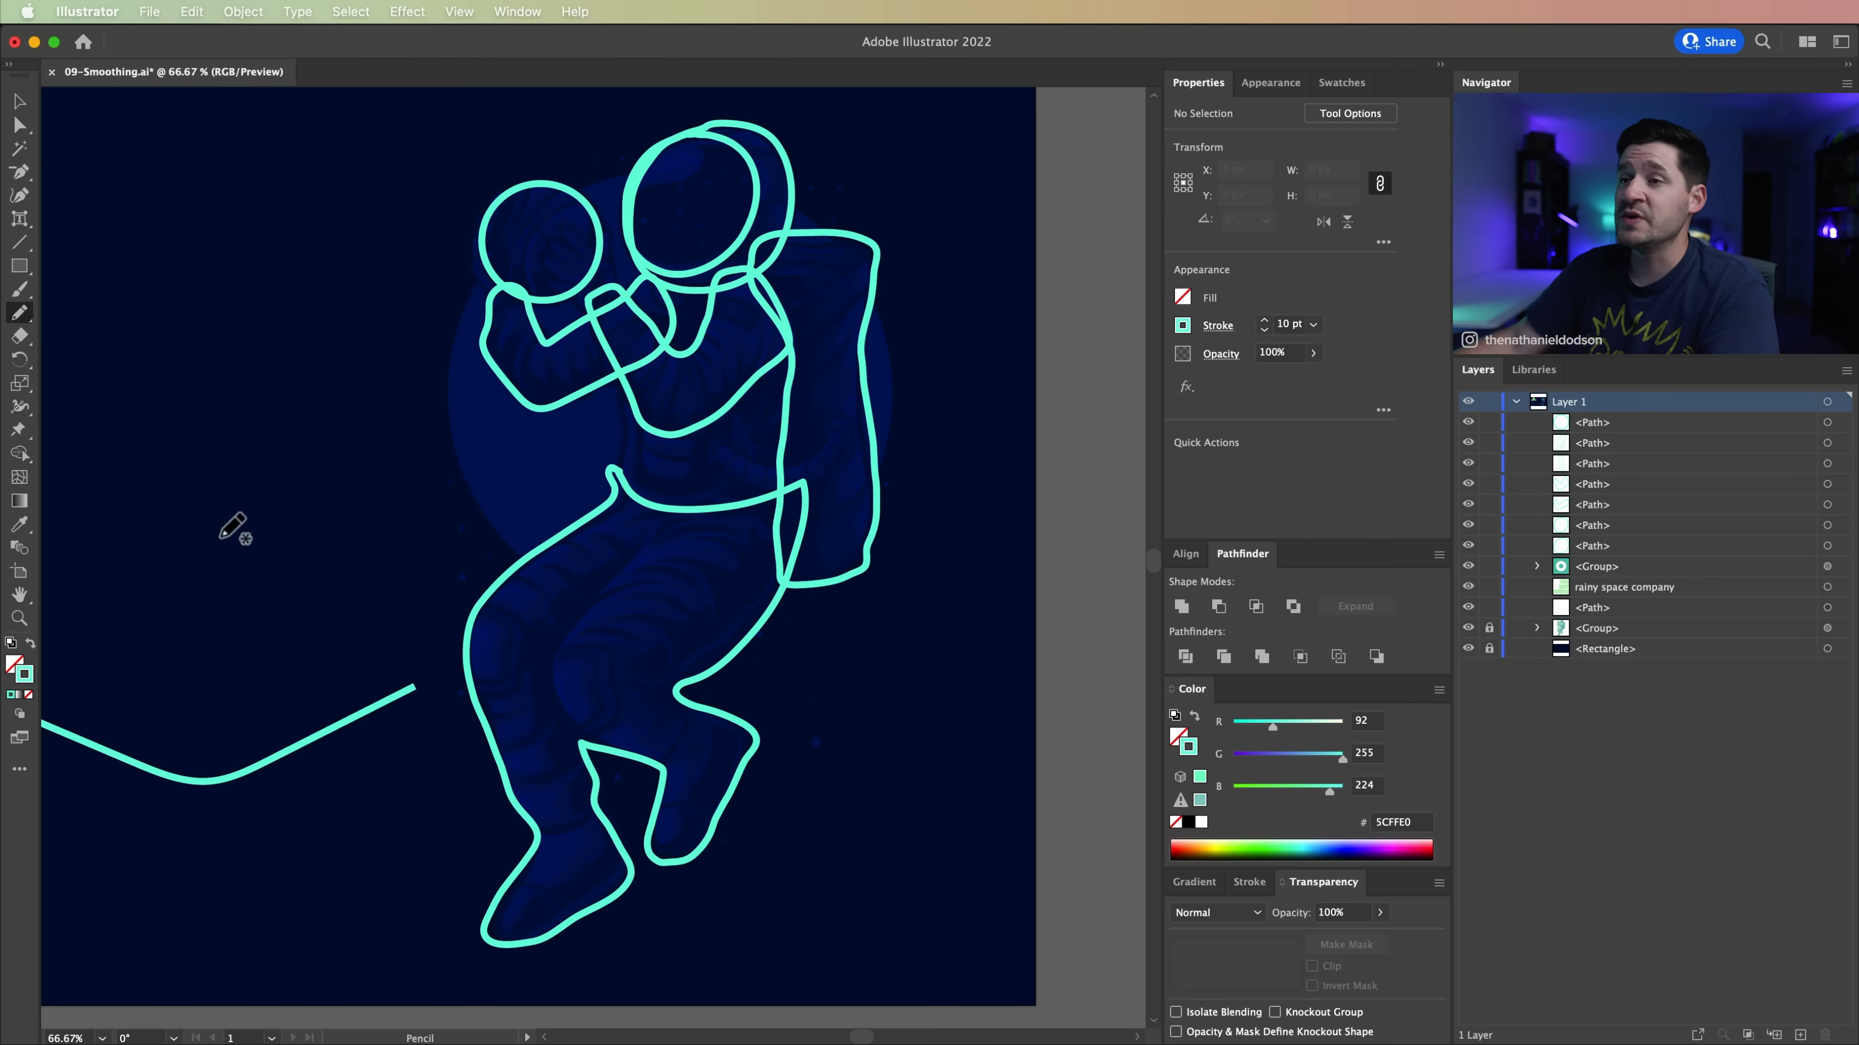
key(v)
drag(299, 353, 370, 415)
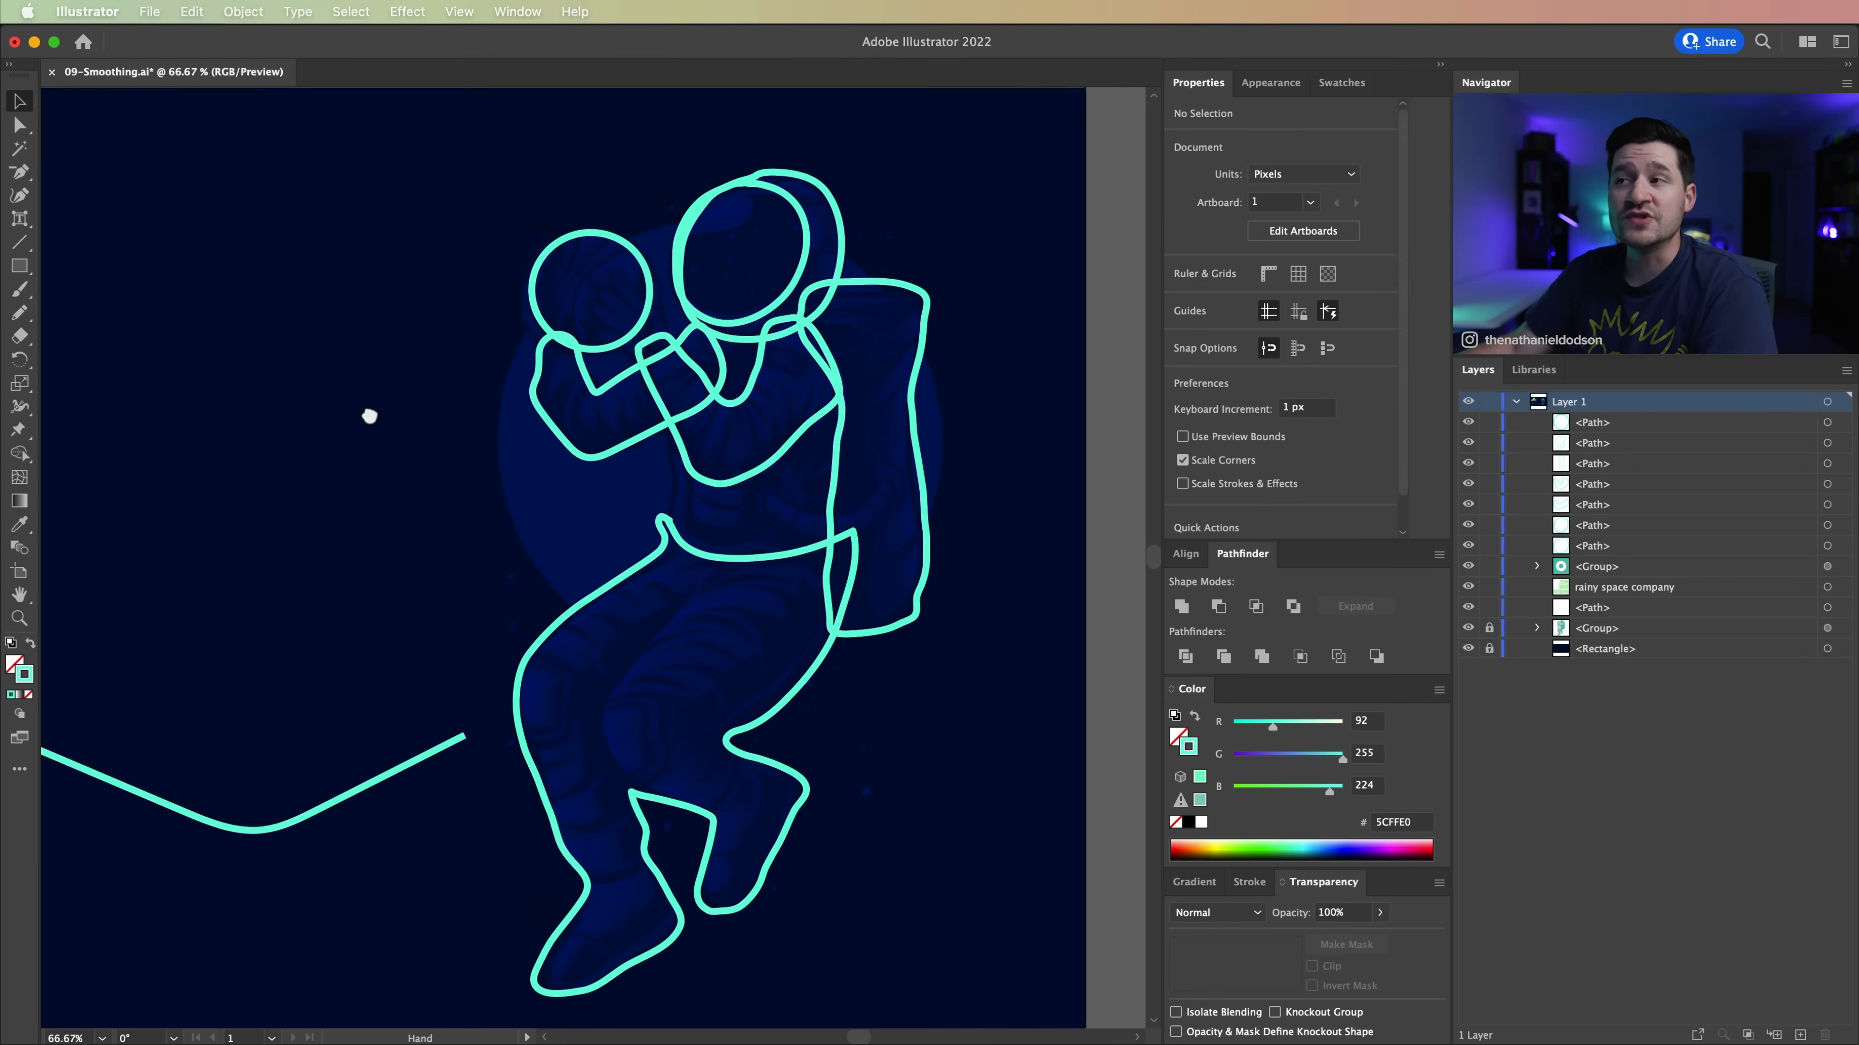
key(super+minus)
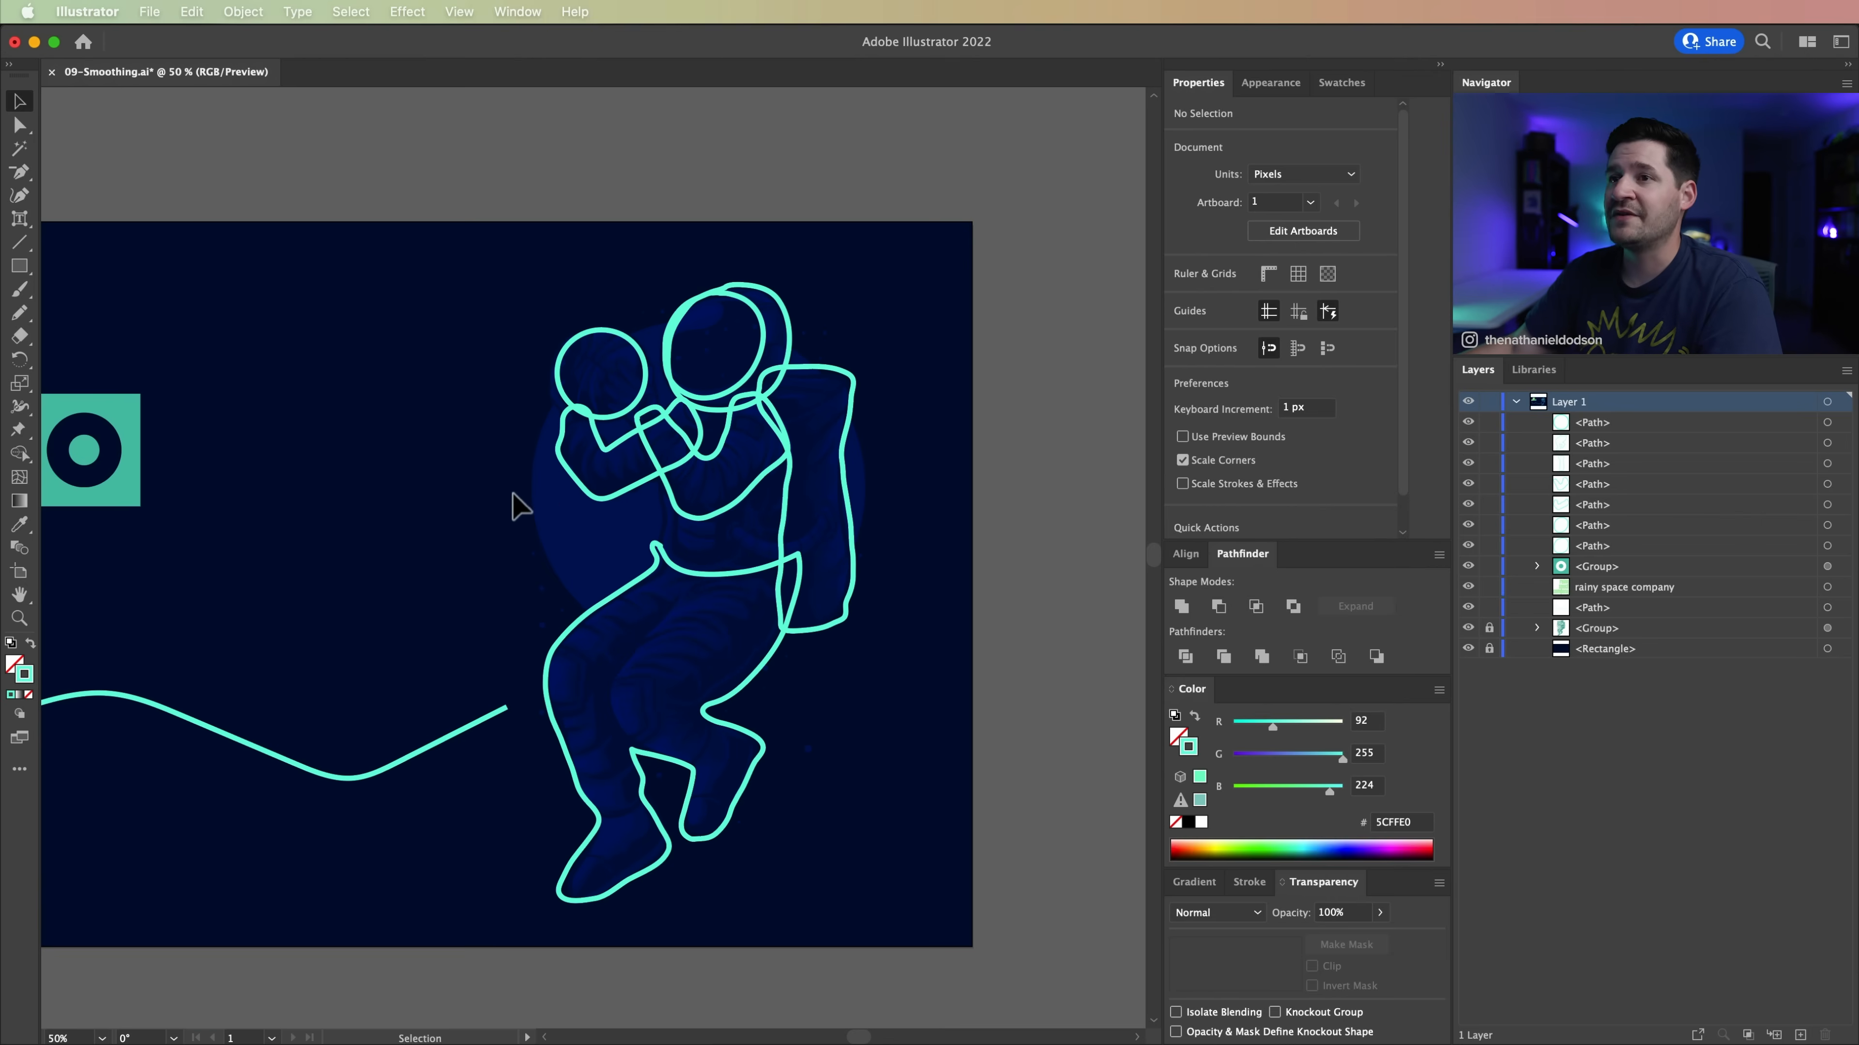
drag(448, 737, 582, 684)
key(super+minus)
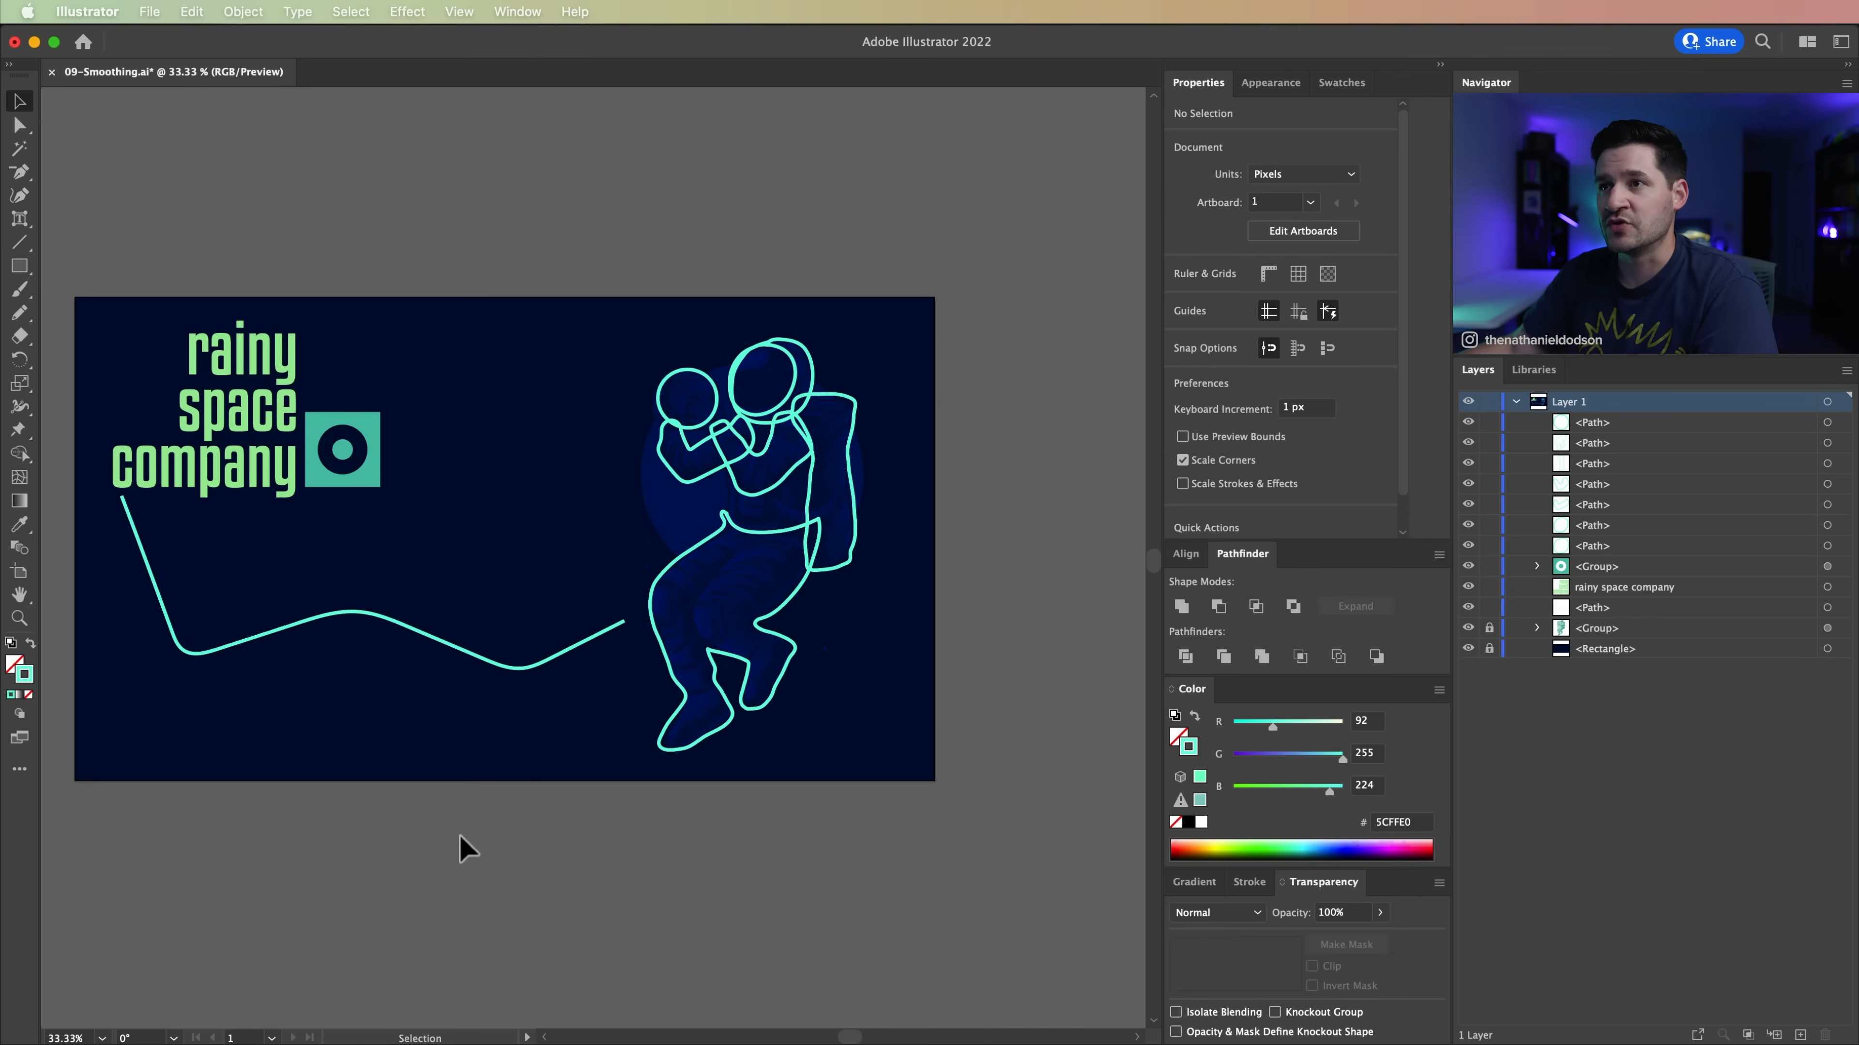
scroll(655, 693, left, 3)
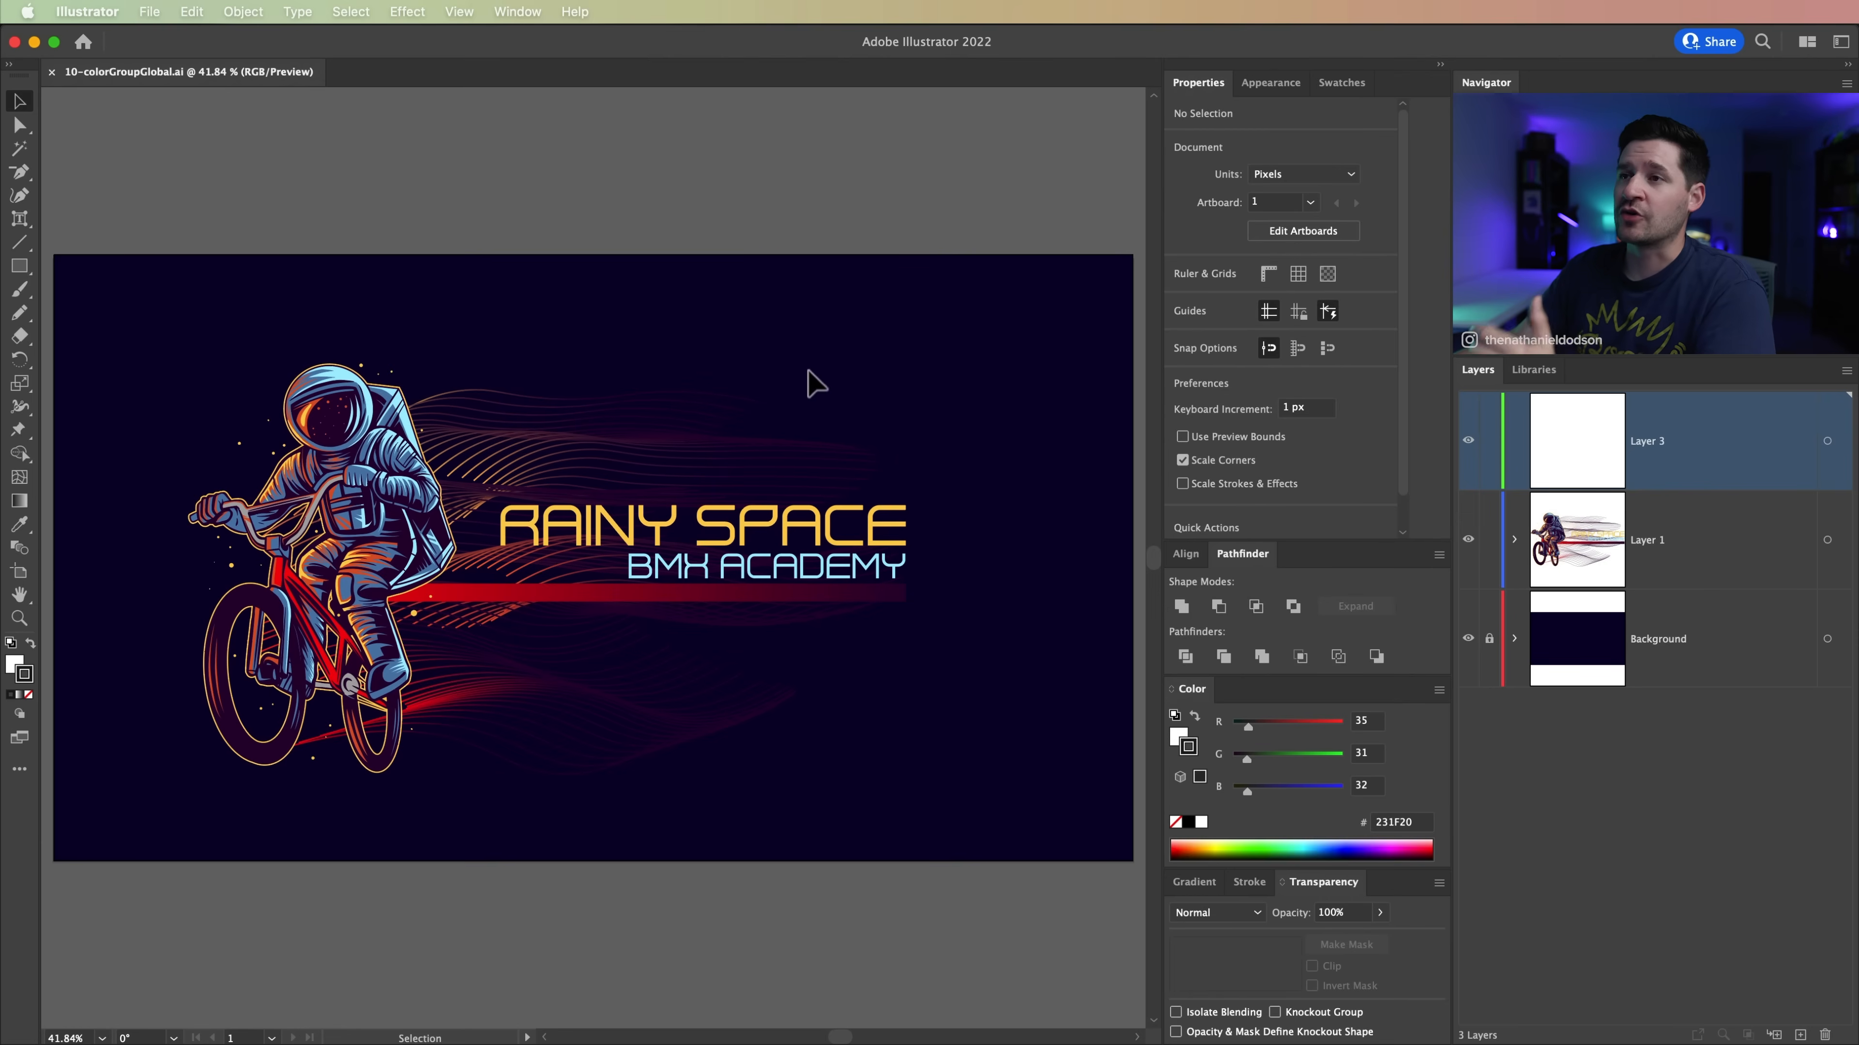
Step: Create Color Group 1 from all the BMX astronaut artwork, converting process colors to global, and clear the selection
drag(106, 323, 921, 847)
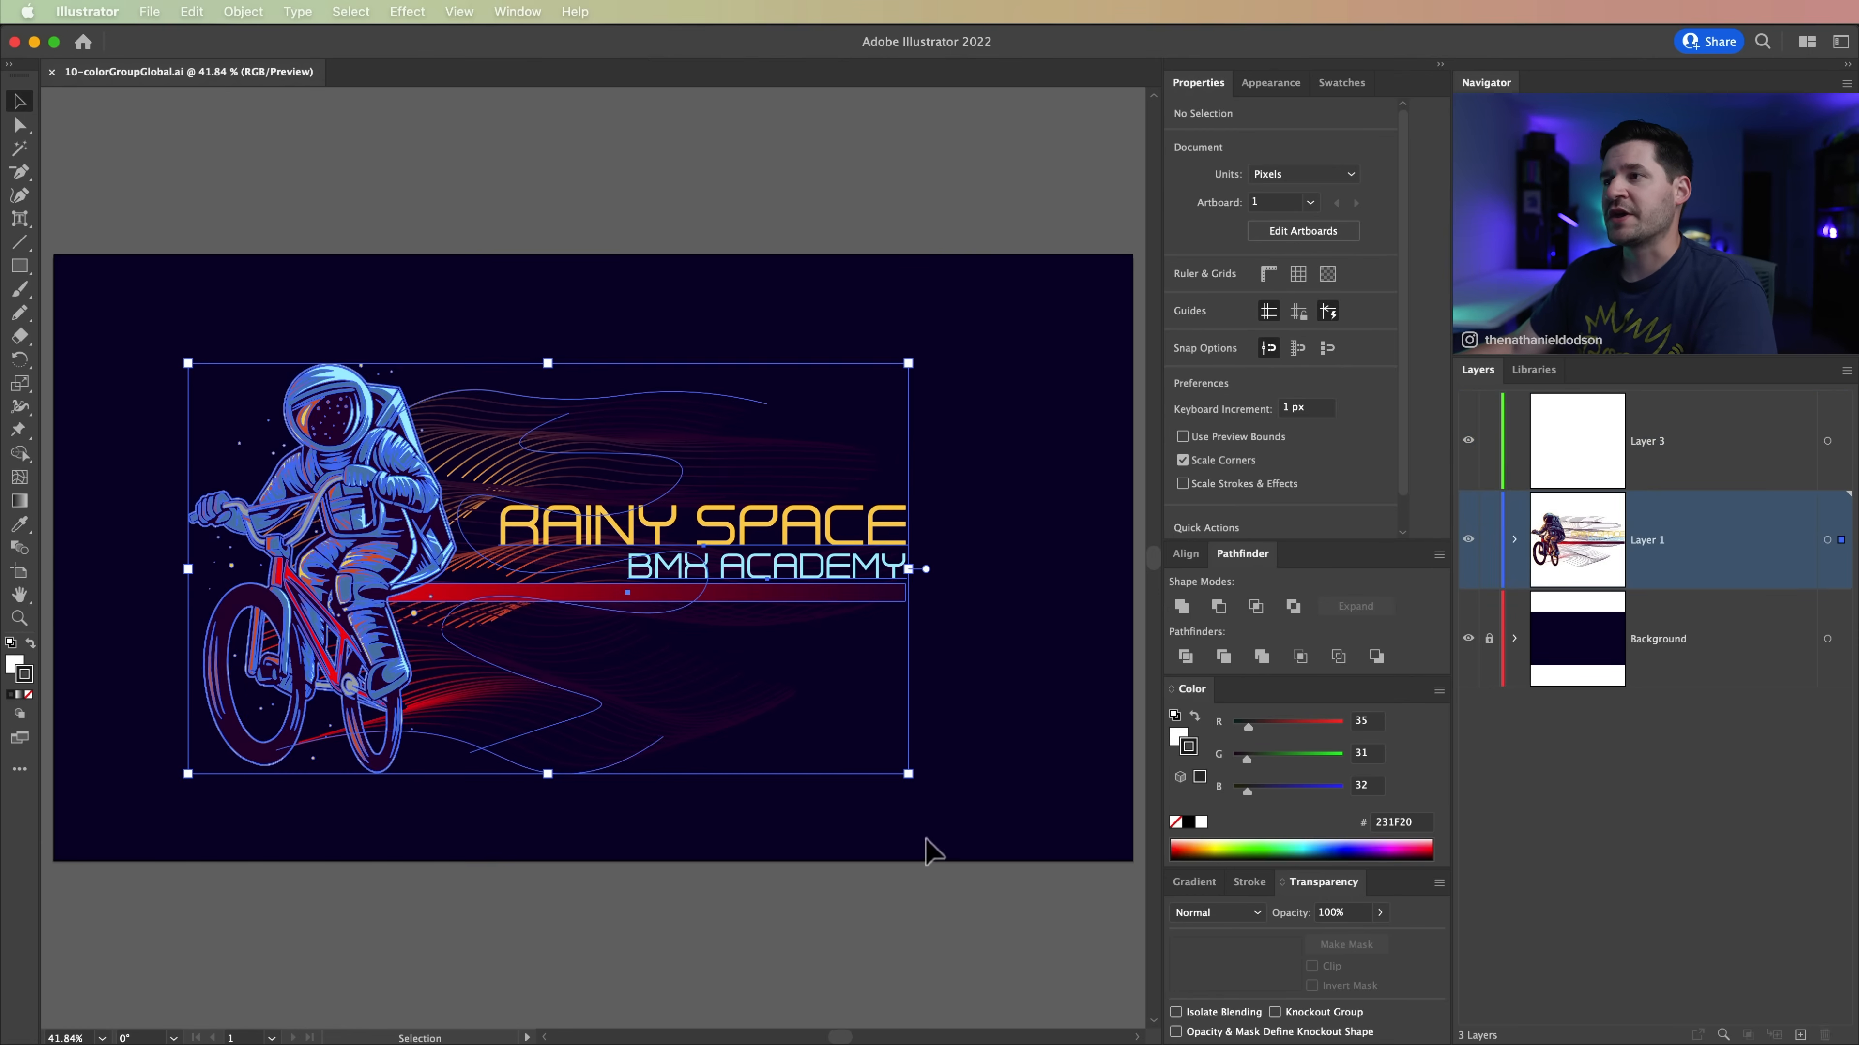
click(1333, 84)
drag(1340, 83, 105, 139)
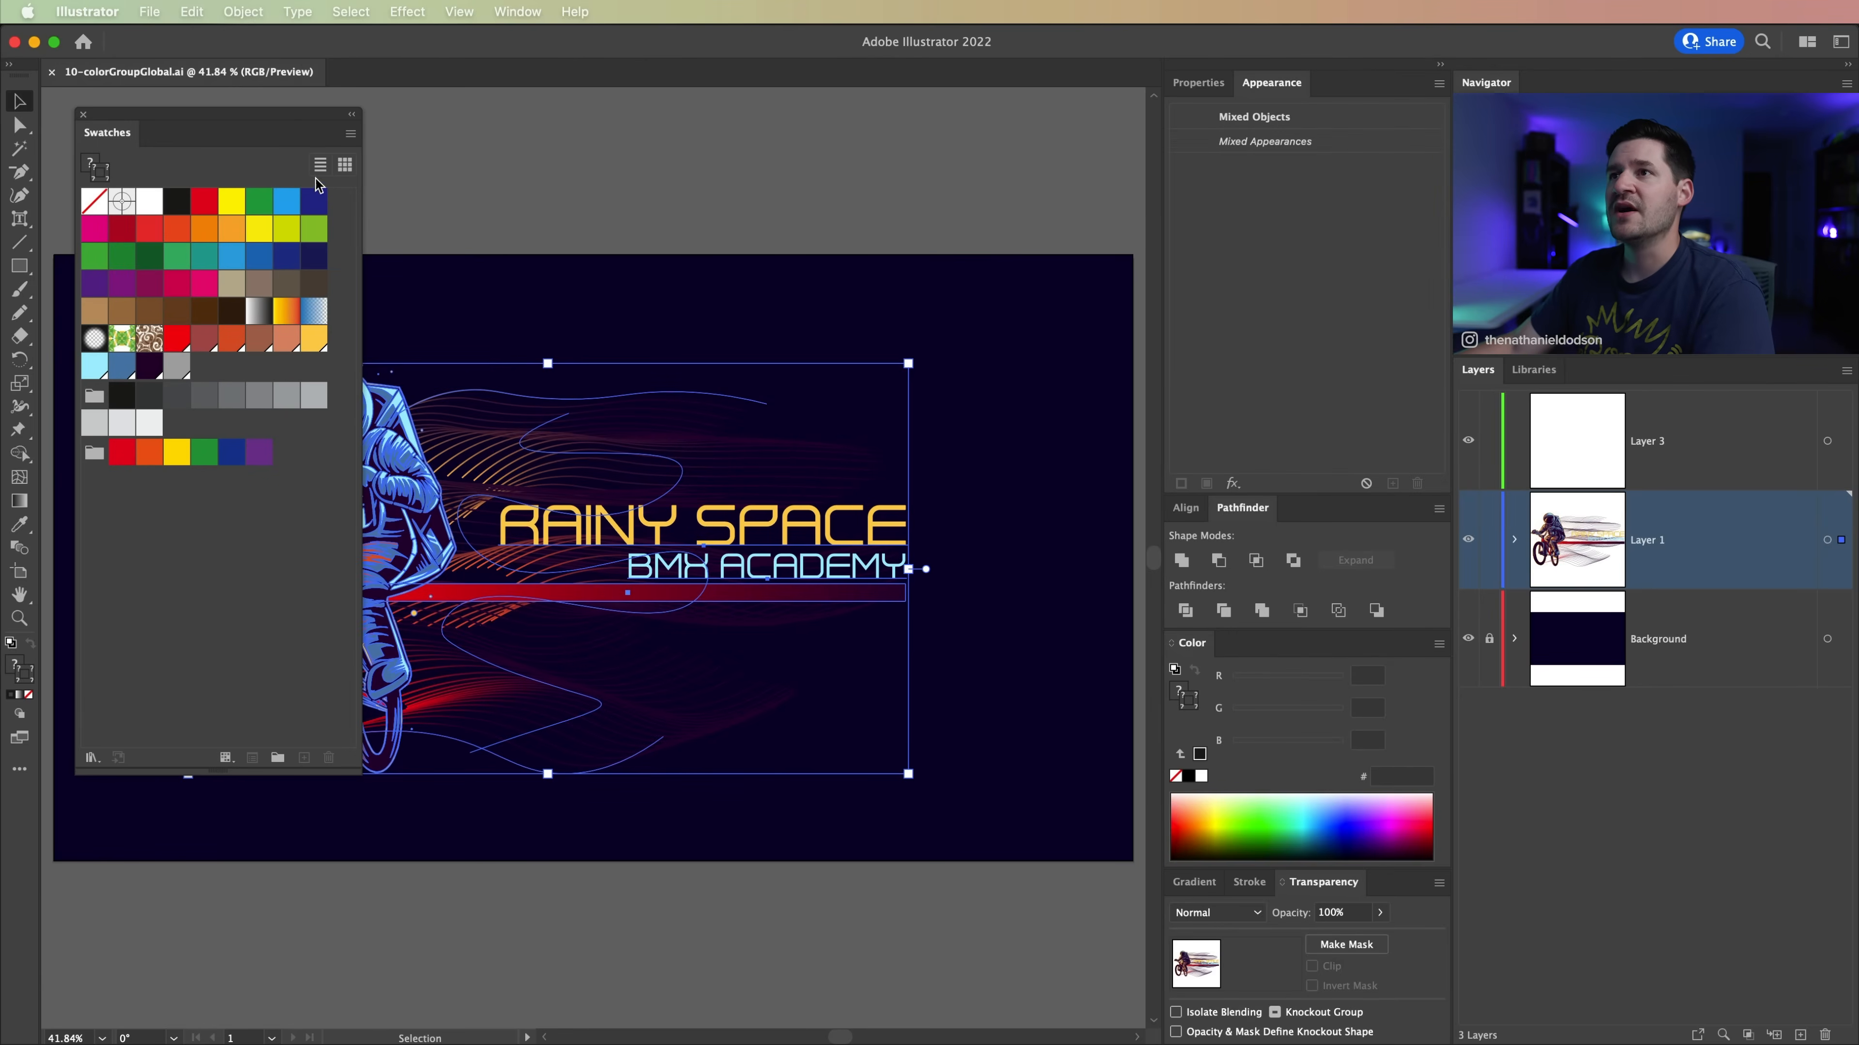
click(350, 134)
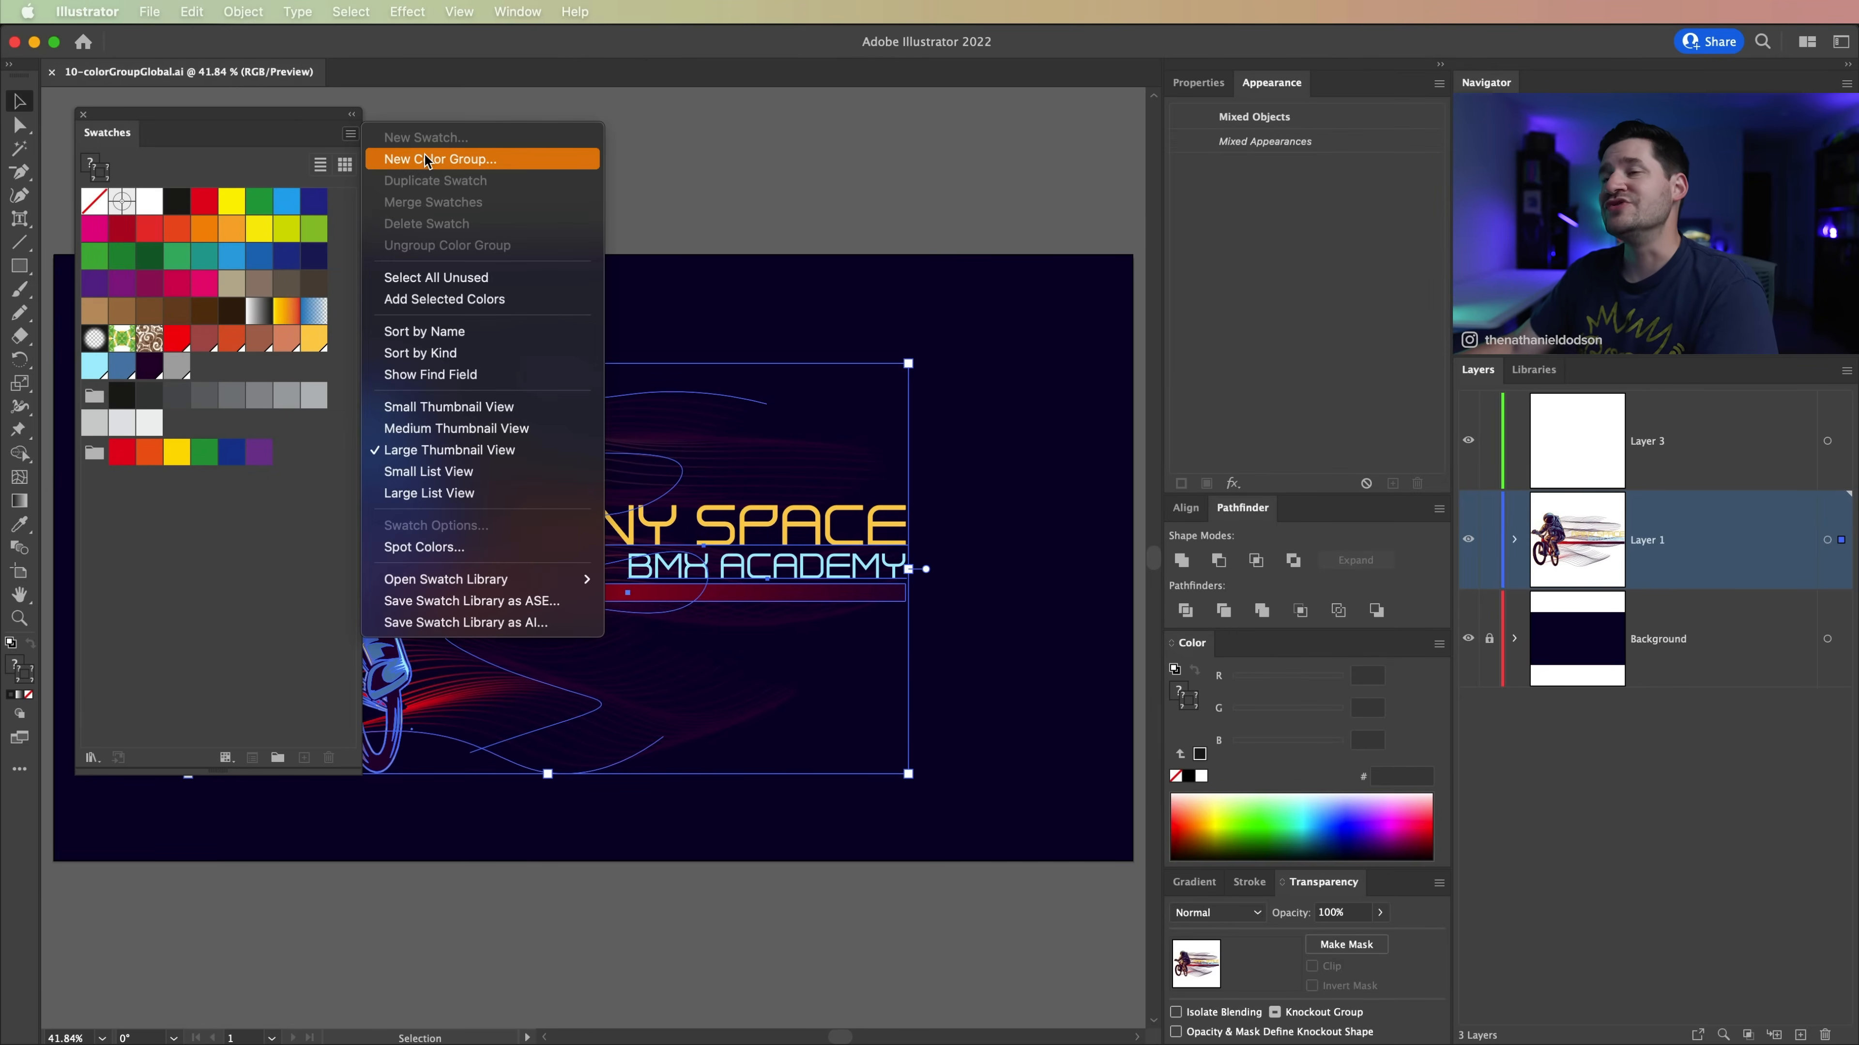
click(452, 163)
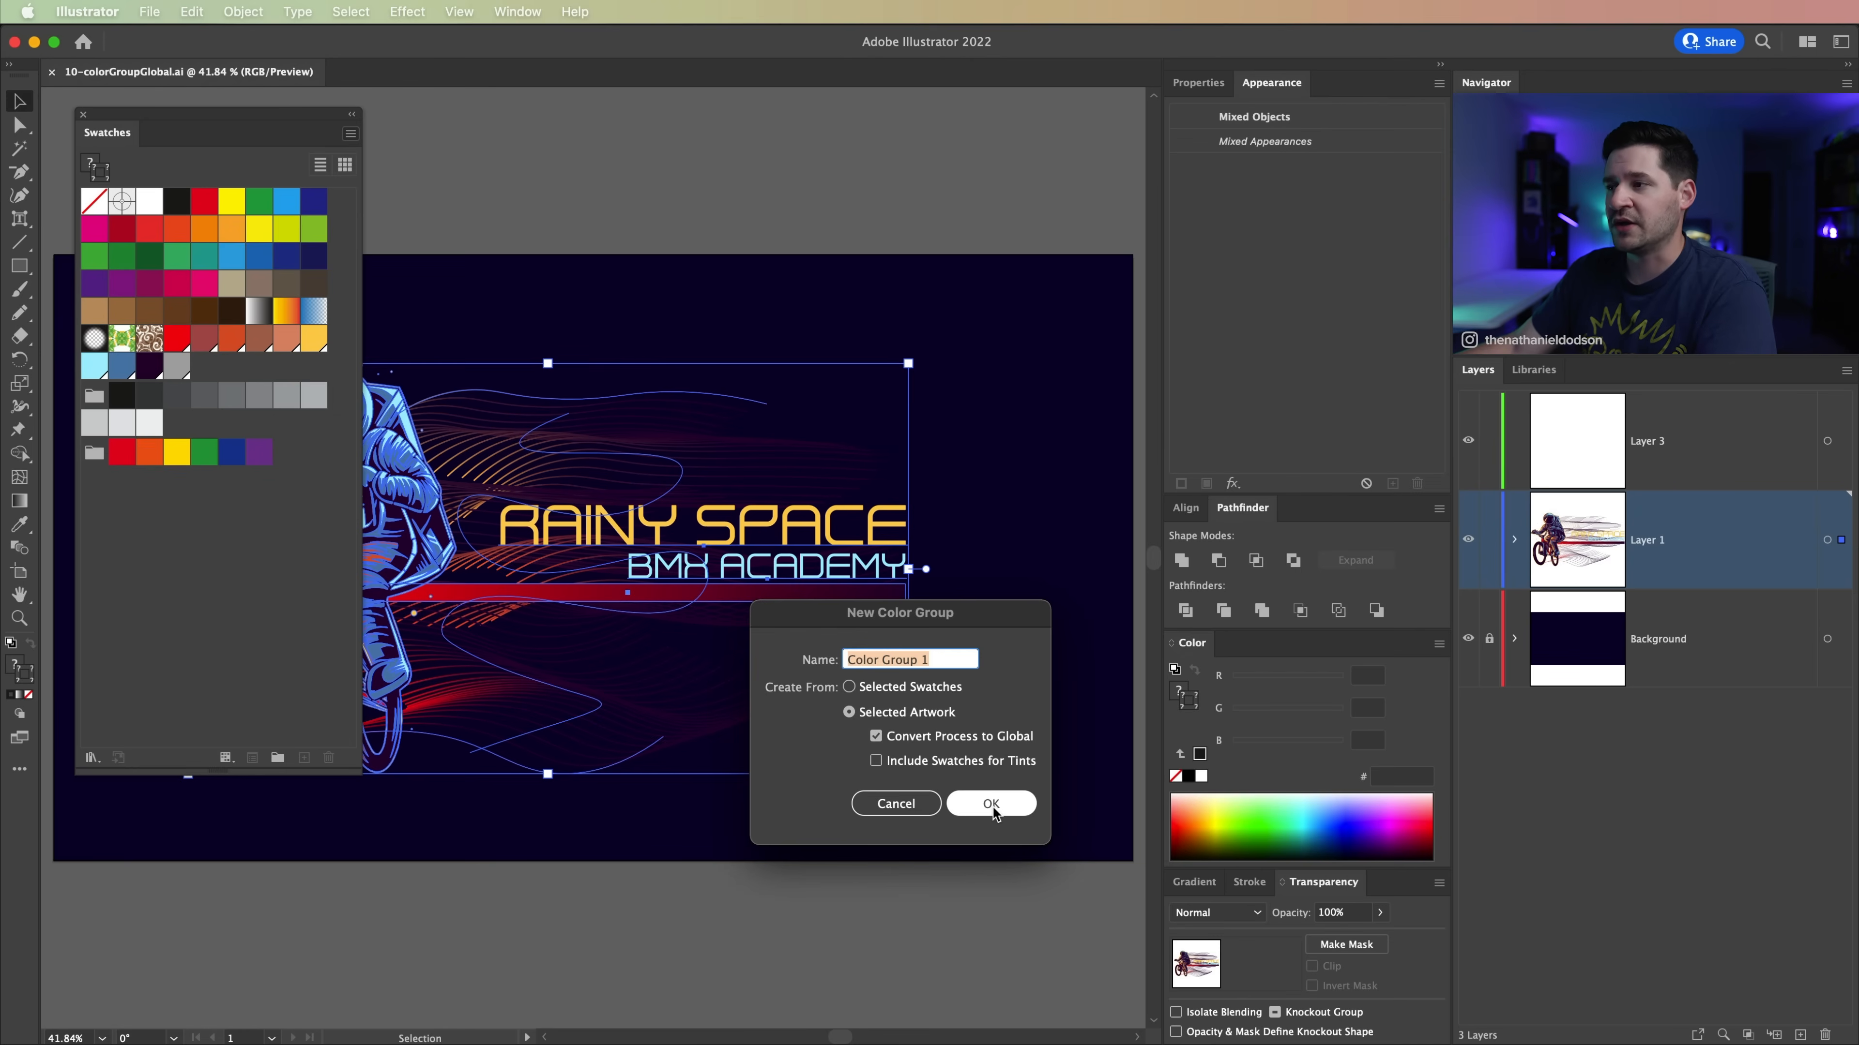
click(993, 806)
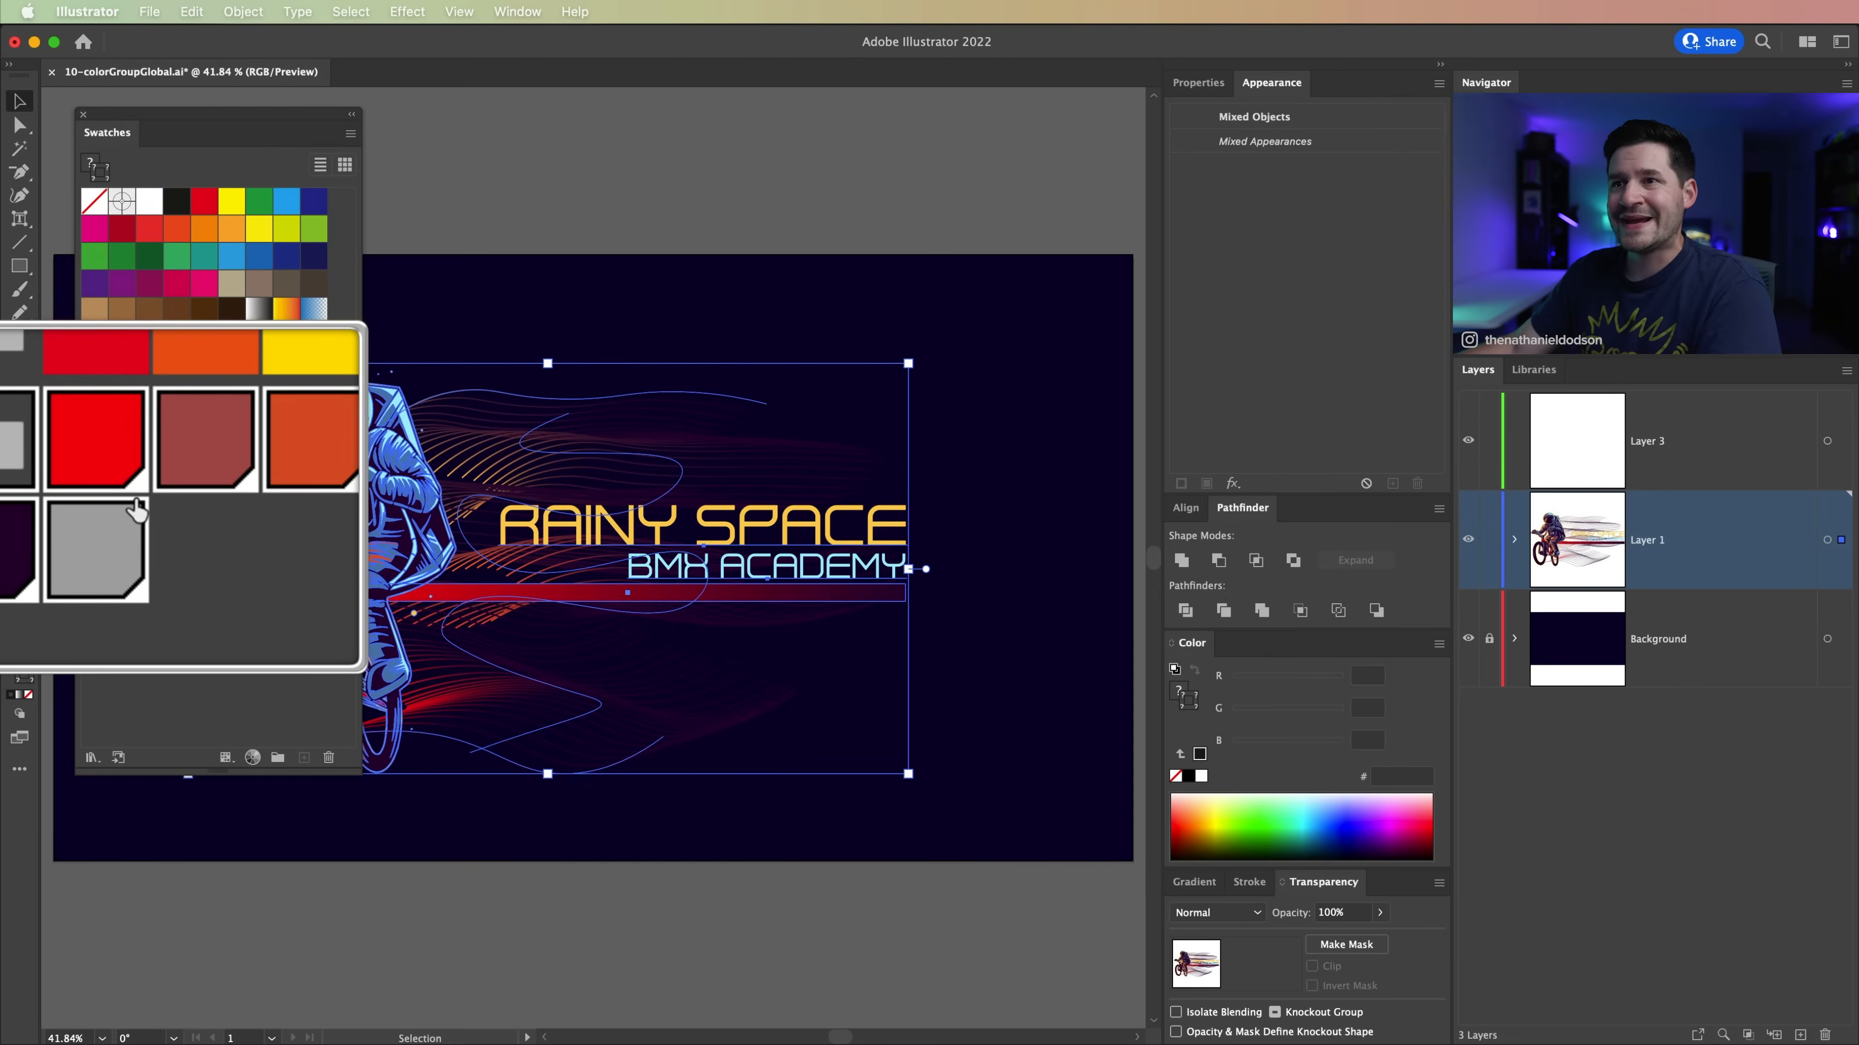
drag(222, 126, 1177, 307)
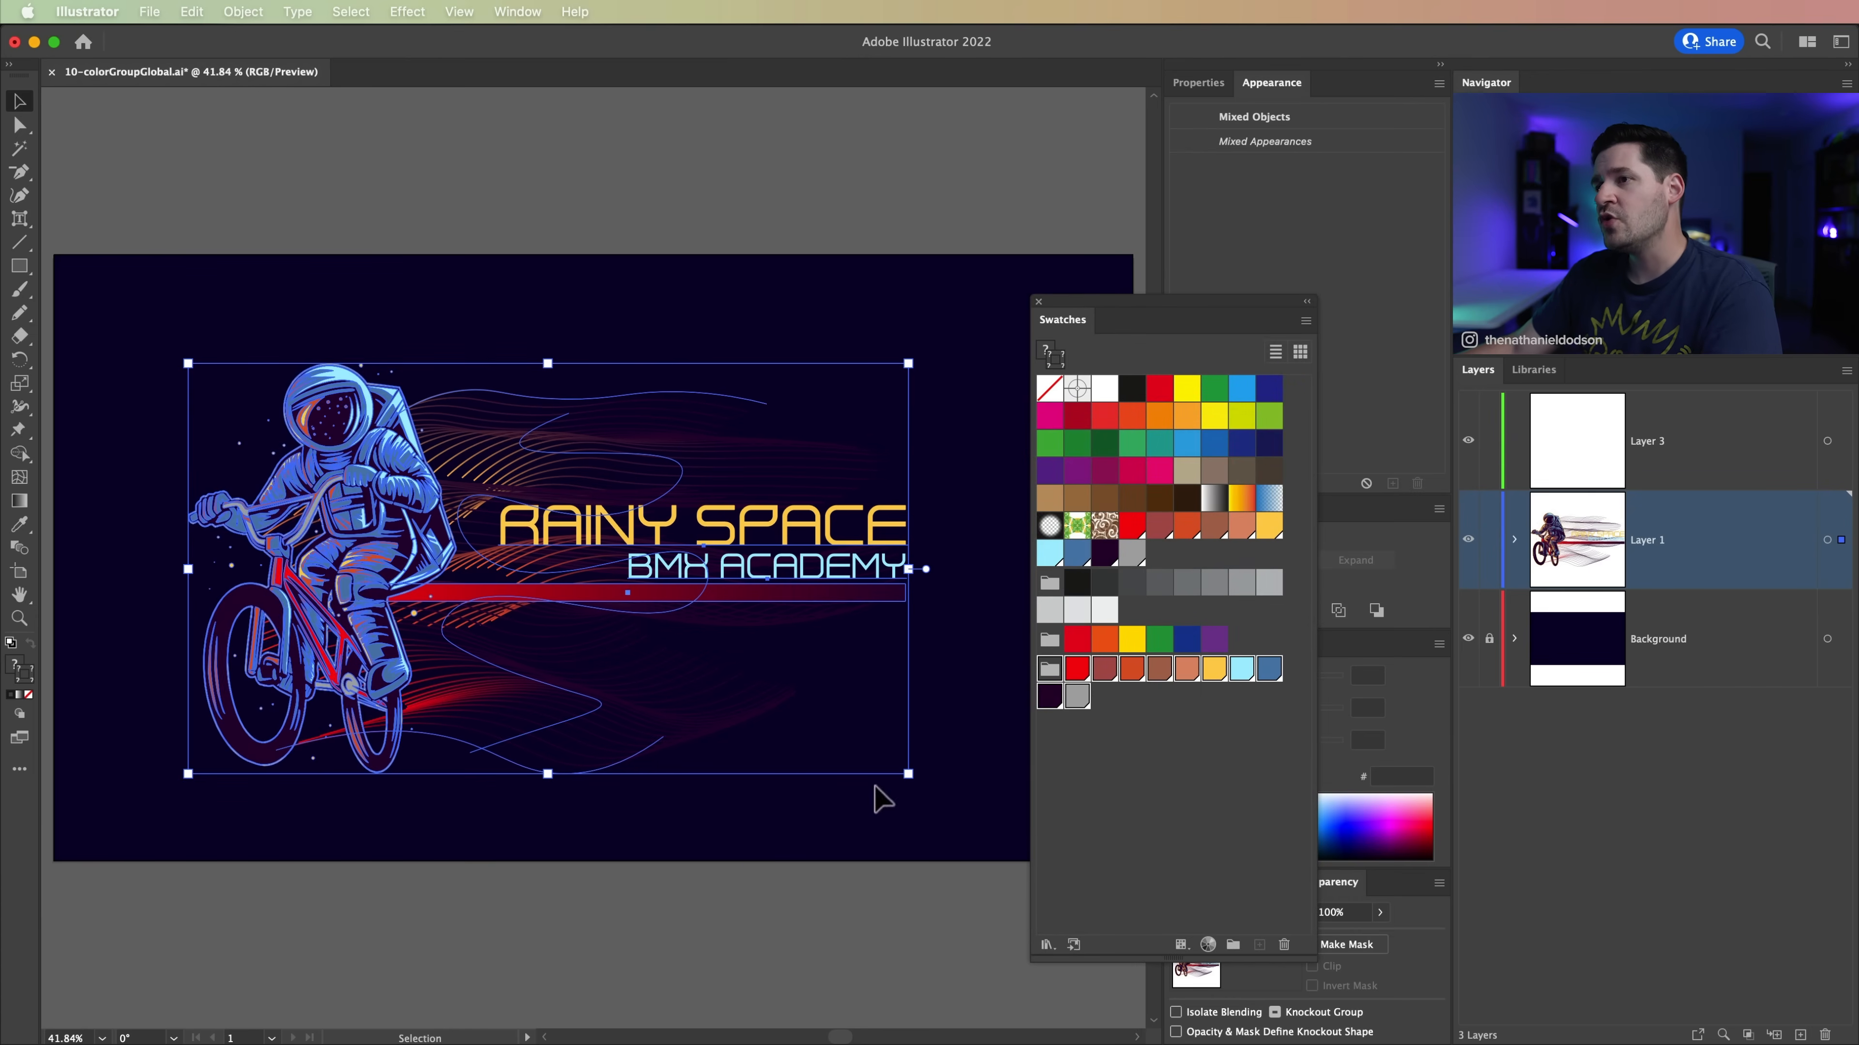
click(652, 907)
scroll(668, 623, right, 2)
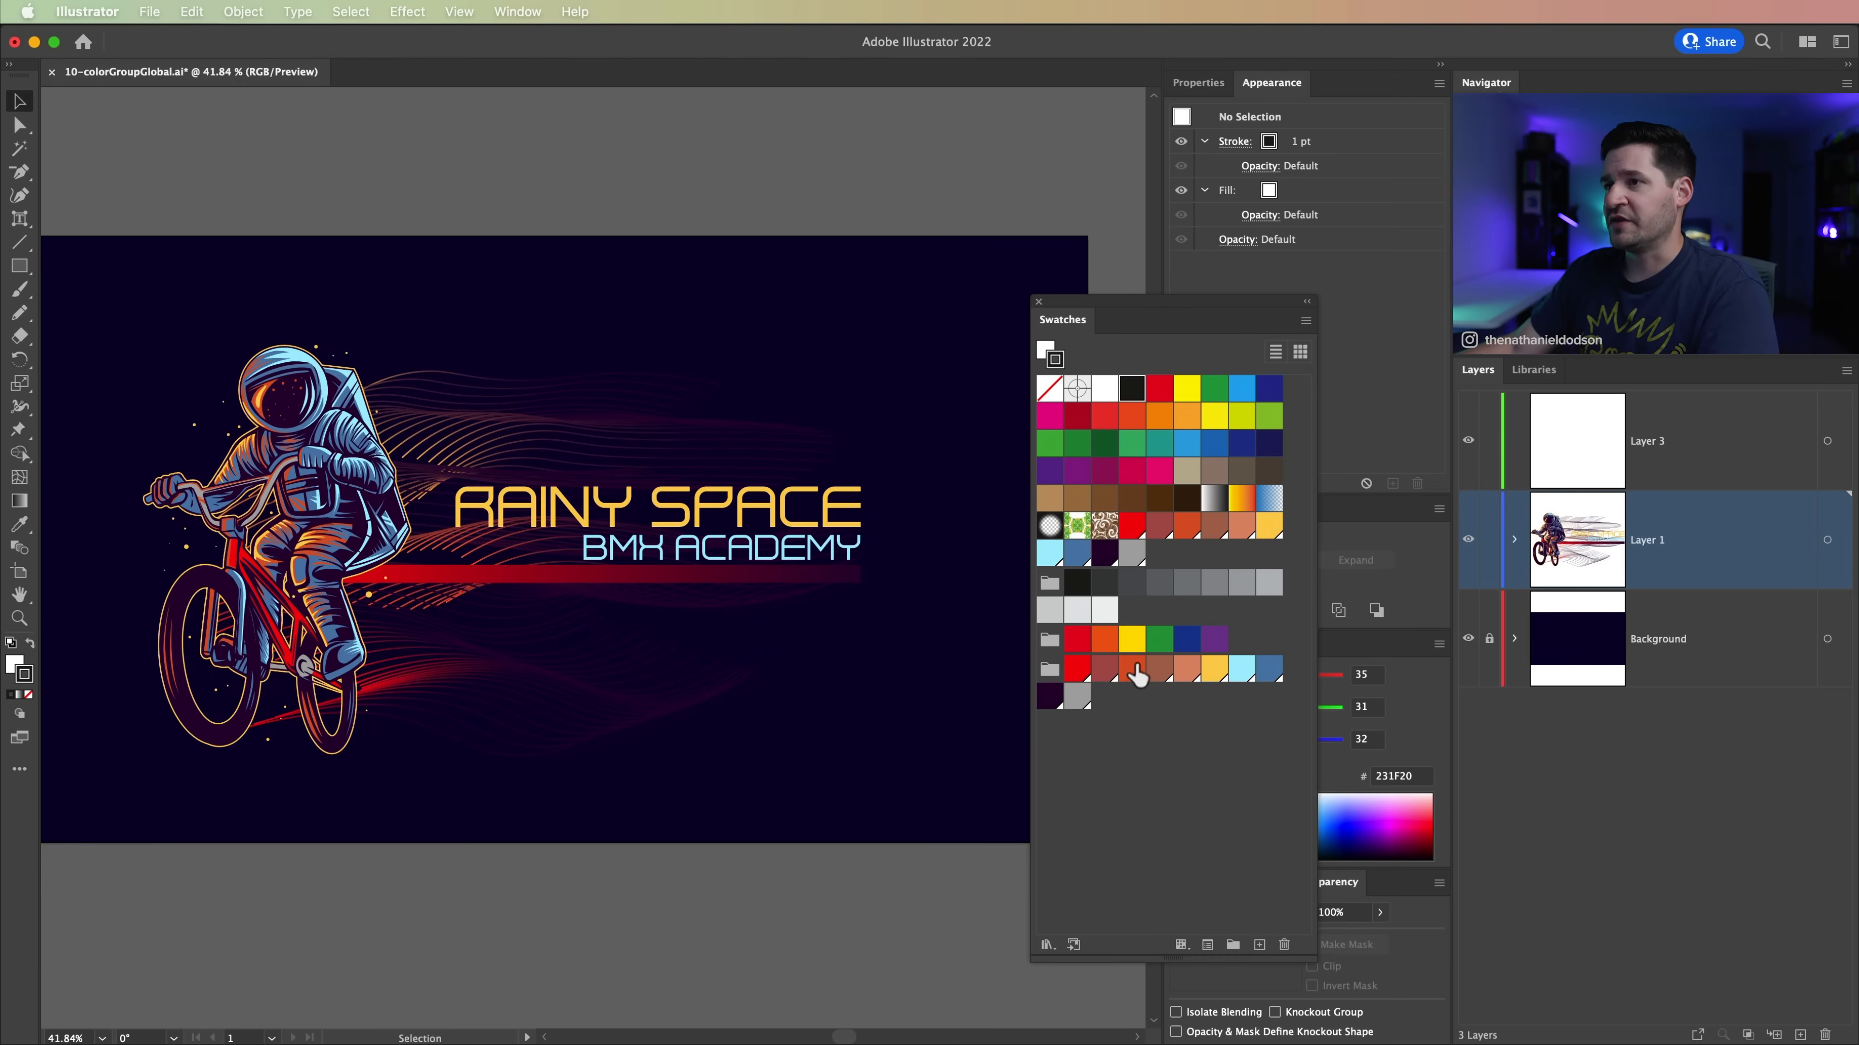
Step: Change the red global swatch in the new color group to R=249 G=16 B=142 with the preview on
click(1077, 667)
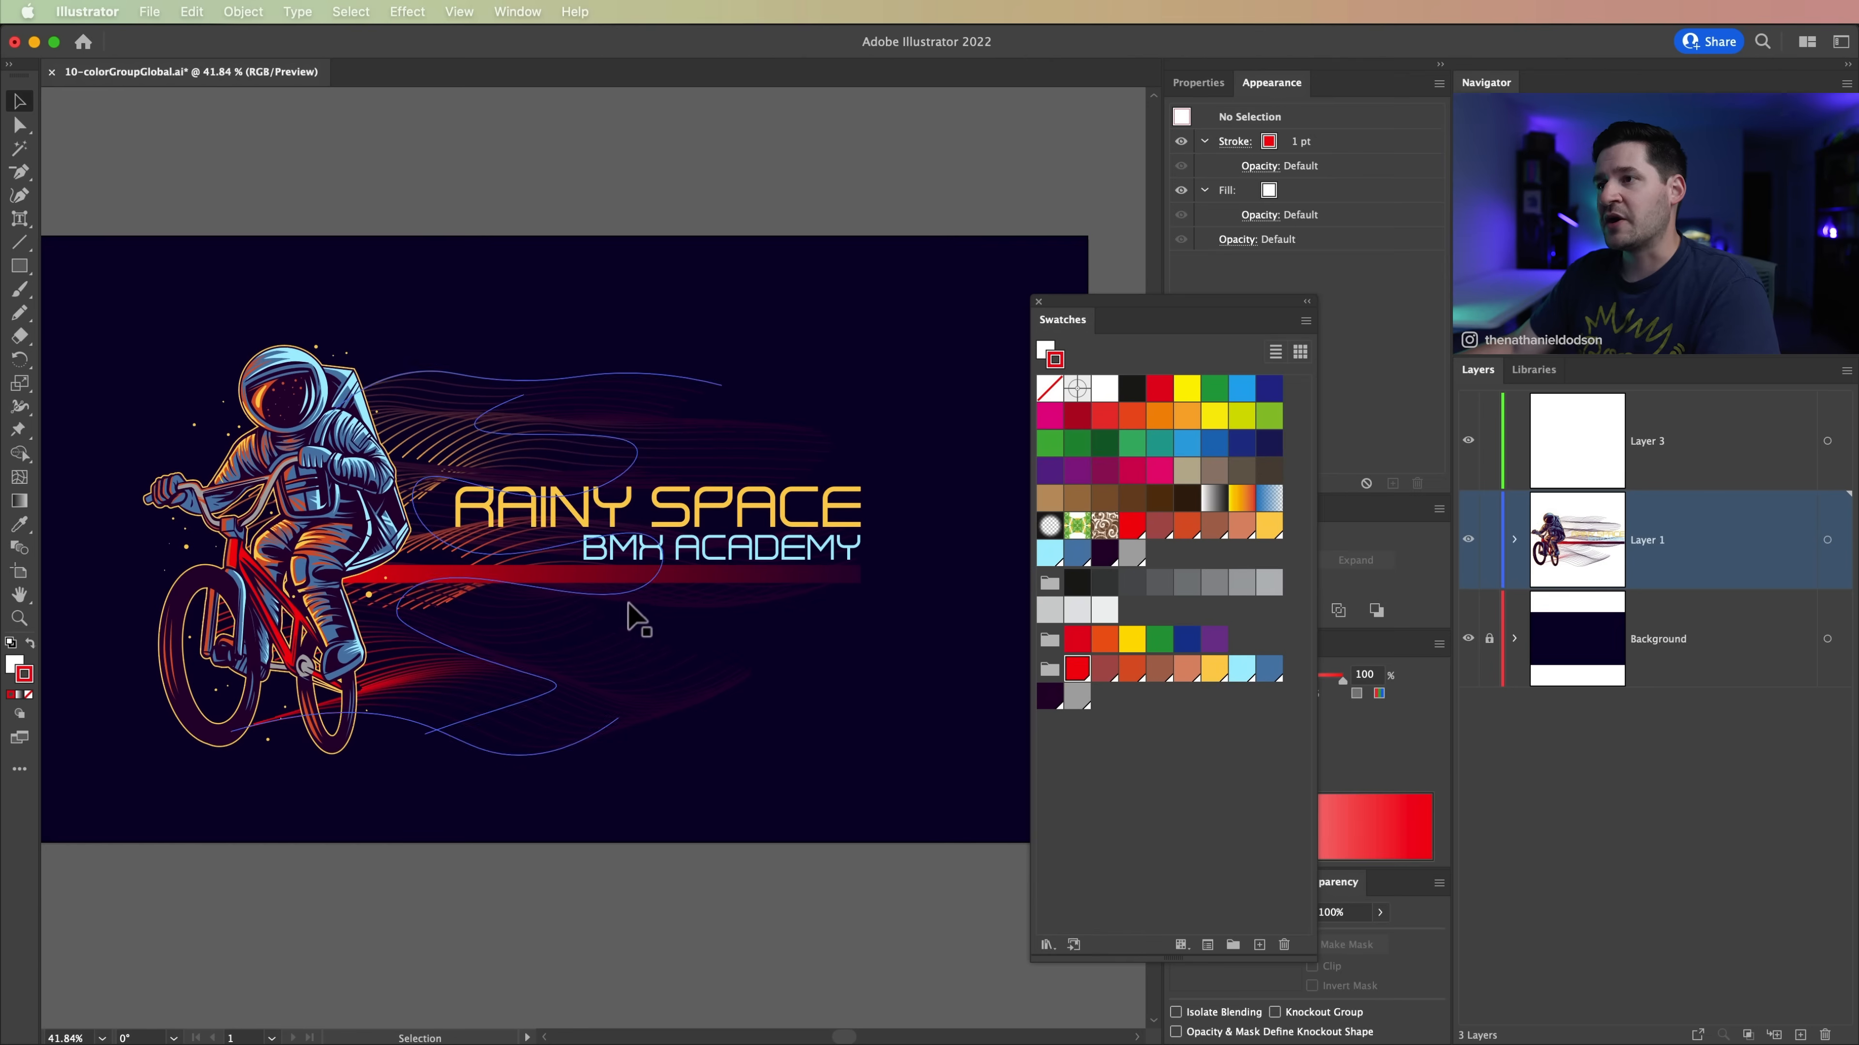
double_click(1077, 669)
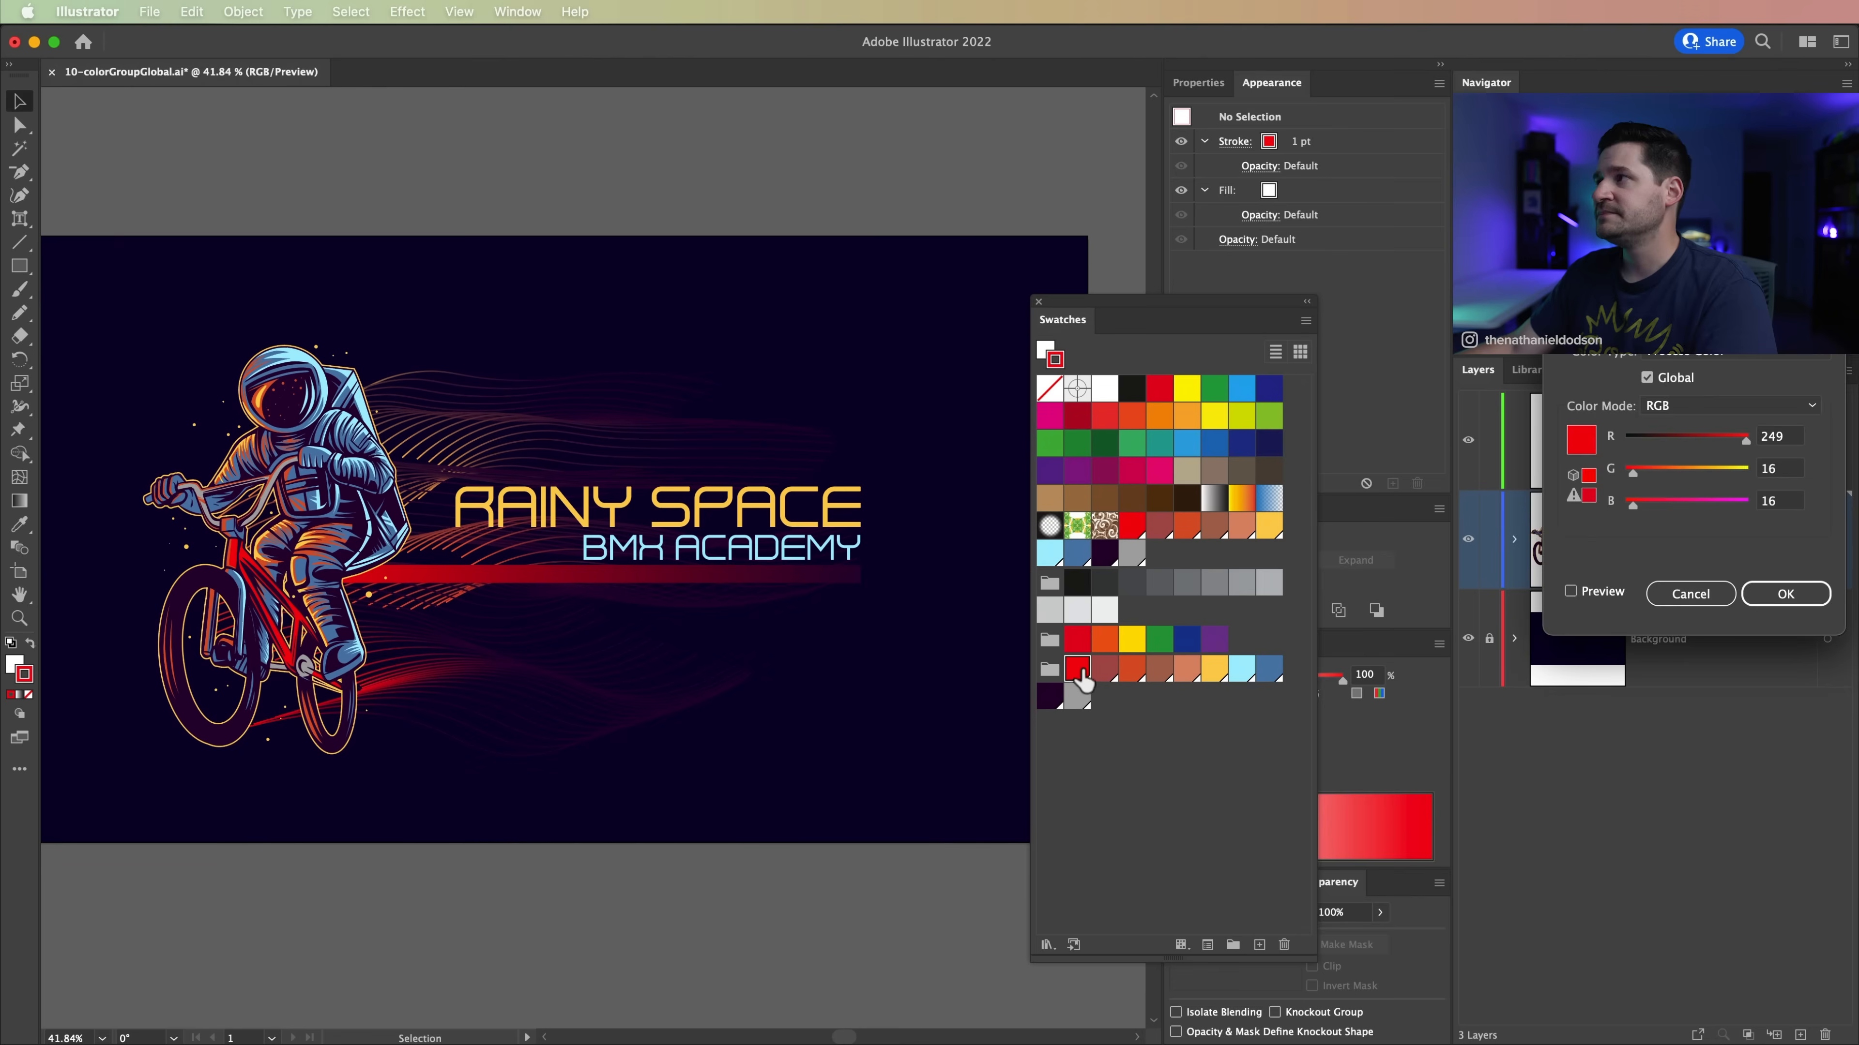
click(715, 907)
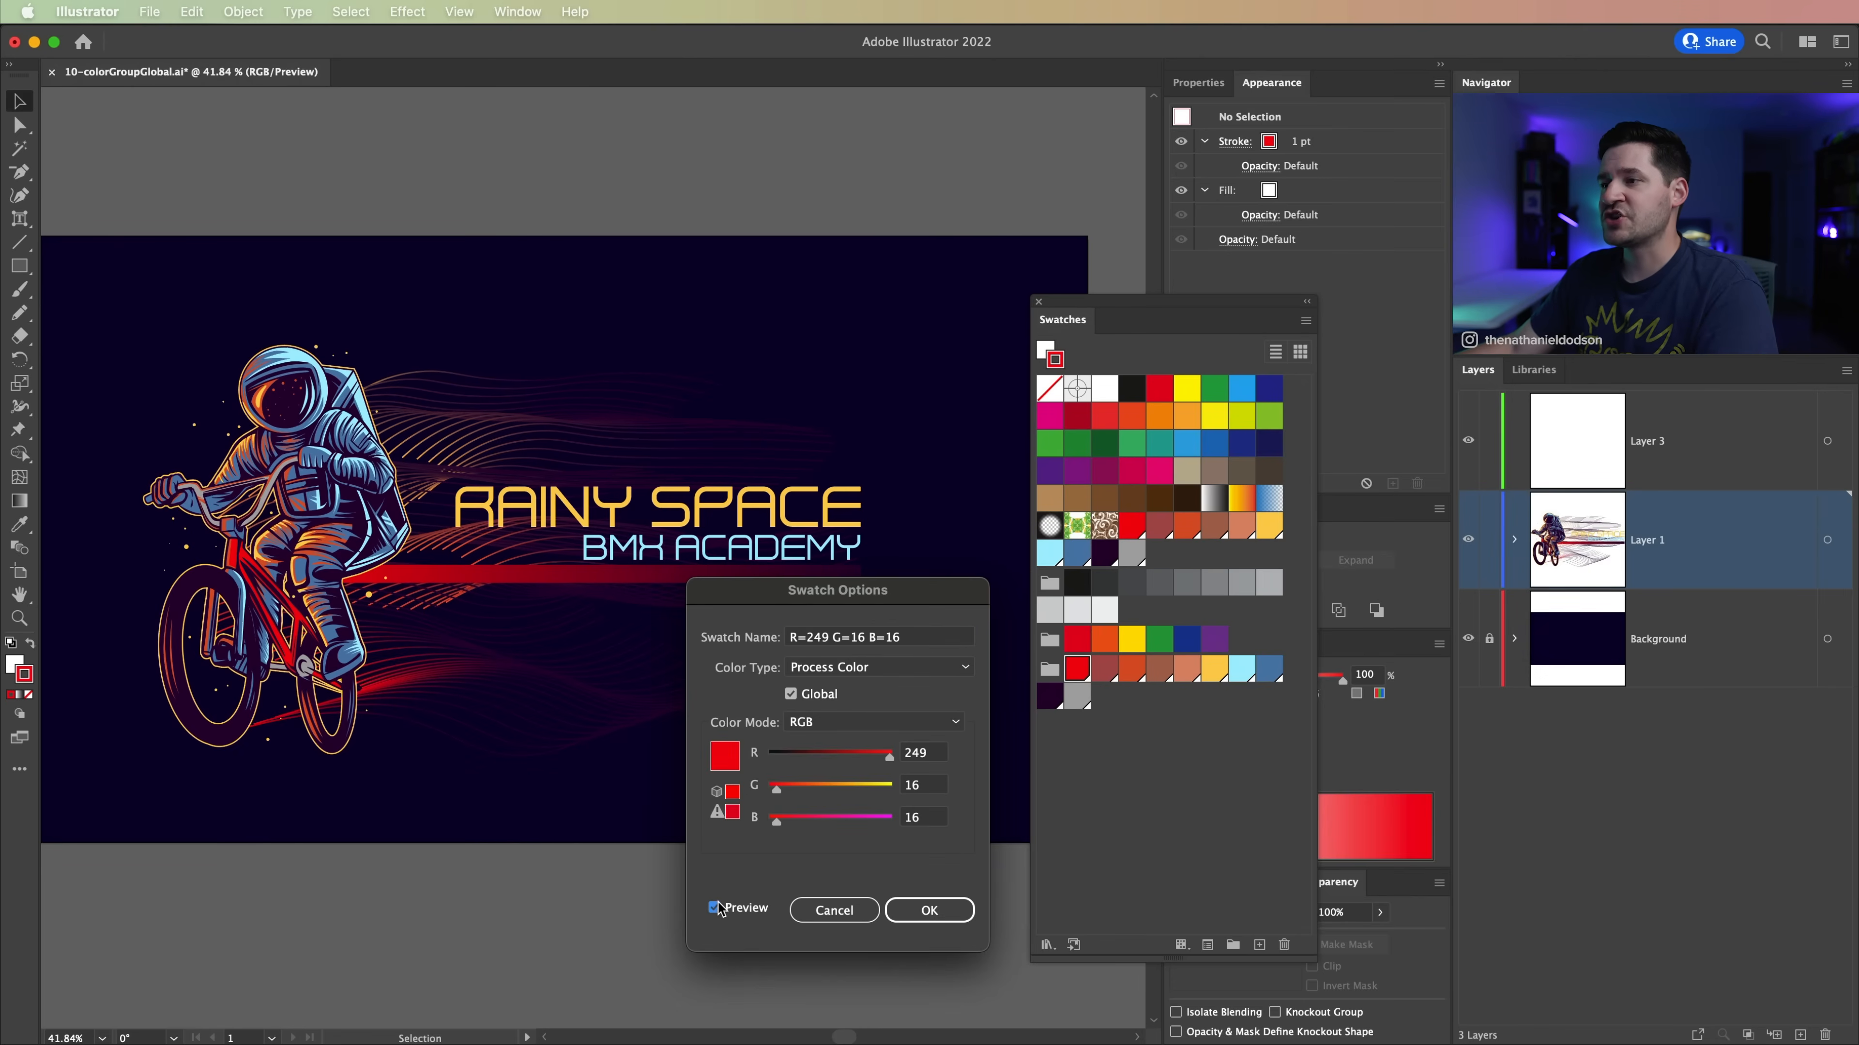
drag(777, 820, 841, 825)
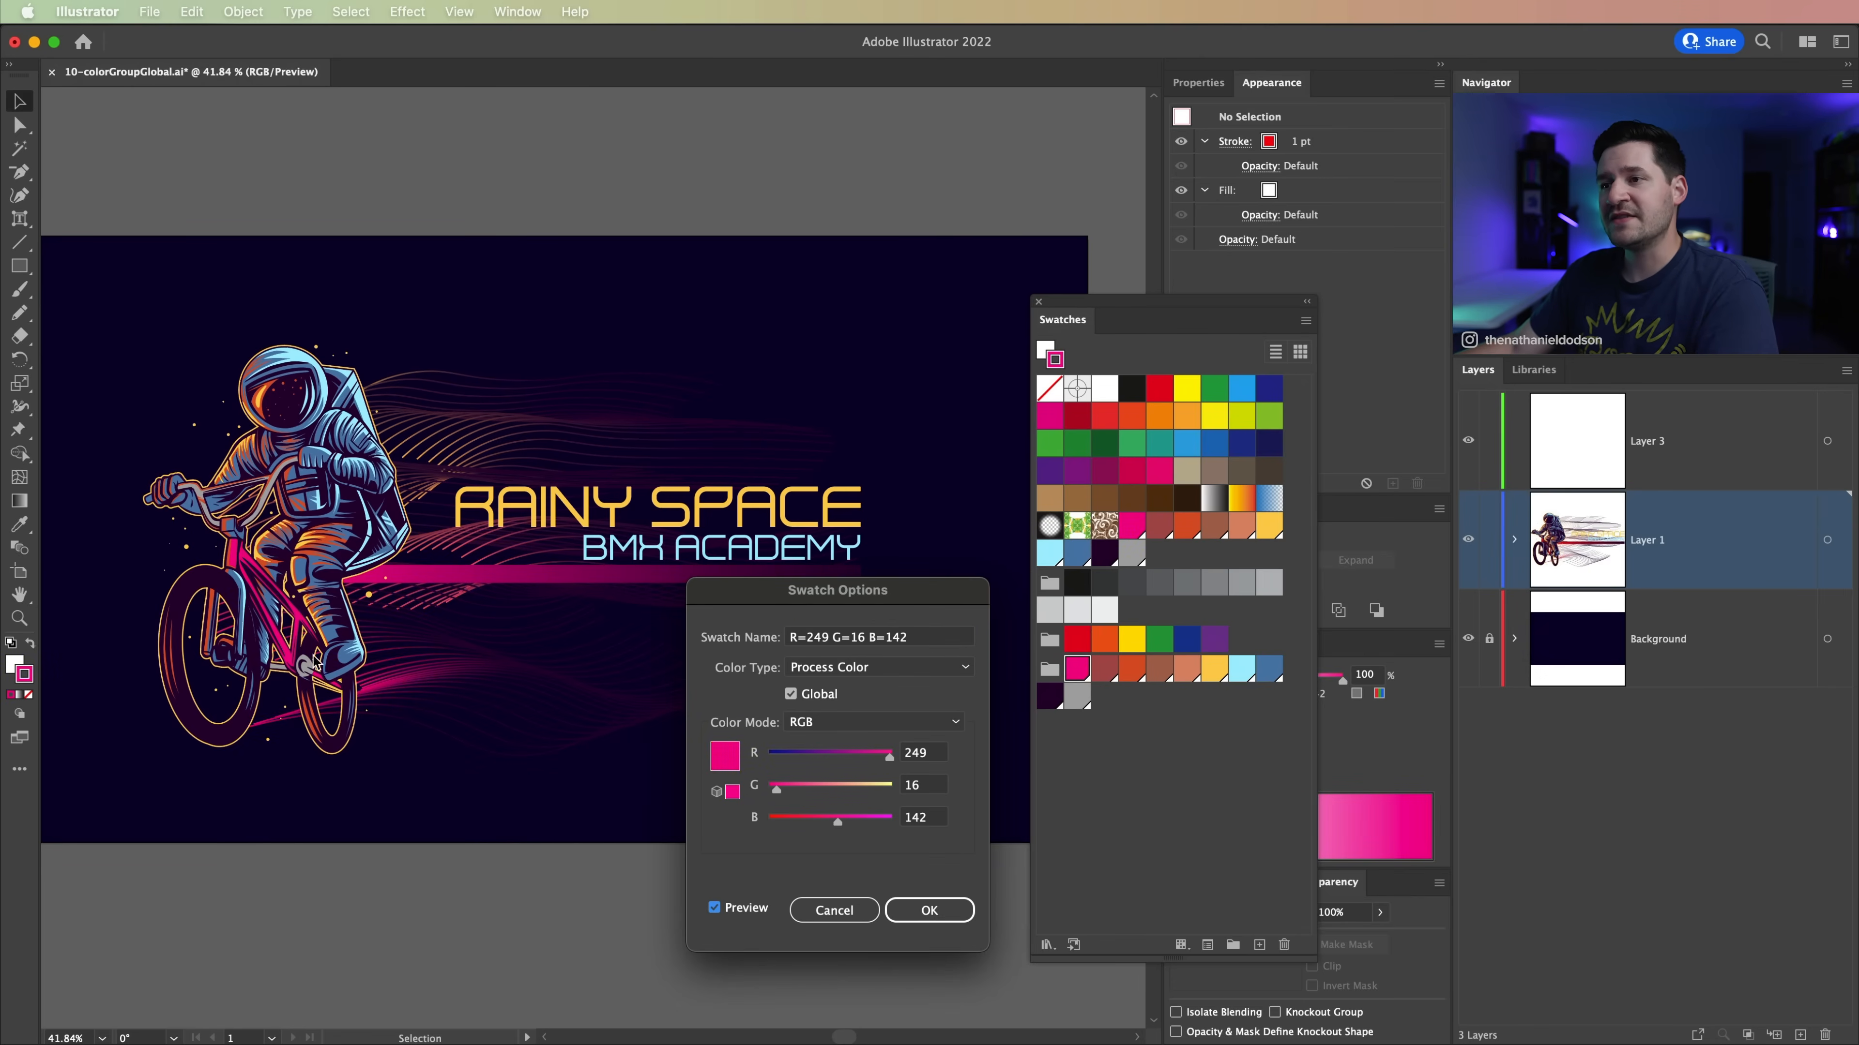
drag(781, 583, 939, 596)
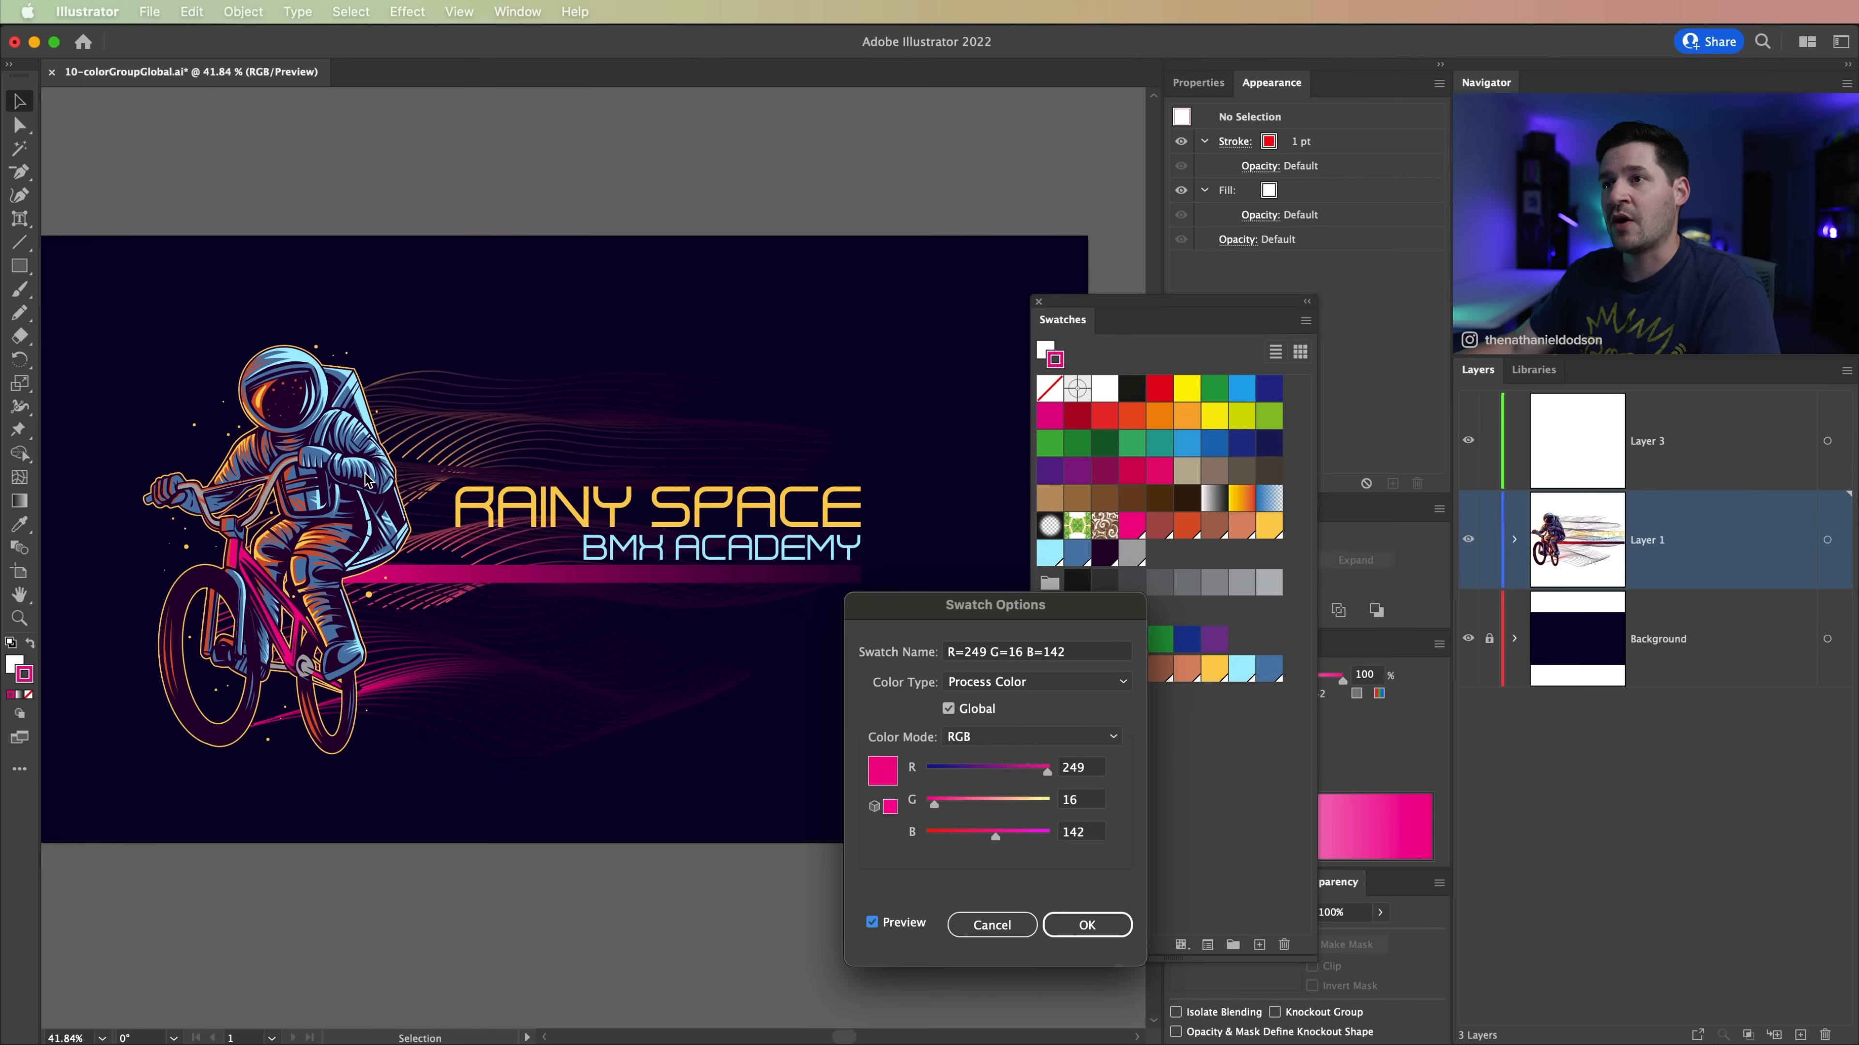
click(1086, 925)
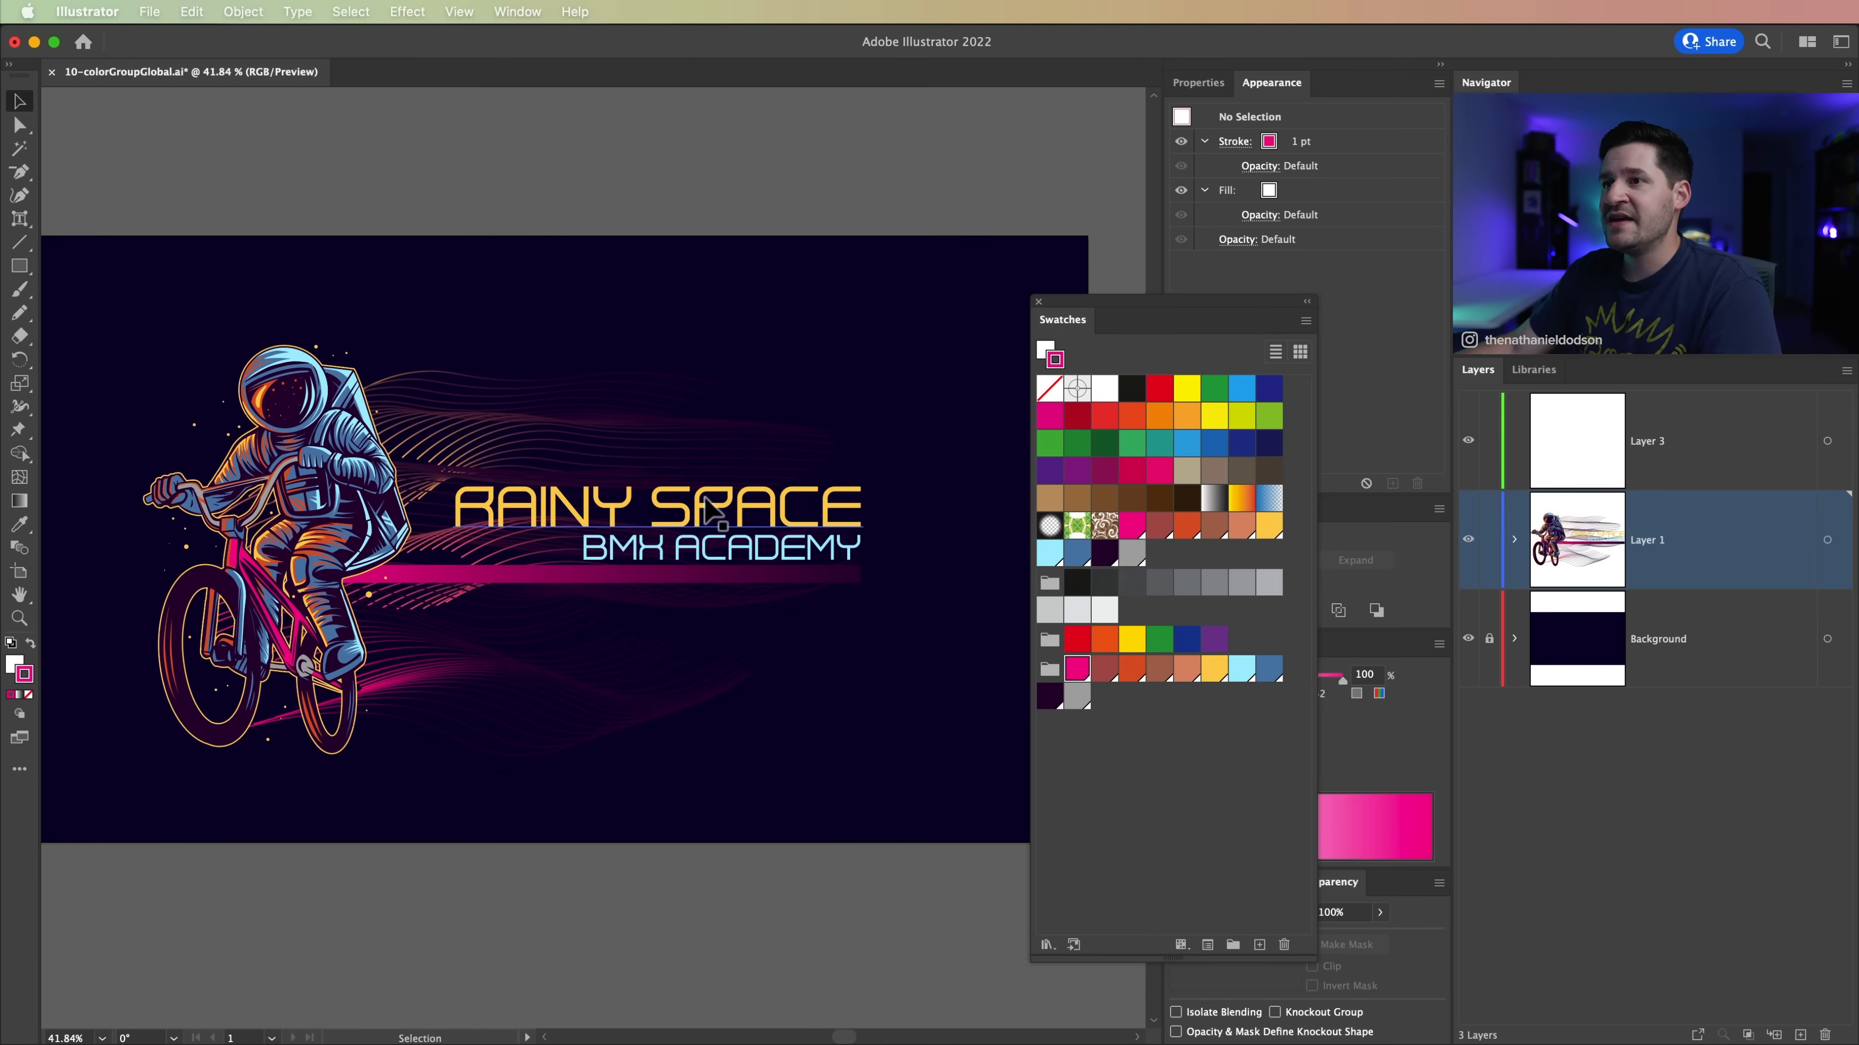
Step: Change the color group's yellow global swatch to R=255 G=245 B=151 with the preview on
double_click(1211, 670)
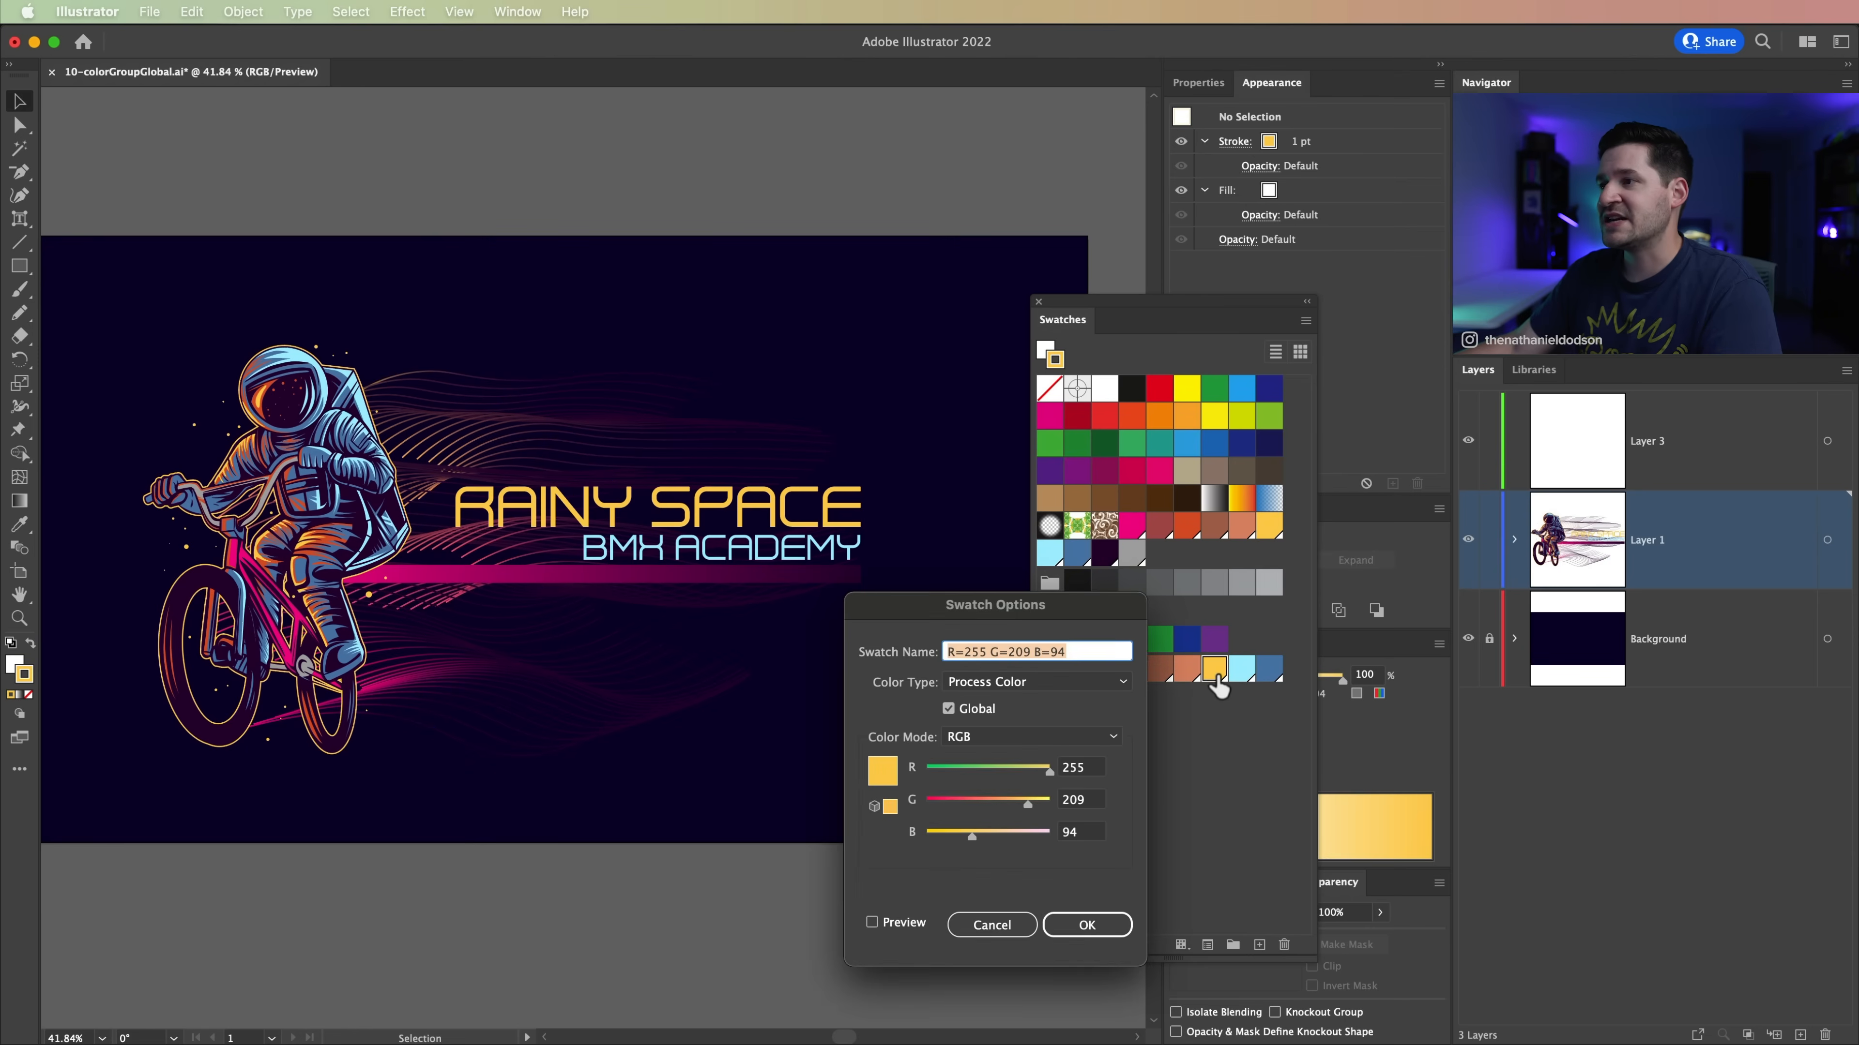
drag(940, 620, 966, 632)
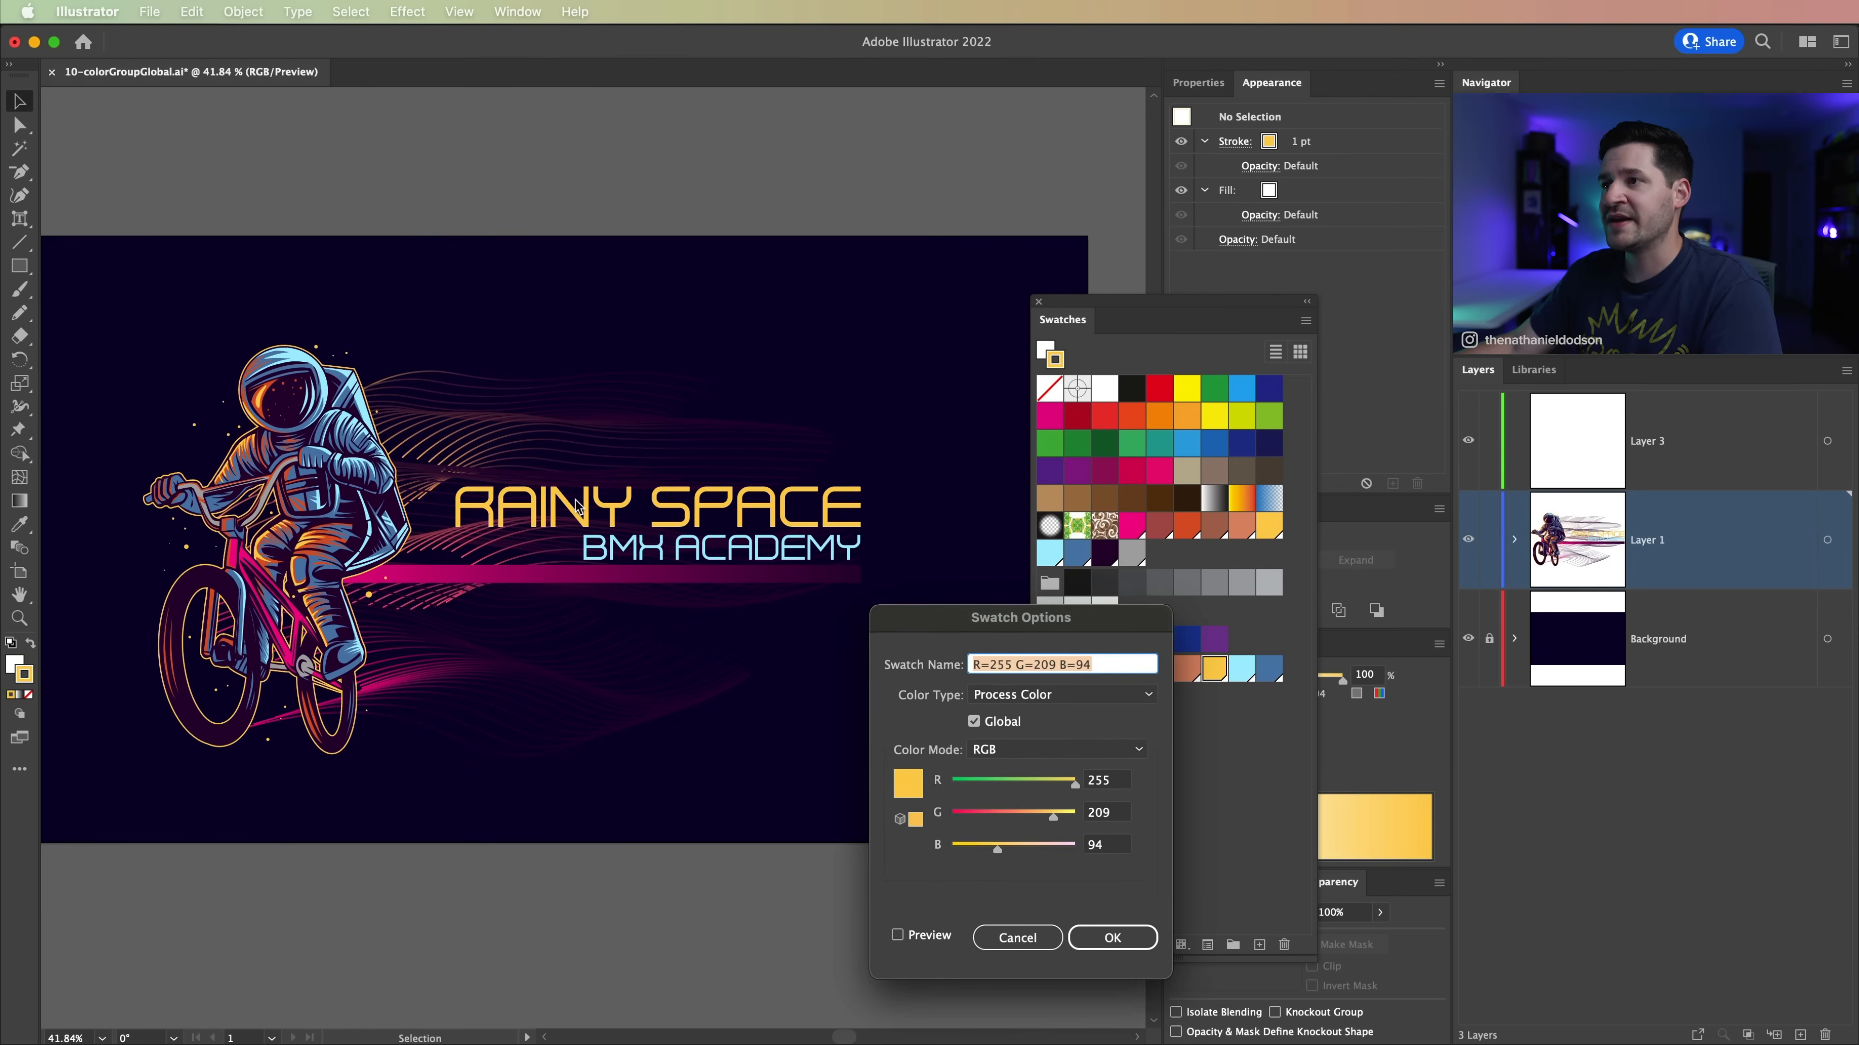
click(898, 936)
mouse_move(1011, 782)
mouse_down()
mouse_move(1002, 817)
mouse_move(1088, 800)
mouse_move(983, 818)
mouse_move(1023, 818)
mouse_up()
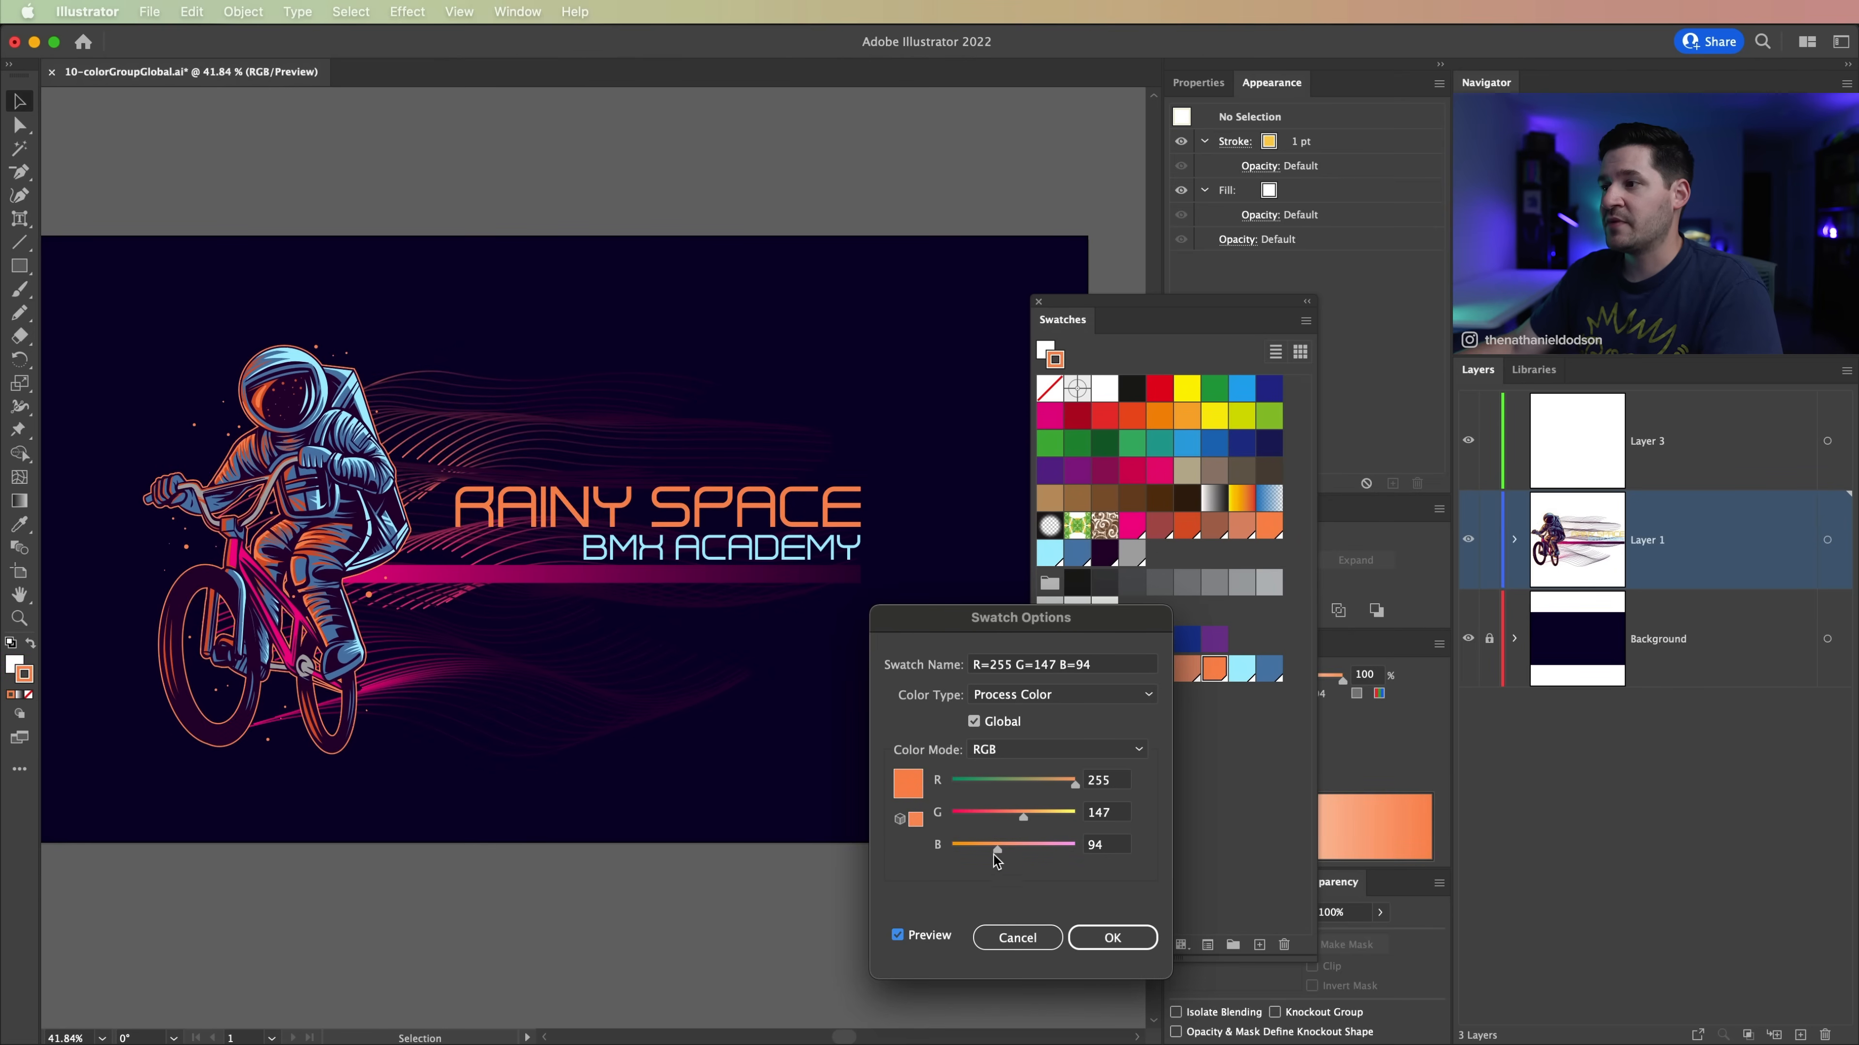
drag(1023, 842, 1025, 841)
drag(1024, 818, 1071, 817)
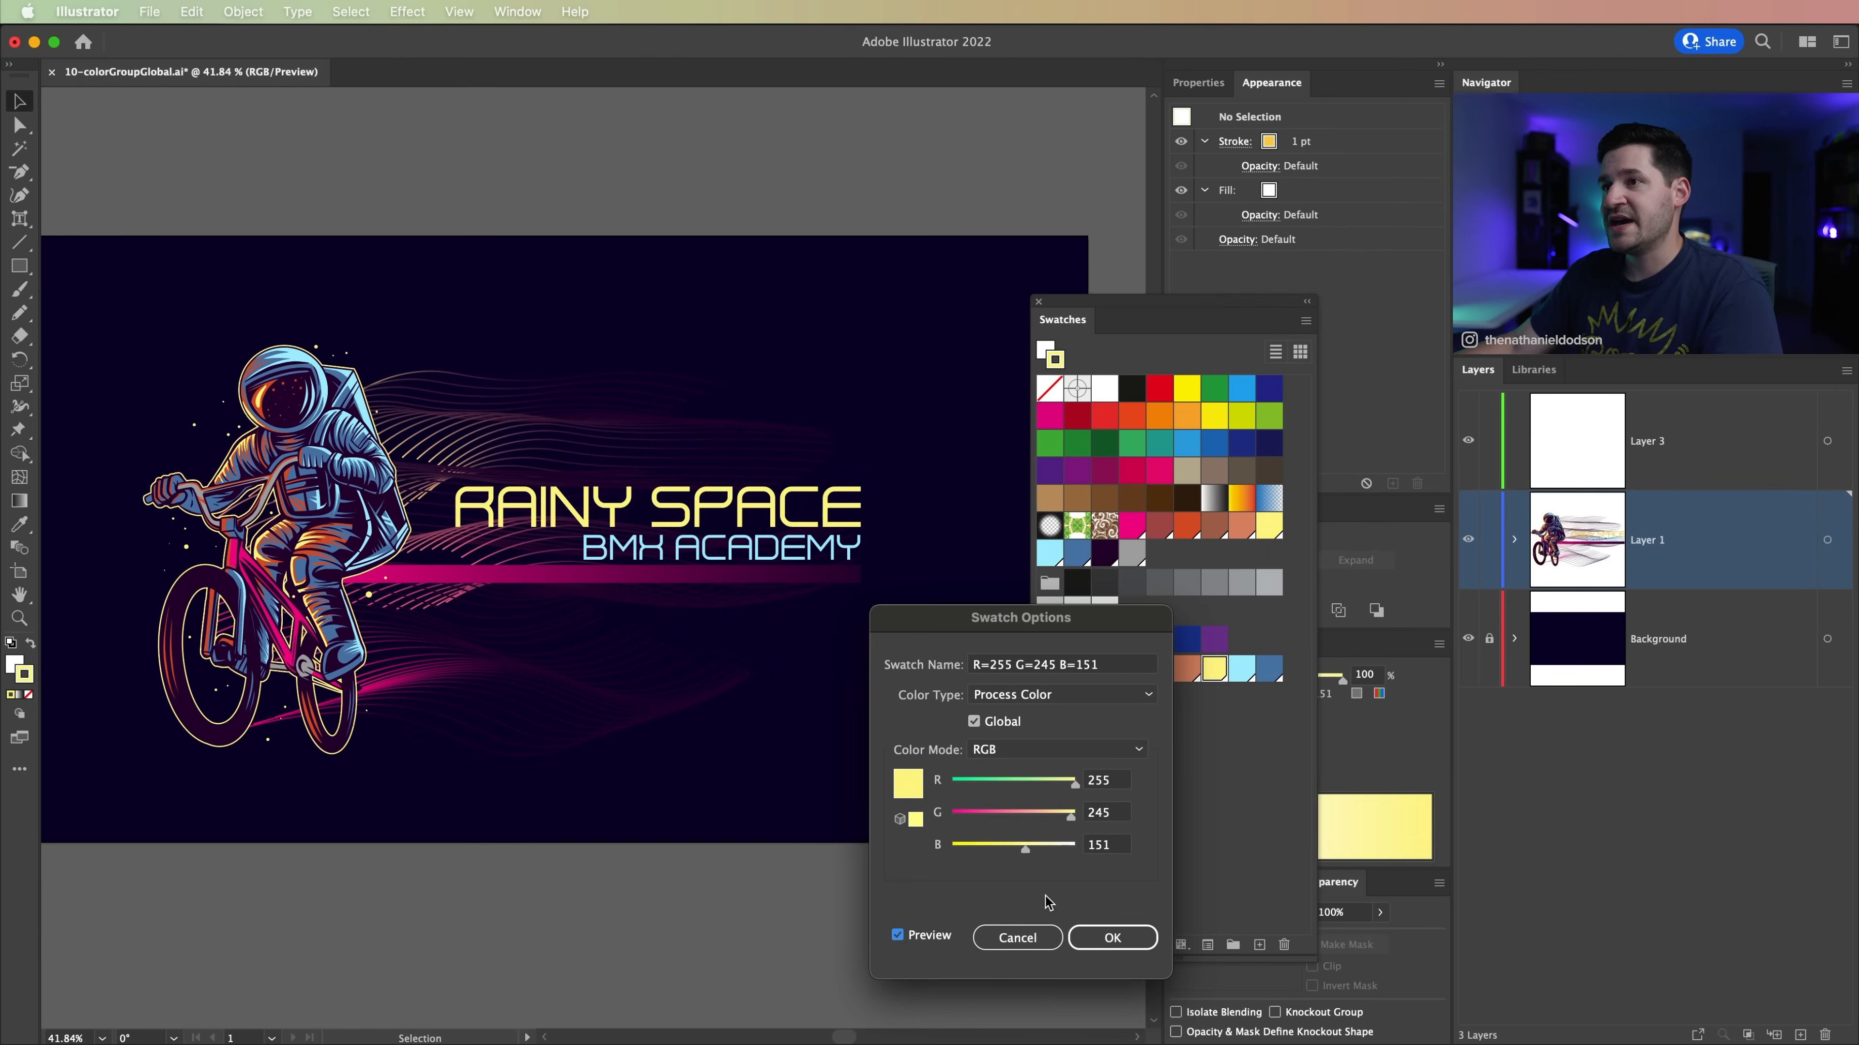
click(1112, 938)
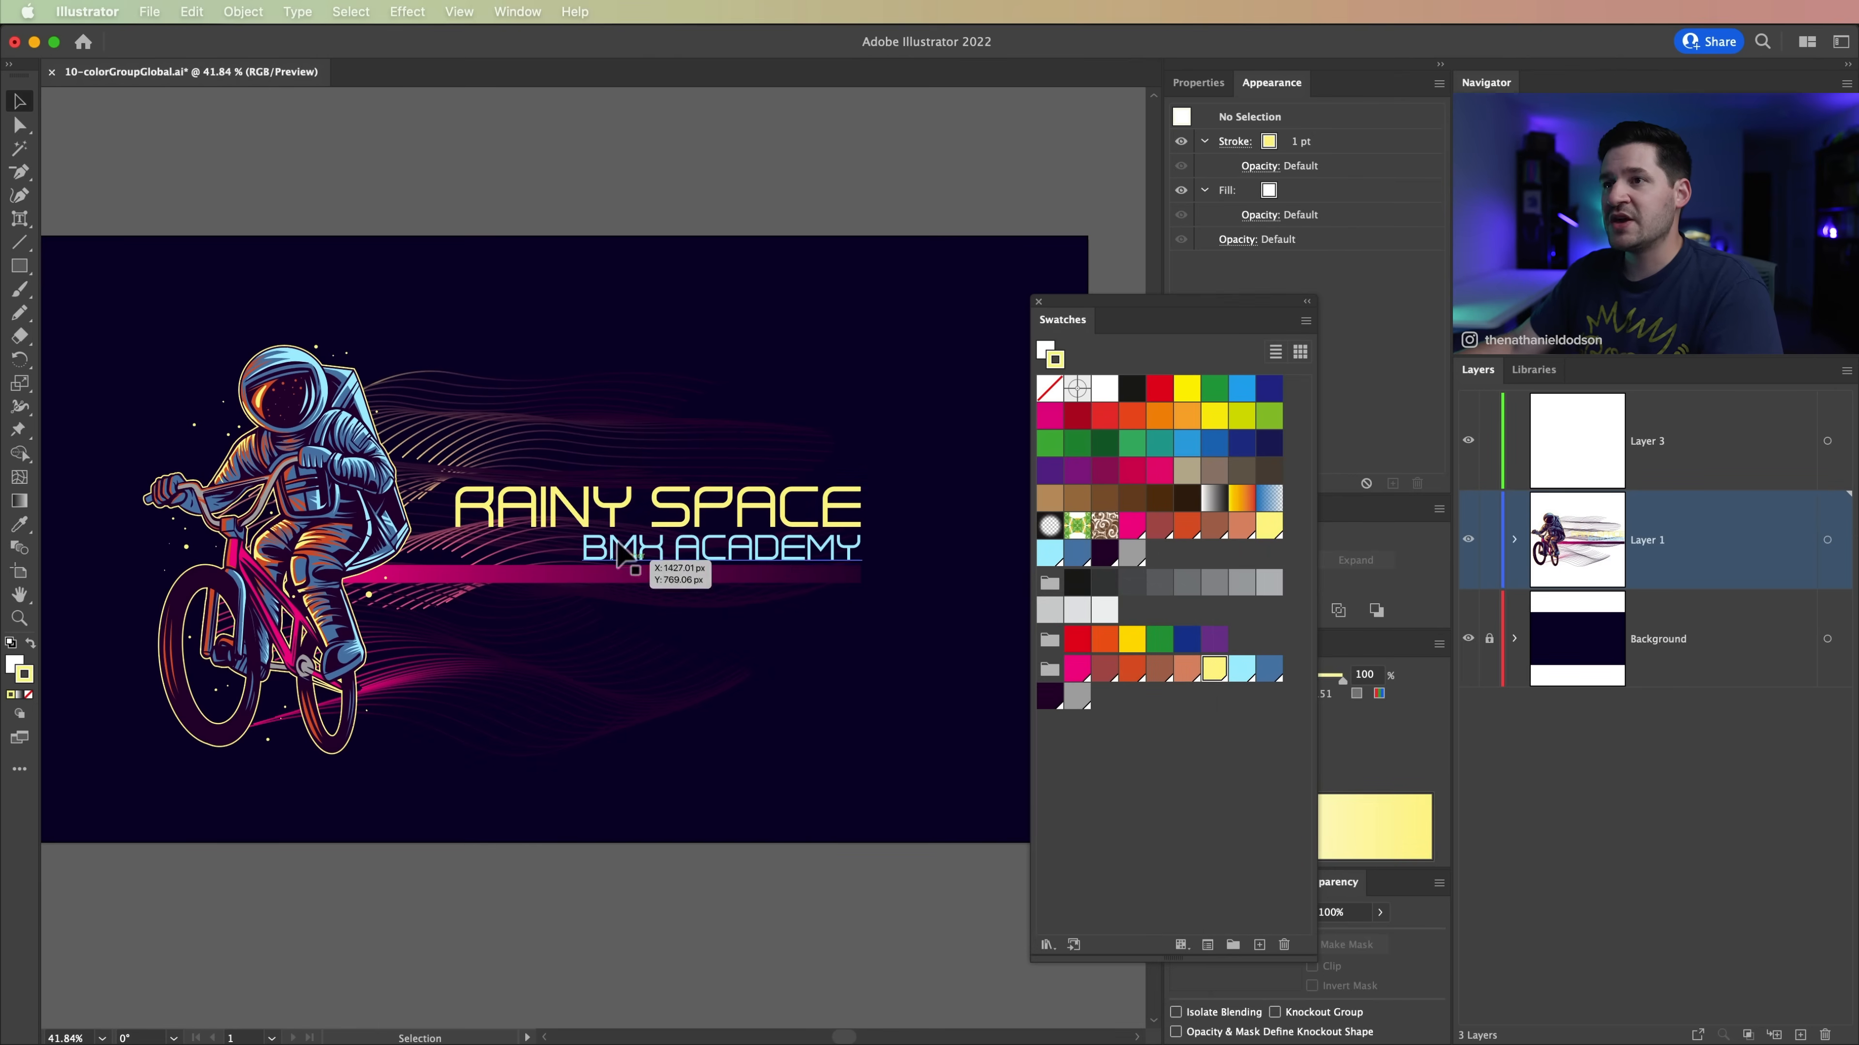
Step: Change the color group's light blue global swatch to R=255 G=241 B=255 with the preview on
double_click(1242, 667)
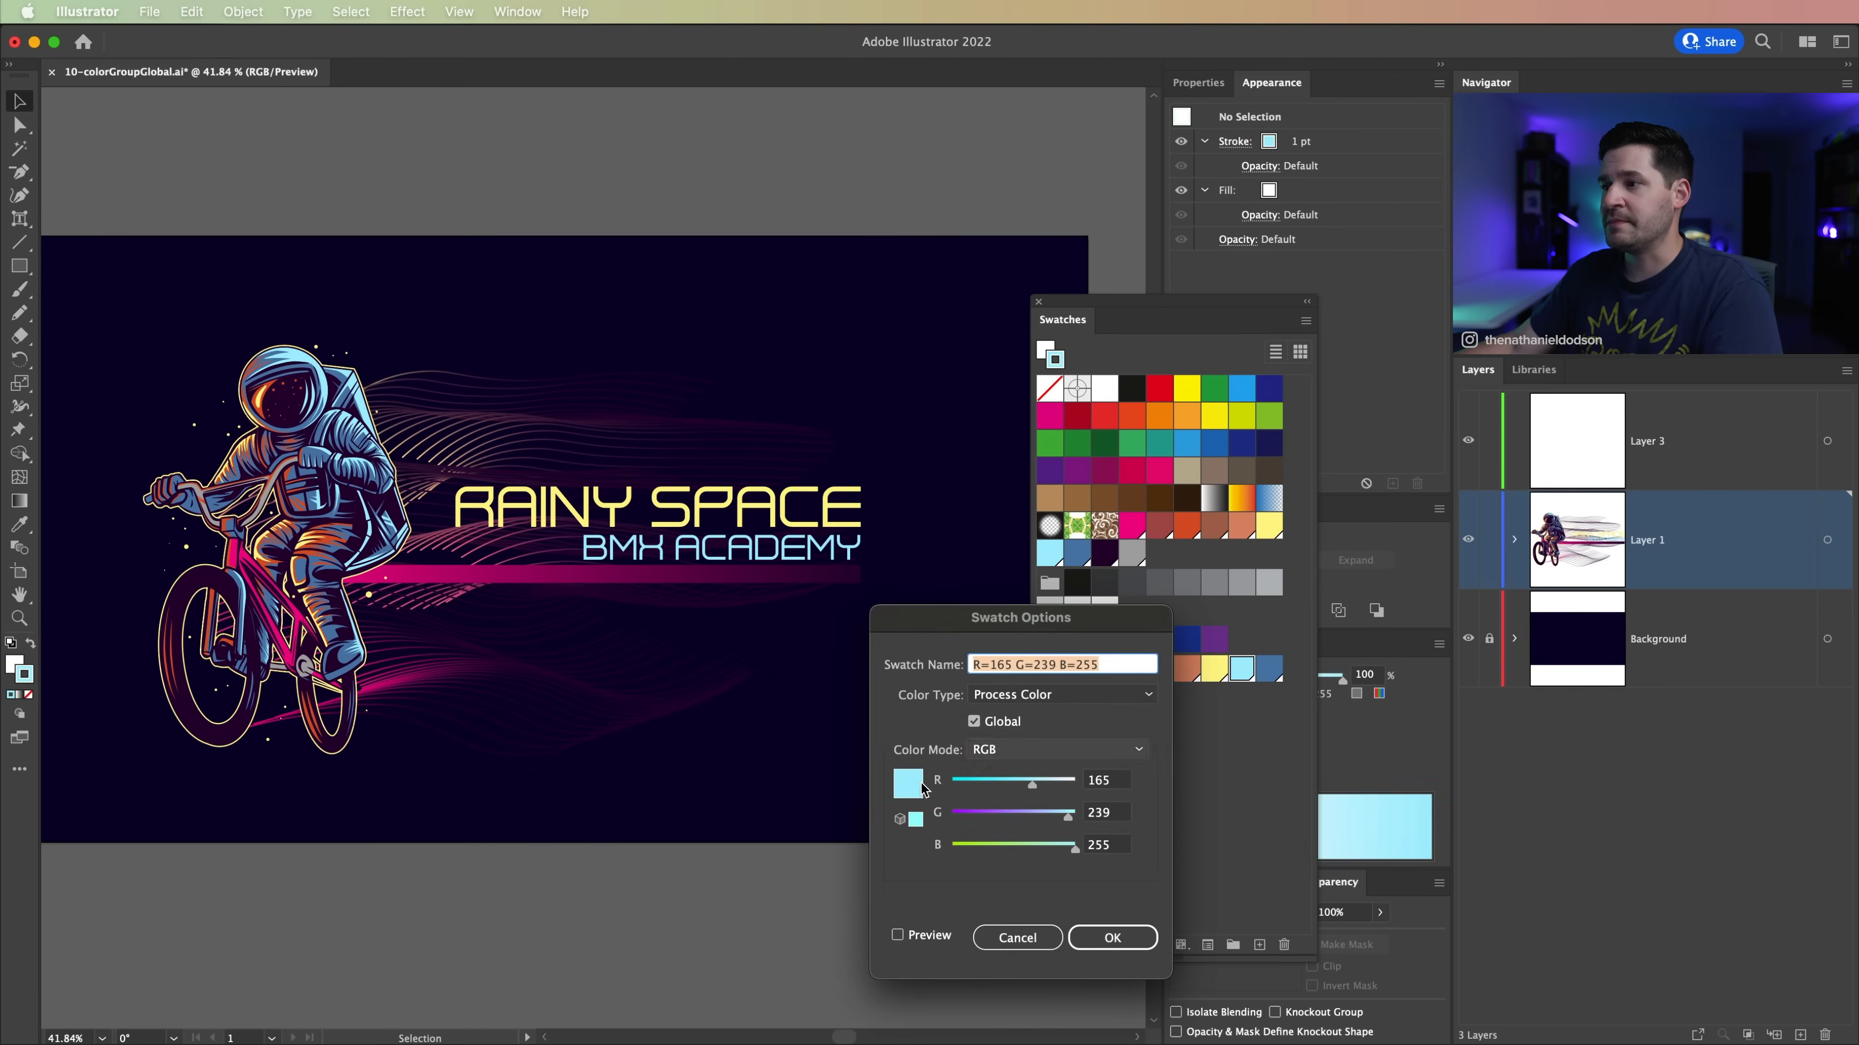
click(918, 938)
drag(1044, 789, 1069, 818)
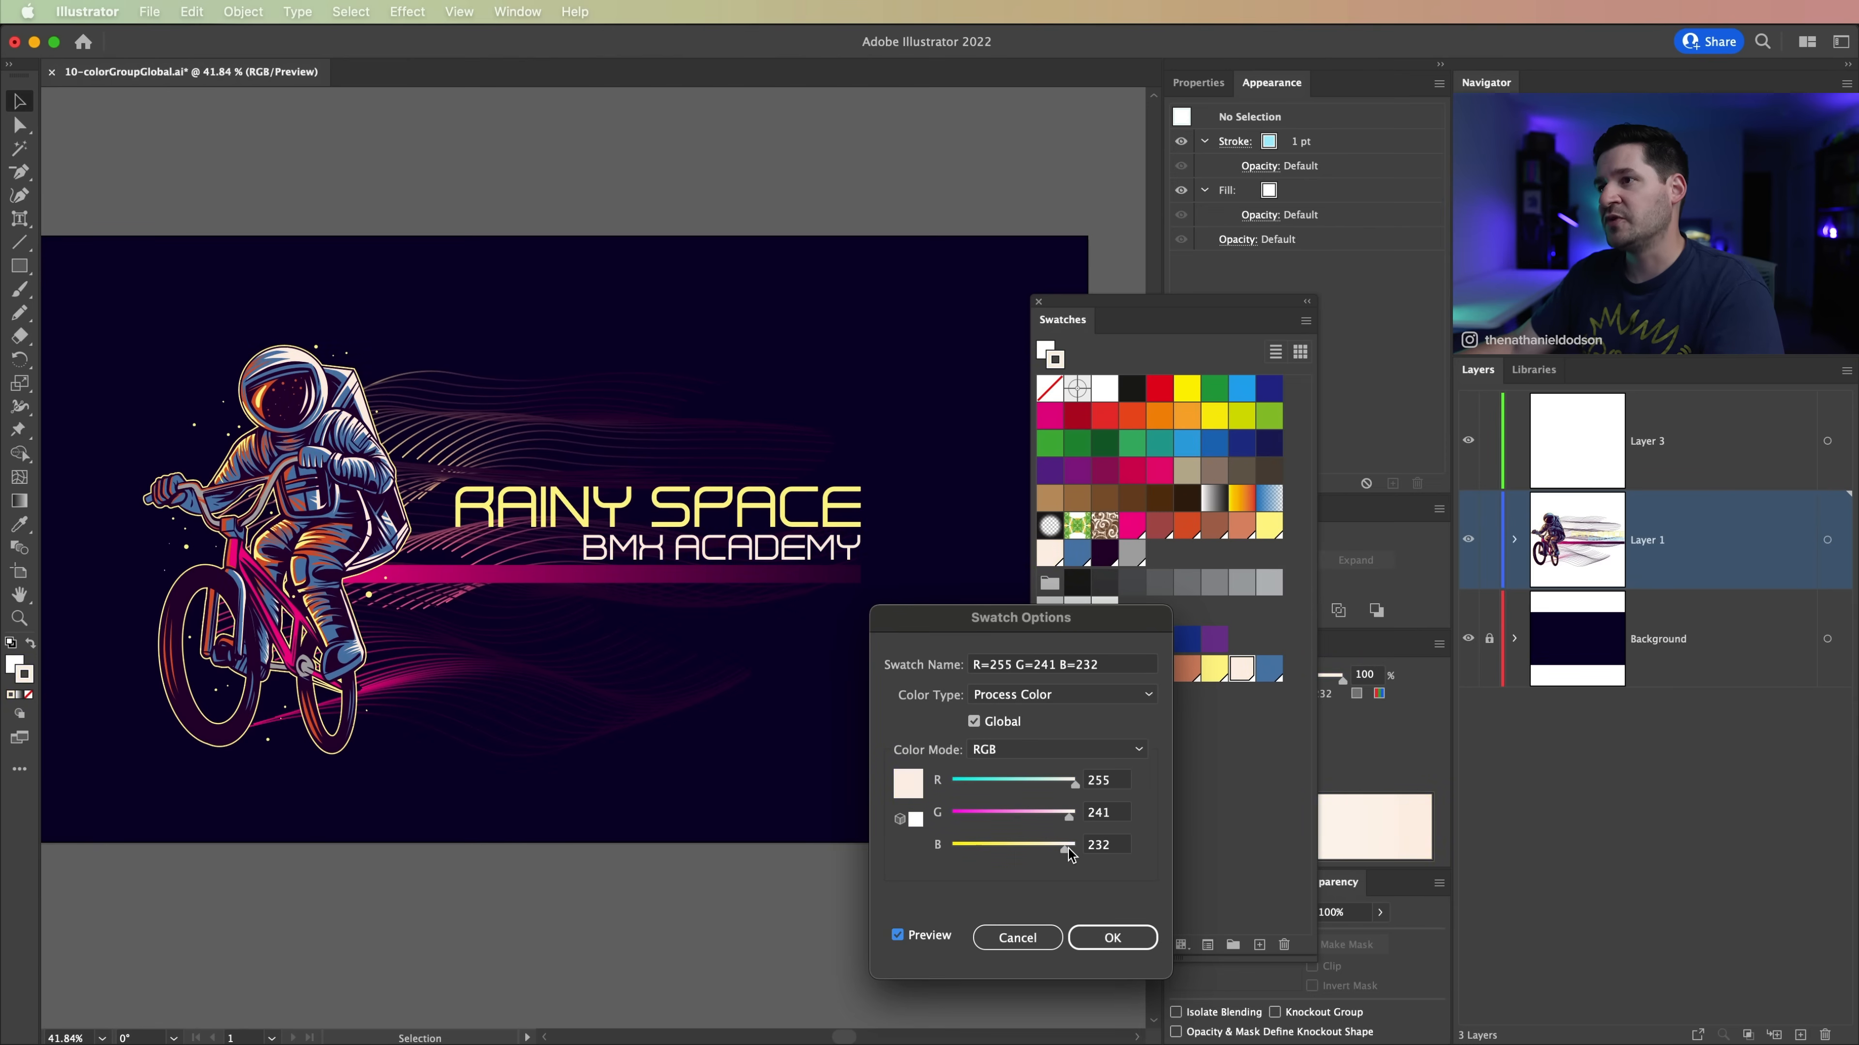
click(1111, 939)
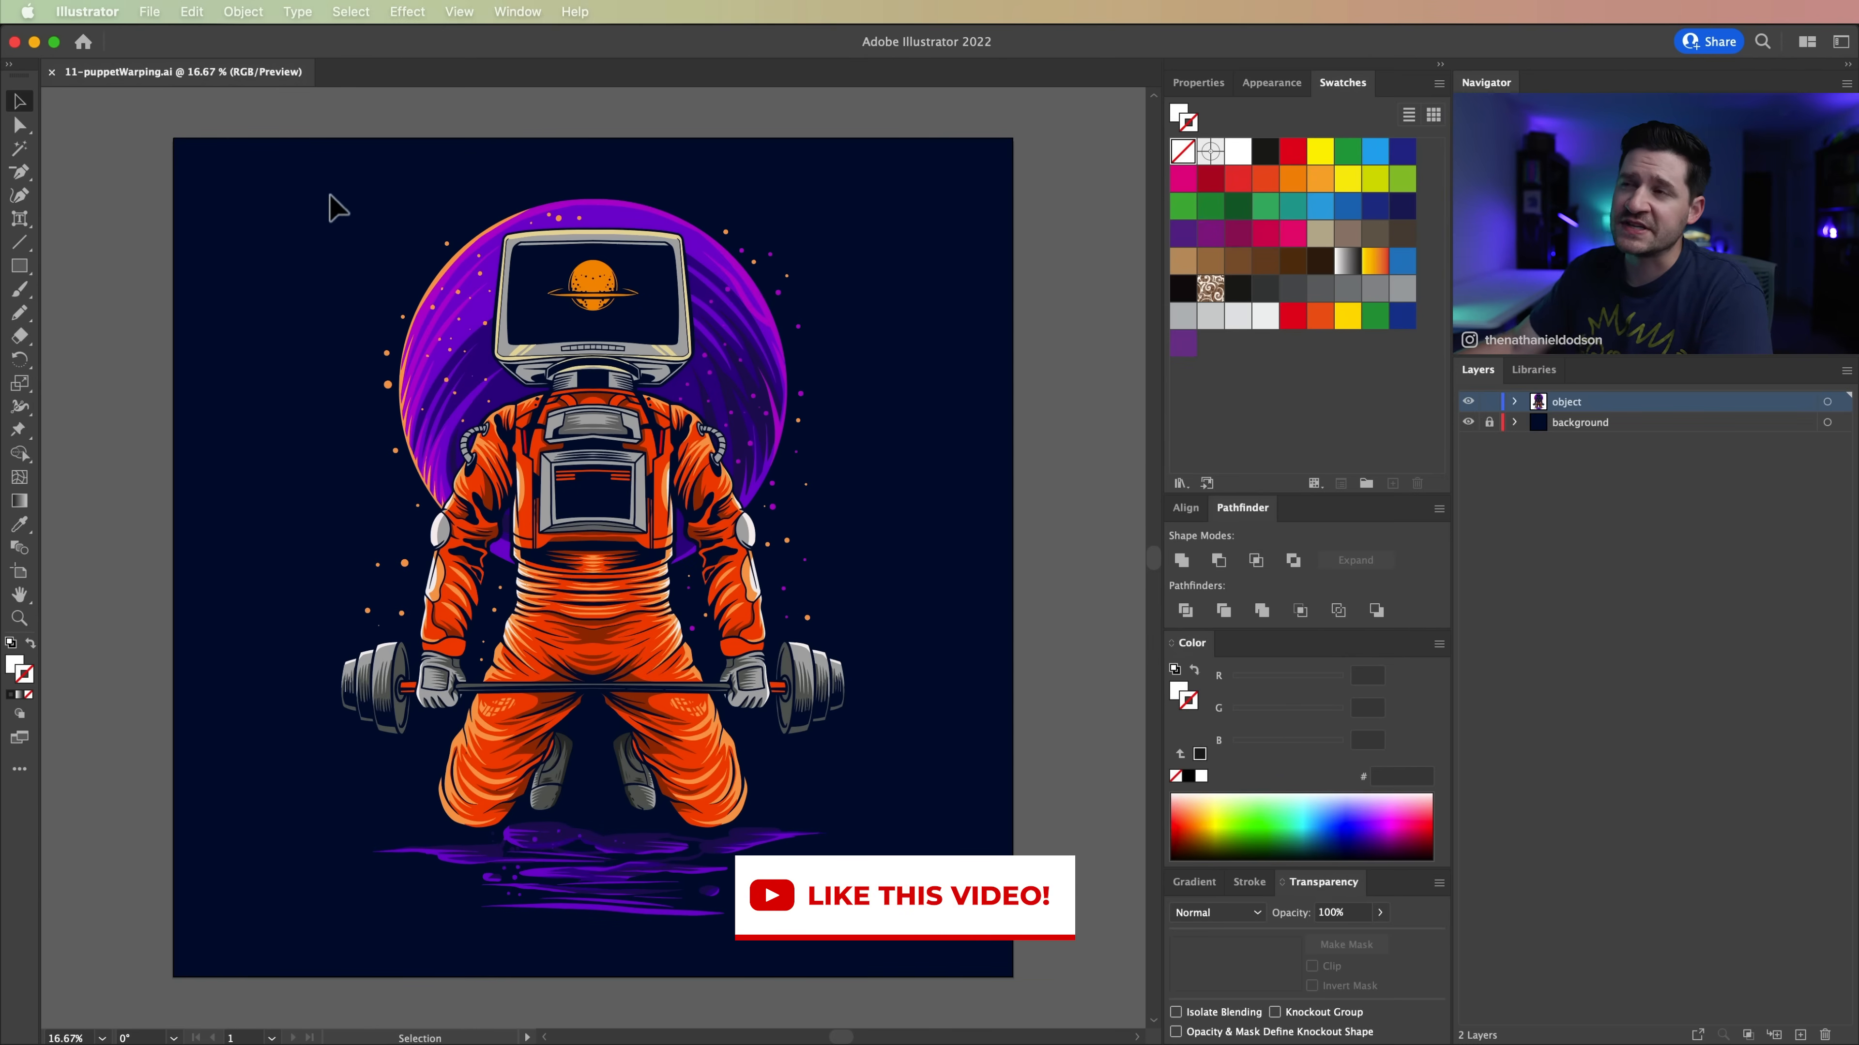
Step: Select the TV-headed astronaut artwork and add Puppet Warp pins on both knees and both barbell weights
drag(295, 238, 939, 811)
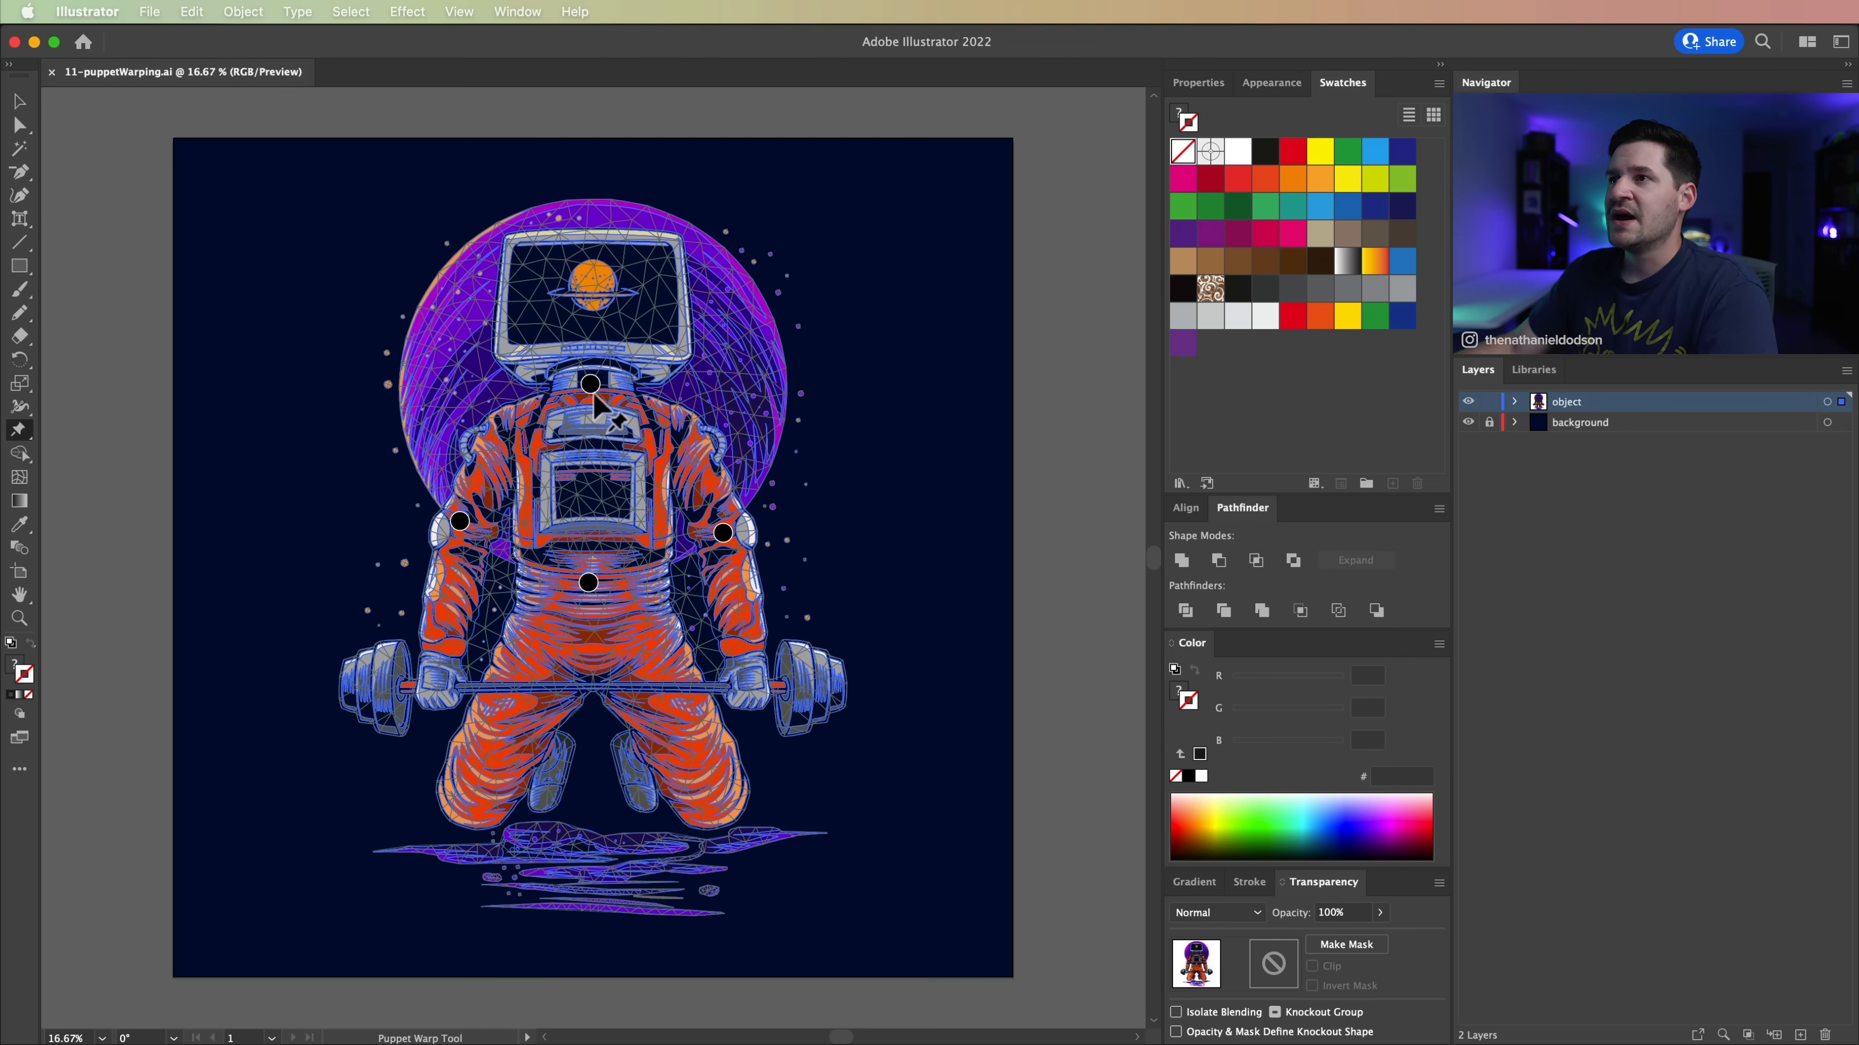
click(465, 800)
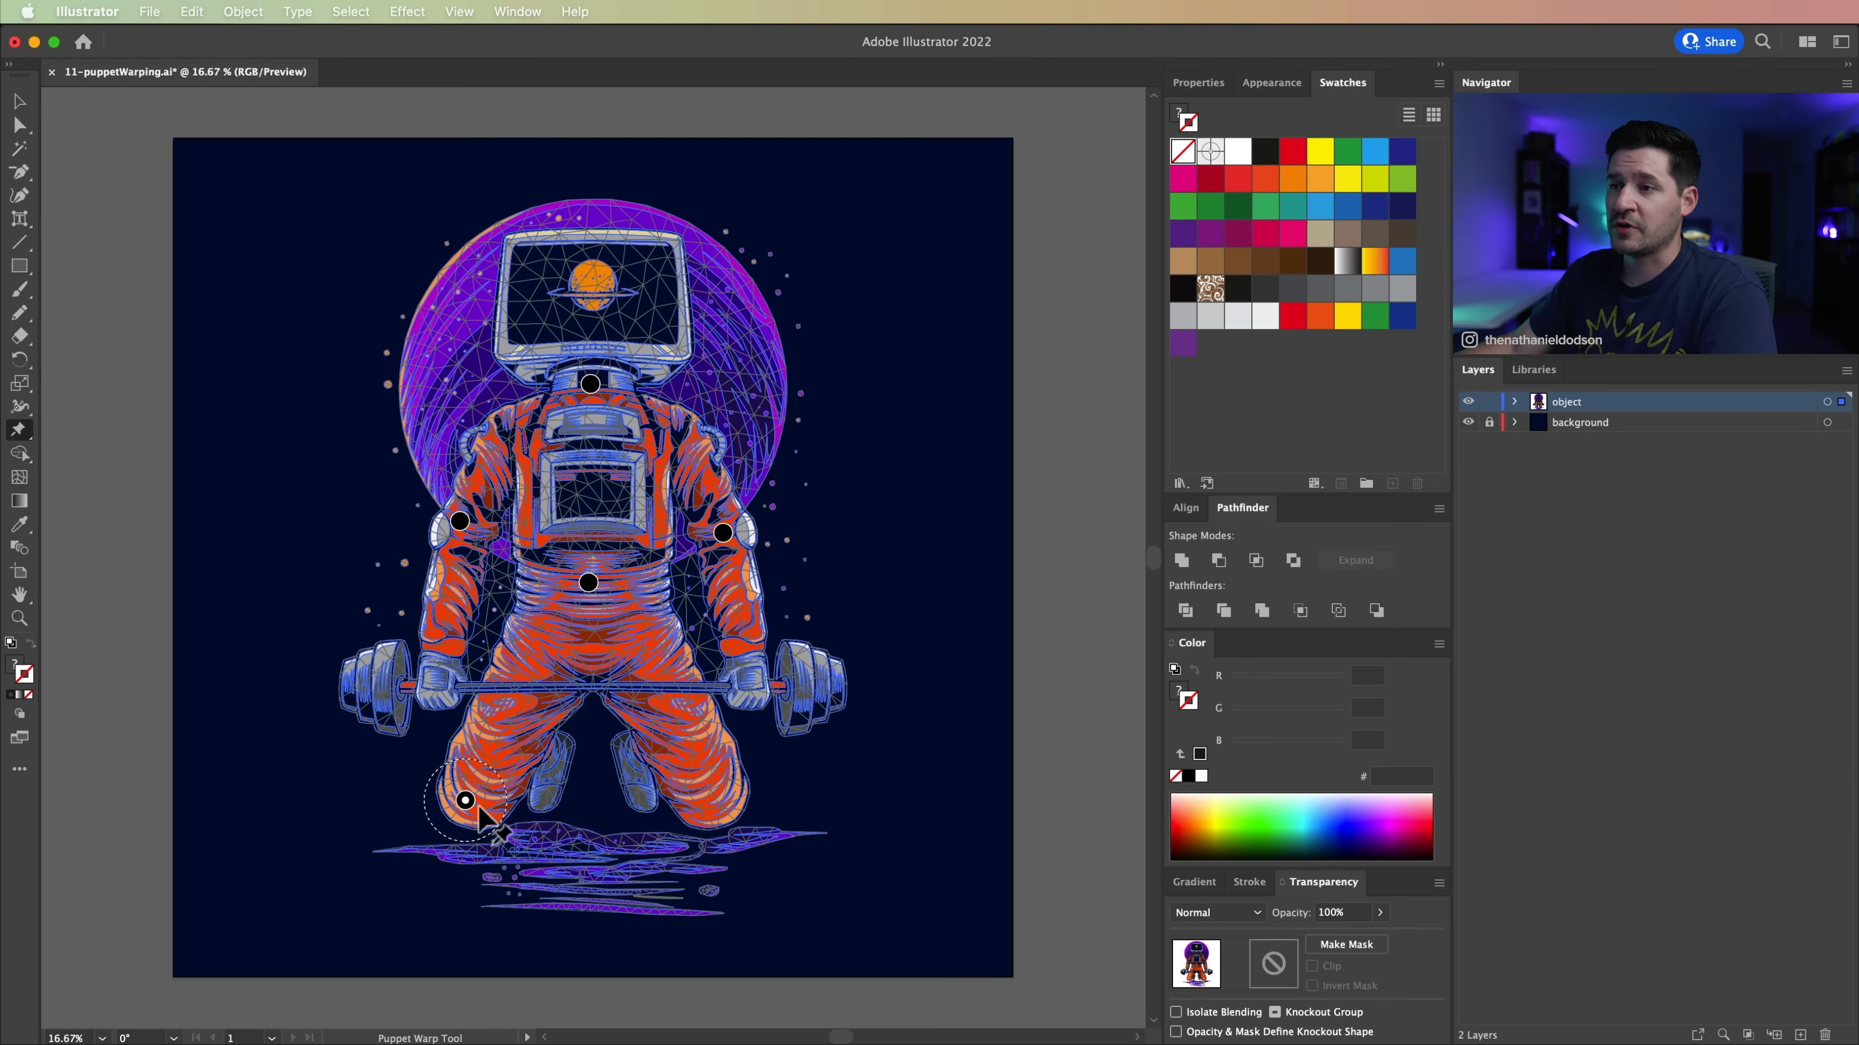
click(721, 805)
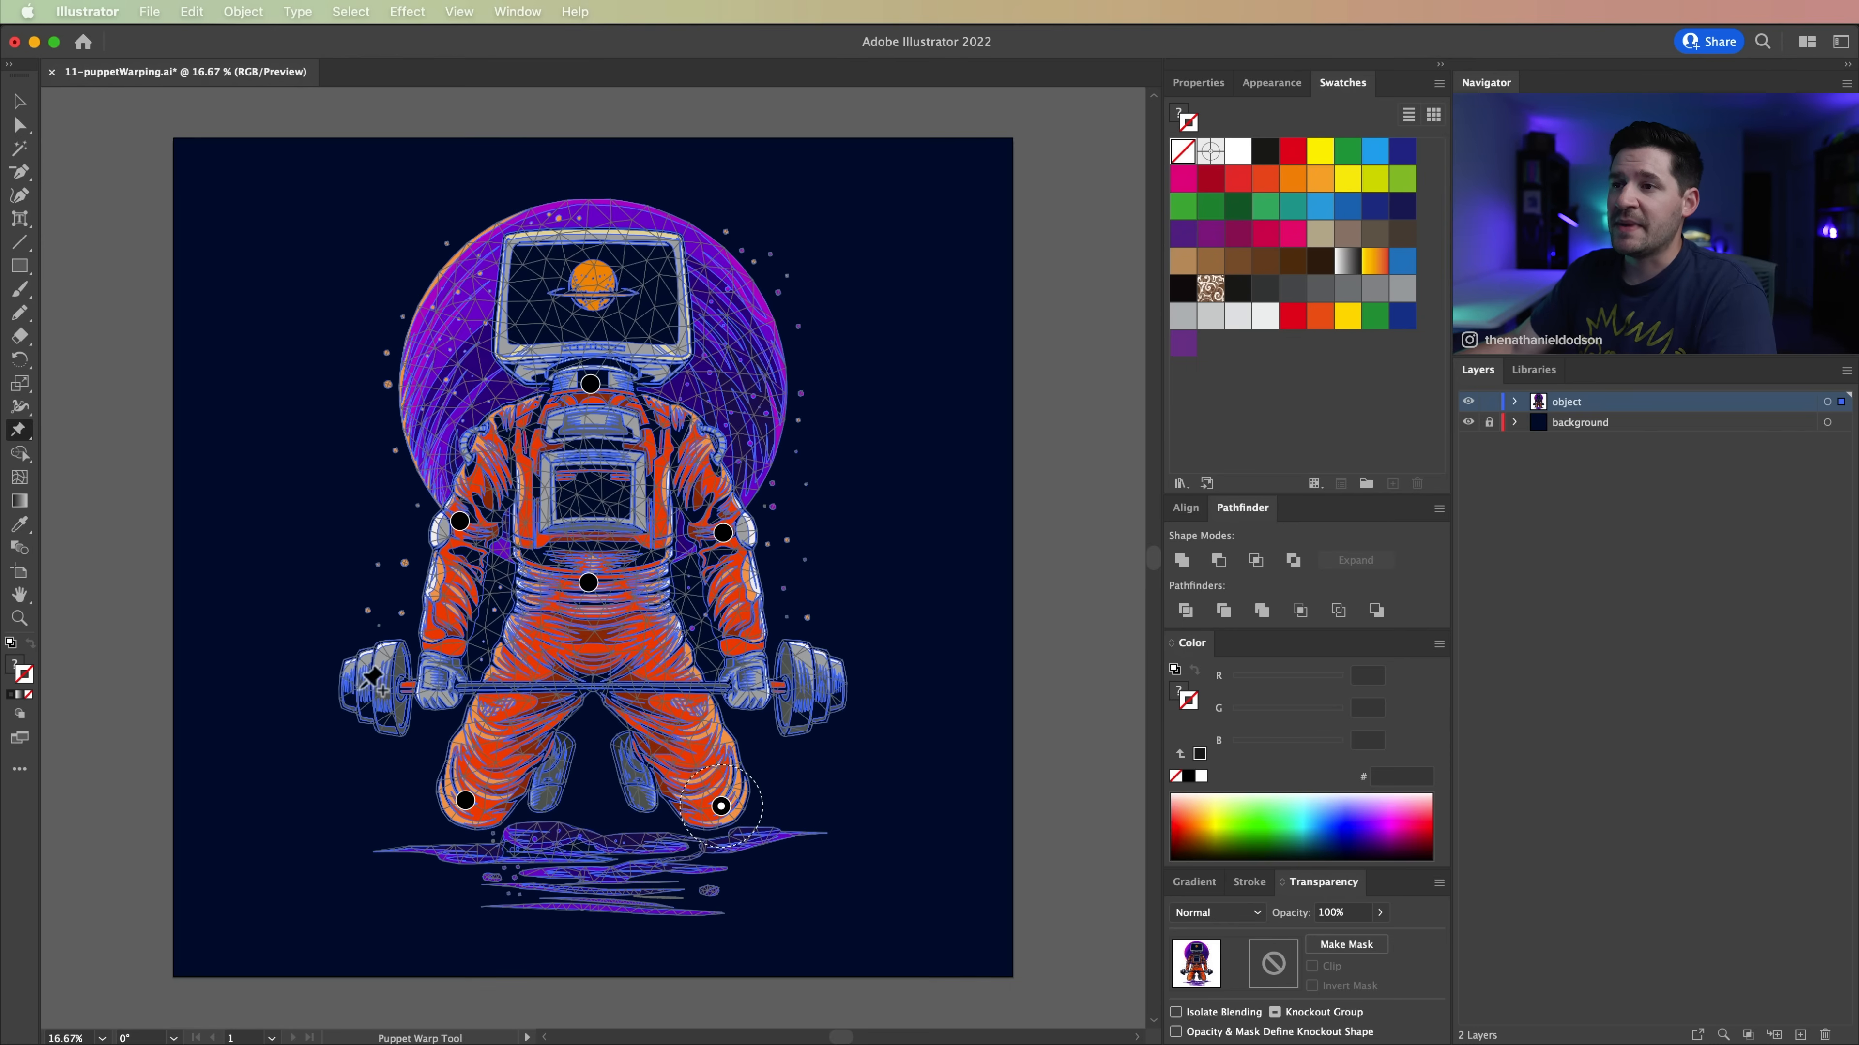
click(366, 671)
click(814, 666)
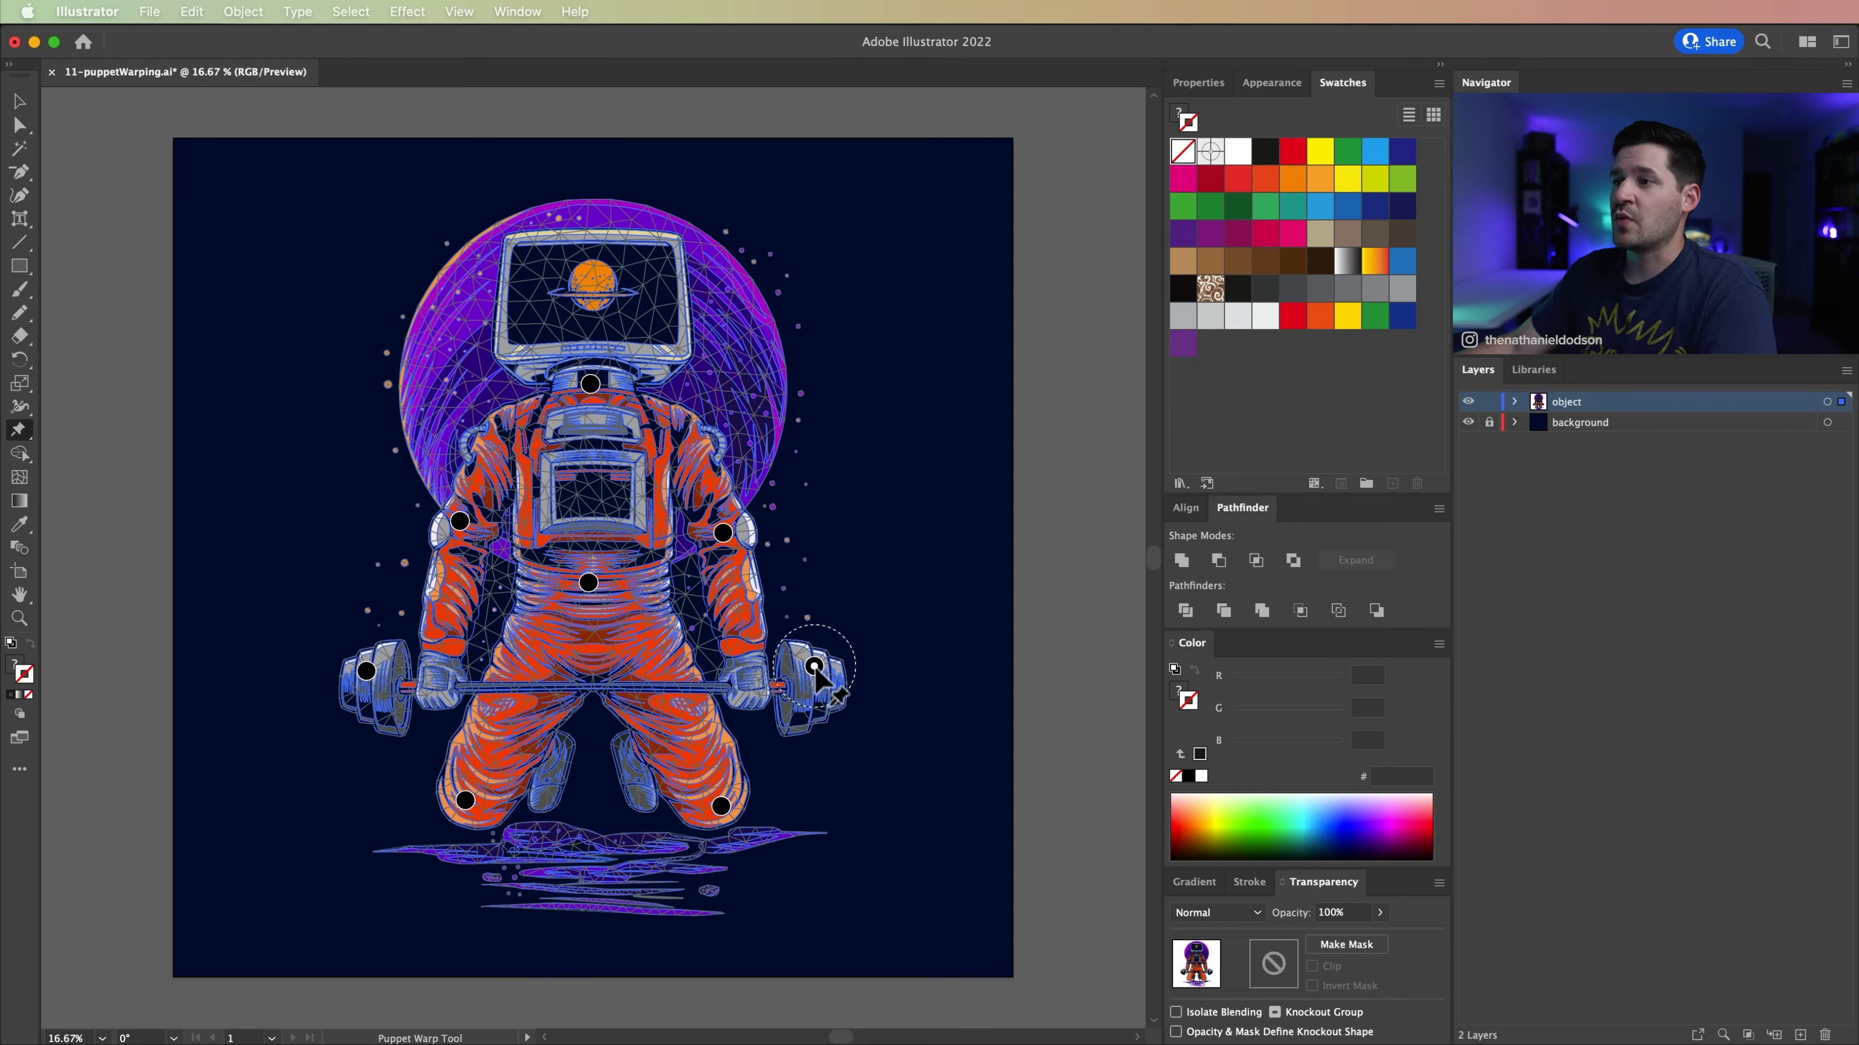
Step: Bend both barbell ends downward with Puppet Warp, shift the neck pin right and down and the waist pin slightly down, and clear the selection
drag(813, 666, 818, 708)
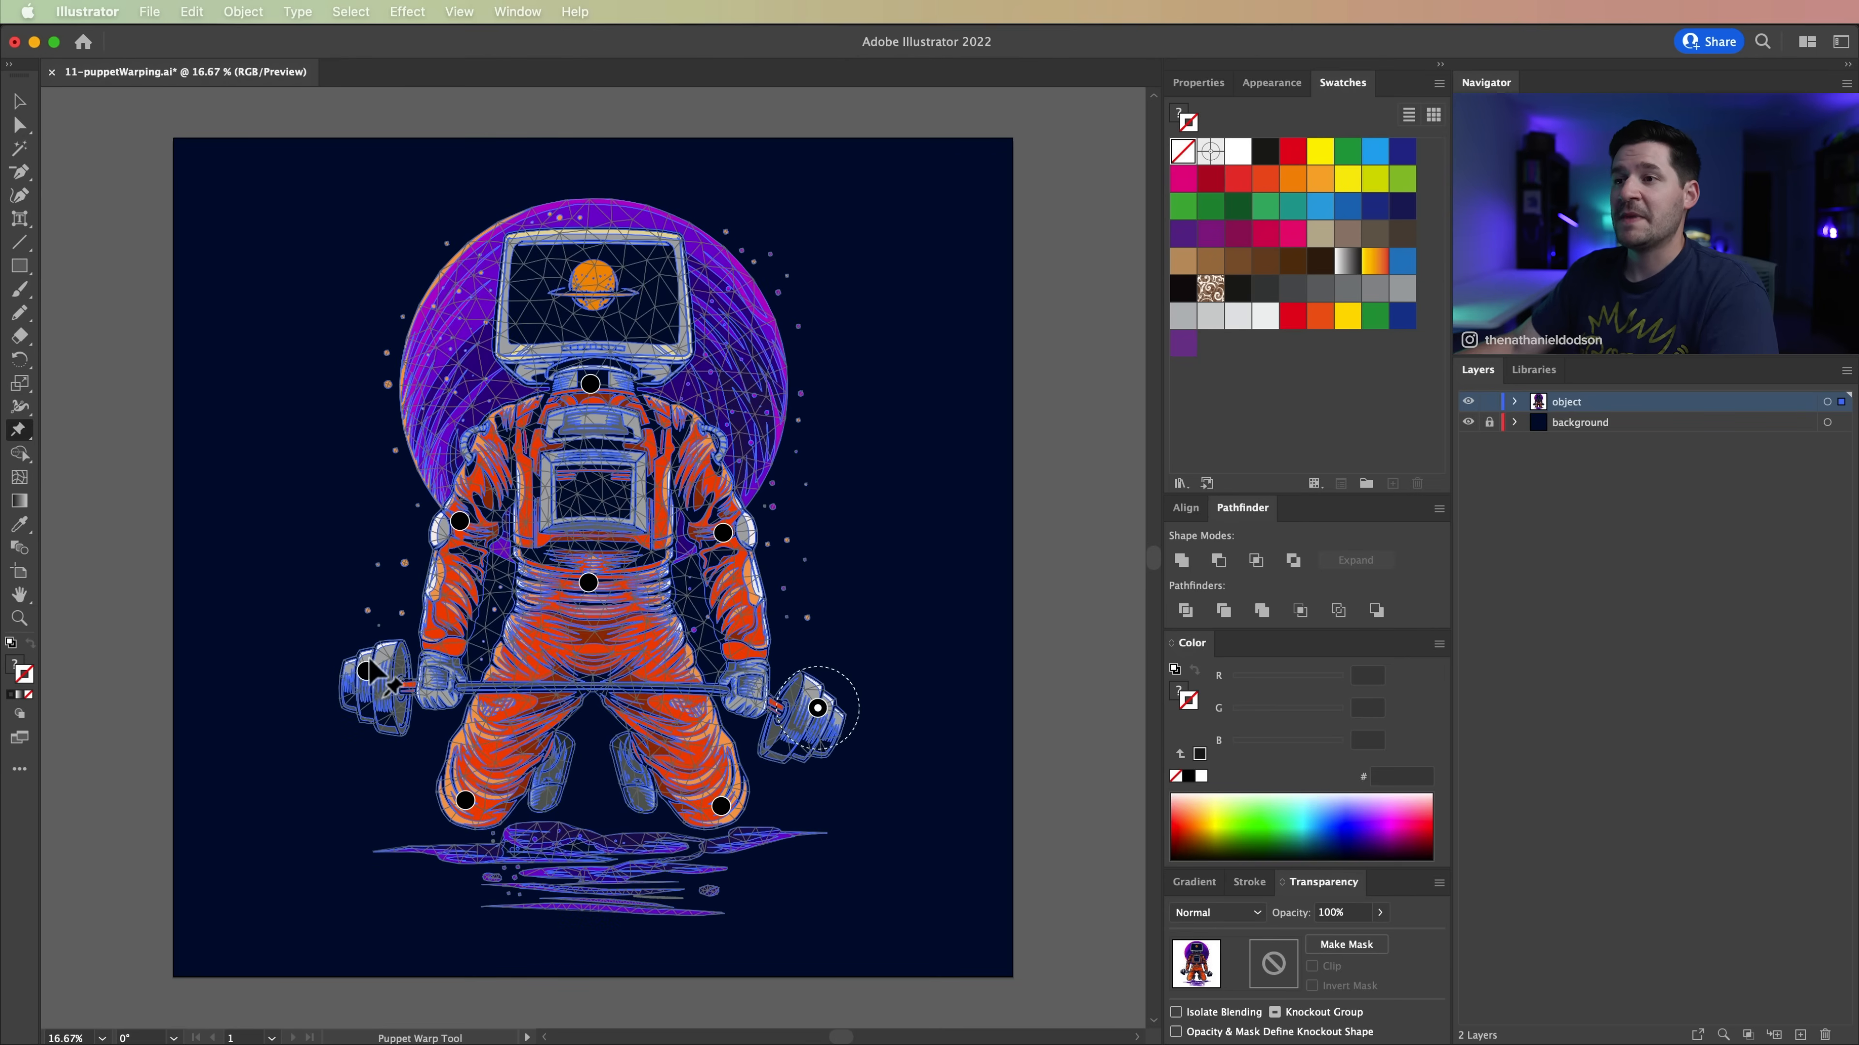
drag(363, 683, 355, 727)
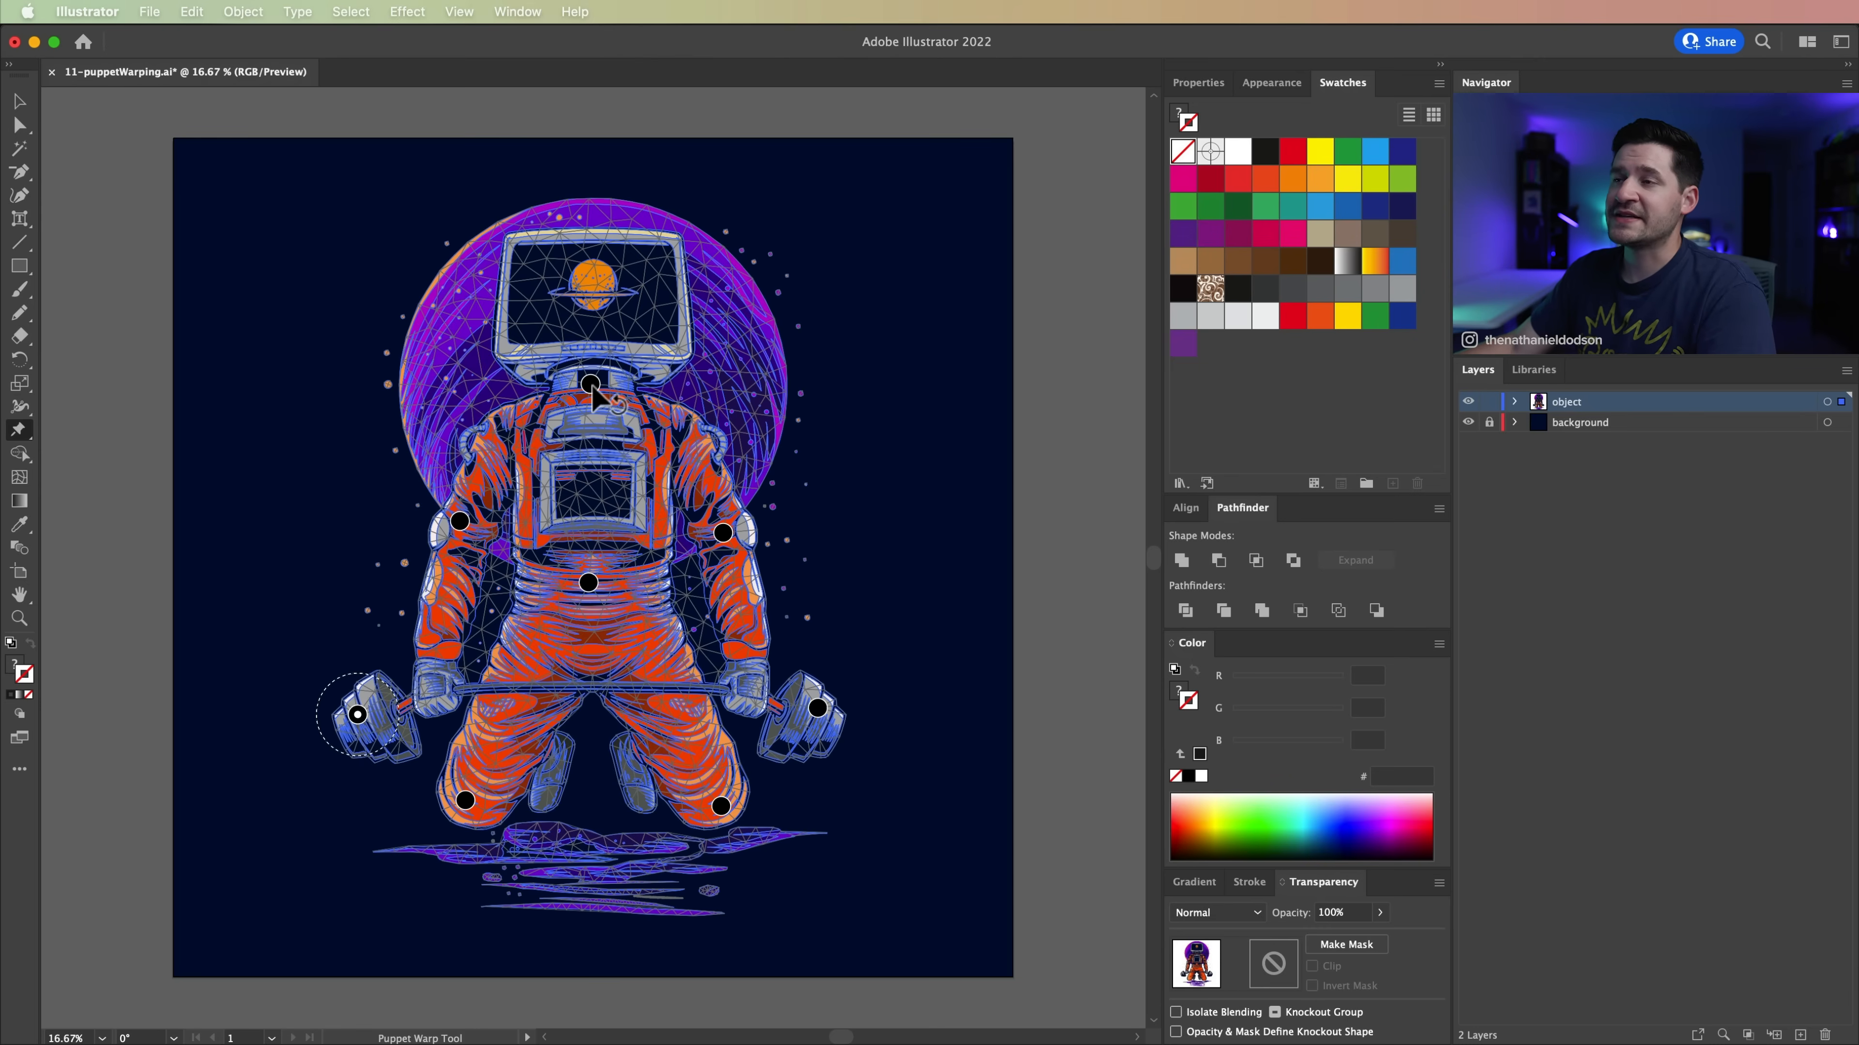
drag(590, 383, 615, 396)
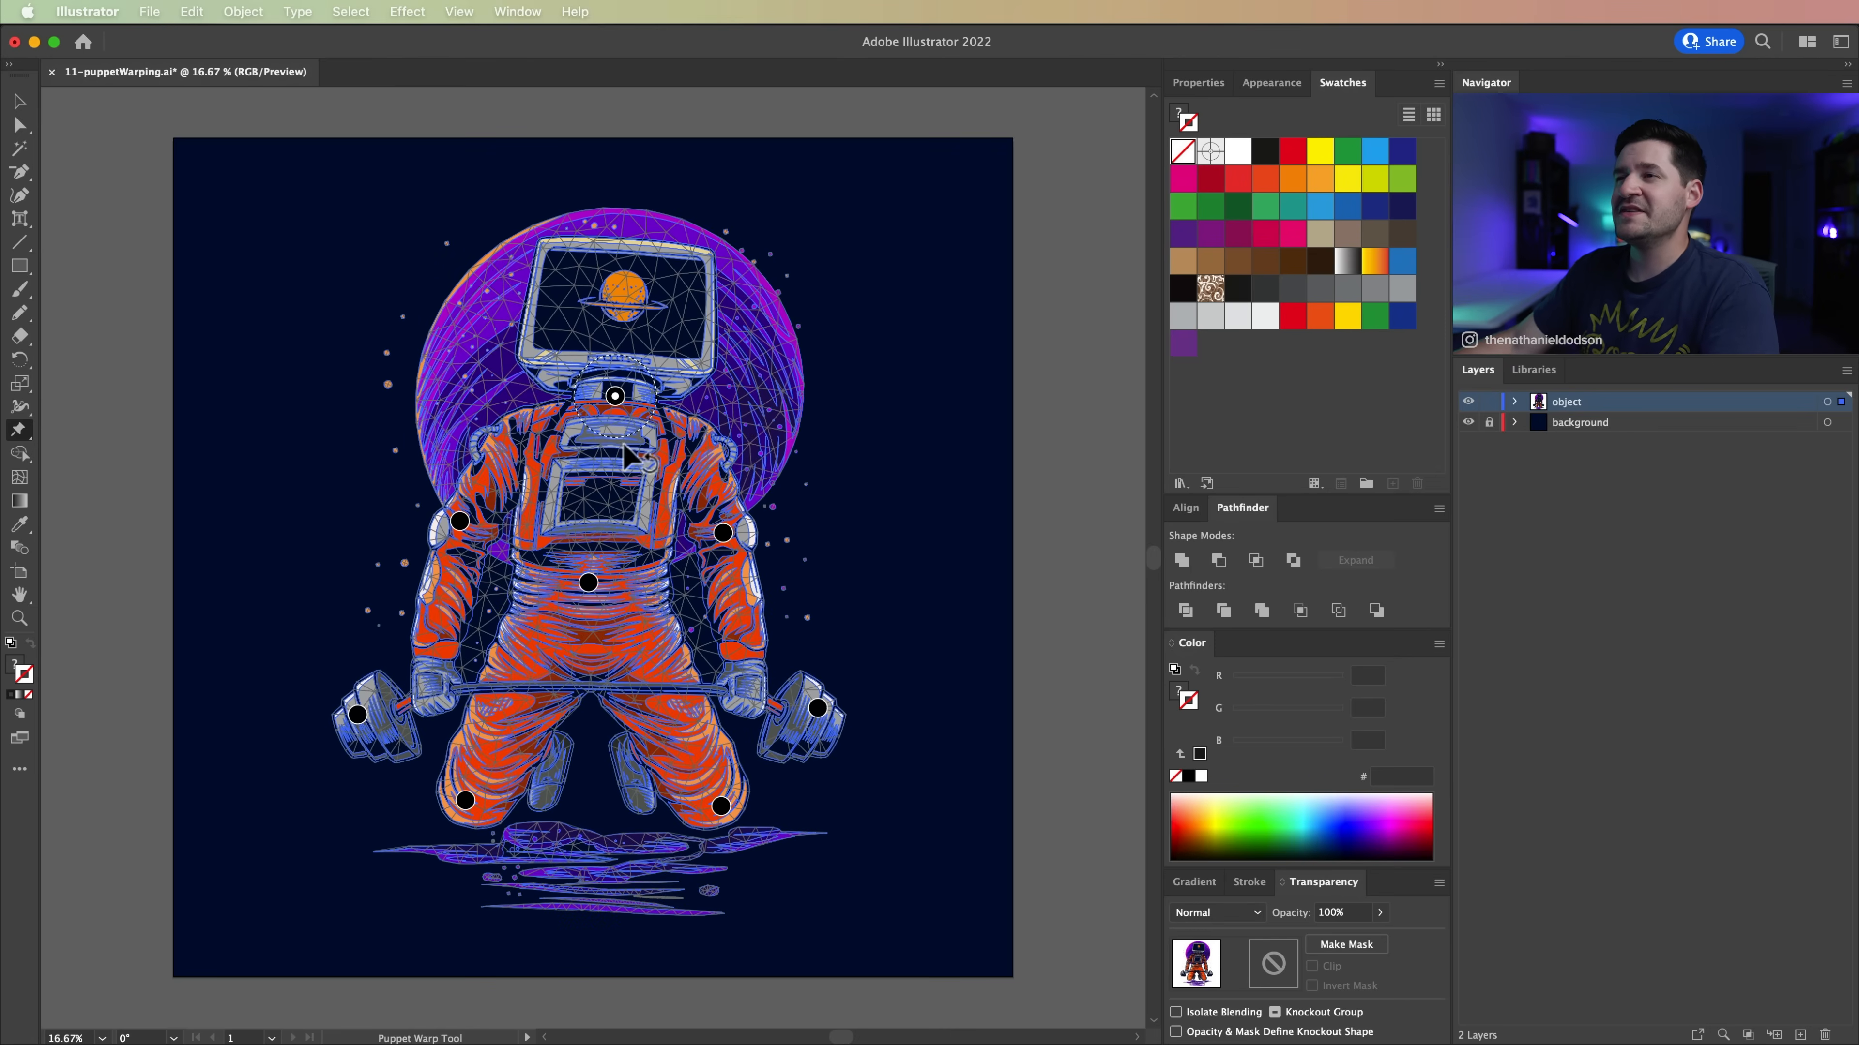
mouse_move(588, 579)
mouse_down()
mouse_move(609, 584)
mouse_move(586, 593)
mouse_up()
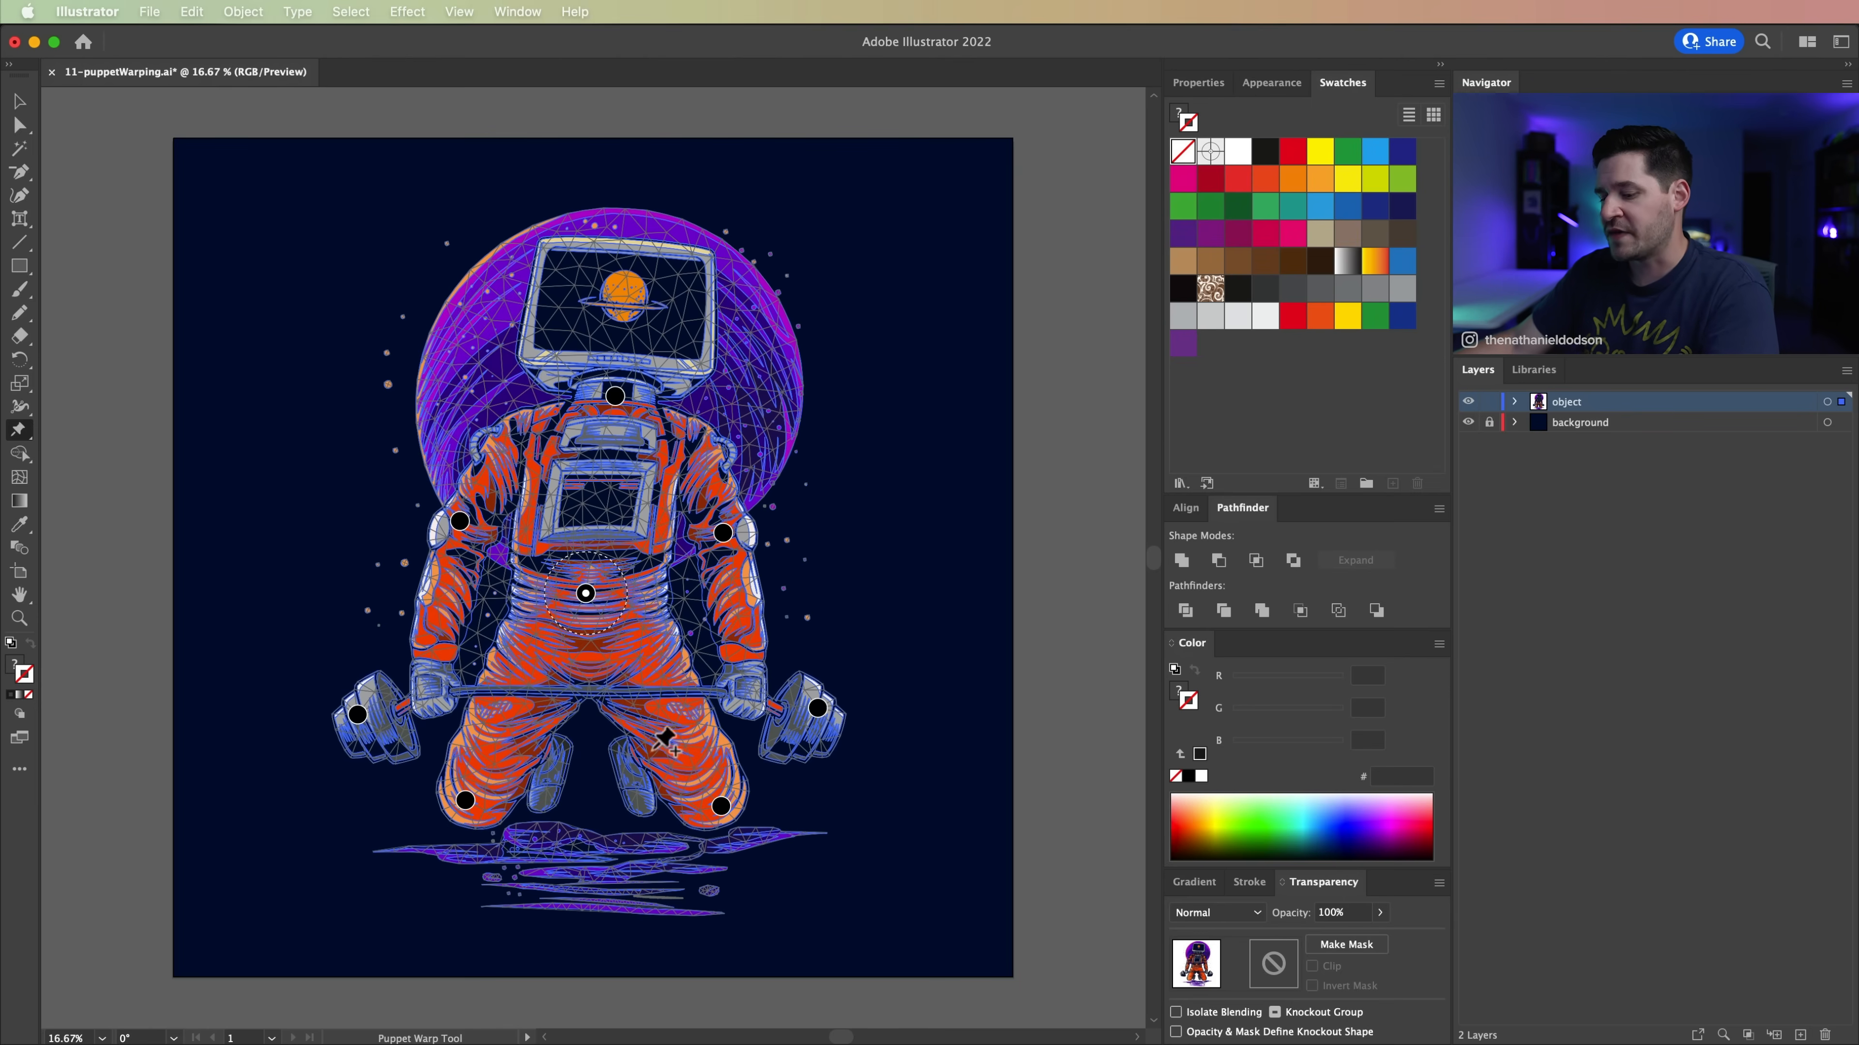
key(v)
click(1066, 652)
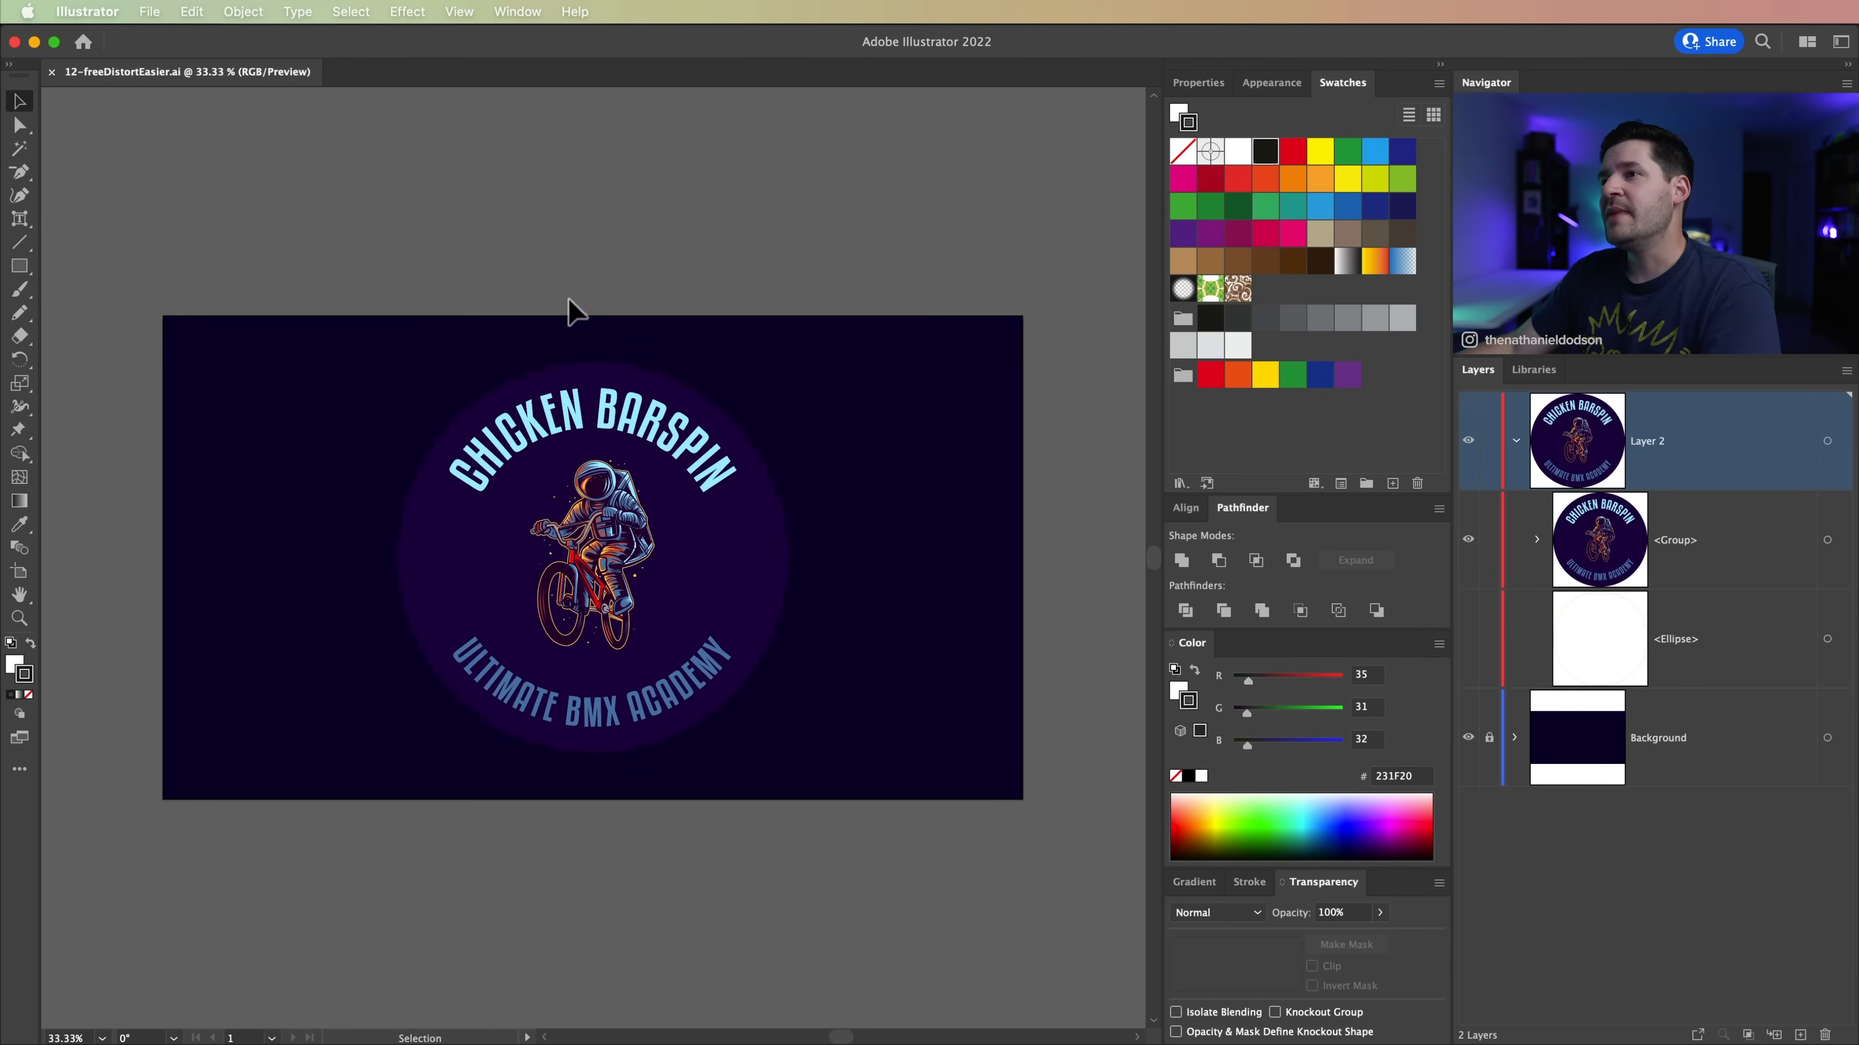
Step: Try the Free Distort effect on the badge group, pulling its lower-left corner inward and its upper-right corner outward, and undo it
click(692, 699)
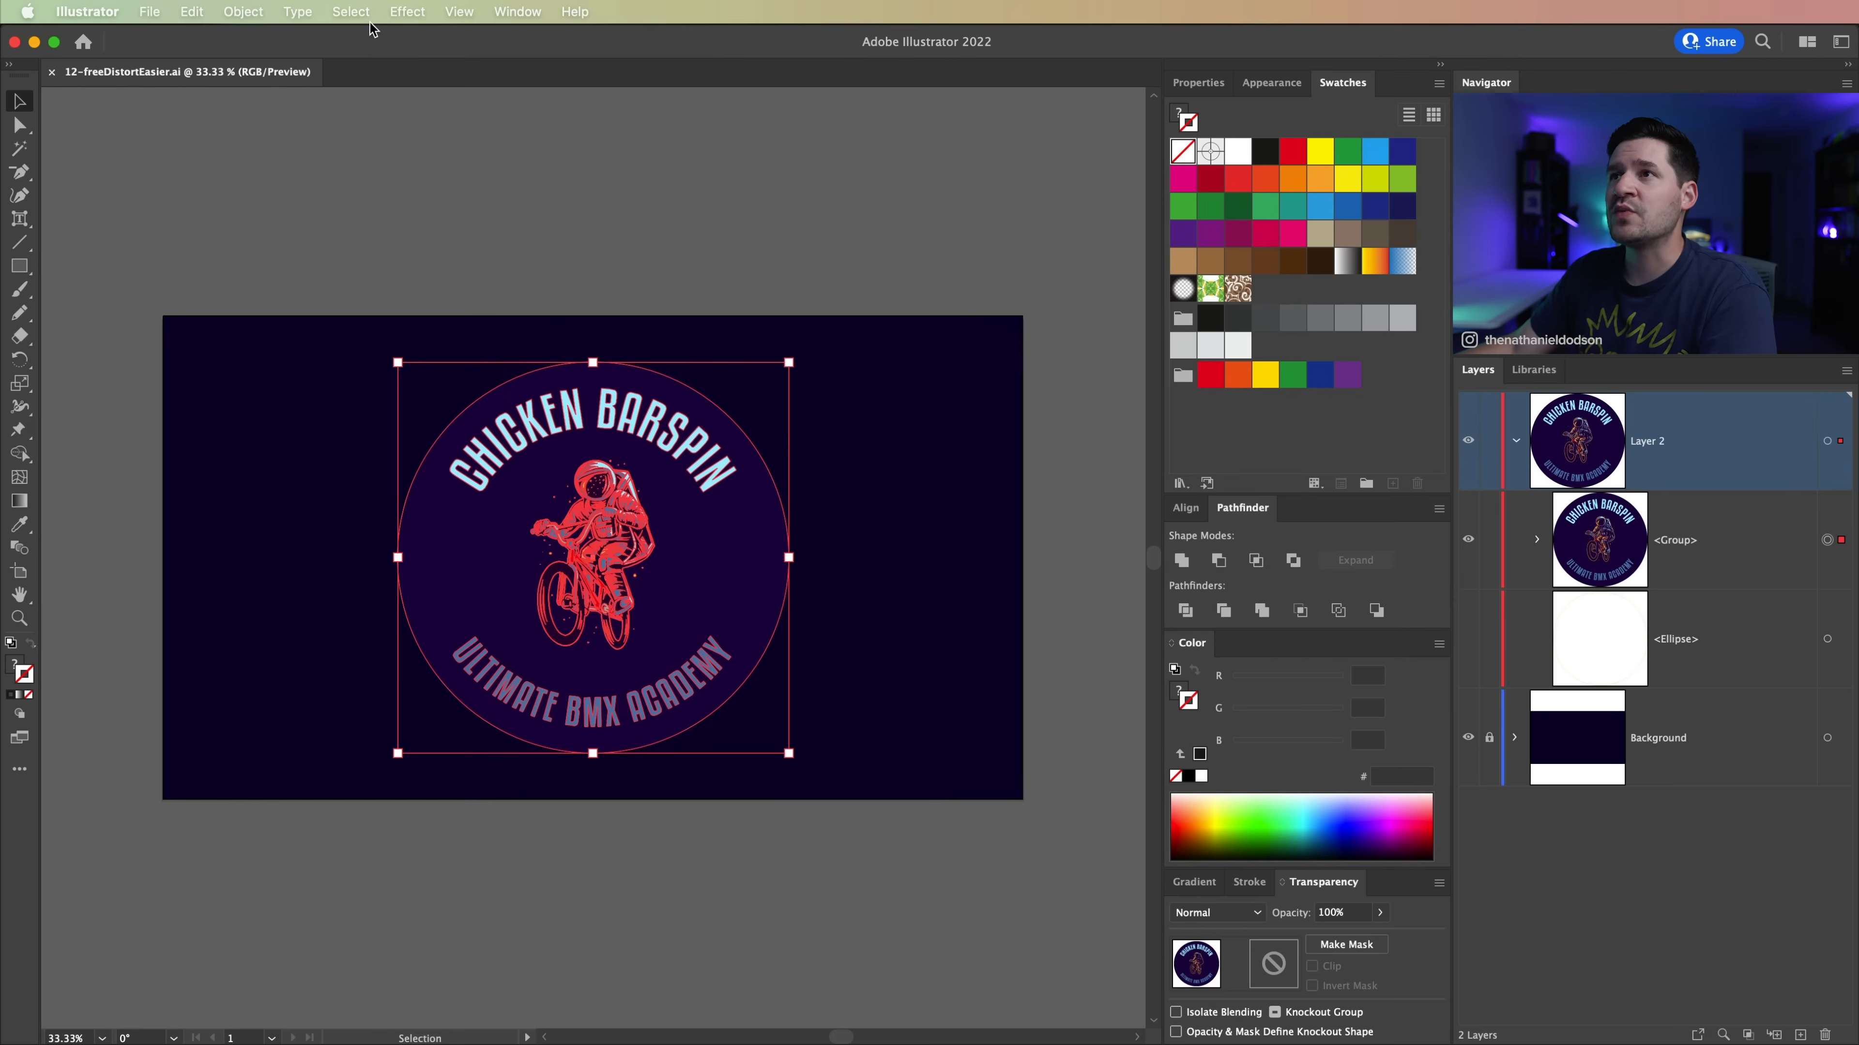
click(425, 14)
mouse_move(629, 213)
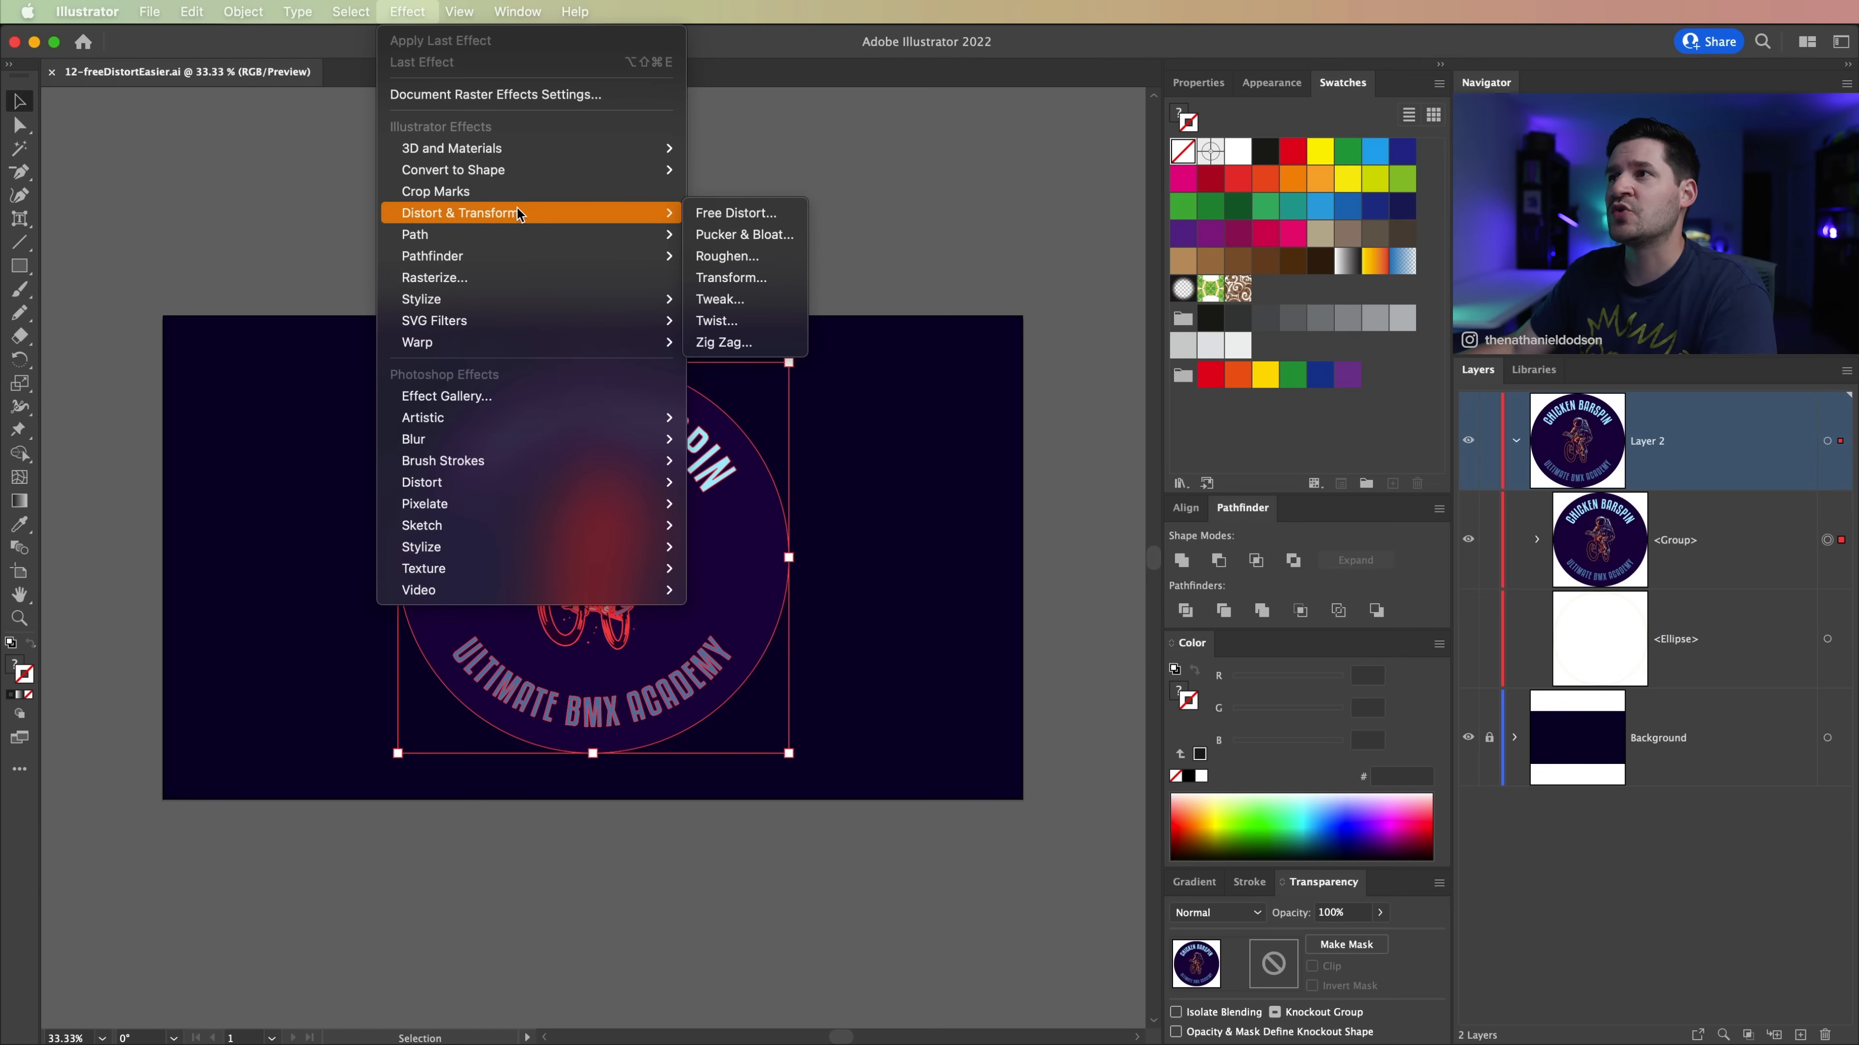
click(754, 213)
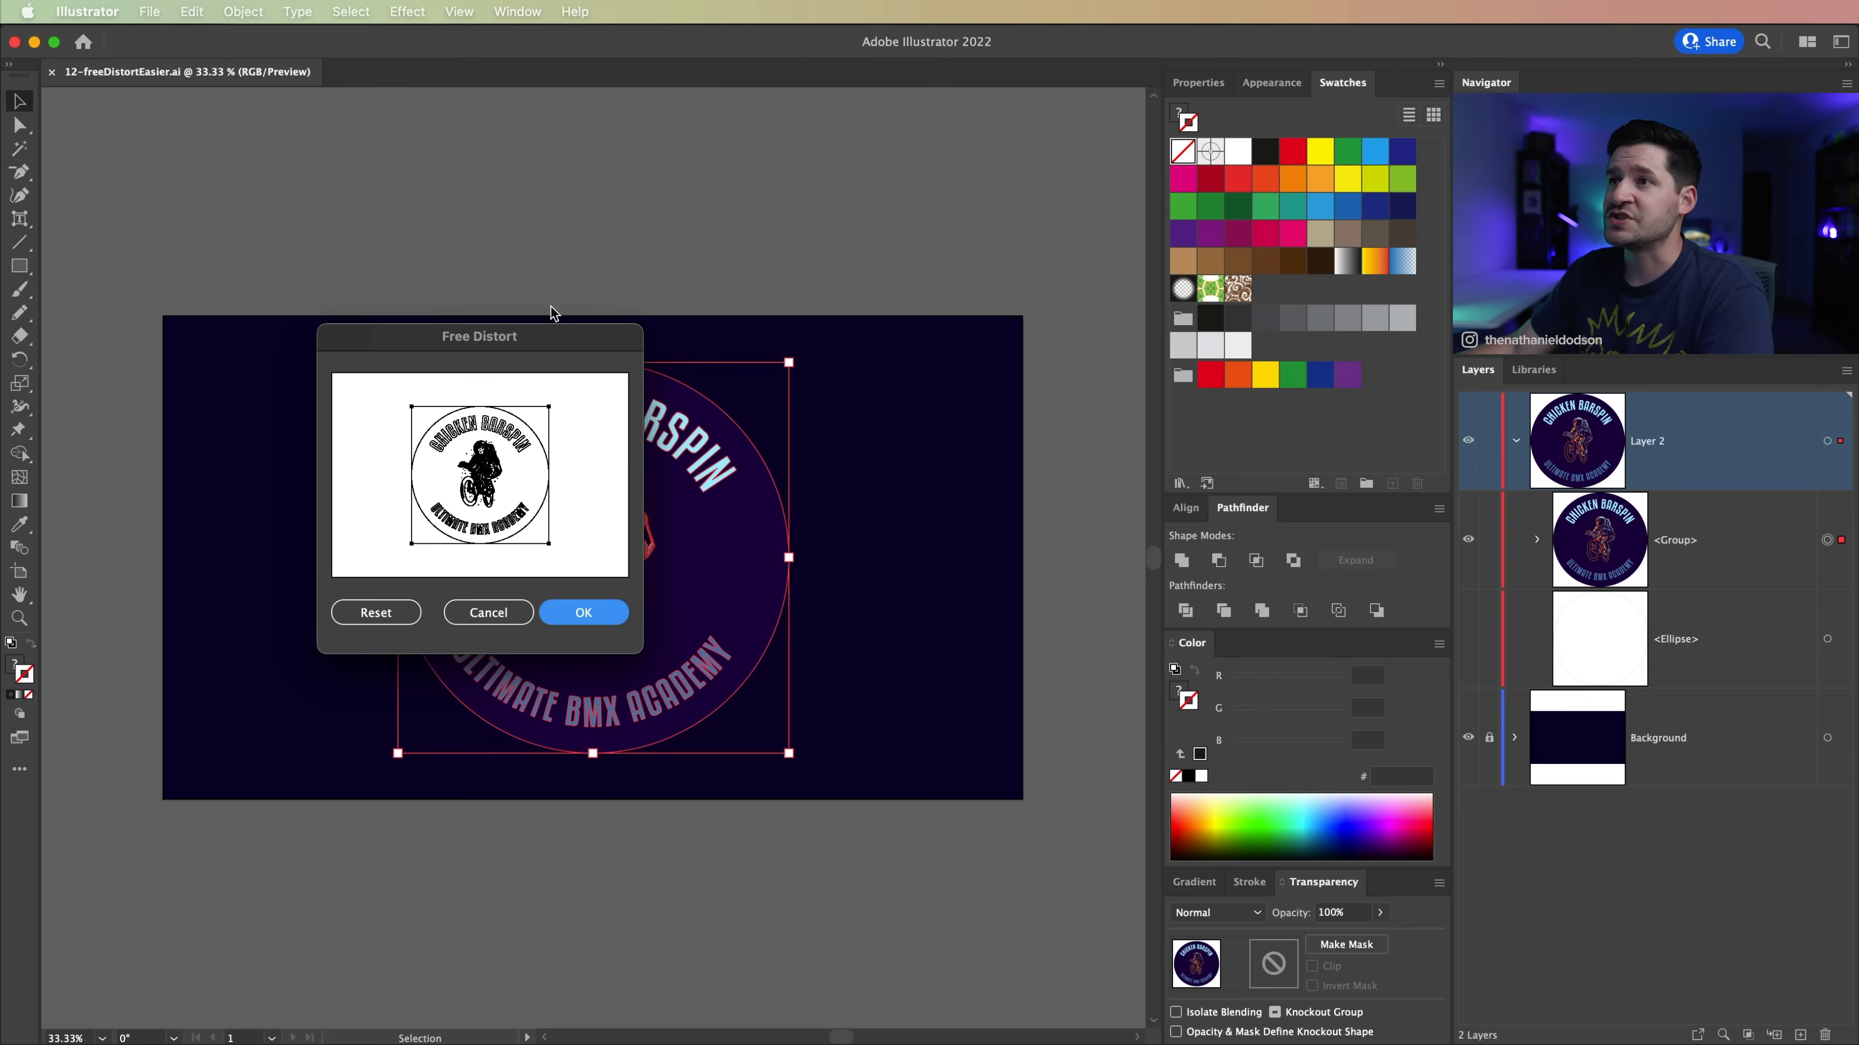
drag(536, 334, 1047, 543)
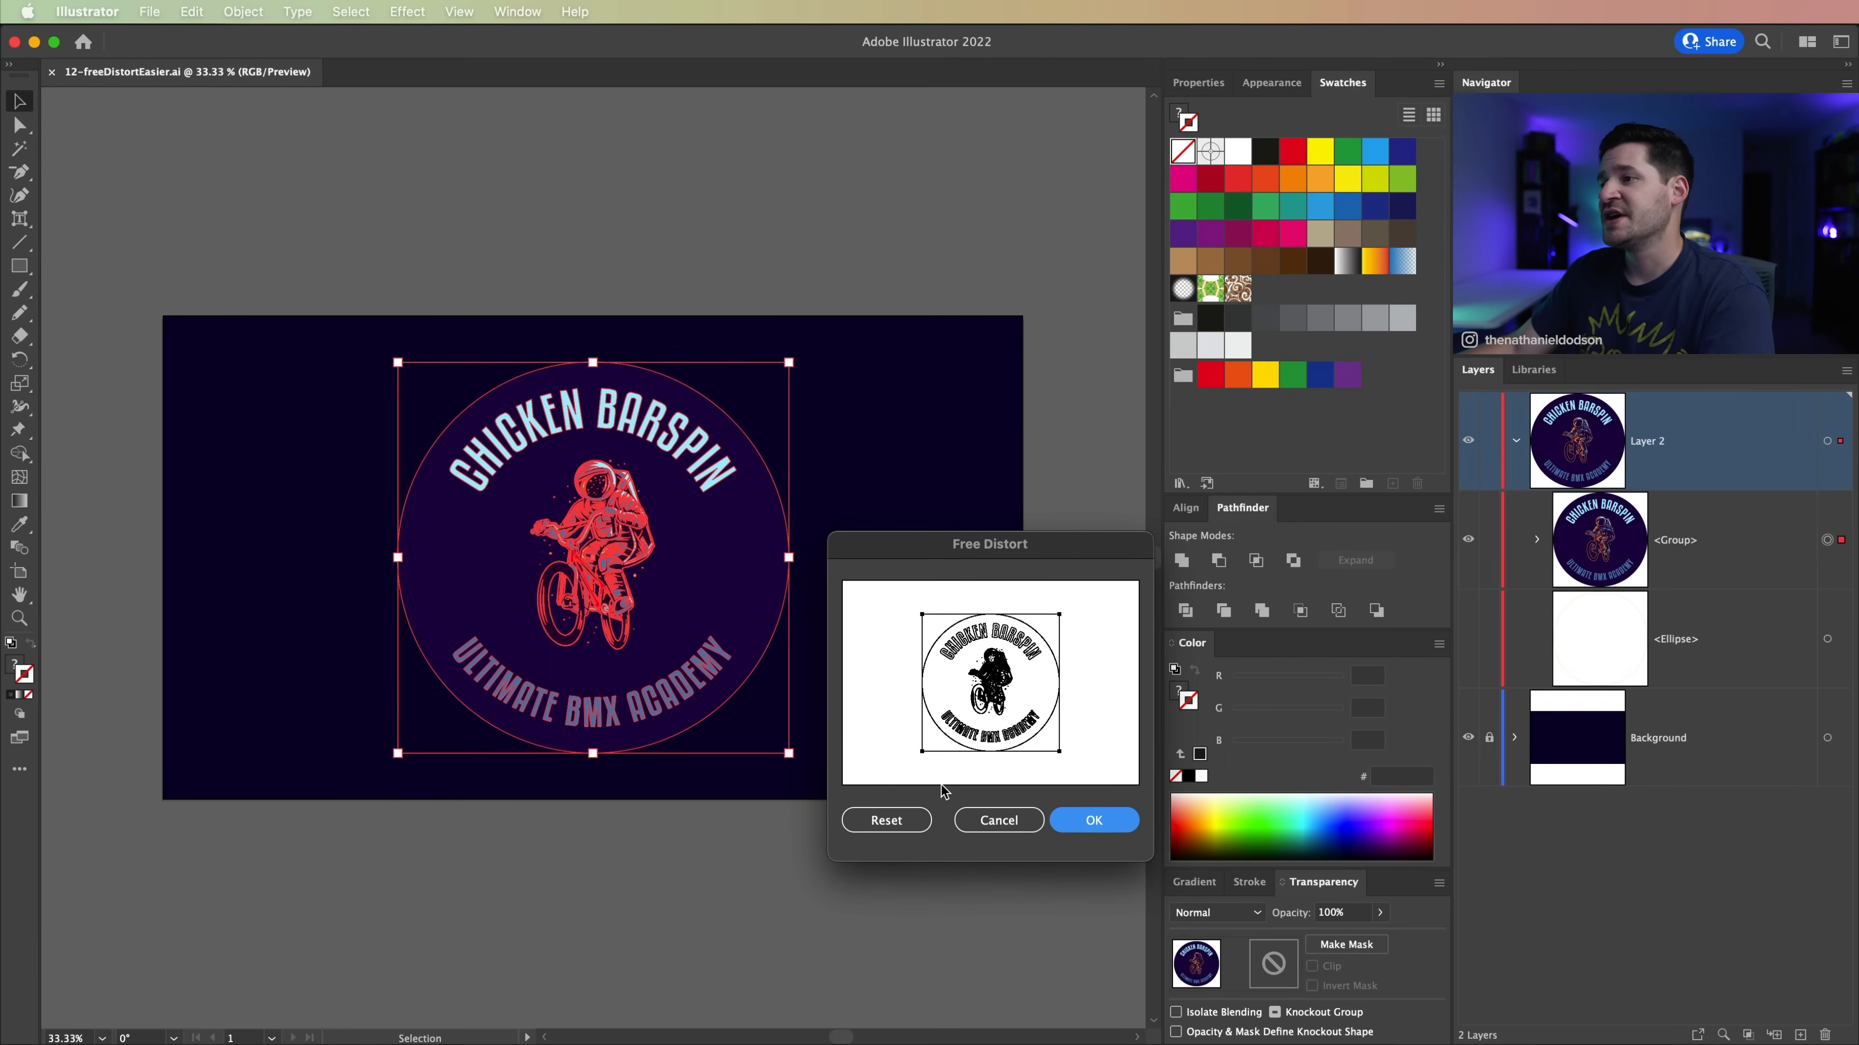
drag(922, 751, 941, 741)
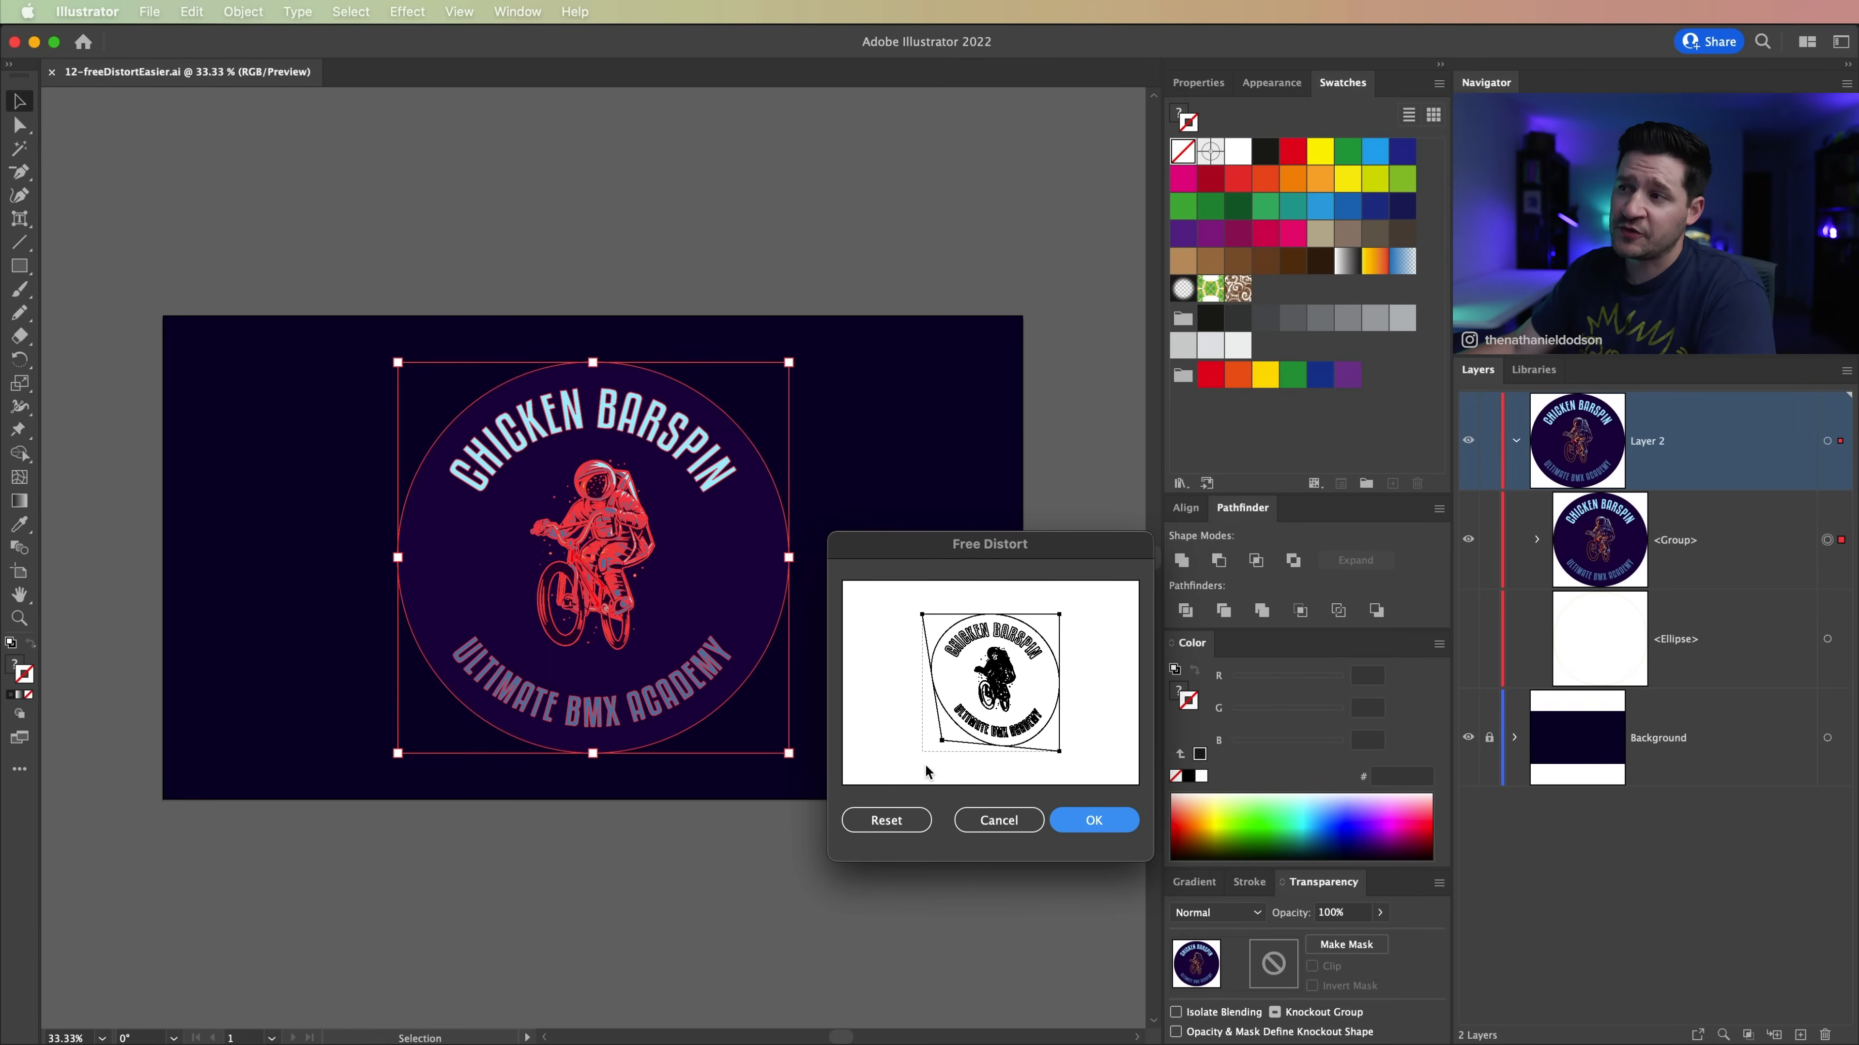
drag(1060, 616, 1093, 584)
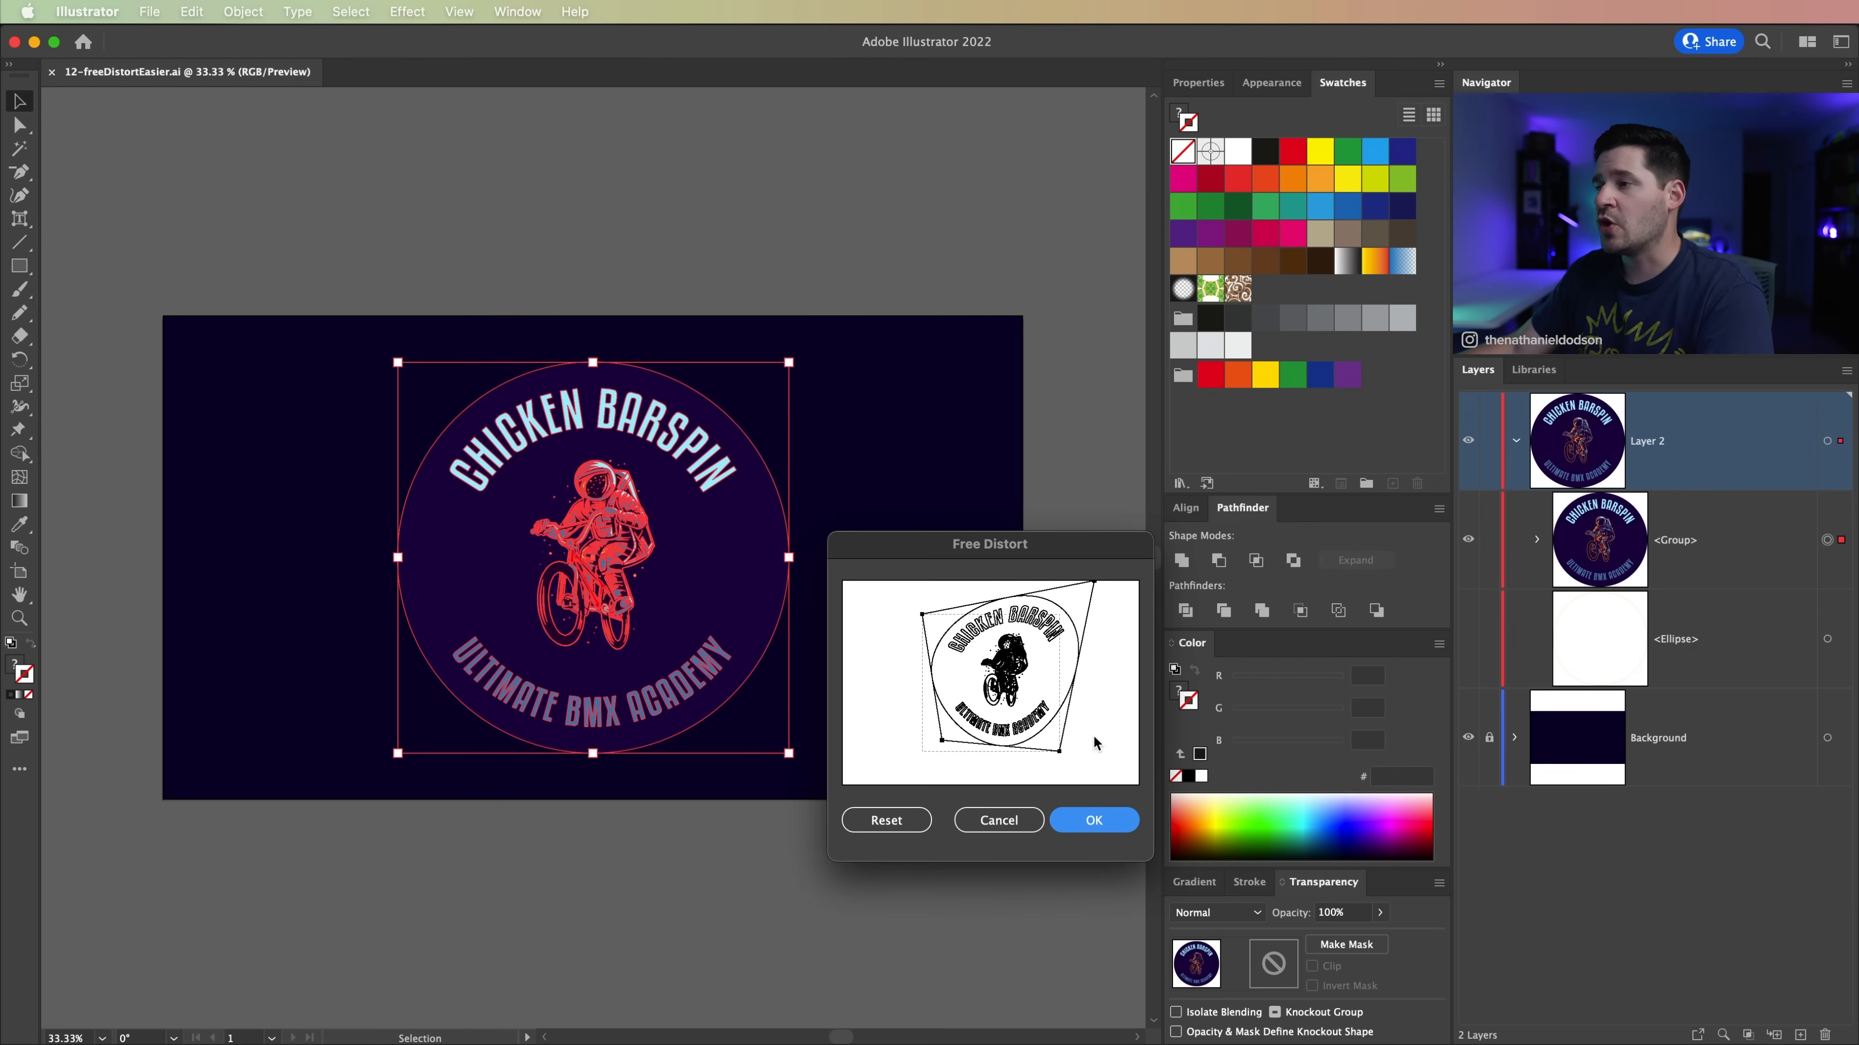
click(1093, 819)
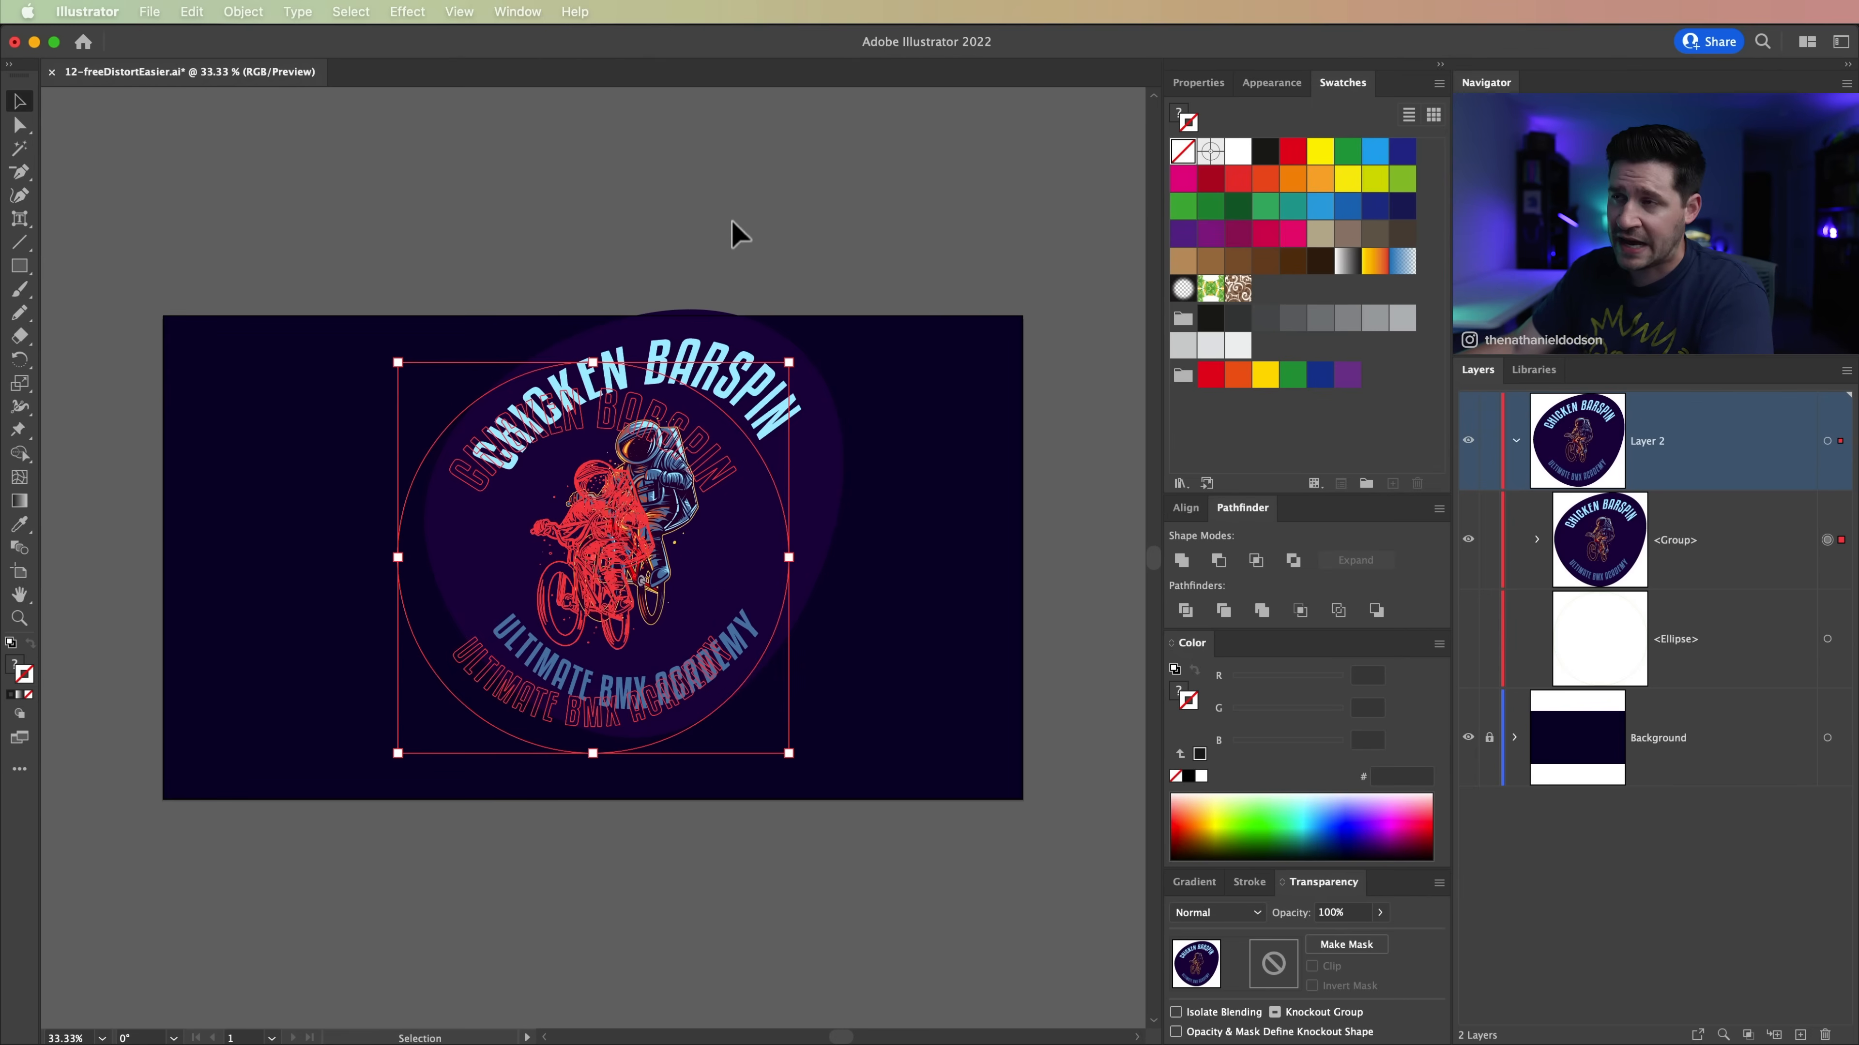
key(super+z)
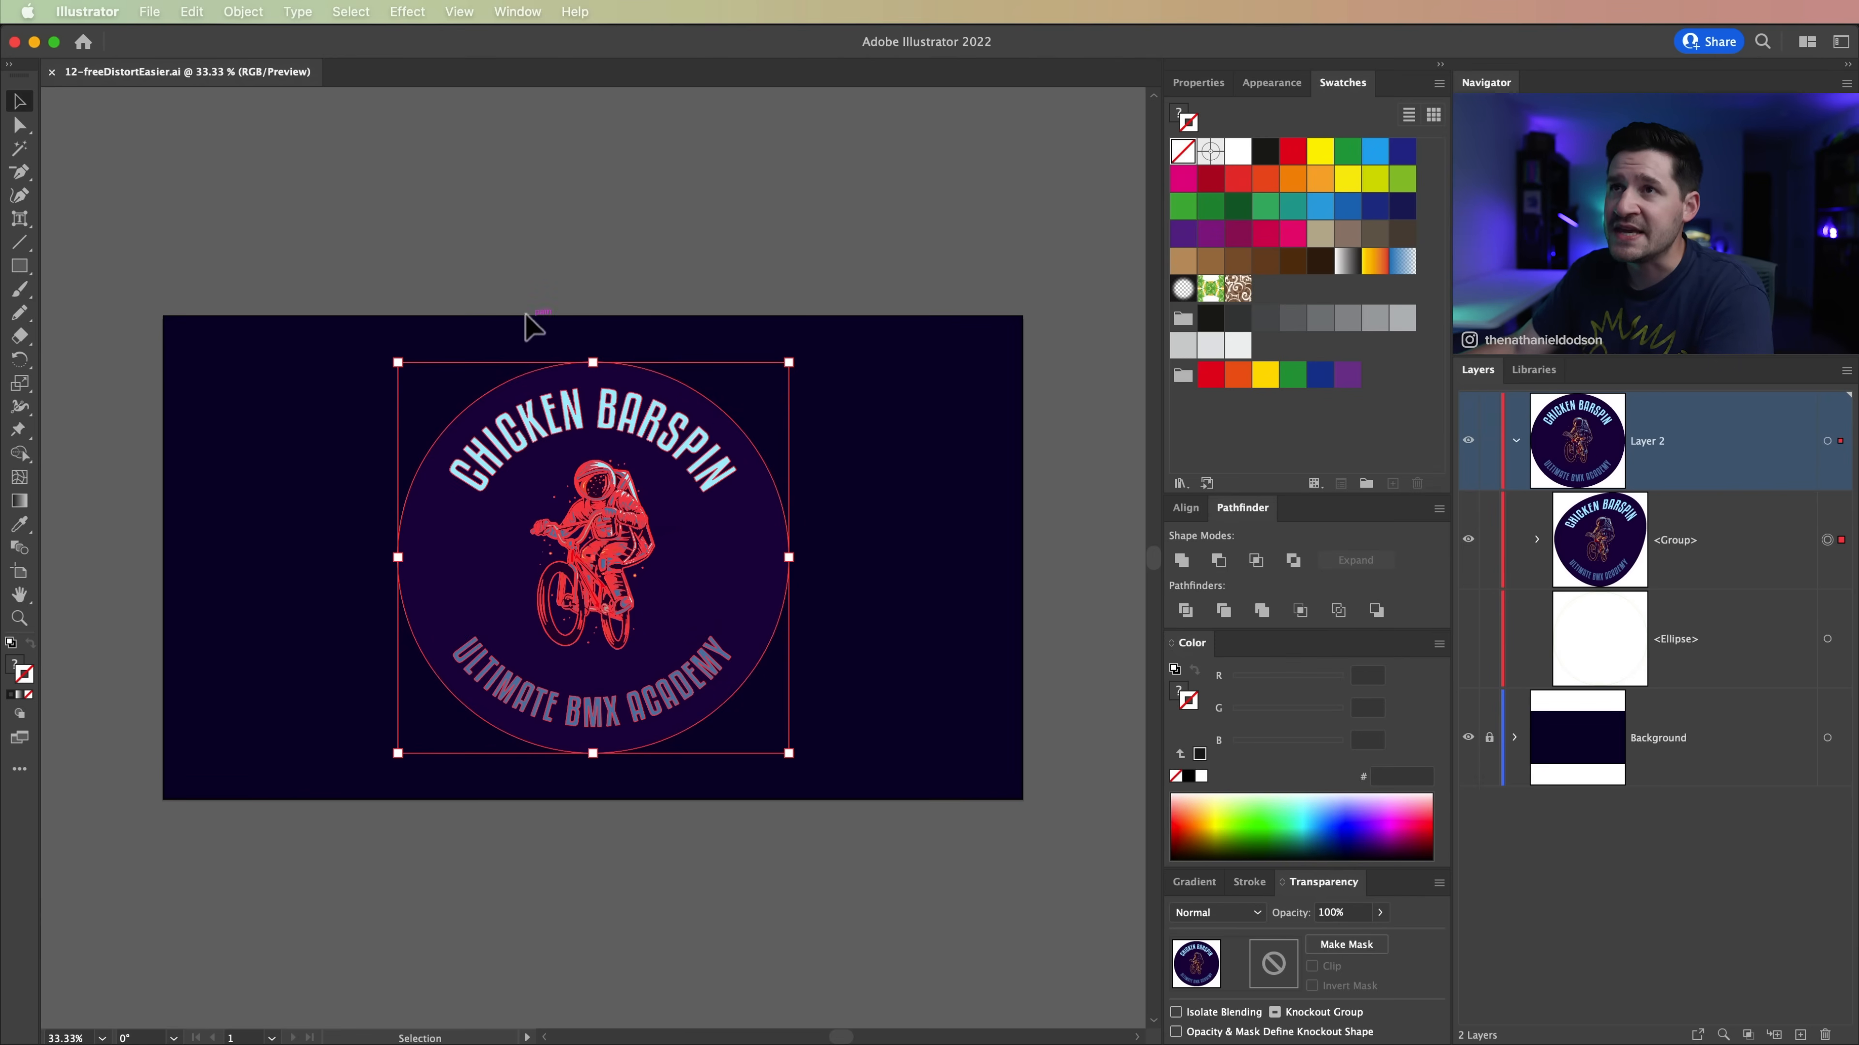
Step: Duplicate the badge group within Layer 2, hide the lower copy, and make the upper group active for Free Transform
key(e)
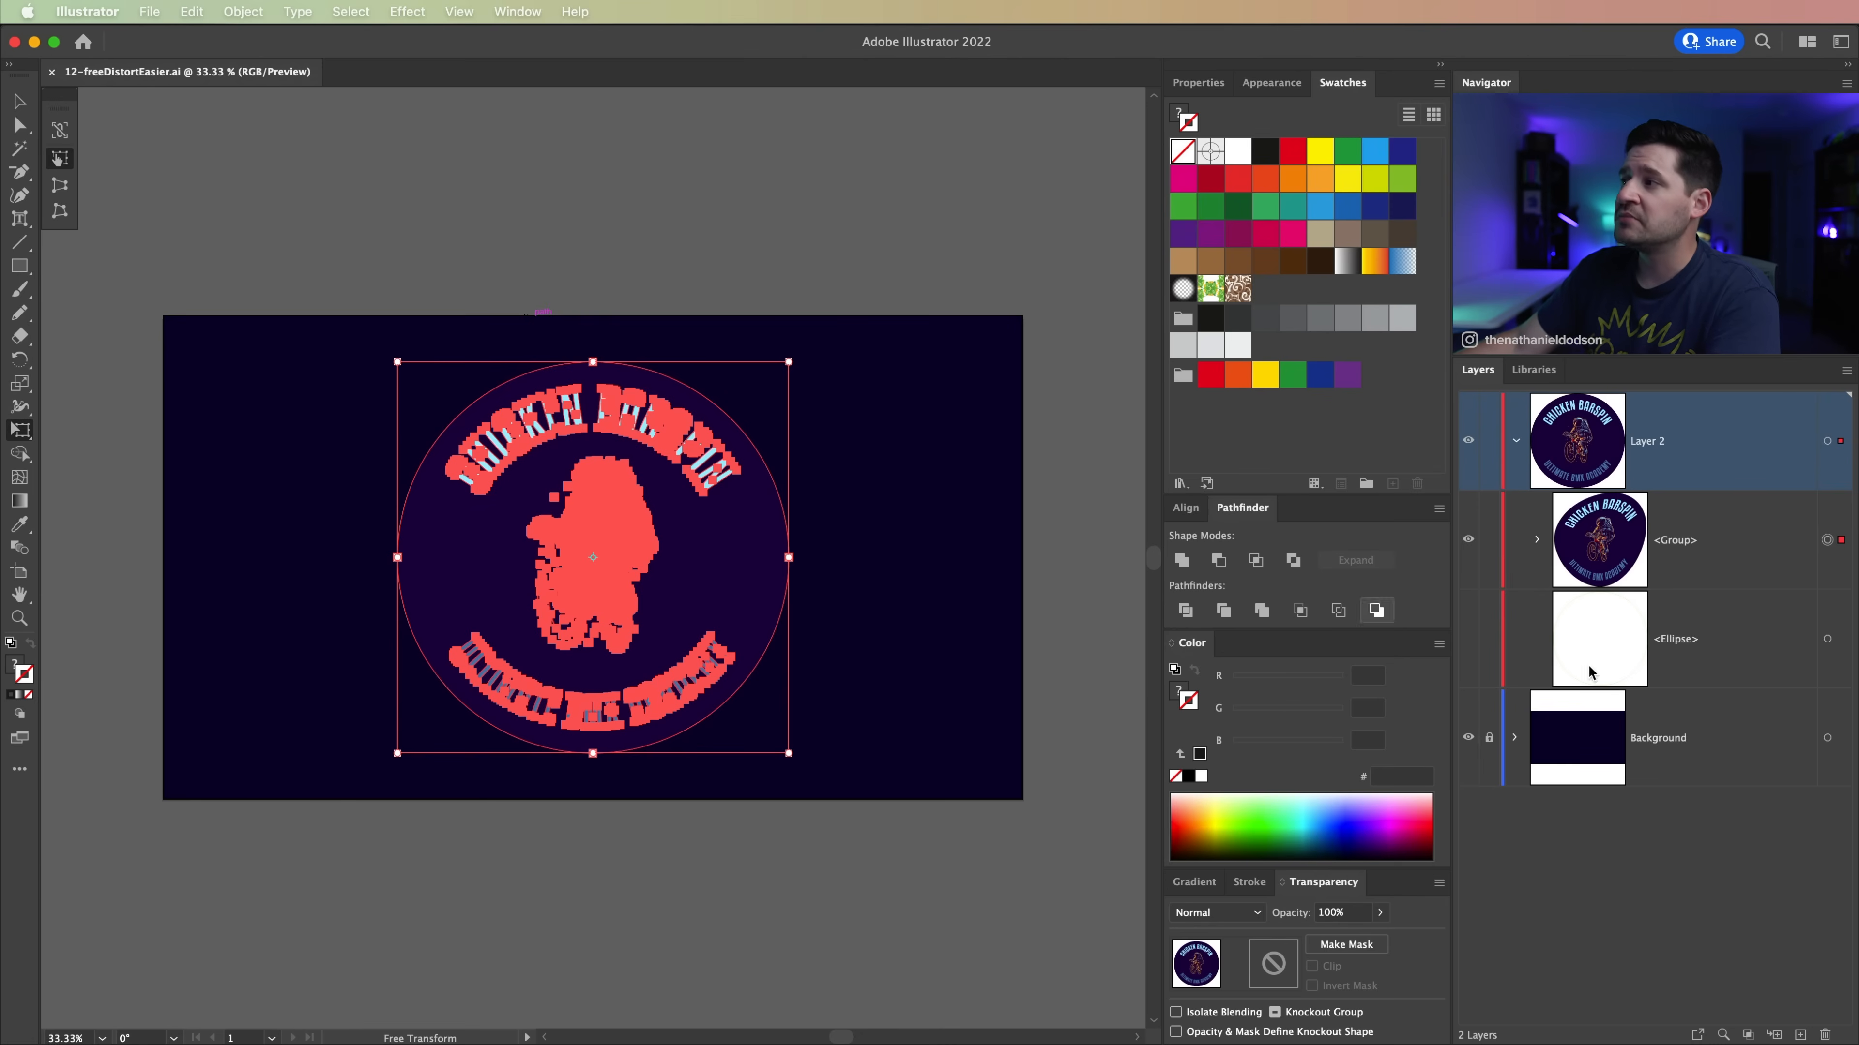
click(1731, 541)
drag(1728, 543, 1771, 944)
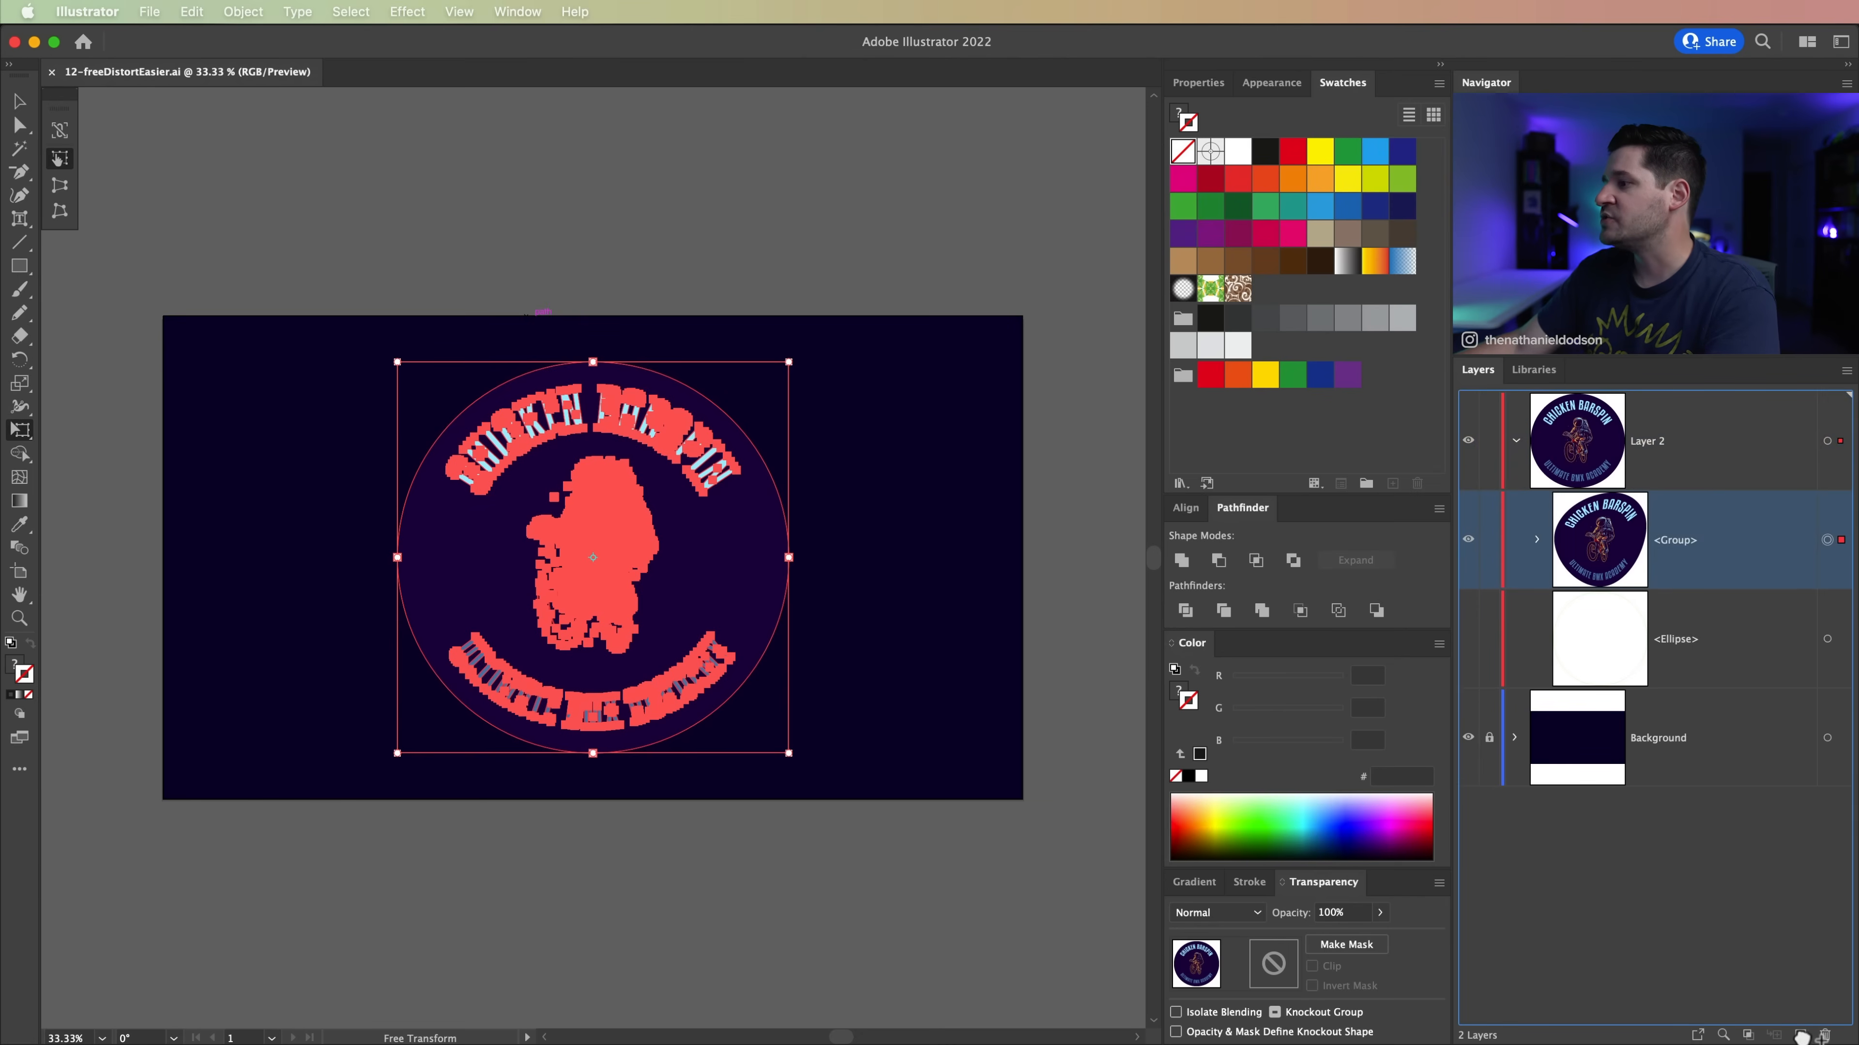
drag(1804, 1037, 1801, 1035)
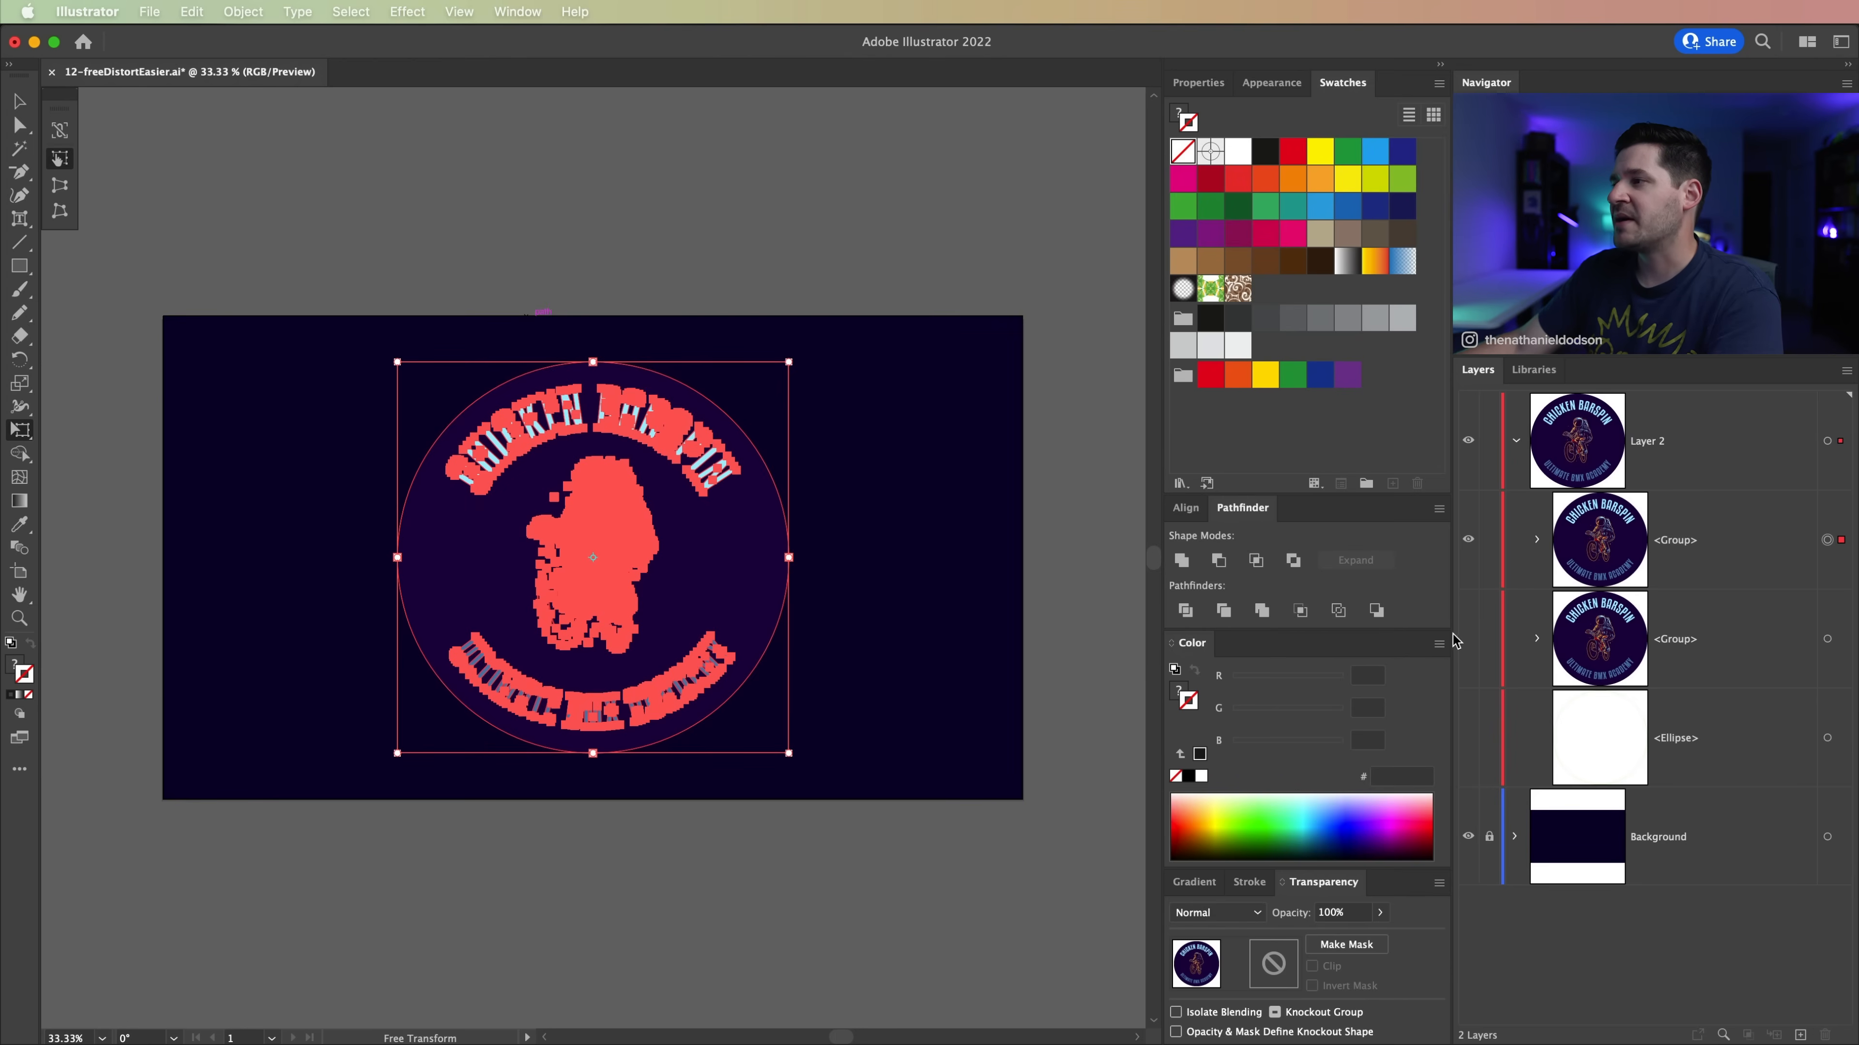
click(1663, 637)
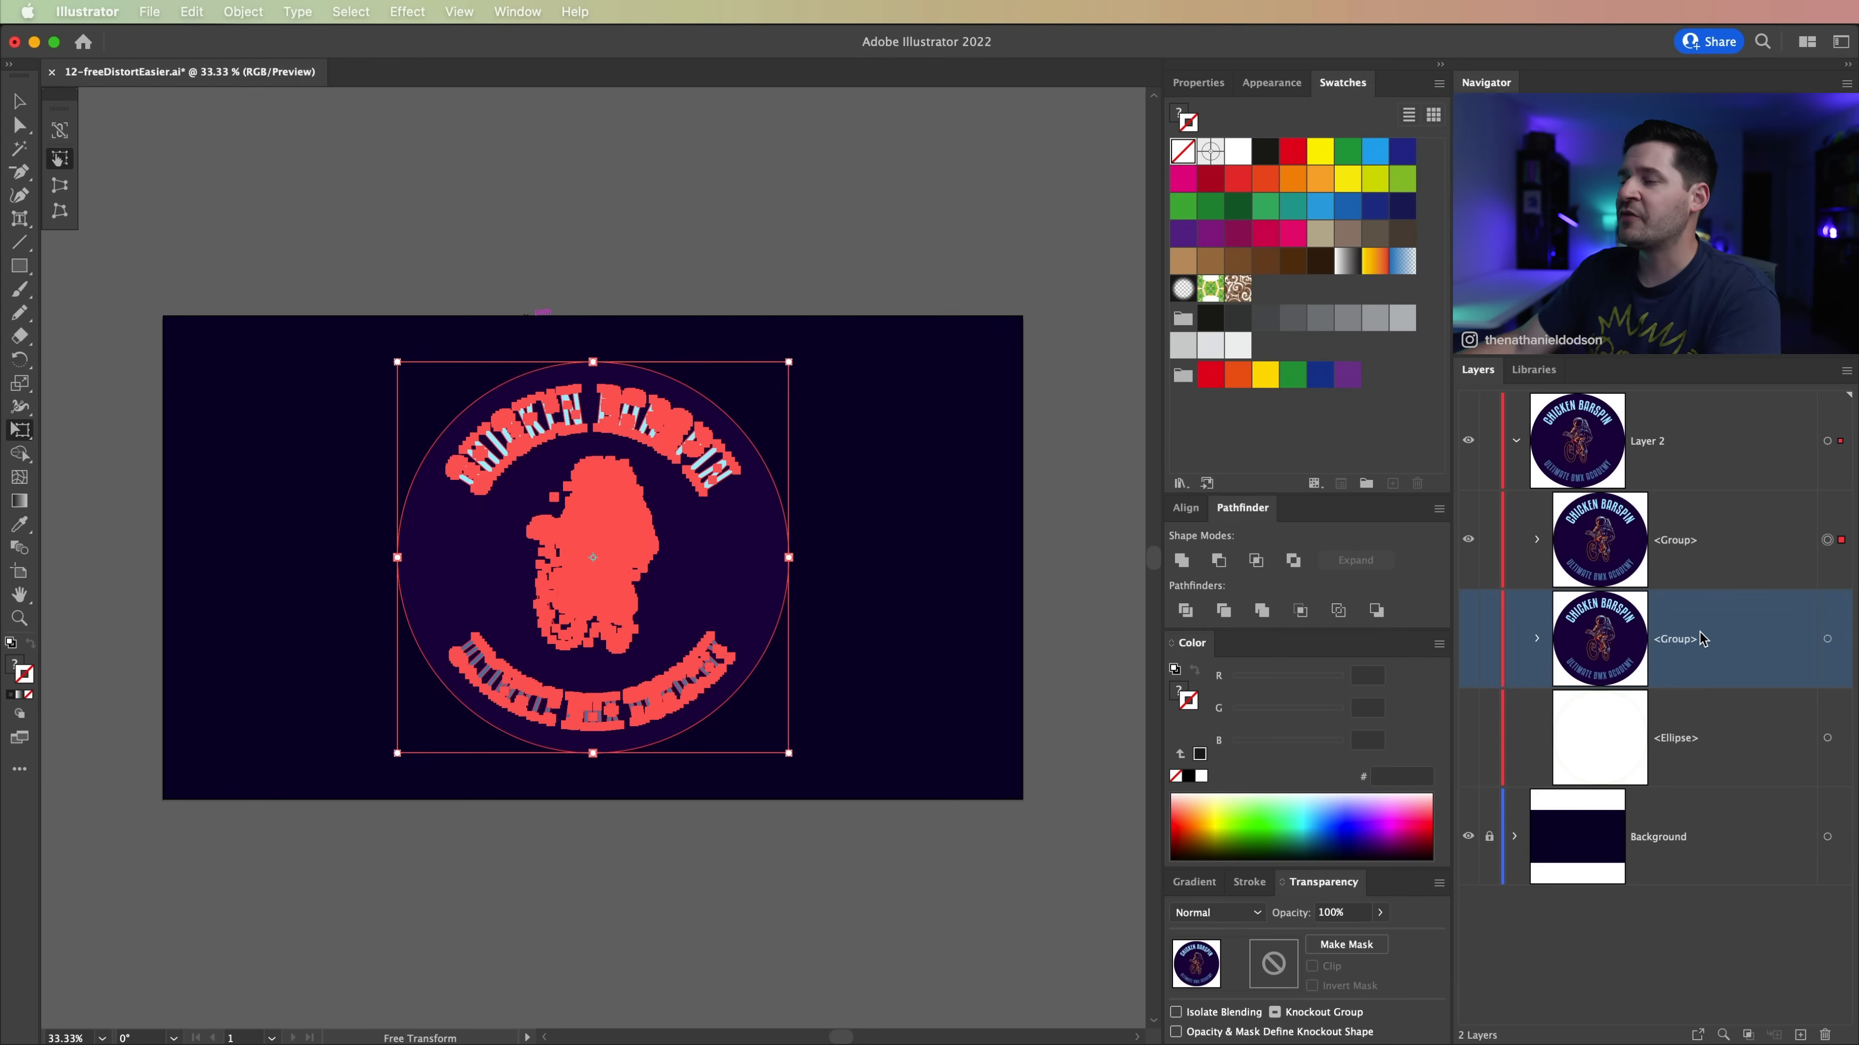
click(1771, 562)
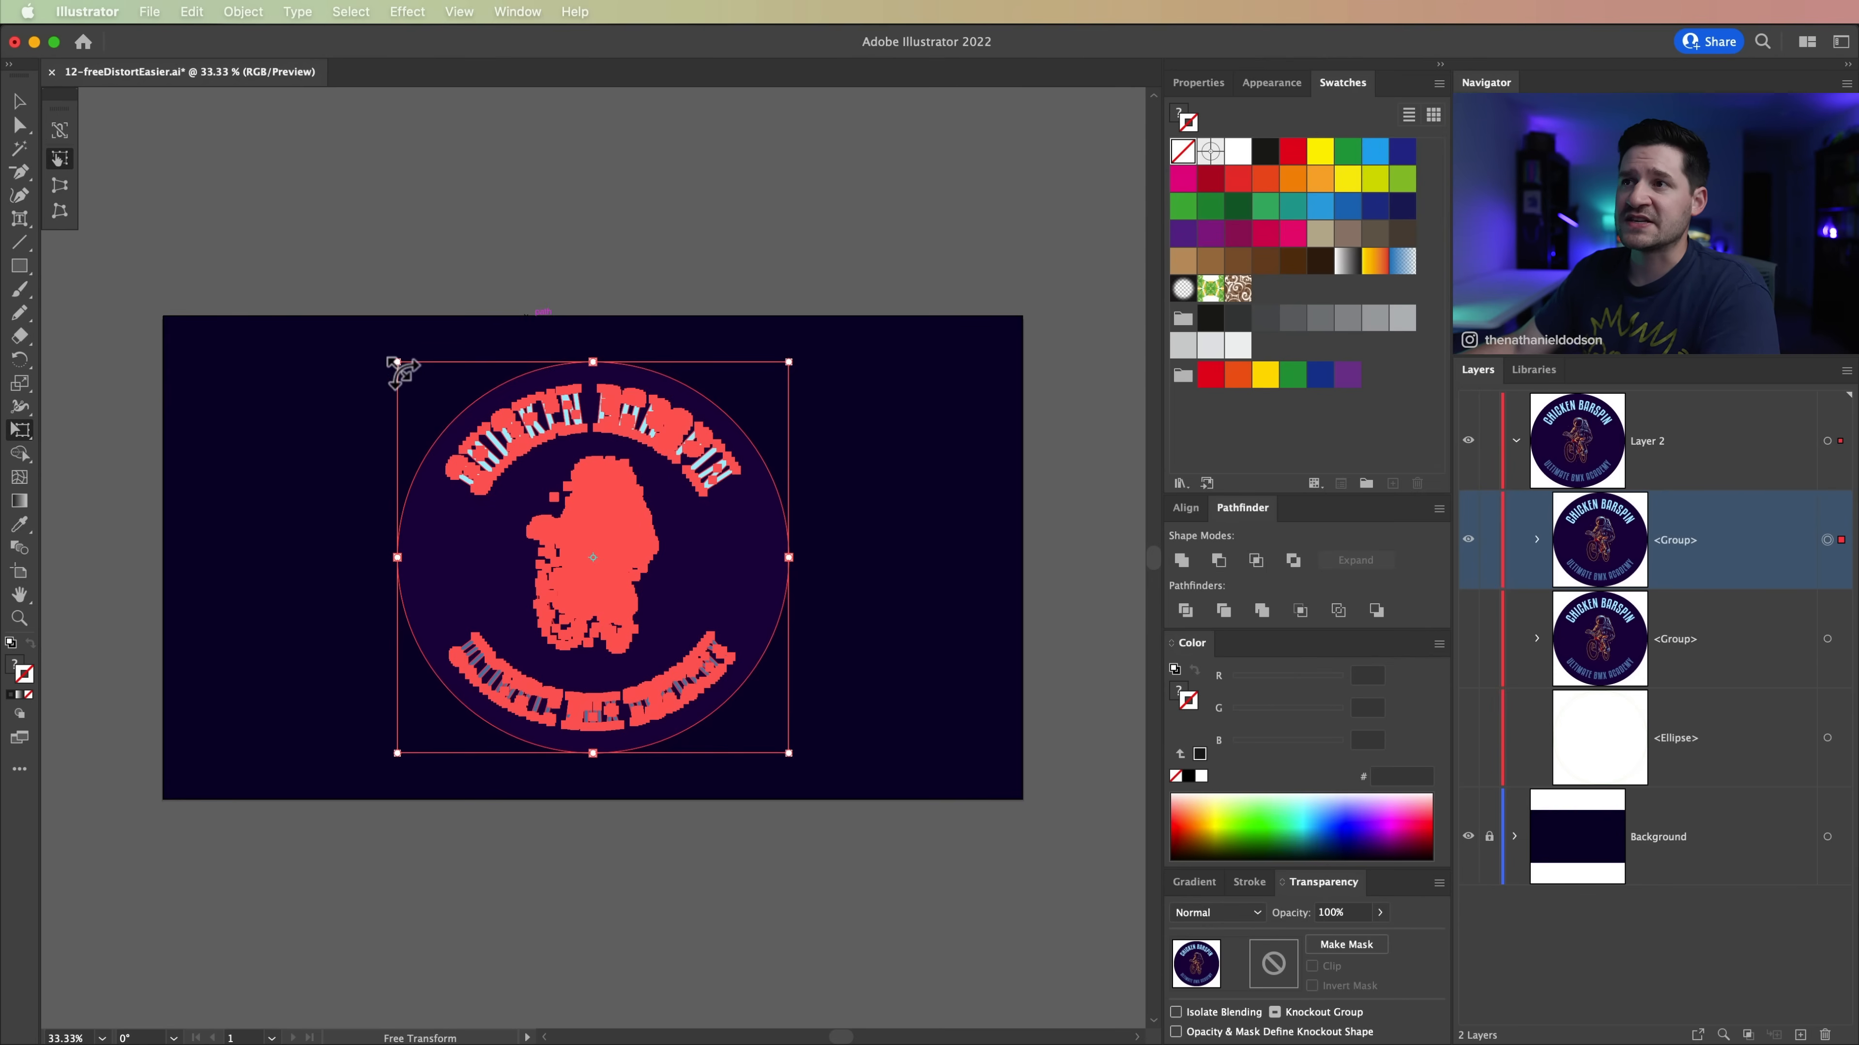
Step: Try reshaping the badge from its left edge with Free Transform and undo the change
mouse_move(398, 364)
mouse_down()
mouse_move(363, 316)
mouse_move(440, 389)
mouse_move(229, 365)
mouse_move(518, 464)
mouse_move(398, 362)
mouse_up()
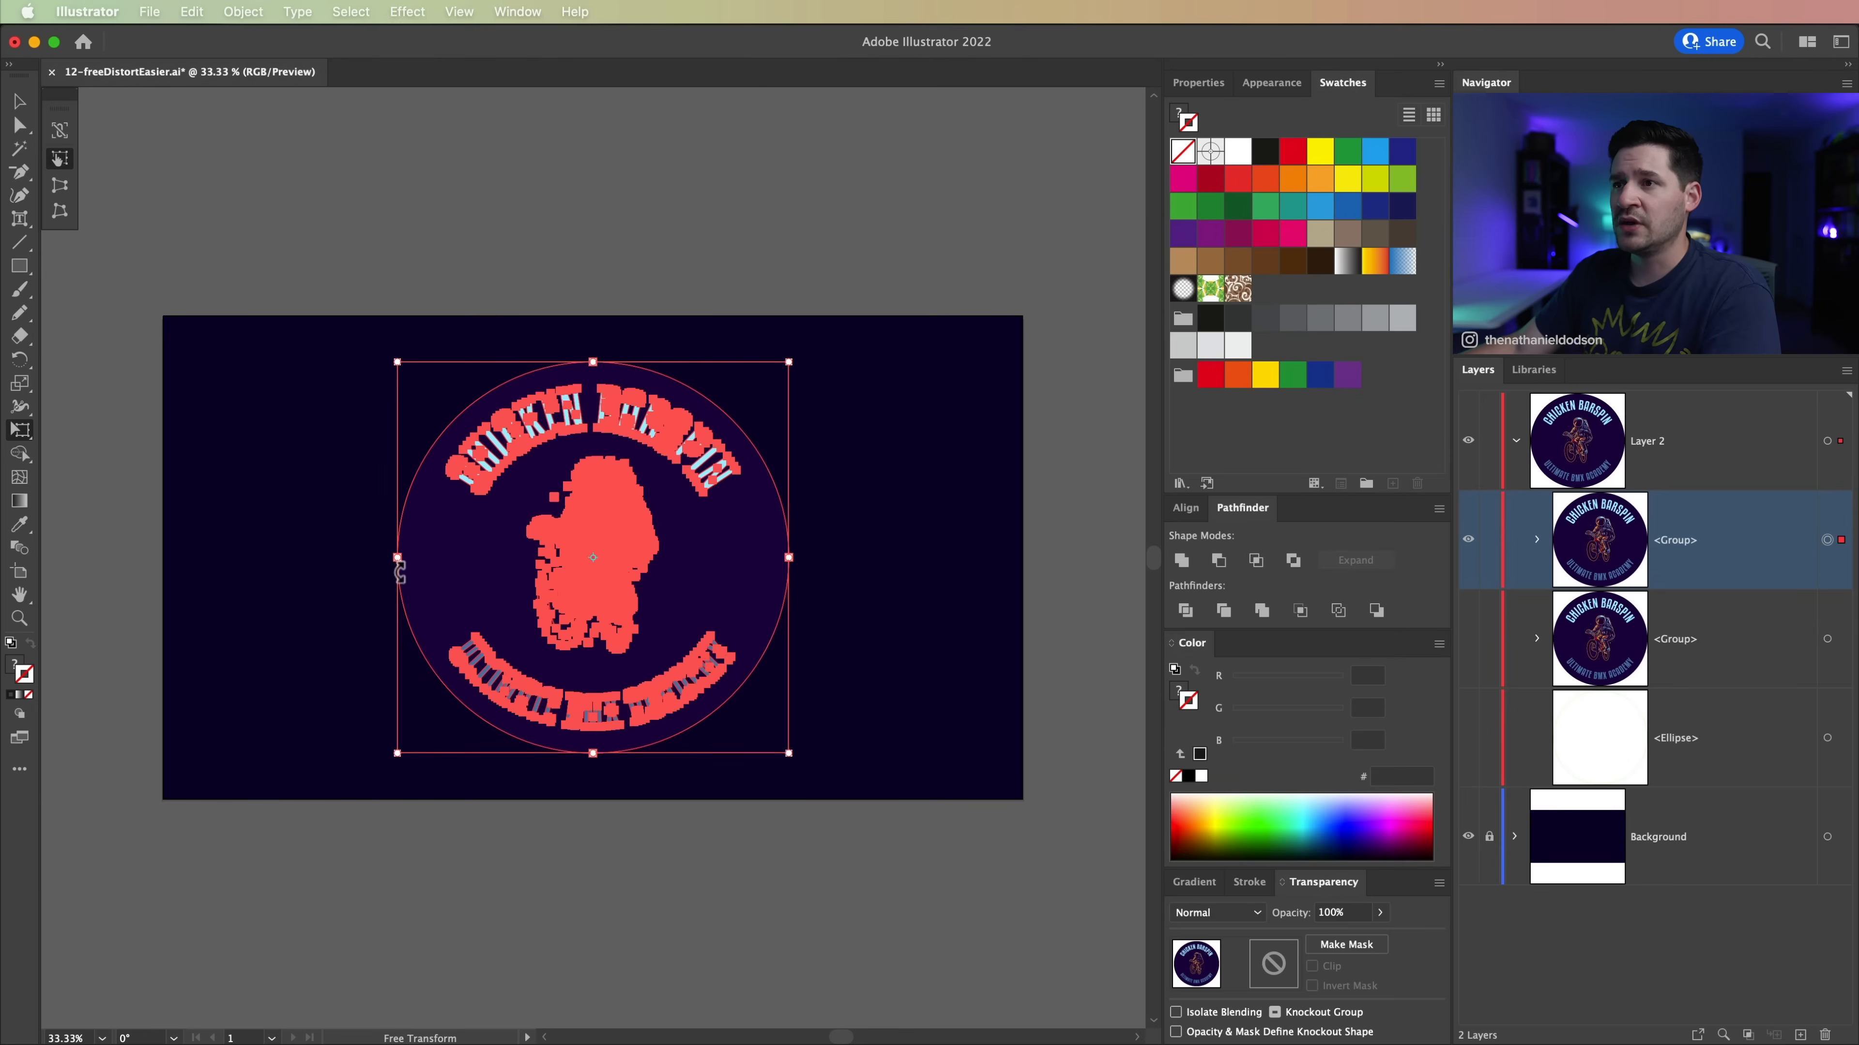
drag(399, 569, 532, 648)
key(super+z)
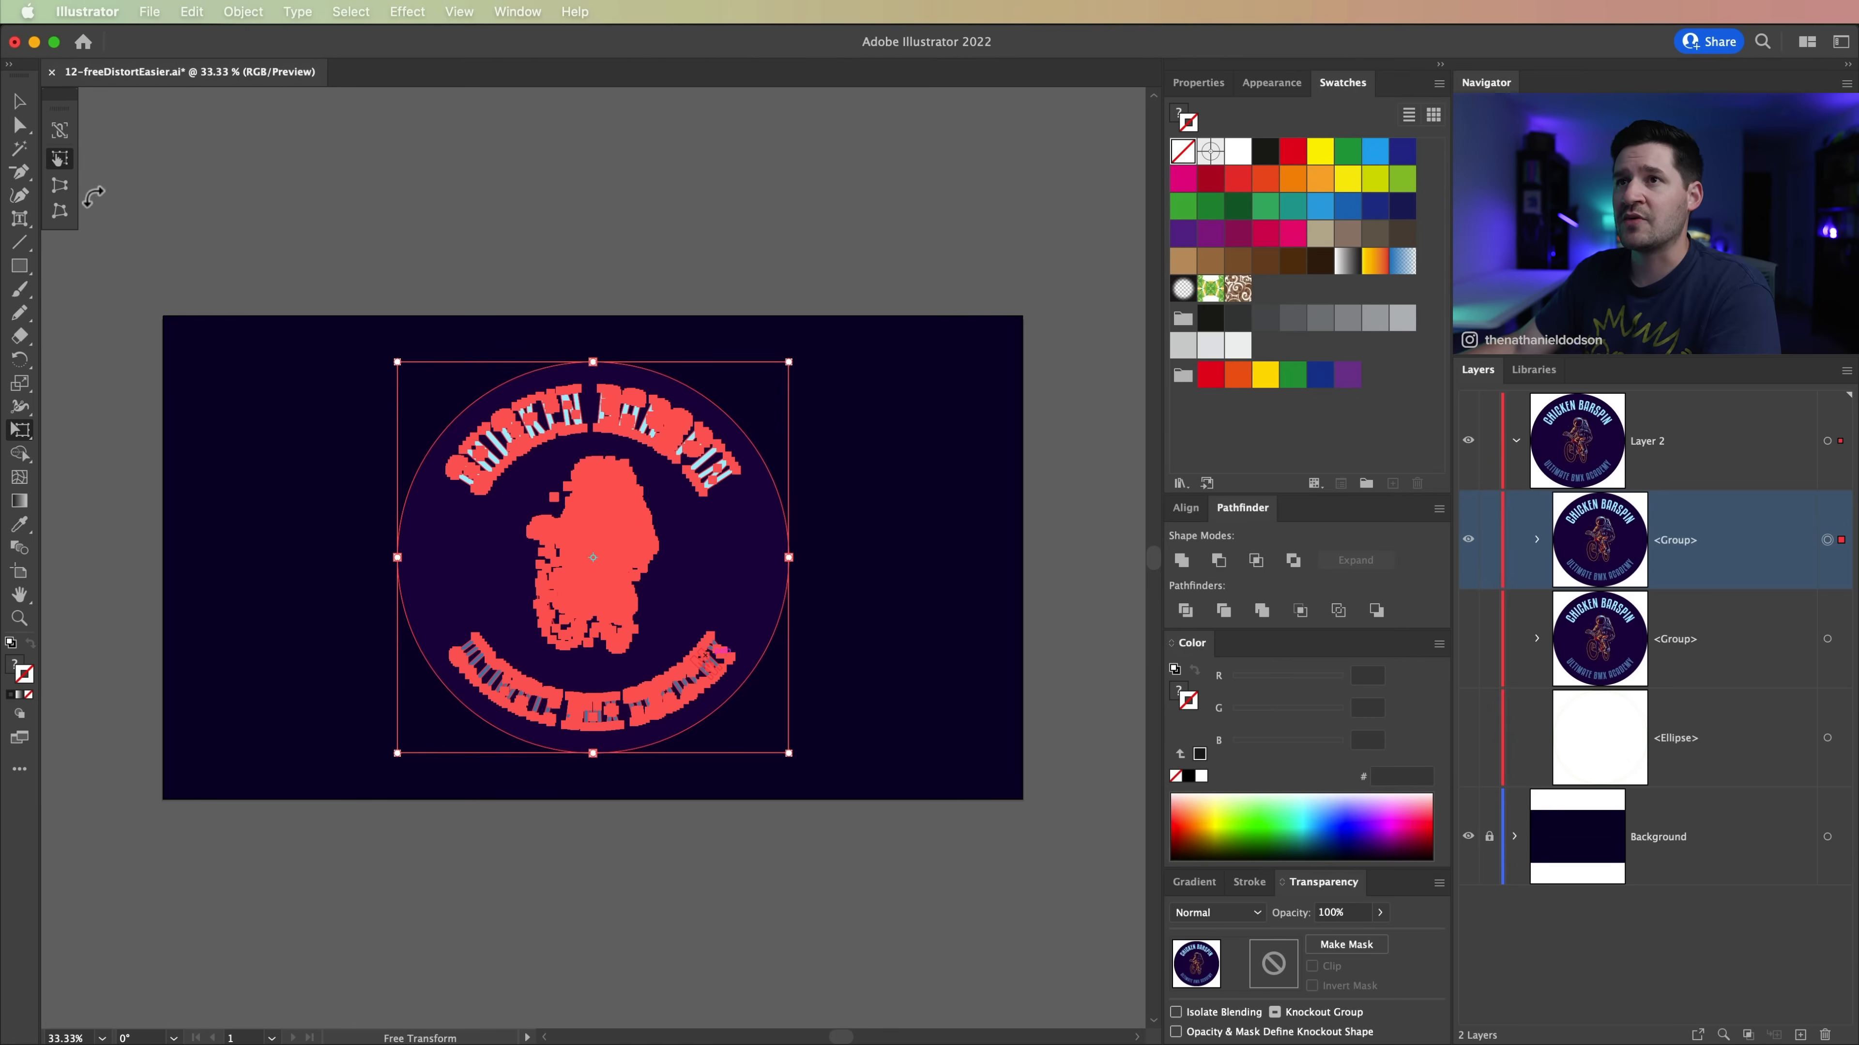
Step: Apply Perspective Distort to the badge, shortening its left side, extending its right side, and shifting it slightly left
click(66, 190)
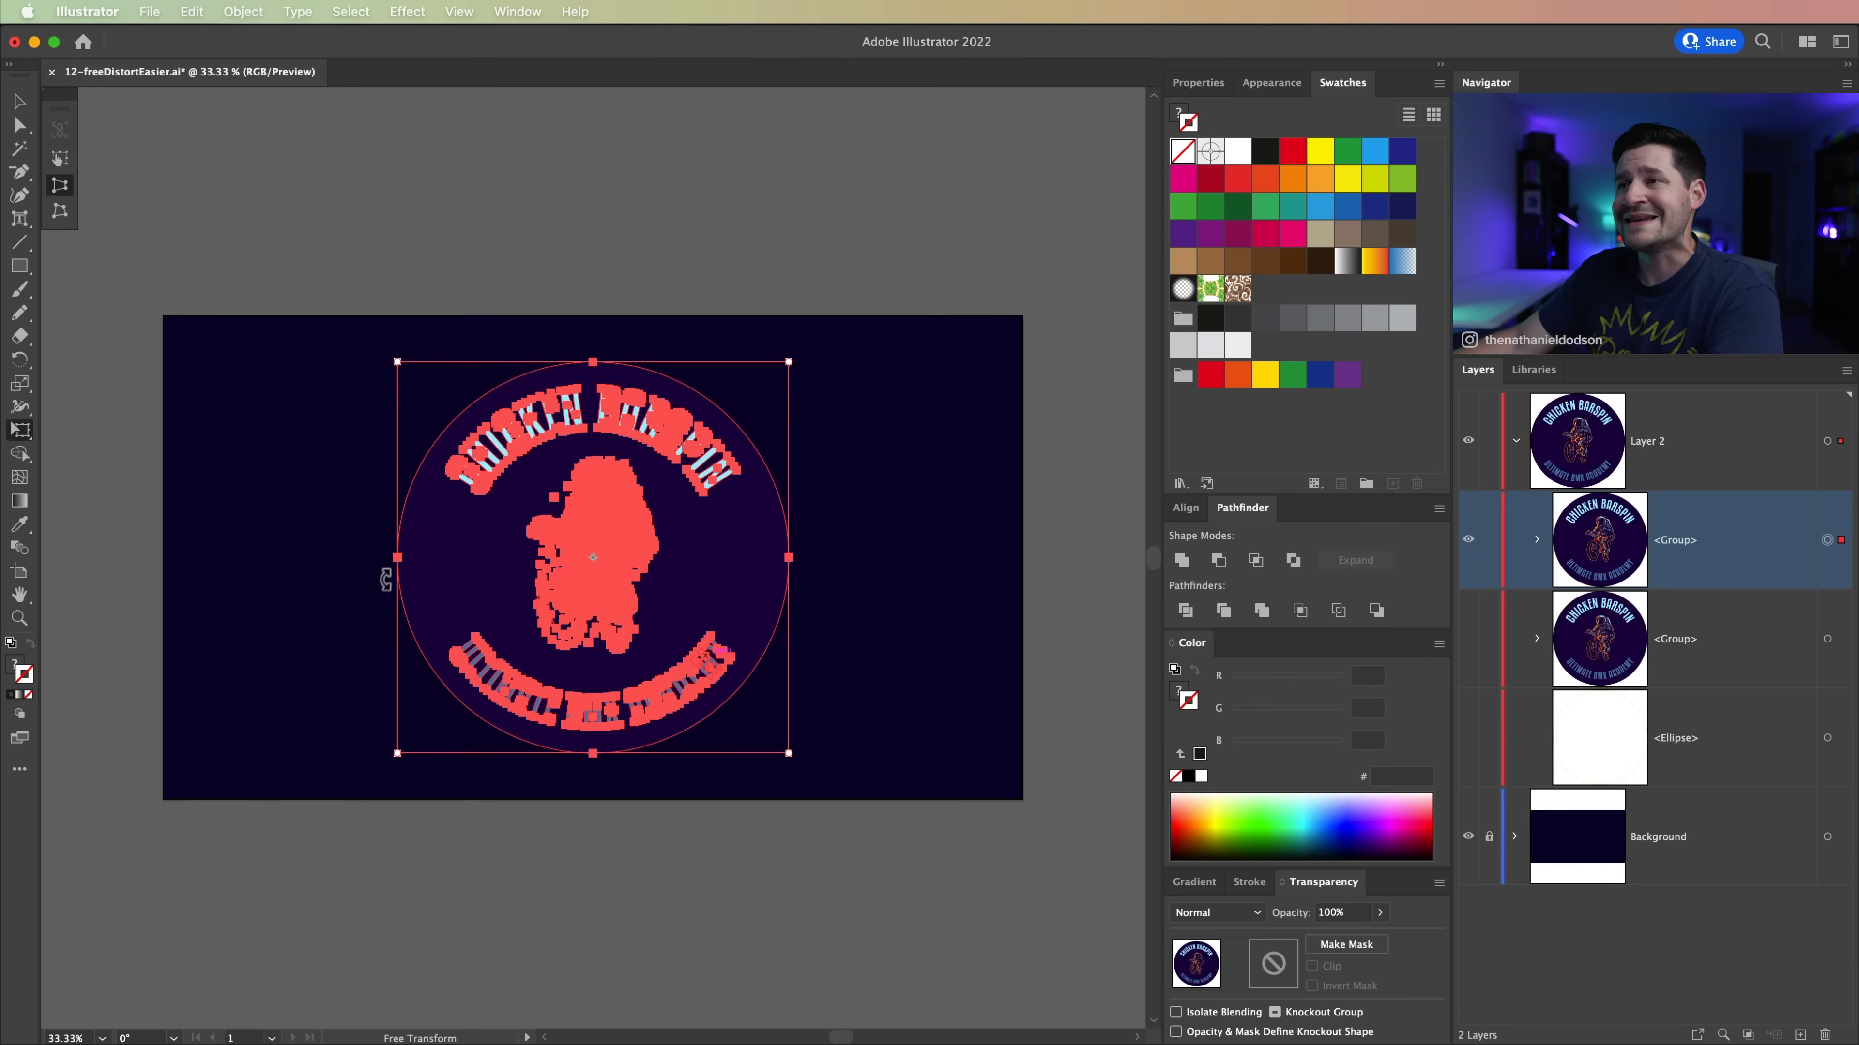
drag(398, 362, 418, 448)
drag(792, 370, 776, 295)
drag(791, 560, 779, 560)
Step: Narrow the perspective-distorted badge from its right edge with Free Transform and clear the selection
click(62, 160)
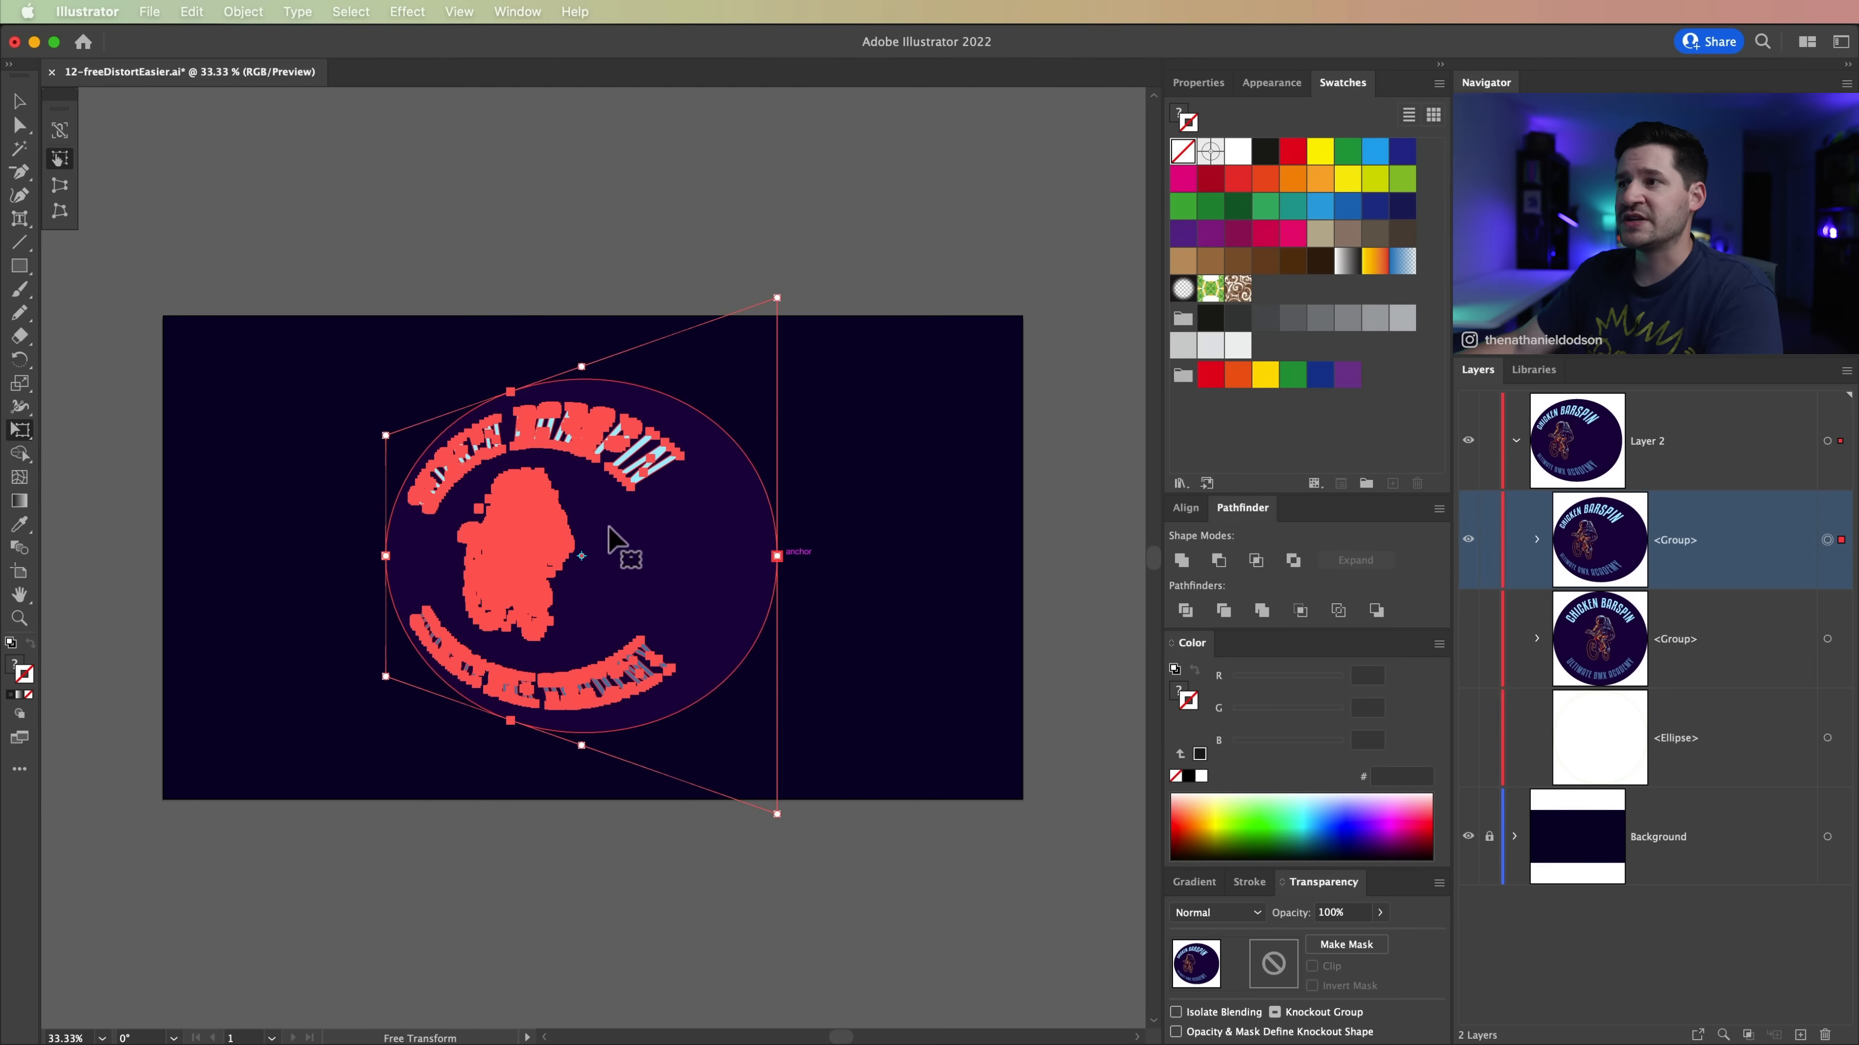
drag(781, 558, 732, 510)
key(v)
click(811, 904)
Step: Undo the narrowing and perspective distortion of the badge back to its circular shape and clear the selection
key(super+z)
key(super+z)
key(super+z)
key(super+z)
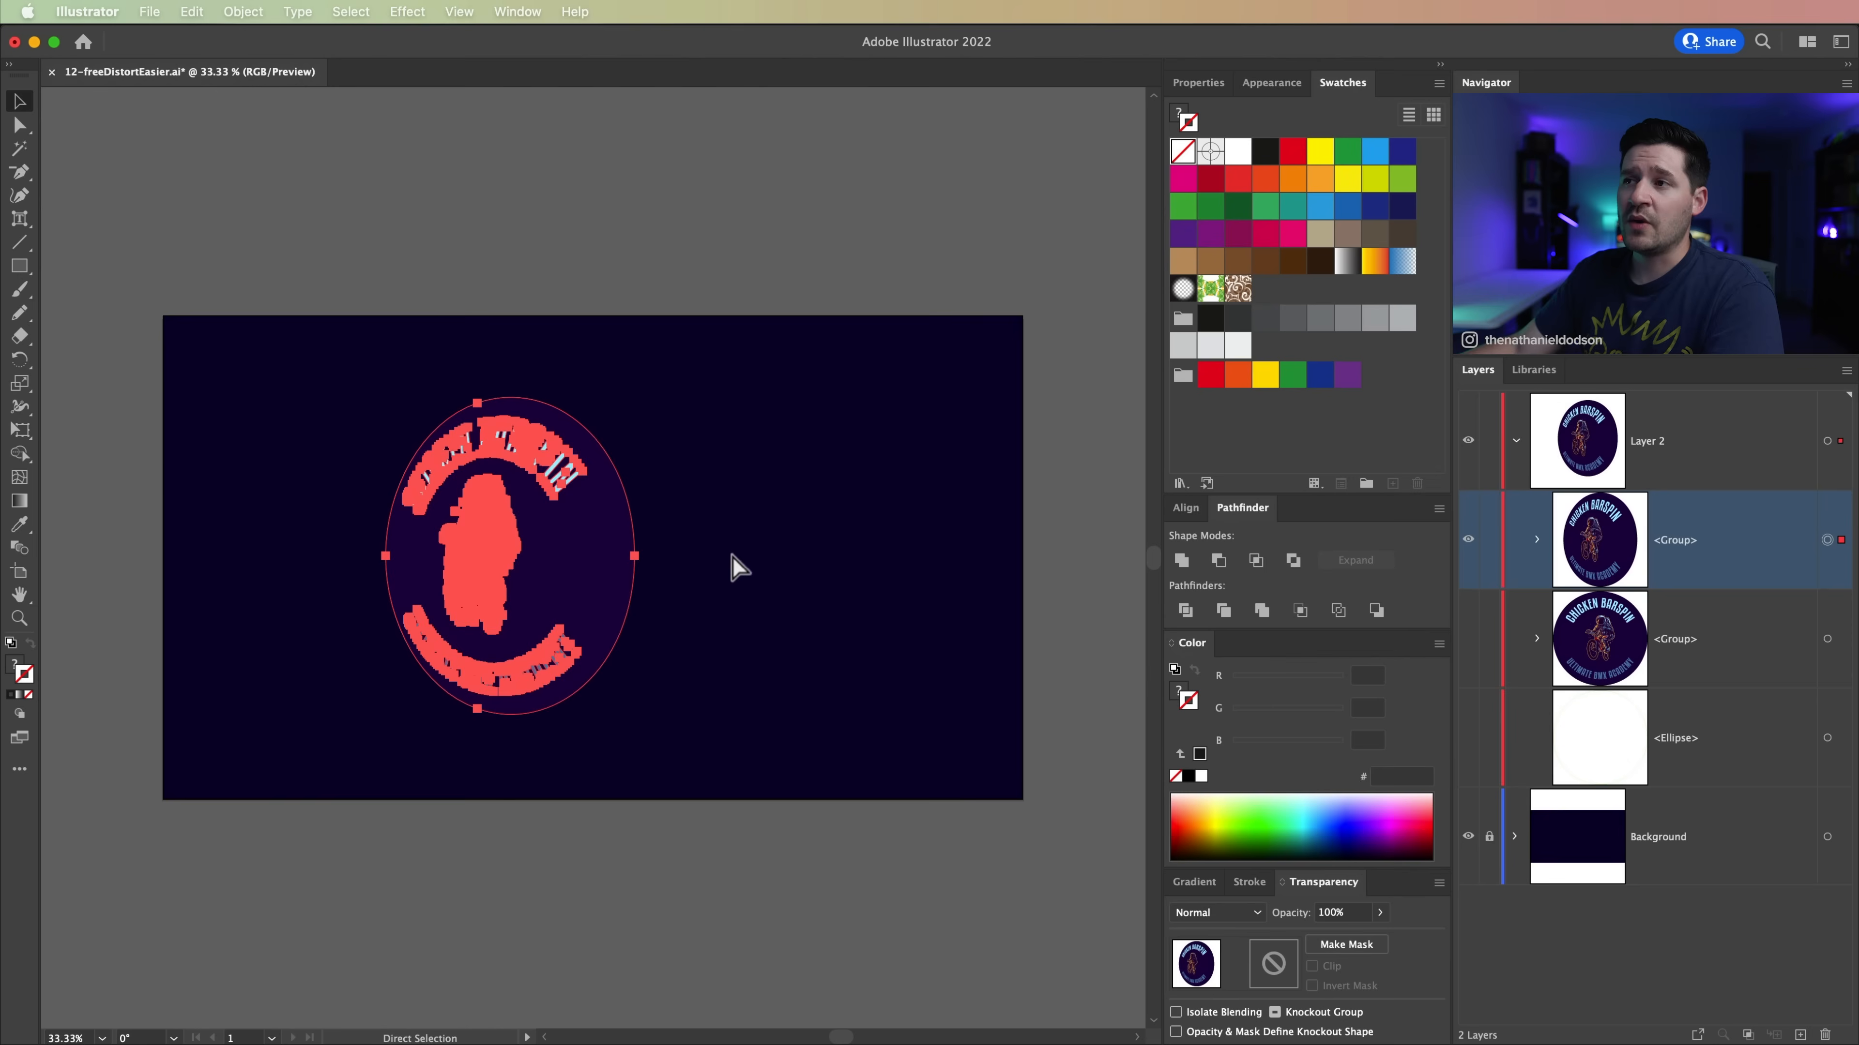
key(super+z)
key(super+z)
click(753, 887)
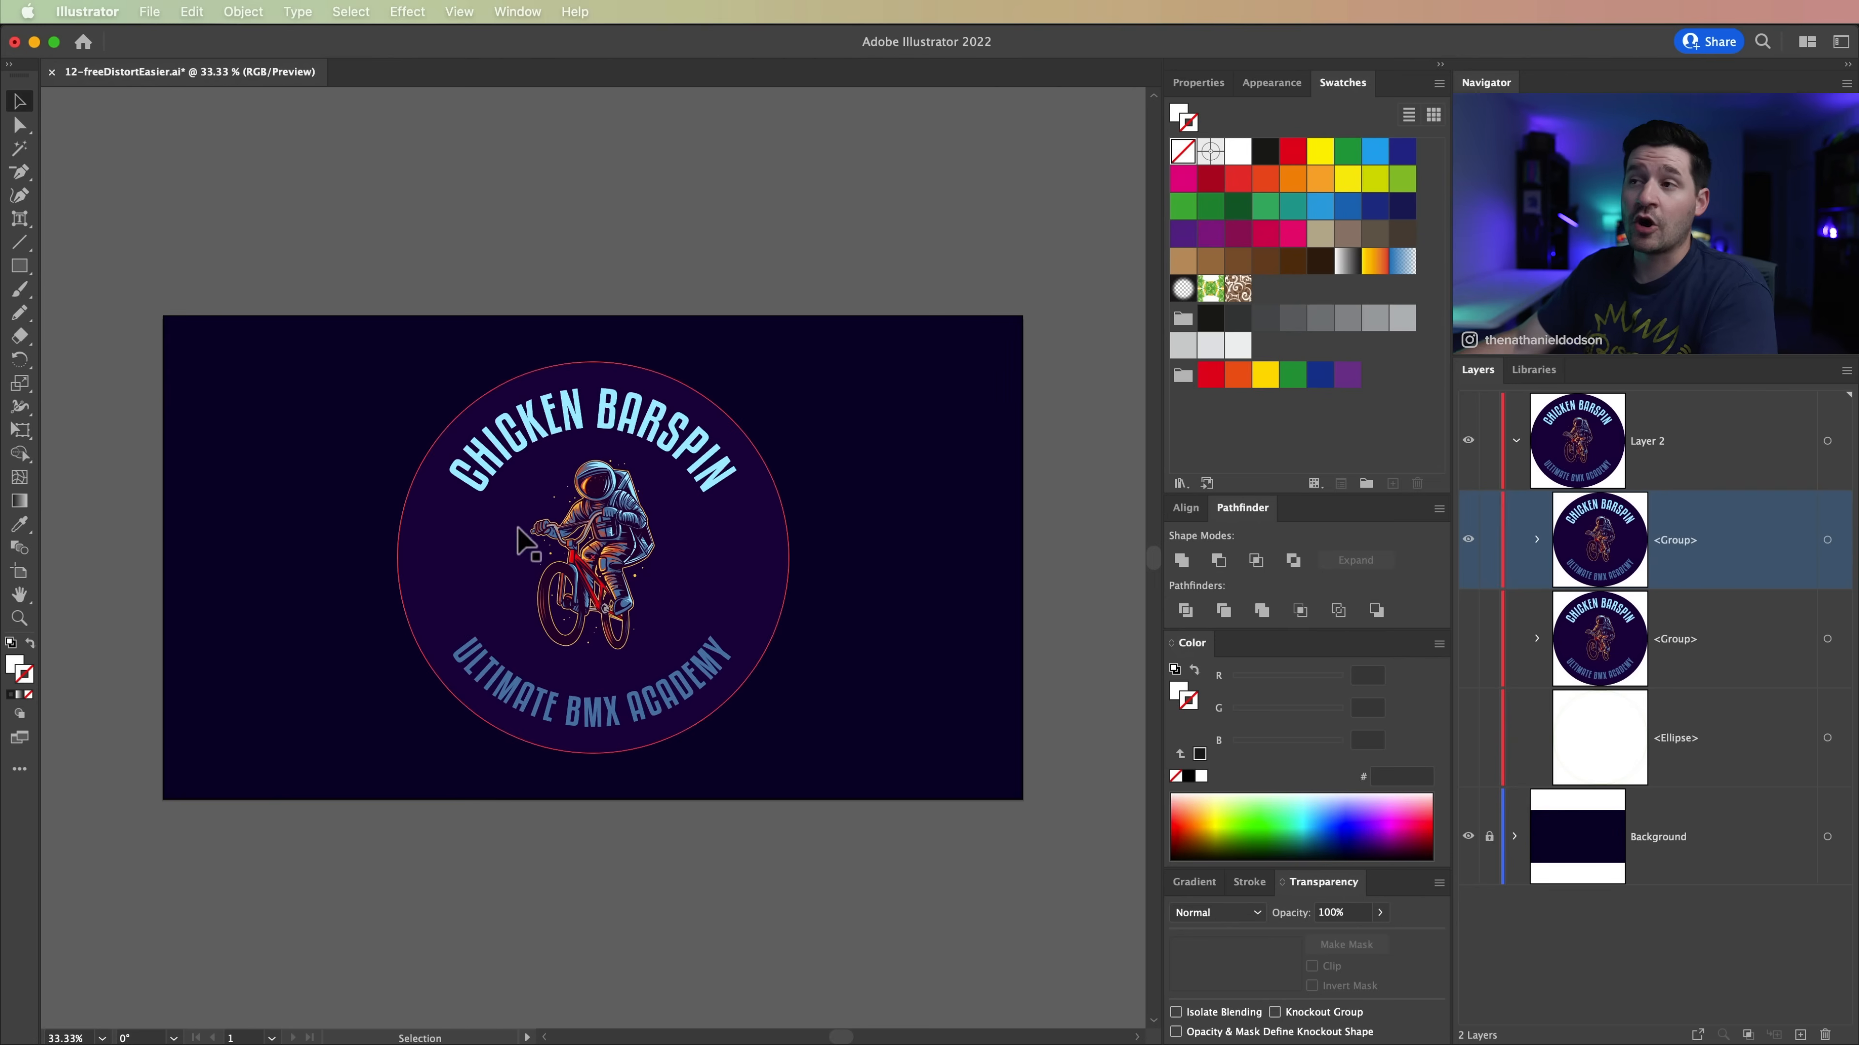
Step: Free-distort the upper badge group corner by corner into a tall, tilted oval with enlarged upper text and a narrow base
click(528, 542)
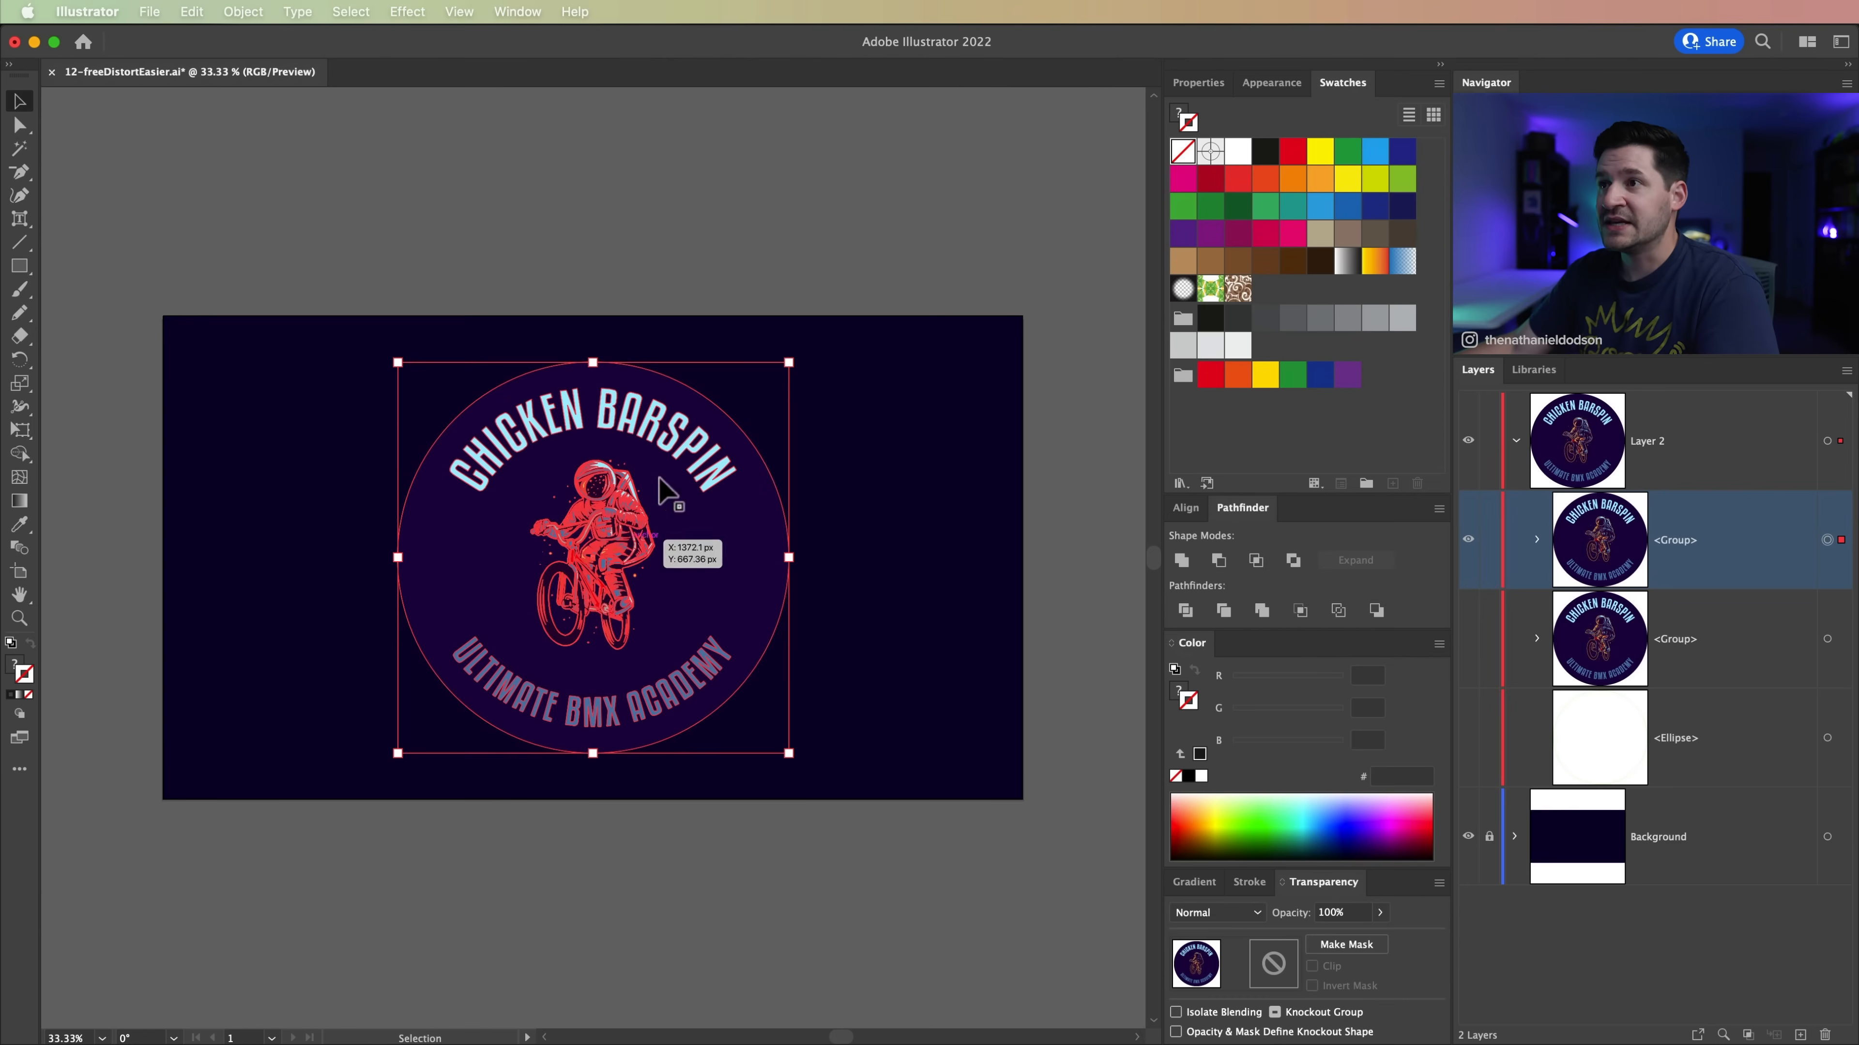
key(e)
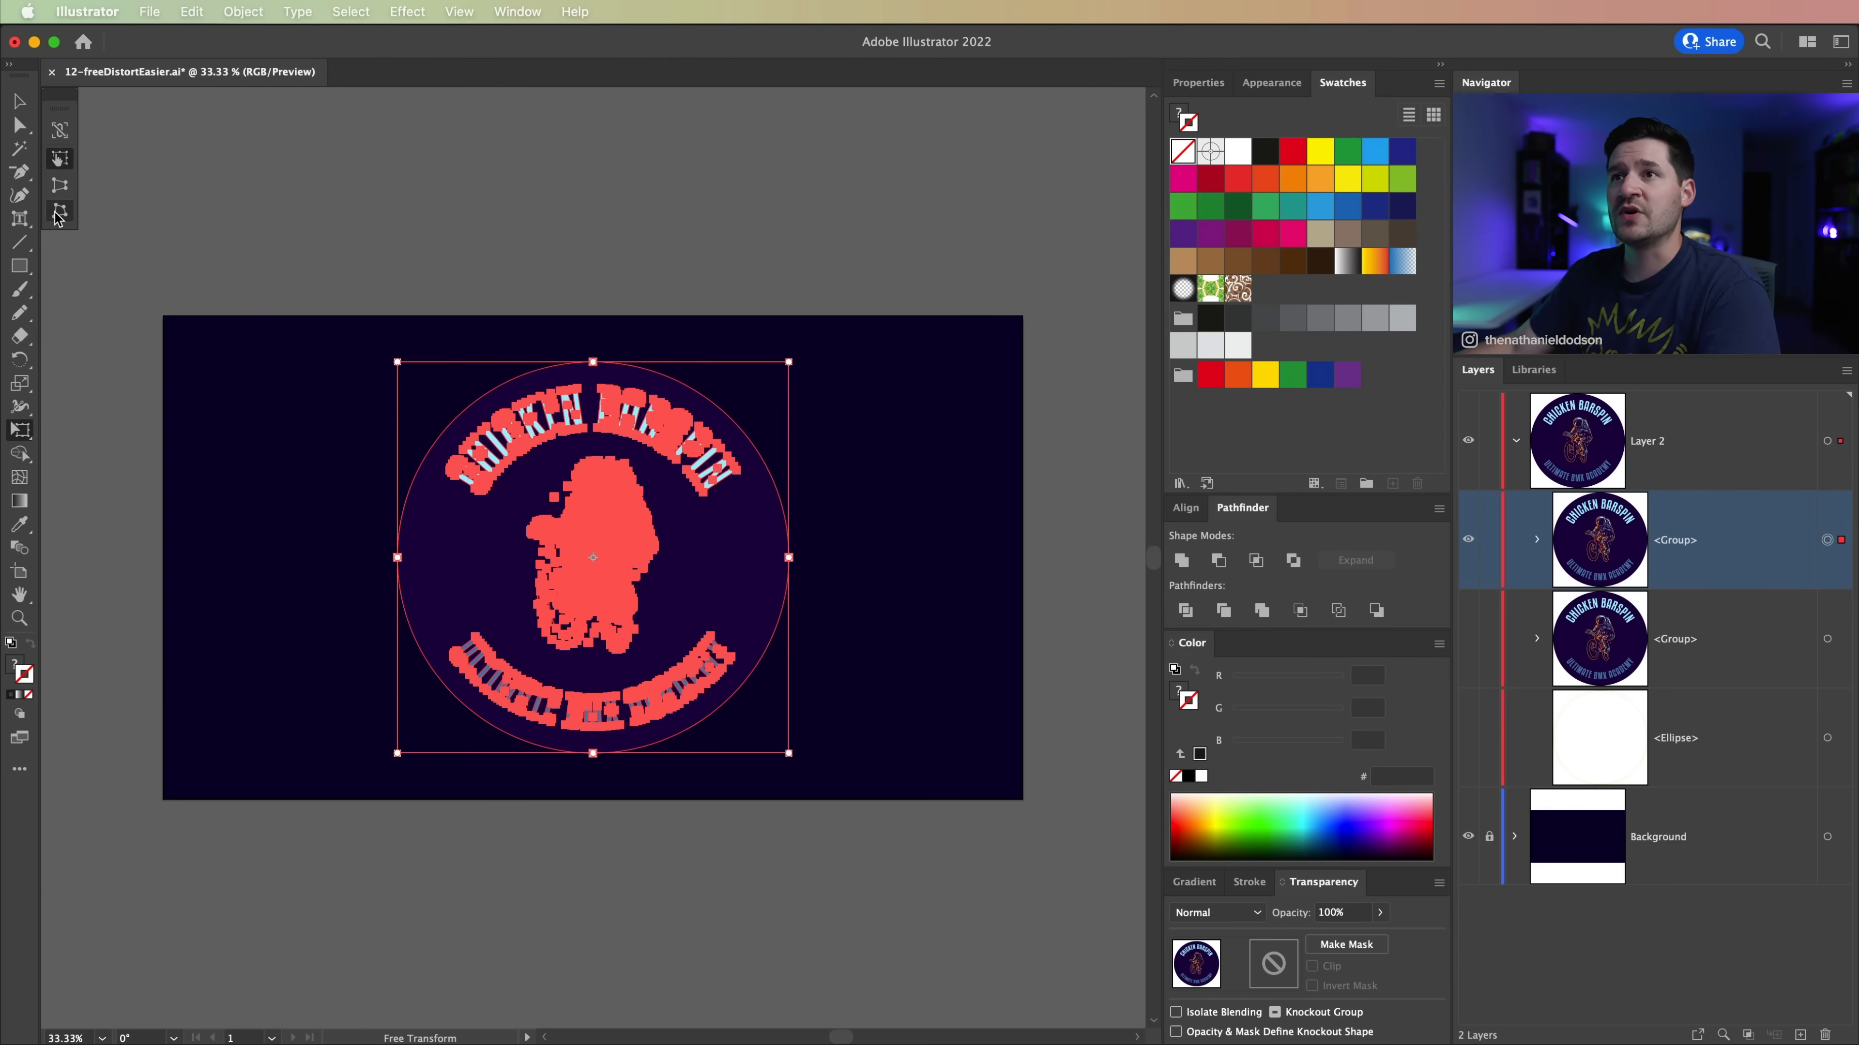
drag(395, 364, 397, 423)
drag(396, 752, 455, 647)
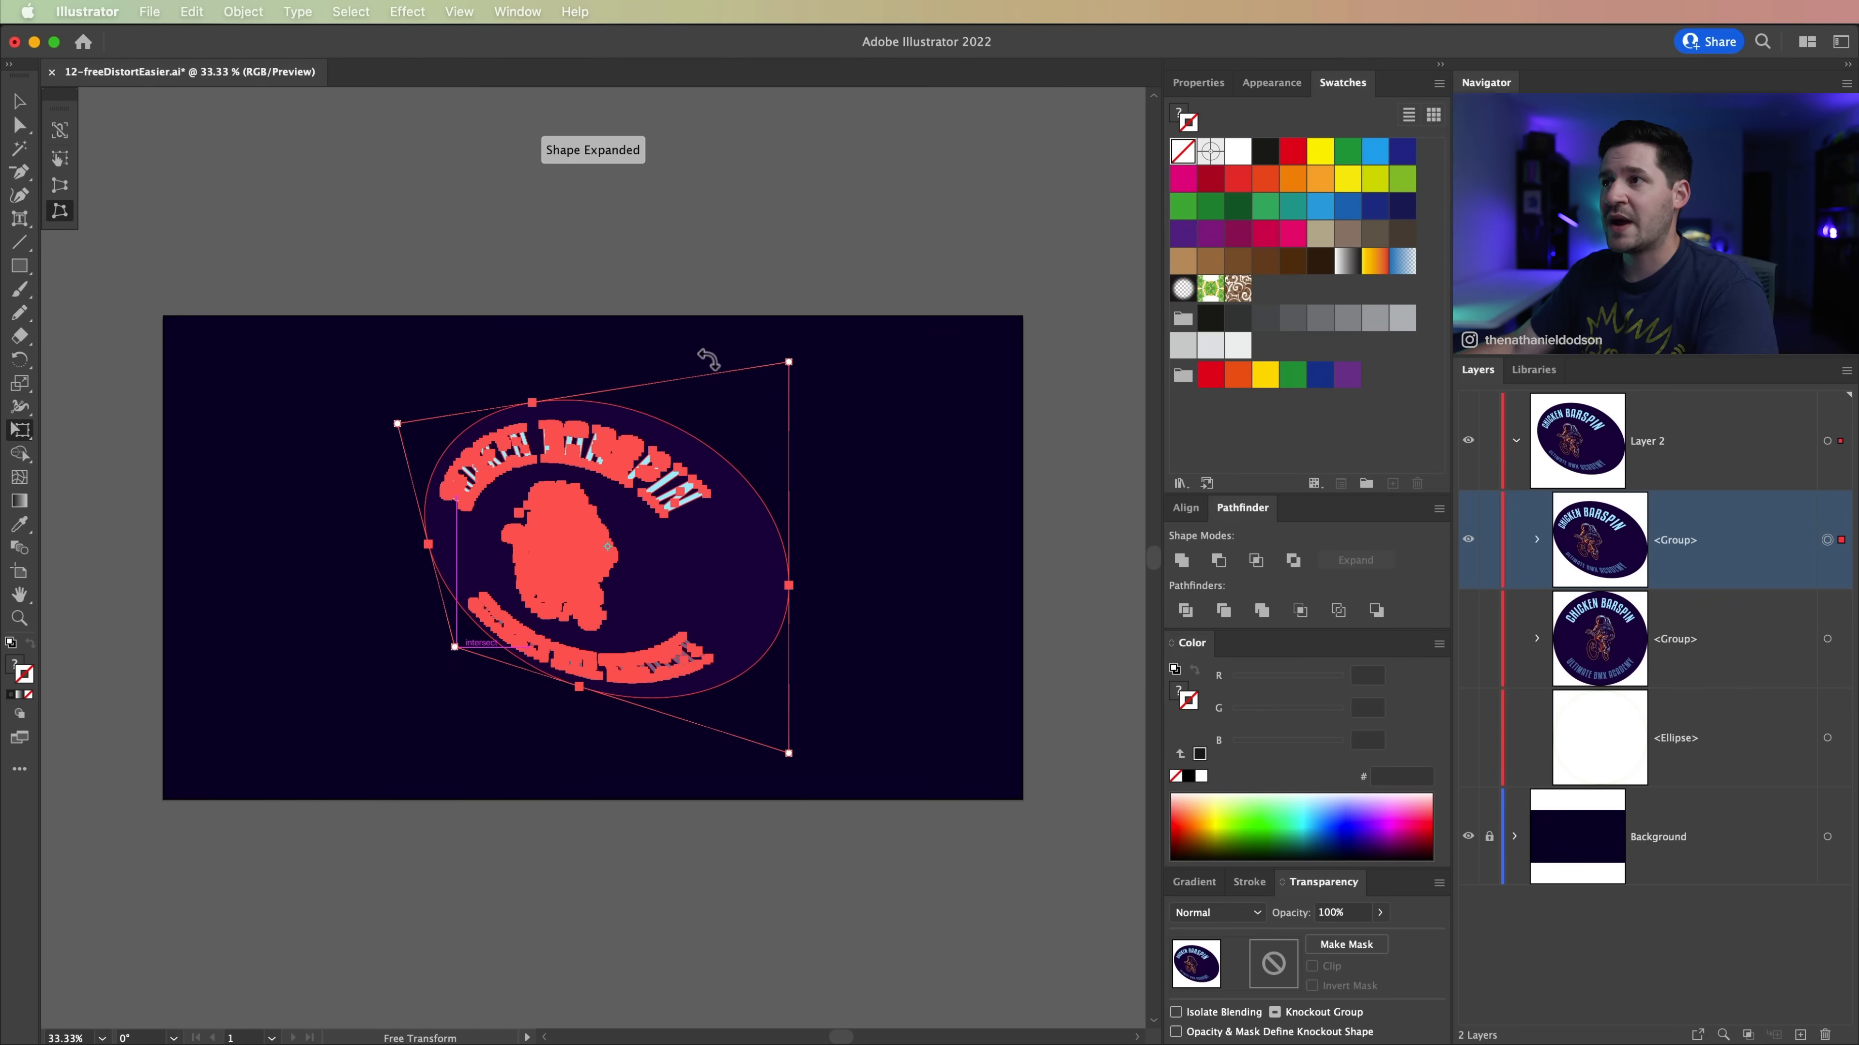
drag(788, 362, 721, 263)
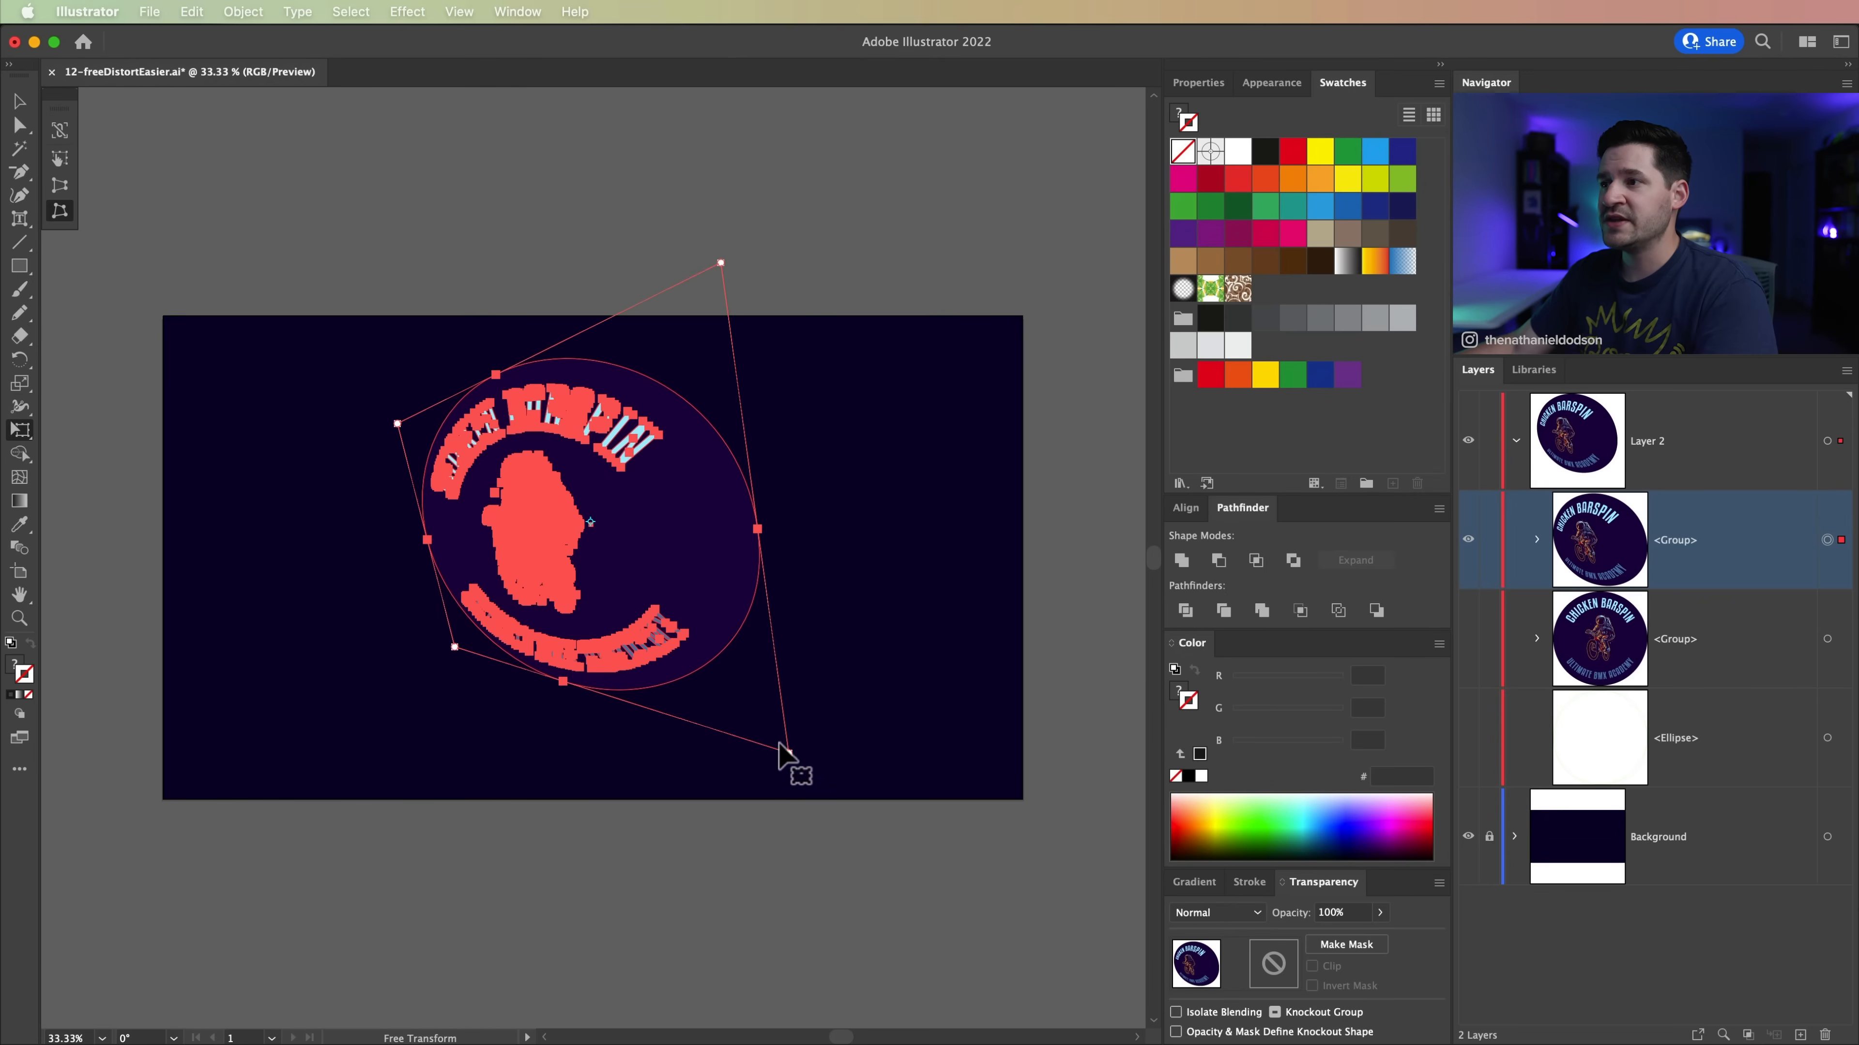
drag(788, 752, 570, 664)
drag(396, 423, 325, 415)
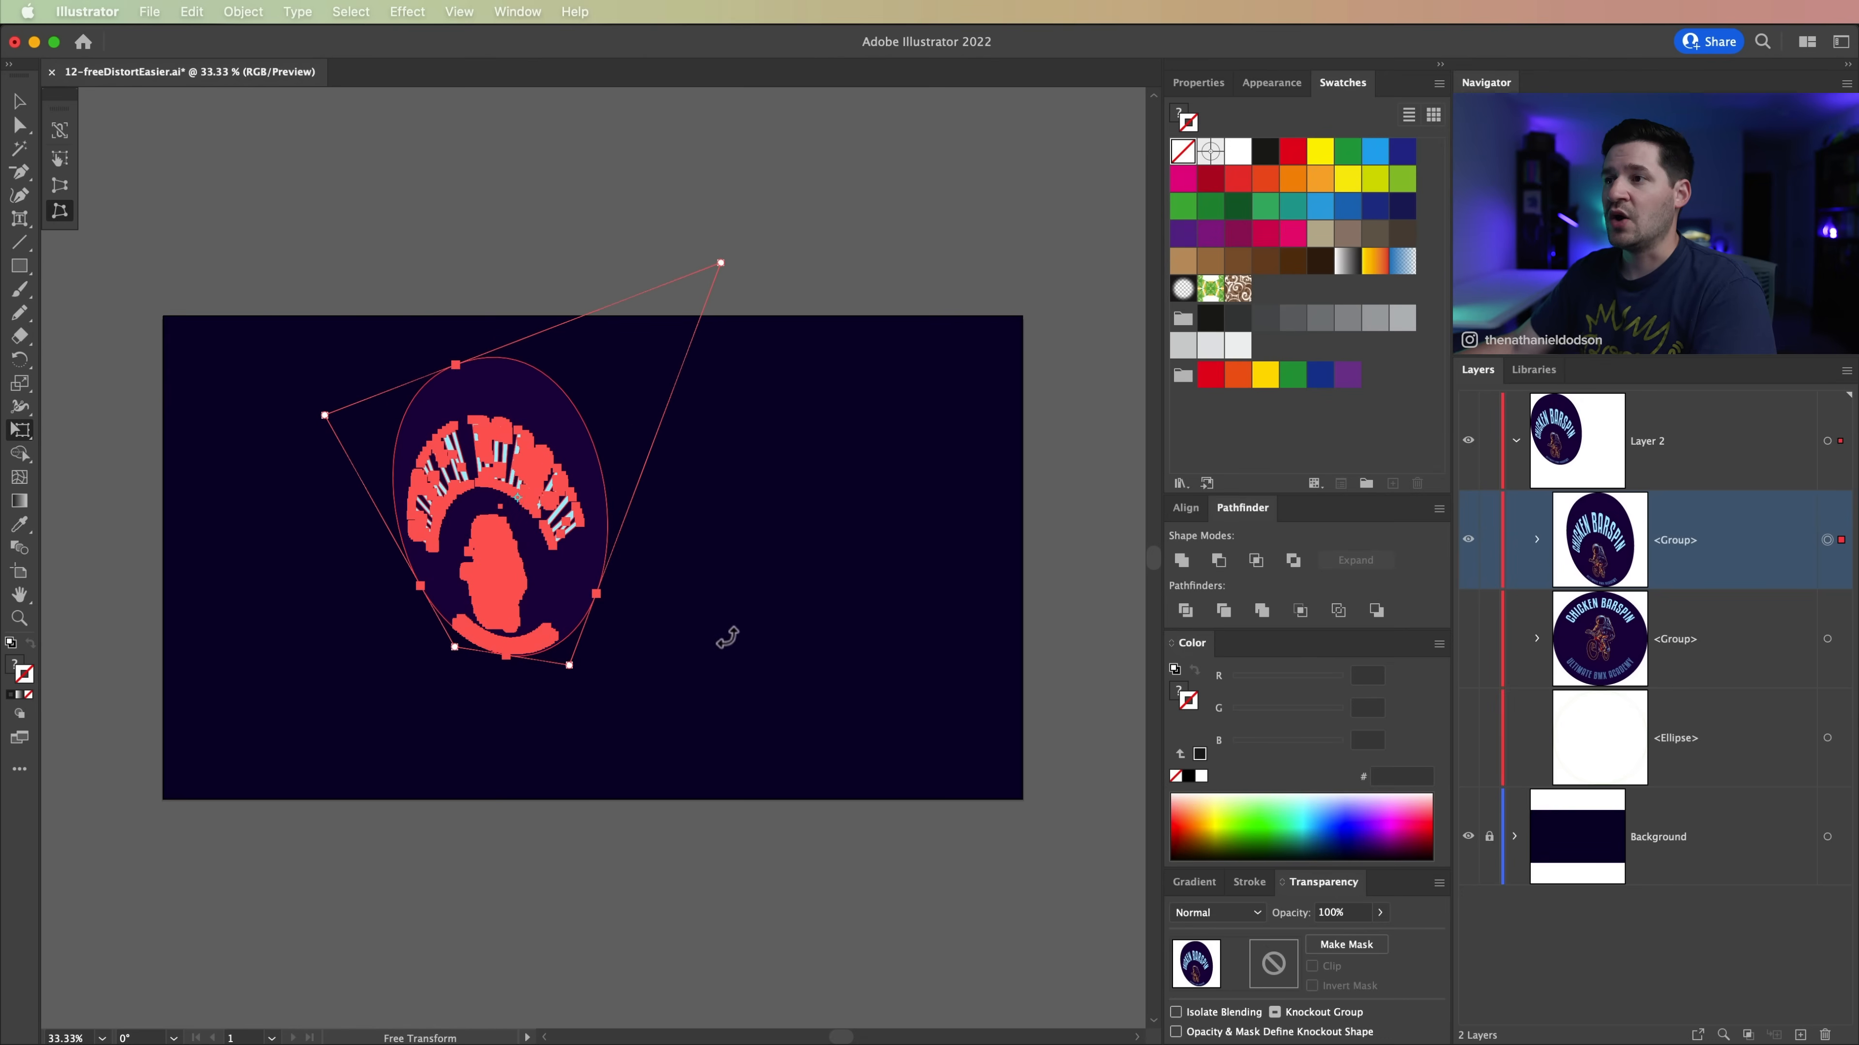
Step: Move the distorted badge from the left half of the artboard to just right of its center, near the upper edge
click(19, 102)
key(super+z)
key(super+z)
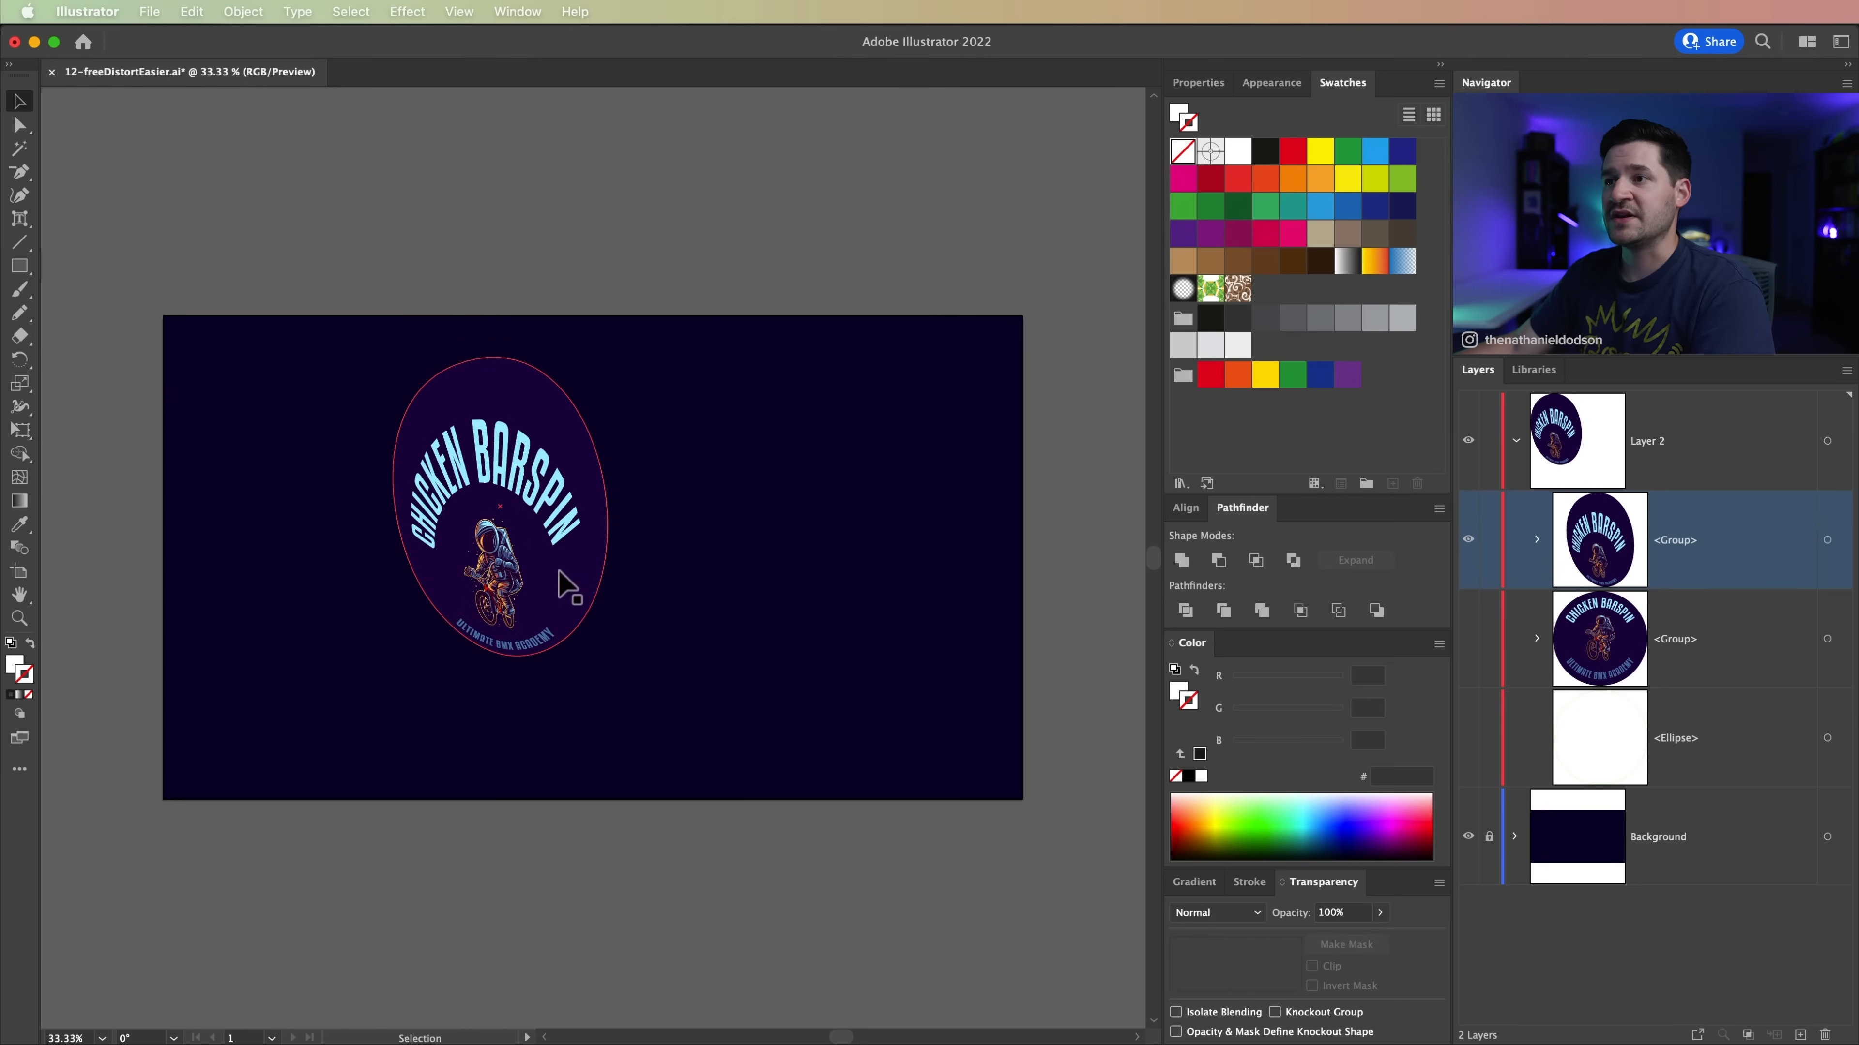
drag(560, 580, 831, 587)
click(754, 823)
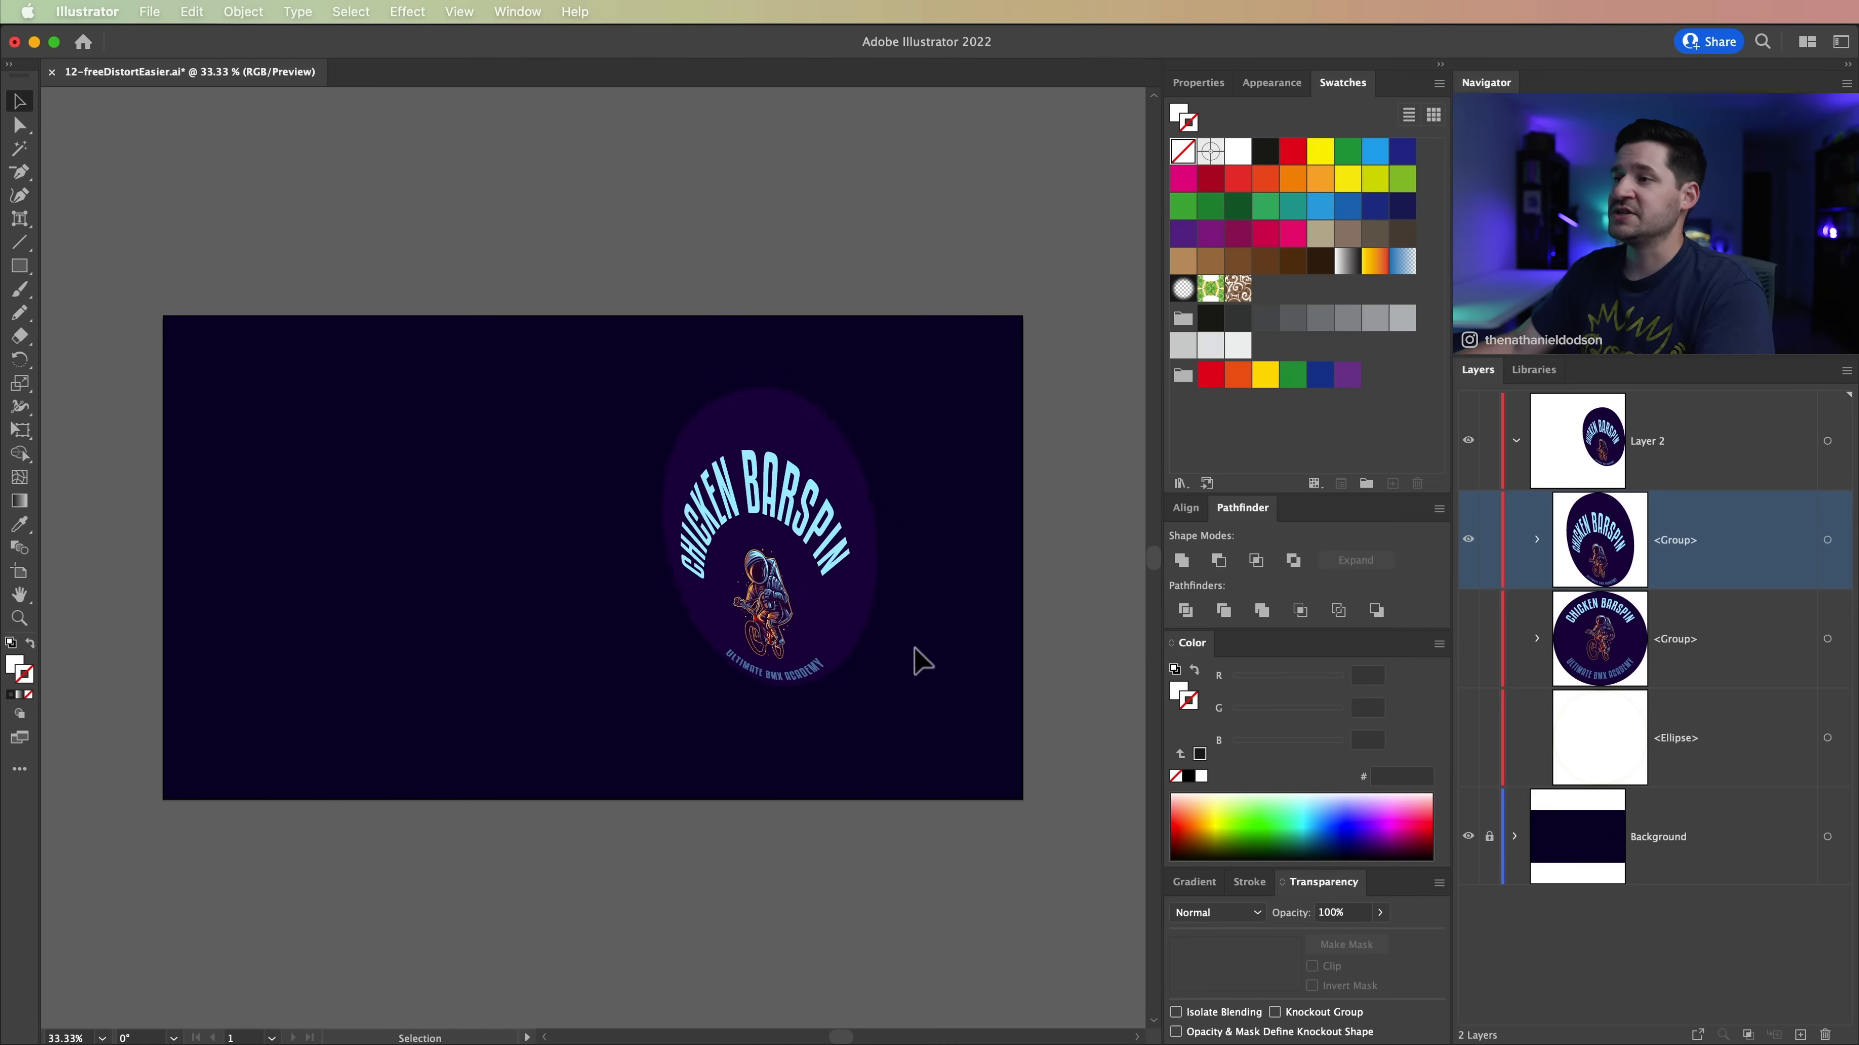
drag(849, 563, 779, 545)
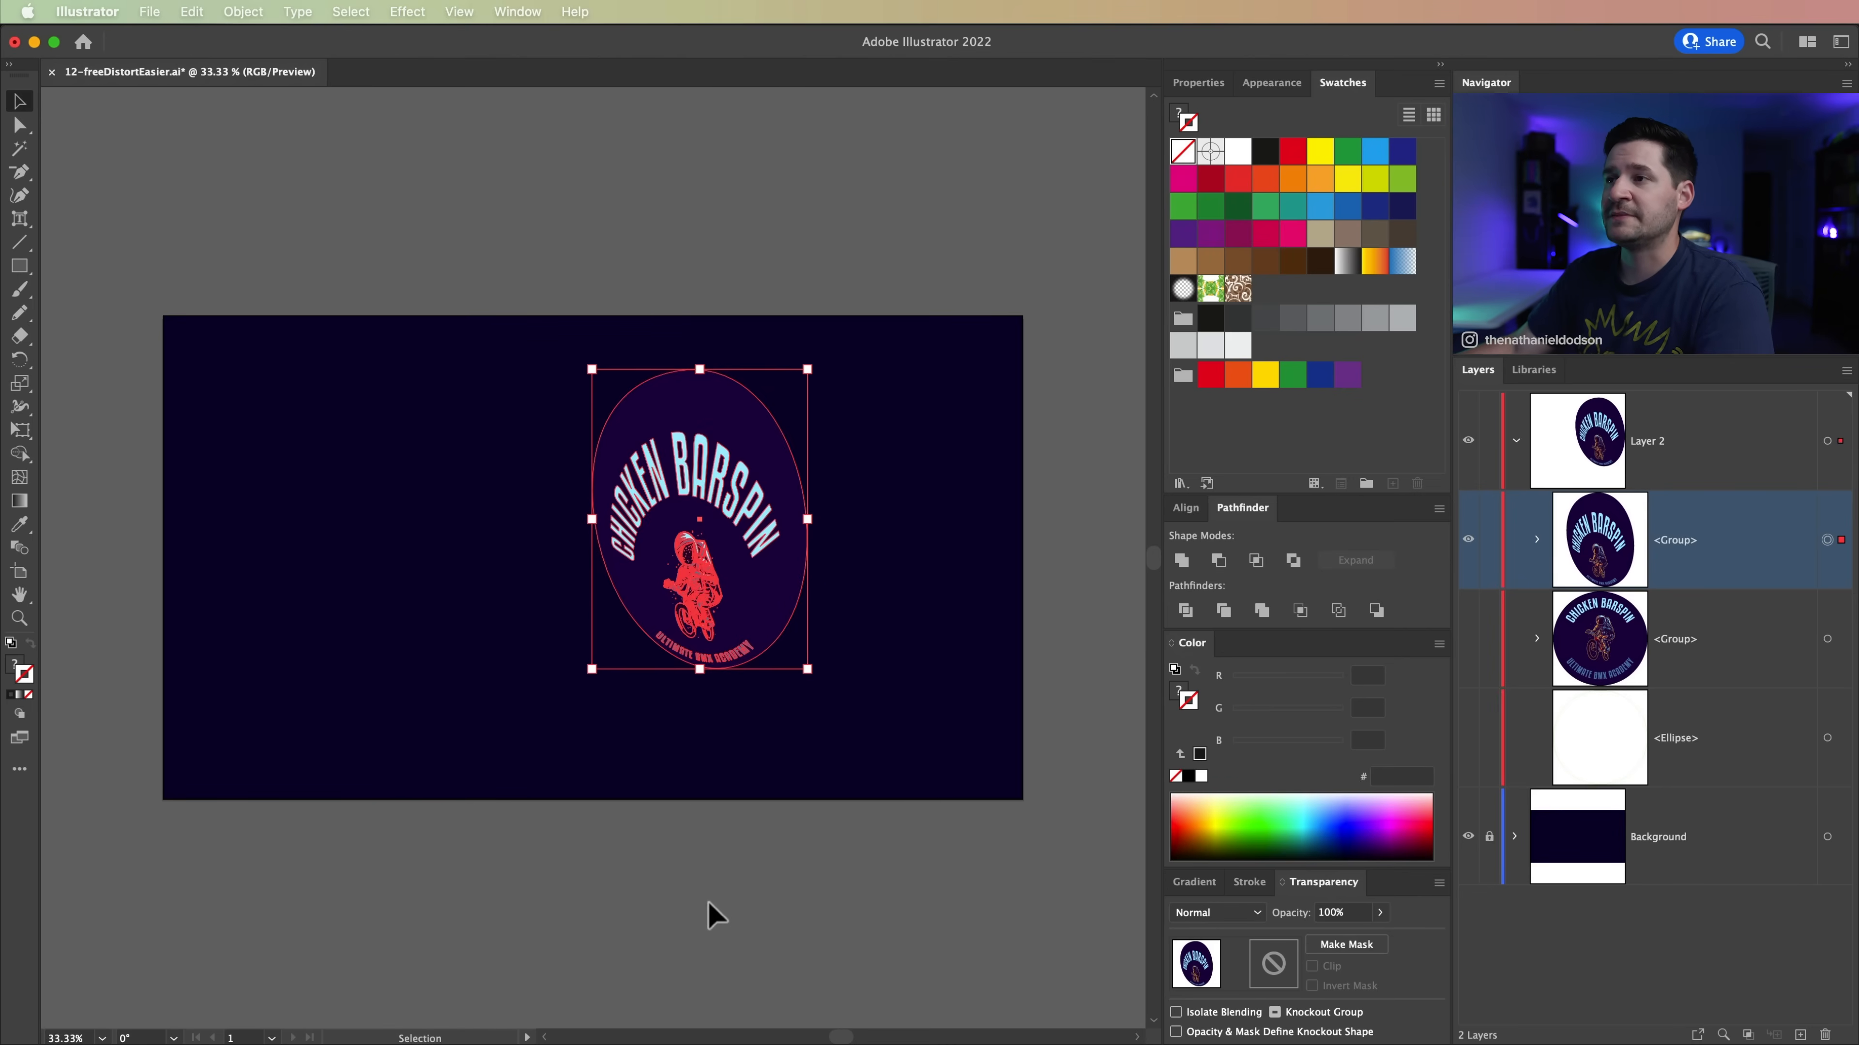